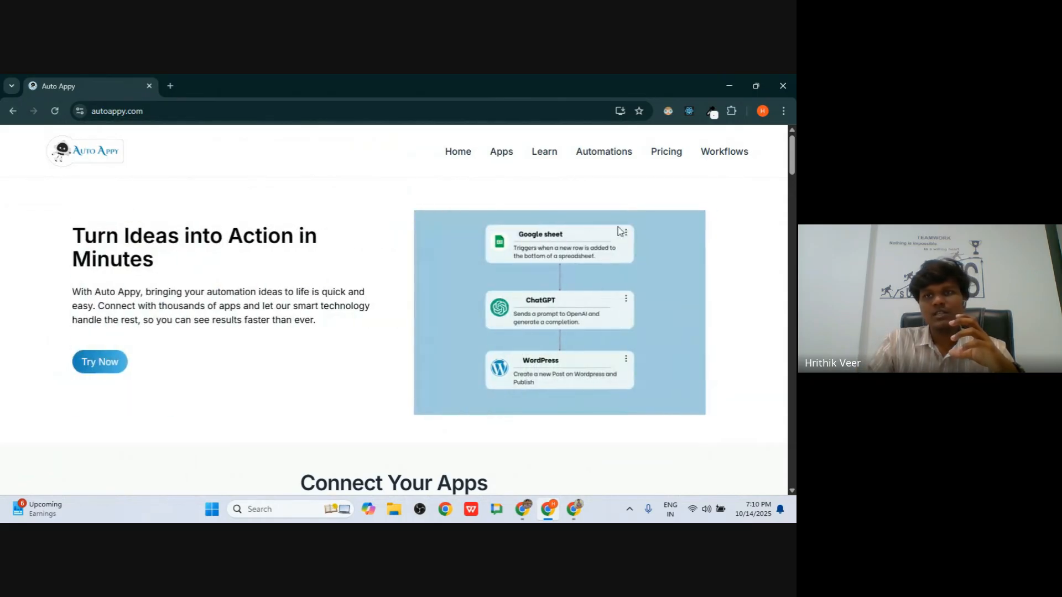
- Scroll down to Connect Your Apps and open the full apps catalogue
{"action": "scroll", "coordinate": [492, 331], "scroll_direction": "down", "scroll_amount": 5}
{"action": "scroll", "coordinate": [493, 331], "scroll_direction": "down", "scroll_amount": 2}
{"action": "scroll", "coordinate": [493, 333], "scroll_direction": "up", "scroll_amount": 2}
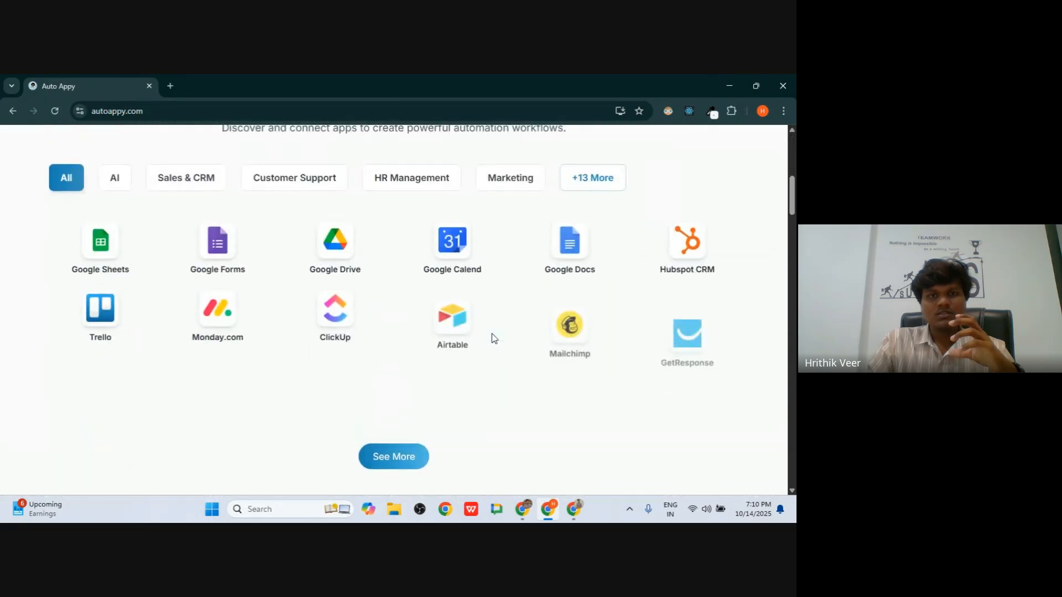
{"action": "scroll", "coordinate": [492, 333], "scroll_direction": "down", "scroll_amount": 1}
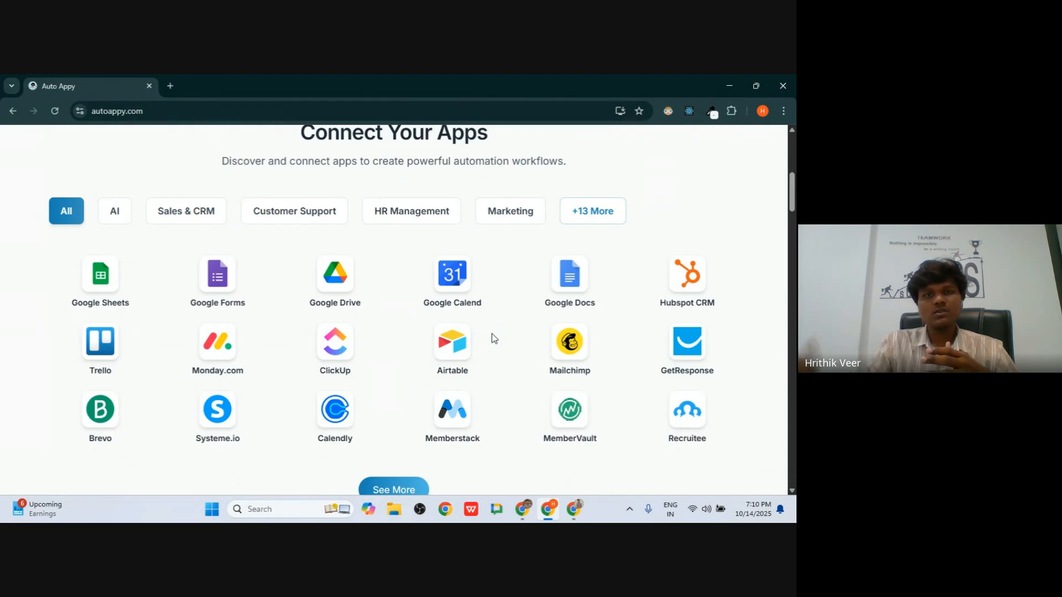
{"action": "scroll", "coordinate": [491, 335], "scroll_direction": "down", "scroll_amount": 3}
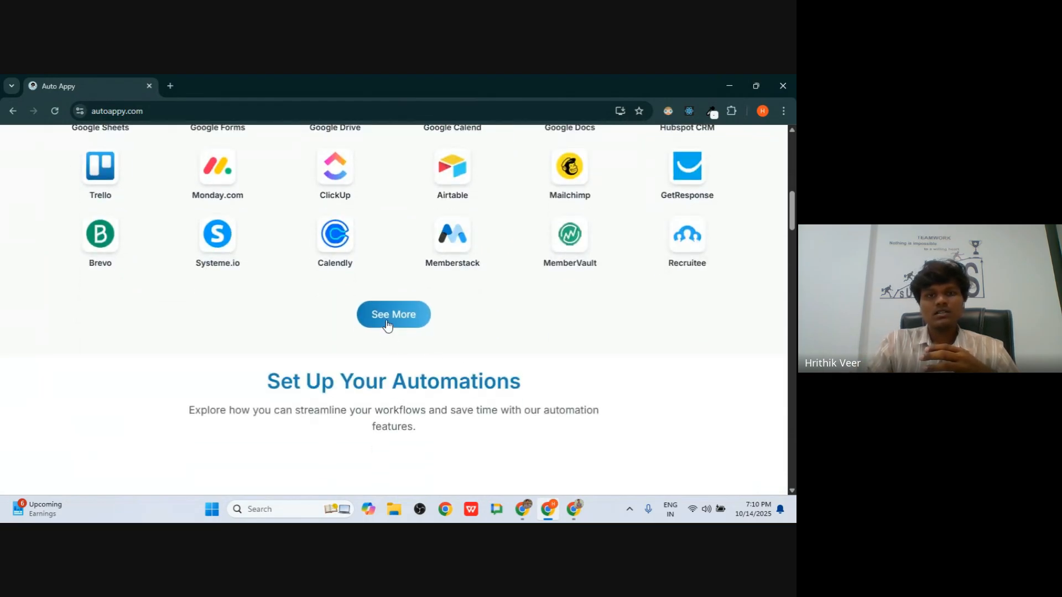
{"action": "left_click", "coordinate": [386, 322]}
- Browse the directory, highlighting its 789-app total, then return to the home page
{"action": "scroll", "coordinate": [387, 324], "scroll_direction": "down", "scroll_amount": 3}
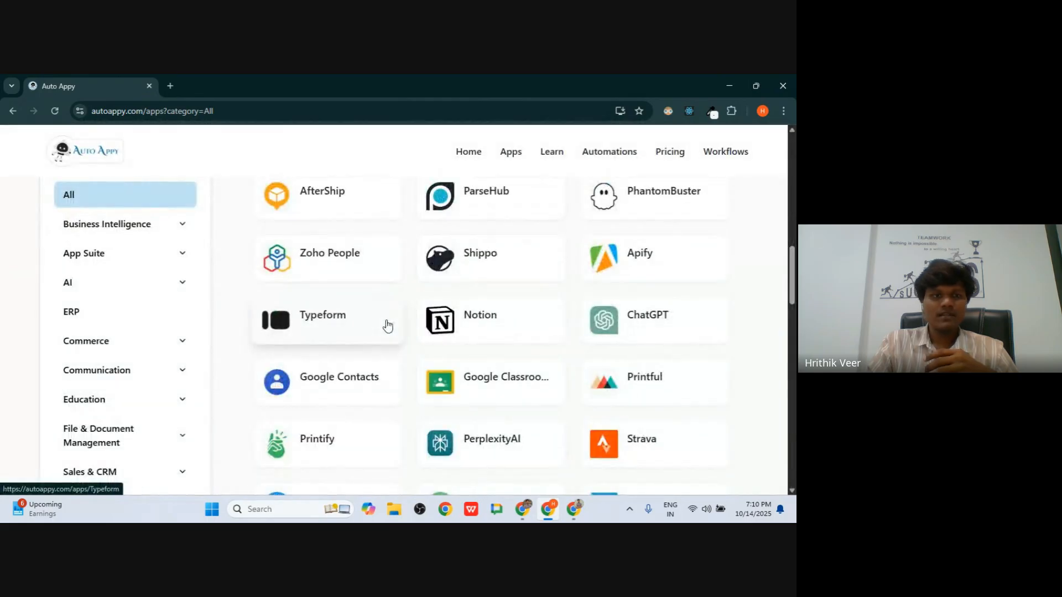
{"action": "scroll", "coordinate": [387, 326], "scroll_direction": "down", "scroll_amount": 9}
{"action": "scroll", "coordinate": [388, 327], "scroll_direction": "up", "scroll_amount": 13}
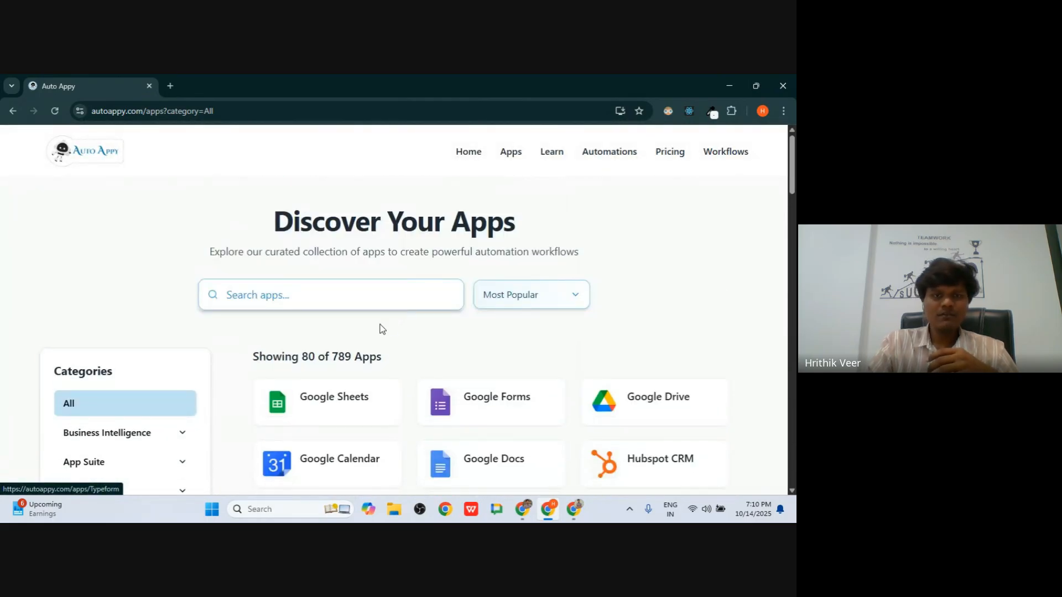
{"action": "left_click_drag", "start_coordinate": [331, 357], "coordinate": [370, 359]}
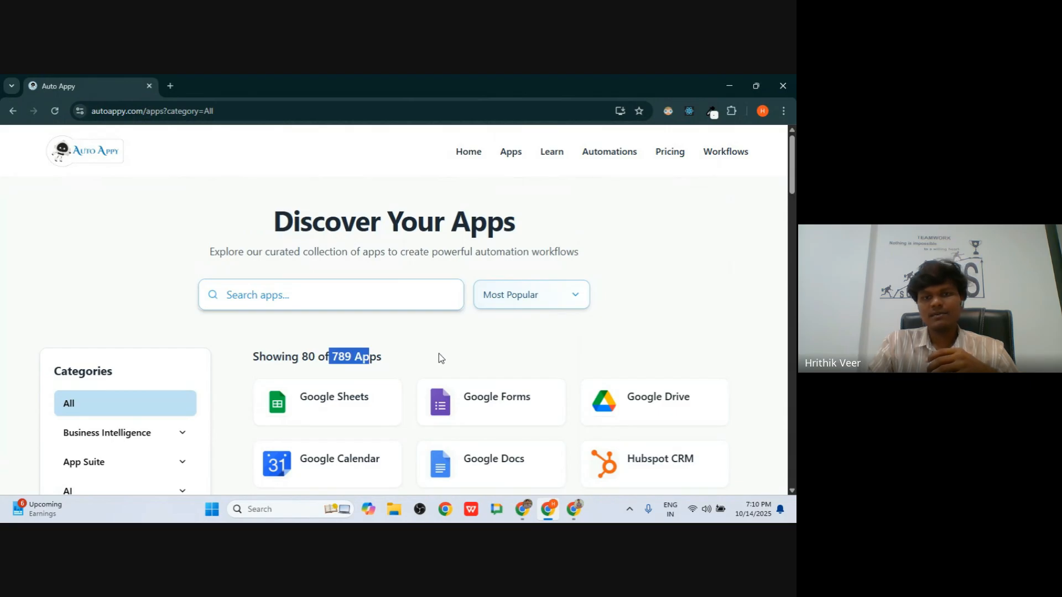
{"action": "scroll", "coordinate": [439, 354], "scroll_direction": "down", "scroll_amount": 15}
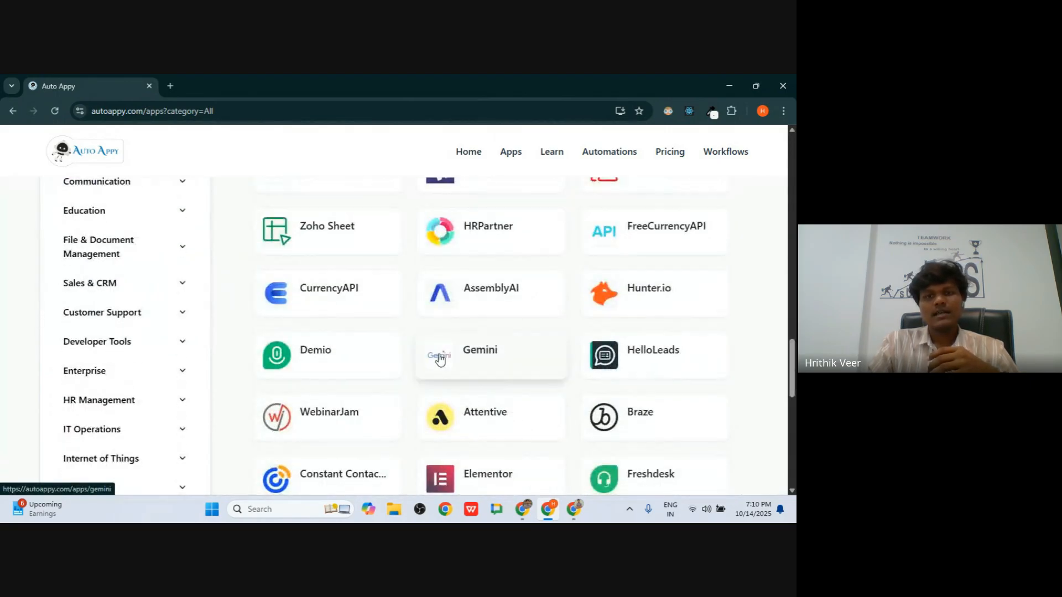
{"action": "scroll", "coordinate": [440, 358], "scroll_direction": "down", "scroll_amount": 5}
{"action": "scroll", "coordinate": [439, 359], "scroll_direction": "up", "scroll_amount": 10}
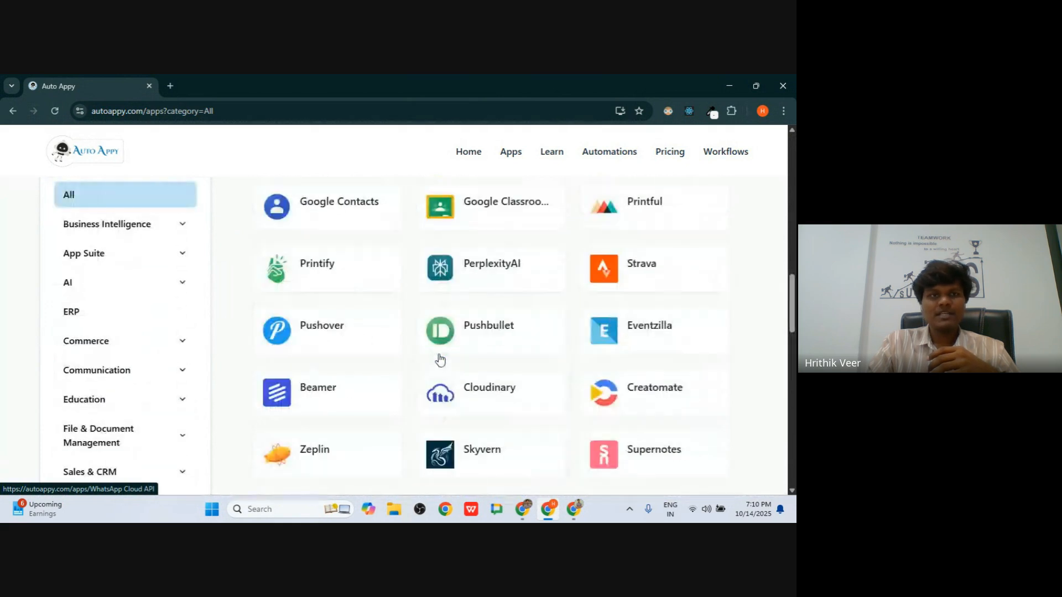
{"action": "left_click", "coordinate": [467, 151]}
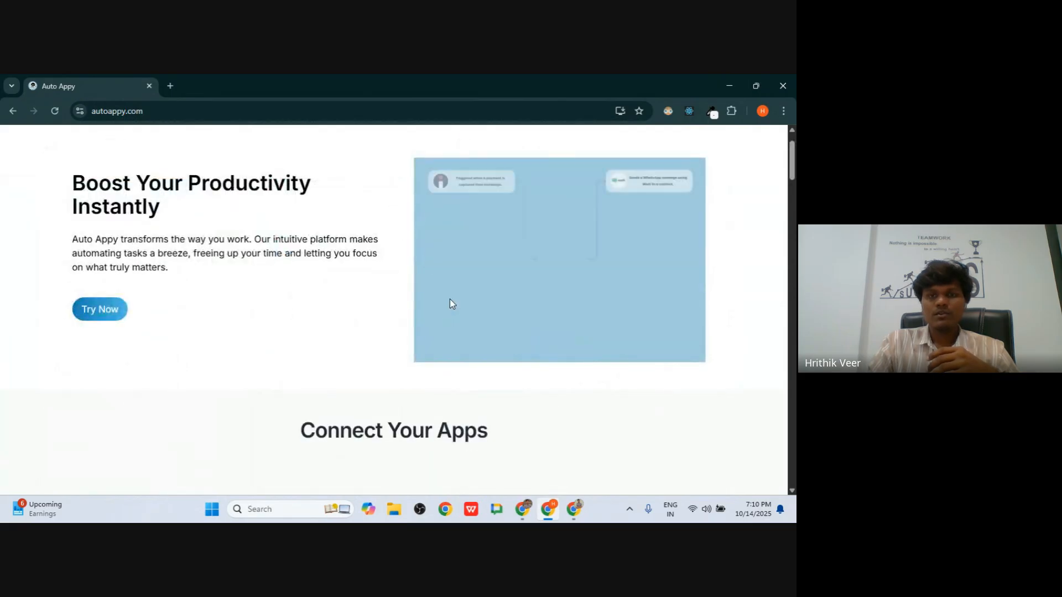
- Highlight the Set Up Your Automations heading on the home page
{"action": "scroll", "coordinate": [453, 304], "scroll_direction": "down", "scroll_amount": 5}
{"action": "scroll", "coordinate": [451, 302], "scroll_direction": "down", "scroll_amount": 5}
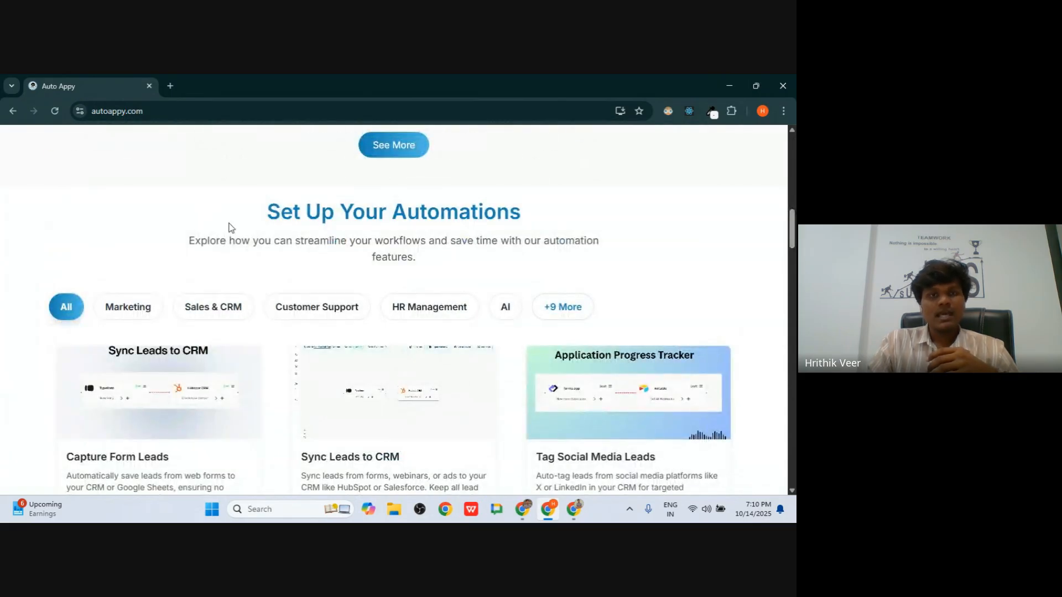
{"action": "left_click_drag", "start_coordinate": [273, 216], "coordinate": [515, 217]}
{"action": "left_click", "coordinate": [538, 221]}
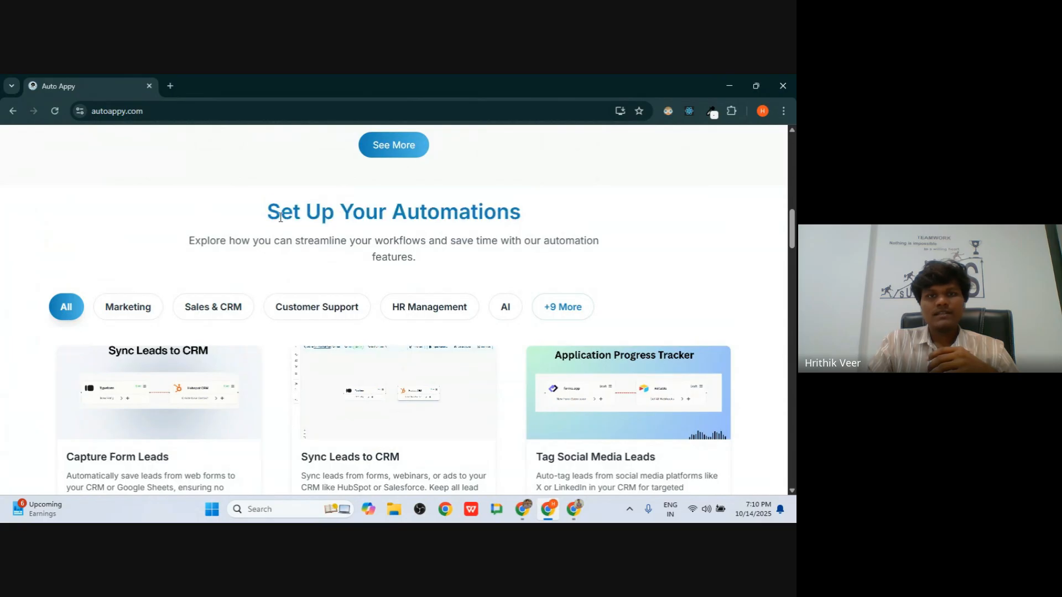
{"action": "left_click_drag", "start_coordinate": [258, 217], "coordinate": [612, 216]}
{"action": "left_click", "coordinate": [609, 242]}
{"action": "scroll", "coordinate": [607, 242], "scroll_direction": "up", "scroll_amount": 10}
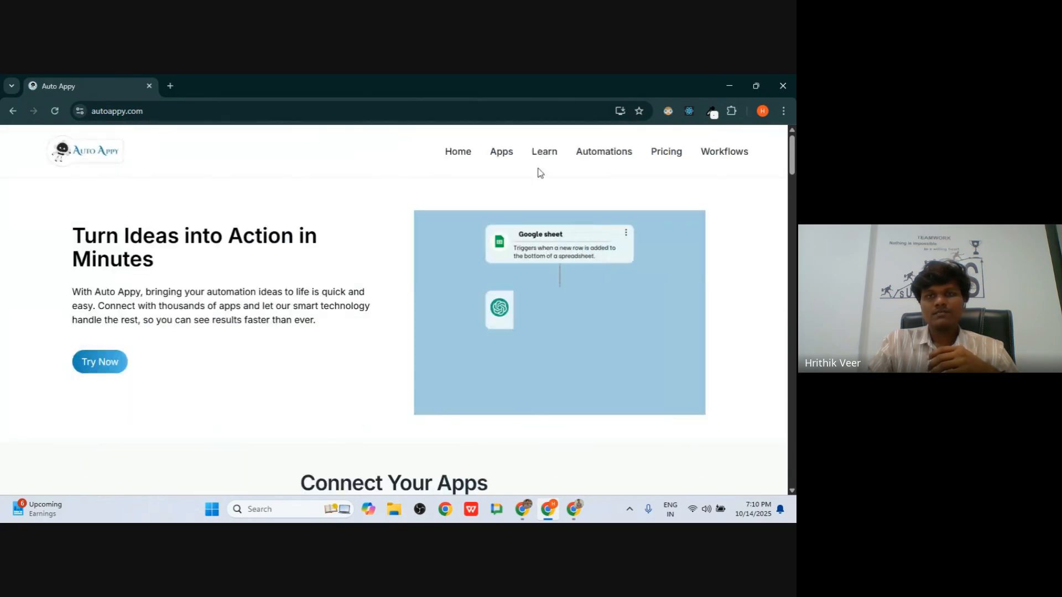
- Browse the automations library and import the Capture Form Leads template
{"action": "left_click", "coordinate": [605, 153]}
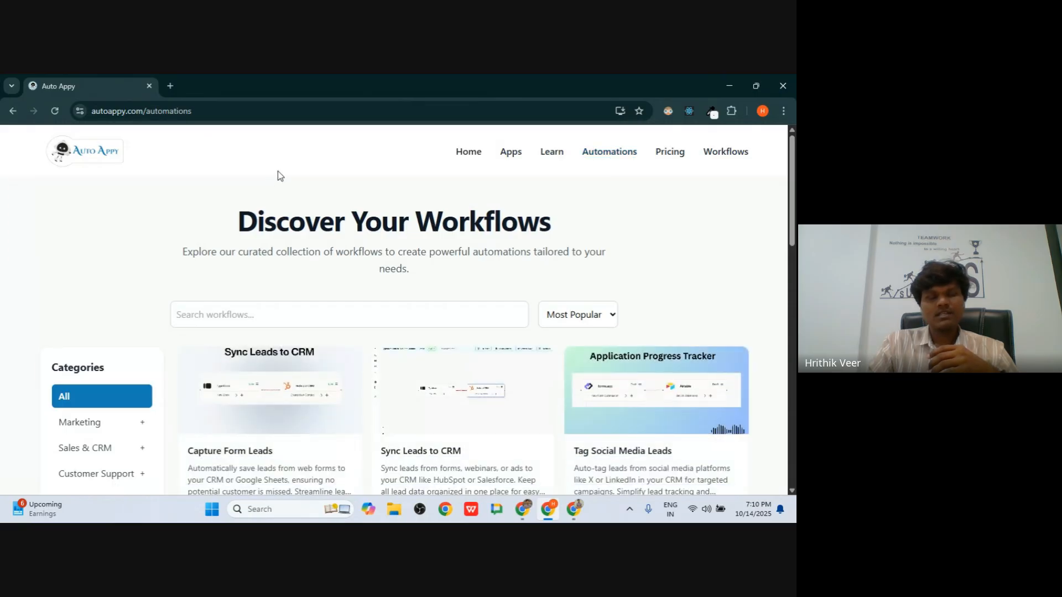
{"action": "scroll", "coordinate": [410, 301], "scroll_direction": "down", "scroll_amount": 5}
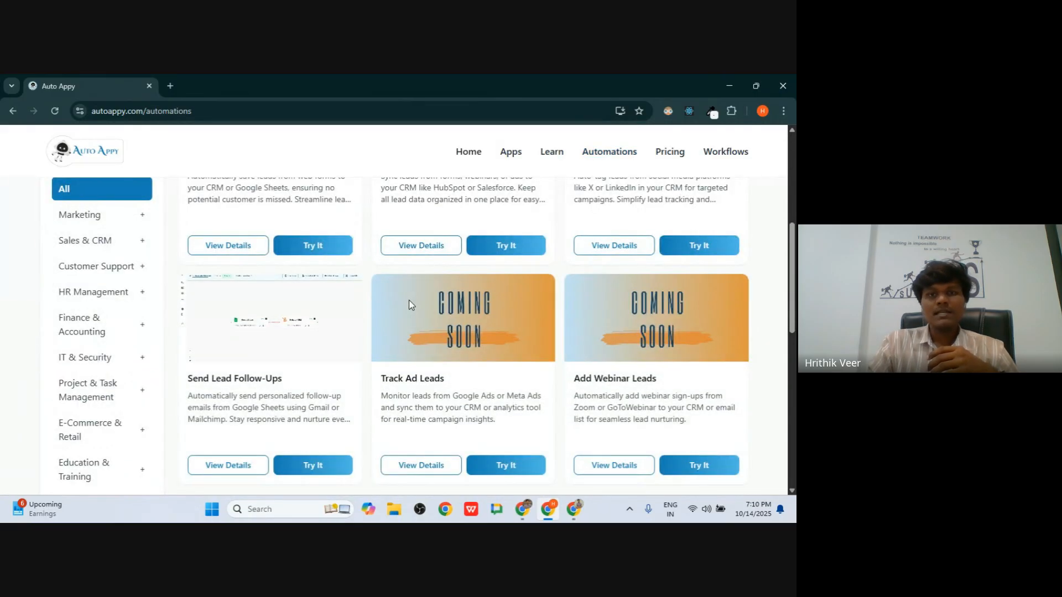
{"action": "scroll", "coordinate": [409, 305], "scroll_direction": "up", "scroll_amount": 5}
{"action": "scroll", "coordinate": [409, 302], "scroll_direction": "down", "scroll_amount": 3}
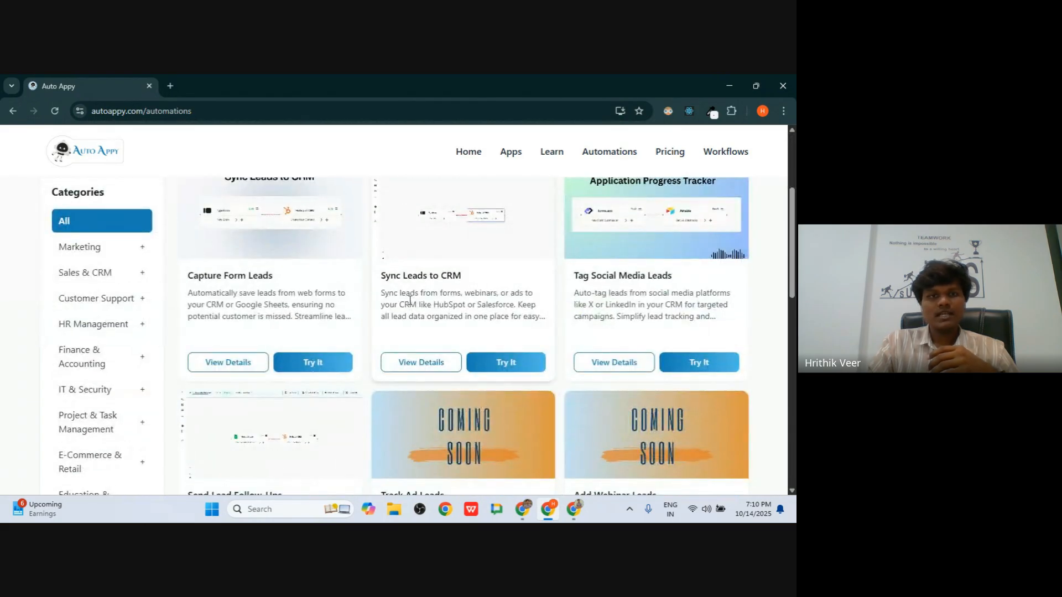
{"action": "left_click", "coordinate": [320, 367]}
- Line up the Elementor and Google Sheets steps in a row, then return to the library
{"action": "left_click_drag", "start_coordinate": [321, 337], "coordinate": [265, 304]}
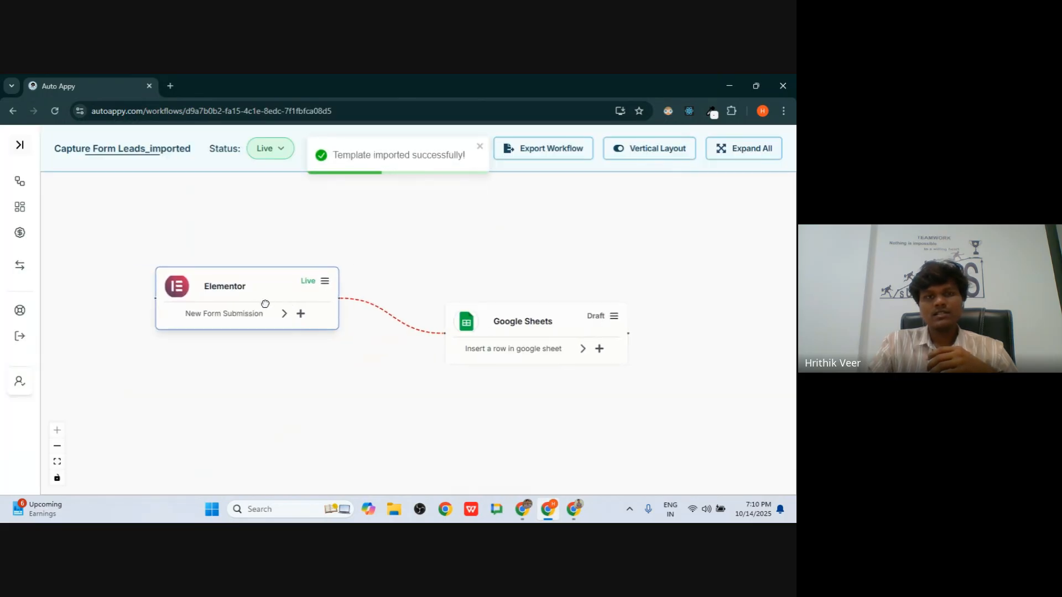
{"action": "left_click_drag", "start_coordinate": [507, 327], "coordinate": [518, 272]}
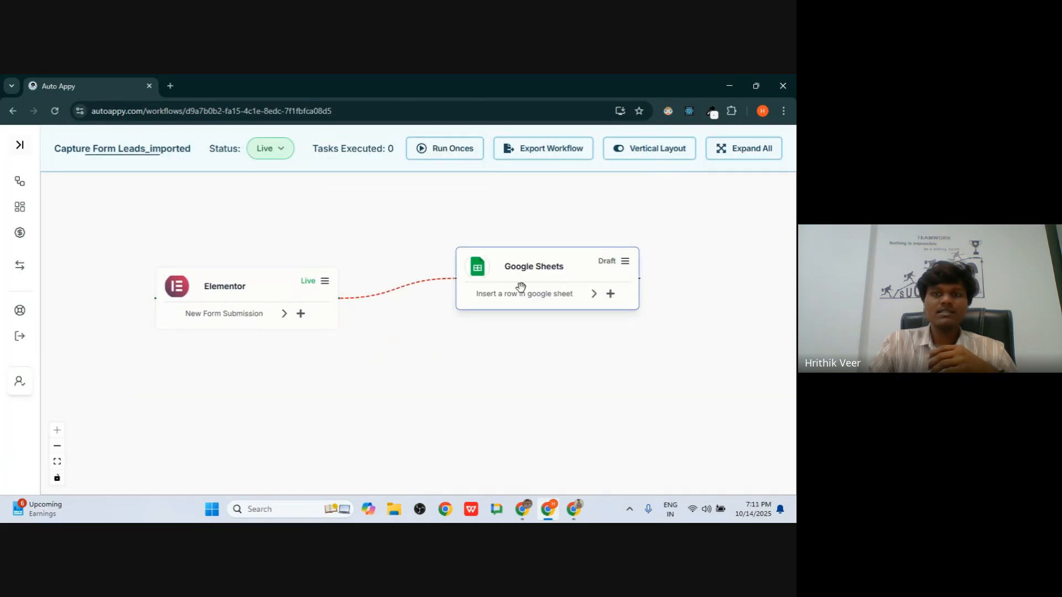
{"action": "left_click", "coordinate": [736, 148]}
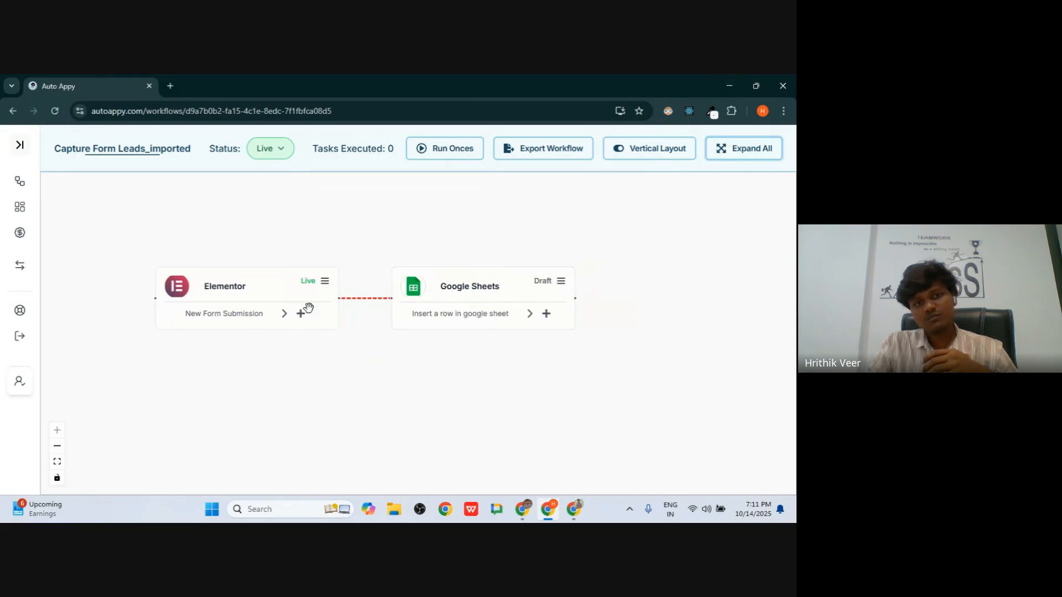
{"action": "left_click_drag", "start_coordinate": [221, 293], "coordinate": [221, 299]}
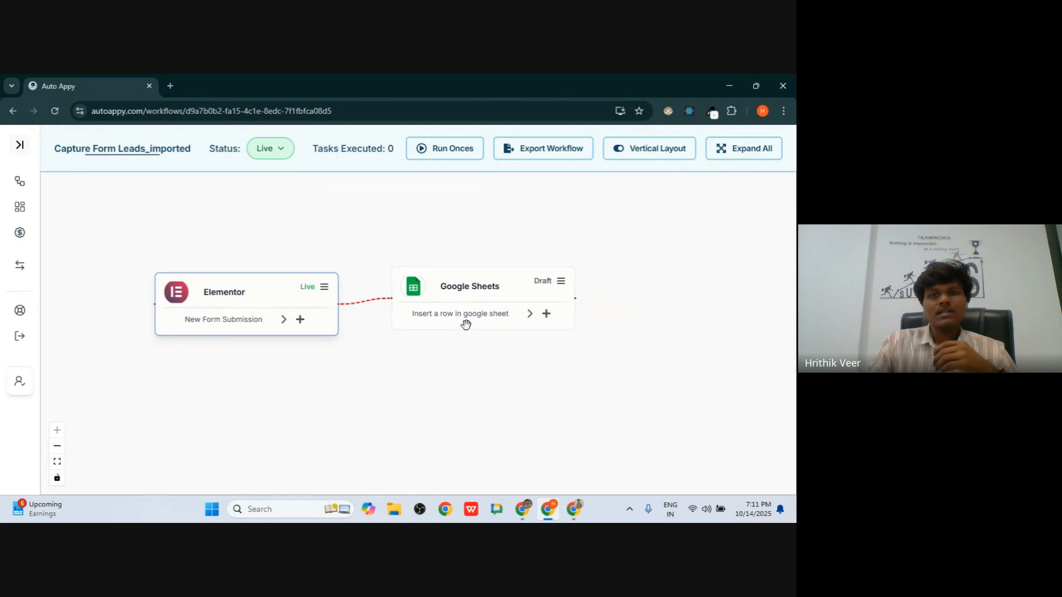
{"action": "left_click", "coordinate": [14, 111]}
- Load more automation templates in the library
{"action": "scroll", "coordinate": [492, 302], "scroll_direction": "down", "scroll_amount": 10}
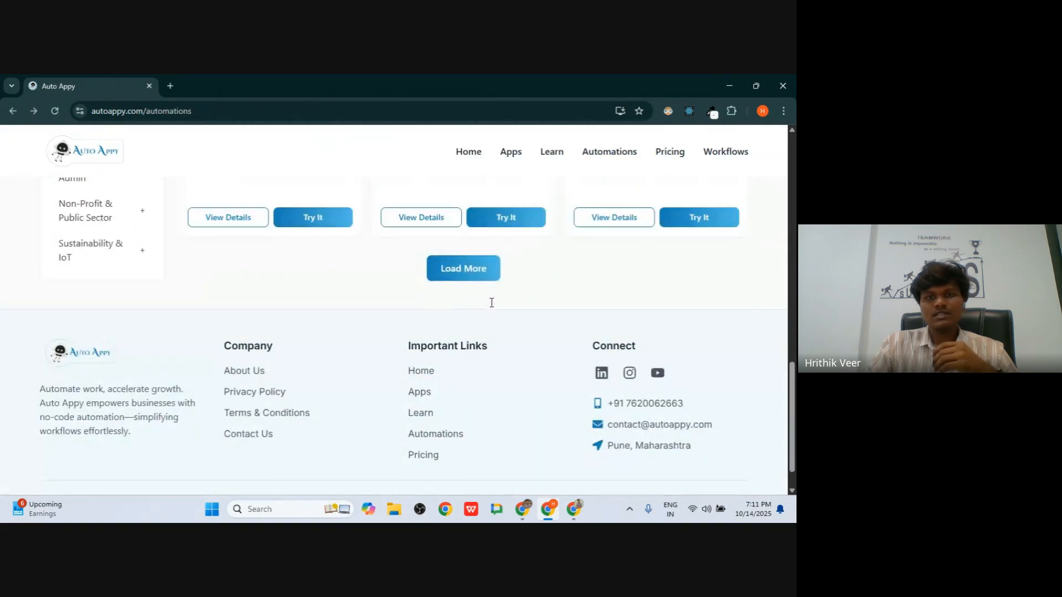
{"action": "scroll", "coordinate": [491, 303], "scroll_direction": "up", "scroll_amount": 4}
{"action": "scroll", "coordinate": [490, 304], "scroll_direction": "down", "scroll_amount": 2}
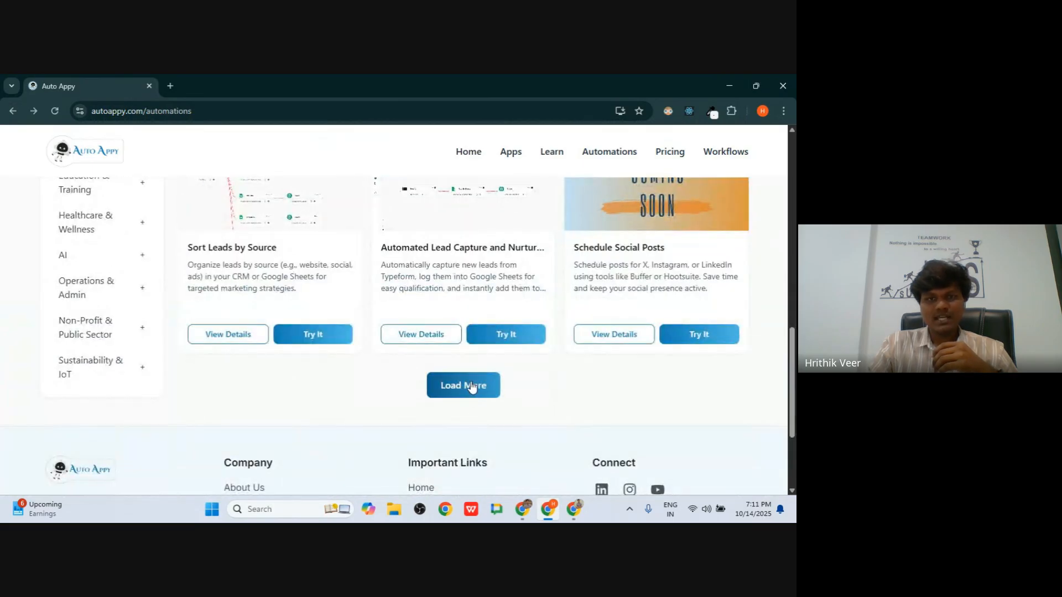
{"action": "left_click", "coordinate": [472, 386]}
{"action": "scroll", "coordinate": [470, 381], "scroll_direction": "down", "scroll_amount": 3}
{"action": "scroll", "coordinate": [470, 381], "scroll_direction": "up", "scroll_amount": 2}
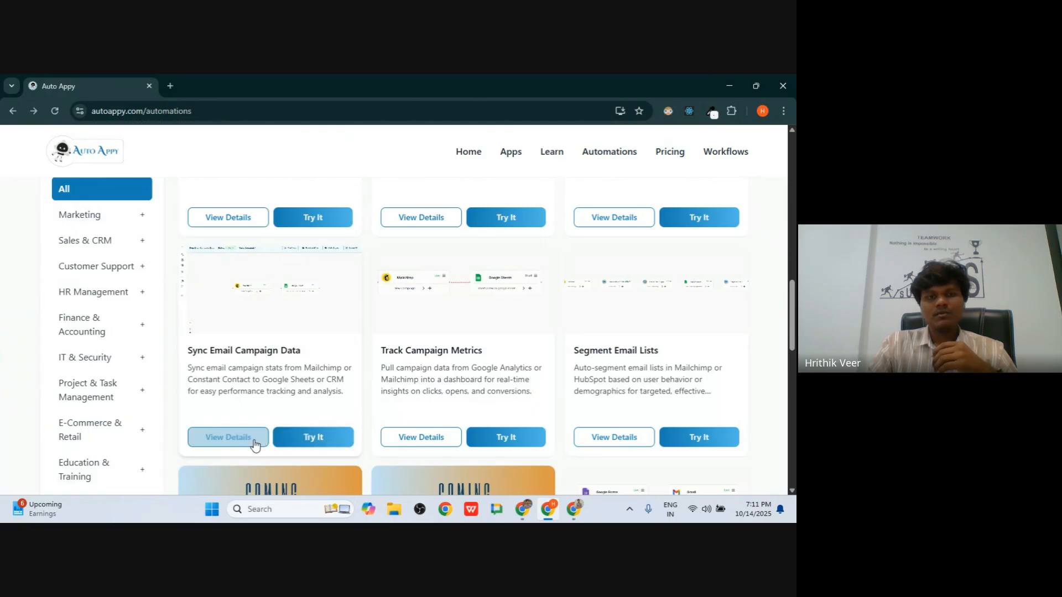
- Import Sync Email Campaign Data, reposition the Mailchimp step, and return to the library
{"action": "left_click", "coordinate": [293, 440]}
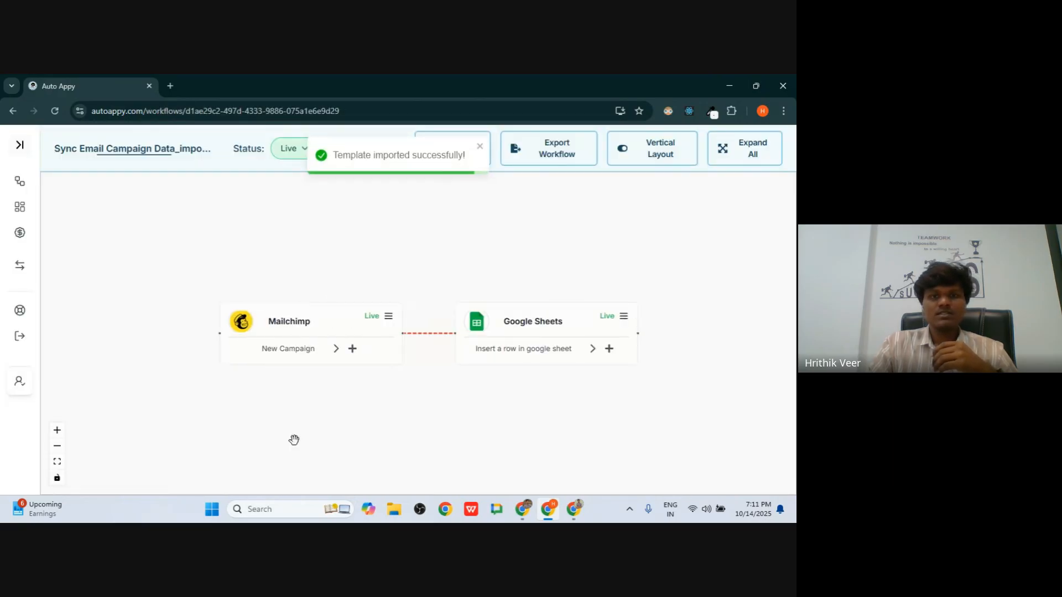
{"action": "left_click_drag", "start_coordinate": [277, 339], "coordinate": [221, 310]}
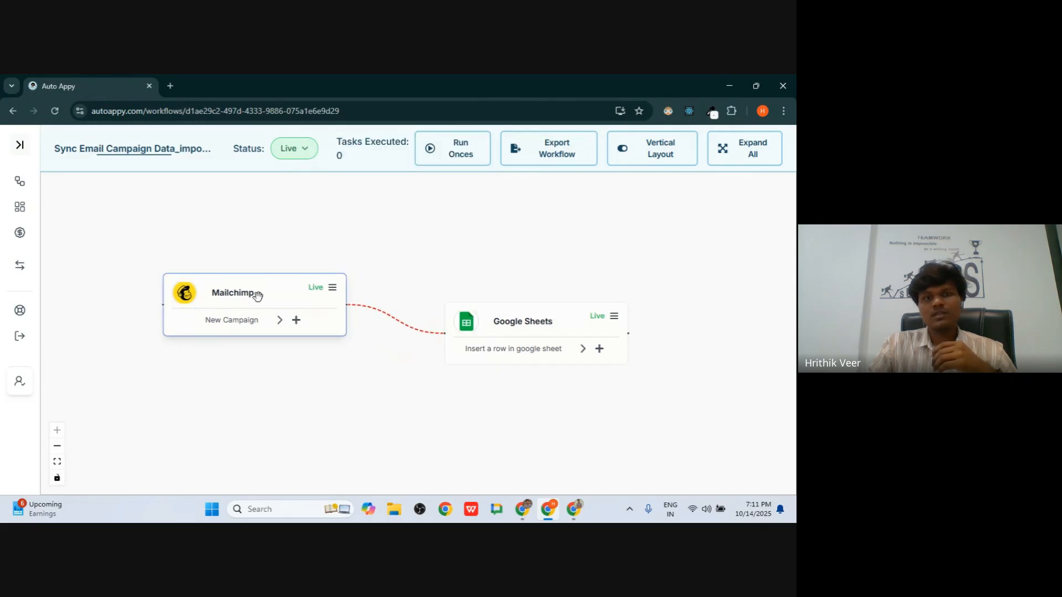
{"action": "left_click", "coordinate": [14, 111]}
- Filter the templates to HR Management and browse them
{"action": "scroll", "coordinate": [254, 268], "scroll_direction": "up", "scroll_amount": 5}
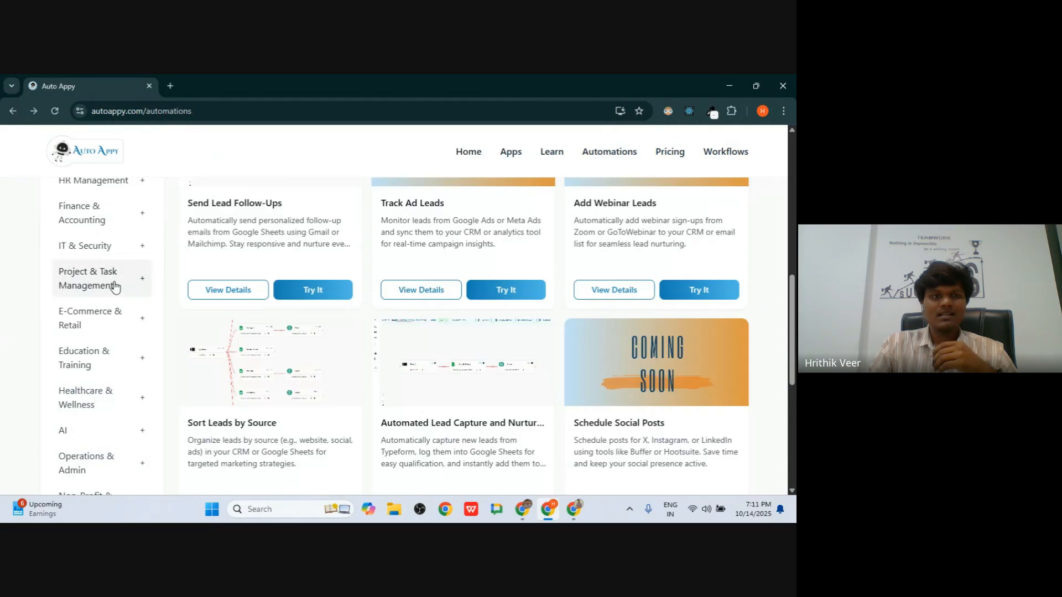
{"action": "scroll", "coordinate": [114, 286], "scroll_direction": "up", "scroll_amount": 3}
{"action": "left_click", "coordinate": [84, 298]}
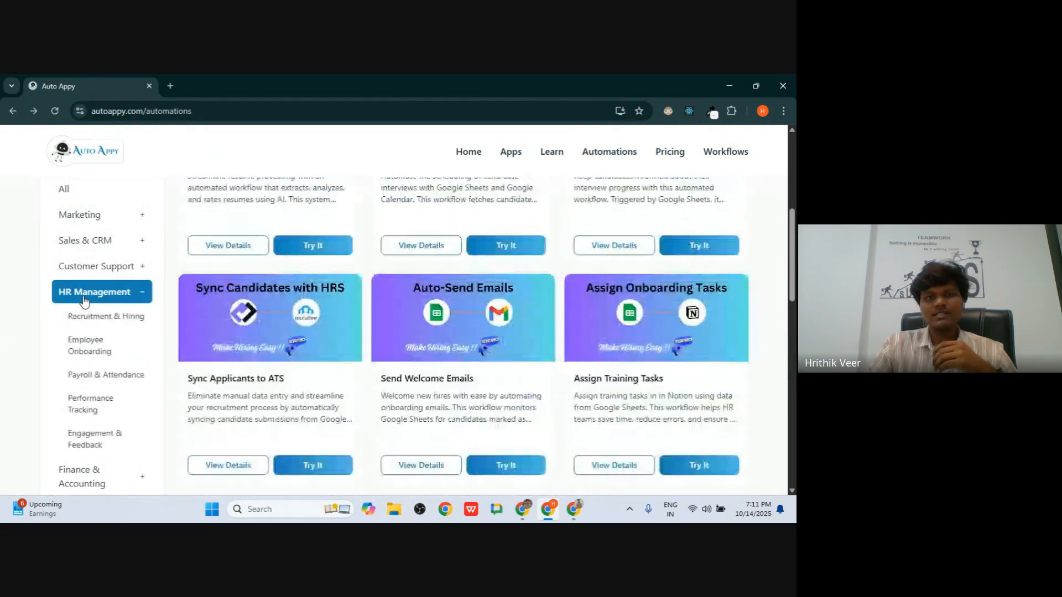
{"action": "scroll", "coordinate": [290, 296], "scroll_direction": "up", "scroll_amount": 5}
{"action": "scroll", "coordinate": [290, 297], "scroll_direction": "down", "scroll_amount": 1}
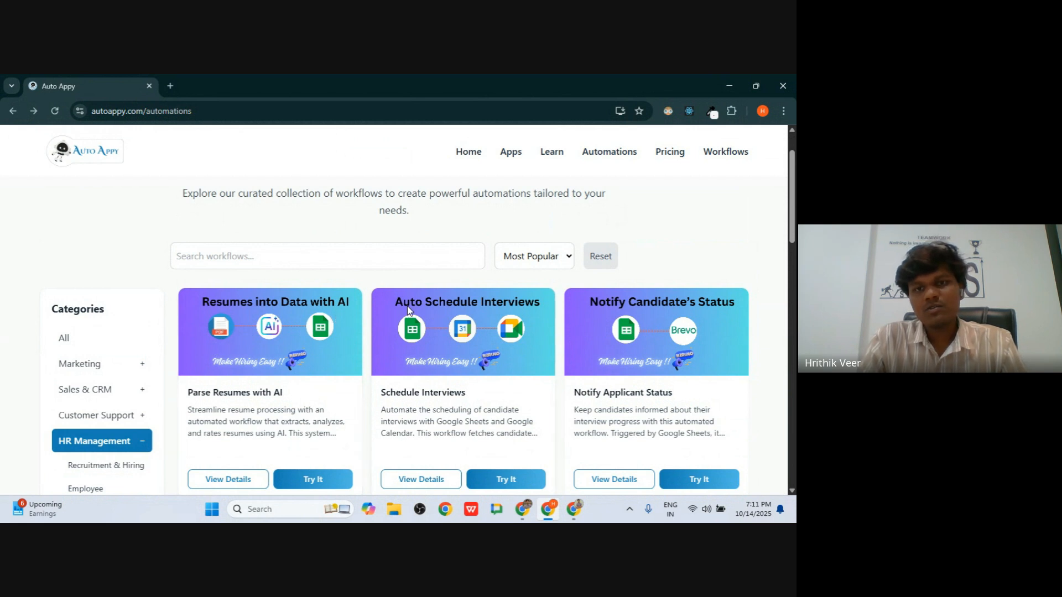
{"action": "scroll", "coordinate": [473, 333], "scroll_direction": "down", "scroll_amount": 4}
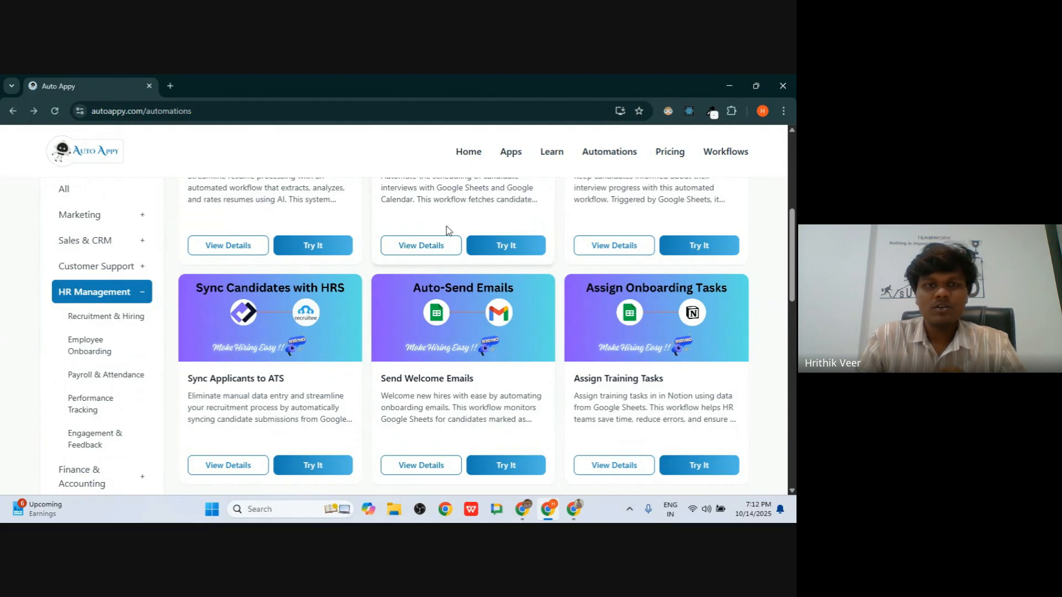
{"action": "scroll", "coordinate": [446, 227], "scroll_direction": "down", "scroll_amount": 3}
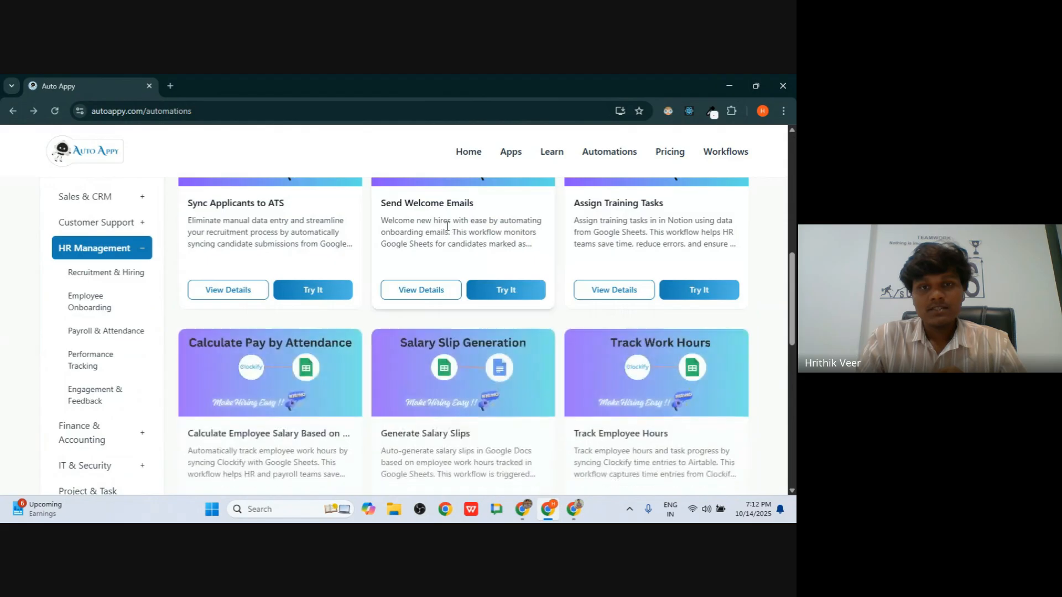
{"action": "scroll", "coordinate": [447, 225], "scroll_direction": "down", "scroll_amount": 2}
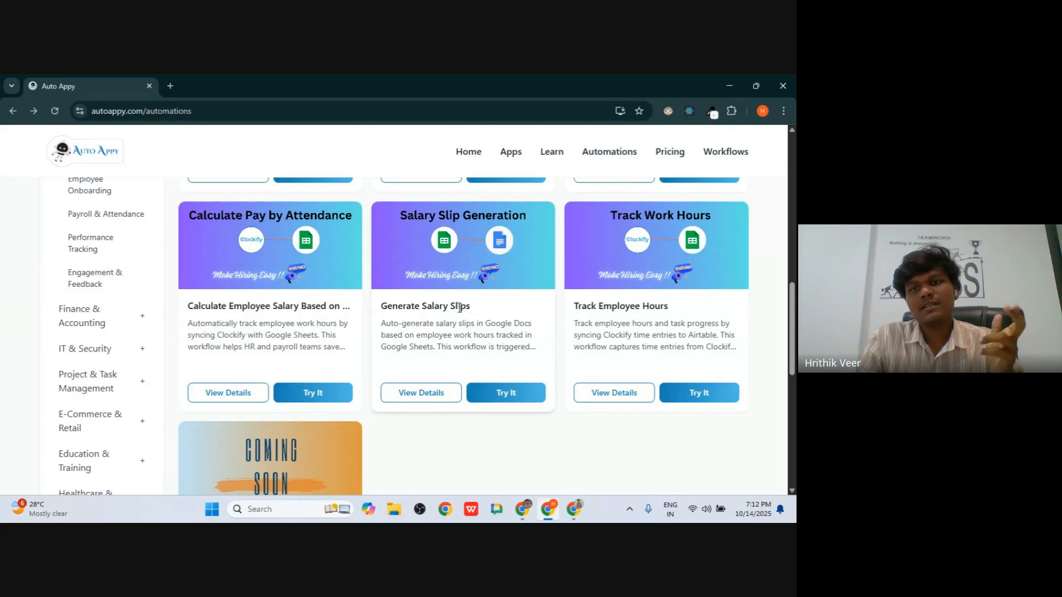
{"action": "scroll", "coordinate": [460, 307], "scroll_direction": "up", "scroll_amount": 10}
{"action": "scroll", "coordinate": [351, 315], "scroll_direction": "down", "scroll_amount": 6}
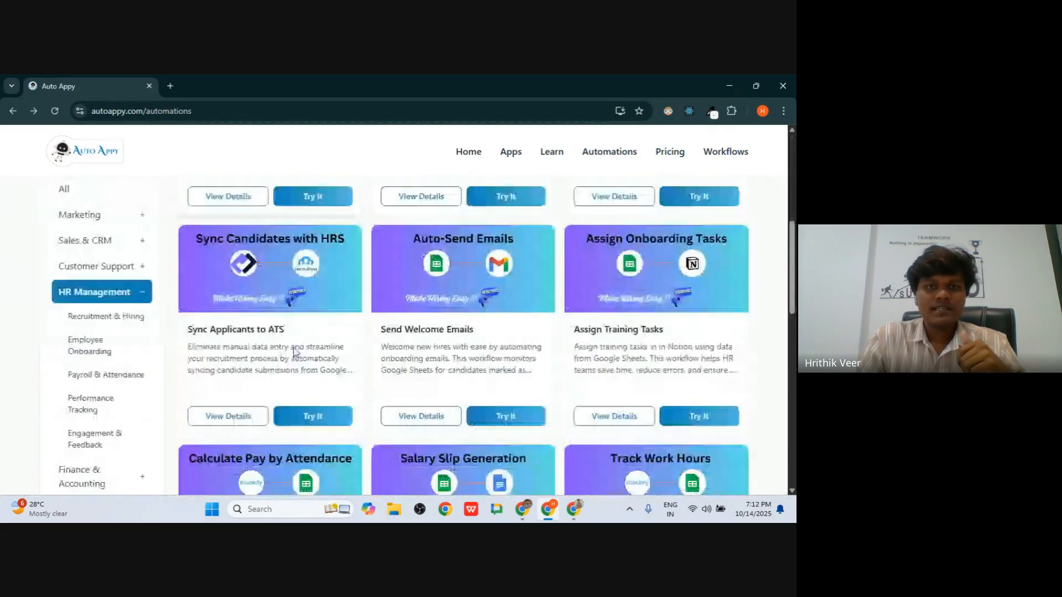
{"action": "scroll", "coordinate": [111, 372], "scroll_direction": "down", "scroll_amount": 1}
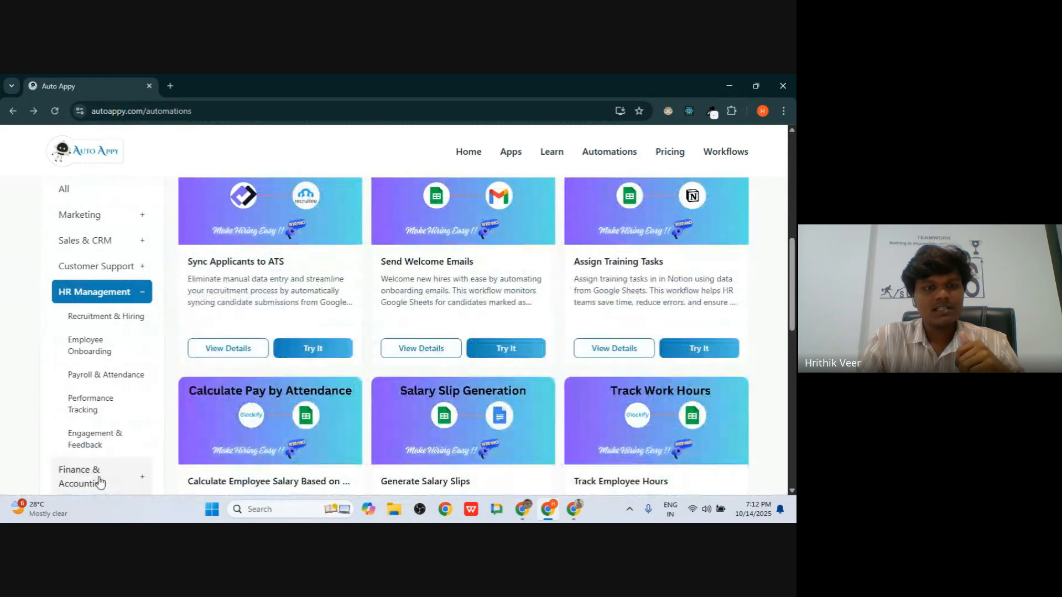
- Show and browse the Sales & CRM automation templates
{"action": "left_click", "coordinate": [92, 240]}
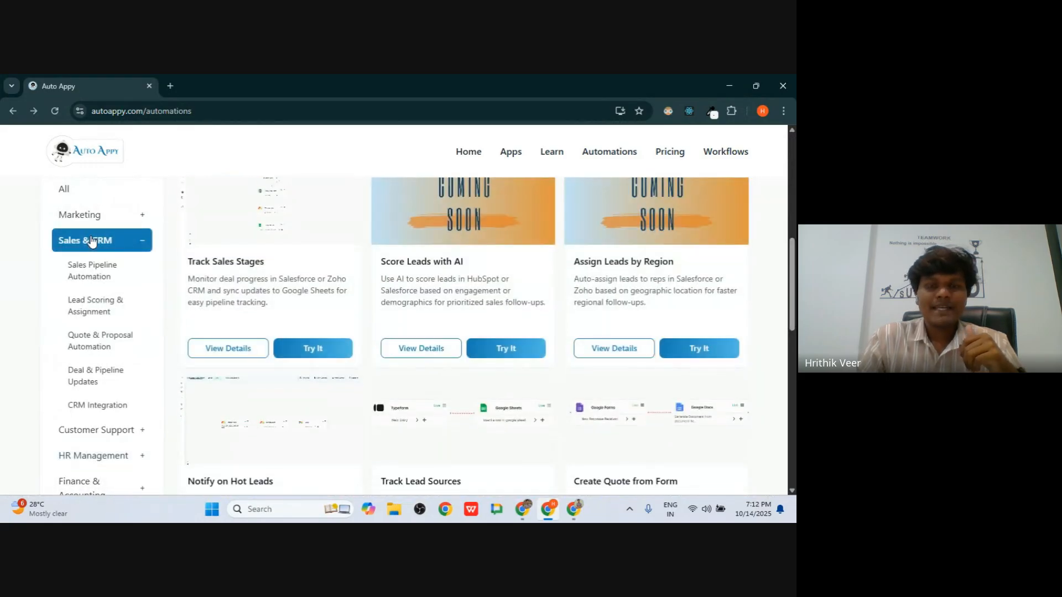
{"action": "scroll", "coordinate": [92, 240], "scroll_direction": "up", "scroll_amount": 5}
{"action": "scroll", "coordinate": [301, 275], "scroll_direction": "down", "scroll_amount": 2}
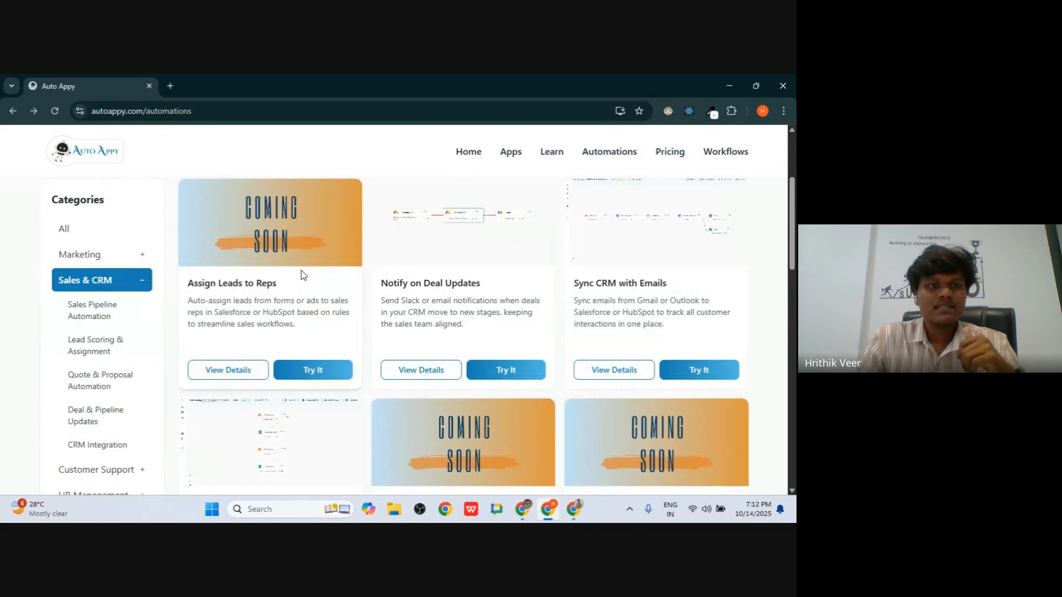
{"action": "scroll", "coordinate": [166, 343], "scroll_direction": "down", "scroll_amount": 2}
{"action": "scroll", "coordinate": [82, 462], "scroll_direction": "down", "scroll_amount": 1}
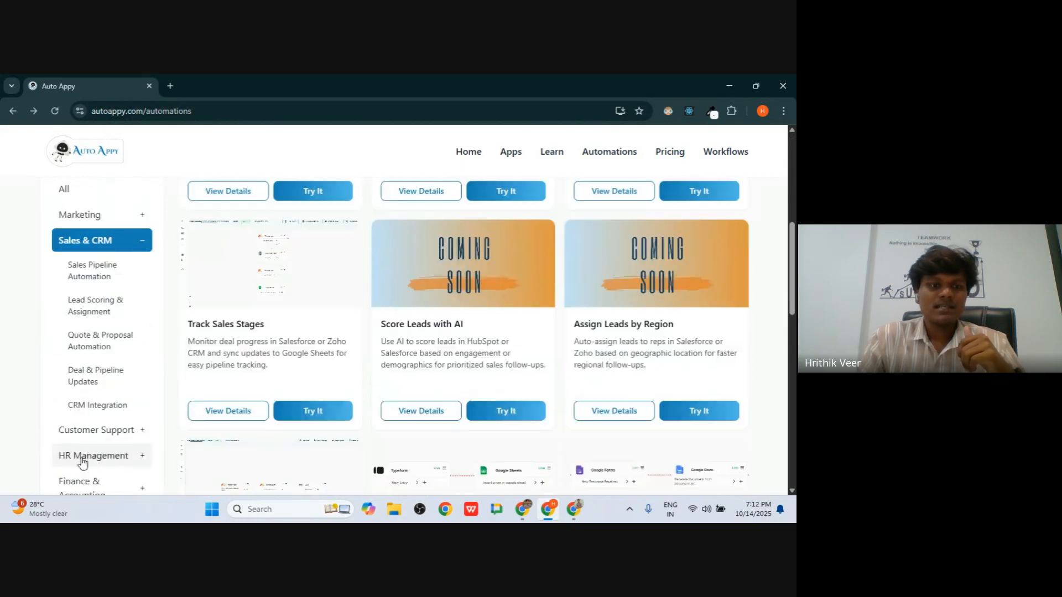
- Show the Finance & Accounting templates, then go back to the home page
{"action": "left_click", "coordinate": [81, 483]}
{"action": "scroll", "coordinate": [111, 292], "scroll_direction": "up", "scroll_amount": 5}
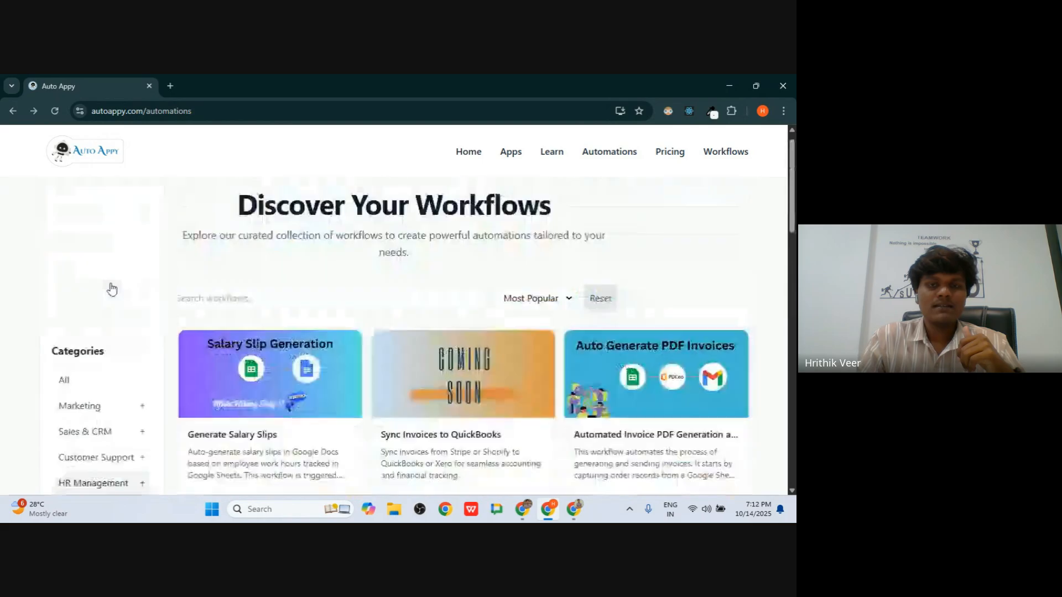
{"action": "left_click", "coordinate": [471, 156]}
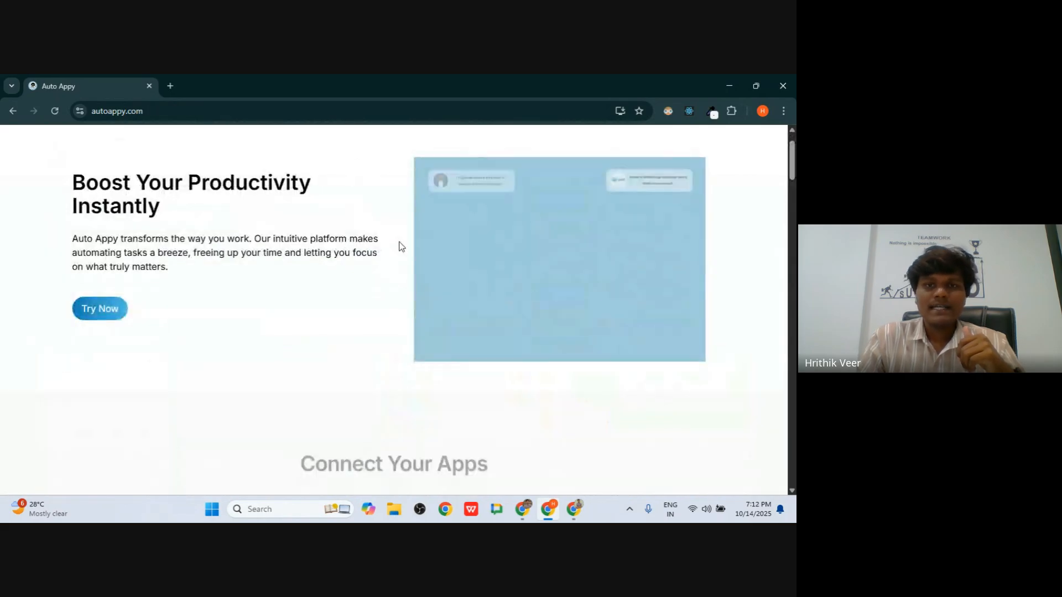
- Scroll the home page to the Set Up Your Automations section
{"action": "scroll", "coordinate": [399, 244], "scroll_direction": "down", "scroll_amount": 5}
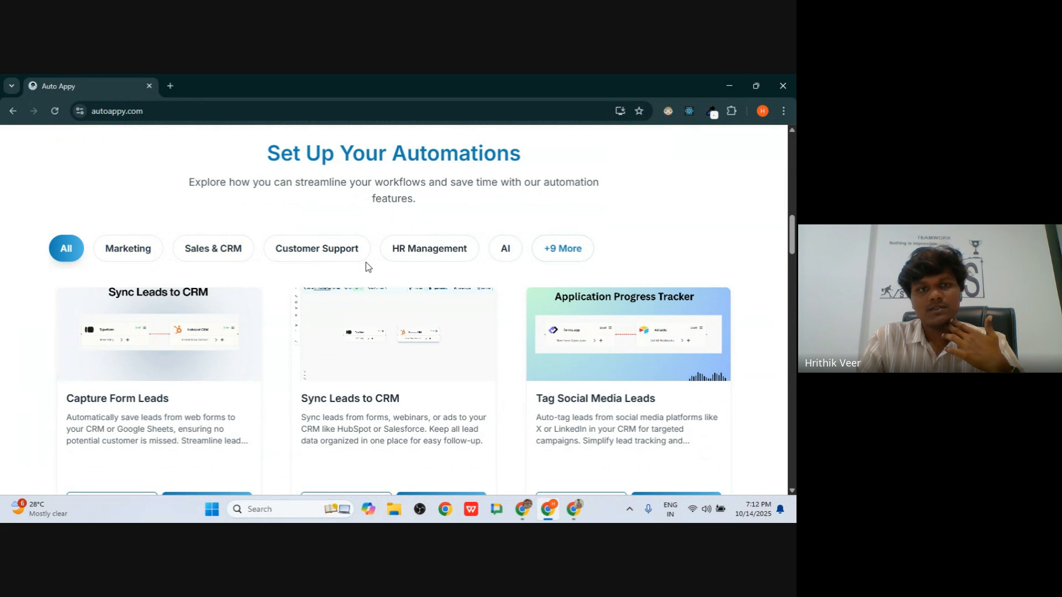
{"action": "scroll", "coordinate": [249, 254], "scroll_direction": "down", "scroll_amount": 4}
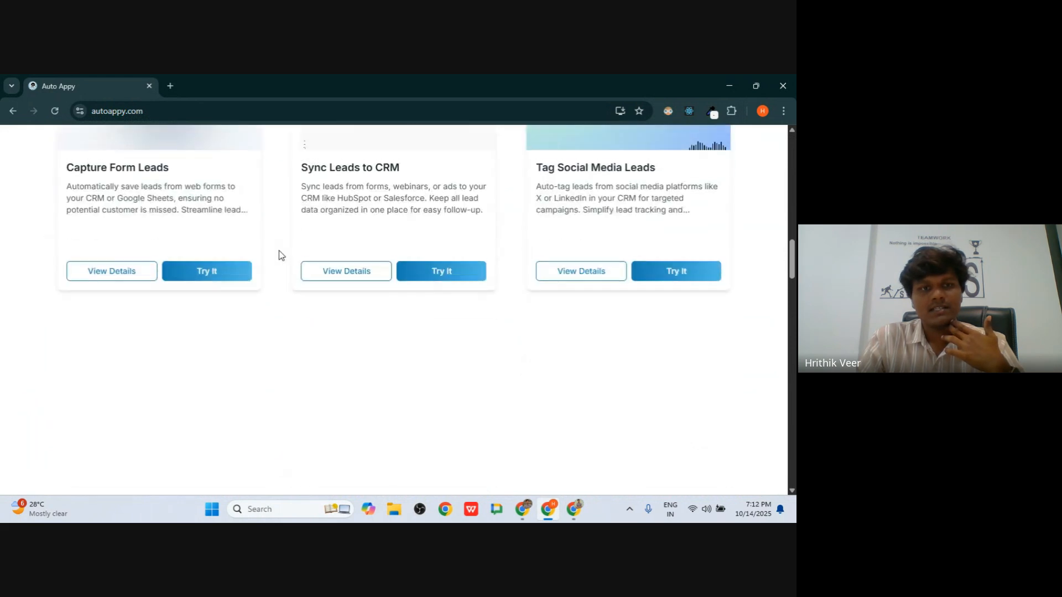
{"action": "scroll", "coordinate": [279, 255], "scroll_direction": "up", "scroll_amount": 2}
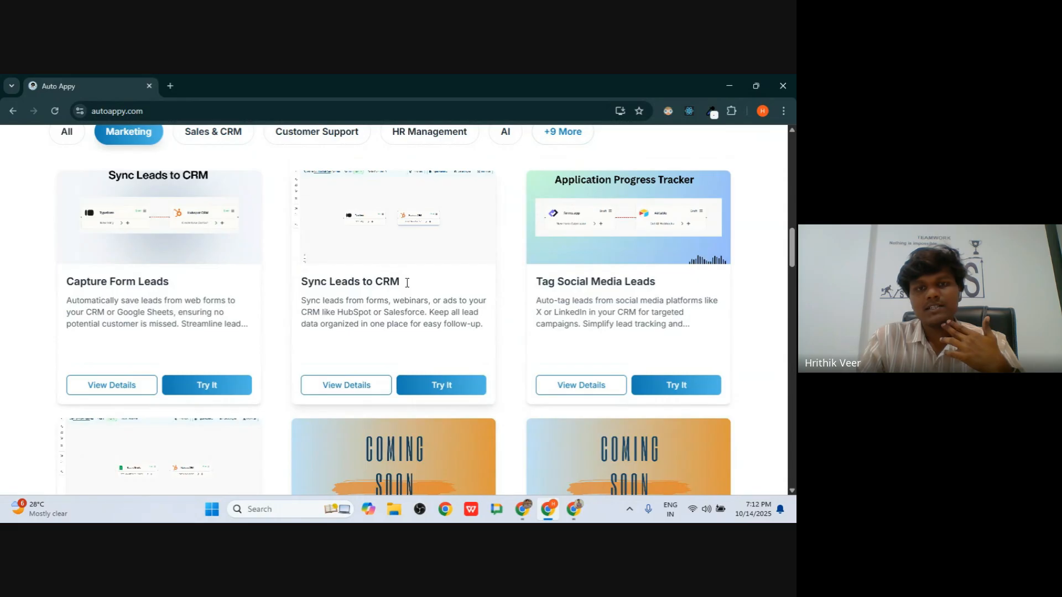
{"action": "scroll", "coordinate": [407, 282], "scroll_direction": "down", "scroll_amount": 10}
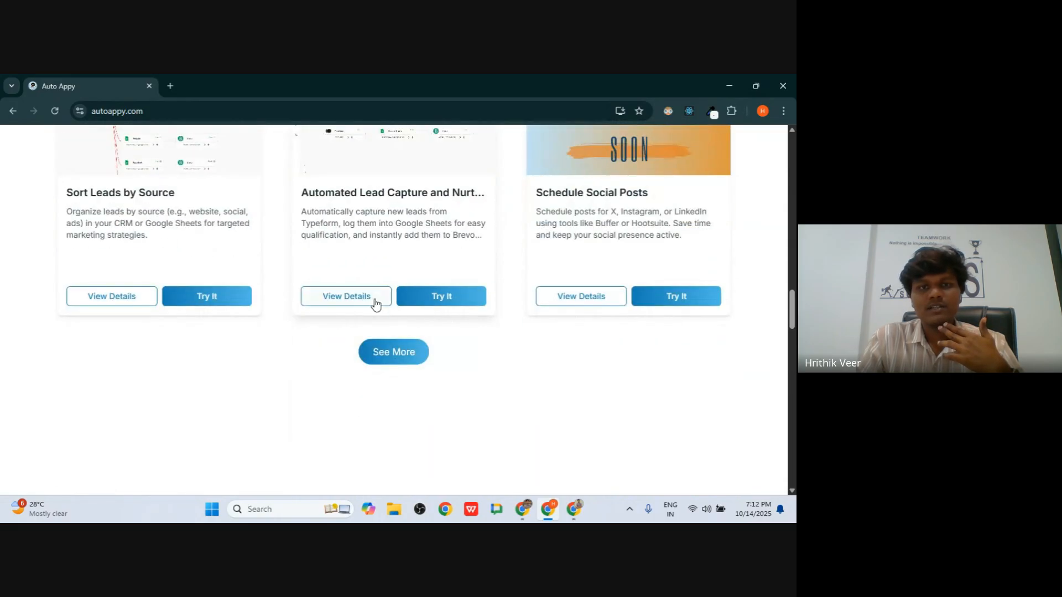
{"action": "scroll", "coordinate": [310, 213], "scroll_direction": "up", "scroll_amount": 1}
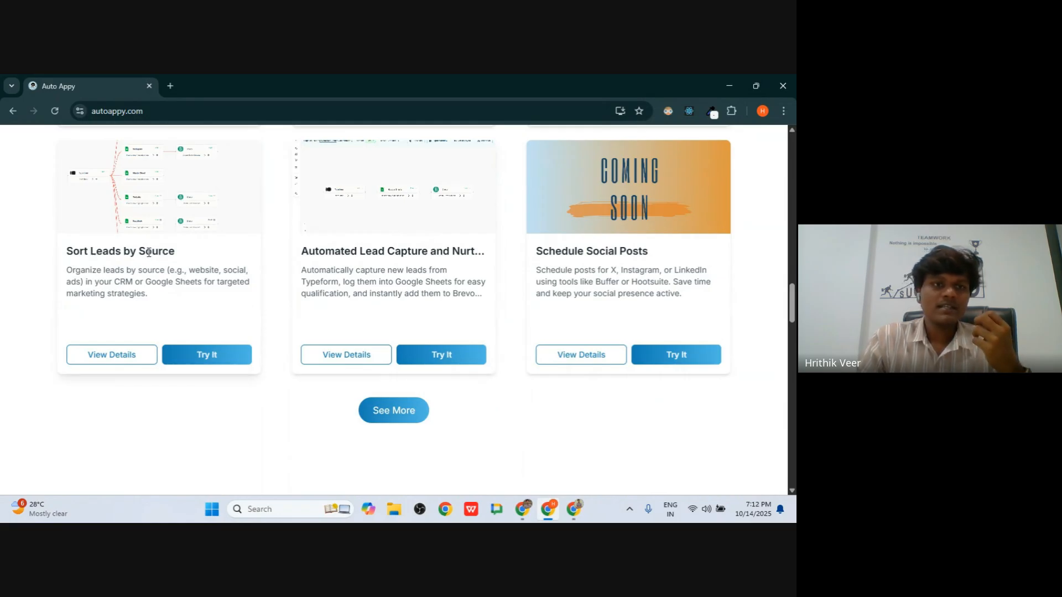
{"action": "scroll", "coordinate": [152, 252], "scroll_direction": "up", "scroll_amount": 1}
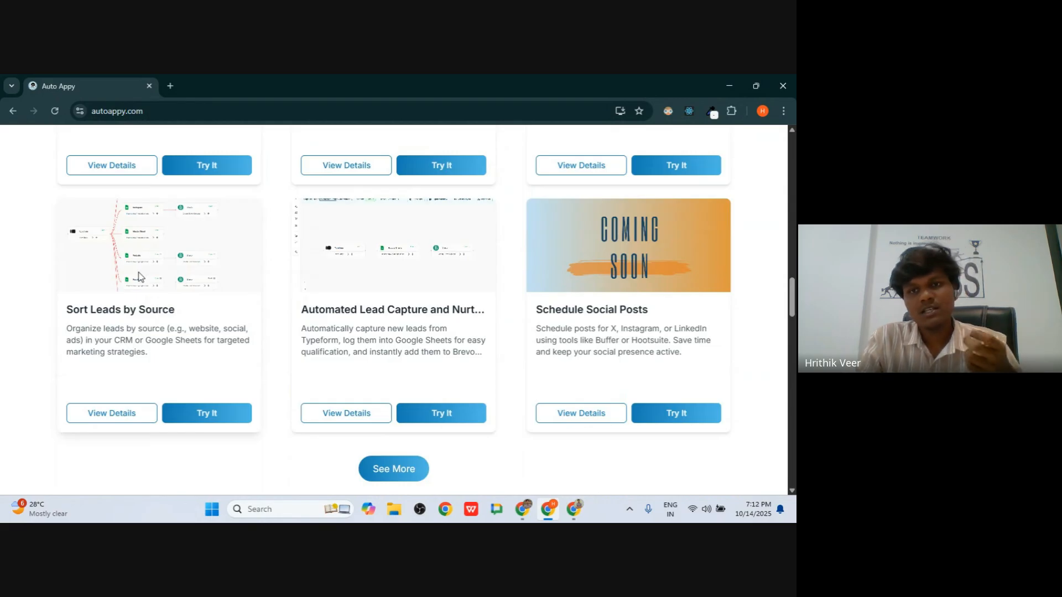
{"action": "scroll", "coordinate": [139, 277], "scroll_direction": "down", "scroll_amount": 4}
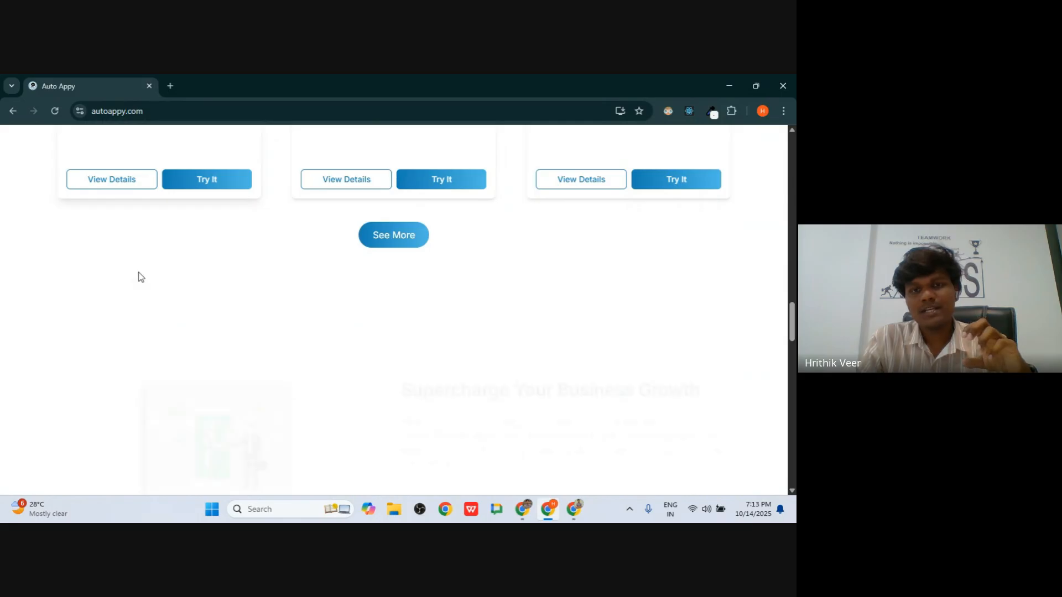
{"action": "scroll", "coordinate": [138, 277], "scroll_direction": "up", "scroll_amount": 10}
{"action": "scroll", "coordinate": [139, 277], "scroll_direction": "up", "scroll_amount": 4}
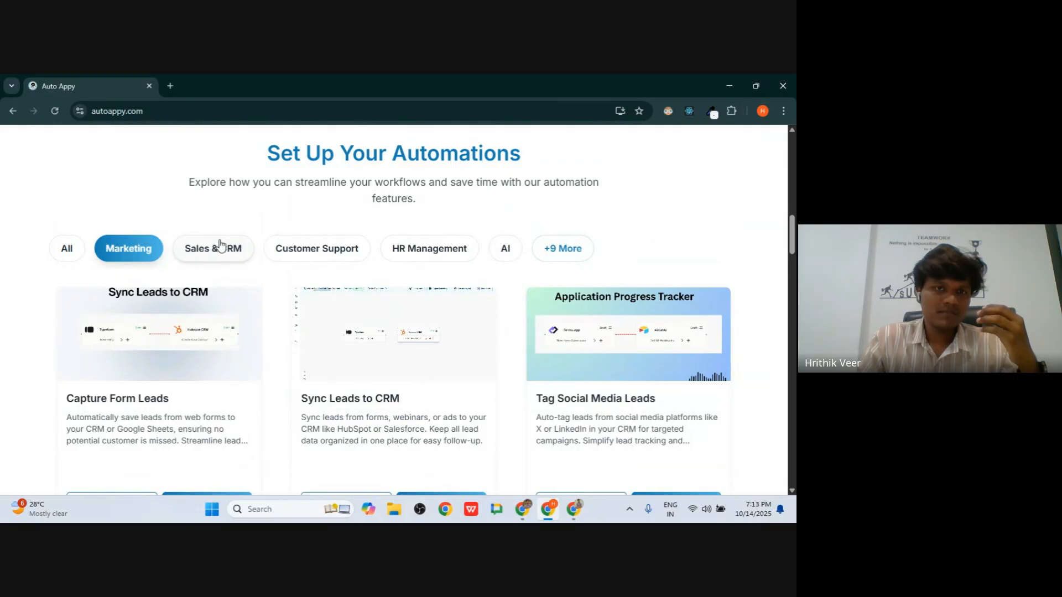
- Show only Customer Support examples like Route Support Tickets, then scroll back up
{"action": "left_click", "coordinate": [300, 250]}
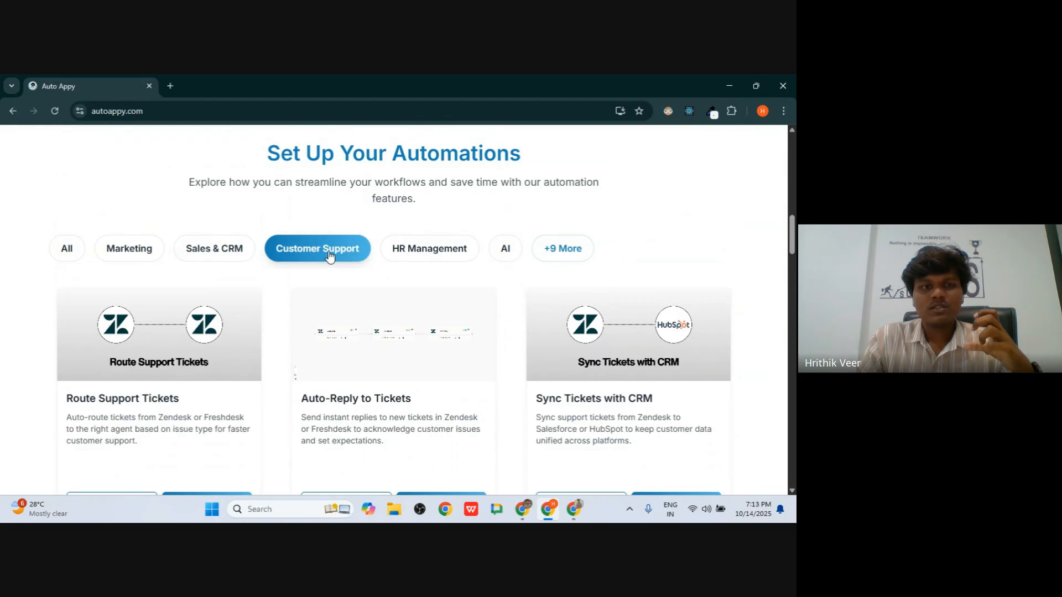
{"action": "scroll", "coordinate": [330, 255], "scroll_direction": "down", "scroll_amount": 2}
{"action": "scroll", "coordinate": [571, 249], "scroll_direction": "down", "scroll_amount": 5}
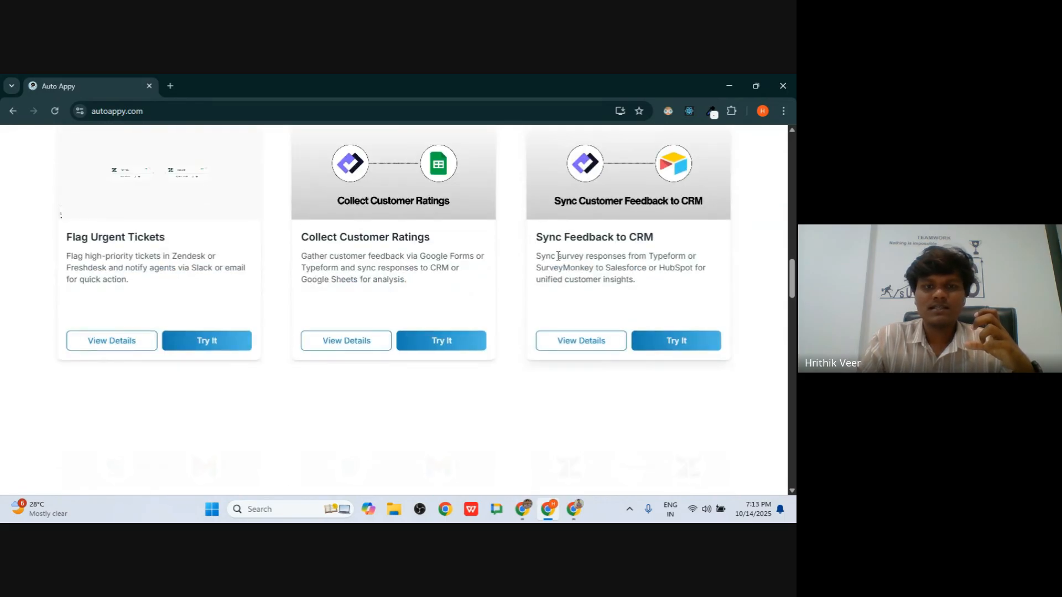
{"action": "scroll", "coordinate": [702, 257], "scroll_direction": "down", "scroll_amount": 4}
{"action": "scroll", "coordinate": [354, 294], "scroll_direction": "up", "scroll_amount": 20}
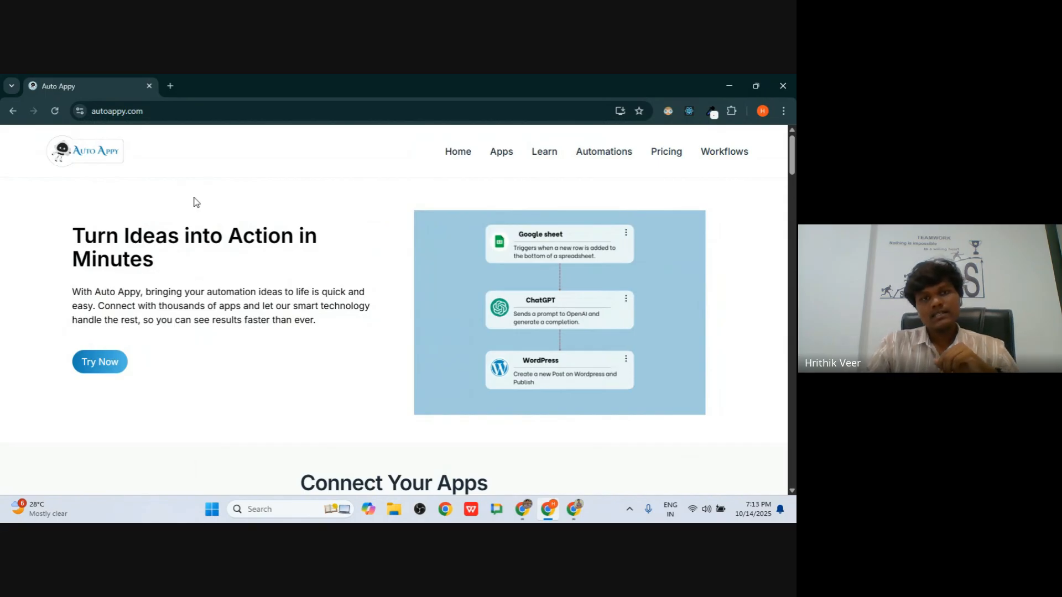
- Highlight the Pricing Plans heading and the Starter plan's 3000-task allowance
{"action": "scroll", "coordinate": [144, 211], "scroll_direction": "down", "scroll_amount": 20}
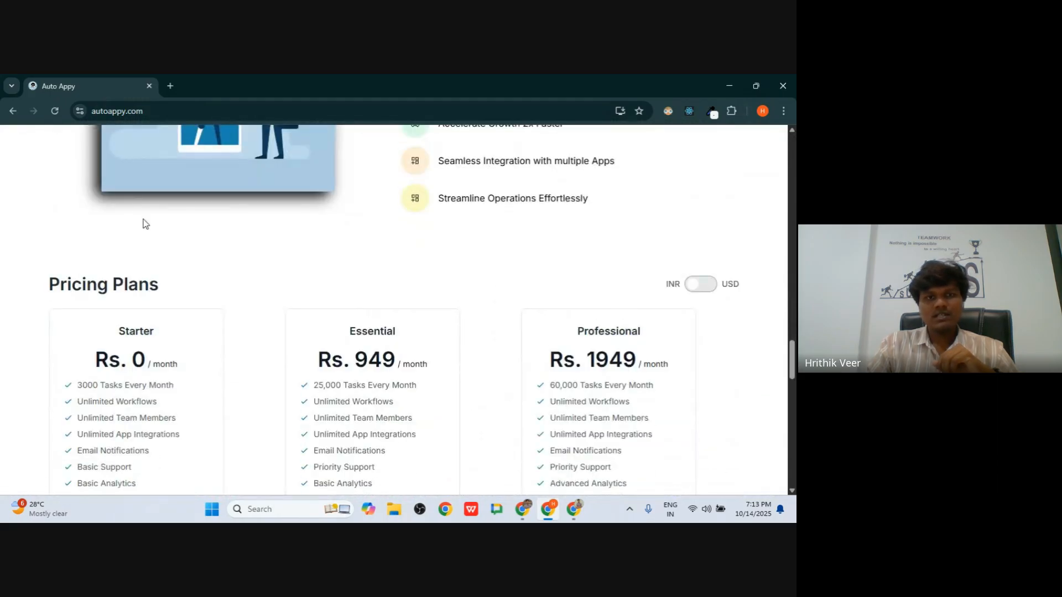
{"action": "left_click_drag", "start_coordinate": [38, 290], "coordinate": [152, 287]}
{"action": "left_click", "coordinate": [154, 288]}
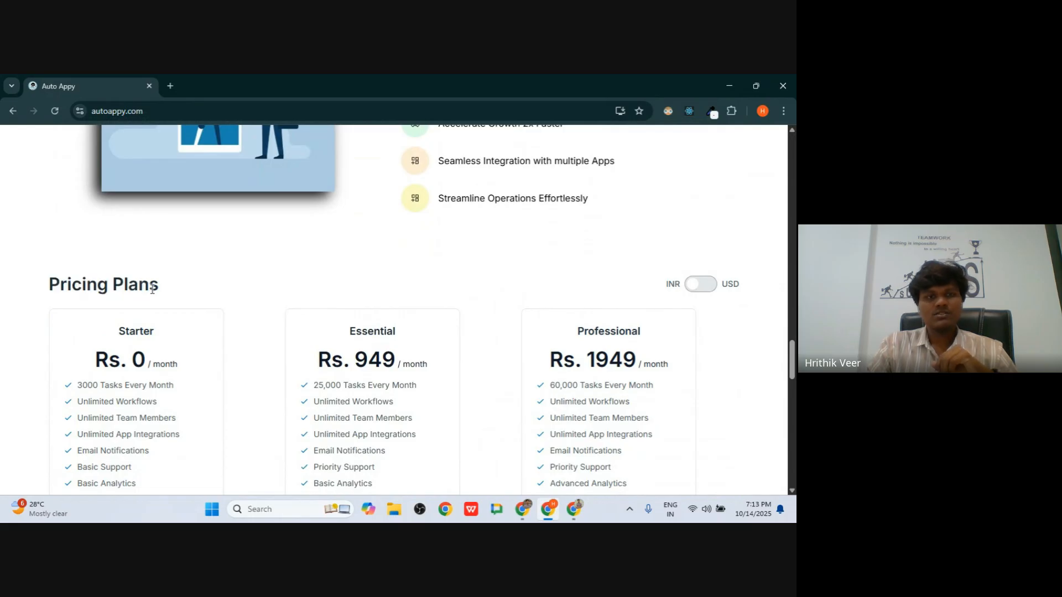
{"action": "scroll", "coordinate": [152, 293], "scroll_direction": "down", "scroll_amount": 4}
{"action": "scroll", "coordinate": [153, 293], "scroll_direction": "up", "scroll_amount": 1}
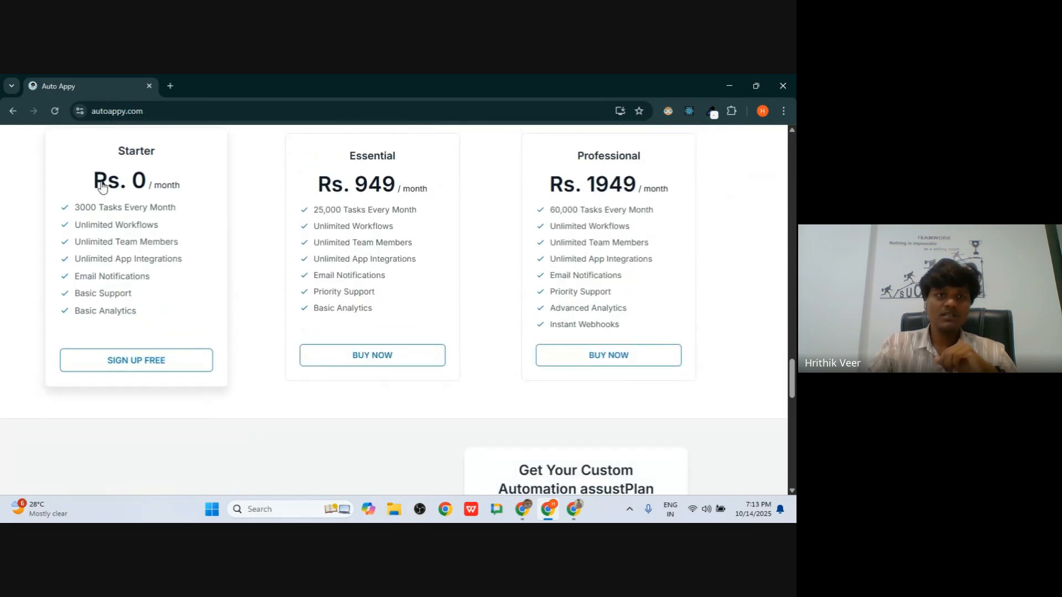
{"action": "left_click_drag", "start_coordinate": [77, 209], "coordinate": [138, 210]}
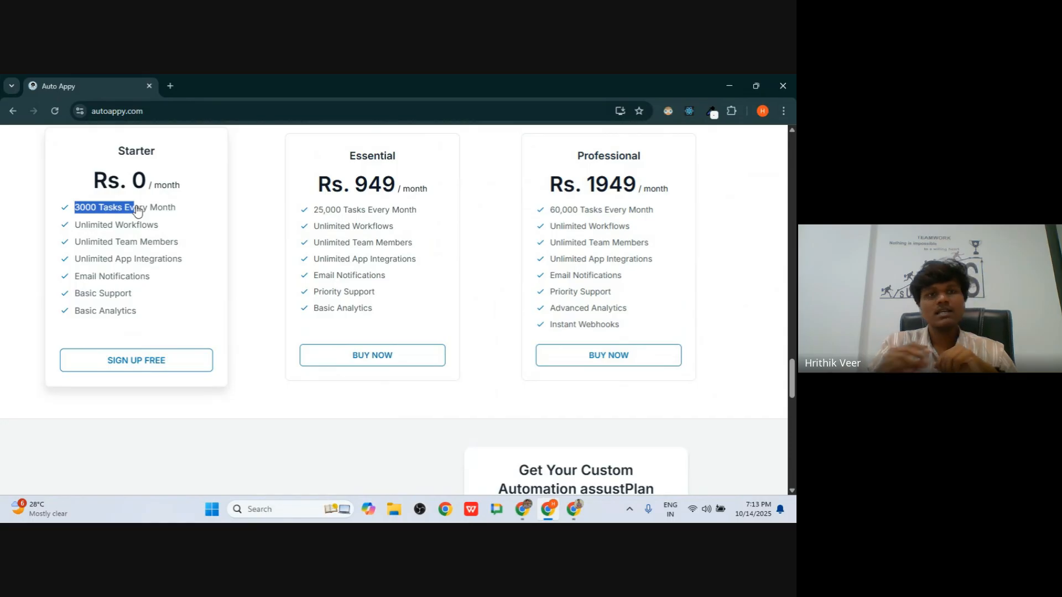
{"action": "scroll", "coordinate": [137, 211], "scroll_direction": "up", "scroll_amount": 1}
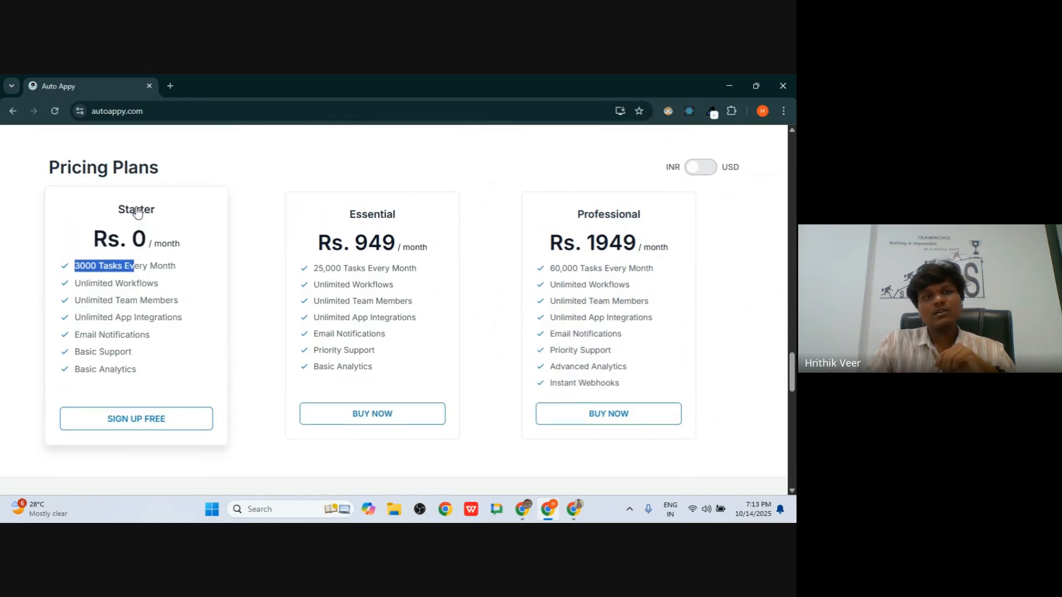
{"action": "left_click", "coordinate": [160, 224]}
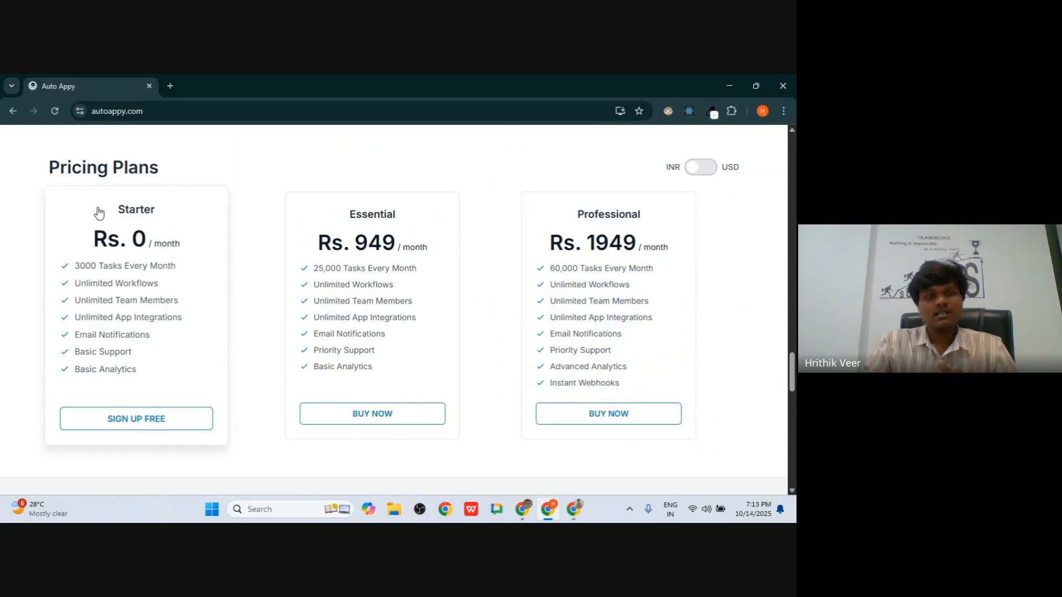
- Highlight the free Starter plan's price and limit and Essential's 25,000 Tasks
{"action": "left_click_drag", "start_coordinate": [98, 209], "coordinate": [181, 251]}
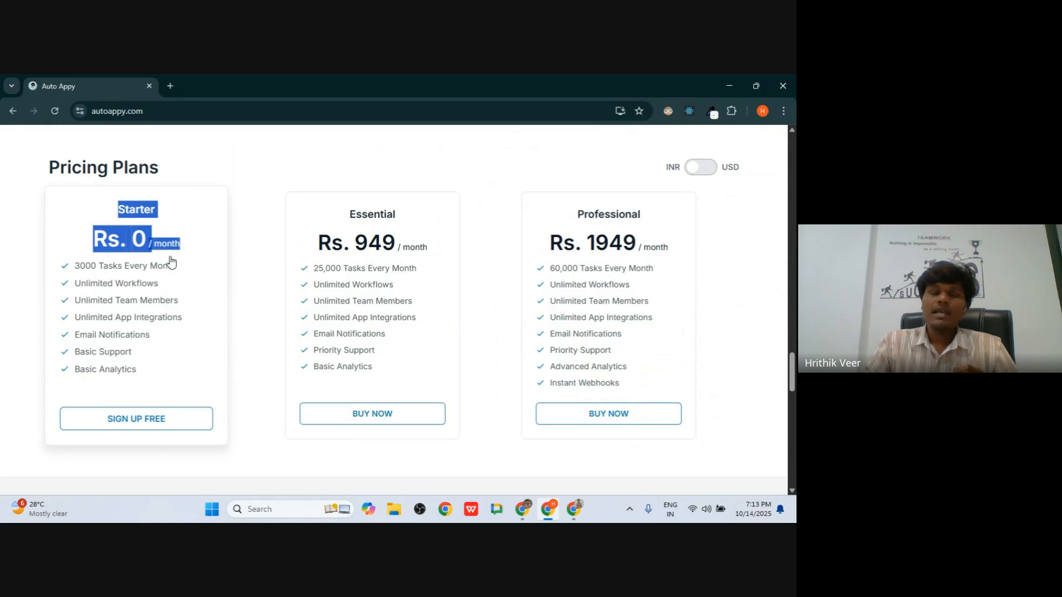
{"action": "left_click_drag", "start_coordinate": [80, 266], "coordinate": [149, 272]}
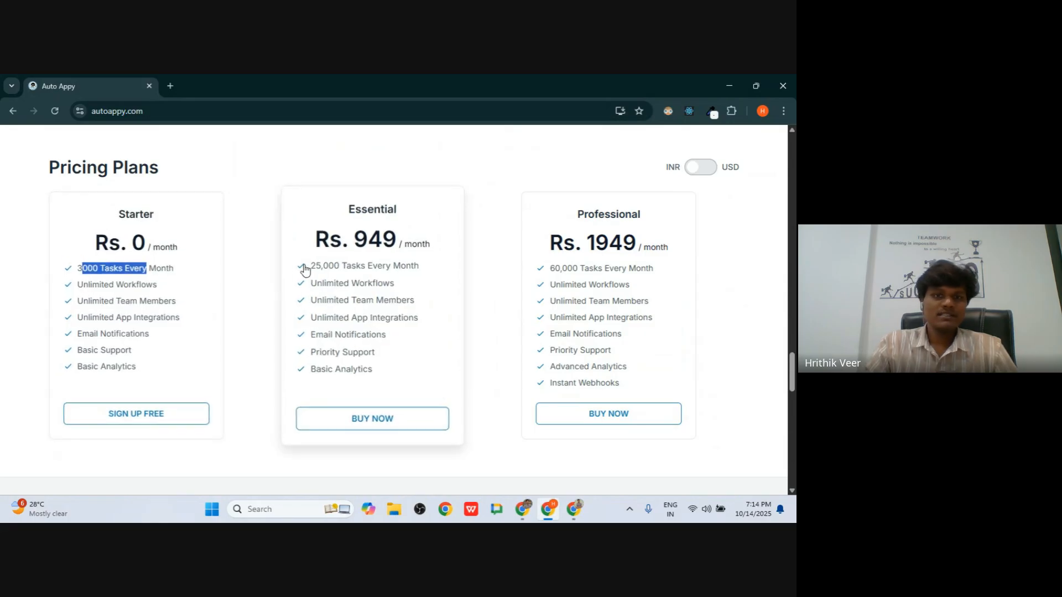
{"action": "left_click_drag", "start_coordinate": [305, 270], "coordinate": [371, 275]}
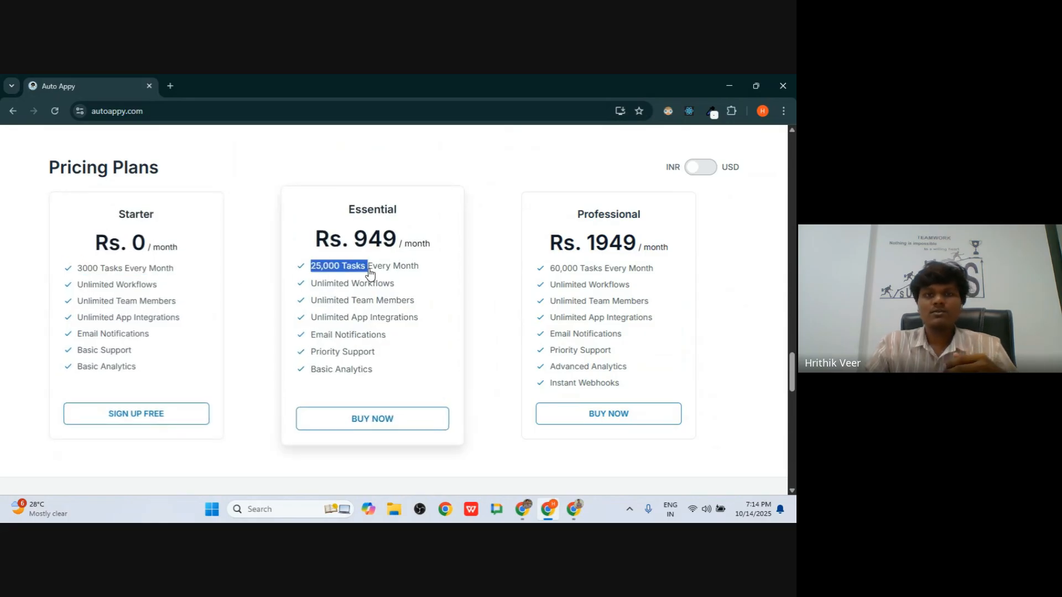
{"action": "left_click", "coordinate": [370, 272]}
{"action": "scroll", "coordinate": [405, 230], "scroll_direction": "down", "scroll_amount": 2}
{"action": "scroll", "coordinate": [406, 234], "scroll_direction": "up", "scroll_amount": 4}
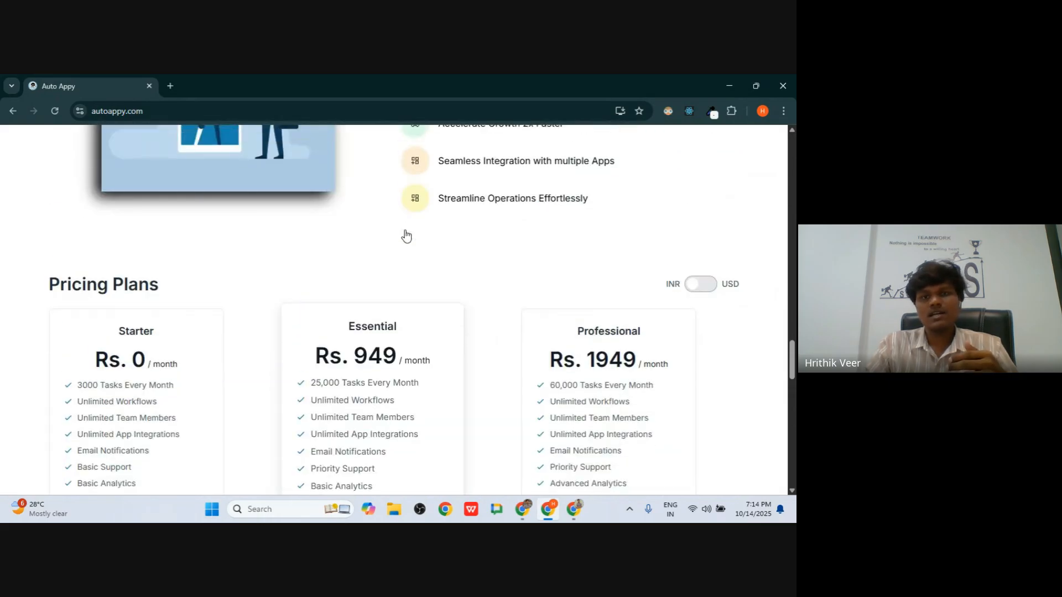
{"action": "scroll", "coordinate": [405, 233], "scroll_direction": "down", "scroll_amount": 3}
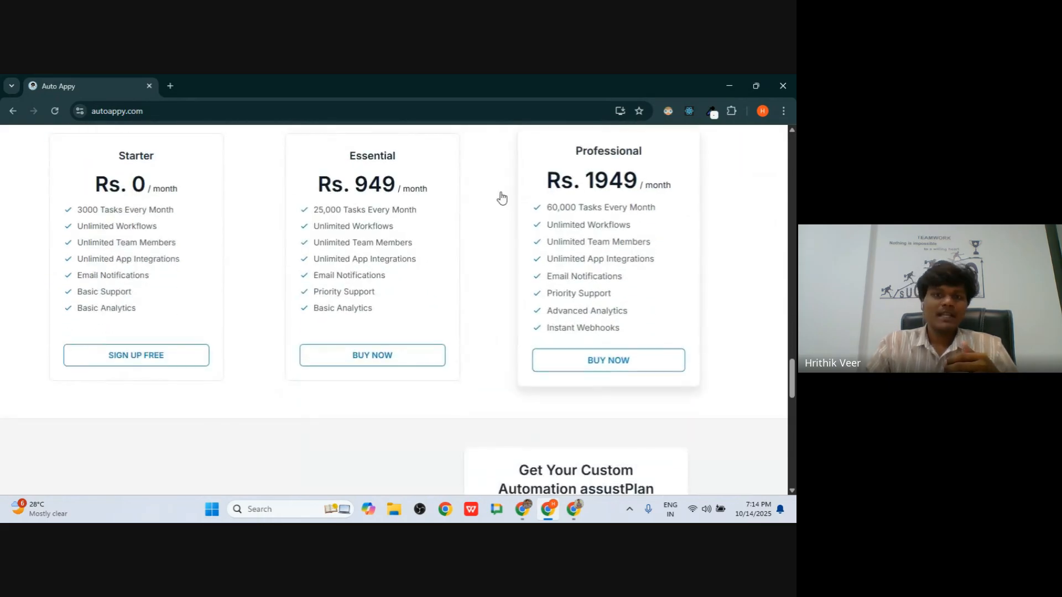
- Scroll to the footer and open the Contact Us page
{"action": "scroll", "coordinate": [415, 209], "scroll_direction": "down", "scroll_amount": 5}
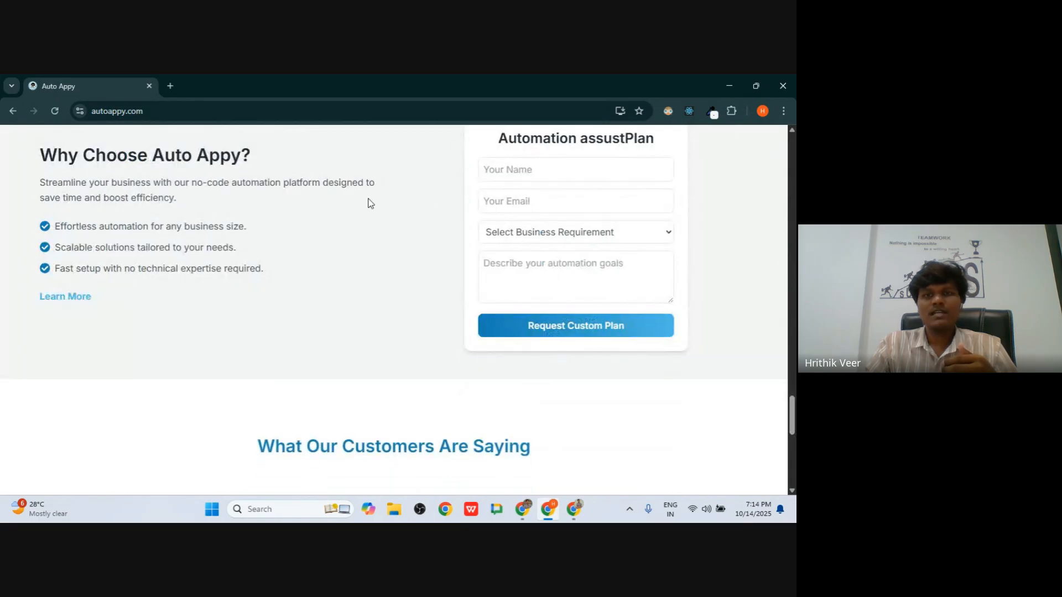
{"action": "scroll", "coordinate": [196, 214], "scroll_direction": "up", "scroll_amount": 1}
{"action": "scroll", "coordinate": [230, 215], "scroll_direction": "down", "scroll_amount": 4}
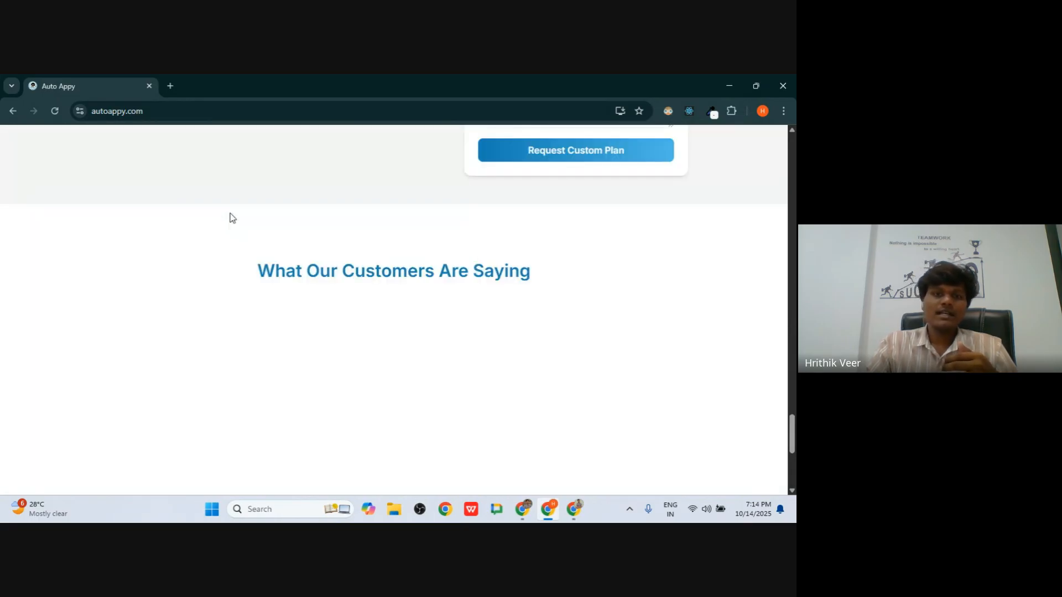
{"action": "scroll", "coordinate": [231, 216], "scroll_direction": "down", "scroll_amount": 5}
{"action": "scroll", "coordinate": [230, 217], "scroll_direction": "up", "scroll_amount": 7}
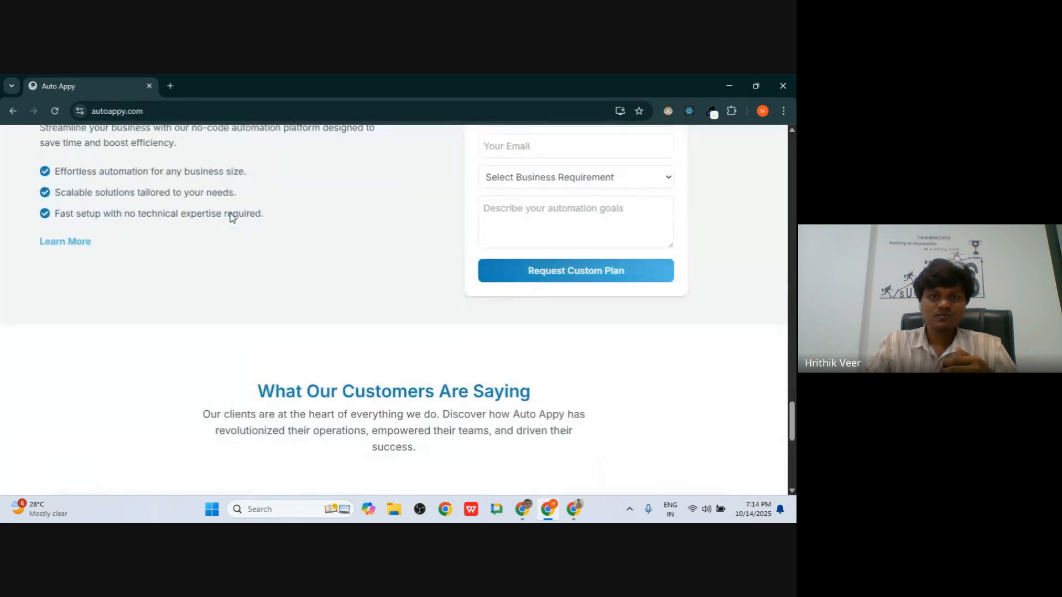
{"action": "scroll", "coordinate": [230, 217], "scroll_direction": "down", "scroll_amount": 7}
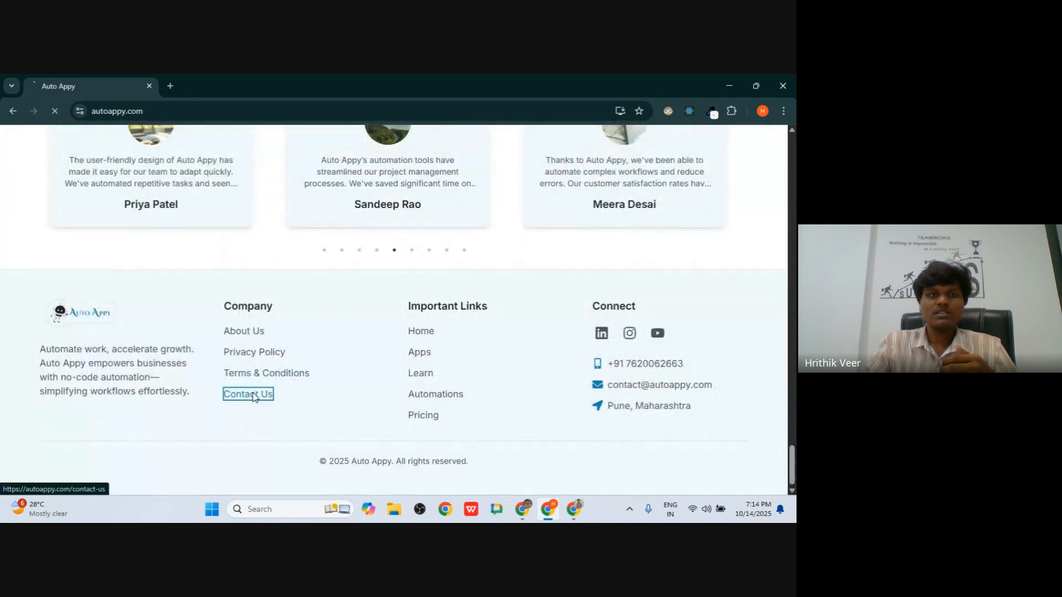
{"action": "left_click", "coordinate": [248, 394]}
{"action": "scroll", "coordinate": [400, 253], "scroll_direction": "down", "scroll_amount": 5}
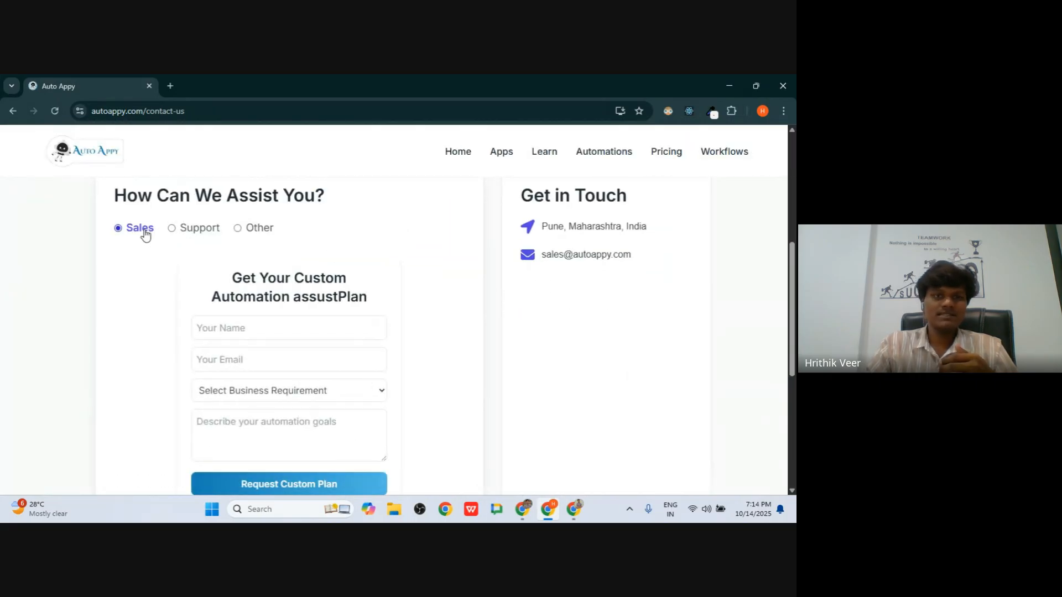
- Switch between the Support and other-enquiry forms, settling on Support
{"action": "left_click", "coordinate": [191, 231]}
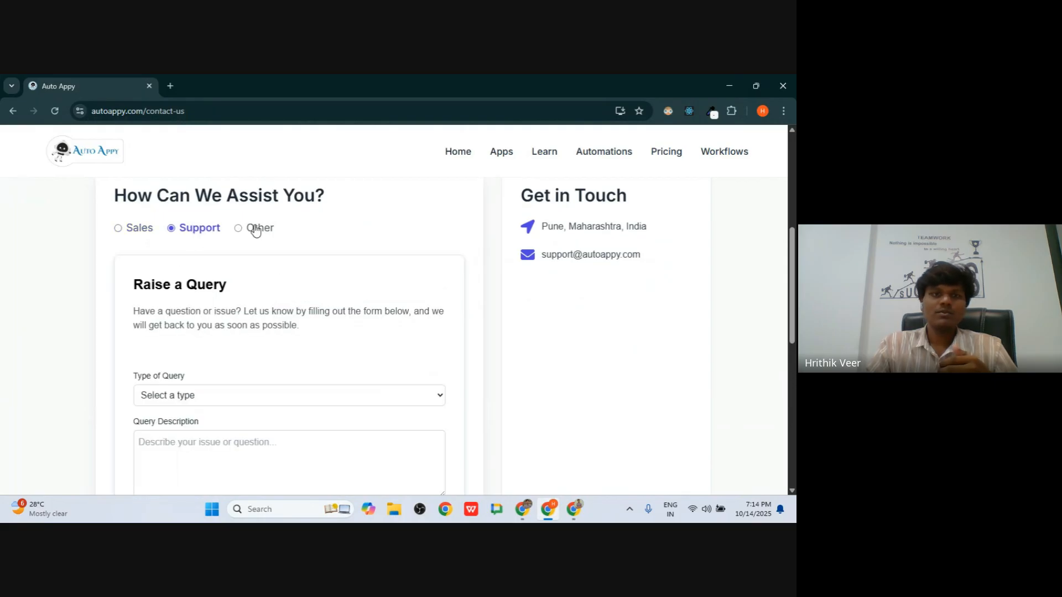
{"action": "left_click", "coordinate": [254, 229]}
{"action": "left_click", "coordinate": [157, 296]}
{"action": "left_click", "coordinate": [189, 228]}
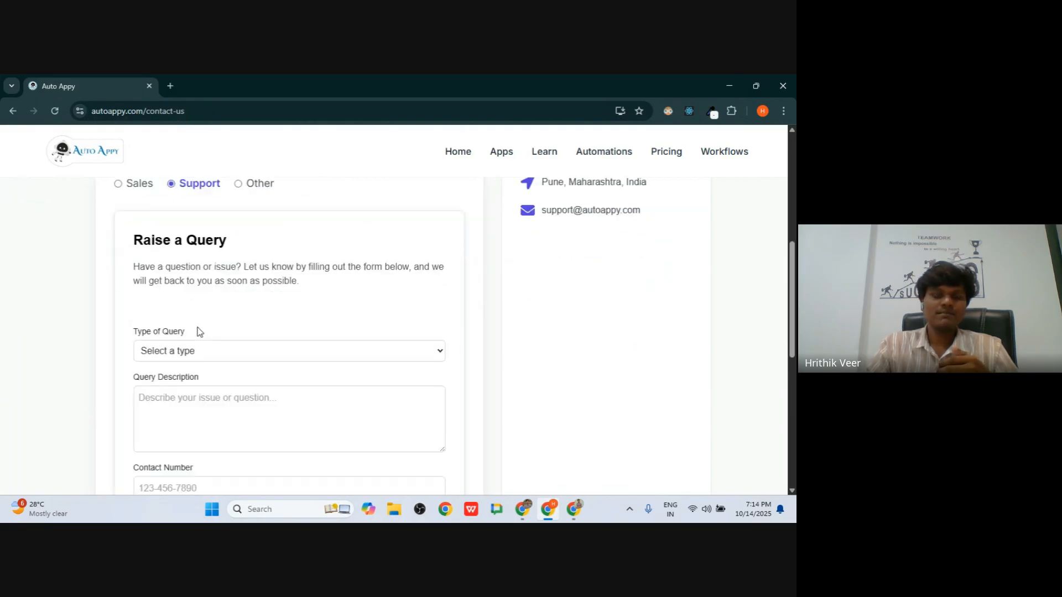
- Set the query type to Other and select the support e-mail address
{"action": "left_click", "coordinate": [188, 338]}
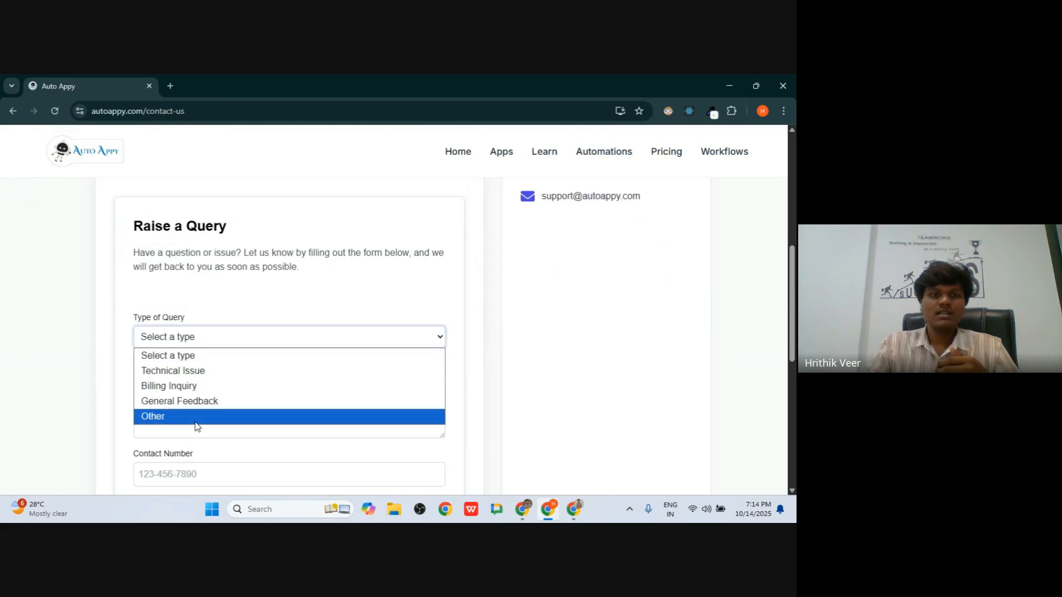
{"action": "left_click", "coordinate": [188, 415]}
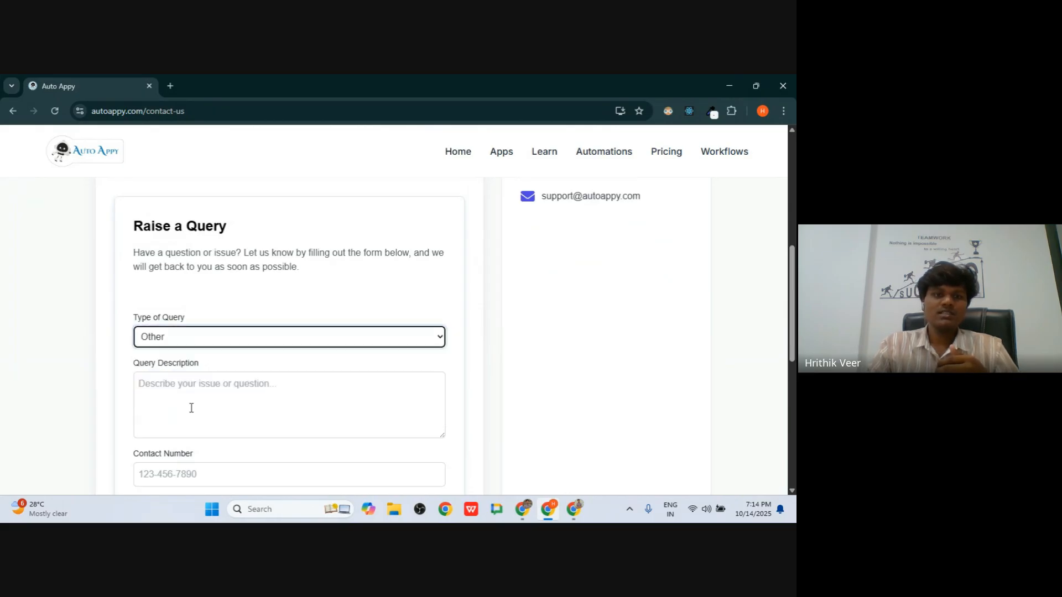
{"action": "left_click", "coordinate": [204, 377]}
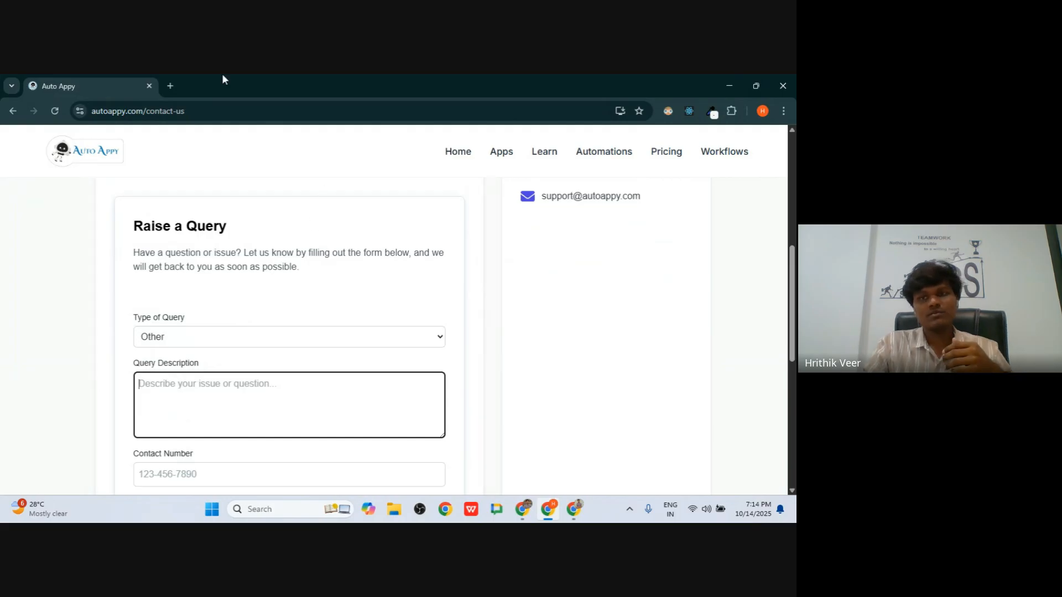
{"action": "left_click_drag", "start_coordinate": [540, 197], "coordinate": [573, 233]}
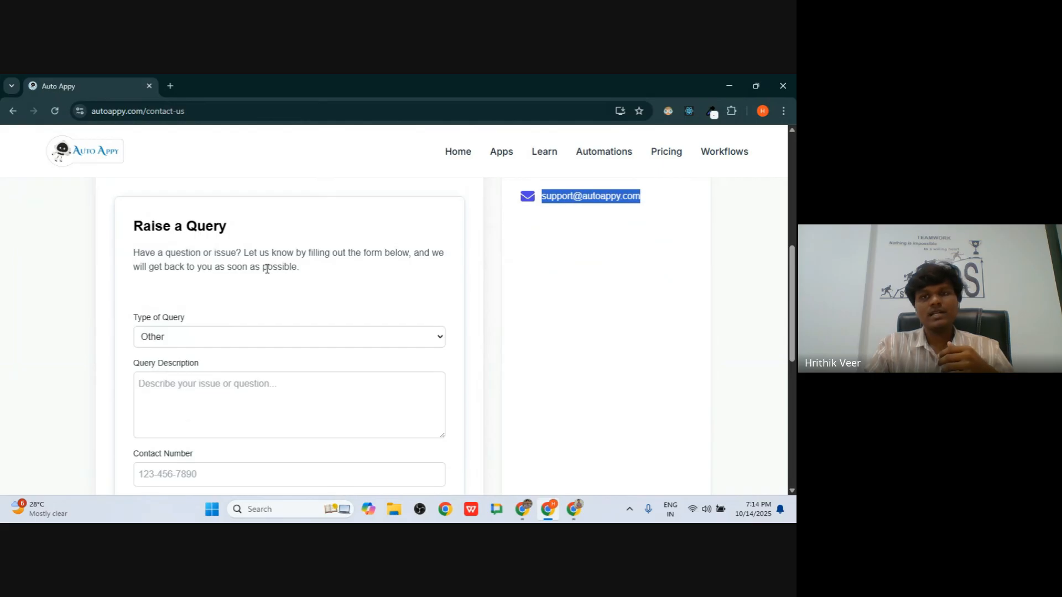
{"action": "scroll", "coordinate": [254, 322], "scroll_direction": "down", "scroll_amount": 3}
{"action": "scroll", "coordinate": [173, 351], "scroll_direction": "up", "scroll_amount": 3}
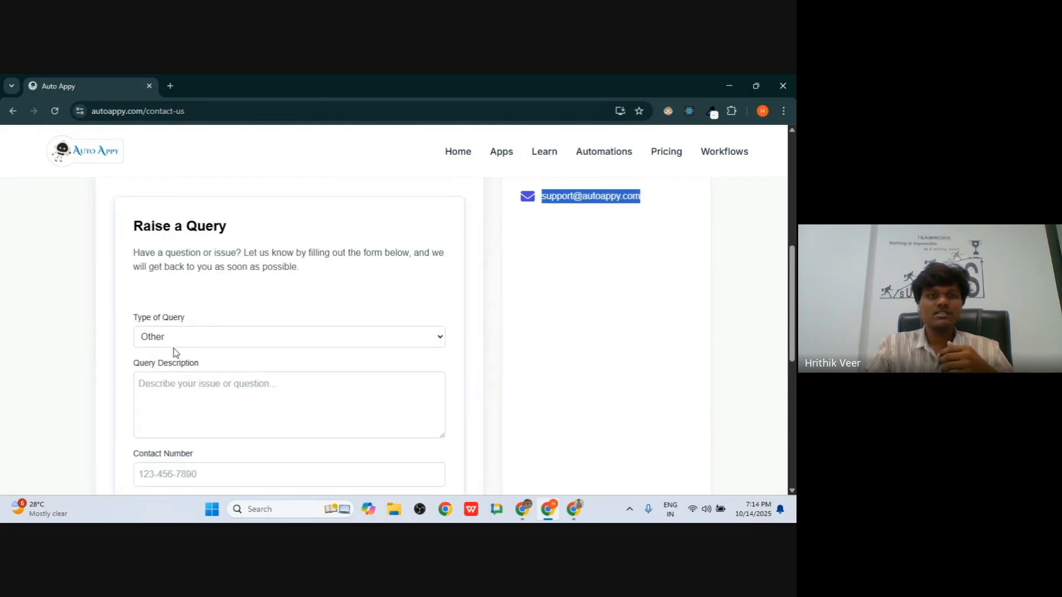
- Step through the description, contact number and available-time fields, then return home
{"action": "left_click", "coordinate": [188, 416]}
{"action": "scroll", "coordinate": [188, 416], "scroll_direction": "down", "scroll_amount": 3}
{"action": "left_click", "coordinate": [164, 302]}
{"action": "left_click", "coordinate": [180, 347]}
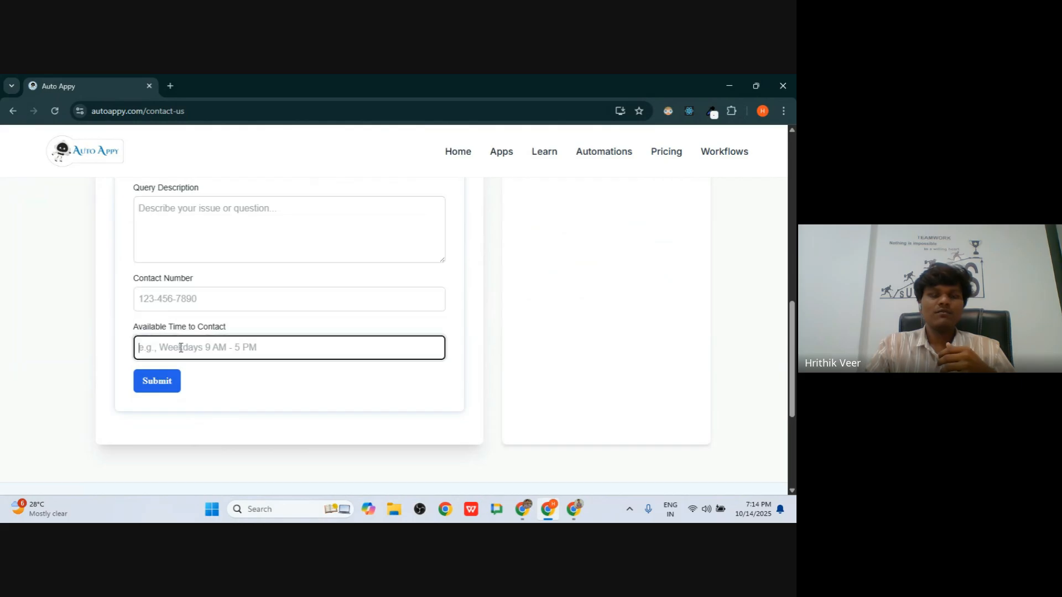
{"action": "scroll", "coordinate": [211, 311], "scroll_direction": "up", "scroll_amount": 10}
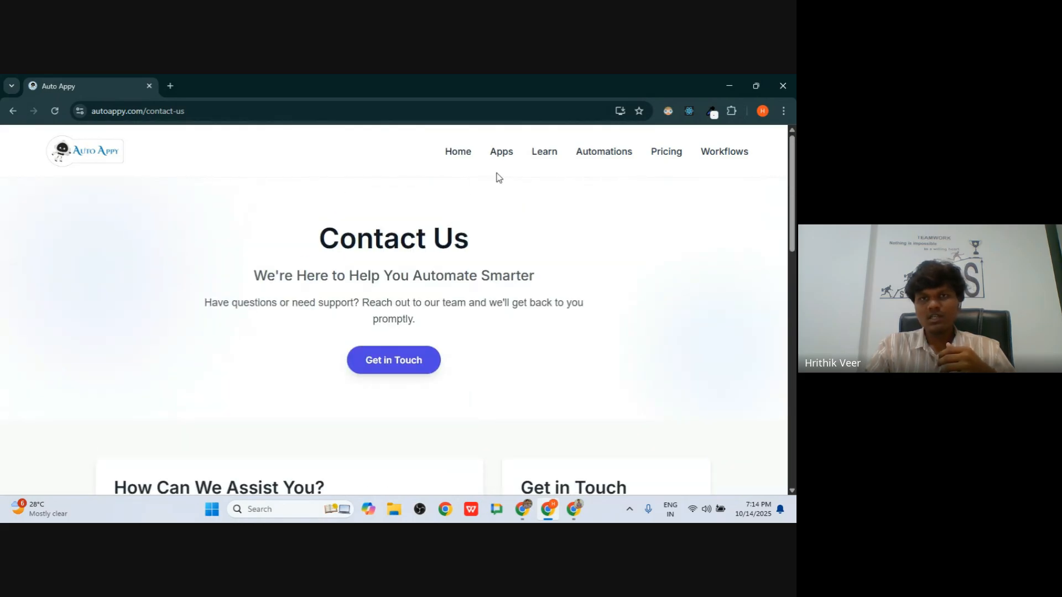
{"action": "left_click", "coordinate": [470, 154]}
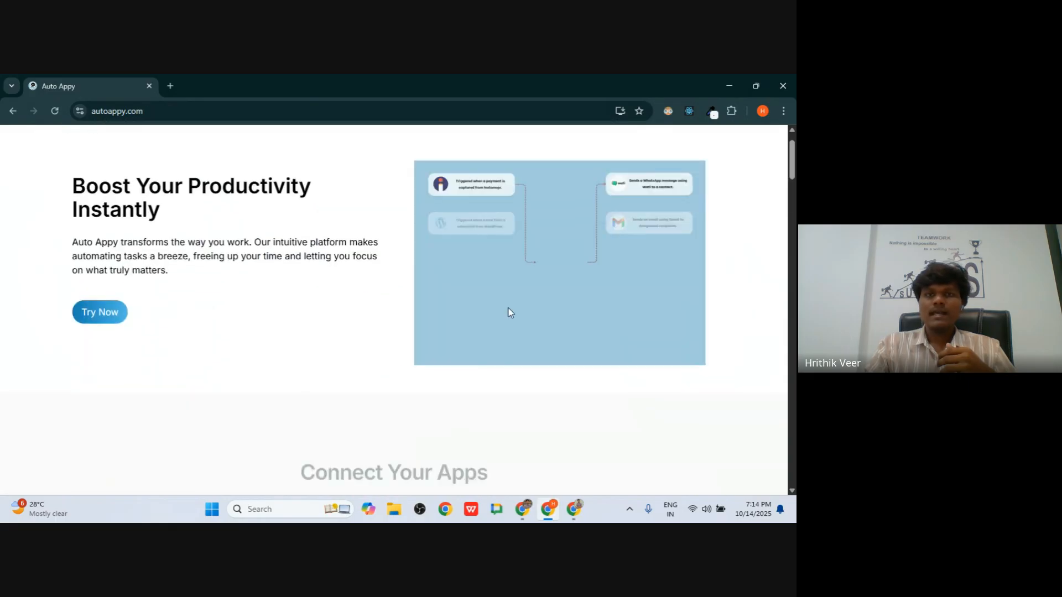
- Browse the apps directory, then return to the home page
{"action": "left_click", "coordinate": [505, 159]}
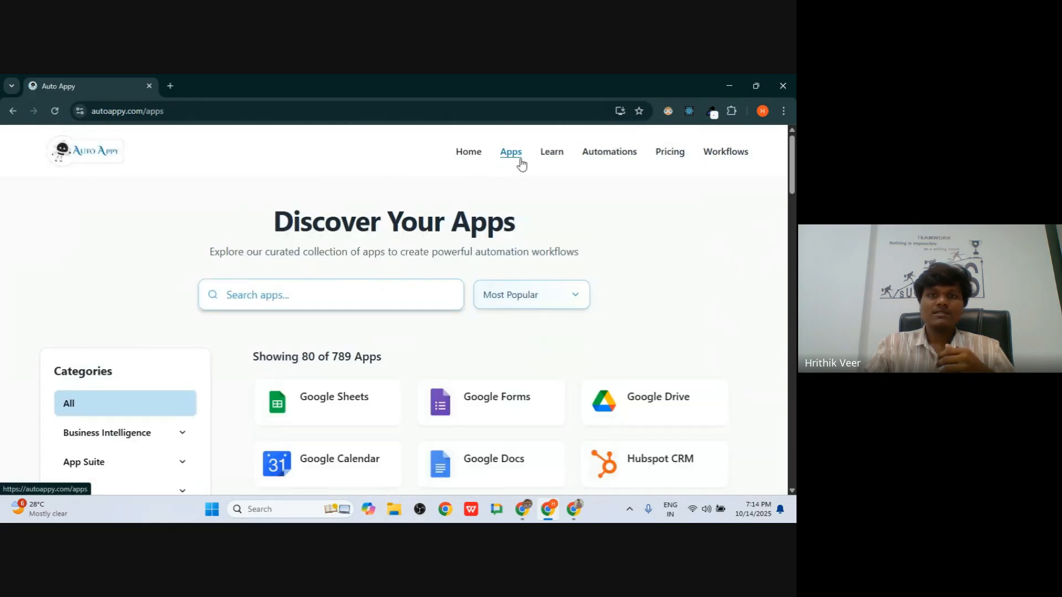
{"action": "scroll", "coordinate": [51, 404], "scroll_direction": "down", "scroll_amount": 15}
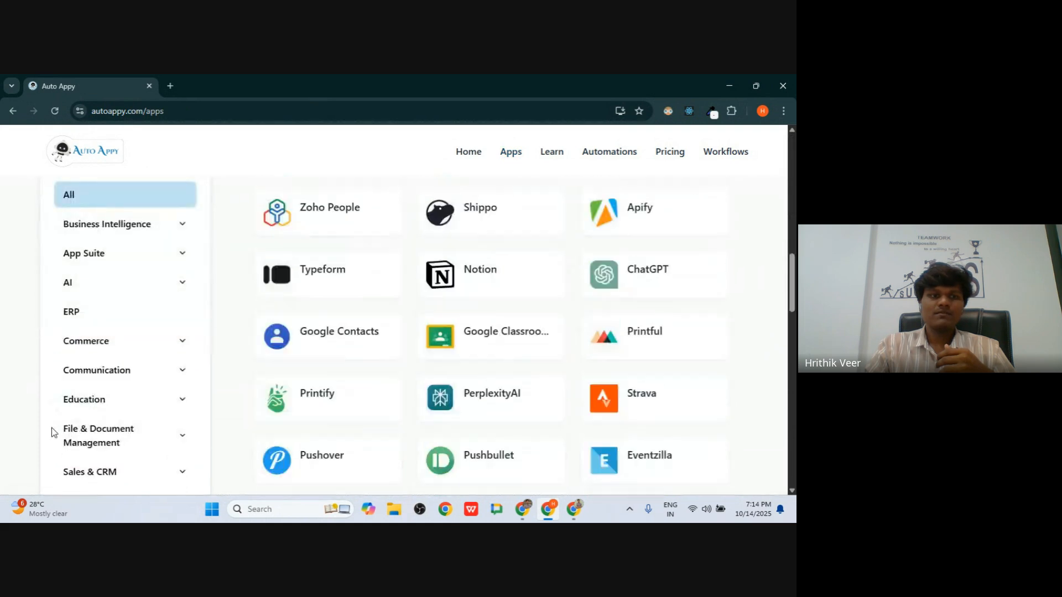
{"action": "scroll", "coordinate": [51, 427], "scroll_direction": "down", "scroll_amount": 10}
{"action": "scroll", "coordinate": [89, 332], "scroll_direction": "up", "scroll_amount": 3}
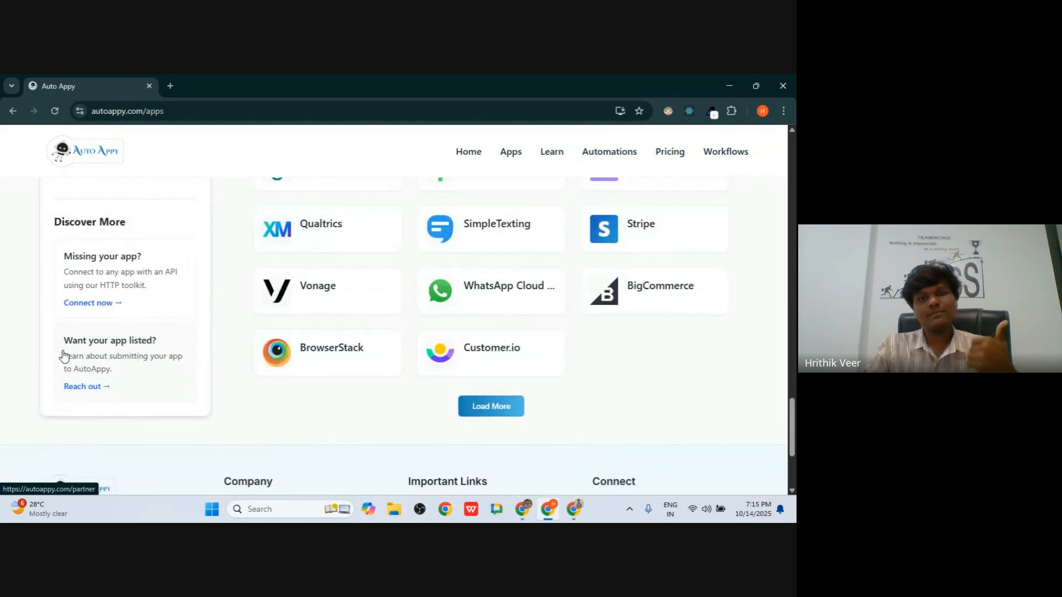
{"action": "scroll", "coordinate": [225, 268], "scroll_direction": "up", "scroll_amount": 15}
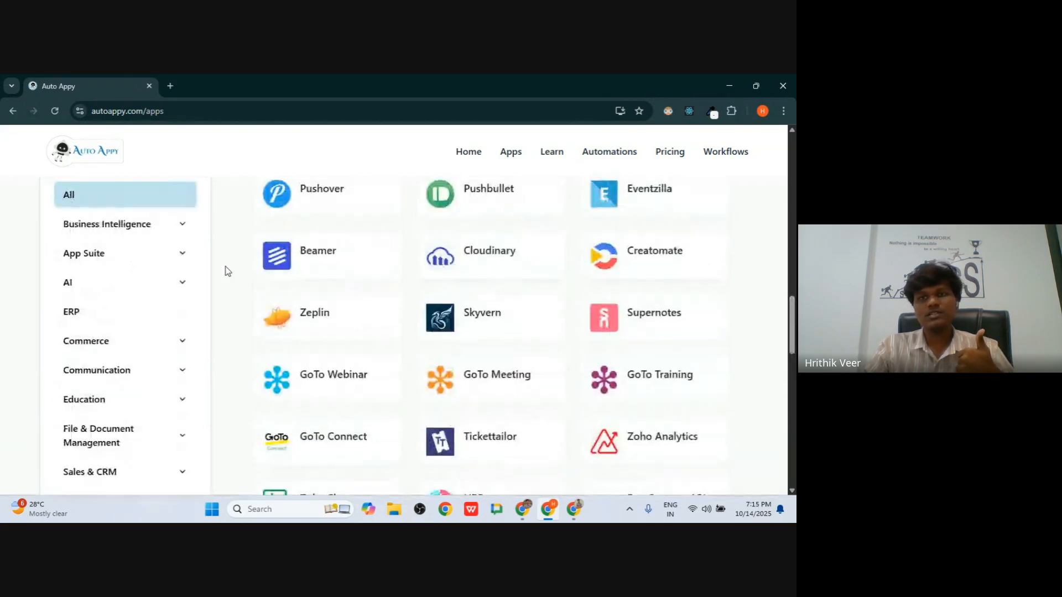
{"action": "scroll", "coordinate": [225, 271], "scroll_direction": "up", "scroll_amount": 4}
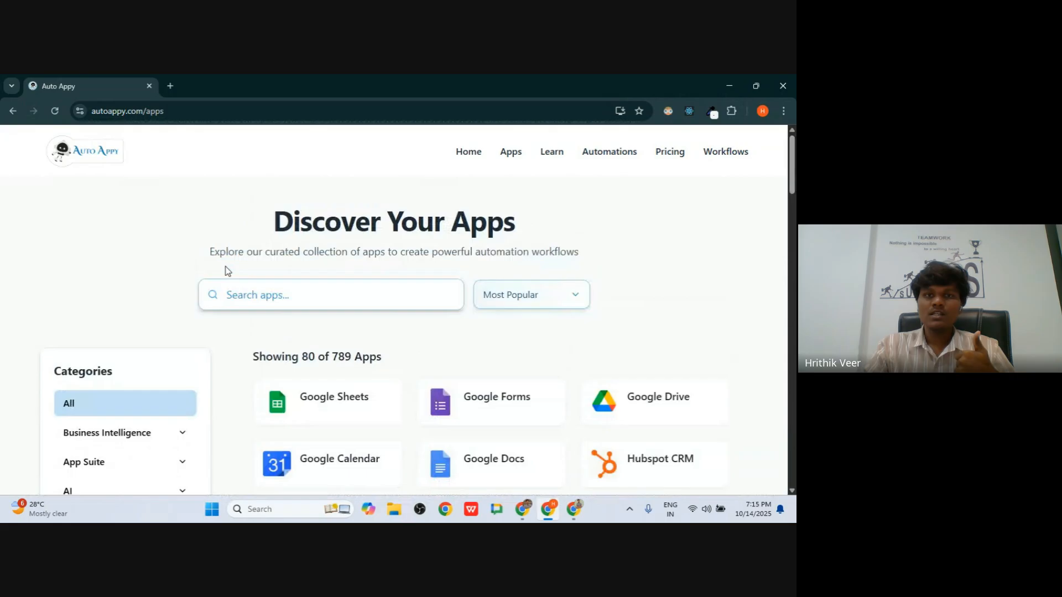
{"action": "left_click", "coordinate": [470, 154]}
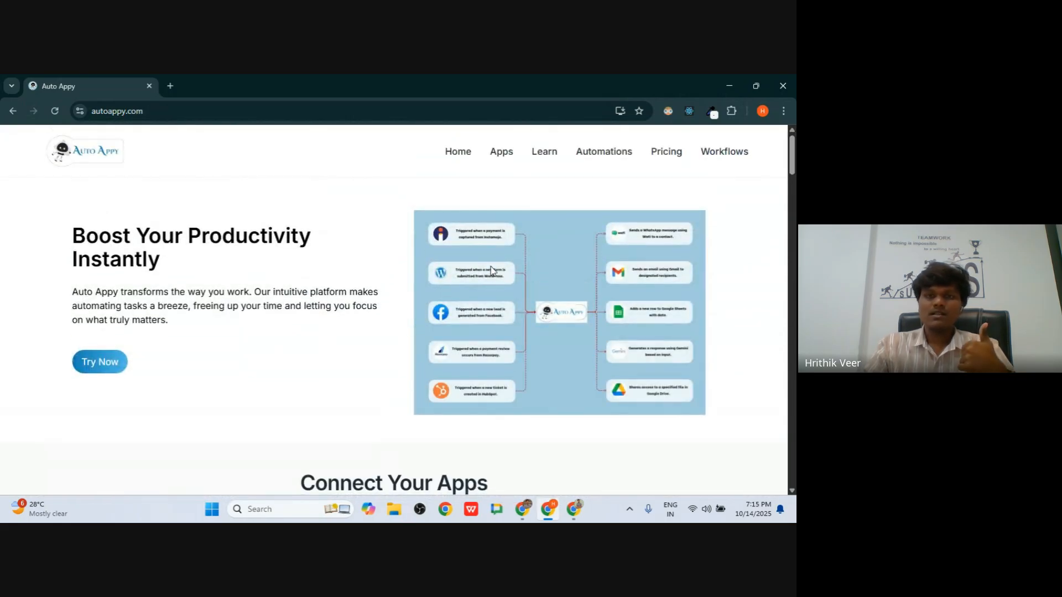
- Log out from the Workflows dashboard and clear the saved e-mail on the login form
{"action": "scroll", "coordinate": [490, 270], "scroll_direction": "down", "scroll_amount": 3}
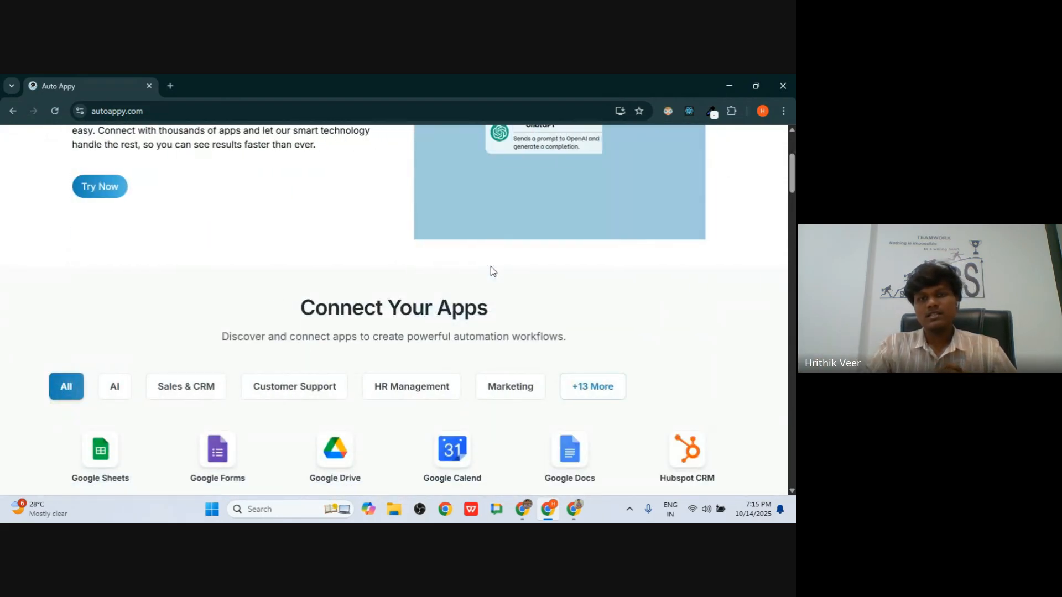
{"action": "scroll", "coordinate": [490, 270], "scroll_direction": "up", "scroll_amount": 3}
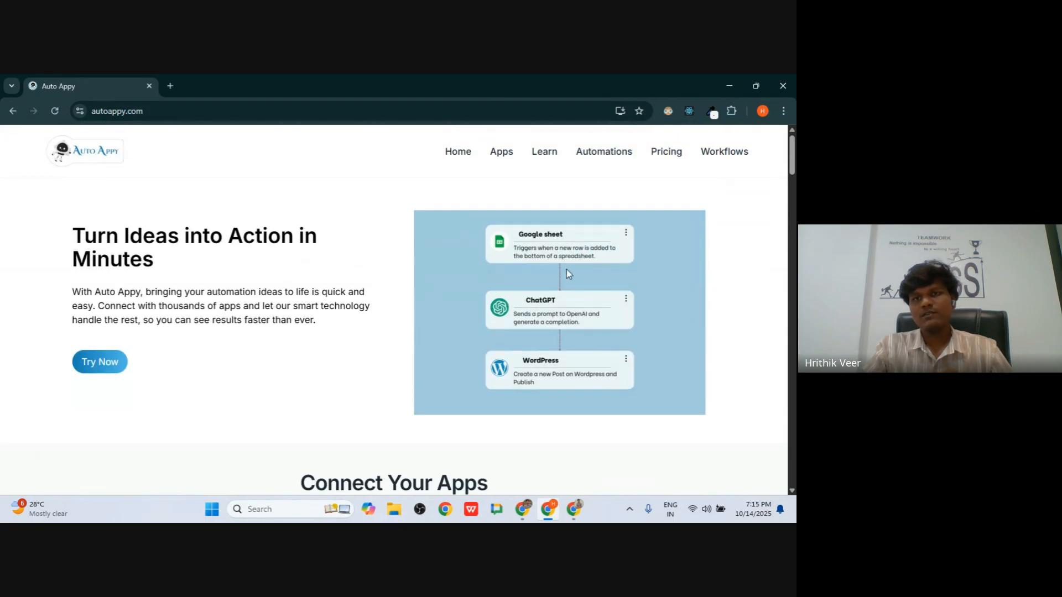
{"action": "left_click", "coordinate": [721, 154]}
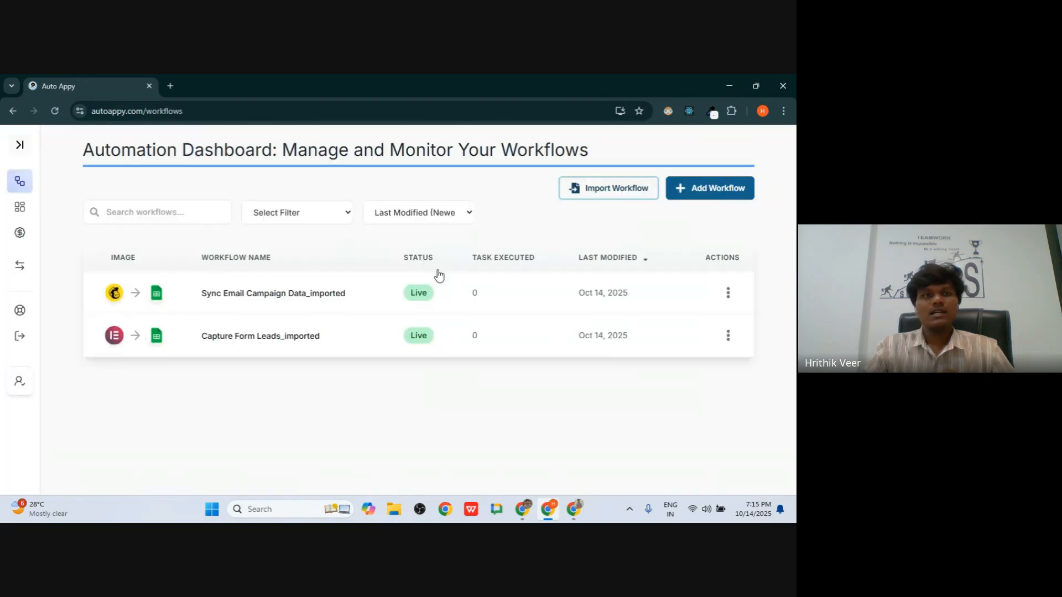
{"action": "left_click", "coordinate": [19, 335]}
{"action": "left_click", "coordinate": [490, 337]}
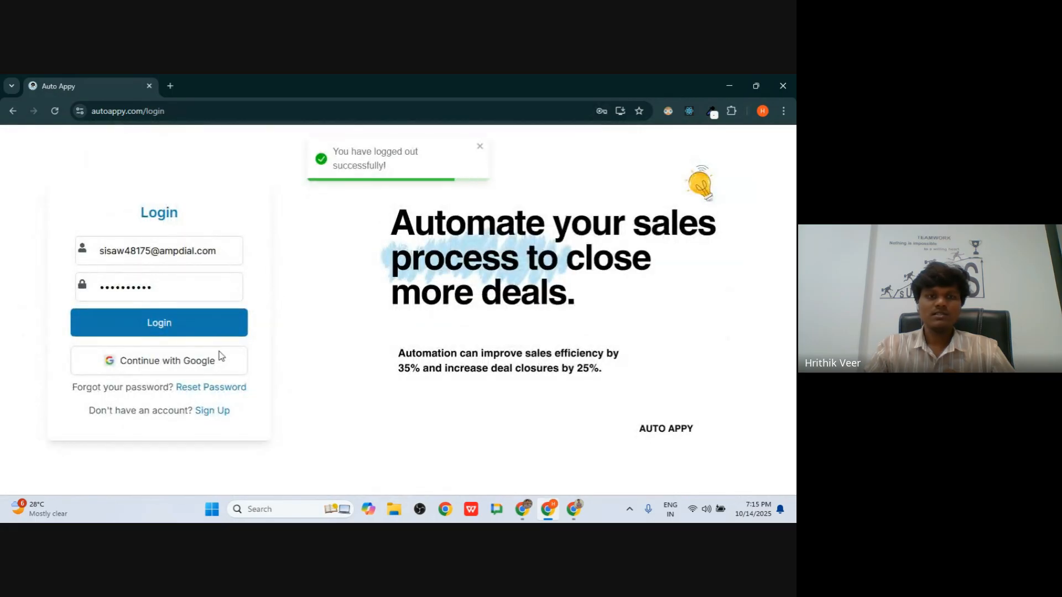
{"action": "triple_click", "coordinate": [155, 248]}
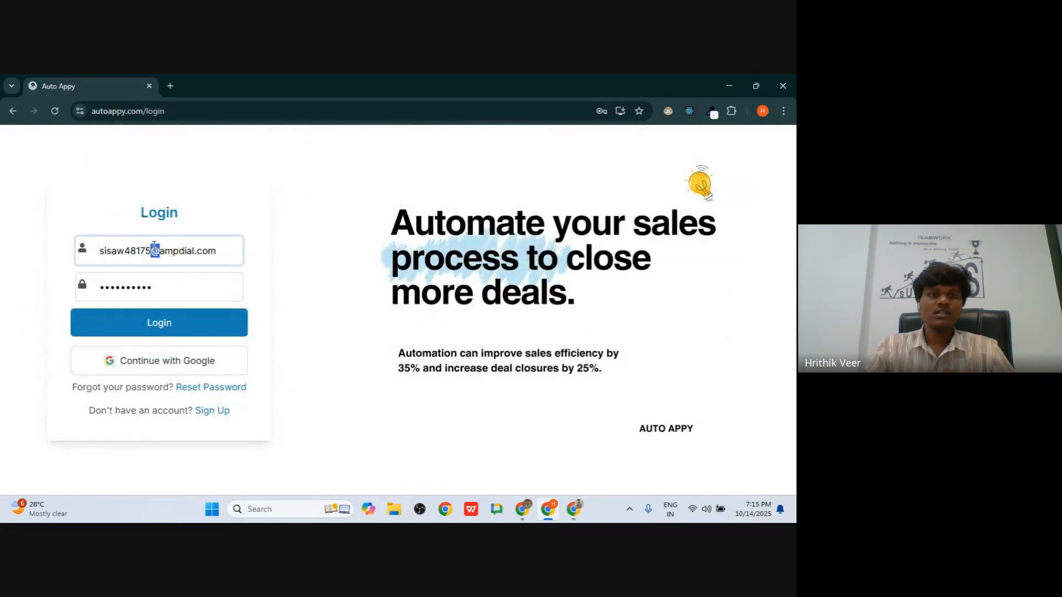
{"action": "key", "text": "BackSpace"}
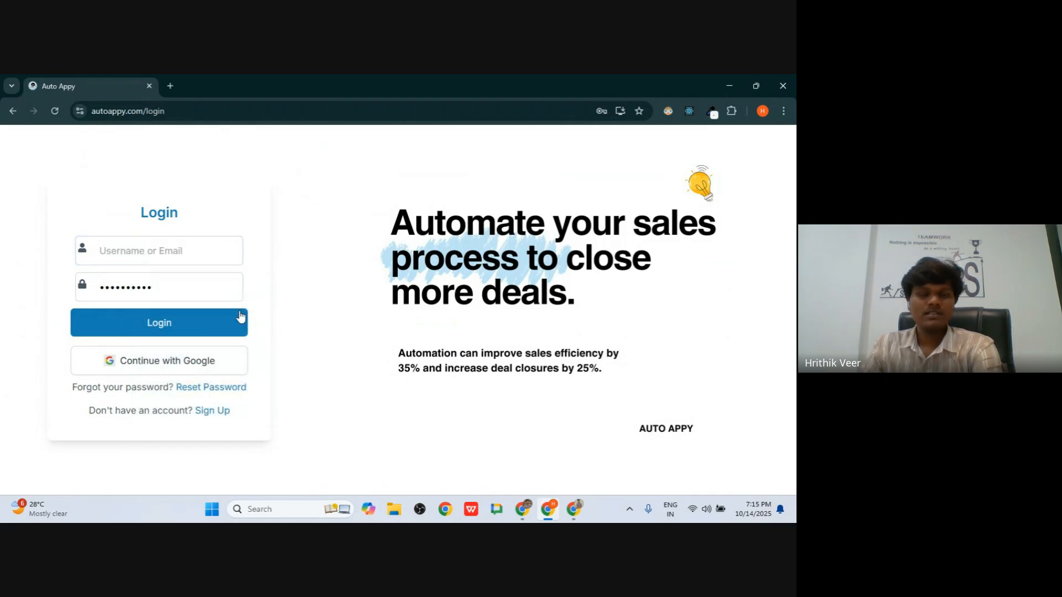
- Delete the saved password from the login form
{"action": "double_click", "coordinate": [177, 294]}
{"action": "key", "text": "BackSpace"}
{"action": "left_click", "coordinate": [338, 294]}
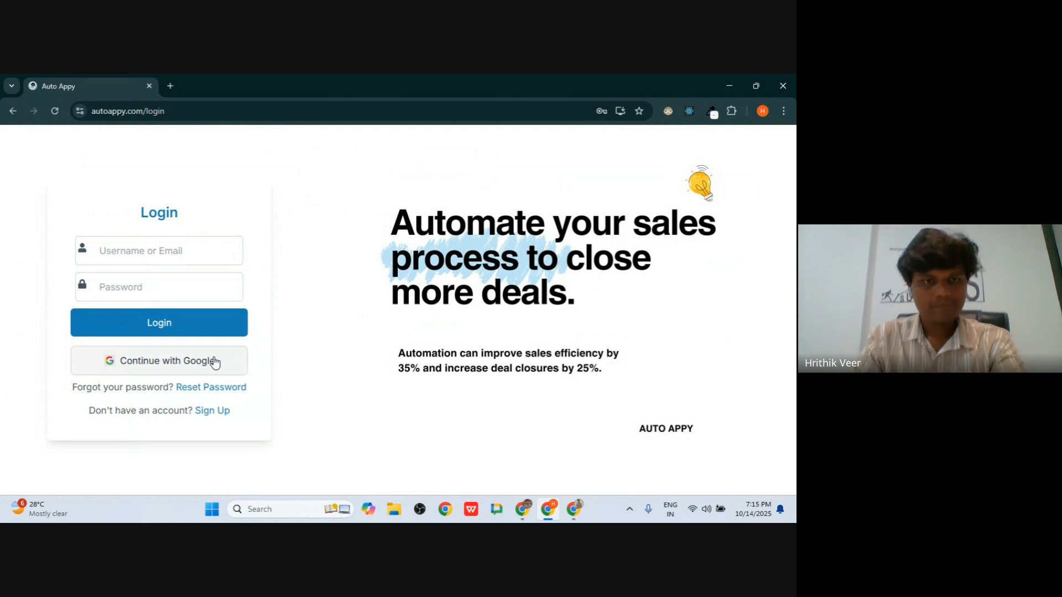
- Open the Sign Up form and clear its autofilled email and password fields
{"action": "left_click", "coordinate": [207, 417]}
{"action": "double_click", "coordinate": [168, 230]}
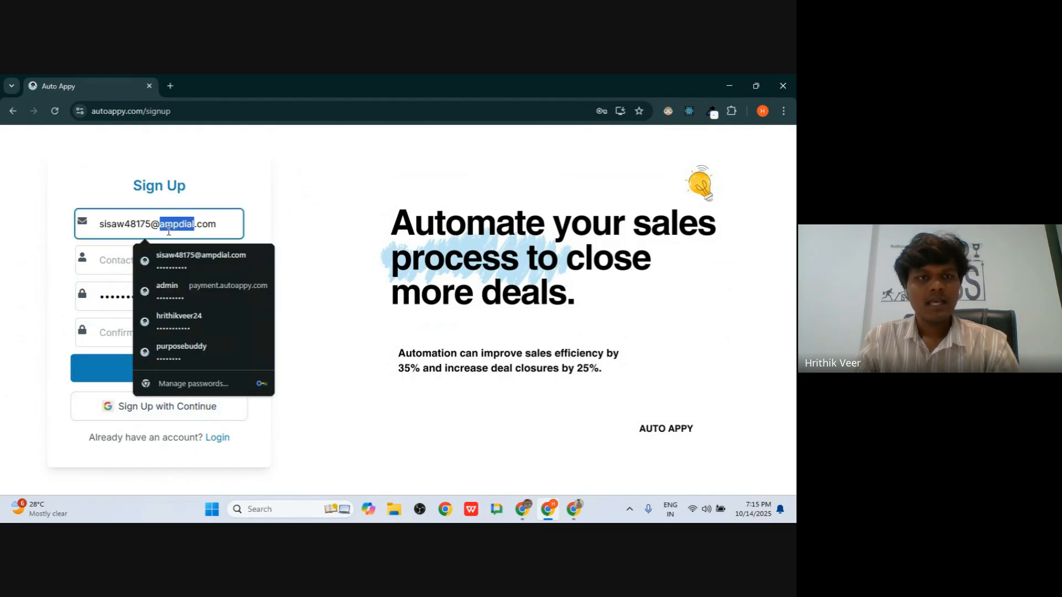
{"action": "key", "text": "ctrl+a"}
{"action": "key", "text": "BackSpace"}
{"action": "left_click", "coordinate": [312, 242]}
{"action": "left_click", "coordinate": [232, 304]}
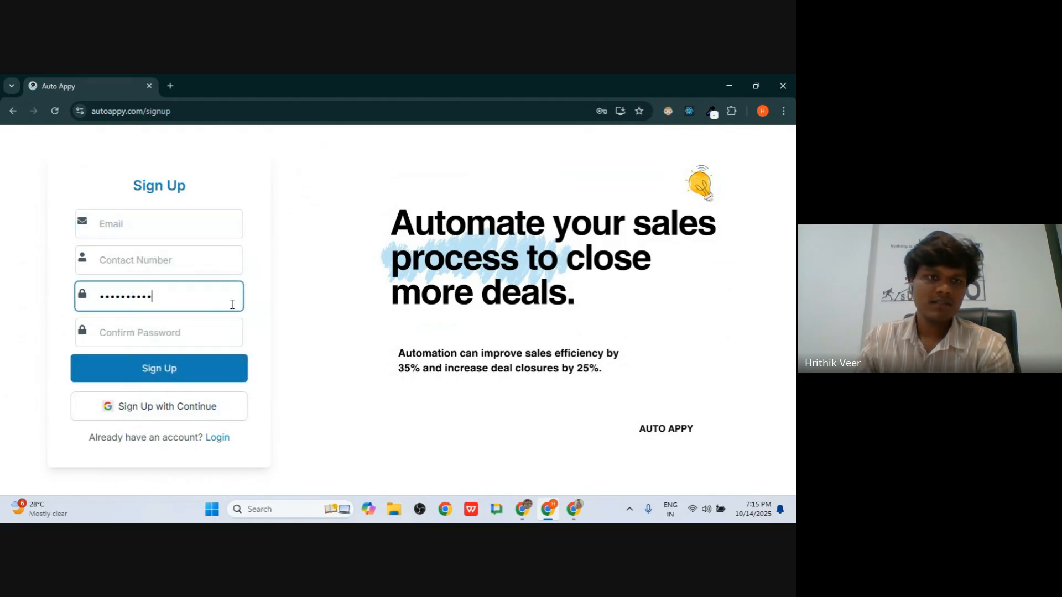
{"action": "key", "text": "ctrl+a"}
{"action": "key", "text": "BackSpace"}
{"action": "left_click", "coordinate": [325, 339]}
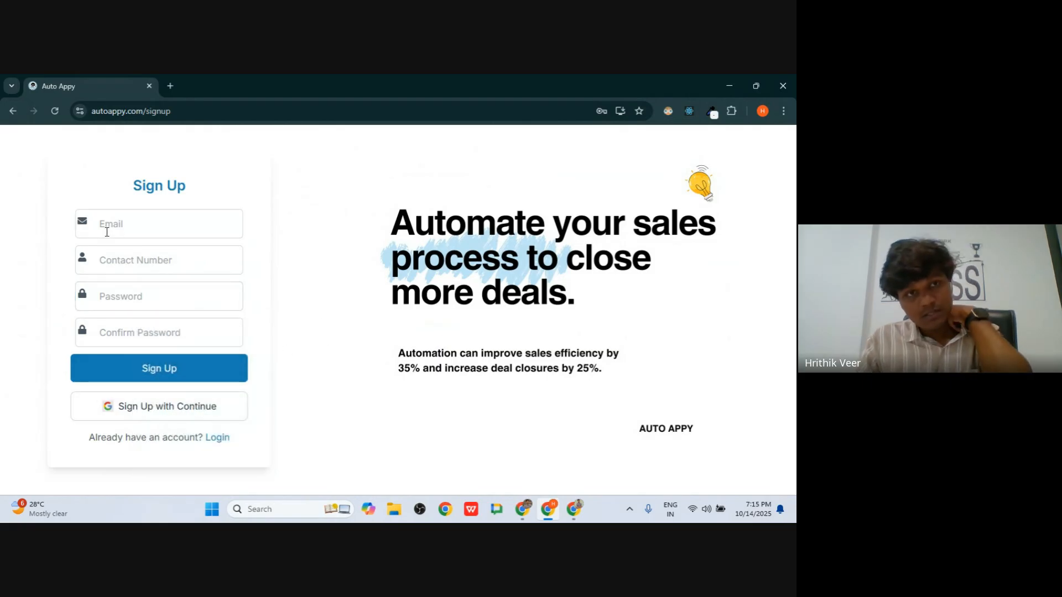
- Sign up with Google, choosing the existing Google account and confirming sign-in to autoappy.com
{"action": "left_click", "coordinate": [175, 418]}
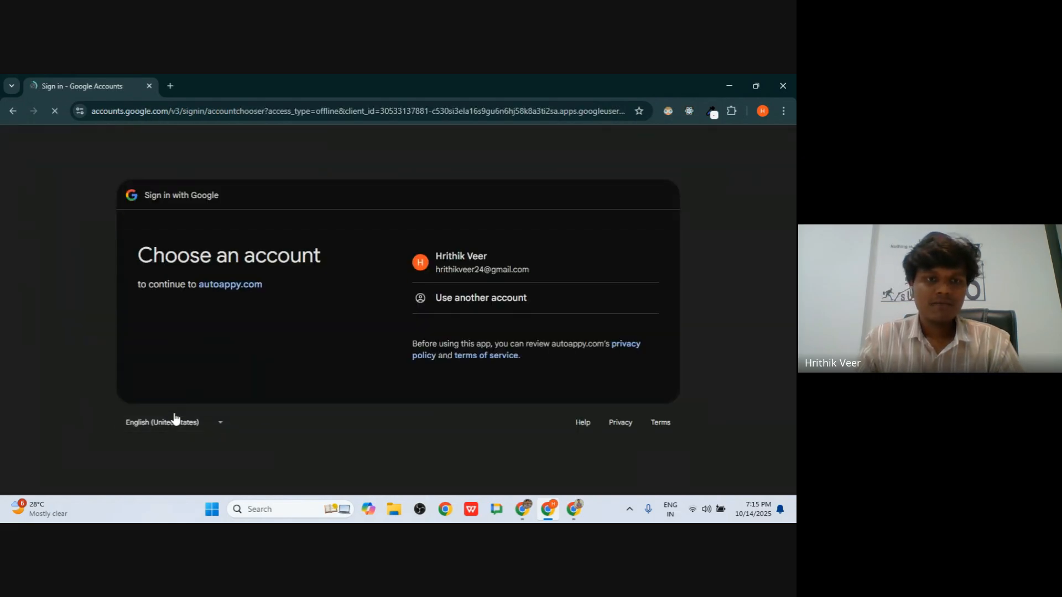
{"action": "left_click", "coordinate": [456, 274]}
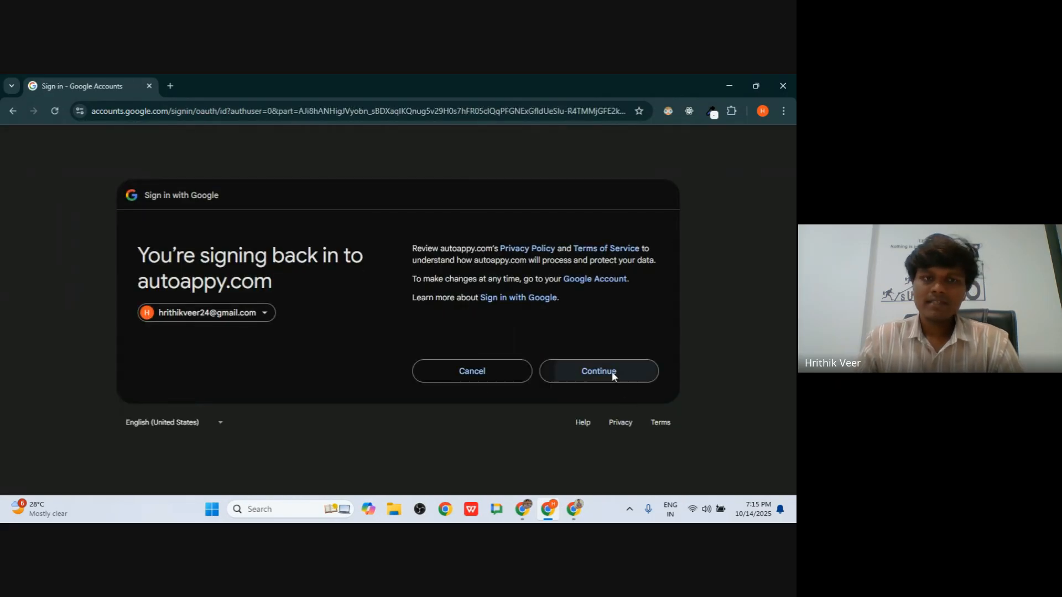
{"action": "left_click", "coordinate": [609, 372]}
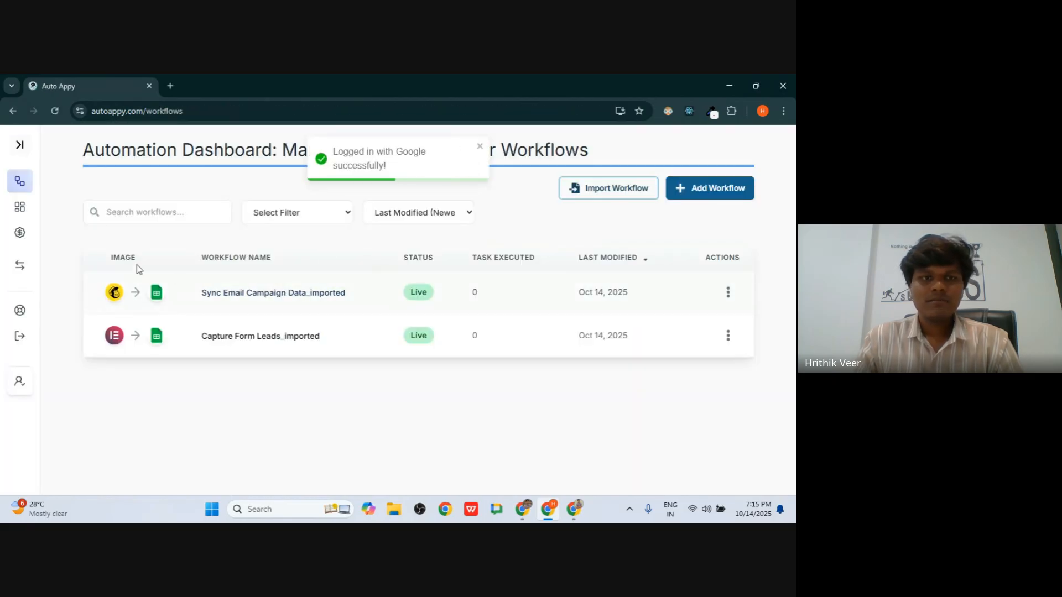
- Delete the Capture Form Leads_imported workflow from its actions menu
{"action": "left_click_drag", "start_coordinate": [99, 232], "coordinate": [465, 373]}
{"action": "left_click", "coordinate": [685, 379]}
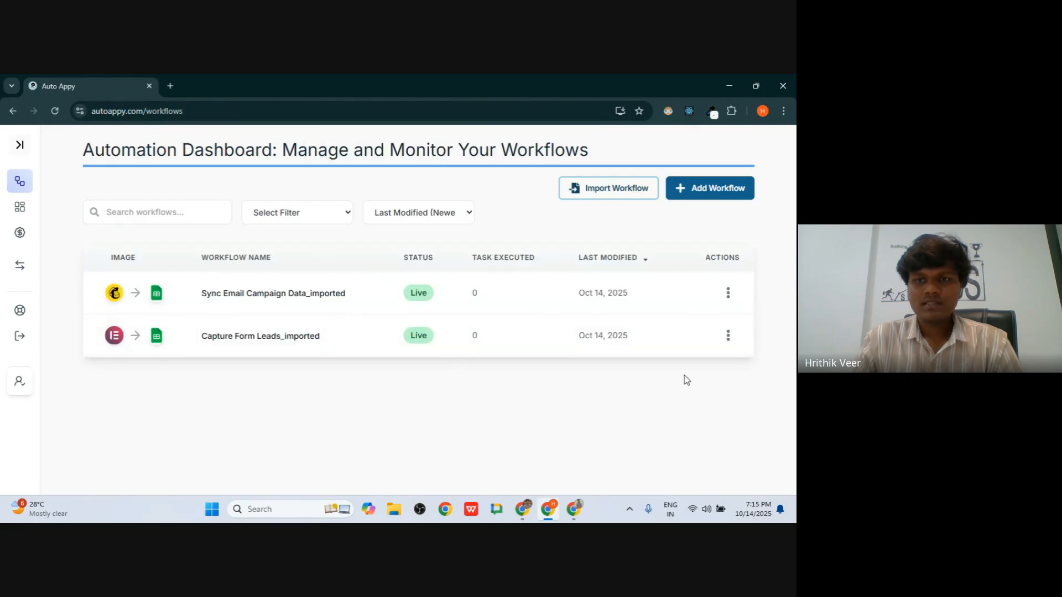
{"action": "left_click", "coordinate": [728, 335]}
{"action": "scroll", "coordinate": [710, 343], "scroll_direction": "down", "scroll_amount": 2}
{"action": "left_click", "coordinate": [671, 345]}
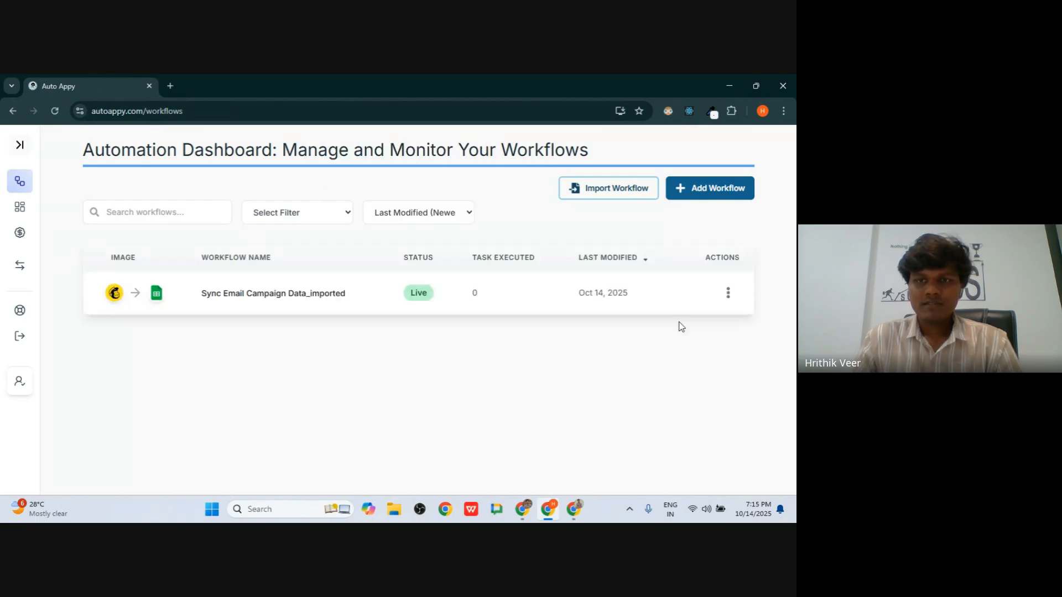
- Delete the Sync Email Campaign Data_imported workflow, leaving the list empty
{"action": "left_click", "coordinate": [718, 293]}
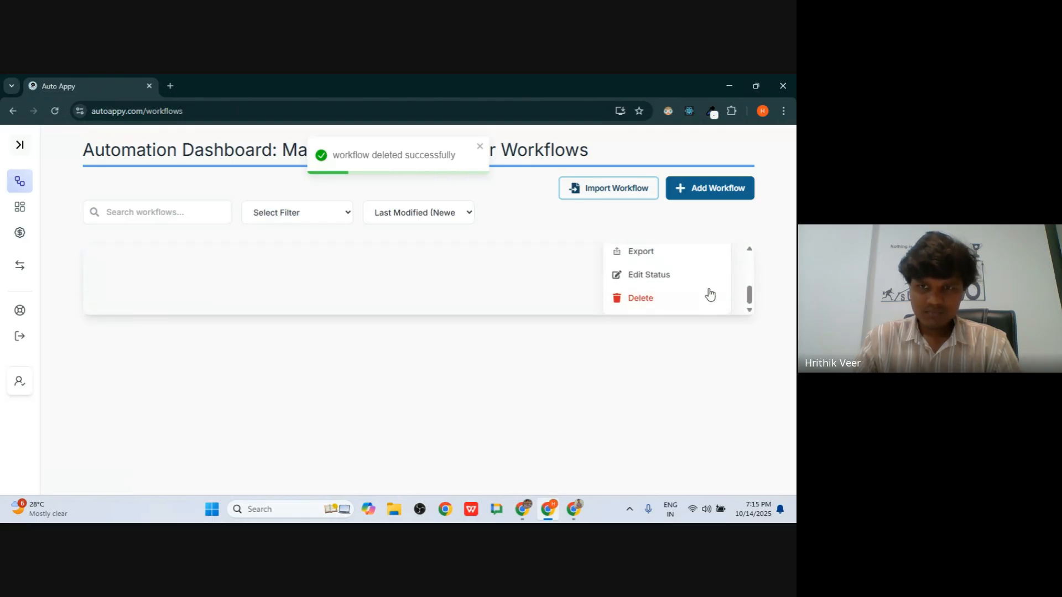
{"action": "left_click", "coordinate": [698, 297]}
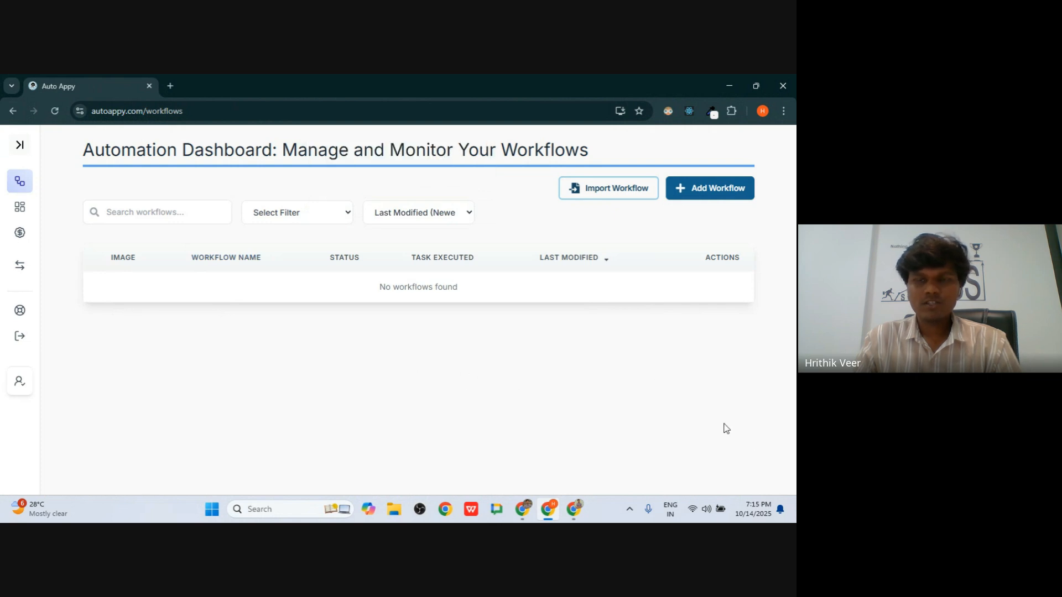
{"action": "left_click_drag", "start_coordinate": [726, 428], "coordinate": [352, 371]}
{"action": "left_click", "coordinate": [131, 279]}
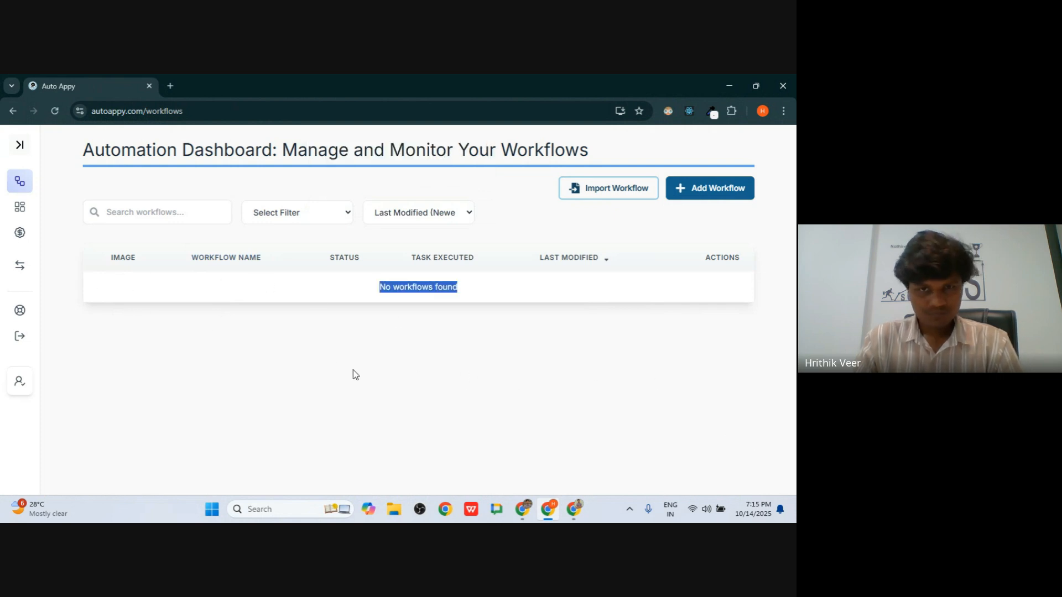
{"action": "left_click", "coordinate": [293, 356]}
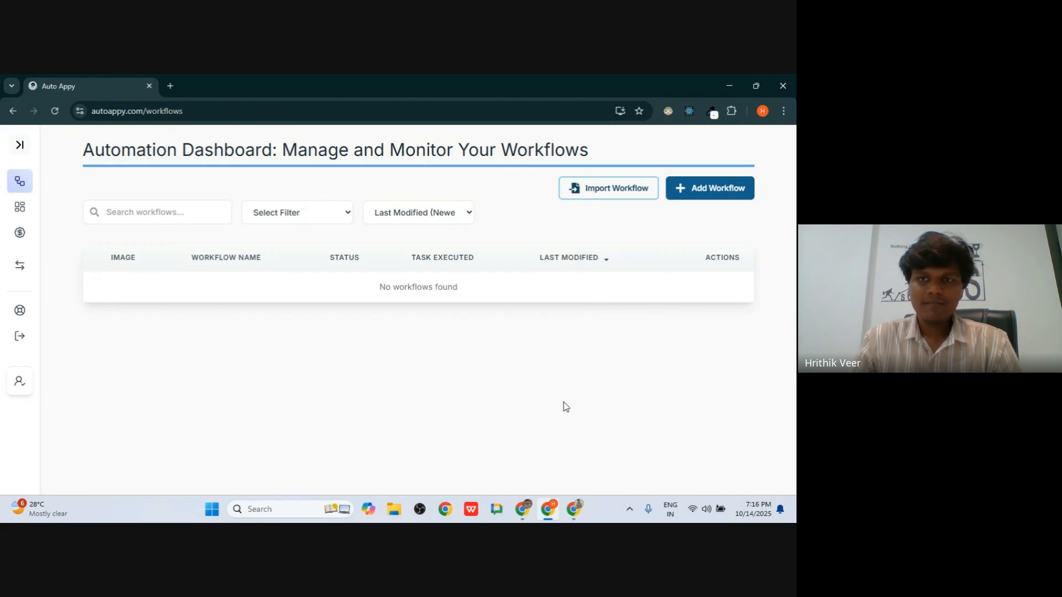
- Review the Dashboard performance metrics, highlighting the 3000 total tasks figure
{"action": "left_click", "coordinate": [21, 210]}
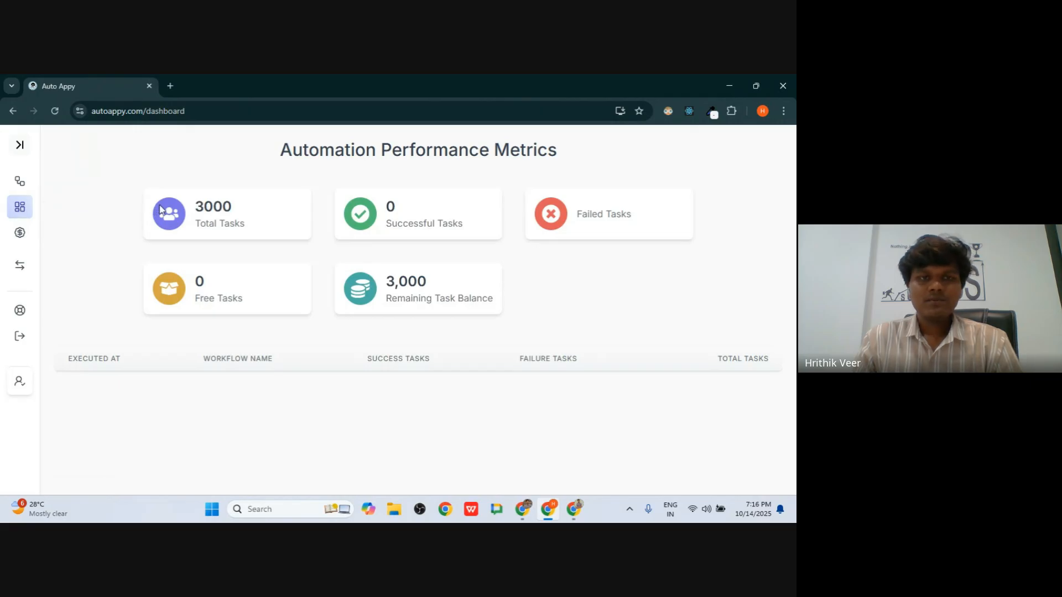
{"action": "left_click_drag", "start_coordinate": [157, 211], "coordinate": [479, 270]}
{"action": "left_click", "coordinate": [389, 263]}
{"action": "double_click", "coordinate": [226, 208]}
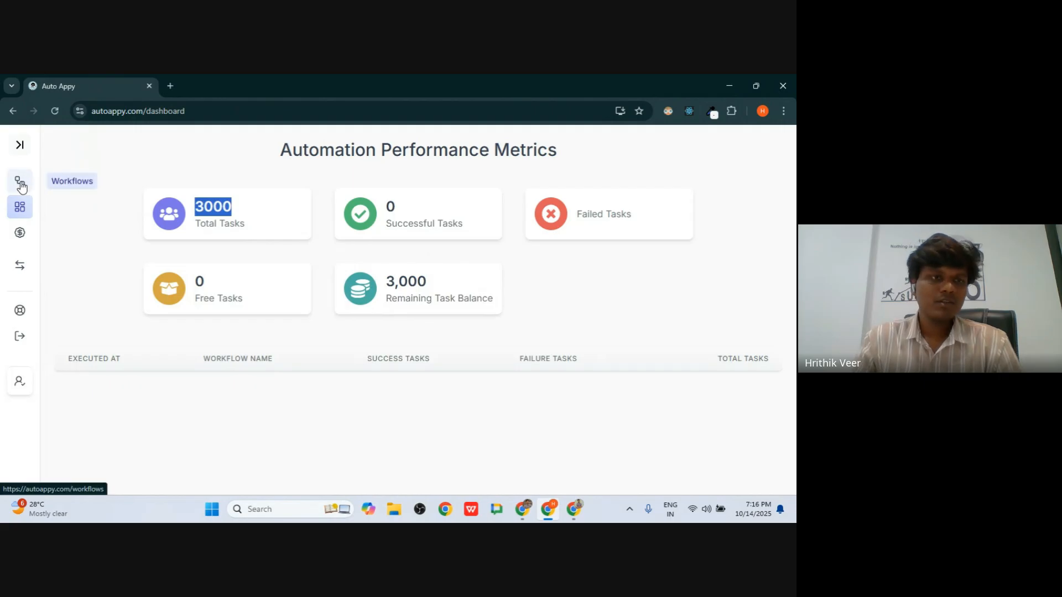
- Look over the pricing plans and account profile, then bring up the Edit Profile form
{"action": "left_click", "coordinate": [20, 232]}
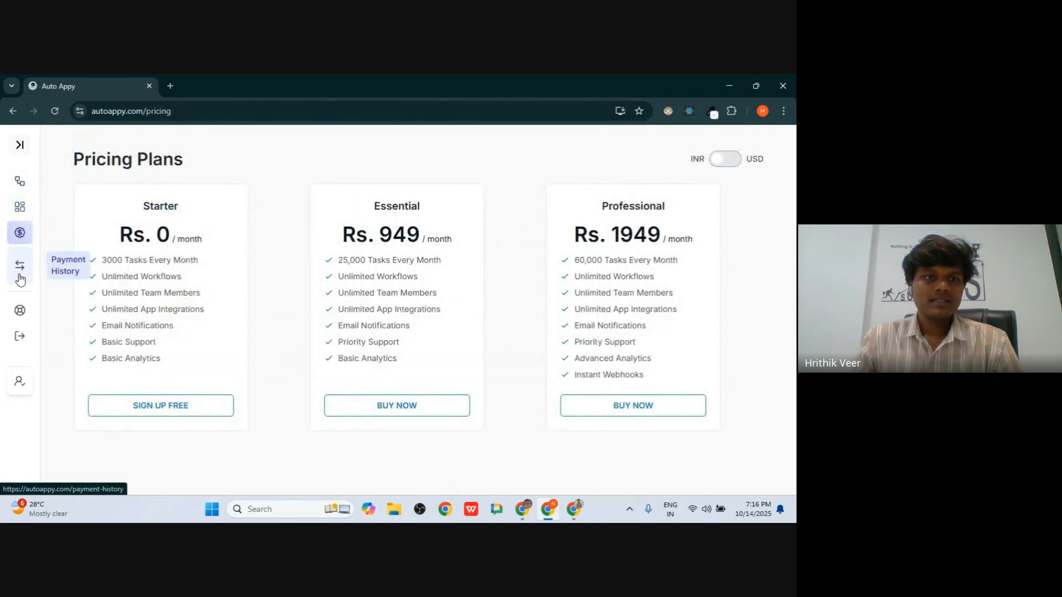
{"action": "left_click", "coordinate": [20, 381]}
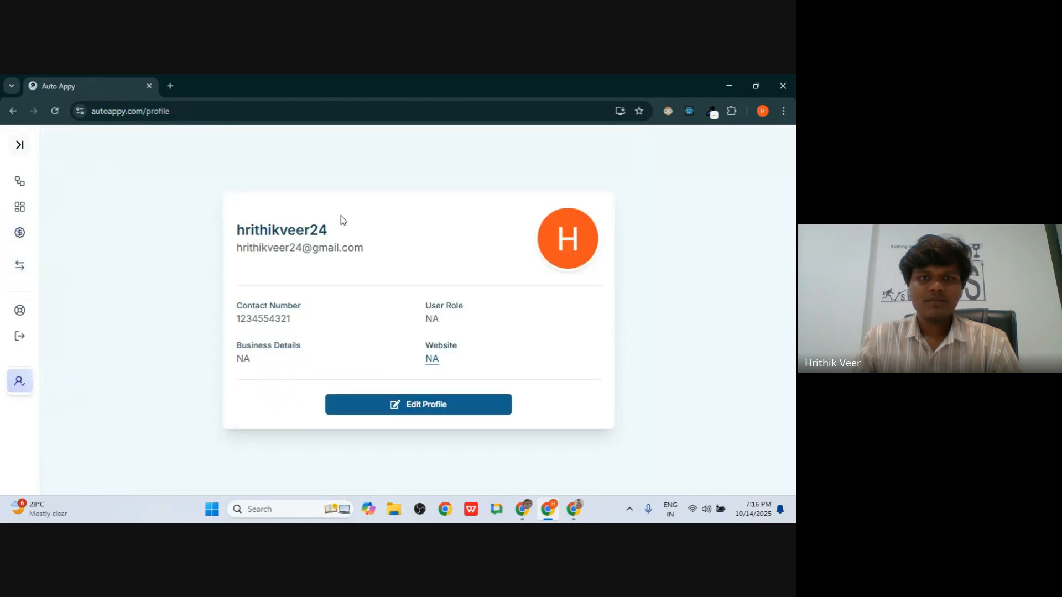
{"action": "left_click", "coordinate": [448, 405]}
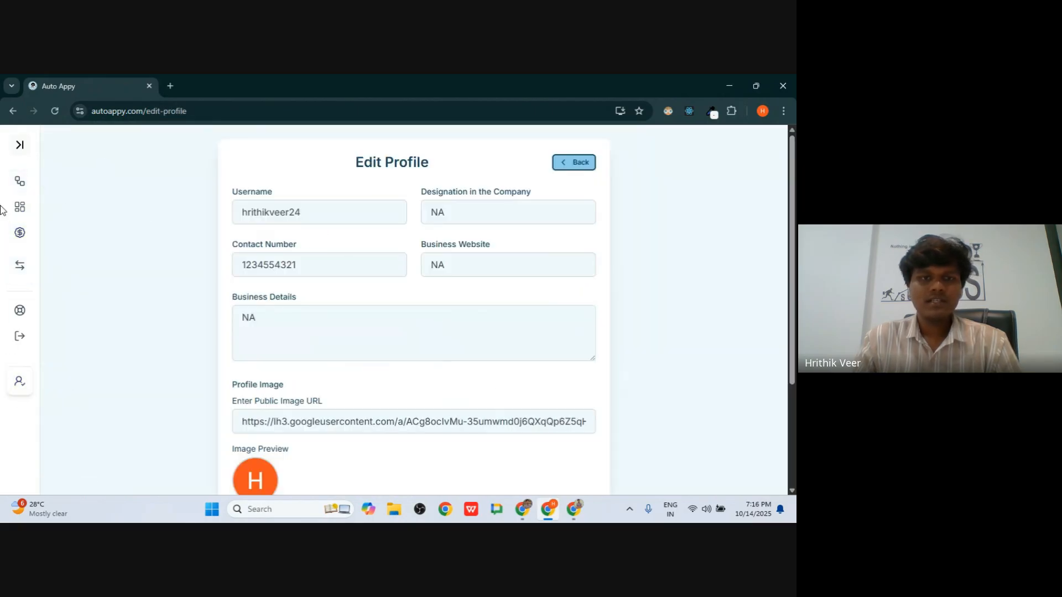
{"action": "scroll", "coordinate": [324, 334], "scroll_direction": "down", "scroll_amount": 2}
{"action": "scroll", "coordinate": [325, 333], "scroll_direction": "up", "scroll_amount": 2}
{"action": "scroll", "coordinate": [325, 334], "scroll_direction": "down", "scroll_amount": 2}
{"action": "scroll", "coordinate": [427, 410], "scroll_direction": "up", "scroll_amount": 3}
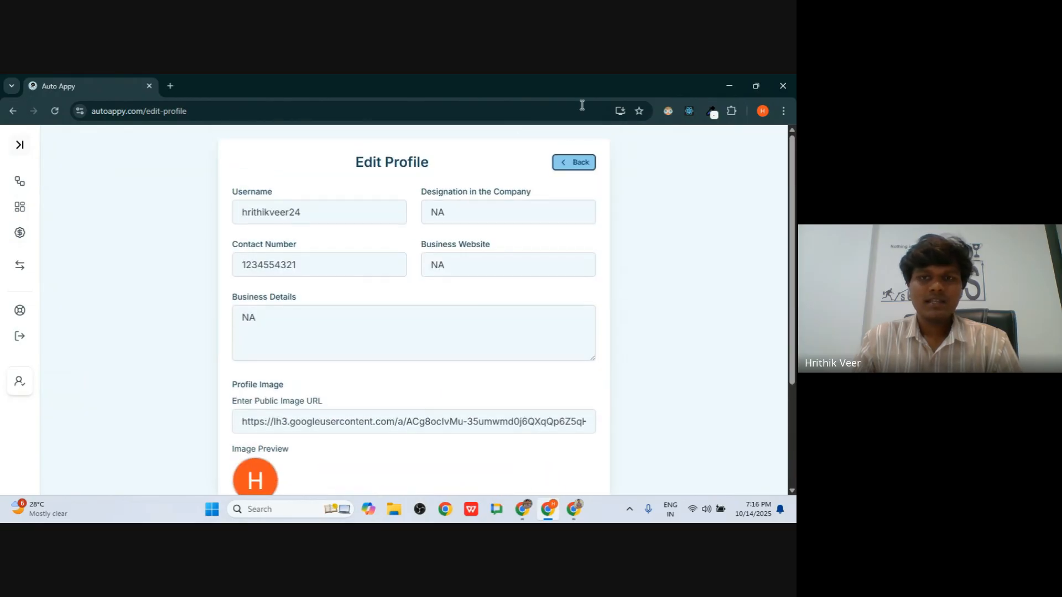
- Go to the autoappy.com homepage by trimming the URL, then return to the empty Workflows list
{"action": "left_click", "coordinate": [18, 181]}
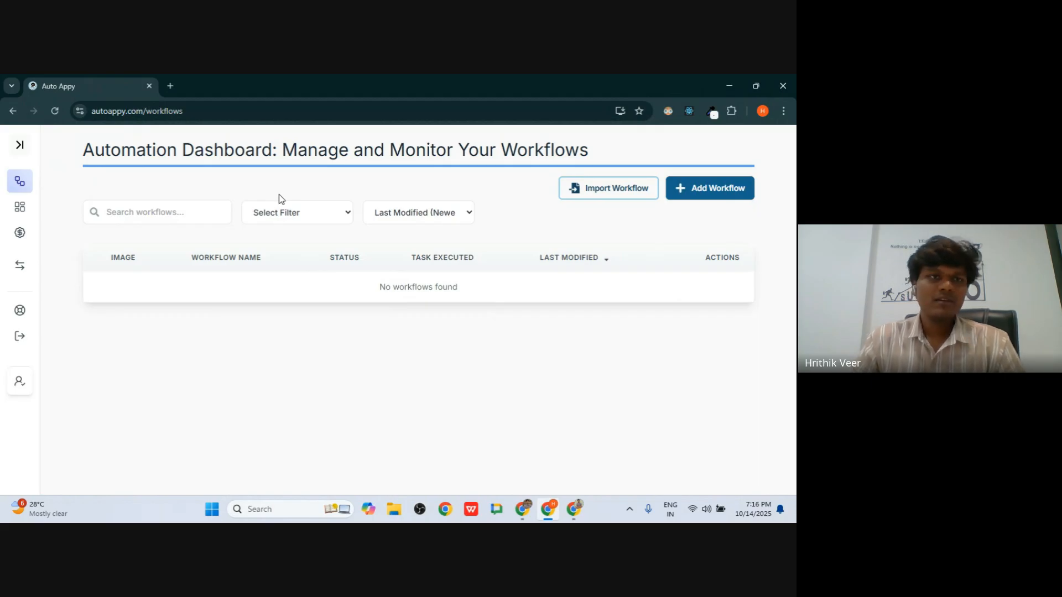
{"action": "double_click", "coordinate": [175, 111]}
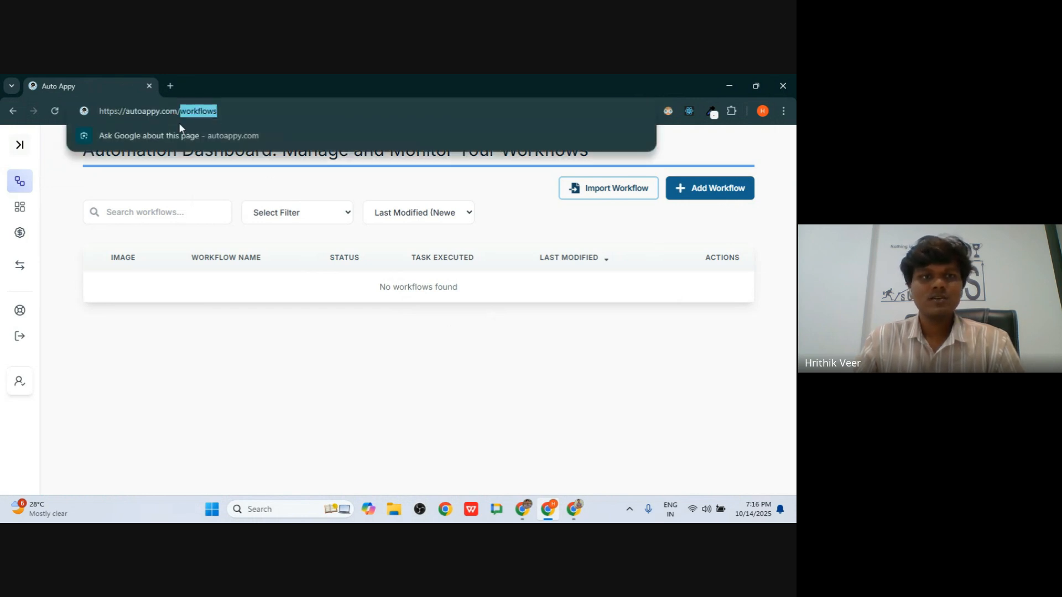
{"action": "left_click", "coordinate": [283, 340]}
{"action": "double_click", "coordinate": [148, 109]}
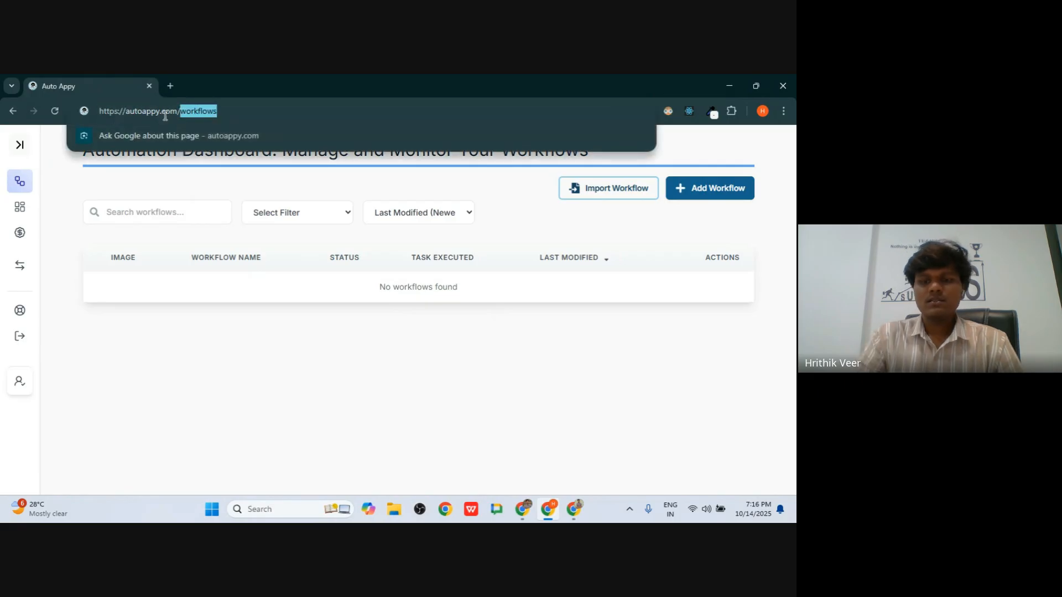
{"action": "key", "text": "BackSpace"}
{"action": "key", "text": "Return"}
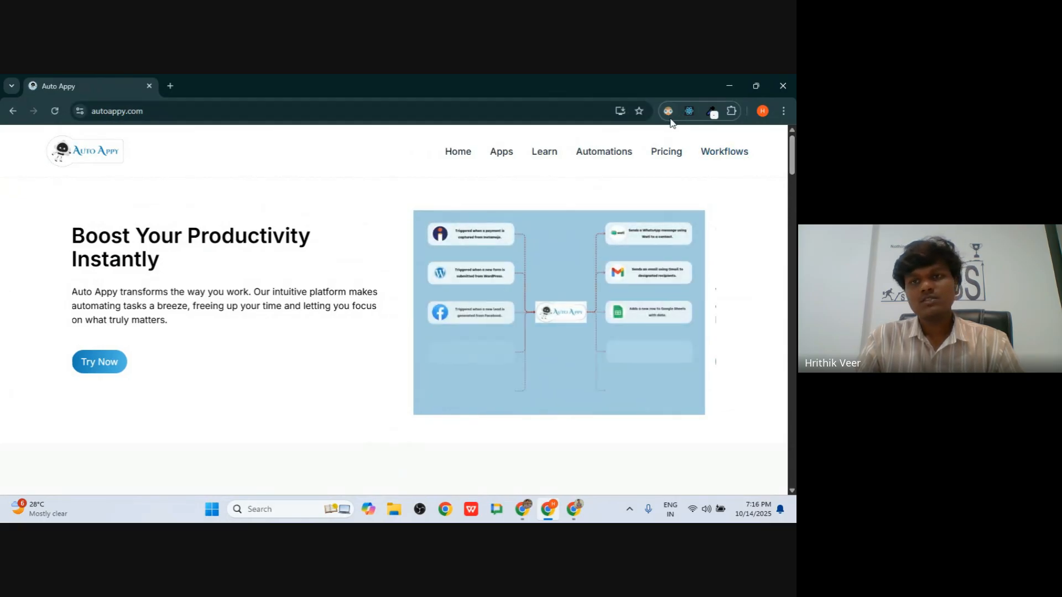
{"action": "left_click", "coordinate": [717, 152]}
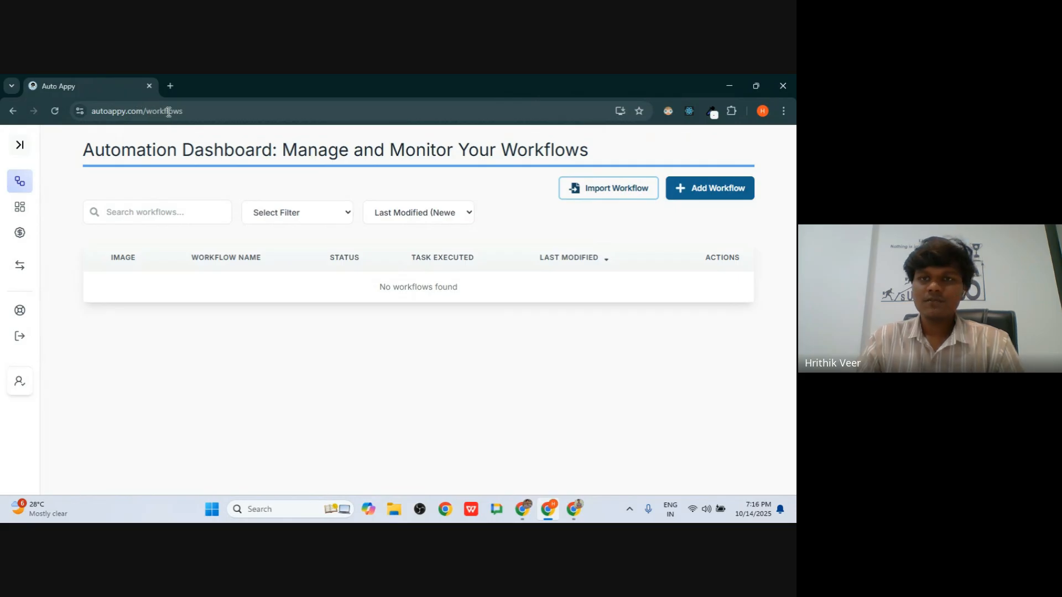
- Add a new workflow named 'Demo Workflow' and save it
{"action": "left_click", "coordinate": [709, 192]}
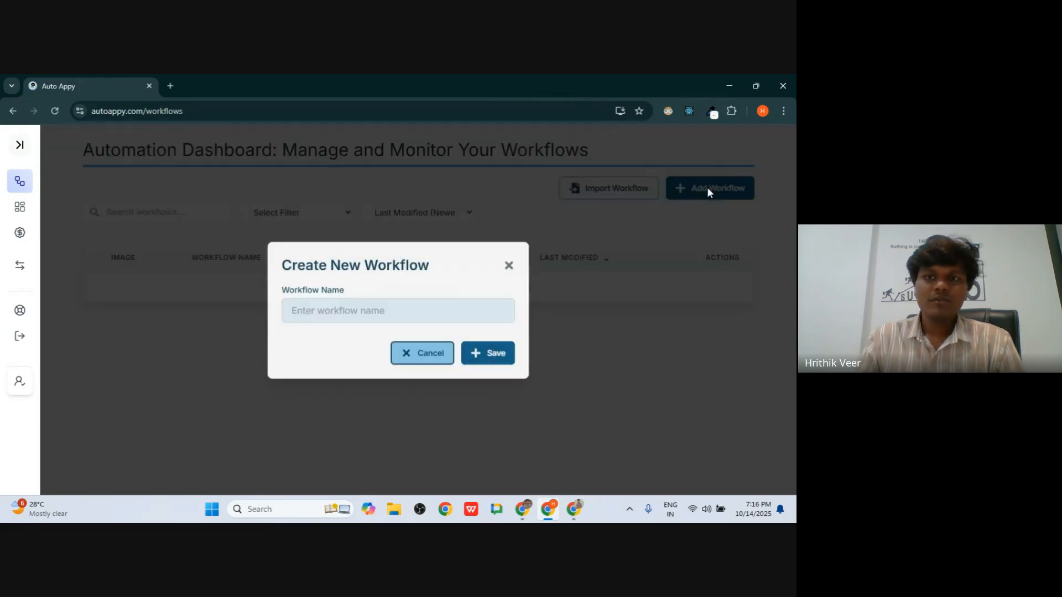
{"action": "left_click", "coordinate": [348, 307]}
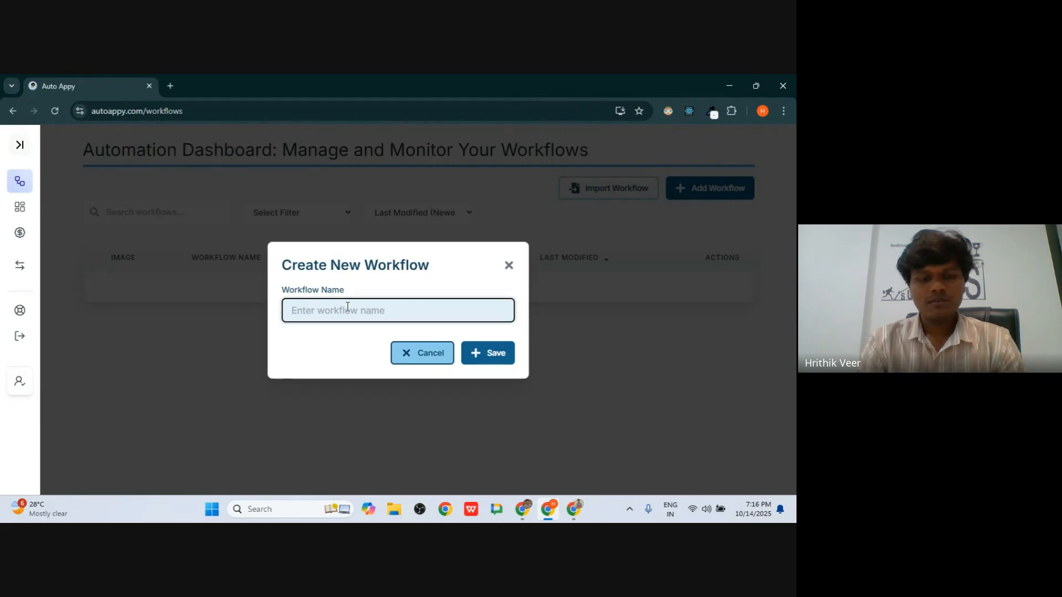
{"action": "type", "text": "Demo Workflow"}
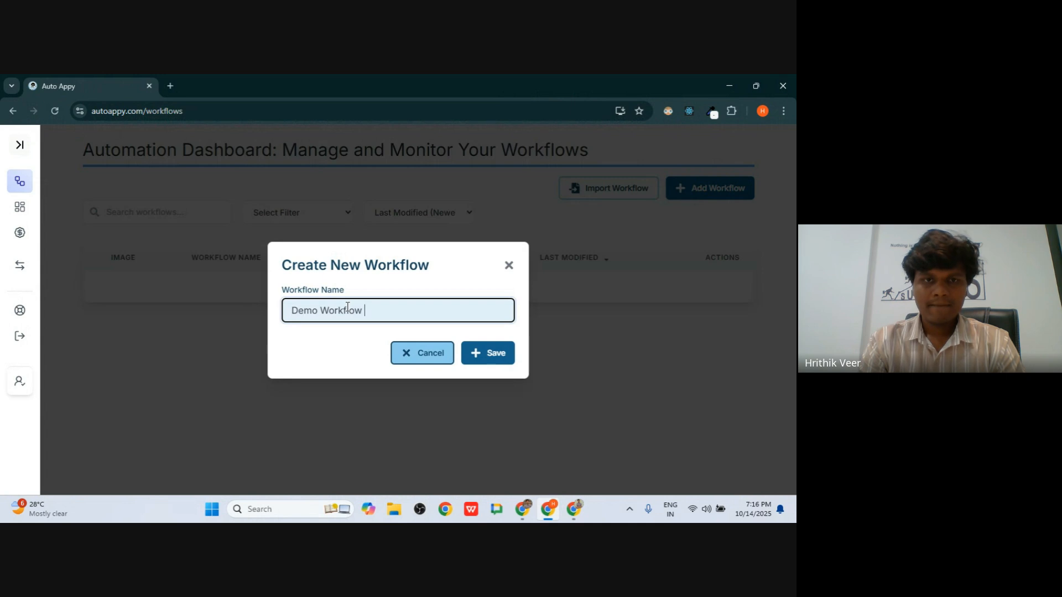
{"action": "key", "text": "BackSpace"}
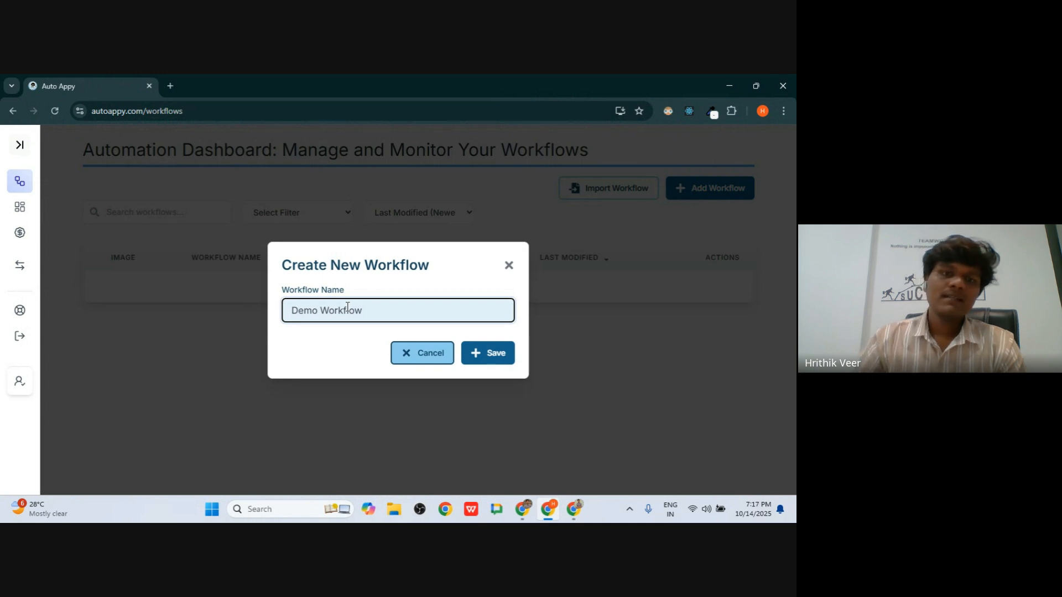
{"action": "left_click", "coordinate": [497, 357]}
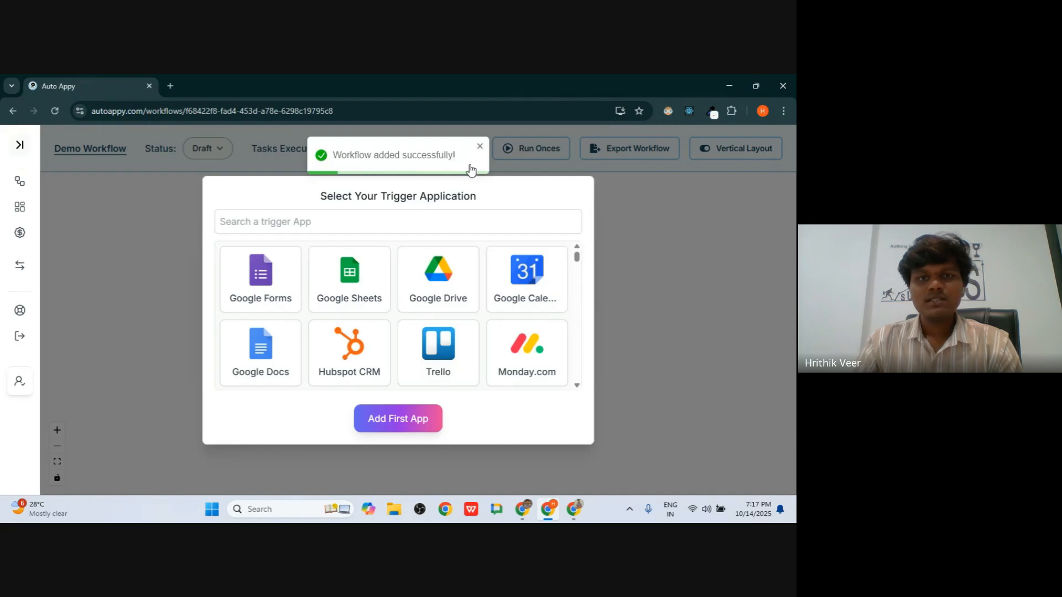
- Look over the trigger app picker, highlighting the word Trigger in its title
{"action": "scroll", "coordinate": [403, 338], "scroll_direction": "down", "scroll_amount": 5}
{"action": "scroll", "coordinate": [403, 336], "scroll_direction": "up", "scroll_amount": 5}
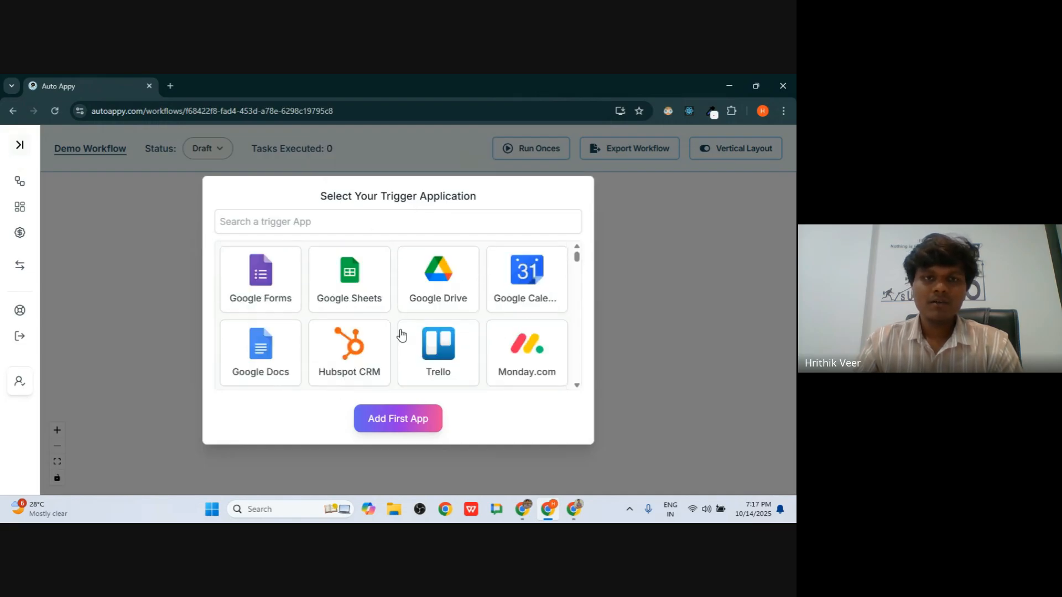
{"action": "scroll", "coordinate": [402, 337], "scroll_direction": "down", "scroll_amount": 5}
{"action": "scroll", "coordinate": [402, 337], "scroll_direction": "up", "scroll_amount": 5}
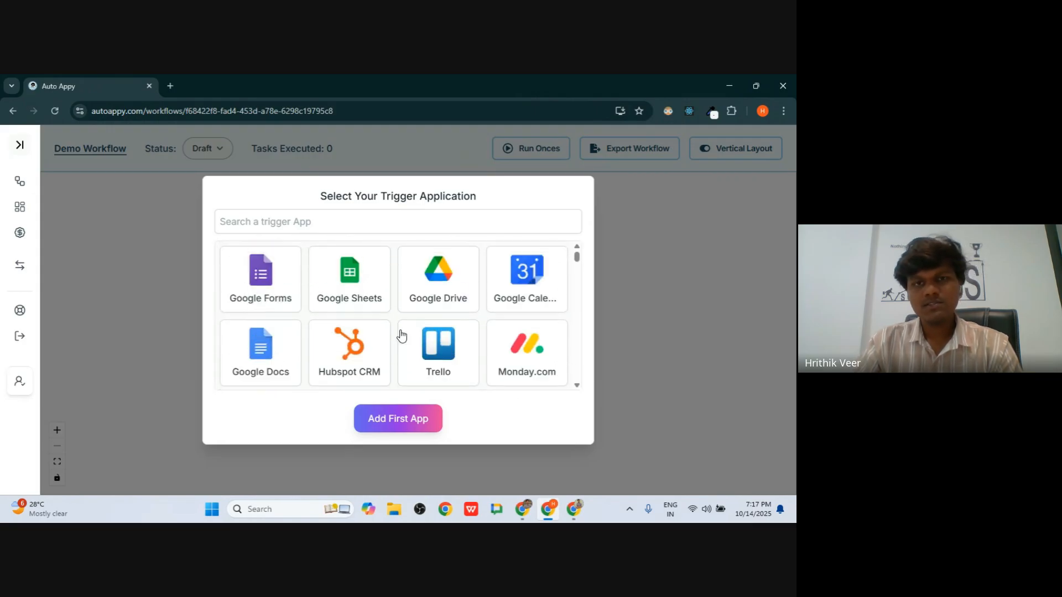
{"action": "double_click", "coordinate": [404, 194]}
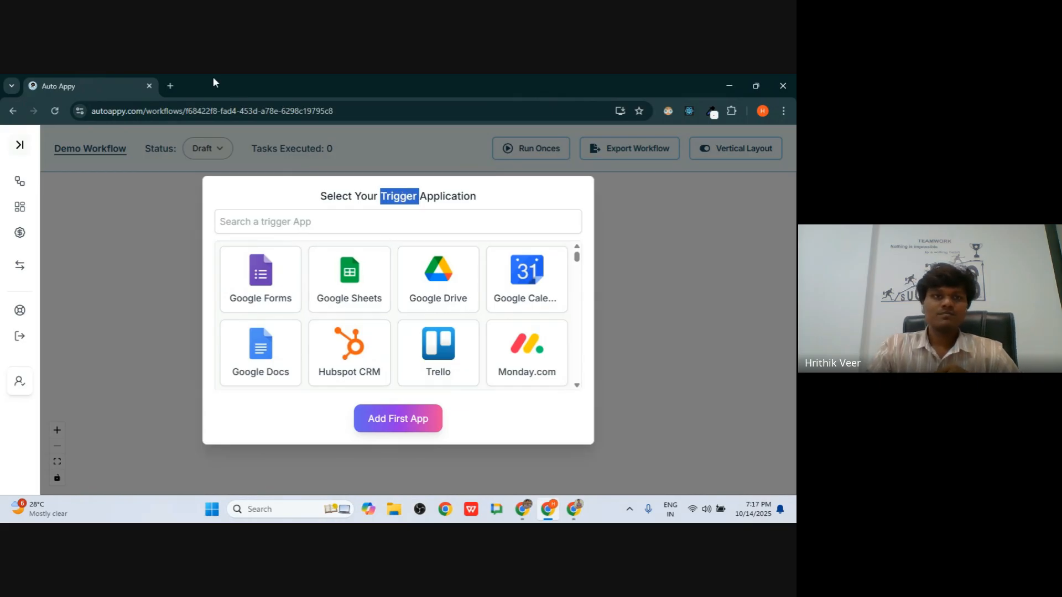
{"action": "double_click", "coordinate": [413, 208]}
{"action": "double_click", "coordinate": [409, 201]}
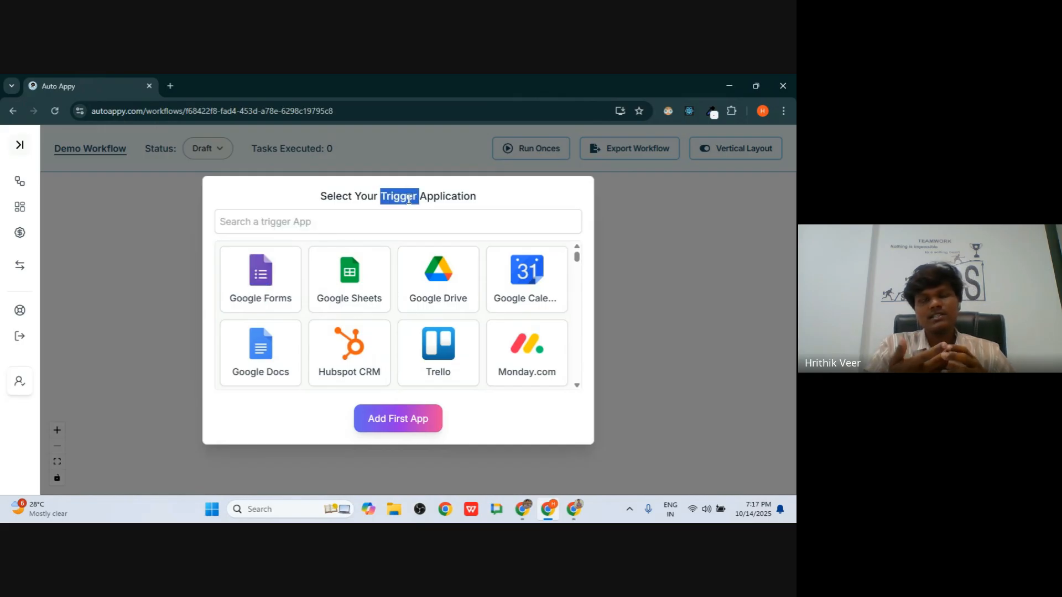
{"action": "scroll", "coordinate": [354, 292], "scroll_direction": "down", "scroll_amount": 10}
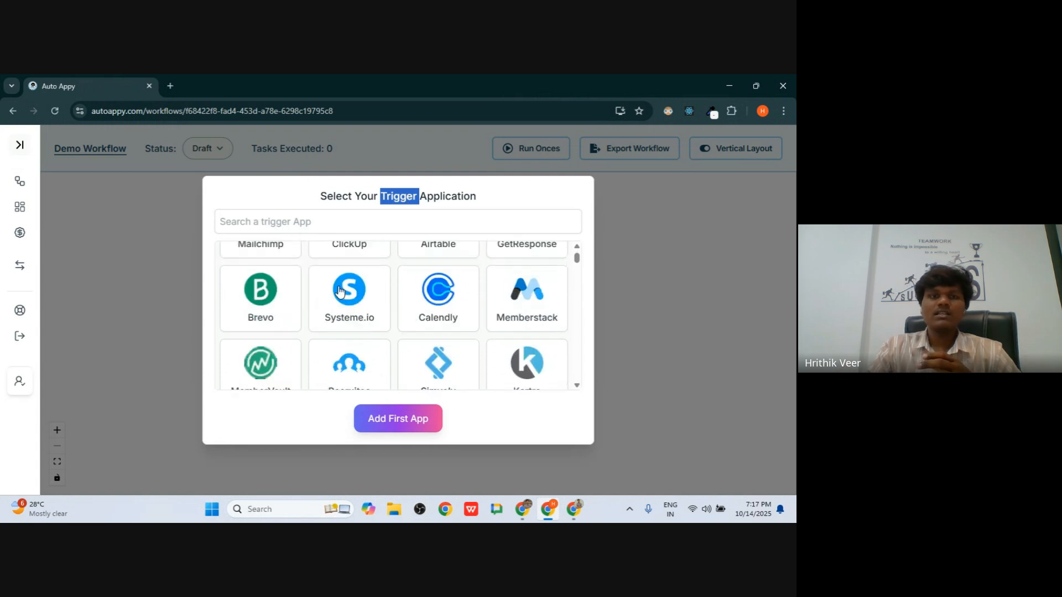
{"action": "scroll", "coordinate": [340, 291], "scroll_direction": "up", "scroll_amount": 10}
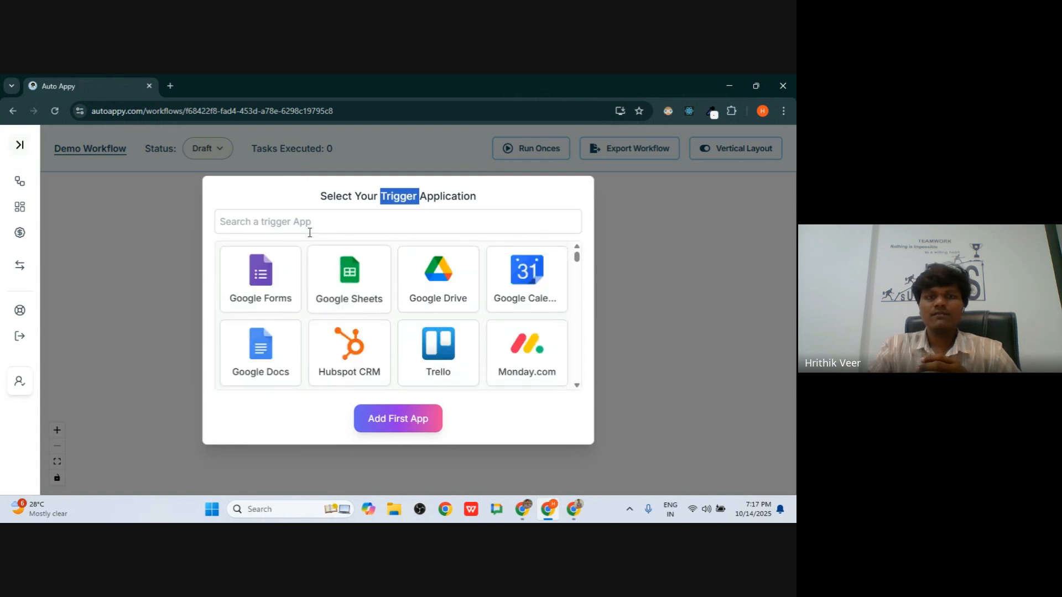
- Search the trigger apps for 'forms'
{"action": "left_click", "coordinate": [297, 213]}
{"action": "type", "text": "form"}
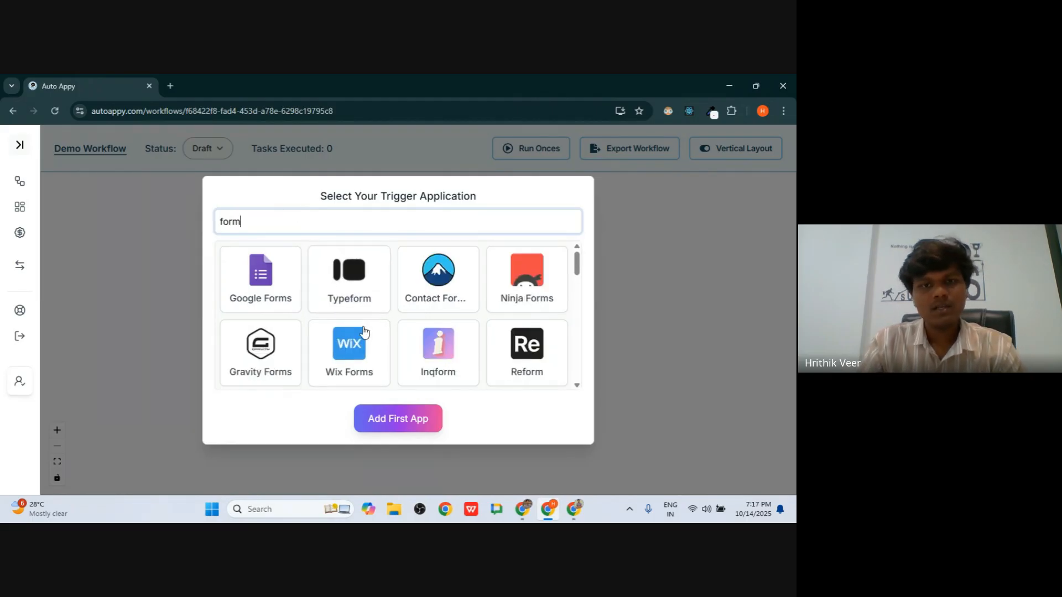
{"action": "scroll", "coordinate": [360, 366], "scroll_direction": "down", "scroll_amount": 3}
{"action": "scroll", "coordinate": [363, 363], "scroll_direction": "up", "scroll_amount": 3}
{"action": "scroll", "coordinate": [294, 290], "scroll_direction": "down", "scroll_amount": 5}
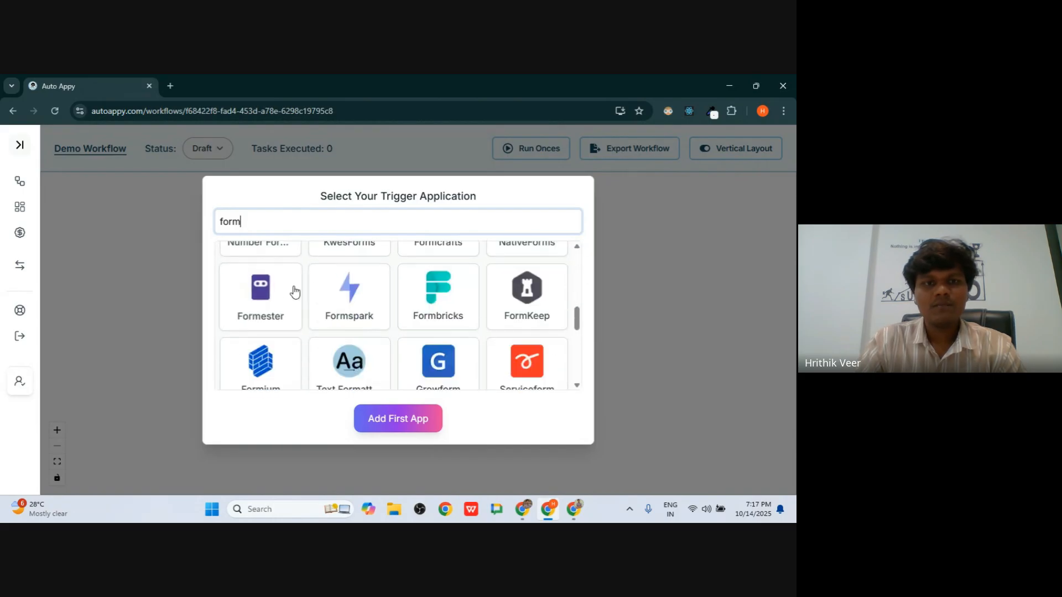
{"action": "scroll", "coordinate": [271, 326], "scroll_direction": "up", "scroll_amount": 2}
{"action": "scroll", "coordinate": [467, 344], "scroll_direction": "down", "scroll_amount": 10}
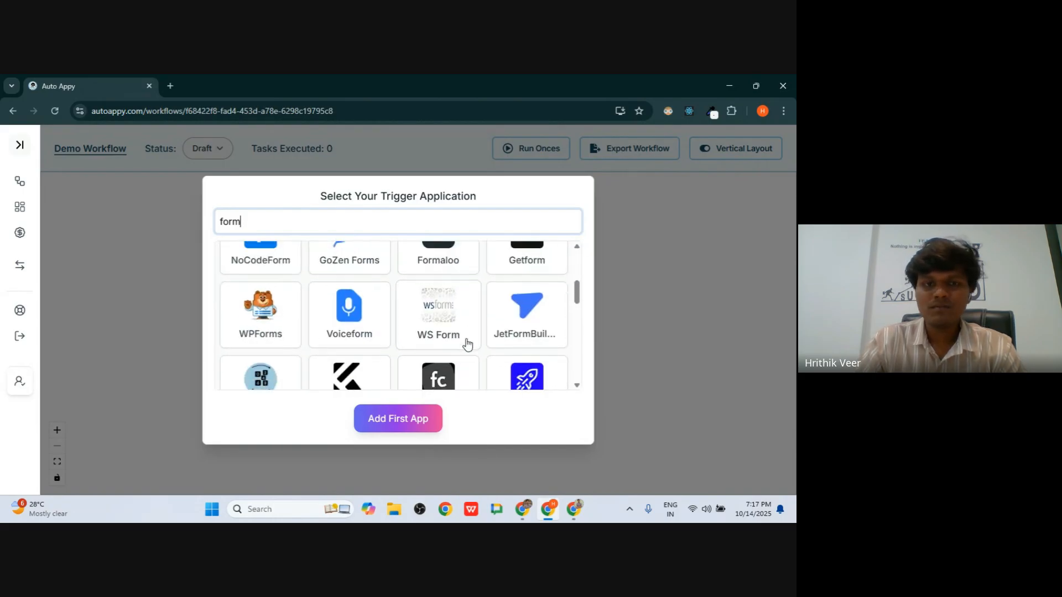
{"action": "scroll", "coordinate": [467, 346], "scroll_direction": "up", "scroll_amount": 10}
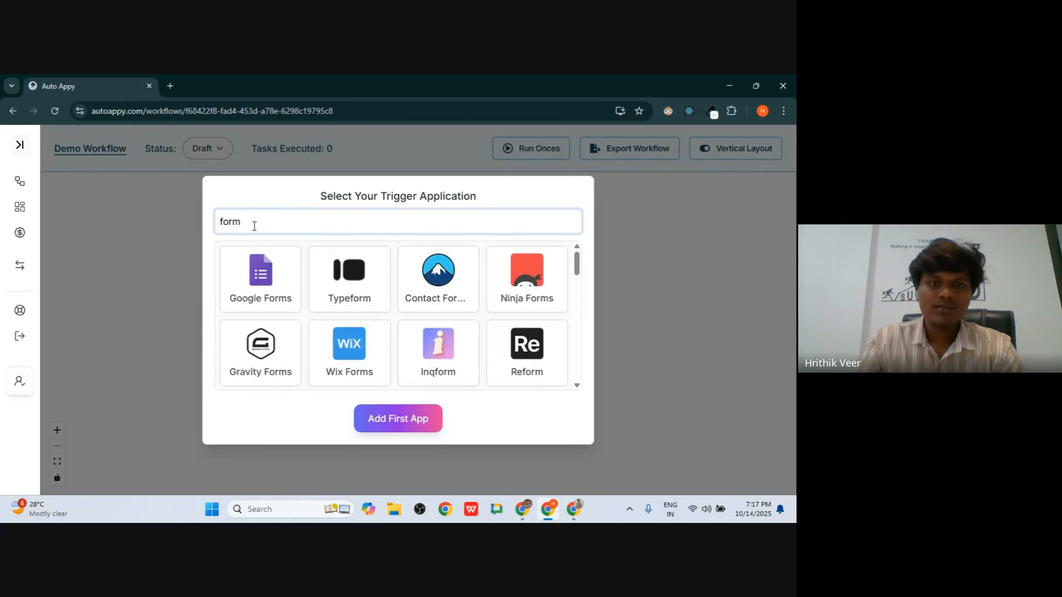
{"action": "type", "text": ".a"}
{"action": "key", "text": "BackSpace"}
{"action": "key", "text": "BackSpace"}
{"action": "key", "text": "BackSpace"}
{"action": "key", "text": "BackSpace"}
{"action": "key", "text": "BackSpace"}
{"action": "key", "text": "BackSpace"}
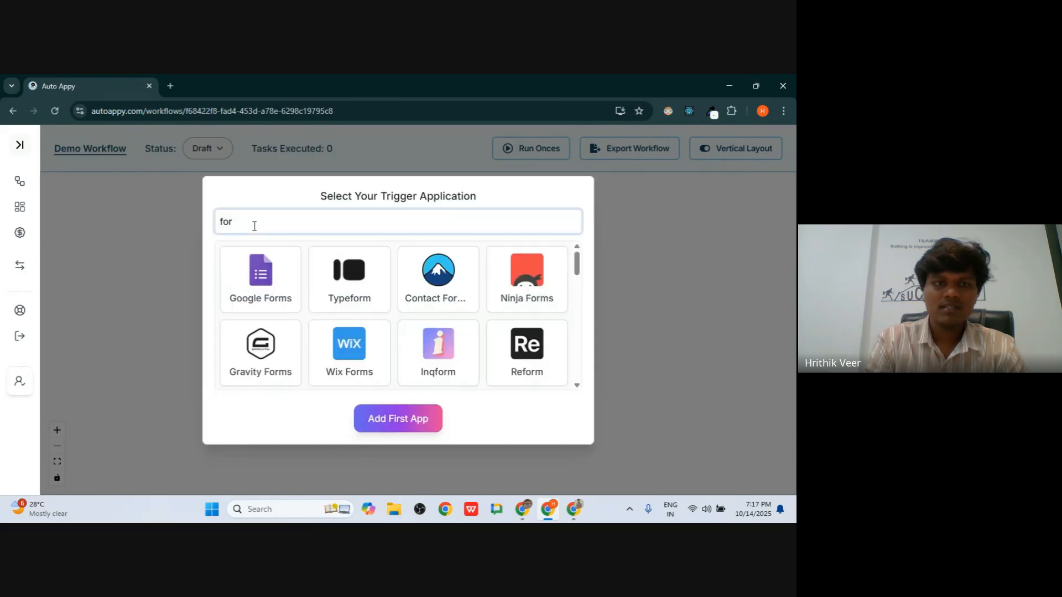
{"action": "type", "text": "form"}
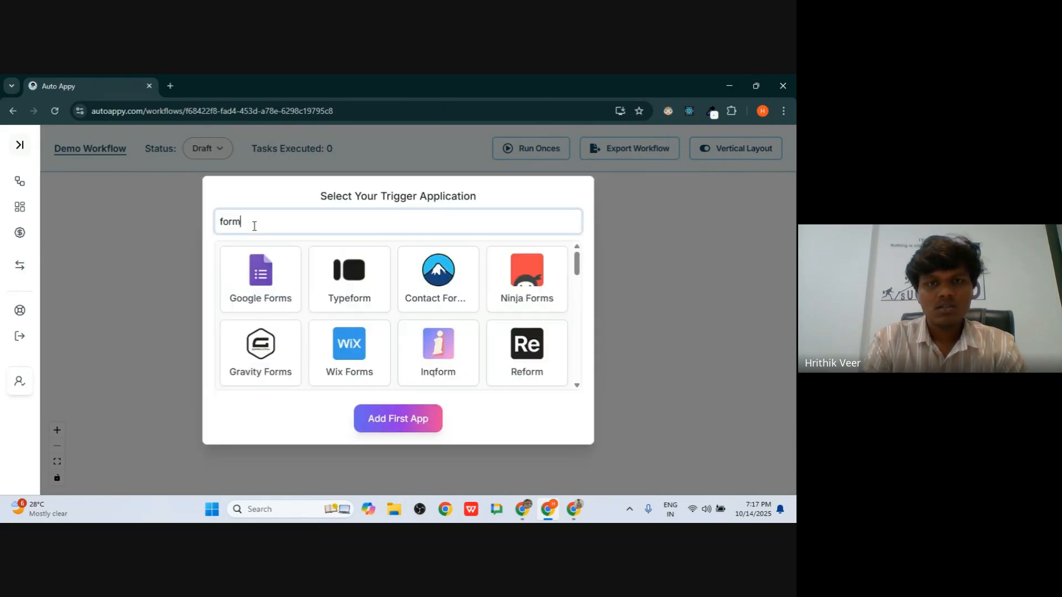
{"action": "type", "text": "s"}
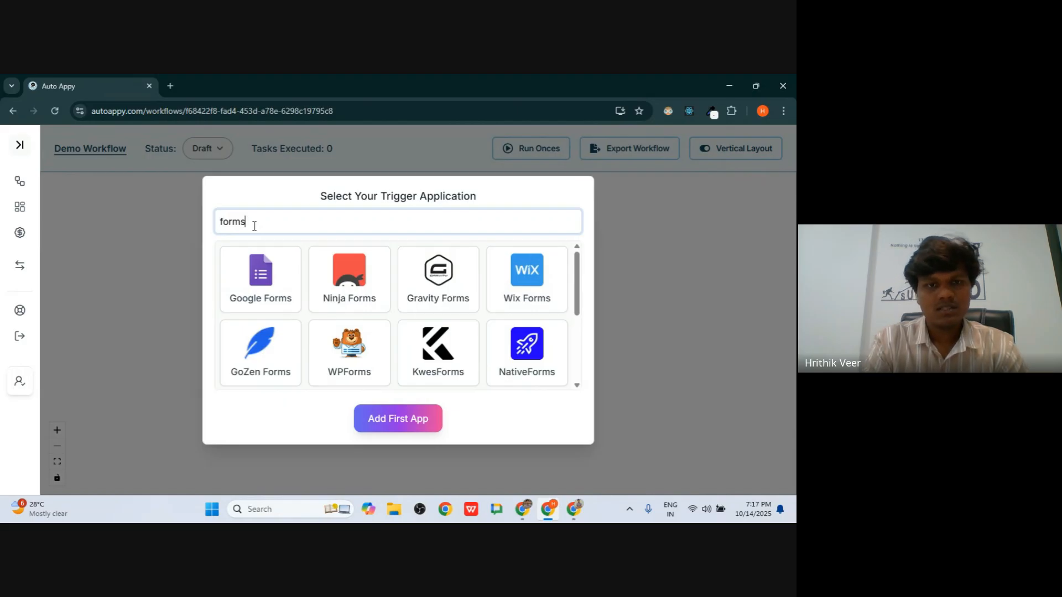
{"action": "scroll", "coordinate": [332, 310], "scroll_direction": "down", "scroll_amount": 5}
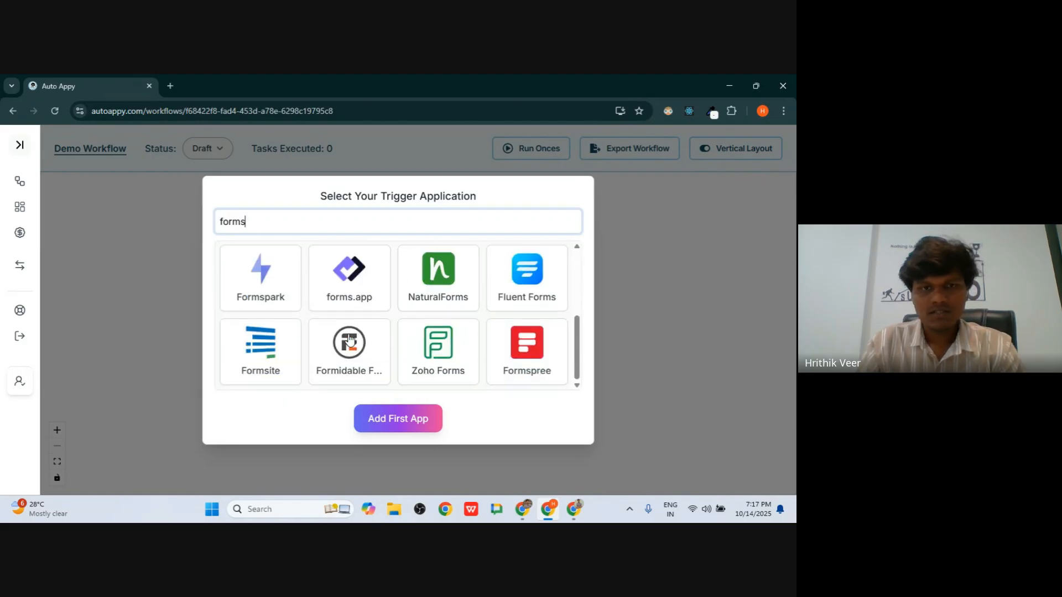
- Choose forms.app with the New Form Submission task type and add it as the first app
{"action": "left_click", "coordinate": [367, 288]}
{"action": "left_click", "coordinate": [275, 376]}
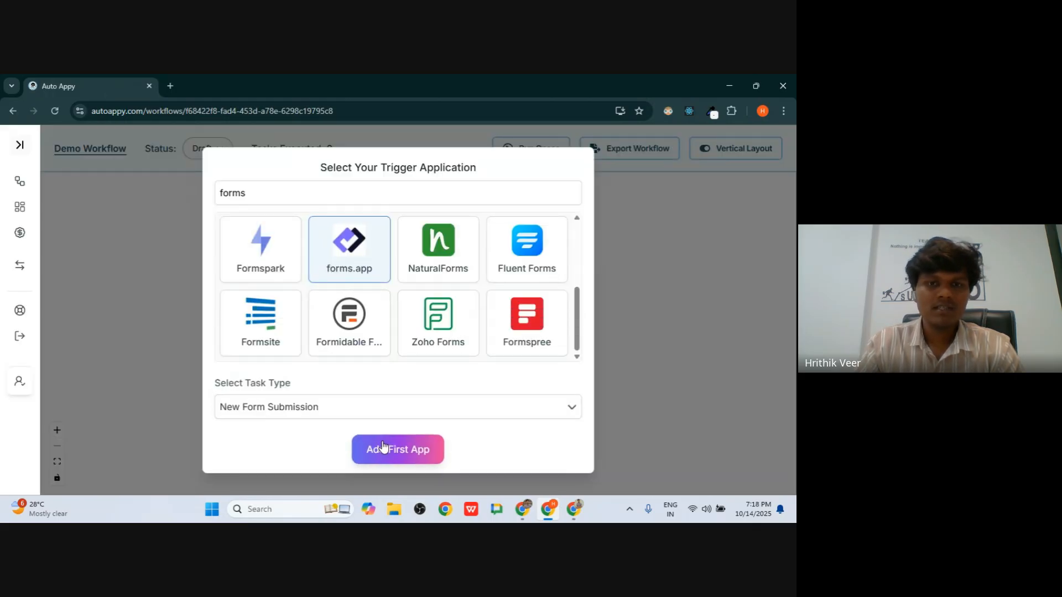
{"action": "left_click", "coordinate": [405, 454]}
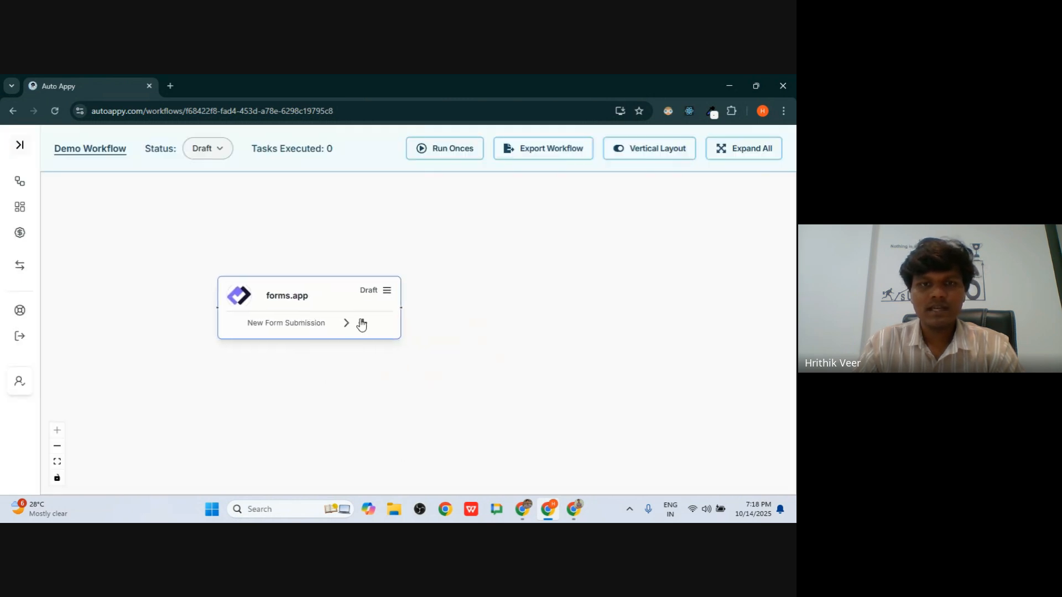
- Move the forms.app node higher on the canvas, dismissing the next-app list
{"action": "left_click", "coordinate": [362, 324]}
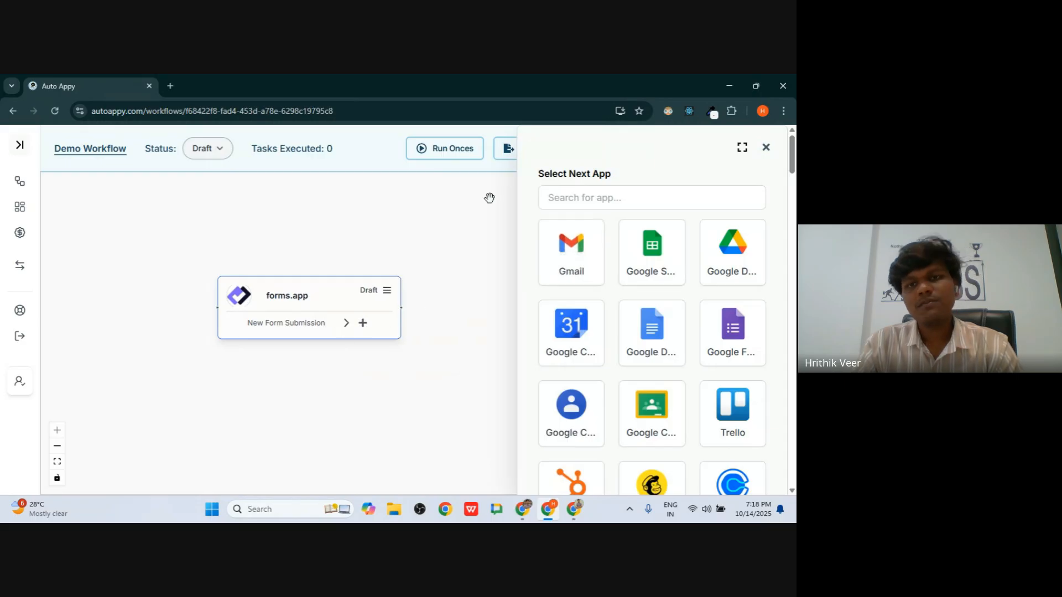
{"action": "left_click_drag", "start_coordinate": [270, 281], "coordinate": [270, 238]}
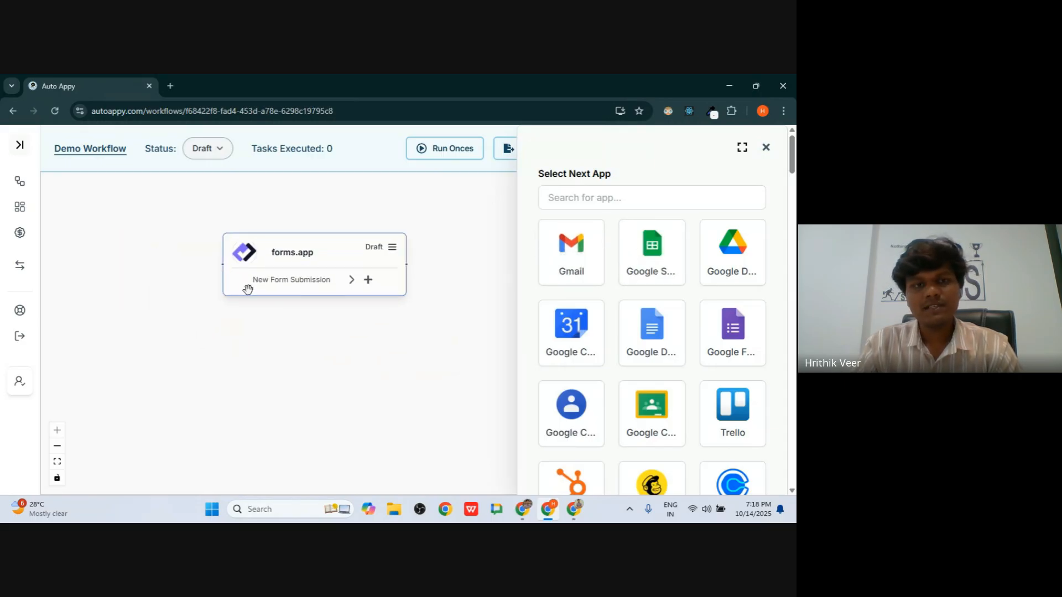
{"action": "left_click", "coordinate": [765, 147]}
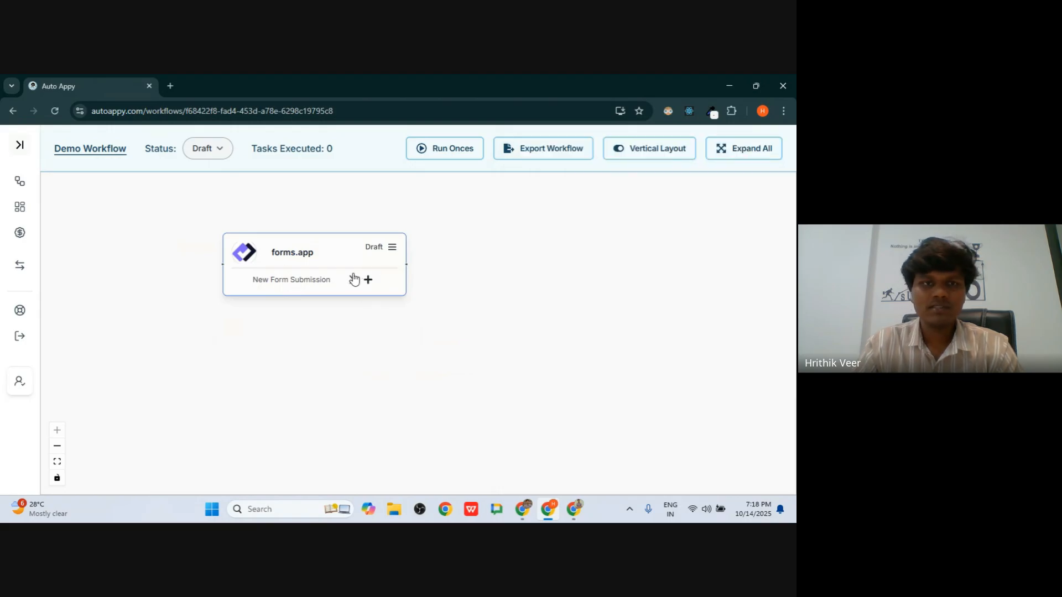
- Delete the forms.app trigger node from its settings, confirming both deletion prompts
{"action": "left_click", "coordinate": [391, 250]}
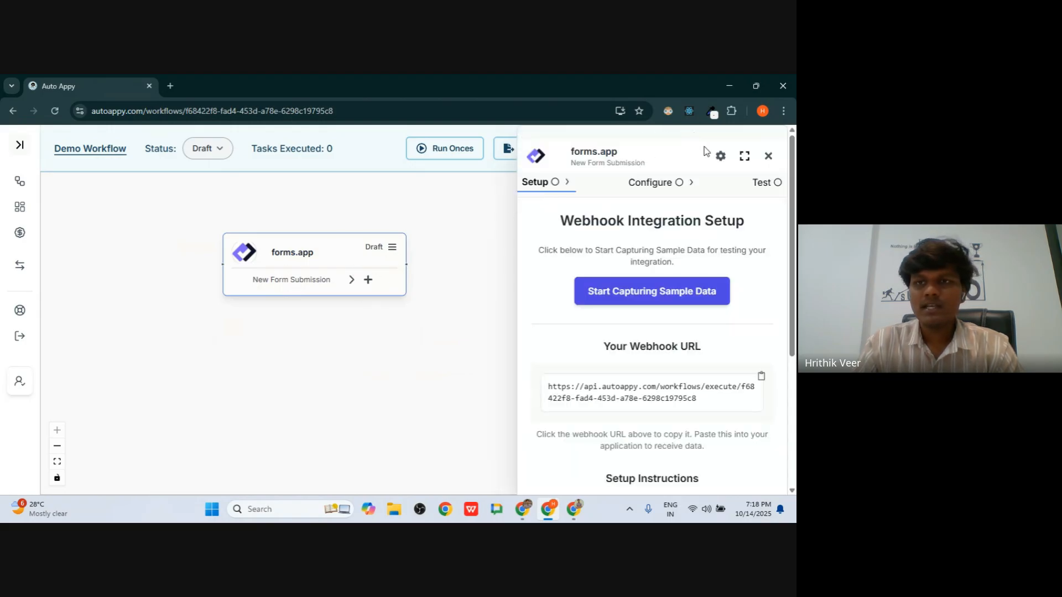
{"action": "left_click", "coordinate": [720, 156]}
{"action": "left_click", "coordinate": [603, 440]}
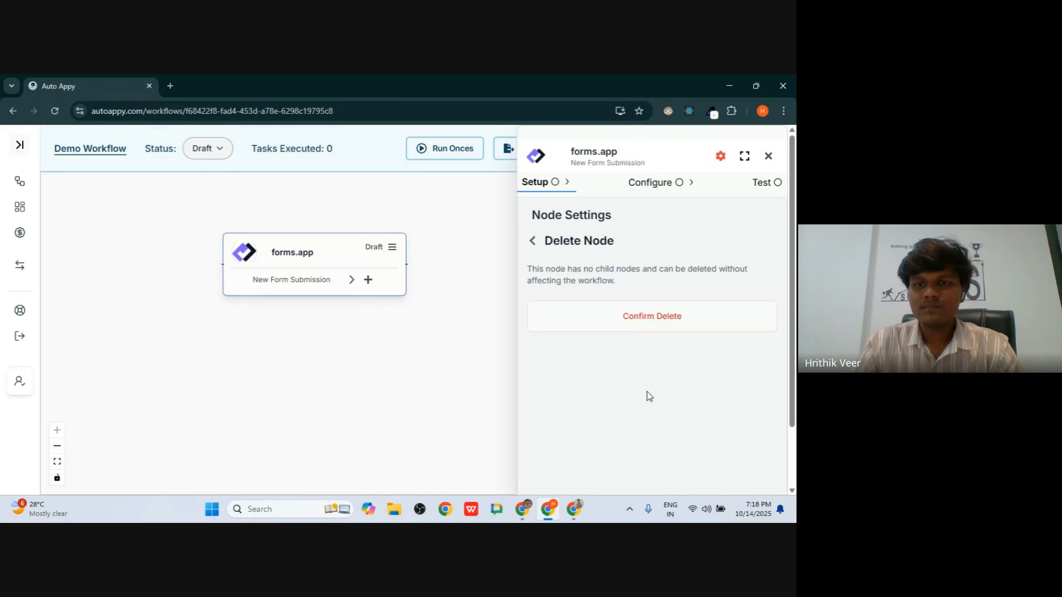
{"action": "left_click", "coordinate": [640, 327]}
{"action": "left_click", "coordinate": [657, 280]}
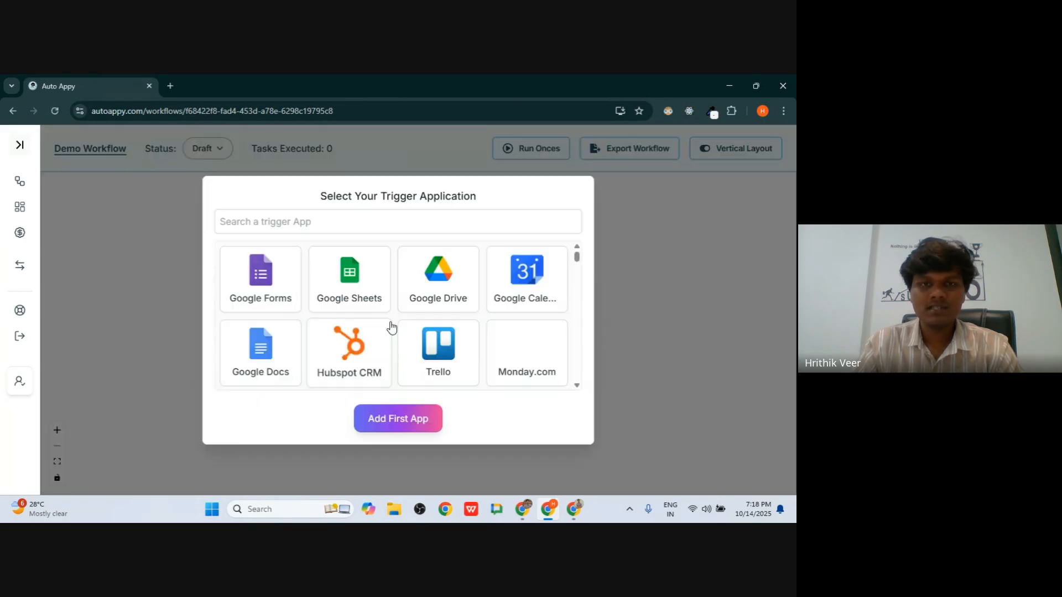
- Search 'forms.' and pick forms.app as the trigger app
{"action": "type", "text": "form"}
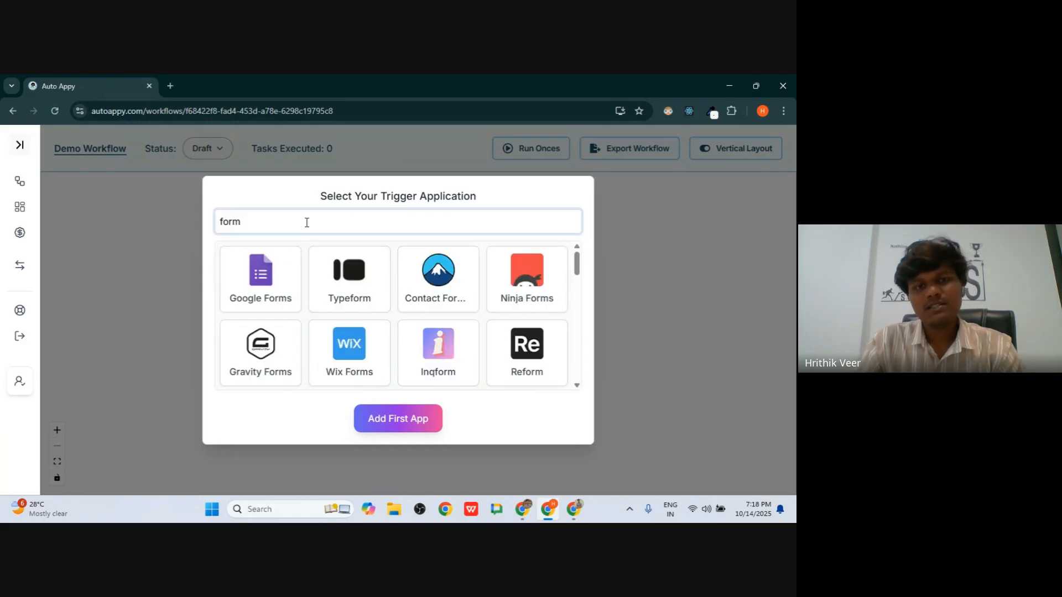
{"action": "scroll", "coordinate": [349, 303], "scroll_direction": "down", "scroll_amount": 2}
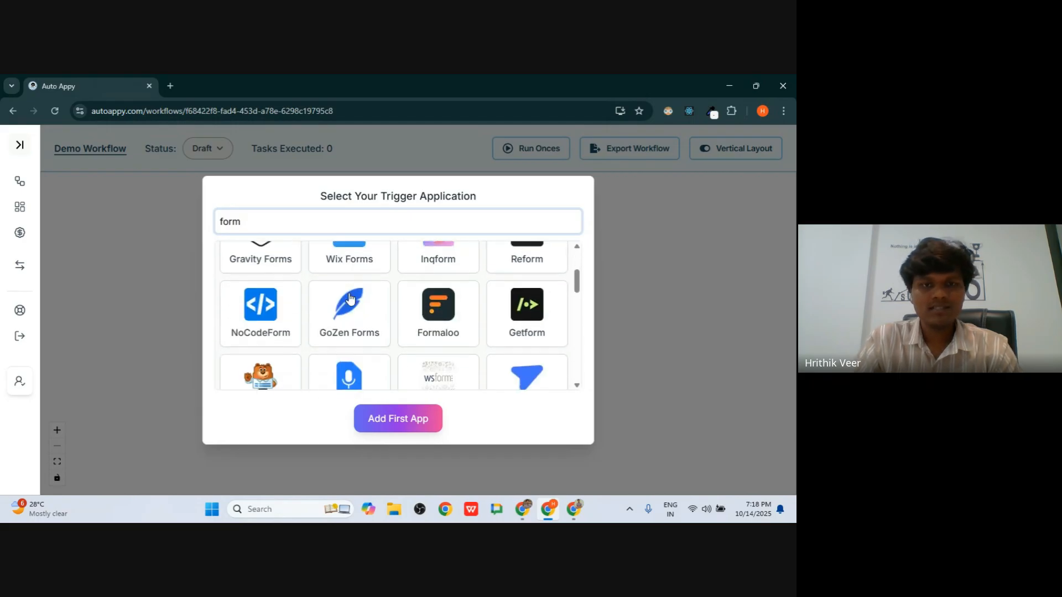
{"action": "scroll", "coordinate": [470, 316], "scroll_direction": "down", "scroll_amount": 2}
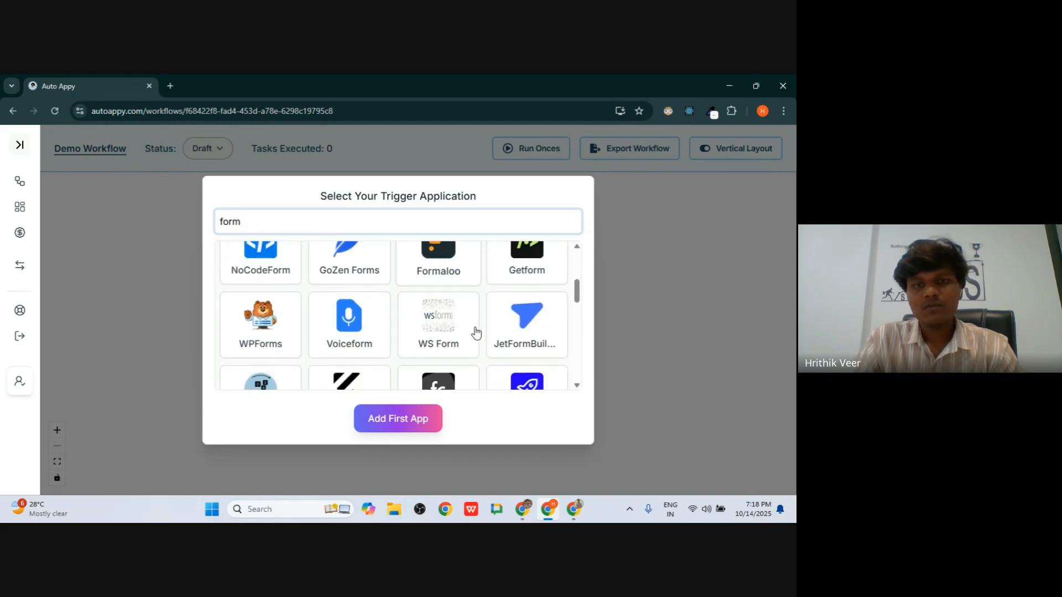
{"action": "scroll", "coordinate": [476, 332], "scroll_direction": "up", "scroll_amount": 4}
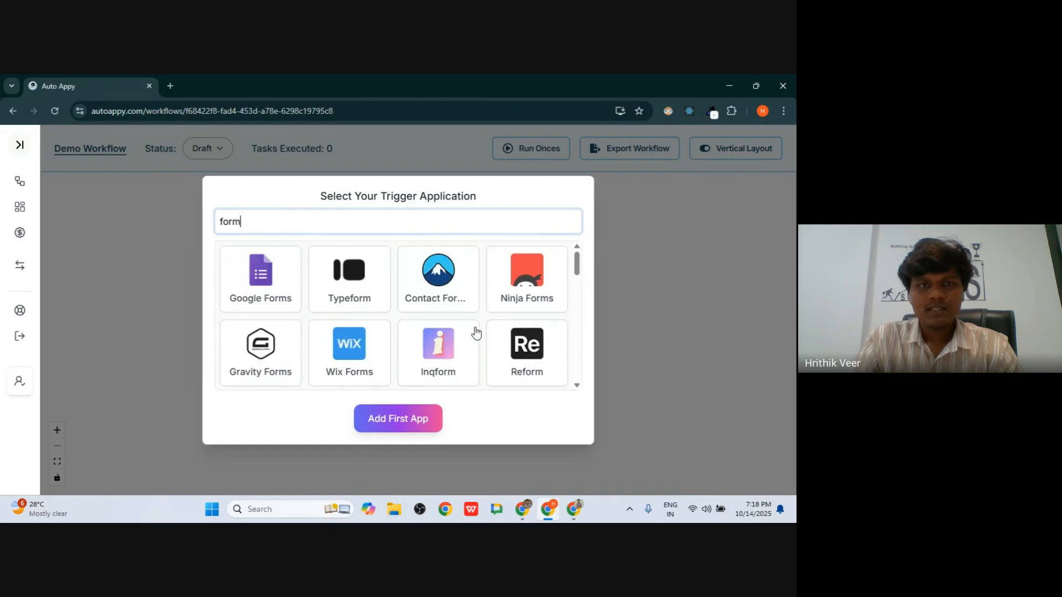
{"action": "type", "text": "s"}
{"action": "scroll", "coordinate": [370, 347], "scroll_direction": "down", "scroll_amount": 1}
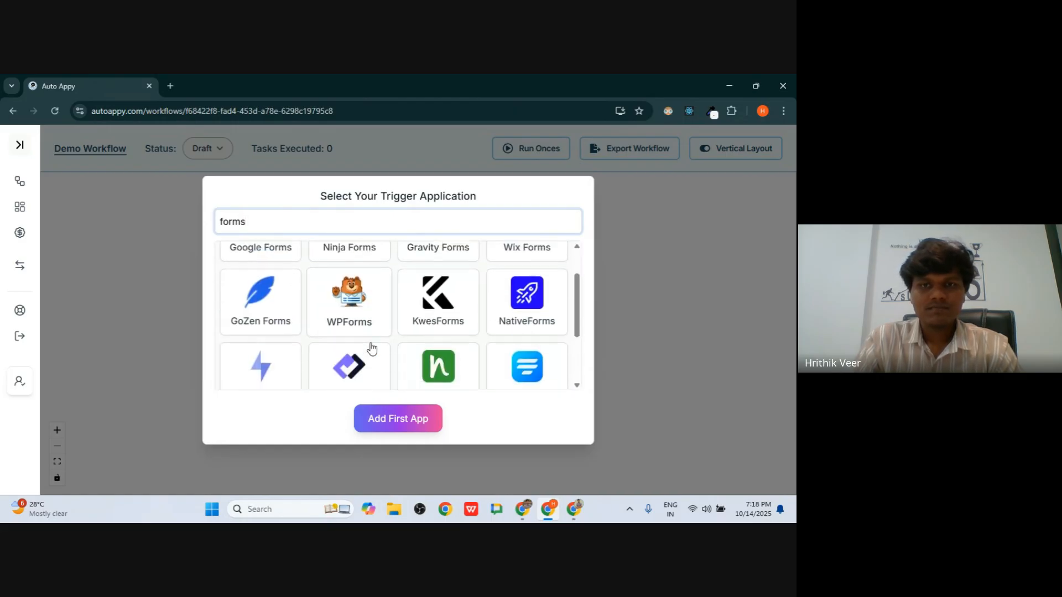
{"action": "scroll", "coordinate": [370, 348], "scroll_direction": "up", "scroll_amount": 1}
{"action": "type", "text": "."}
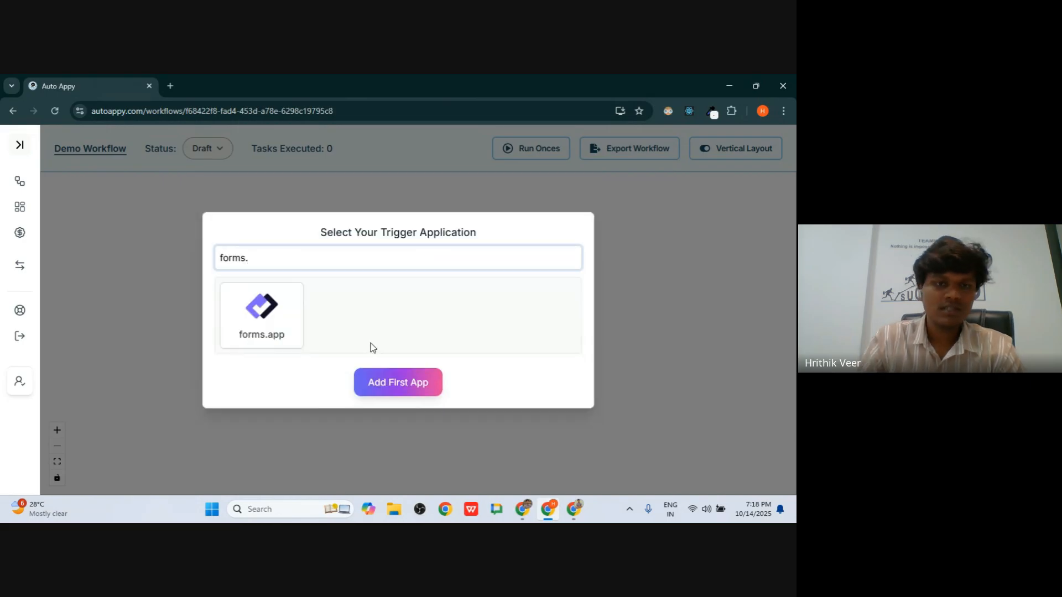
{"action": "left_click", "coordinate": [254, 337]}
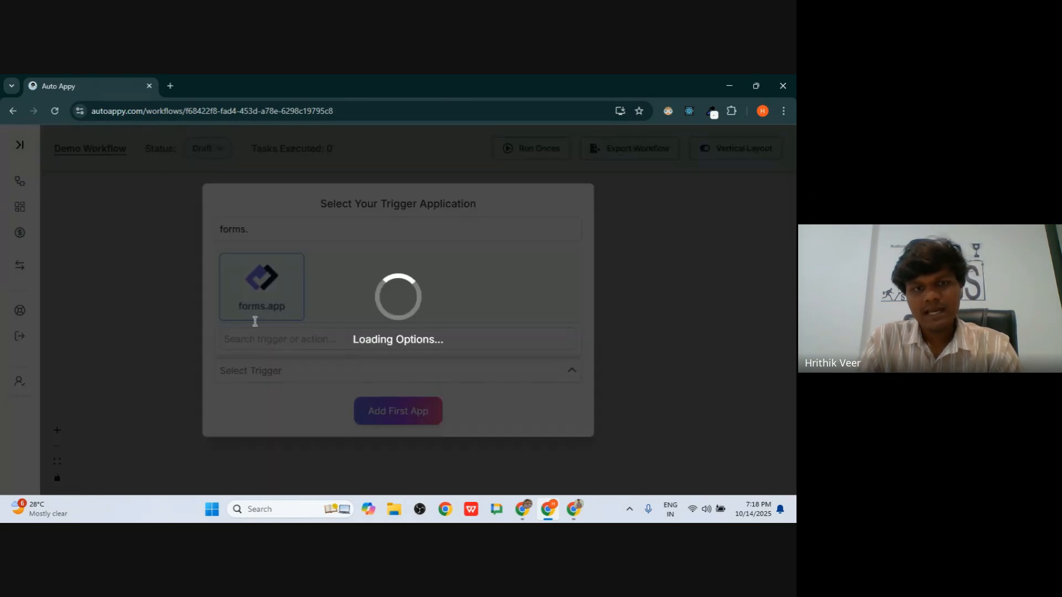
- Dismiss the trigger list without choosing a task and clear the app search
{"action": "left_click_drag", "start_coordinate": [220, 319], "coordinate": [277, 320]}
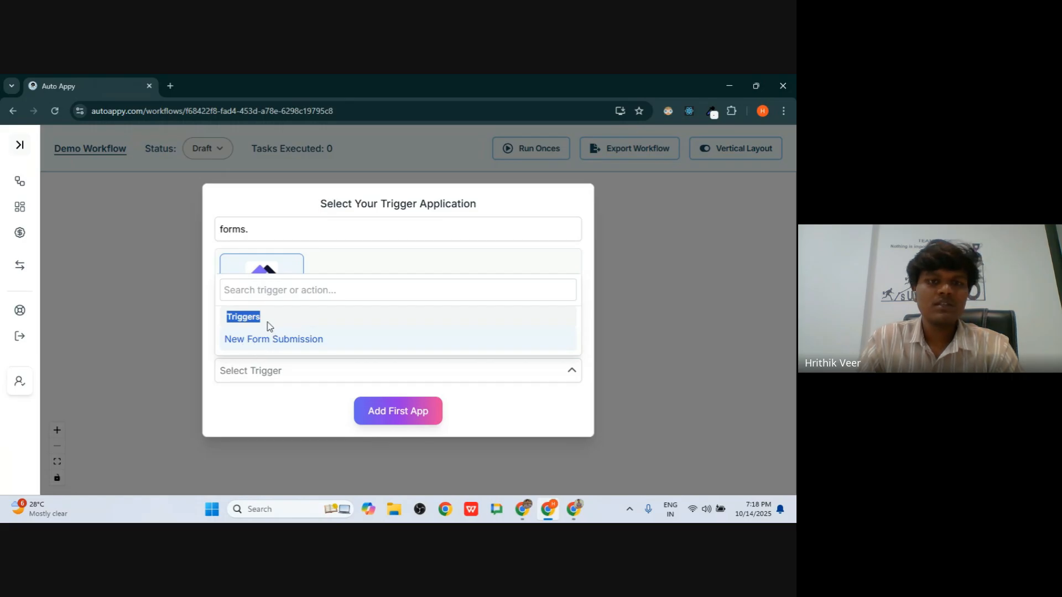
{"action": "left_click", "coordinate": [276, 322]}
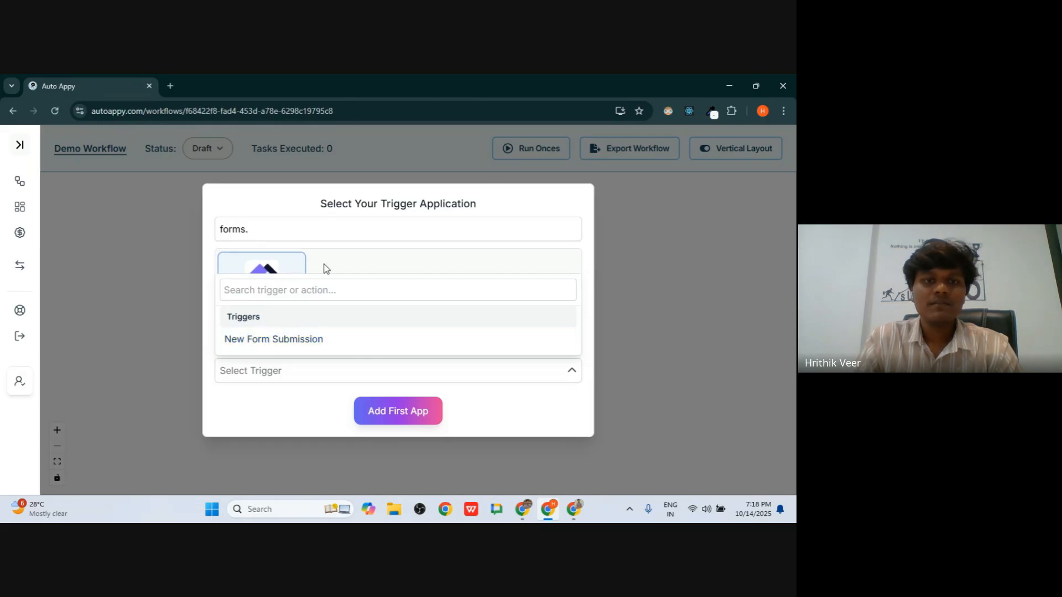
{"action": "left_click", "coordinate": [276, 264]}
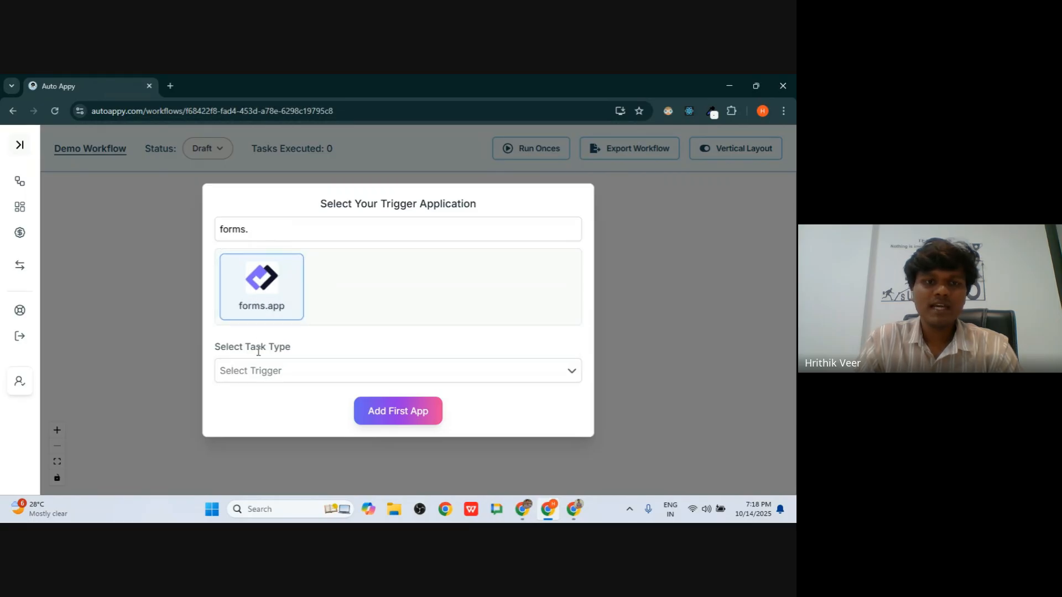
{"action": "left_click", "coordinate": [264, 368]}
{"action": "left_click", "coordinate": [316, 254]}
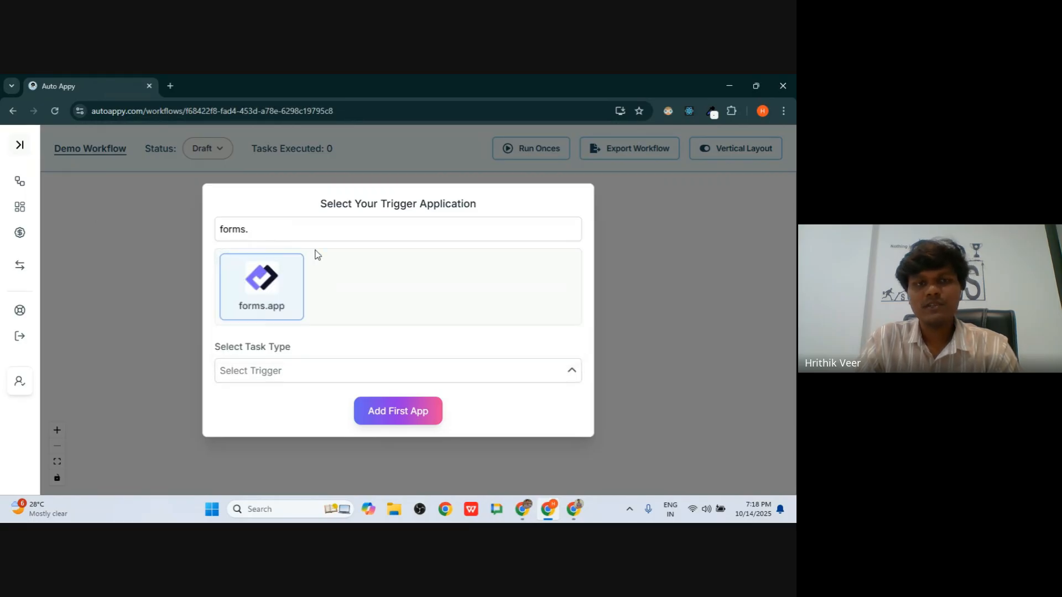
{"action": "triple_click", "coordinate": [230, 230]}
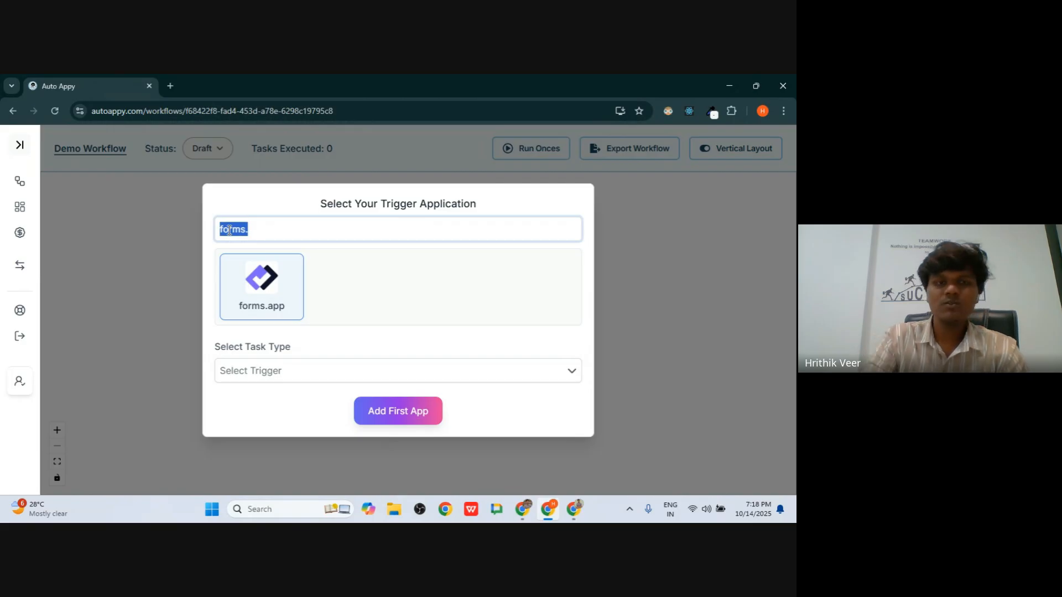
{"action": "key", "text": "BackSpace"}
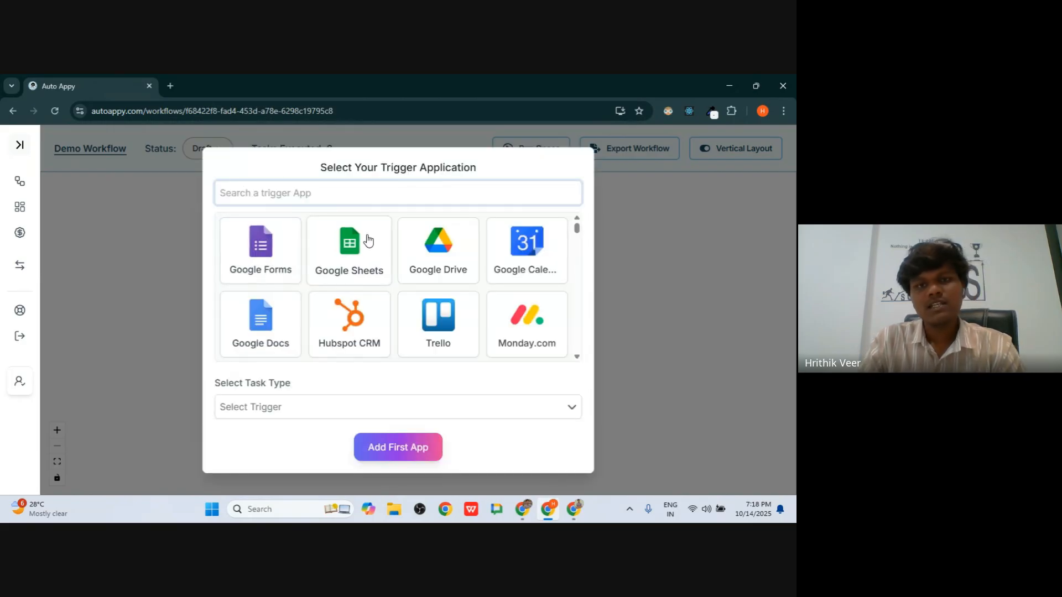
- Browse Trello's available actions, then close the Trello list
{"action": "left_click", "coordinate": [430, 328]}
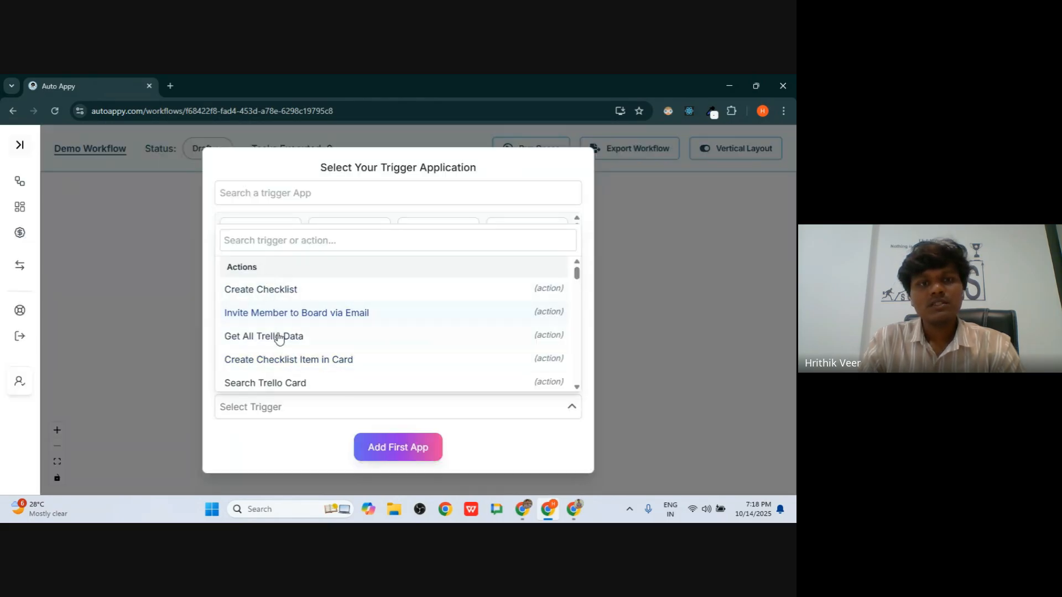
{"action": "scroll", "coordinate": [280, 339], "scroll_direction": "down", "scroll_amount": 5}
{"action": "scroll", "coordinate": [279, 339], "scroll_direction": "up", "scroll_amount": 5}
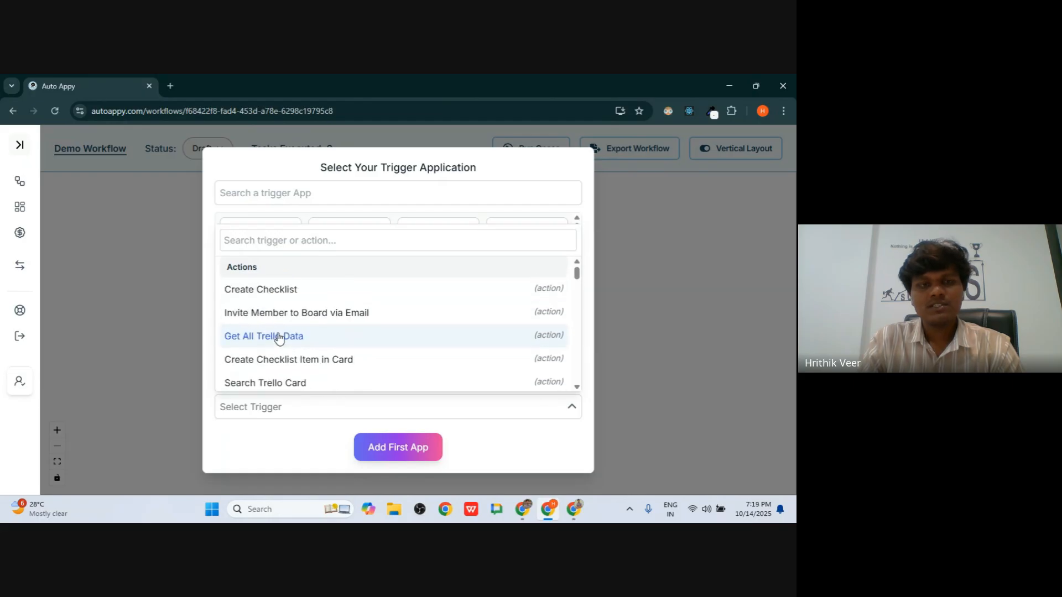
{"action": "scroll", "coordinate": [277, 337], "scroll_direction": "down", "scroll_amount": 5}
{"action": "scroll", "coordinate": [277, 337], "scroll_direction": "up", "scroll_amount": 3}
{"action": "scroll", "coordinate": [266, 310], "scroll_direction": "down", "scroll_amount": 2}
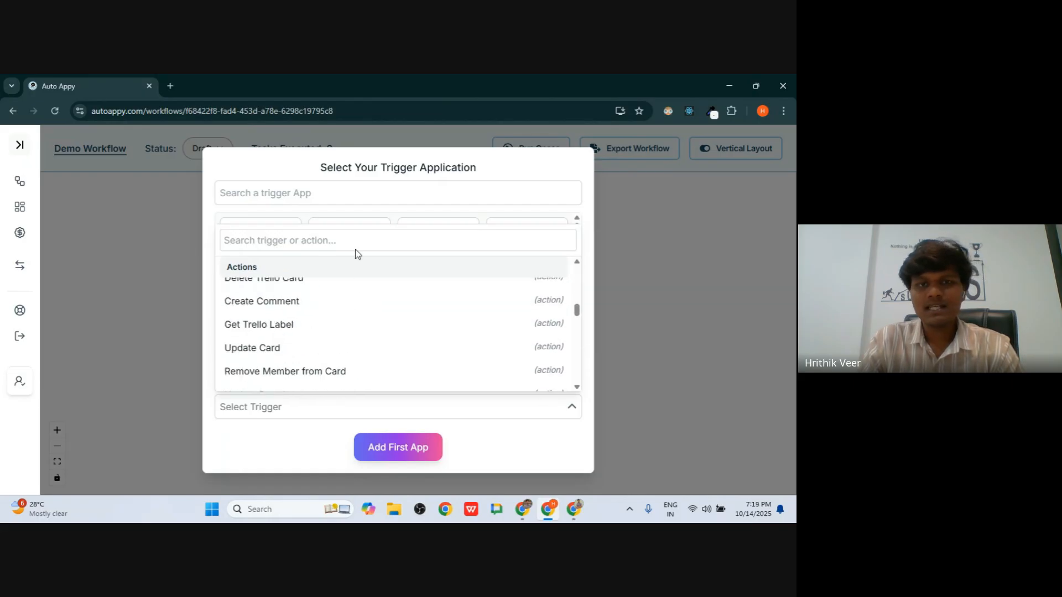
{"action": "left_click", "coordinate": [213, 240]}
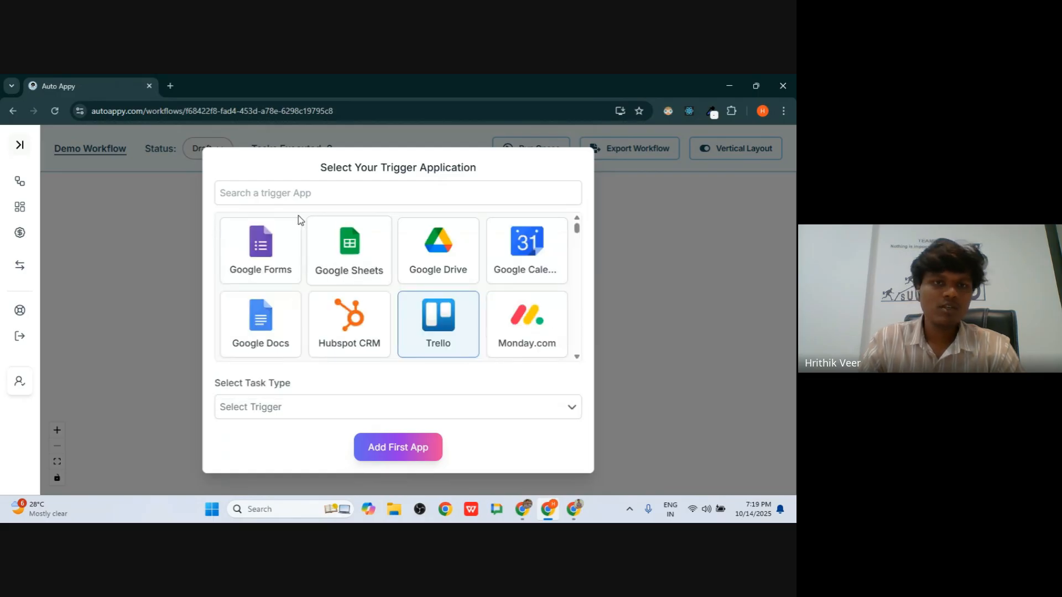
- Search 'forms.a' and add forms.app with New Form Submission as the first step
{"action": "left_click", "coordinate": [275, 200]}
{"action": "type", "text": "forms"}
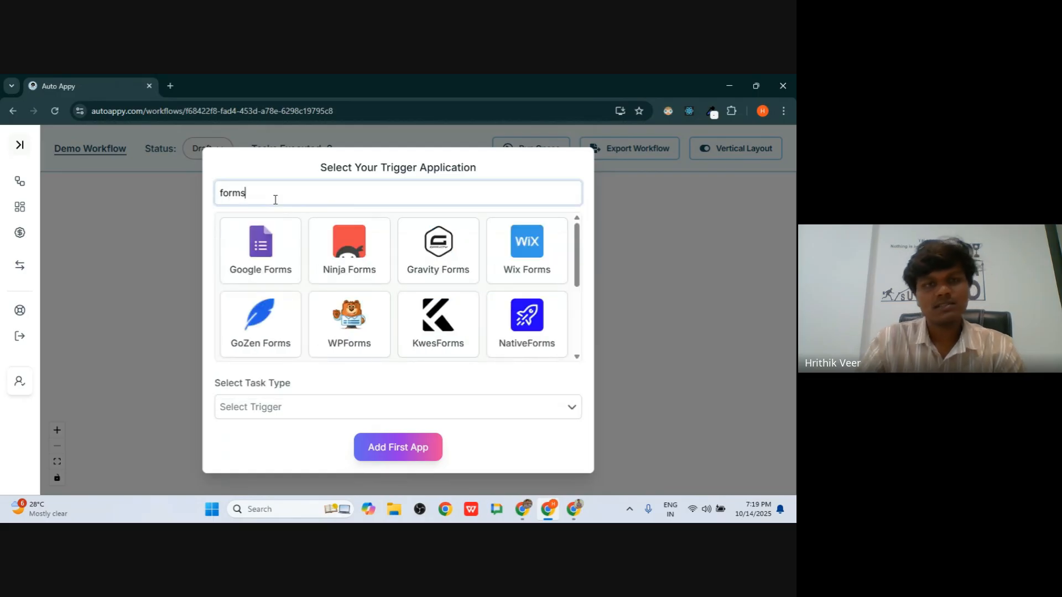
{"action": "type", "text": ".a"}
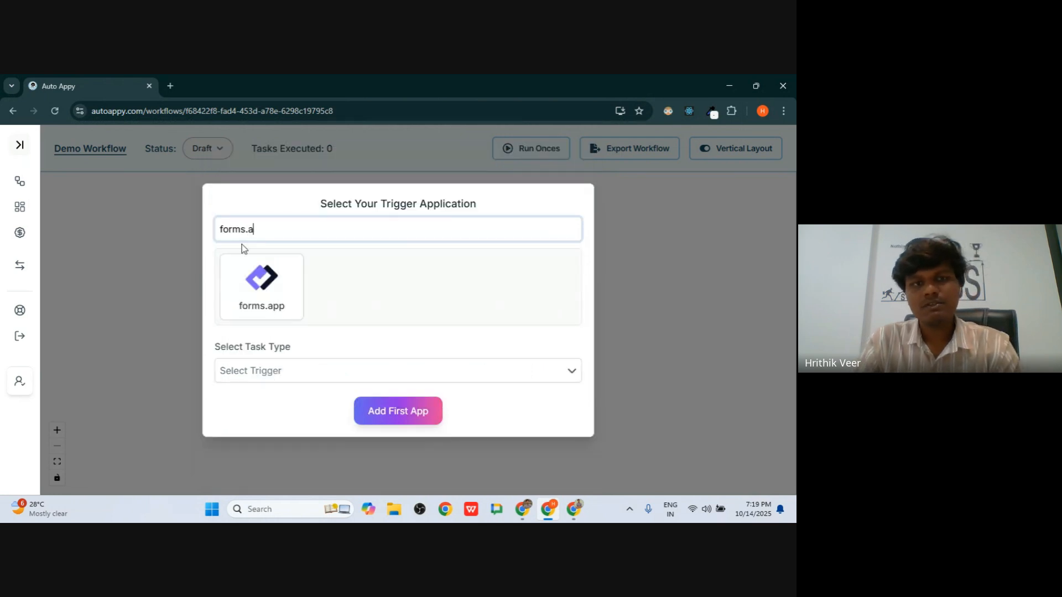
{"action": "left_click", "coordinate": [274, 284]}
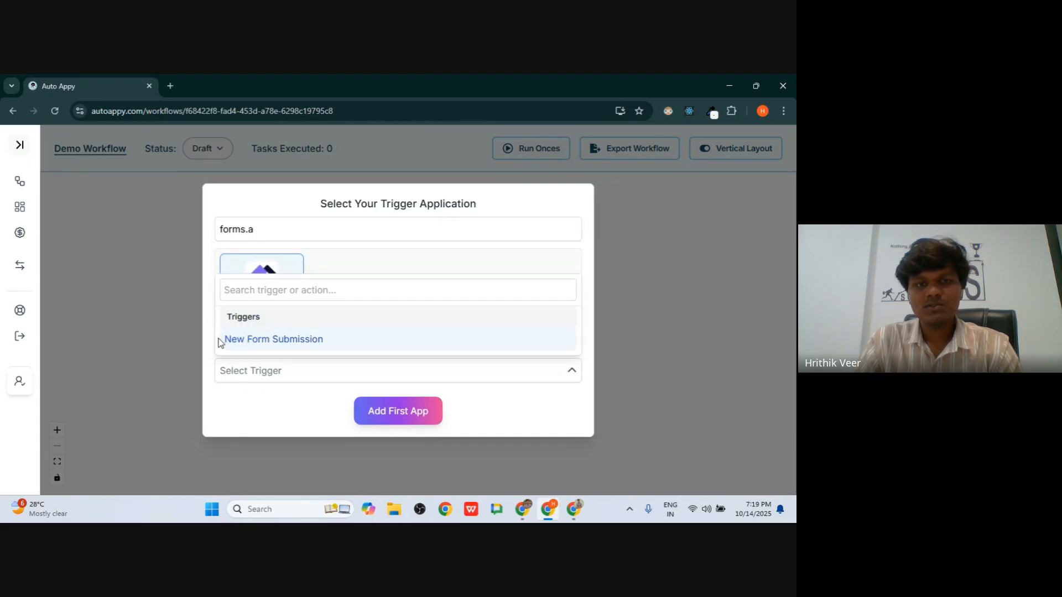
{"action": "left_click", "coordinate": [284, 341]}
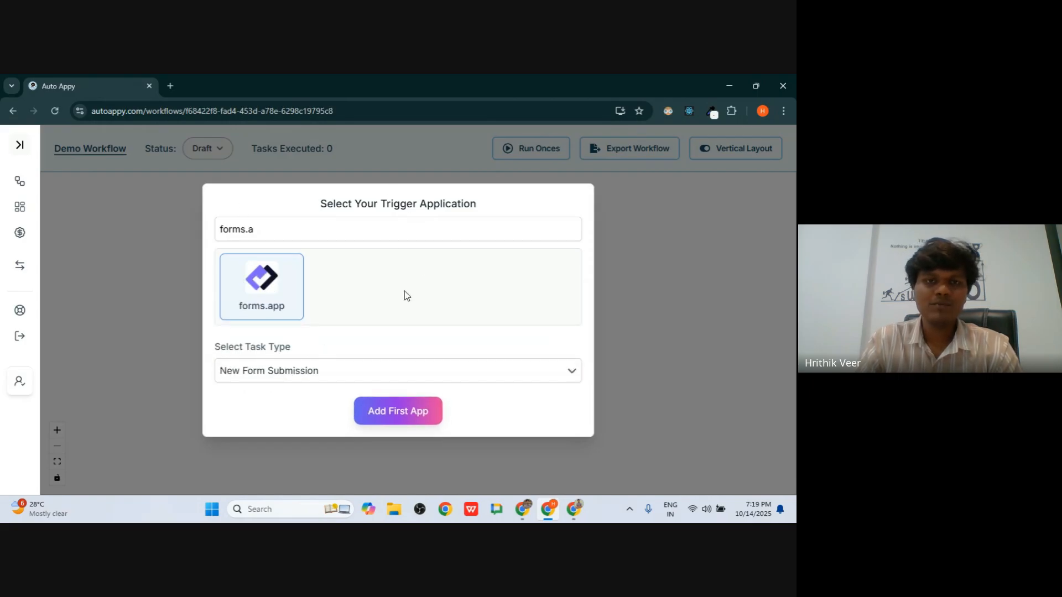
{"action": "double_click", "coordinate": [397, 202]}
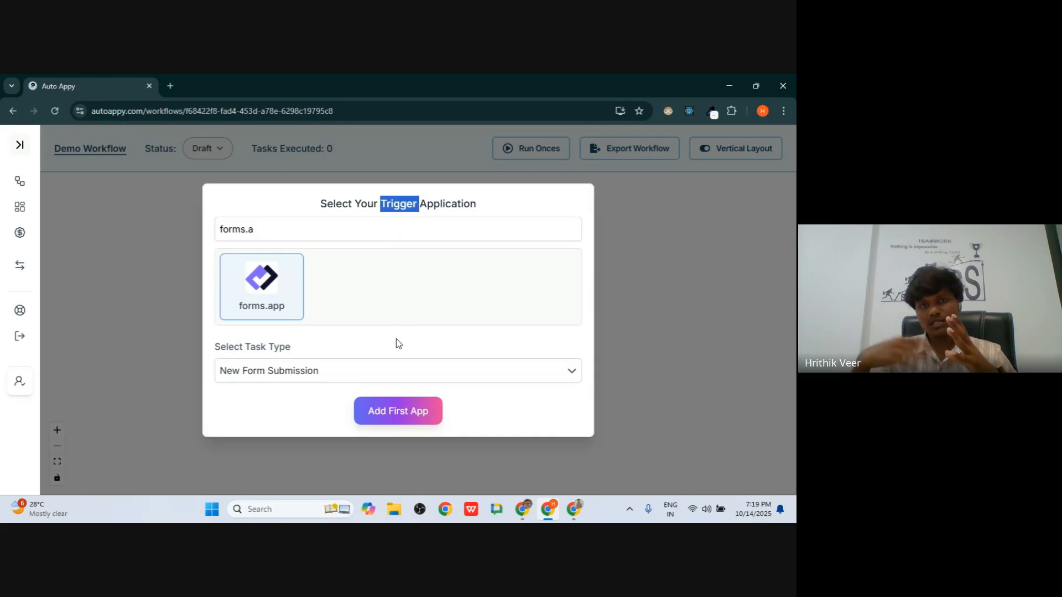
{"action": "left_click", "coordinate": [410, 416]}
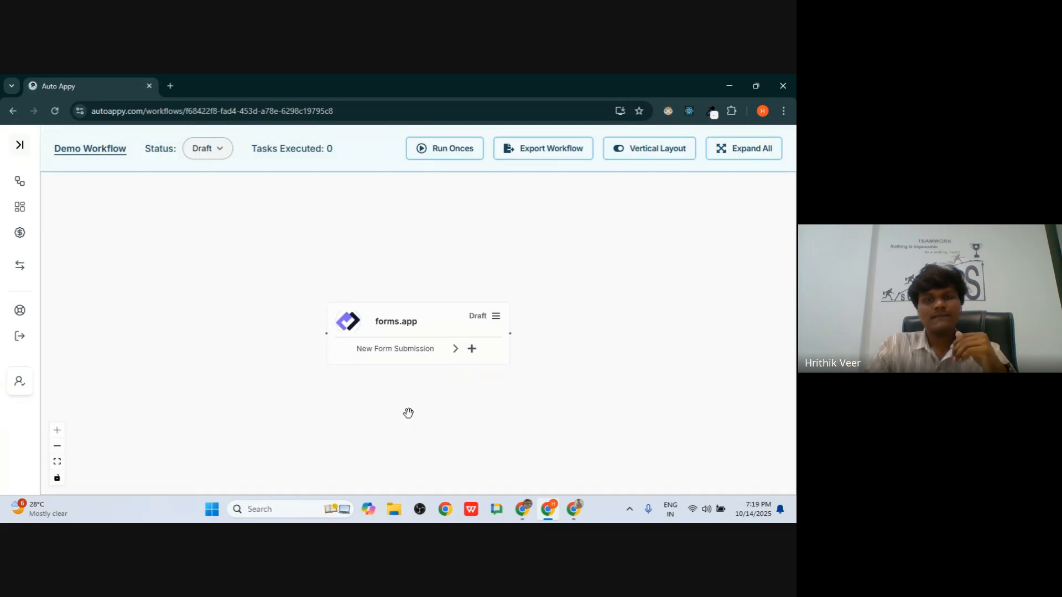
- Move the forms.app trigger up-left on the canvas and open its webhook setup panel
{"action": "left_click_drag", "start_coordinate": [430, 336], "coordinate": [337, 251]}
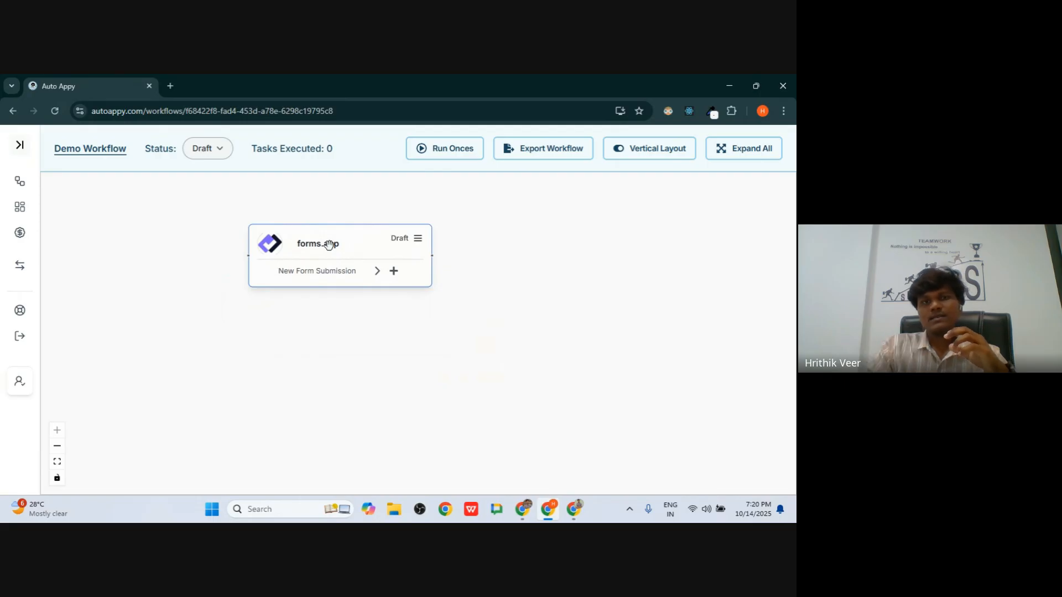
{"action": "left_click", "coordinate": [418, 240]}
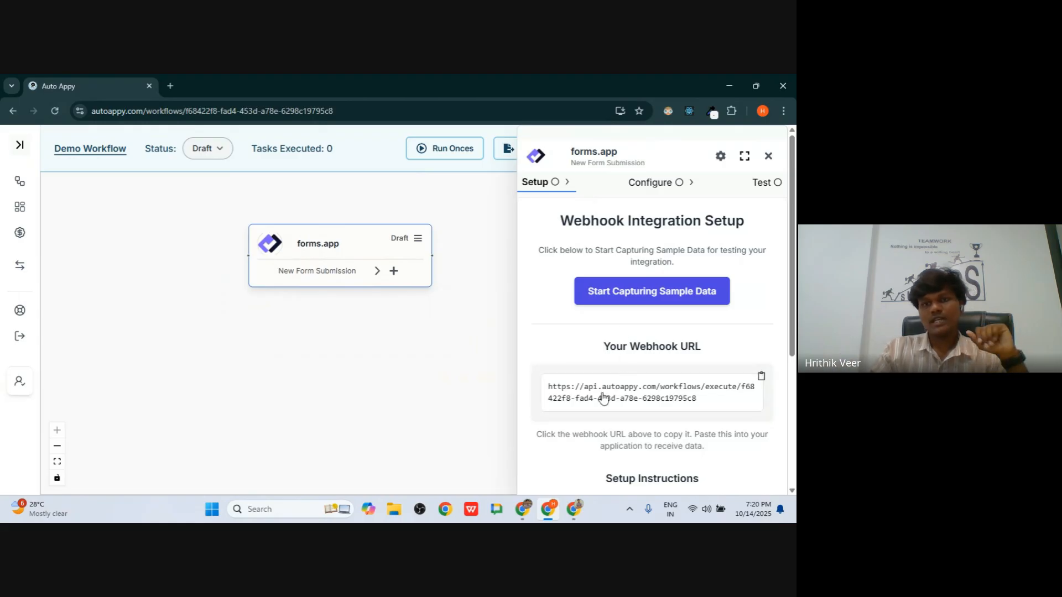
- Copy the forms.app trigger's webhook URL to the clipboard
{"action": "left_click", "coordinate": [671, 408]}
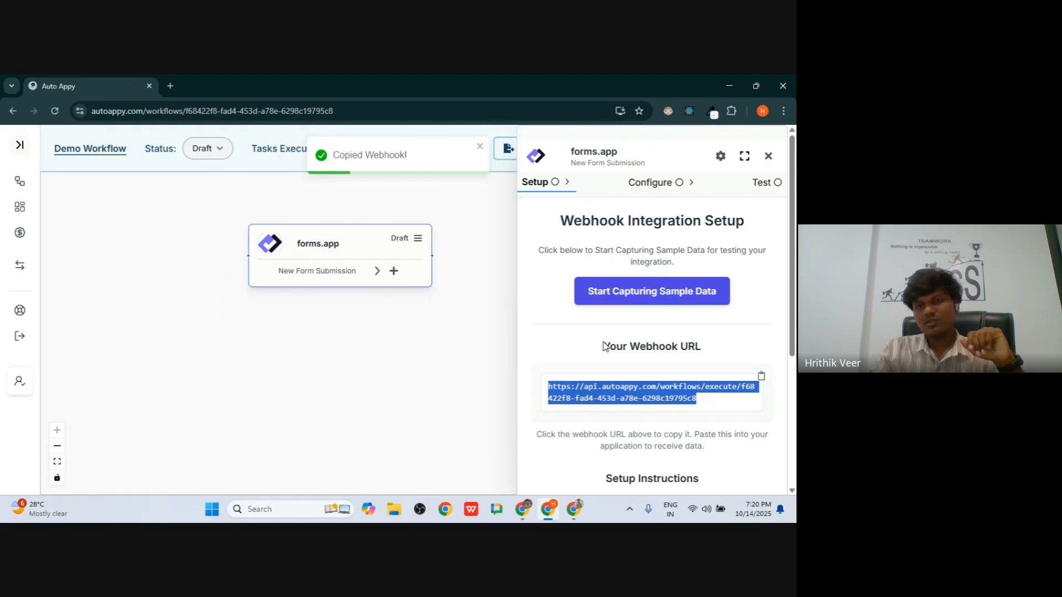
{"action": "left_click", "coordinate": [761, 376]}
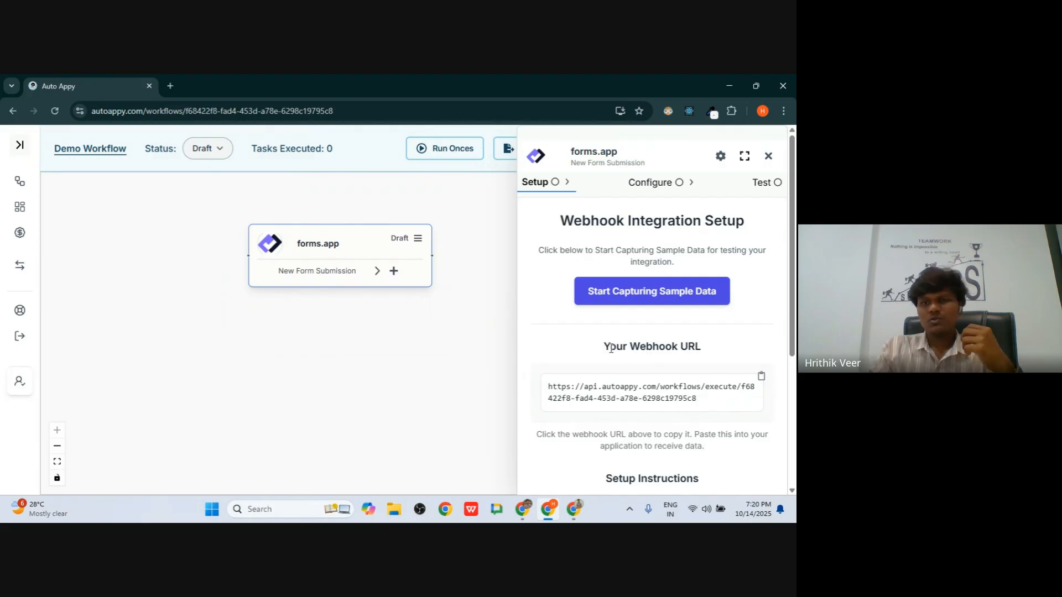
{"action": "scroll", "coordinate": [766, 338], "scroll_direction": "down", "scroll_amount": 4}
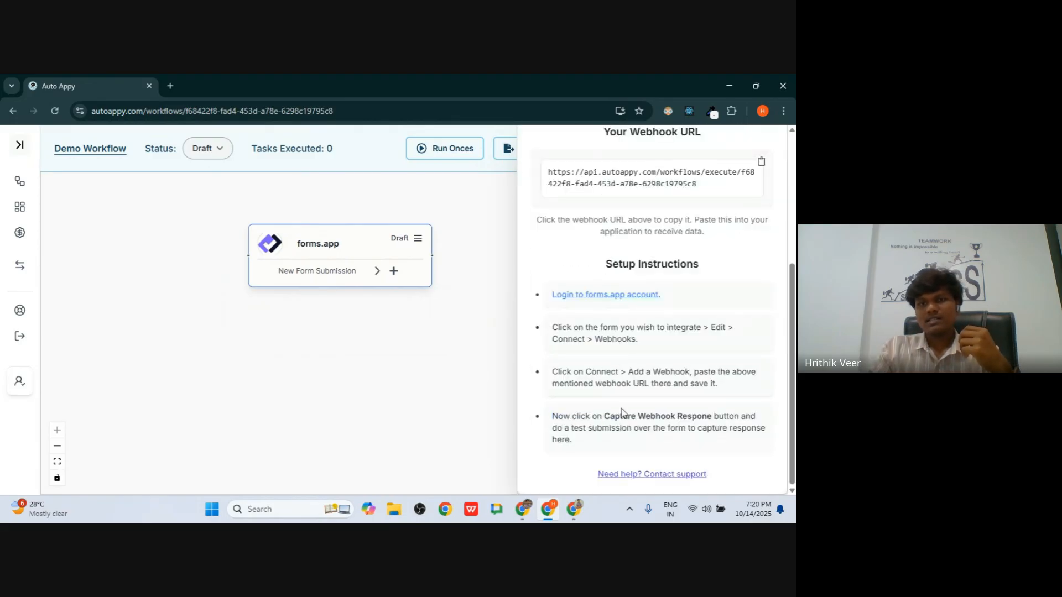
{"action": "scroll", "coordinate": [634, 469], "scroll_direction": "up", "scroll_amount": 4}
{"action": "left_click", "coordinate": [761, 376]}
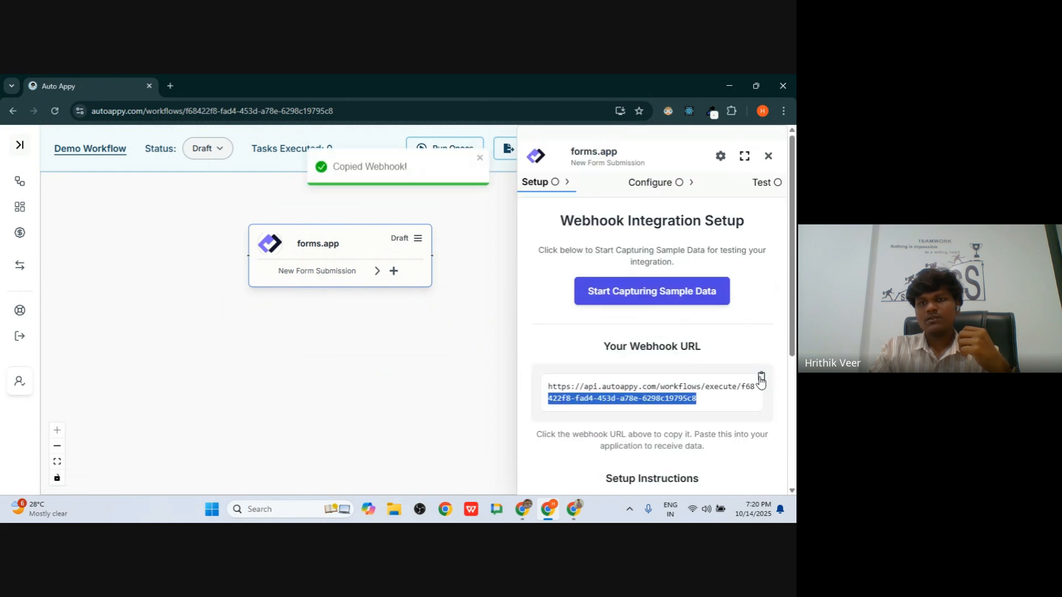
- Open the 'Login to forms.app account' link in a new browser tab
{"action": "scroll", "coordinate": [684, 374], "scroll_direction": "down", "scroll_amount": 4}
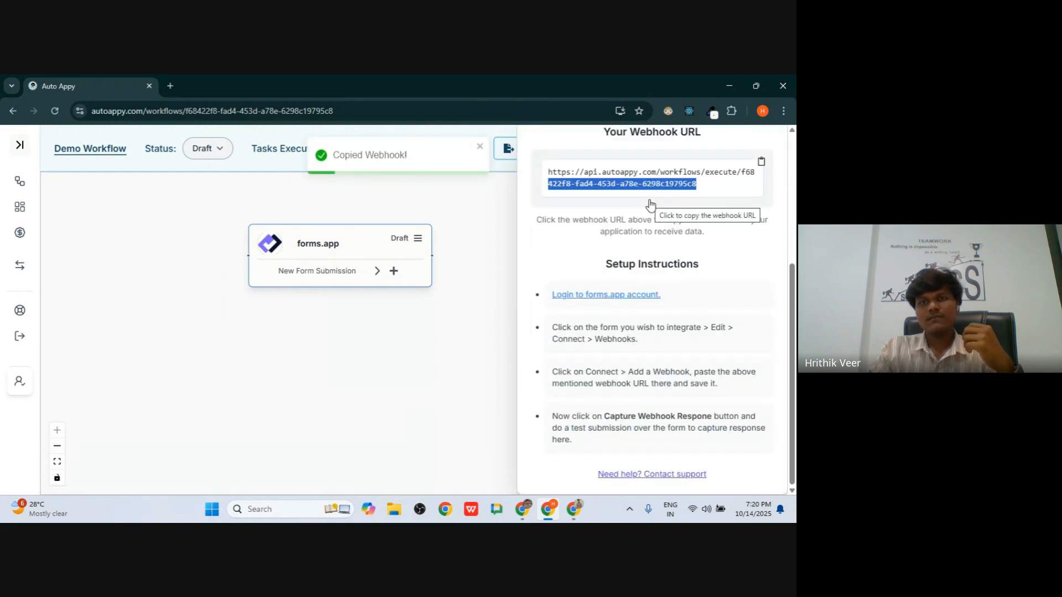
{"action": "scroll", "coordinate": [652, 204], "scroll_direction": "up", "scroll_amount": 2}
{"action": "scroll", "coordinate": [651, 205], "scroll_direction": "down", "scroll_amount": 2}
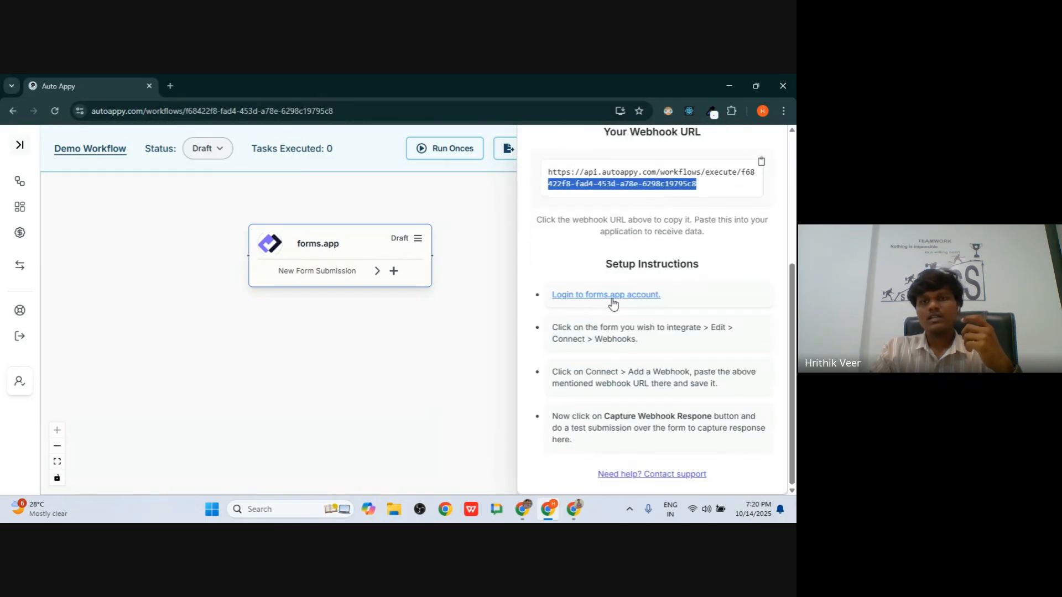
{"action": "right_click", "coordinate": [613, 300]}
{"action": "left_click", "coordinate": [621, 305]}
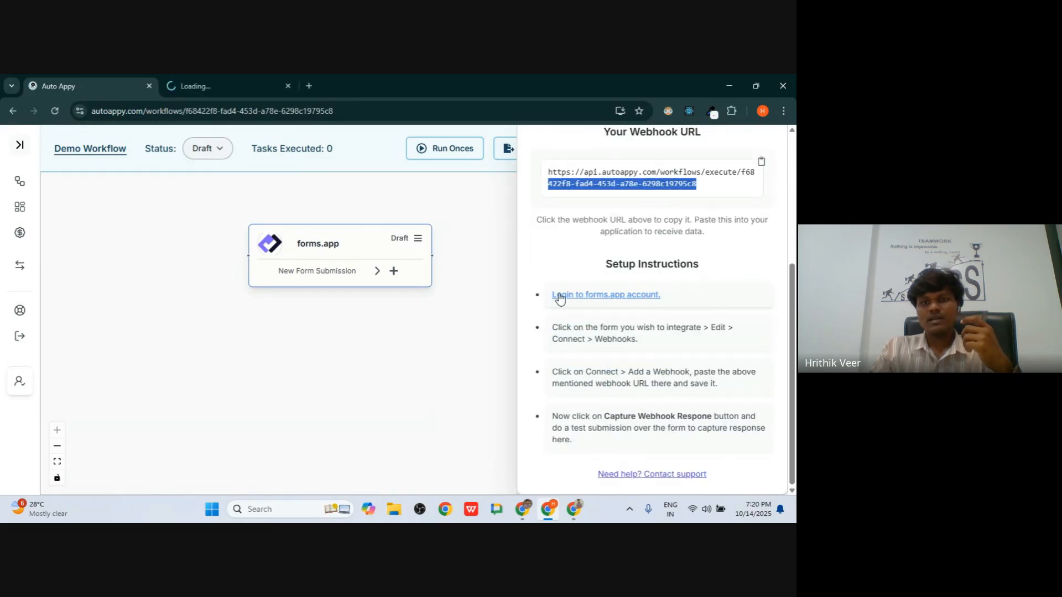
{"action": "left_click", "coordinate": [227, 90]}
- Sign in to forms.app with the suggested Google account
{"action": "left_click", "coordinate": [227, 110]}
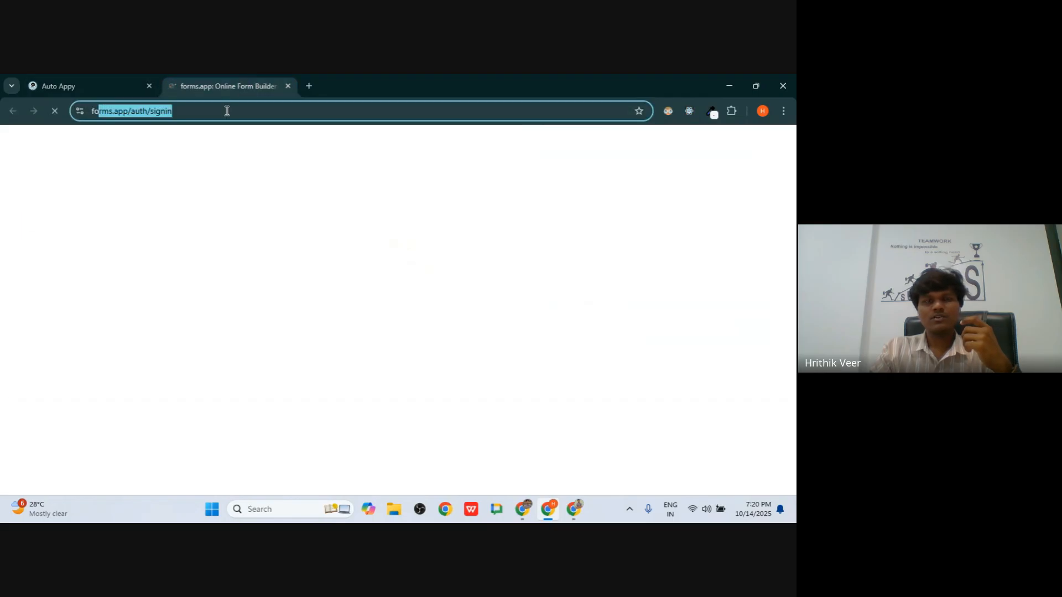
{"action": "left_click_drag", "start_coordinate": [126, 111], "coordinate": [162, 115]}
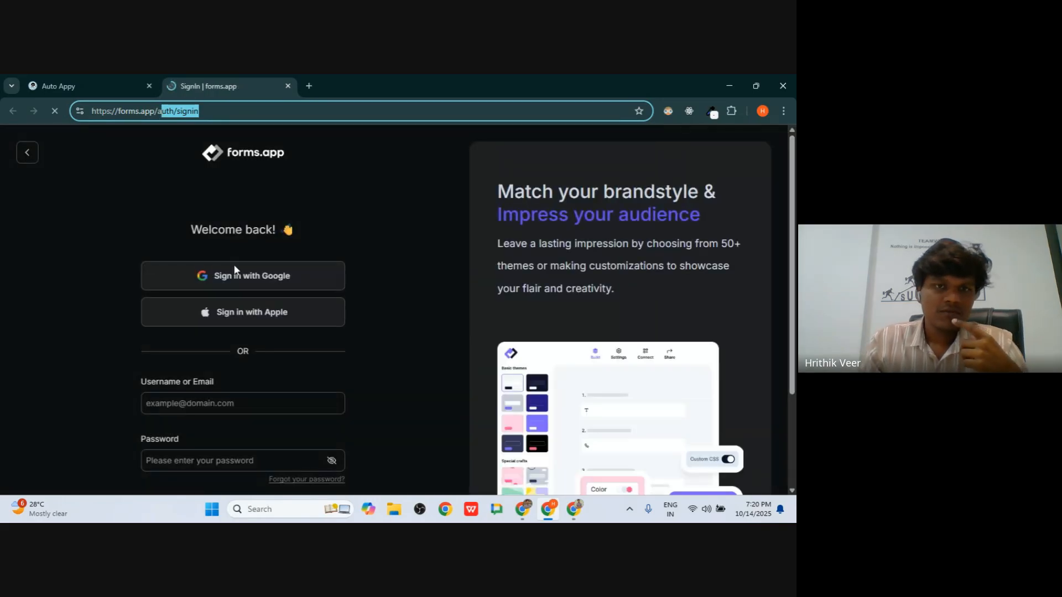
{"action": "left_click", "coordinate": [237, 277]}
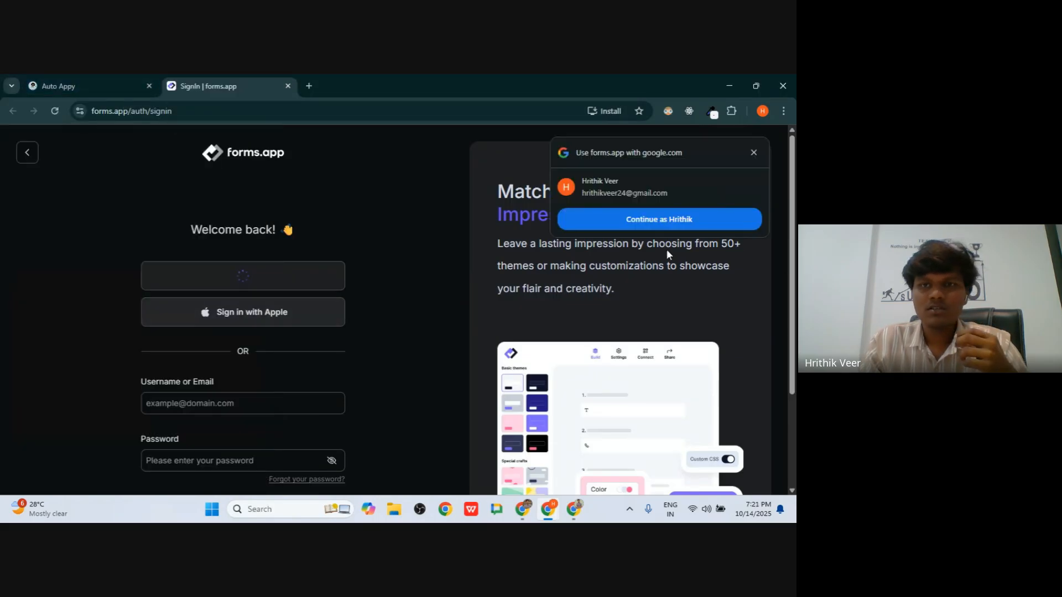
{"action": "left_click", "coordinate": [718, 220]}
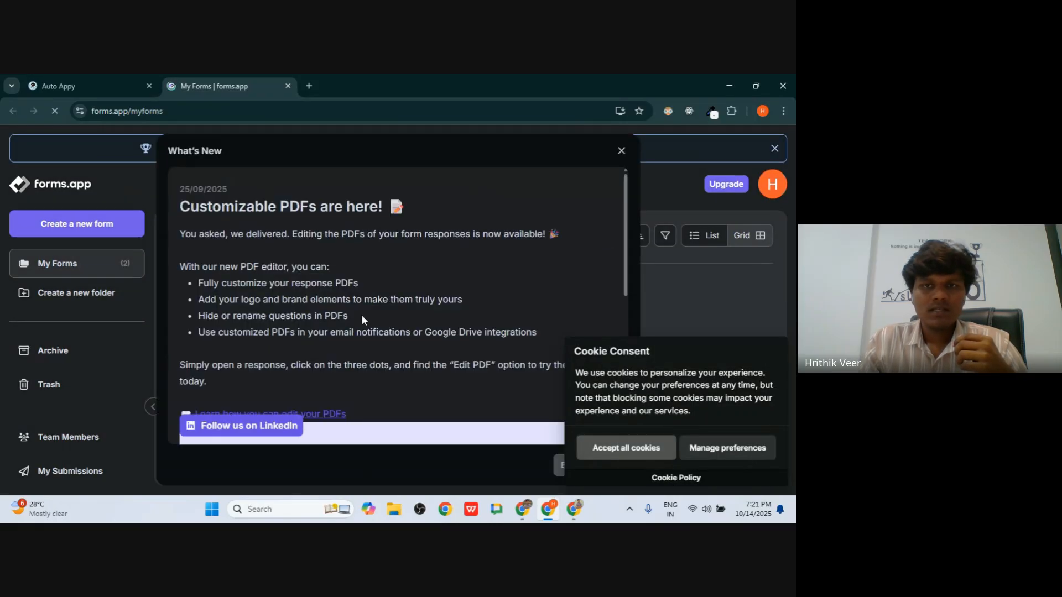
- Dismiss the What's New and Special offer pop-ups and open the Bakery Order Form for editing
{"action": "left_click", "coordinate": [621, 150]}
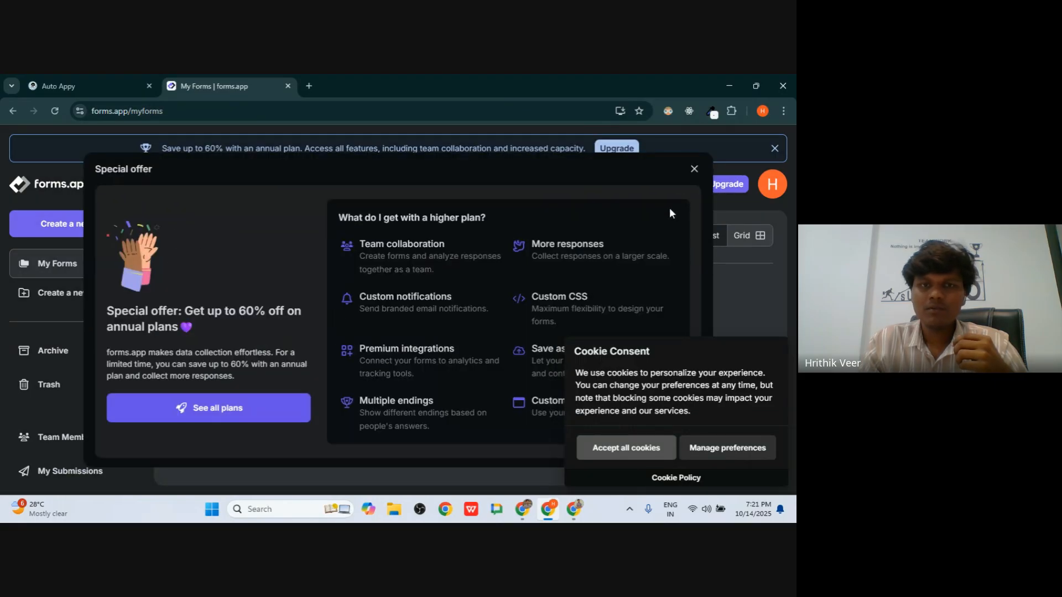
{"action": "left_click", "coordinate": [693, 171]}
{"action": "right_click", "coordinate": [372, 320]}
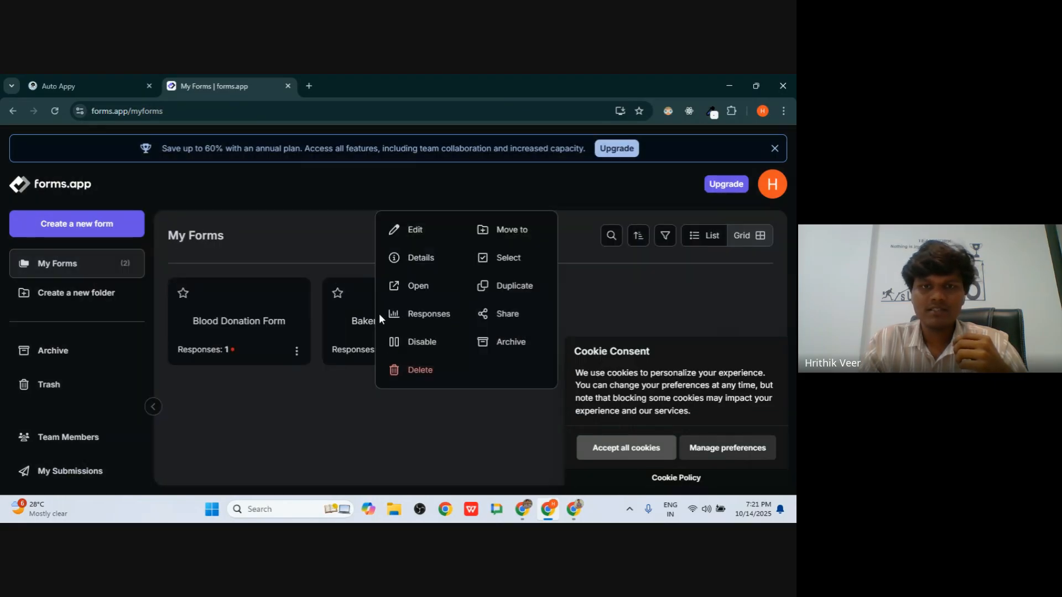
{"action": "left_click", "coordinate": [411, 231]}
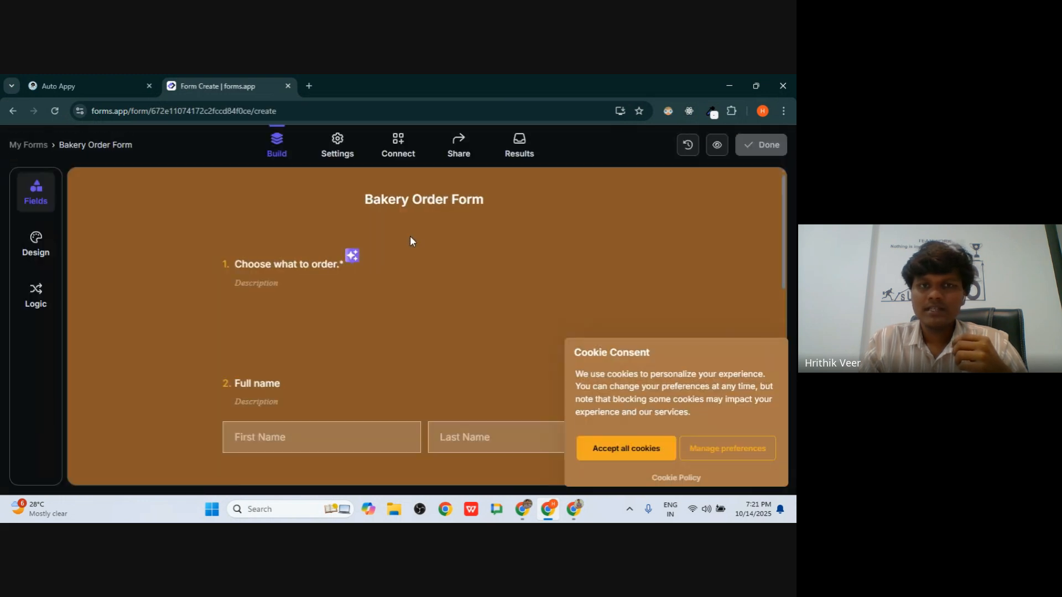
- Look over the Bakery Order Form's fields in the builder, then go back to the Auto Appy workflow
{"action": "scroll", "coordinate": [408, 308], "scroll_direction": "down", "scroll_amount": 3}
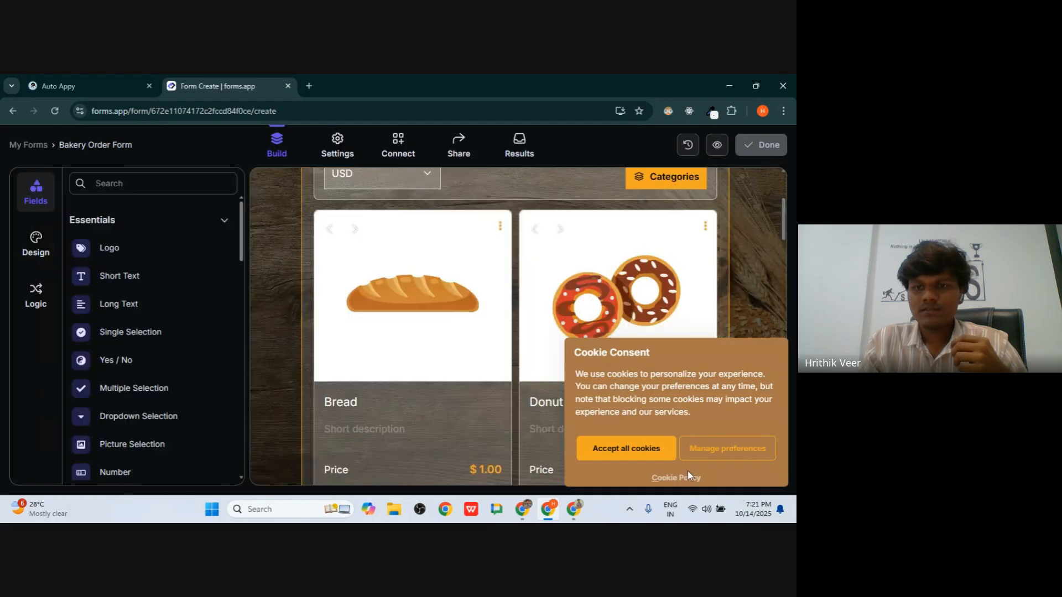
{"action": "scroll", "coordinate": [497, 218], "scroll_direction": "down", "scroll_amount": 4}
{"action": "scroll", "coordinate": [498, 215], "scroll_direction": "up", "scroll_amount": 7}
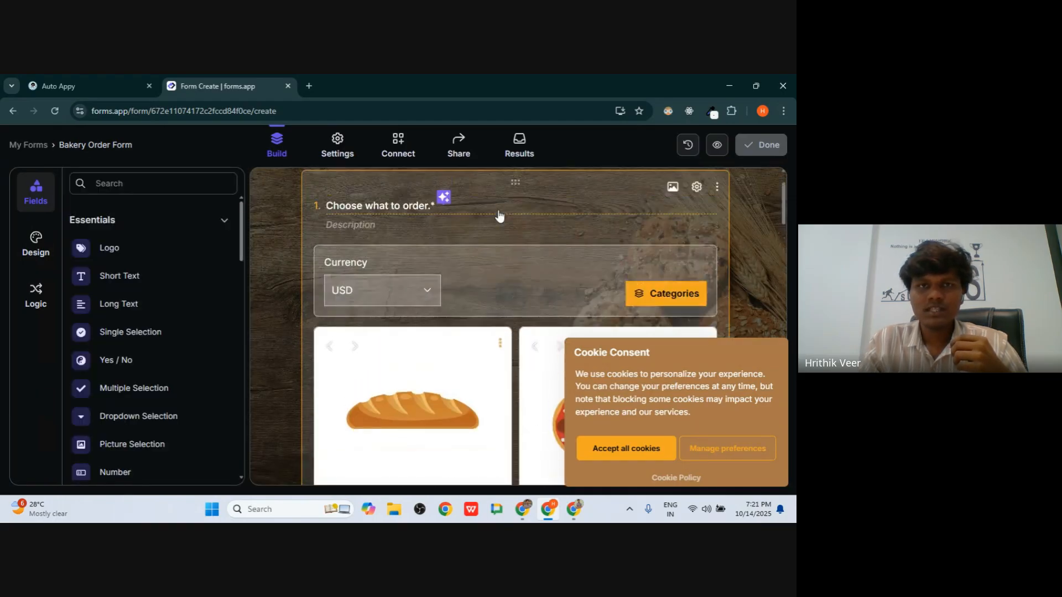
{"action": "scroll", "coordinate": [499, 215], "scroll_direction": "down", "scroll_amount": 15}
{"action": "scroll", "coordinate": [499, 216], "scroll_direction": "down", "scroll_amount": 15}
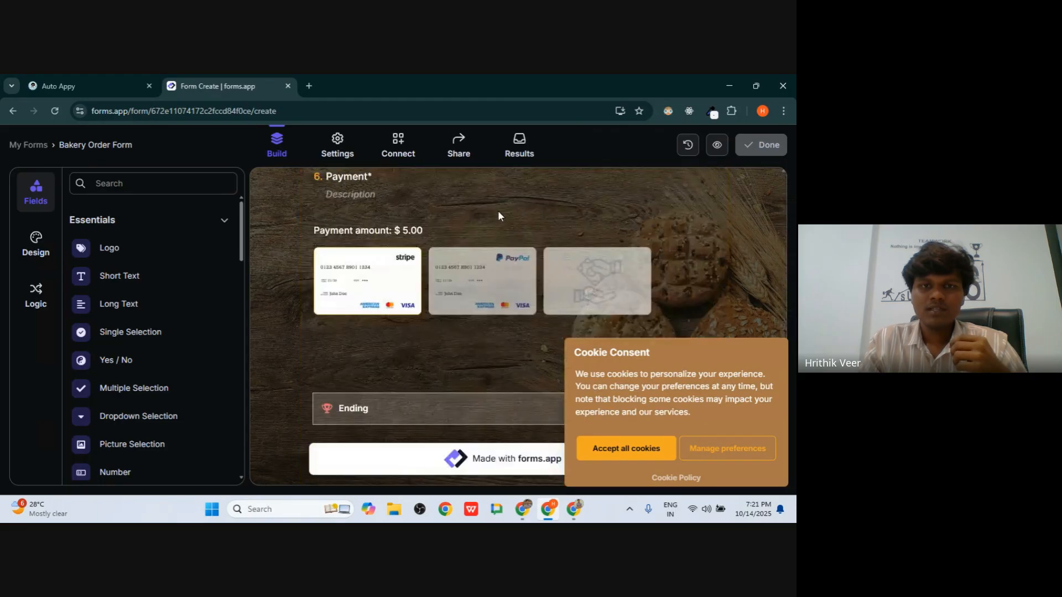
{"action": "scroll", "coordinate": [499, 215], "scroll_direction": "up", "scroll_amount": 12}
{"action": "scroll", "coordinate": [498, 213], "scroll_direction": "up", "scroll_amount": 10}
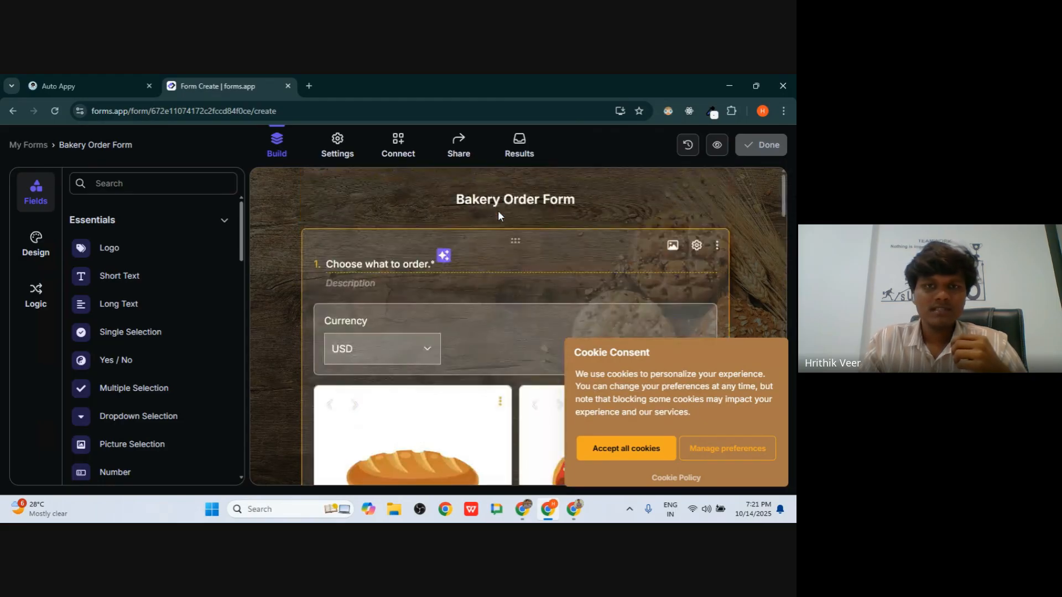
{"action": "scroll", "coordinate": [498, 213], "scroll_direction": "down", "scroll_amount": 9}
{"action": "scroll", "coordinate": [499, 222], "scroll_direction": "down", "scroll_amount": 6}
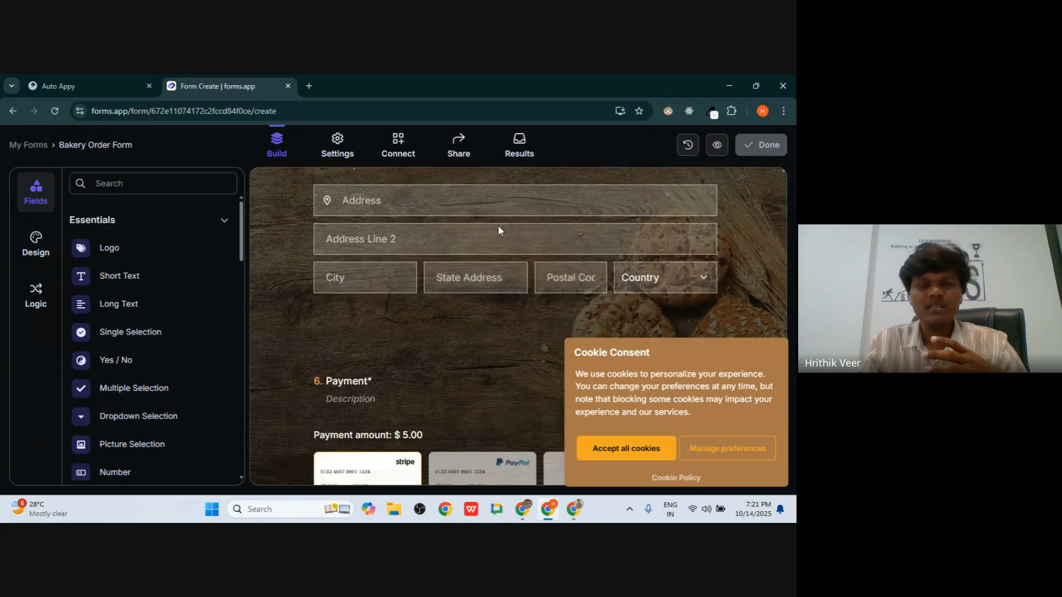
{"action": "left_click", "coordinate": [140, 78]}
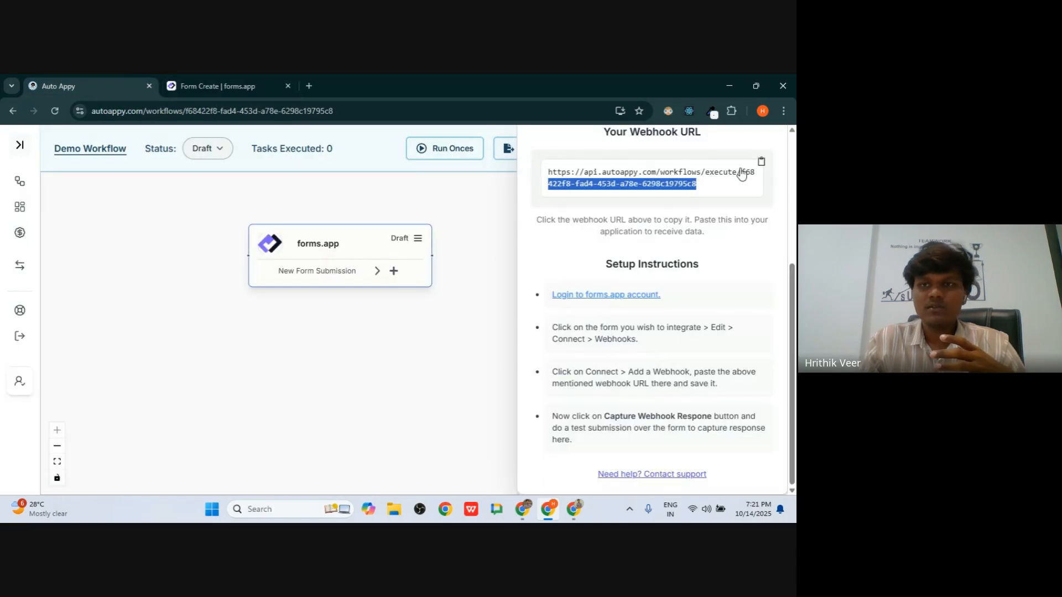
- Move the forms.app trigger to the lower left on the Auto Appy canvas
{"action": "scroll", "coordinate": [765, 161], "scroll_direction": "up", "scroll_amount": 4}
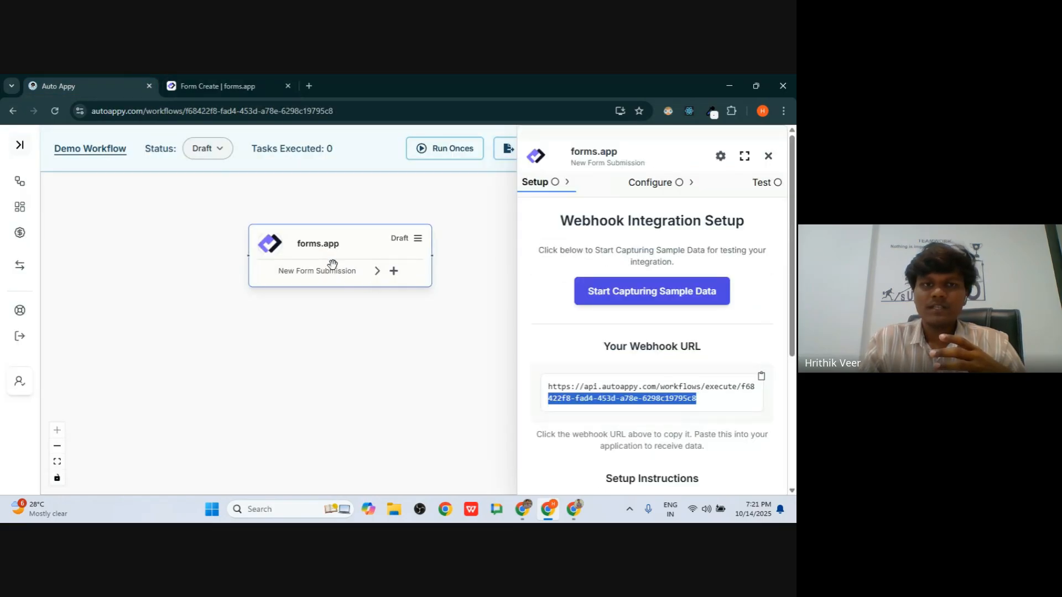
{"action": "left_click_drag", "start_coordinate": [332, 264], "coordinate": [260, 314]}
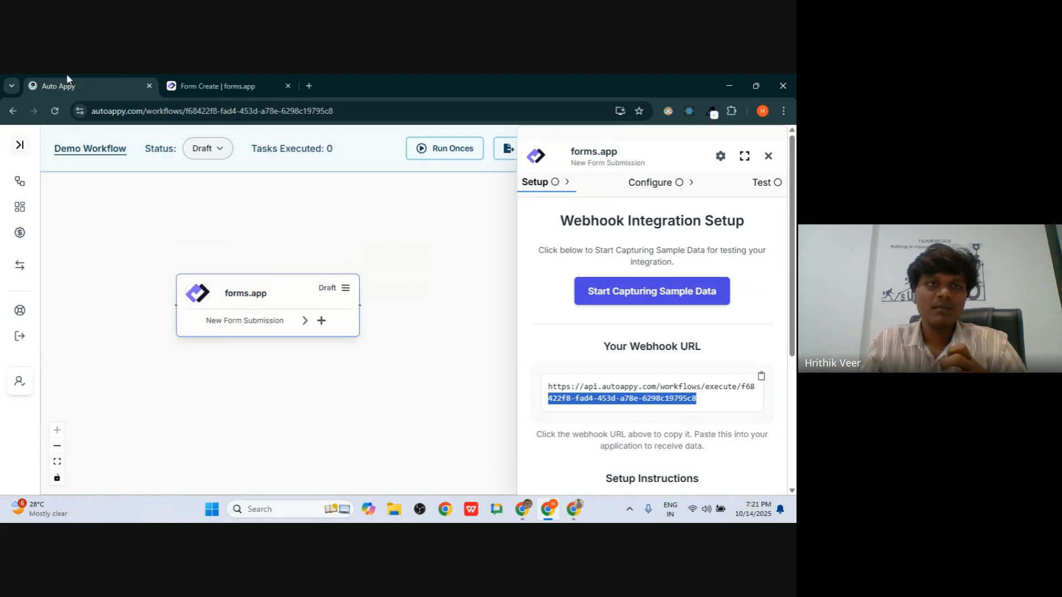
{"action": "left_click", "coordinate": [187, 75]}
{"action": "scroll", "coordinate": [366, 386], "scroll_direction": "up", "scroll_amount": 15}
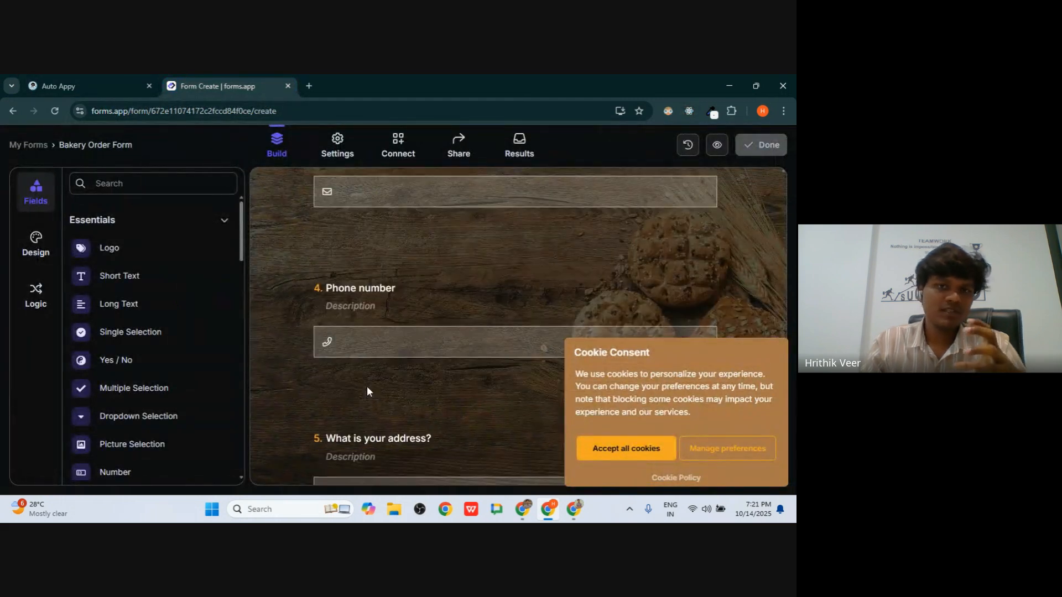
{"action": "scroll", "coordinate": [367, 386], "scroll_direction": "up", "scroll_amount": 8}
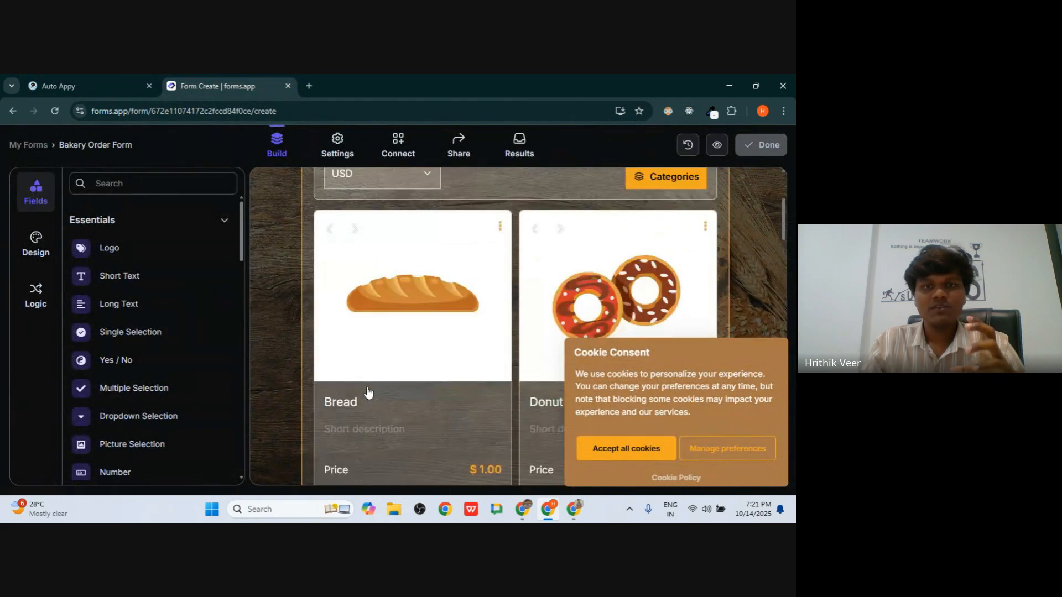
{"action": "left_click", "coordinate": [125, 81]}
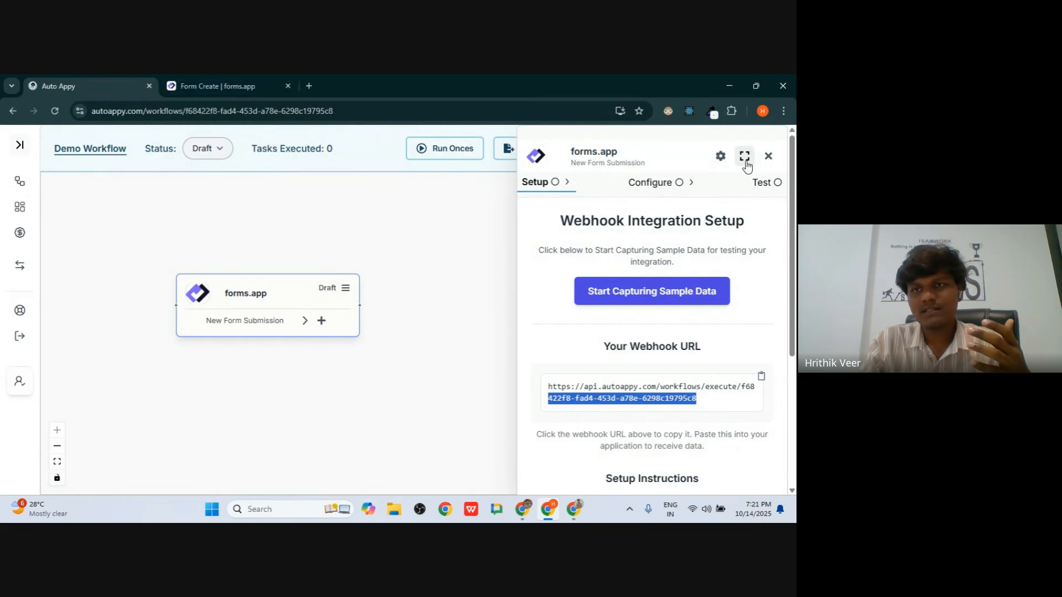
- Copy the workflow's webhook URL and open the Bakery Order Form's integrations page in forms.app
{"action": "left_click", "coordinate": [233, 80]}
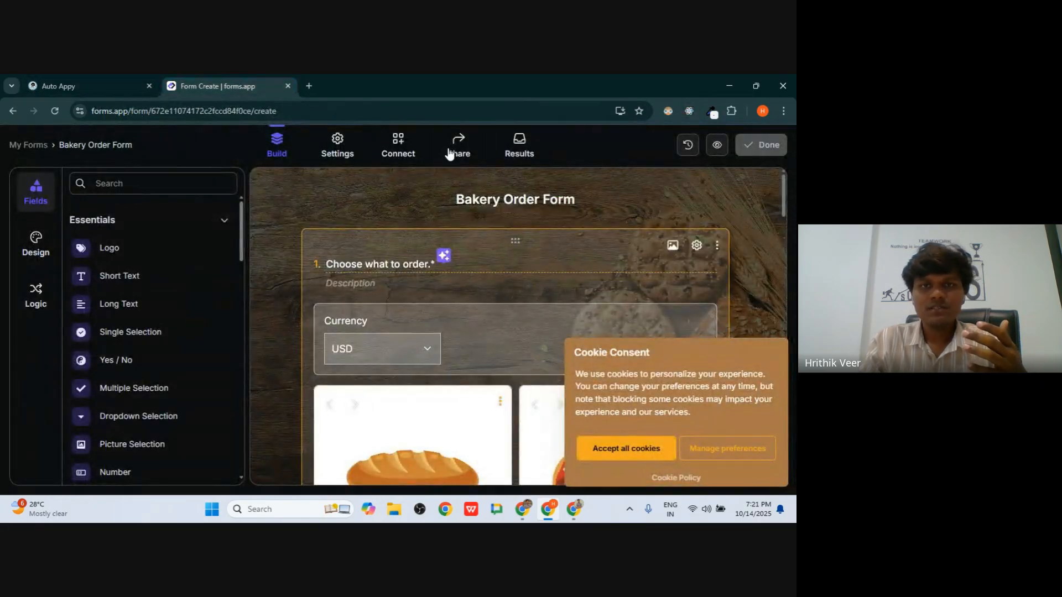
{"action": "left_click", "coordinate": [114, 85]}
{"action": "left_click", "coordinate": [209, 81]}
{"action": "left_click", "coordinate": [35, 83]}
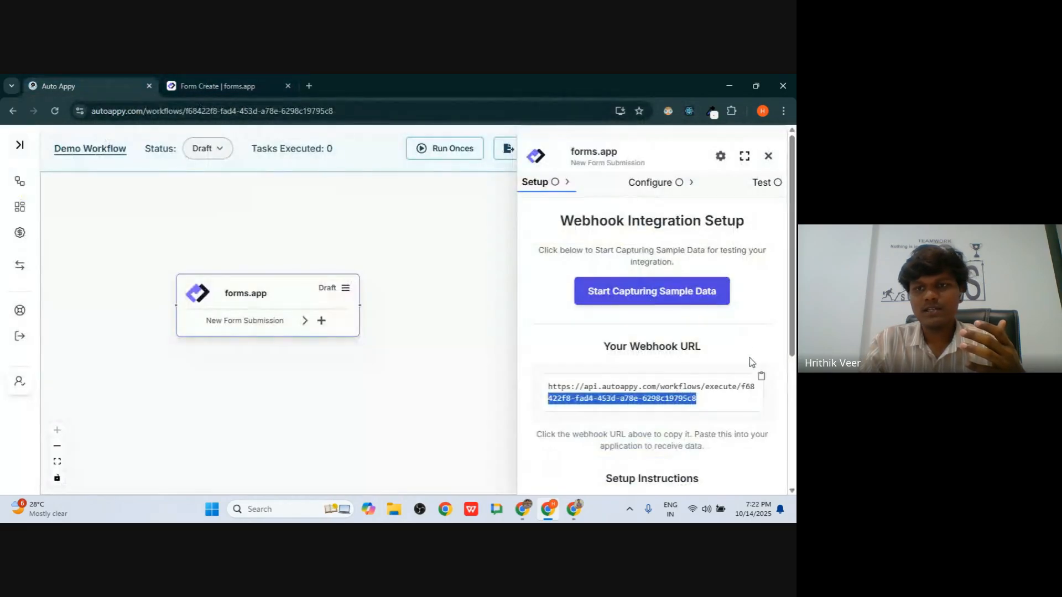
{"action": "left_click", "coordinate": [763, 377]}
{"action": "left_click", "coordinate": [763, 377]}
{"action": "left_click", "coordinate": [252, 75]}
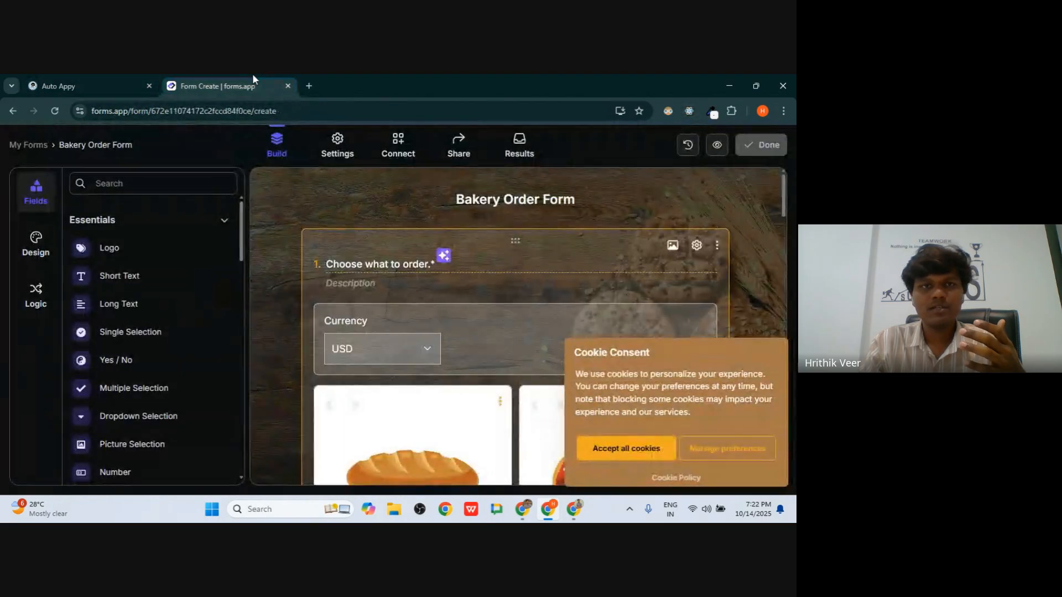
{"action": "left_click", "coordinate": [393, 152]}
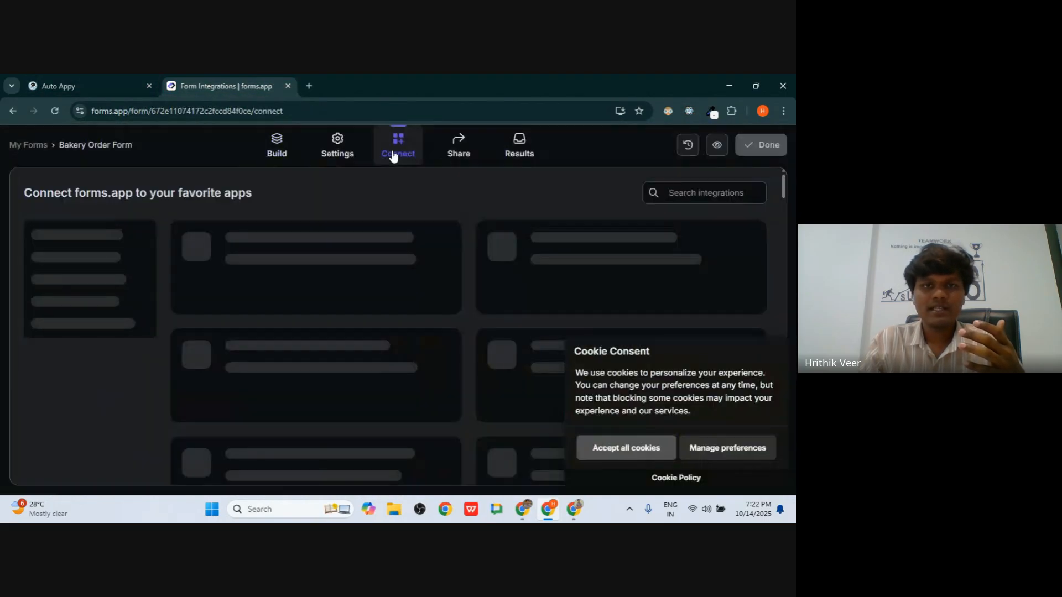
- Search integrations for 'web' and delete the form's old webhook
{"action": "left_click", "coordinate": [687, 192]}
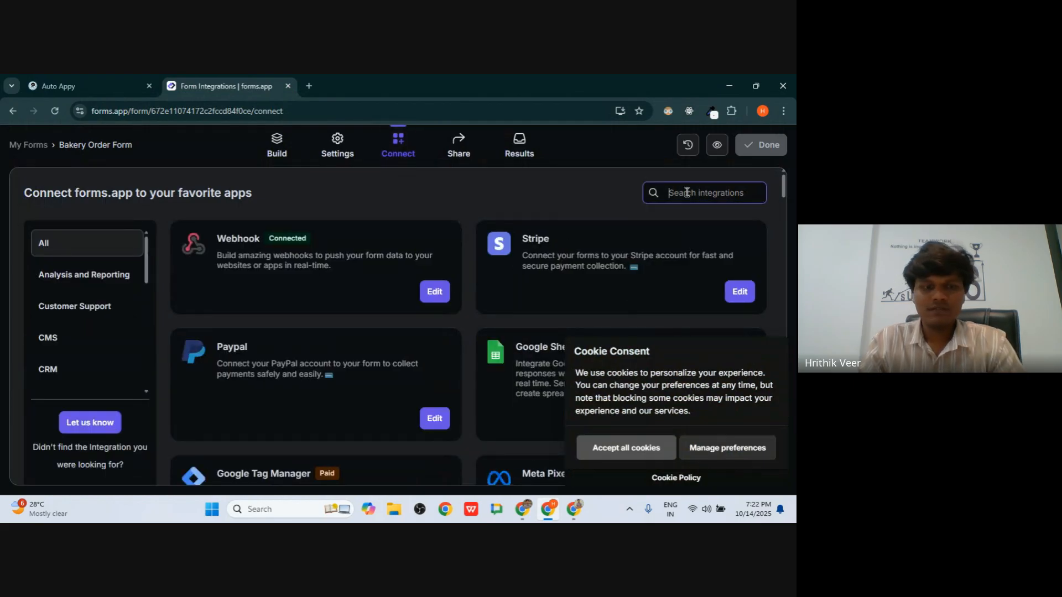
{"action": "type", "text": "web"}
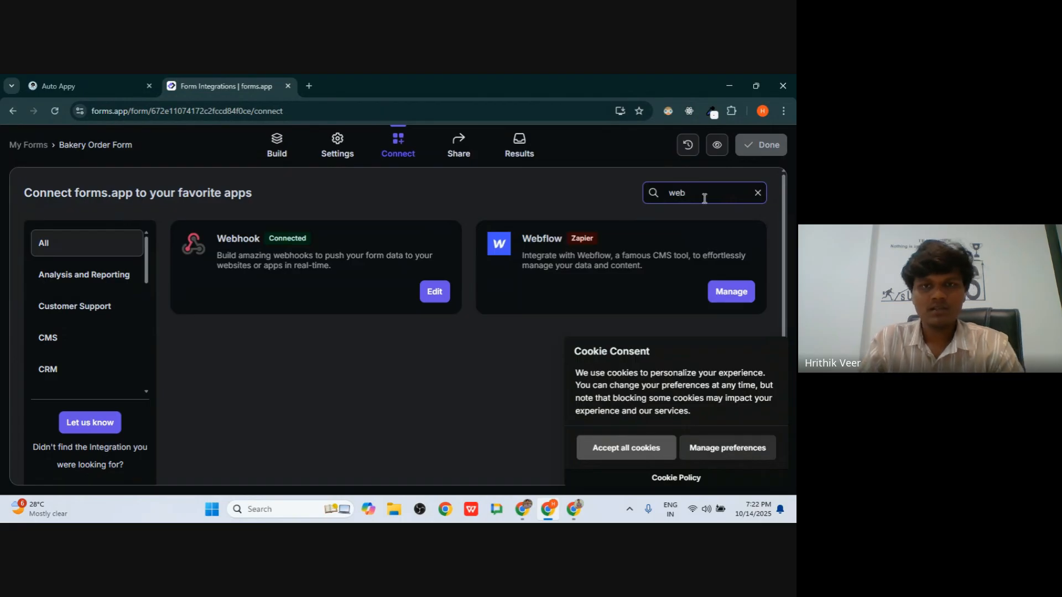
{"action": "left_click", "coordinate": [434, 292]}
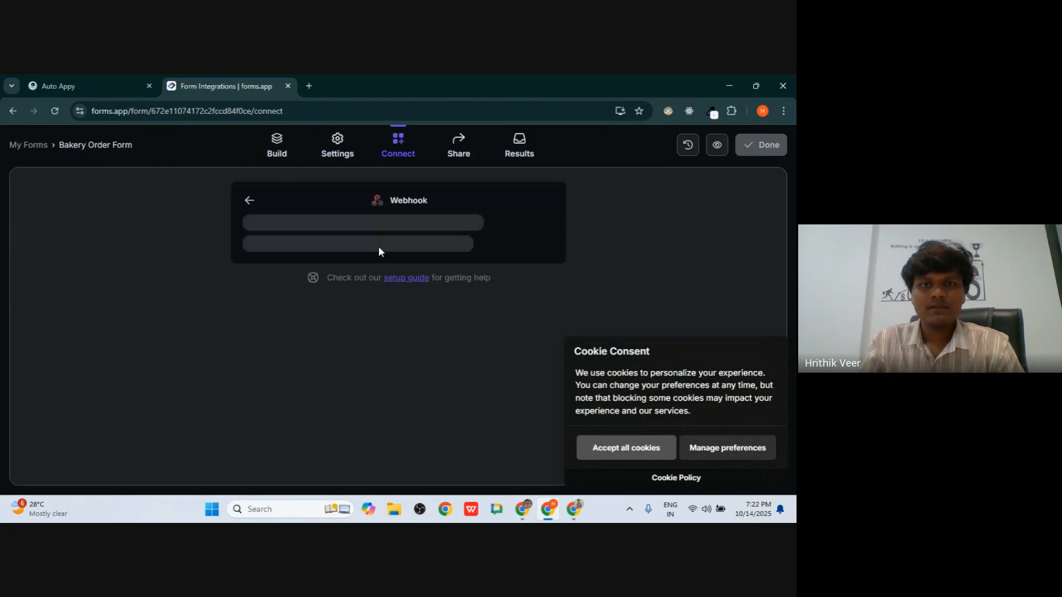
{"action": "left_click", "coordinate": [547, 267]}
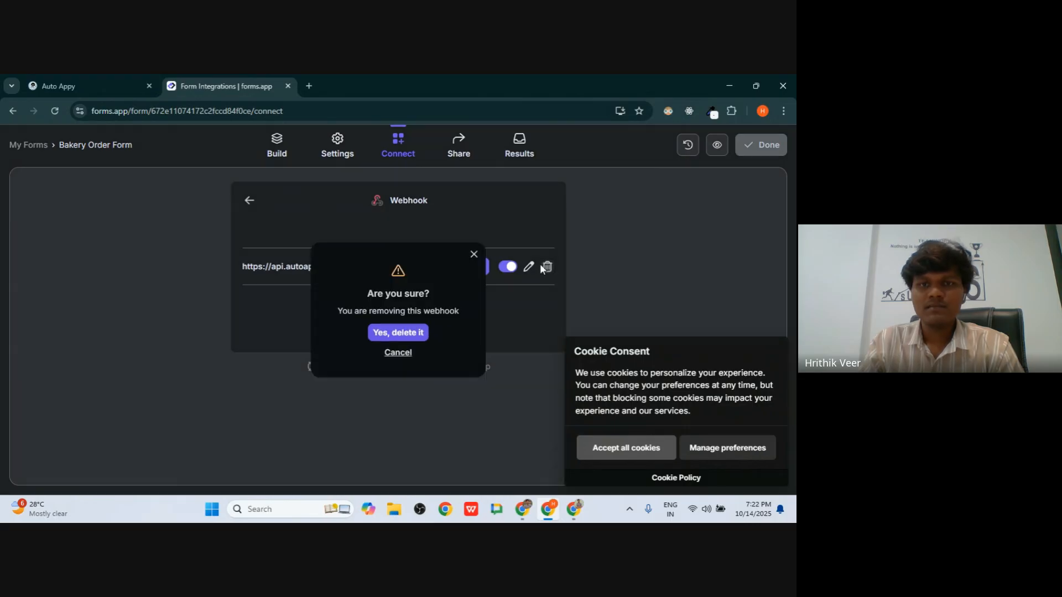
{"action": "left_click", "coordinate": [412, 335]}
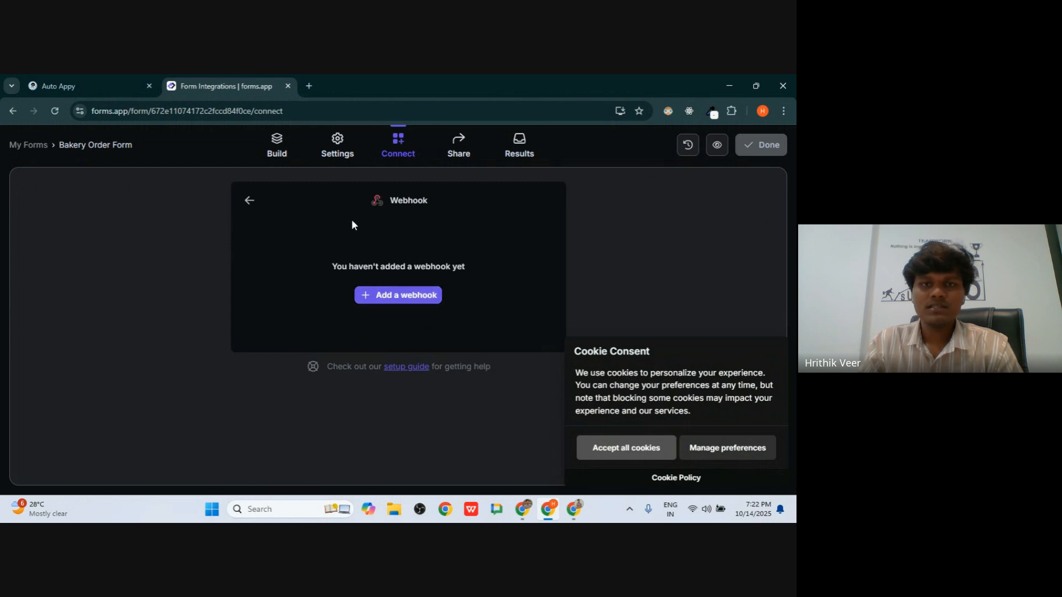
{"action": "left_click_drag", "start_coordinate": [352, 225], "coordinate": [450, 267]}
{"action": "left_click", "coordinate": [417, 205]}
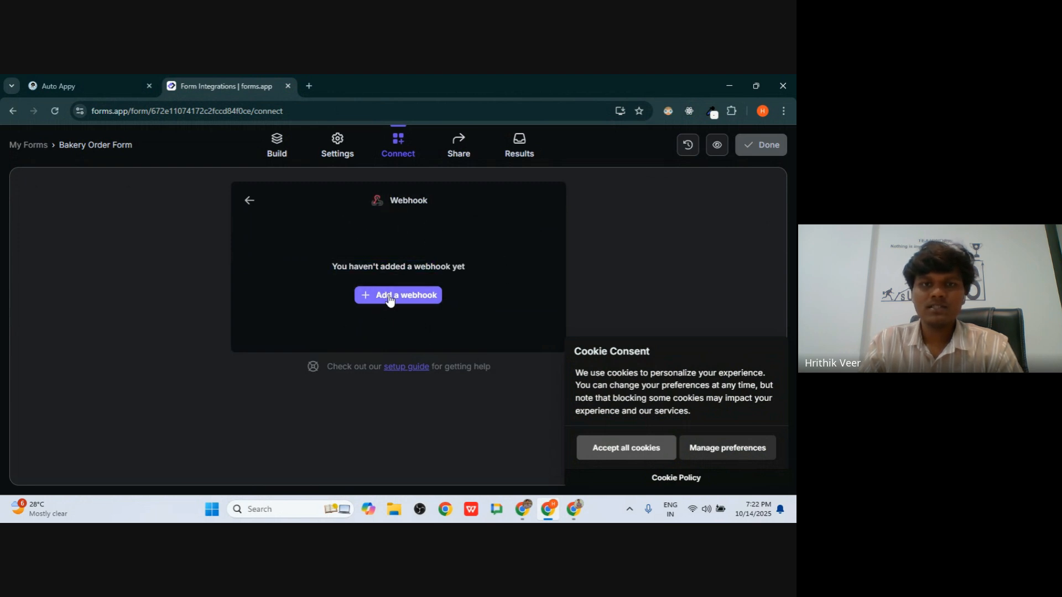
- Add a new webhook with the pasted Auto Appy URL and save it
{"action": "left_click", "coordinate": [371, 302]}
{"action": "left_click", "coordinate": [340, 292]}
{"action": "key", "text": "ctrl+v"}
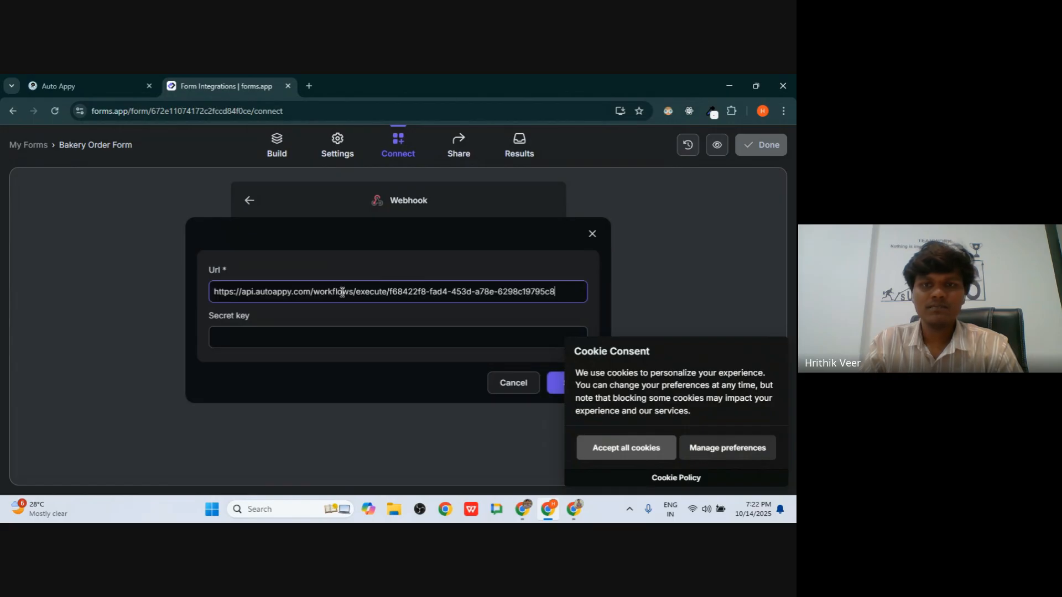
{"action": "left_click", "coordinate": [636, 459]}
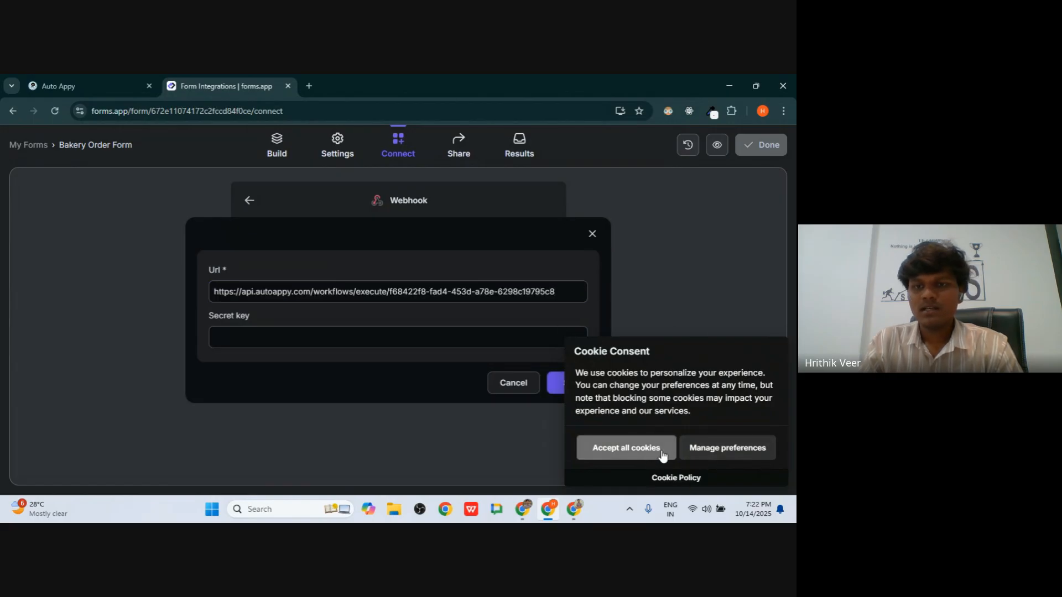
{"action": "left_click", "coordinate": [582, 389]}
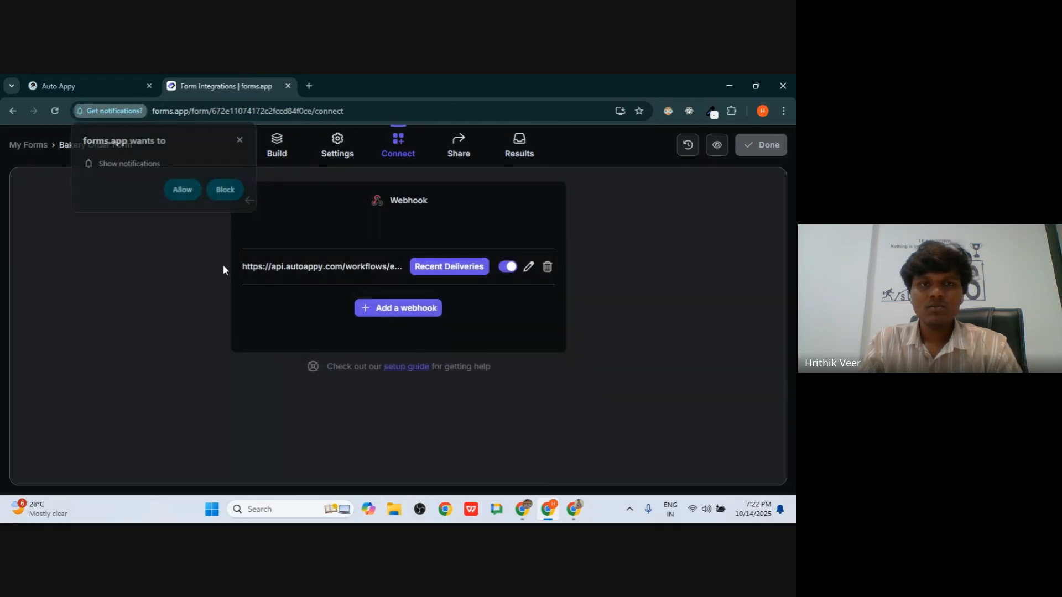
{"action": "left_click", "coordinate": [183, 191]}
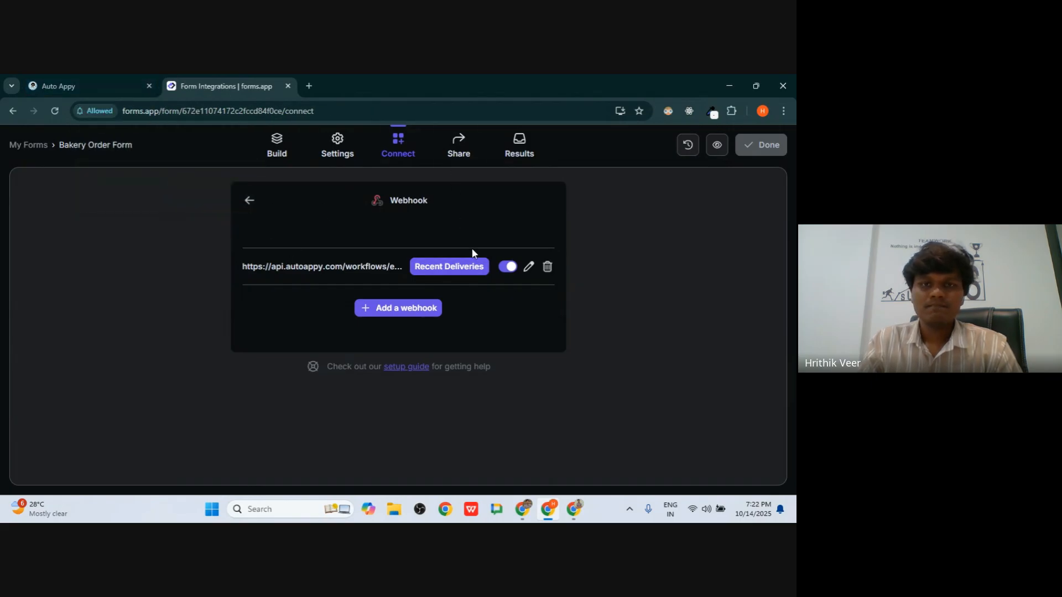
{"action": "left_click", "coordinate": [62, 76]}
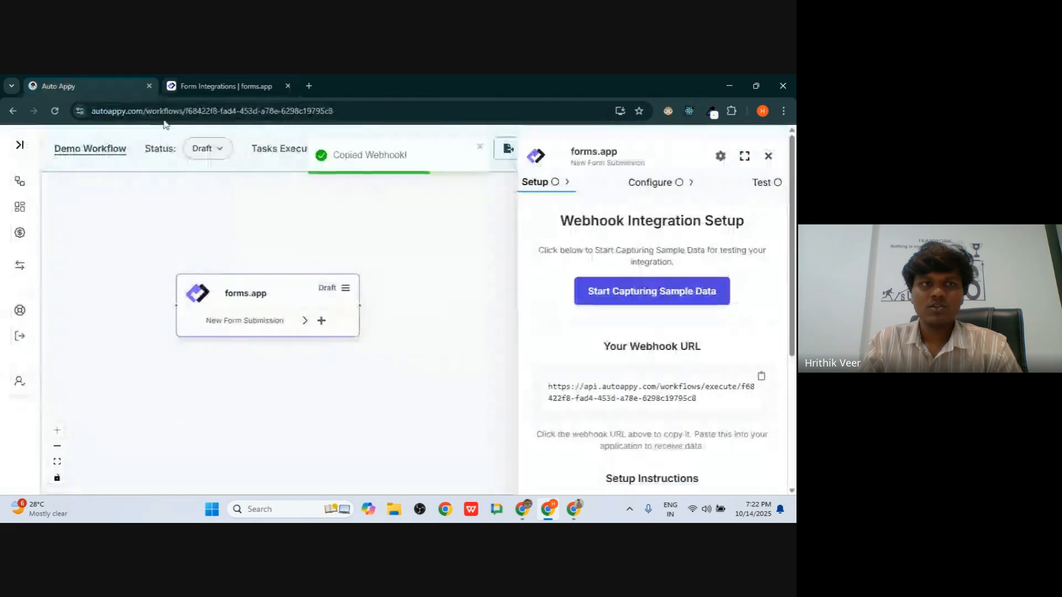
- Start capturing sample data in Auto Appy, then open the Bakery Order Form's Share page in forms.app
{"action": "left_click", "coordinate": [618, 289]}
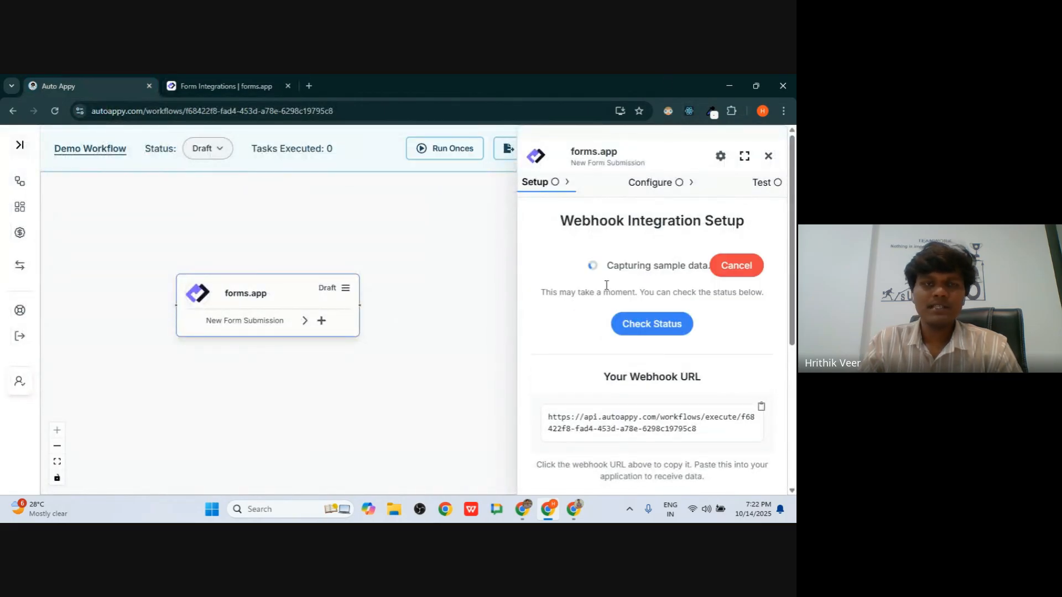
{"action": "left_click", "coordinate": [227, 85]}
{"action": "left_click", "coordinate": [121, 83]}
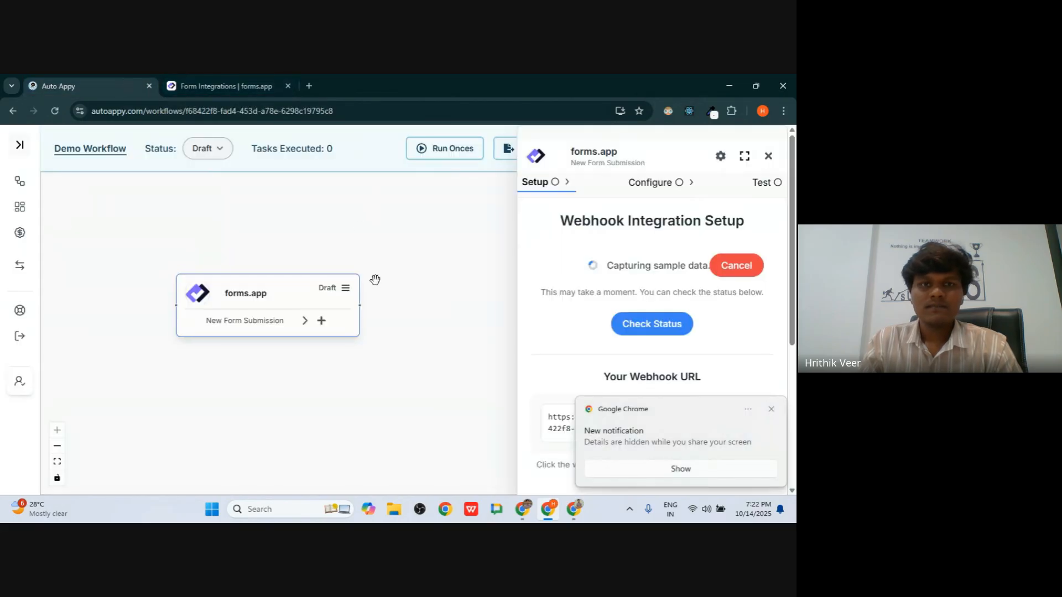
{"action": "left_click", "coordinate": [234, 84]}
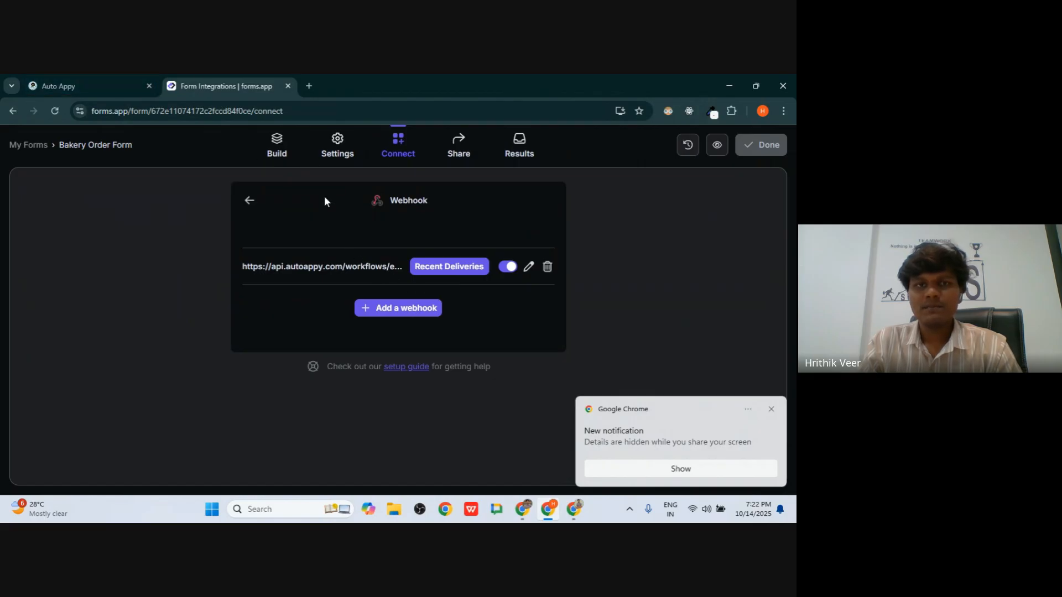
{"action": "left_click", "coordinate": [458, 158]}
- Copy the form's share link and load it in a new incognito window
{"action": "left_click", "coordinate": [489, 226]}
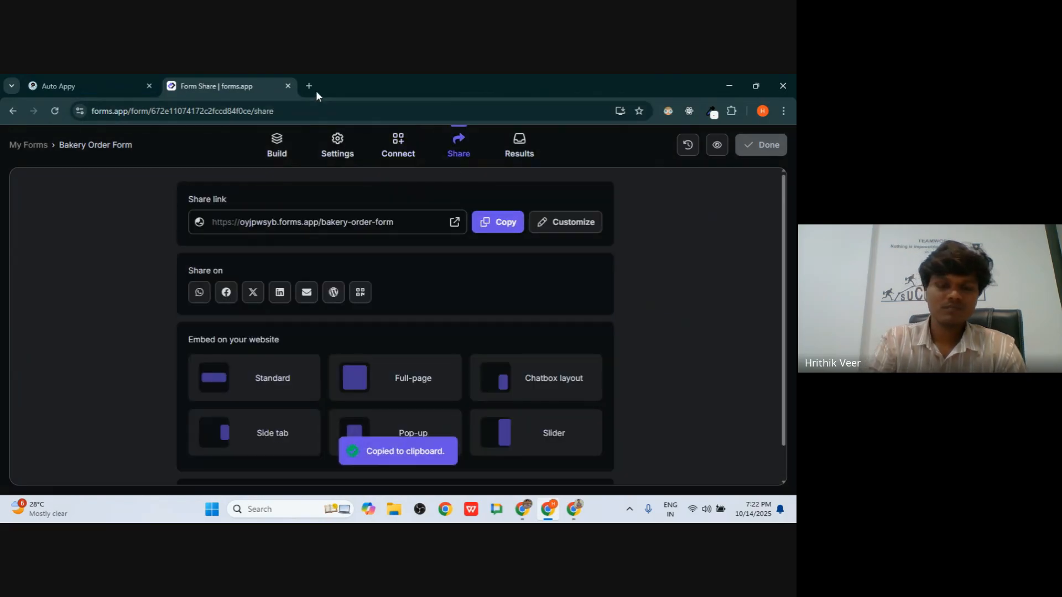
{"action": "key", "text": "ctrl+shift+n"}
{"action": "key", "text": "ctrl+v"}
{"action": "key", "text": "Return"}
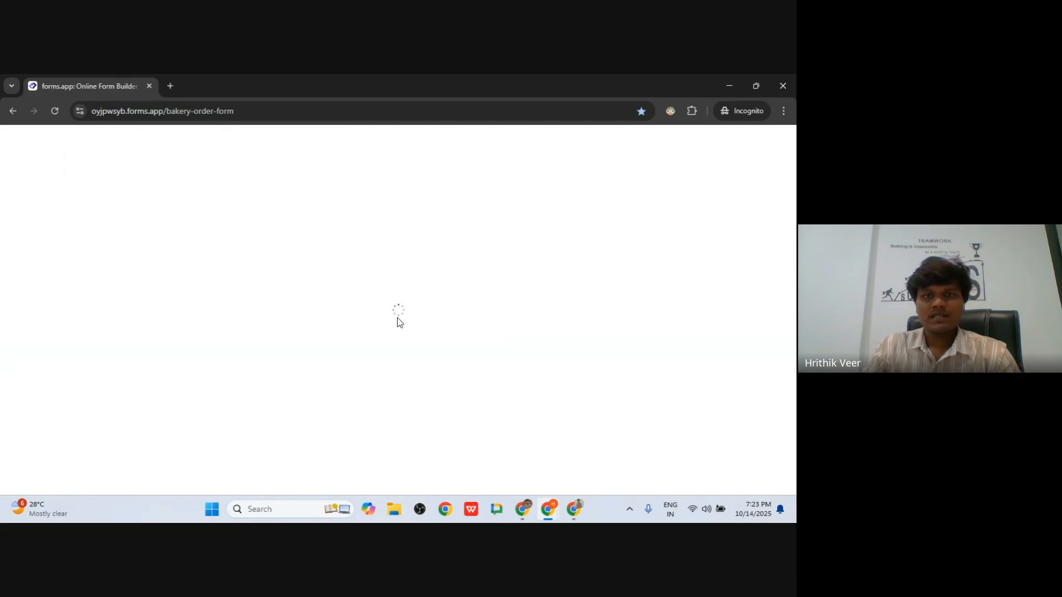
- Dismiss the error warning, reload the form and check that the basket is empty
{"action": "left_click", "coordinate": [261, 114]}
{"action": "left_click", "coordinate": [282, 115]}
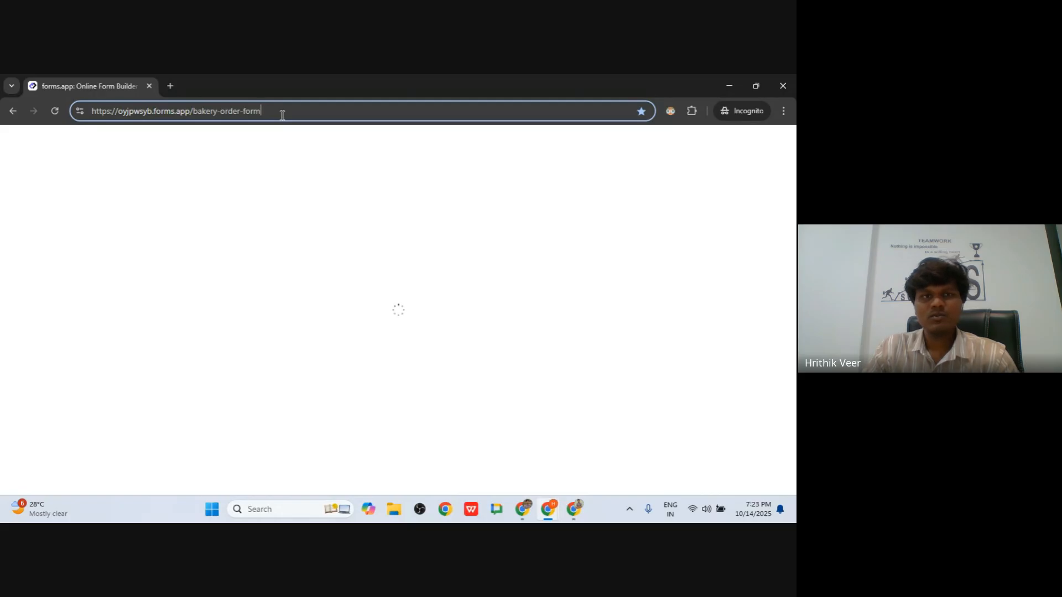
{"action": "key", "text": "alt+Tab"}
{"action": "key", "text": "alt+Tab"}
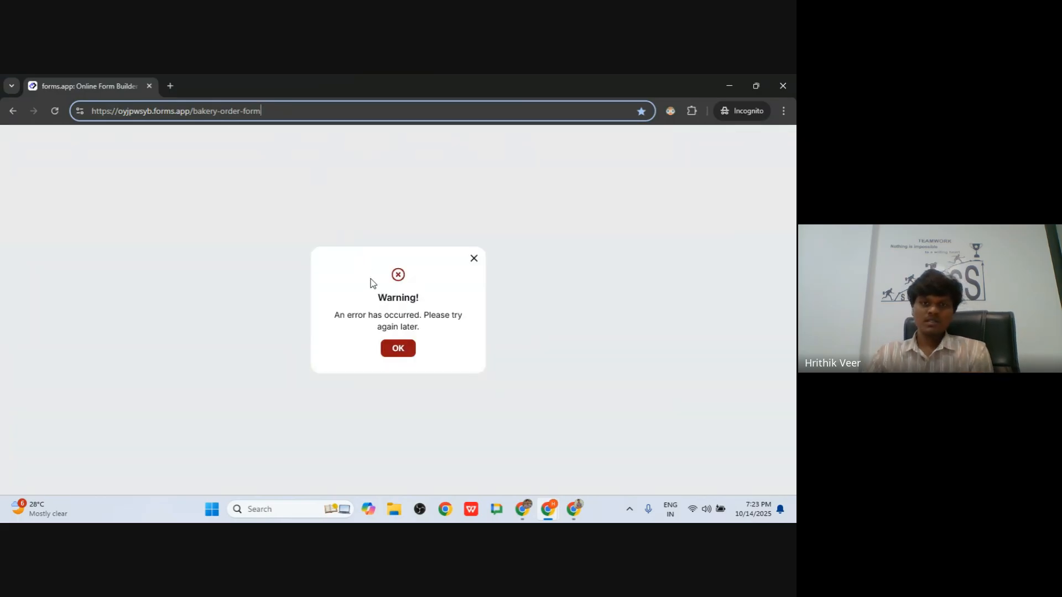
{"action": "left_click", "coordinate": [399, 350]}
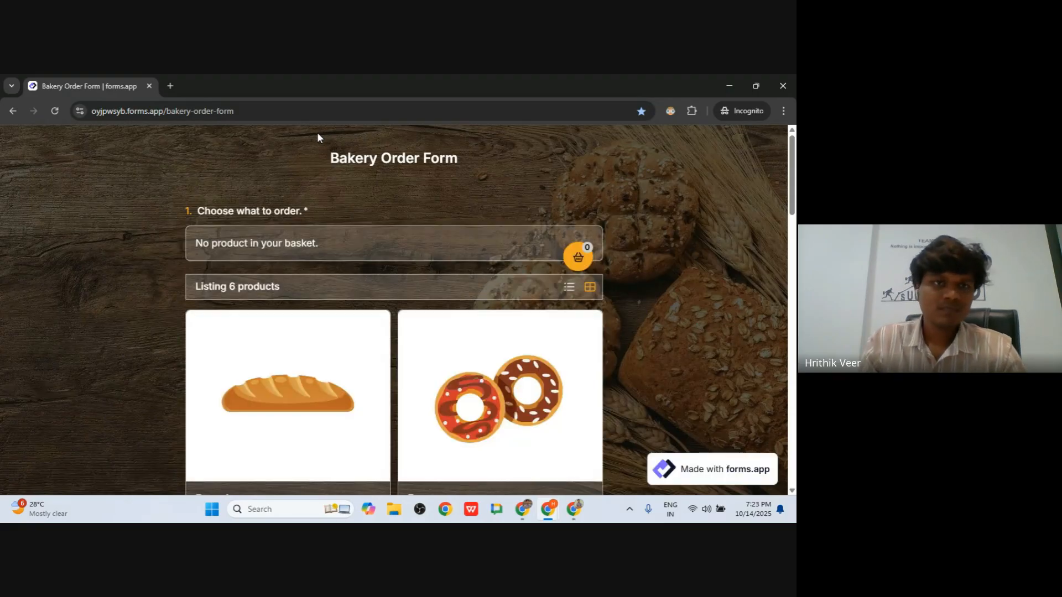
{"action": "left_click", "coordinate": [271, 239]}
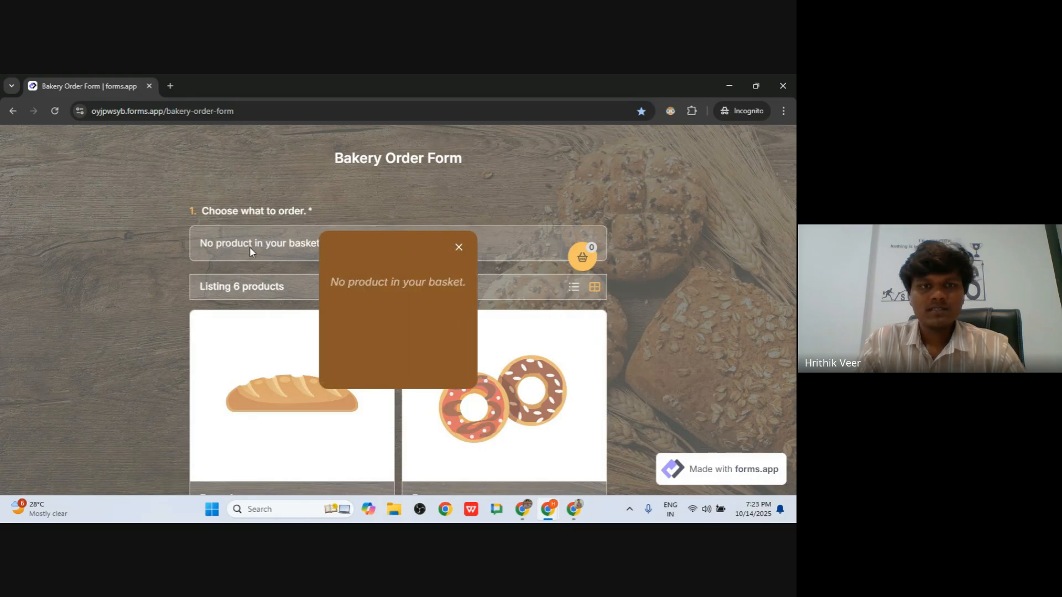
{"action": "left_click", "coordinate": [457, 247]}
- Add one Bread and one Donut to the order basket
{"action": "scroll", "coordinate": [474, 246], "scroll_direction": "down", "scroll_amount": 5}
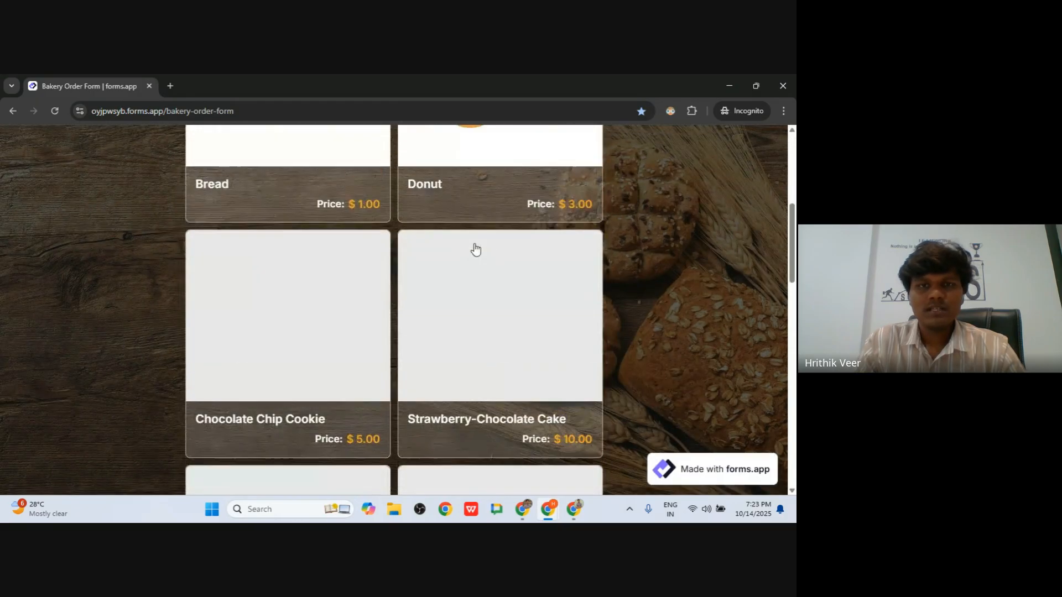
{"action": "left_click", "coordinate": [356, 242]}
{"action": "left_click", "coordinate": [555, 379]}
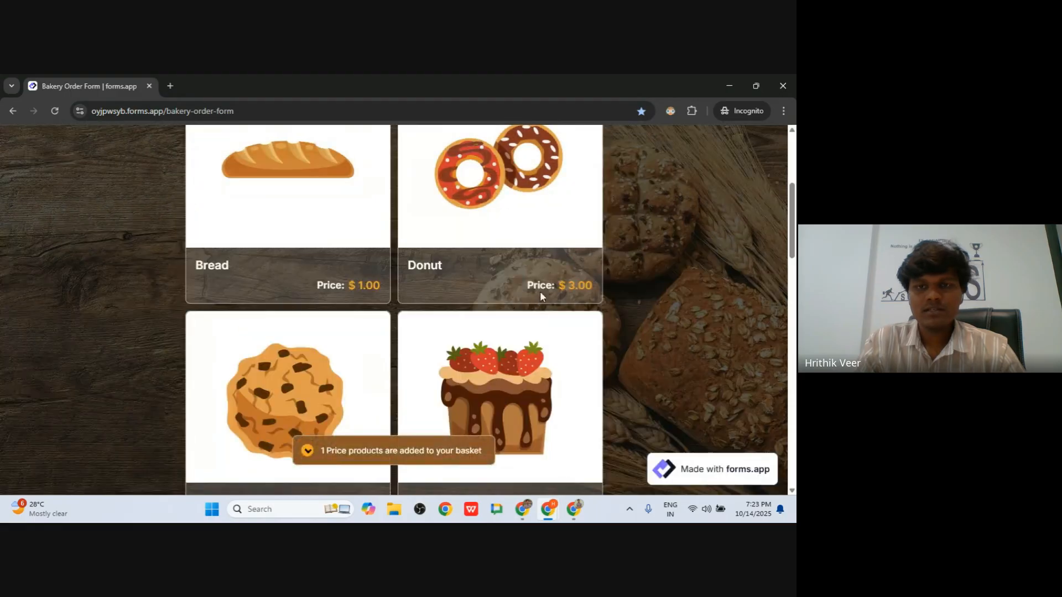
{"action": "left_click", "coordinate": [540, 291]}
{"action": "left_click", "coordinate": [555, 380]}
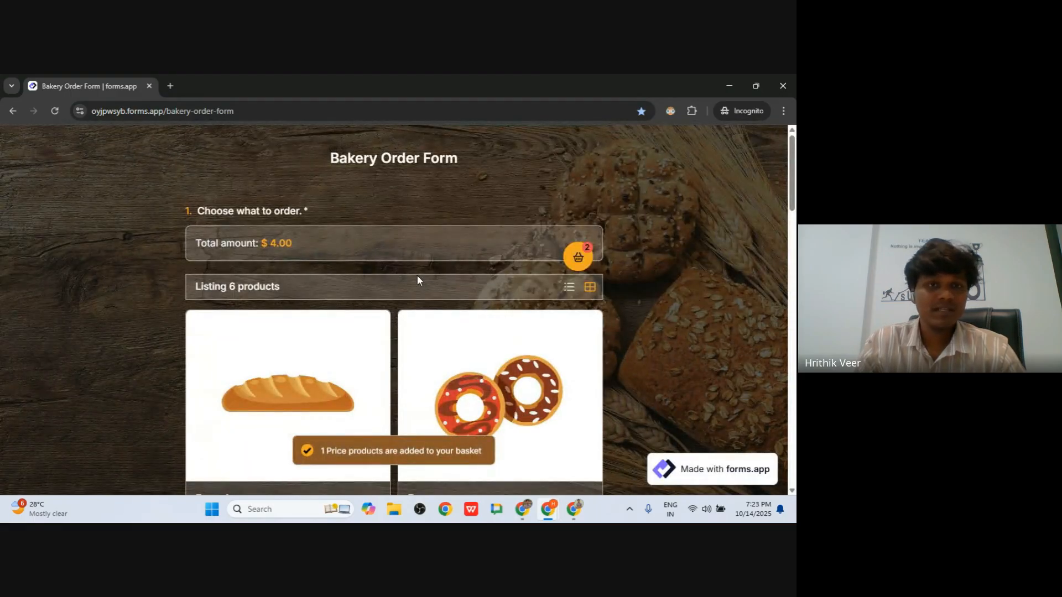
{"action": "scroll", "coordinate": [415, 276], "scroll_direction": "down", "scroll_amount": 12}
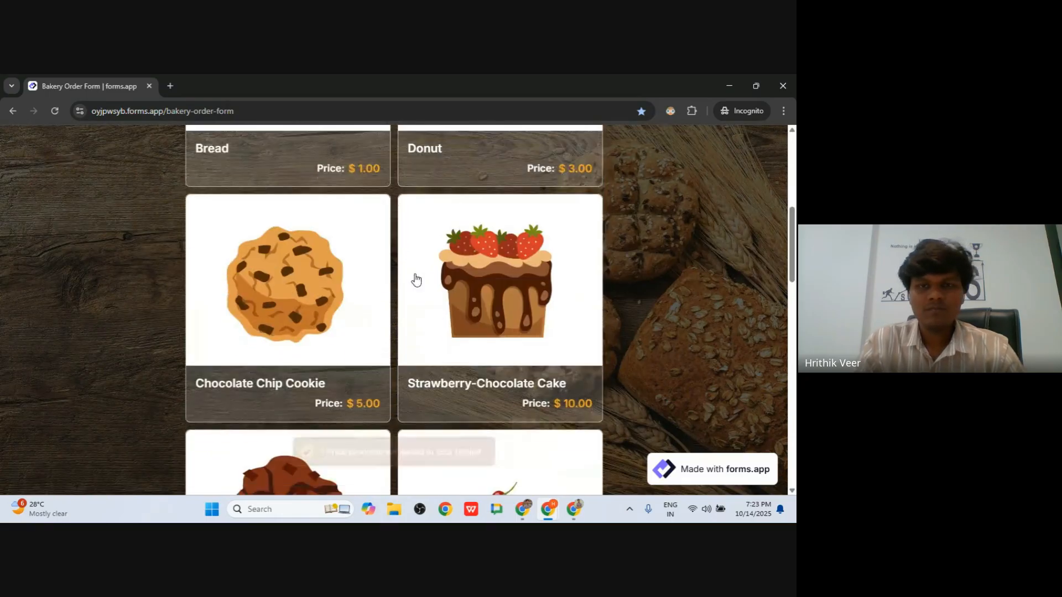
{"action": "scroll", "coordinate": [415, 279], "scroll_direction": "up", "scroll_amount": 11}
{"action": "scroll", "coordinate": [416, 283], "scroll_direction": "up", "scroll_amount": 1}
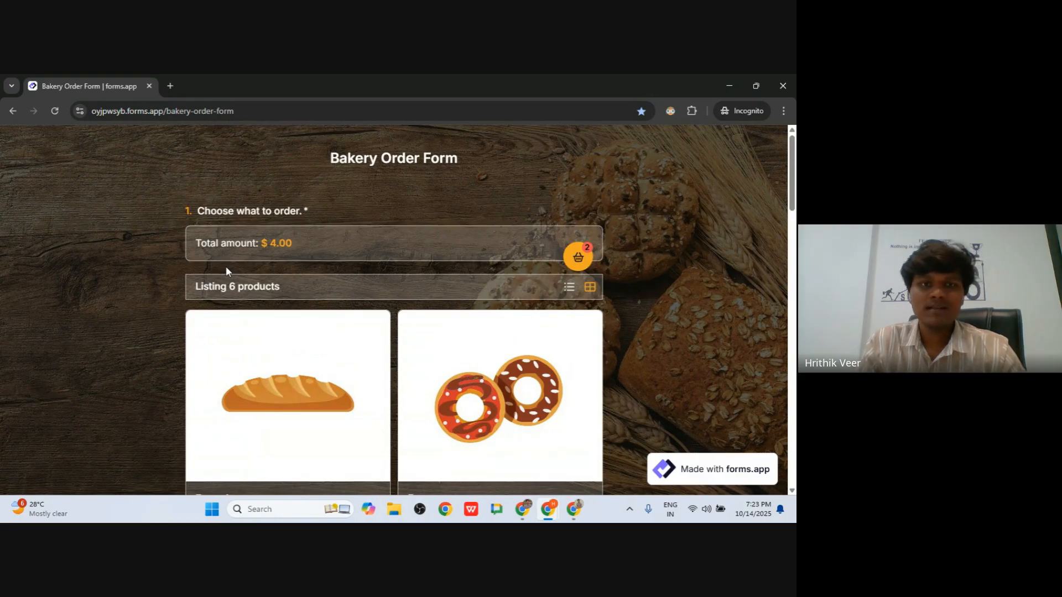
{"action": "scroll", "coordinate": [226, 270], "scroll_direction": "down", "scroll_amount": 5}
{"action": "scroll", "coordinate": [228, 274], "scroll_direction": "up", "scroll_amount": 5}
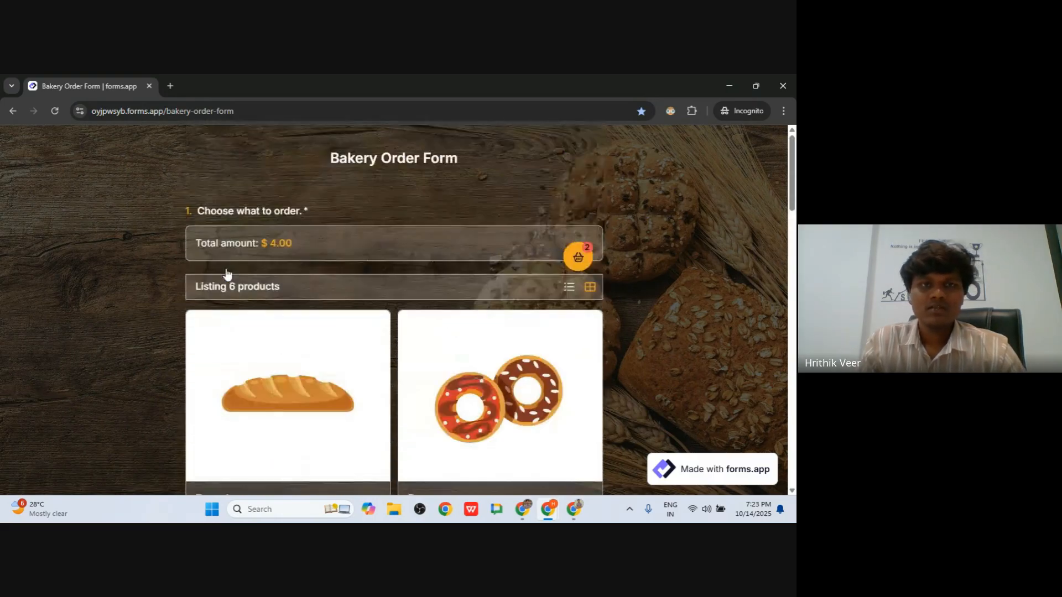
{"action": "scroll", "coordinate": [289, 313], "scroll_direction": "down", "scroll_amount": 12}
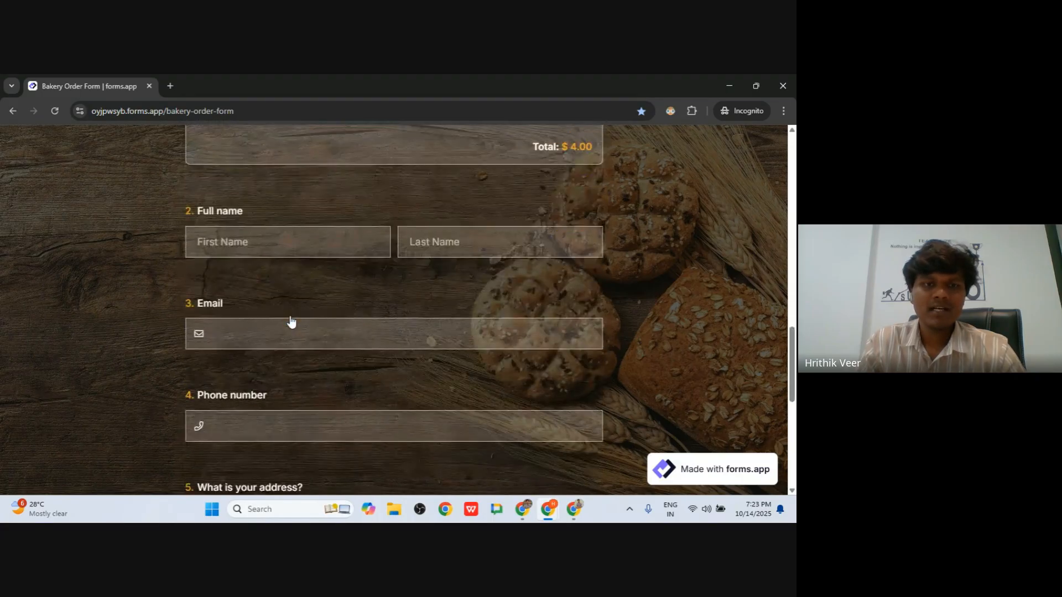
{"action": "scroll", "coordinate": [291, 322], "scroll_direction": "up", "scroll_amount": 1}
- Enter the customer's first name, last name and e-mail address
{"action": "left_click", "coordinate": [258, 297]}
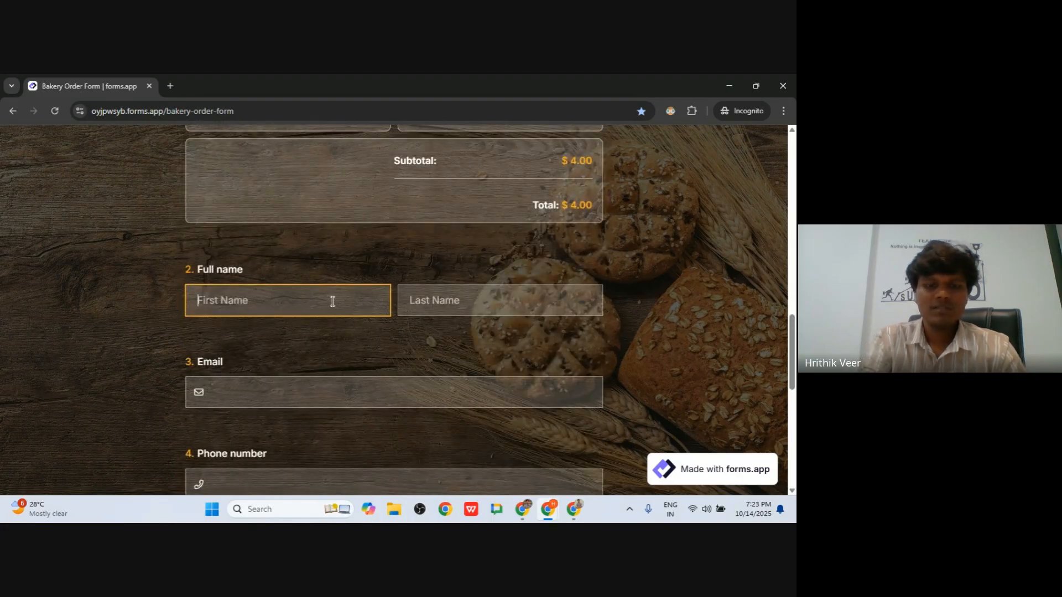
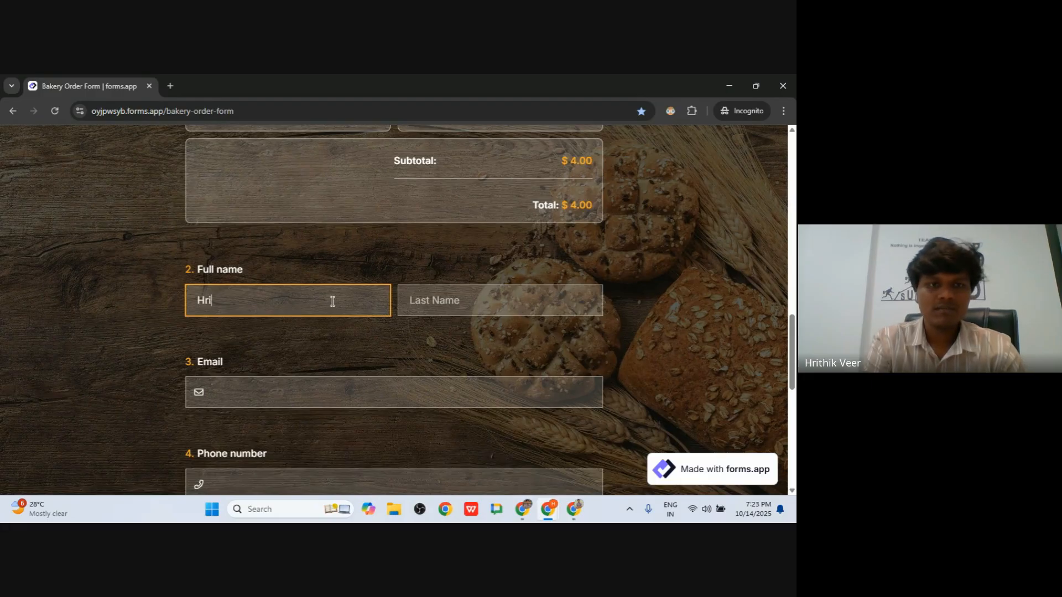
{"action": "key", "text": "Tab"}
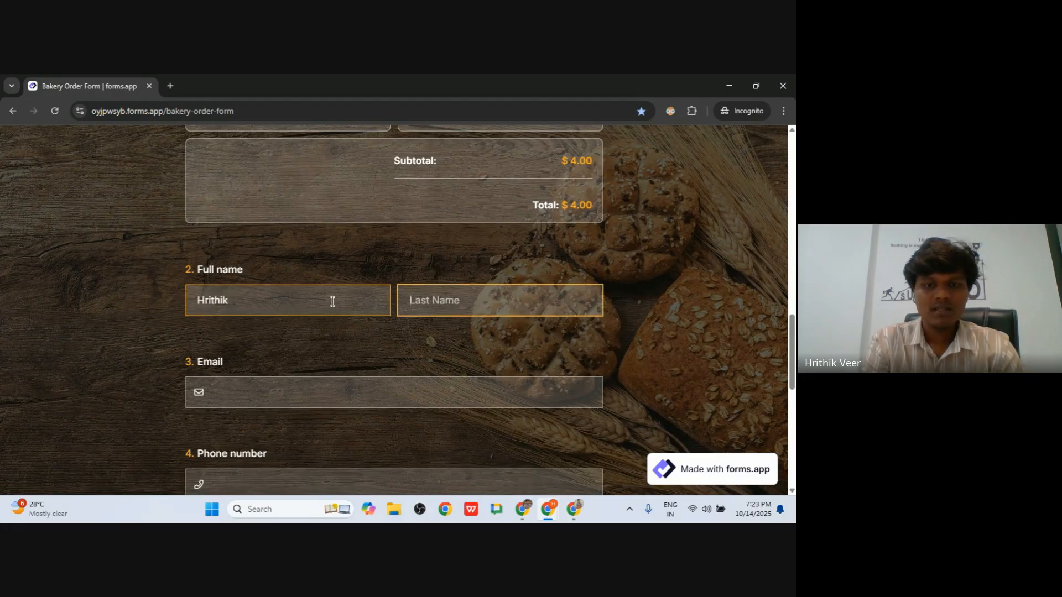
{"action": "type", "text": "r"}
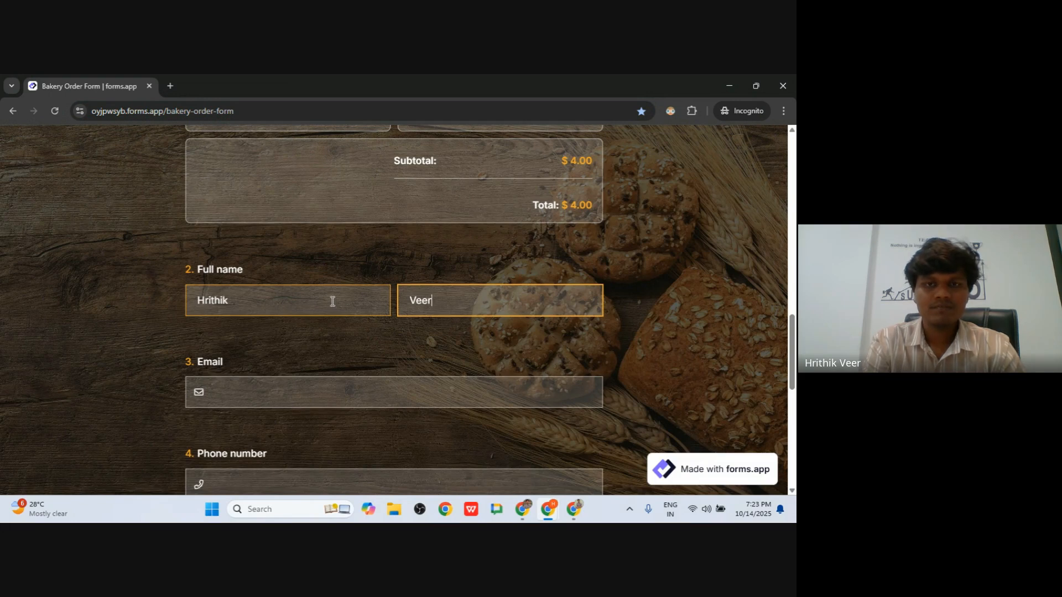
{"action": "key", "text": "Tab"}
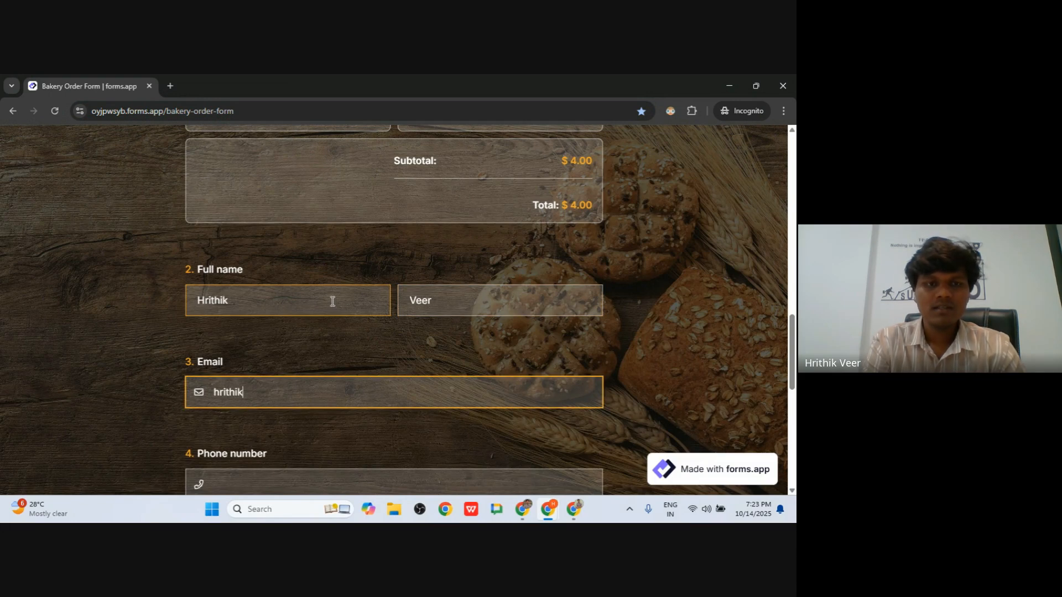
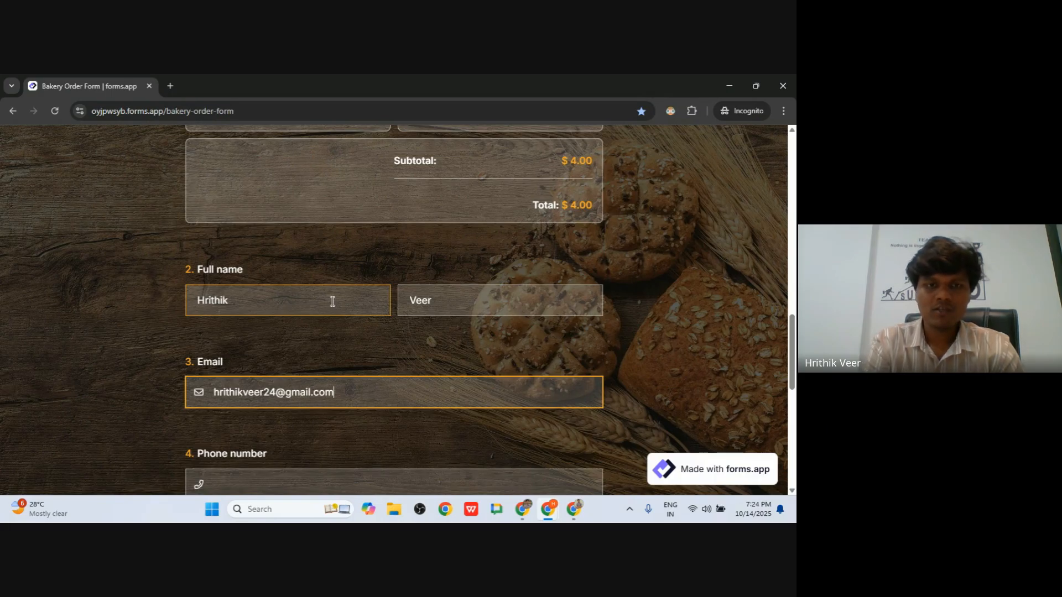
{"action": "scroll", "coordinate": [360, 367], "scroll_direction": "down", "scroll_amount": 3}
- Enter the customer's phone number and type the city into the address line
{"action": "left_click", "coordinate": [241, 308]}
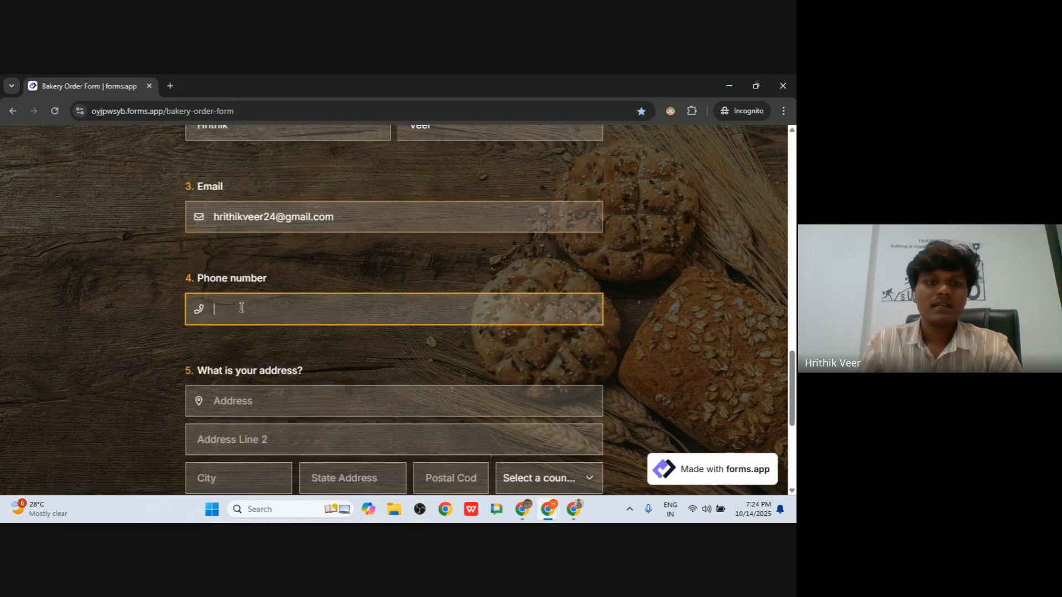
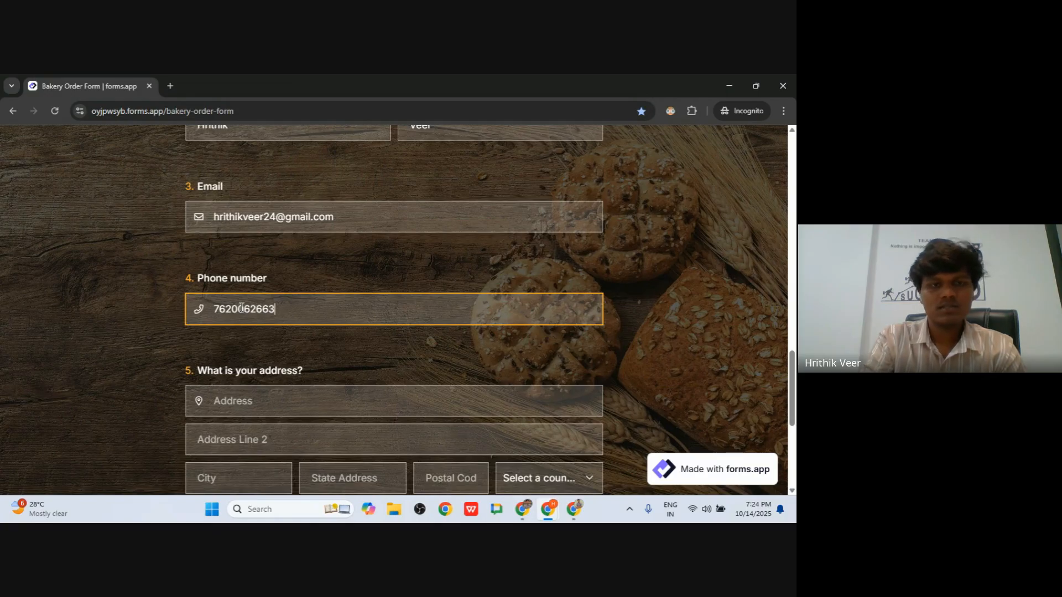
{"action": "scroll", "coordinate": [241, 307], "scroll_direction": "down", "scroll_amount": 2}
{"action": "left_click", "coordinate": [252, 283]}
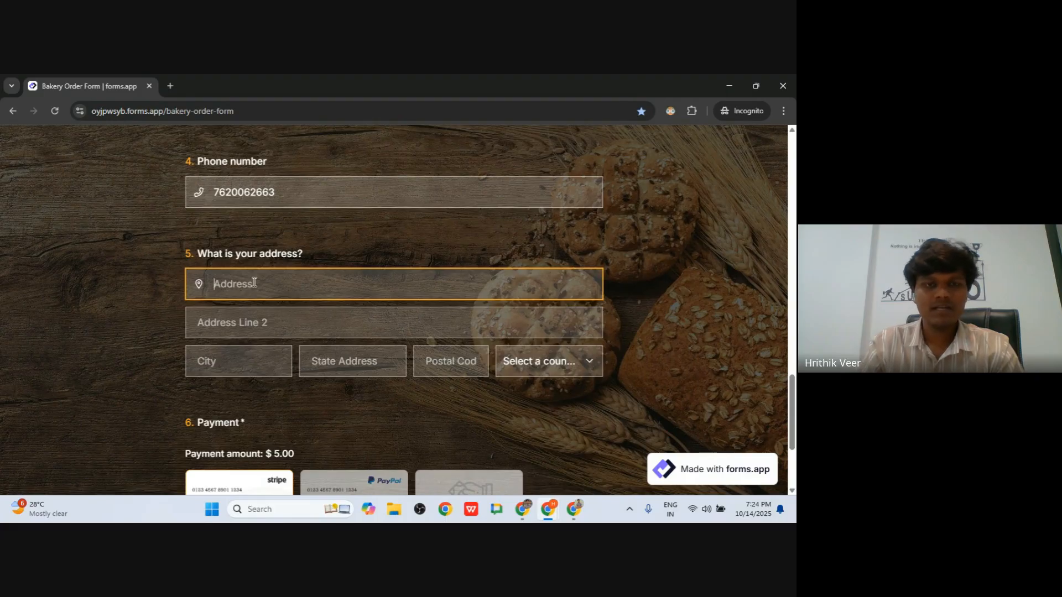
{"action": "type", "text": "Pune"}
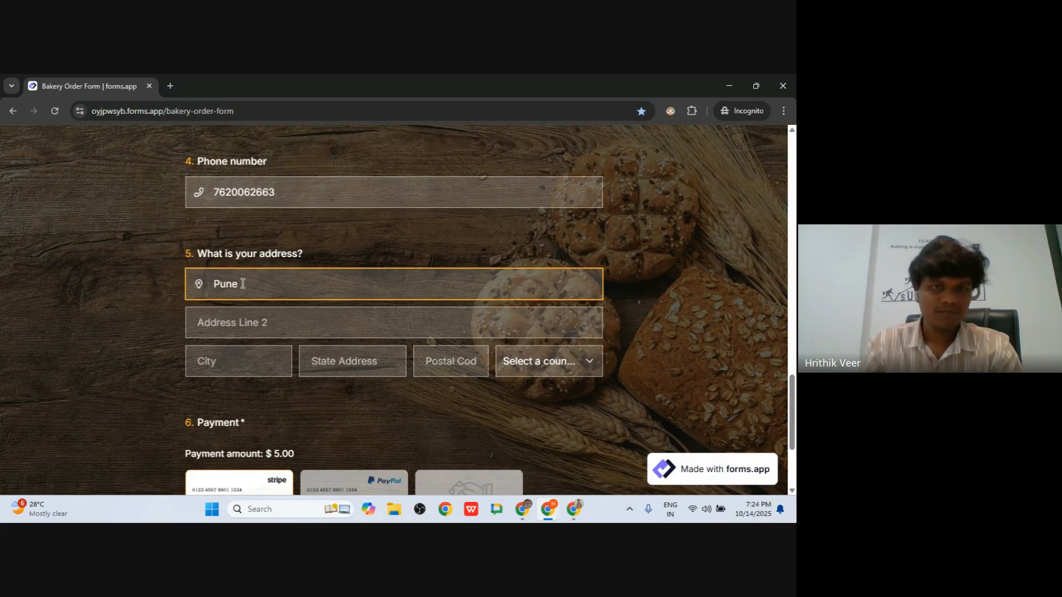
{"action": "scroll", "coordinate": [244, 286], "scroll_direction": "down", "scroll_amount": 2}
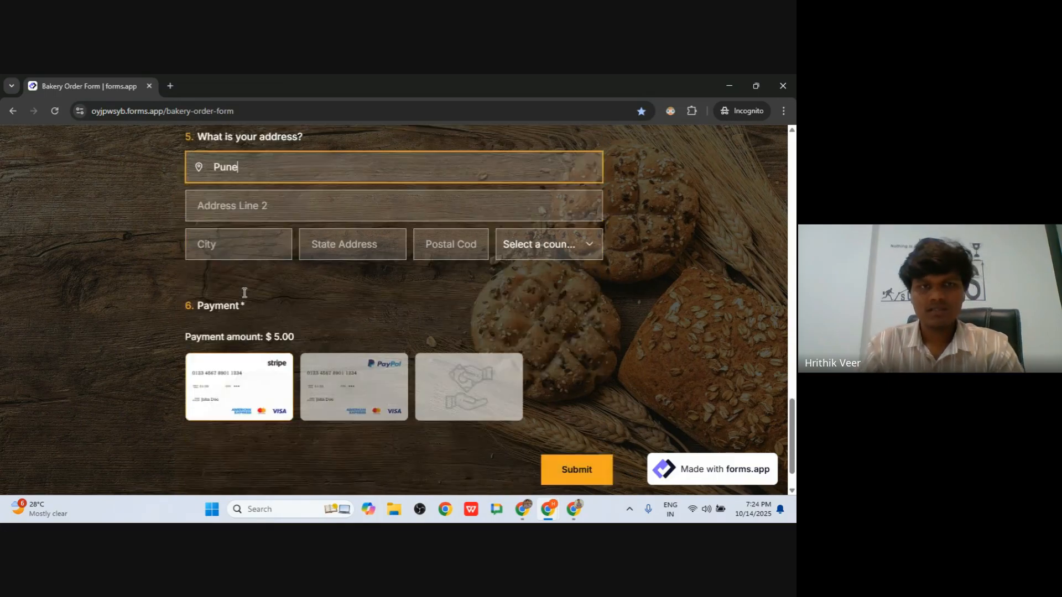
- Copy the city into the City field and replace the address line with the locality
{"action": "double_click", "coordinate": [229, 165]}
{"action": "key", "text": "ctrl+c"}
{"action": "left_click", "coordinate": [238, 253]}
{"action": "key", "text": "ctrl+v"}
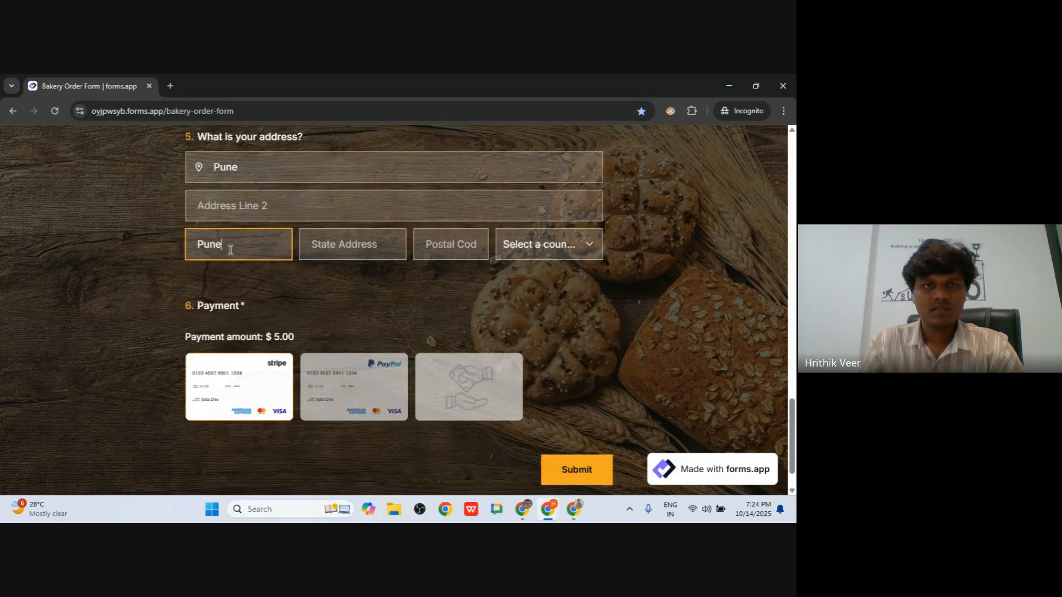
{"action": "double_click", "coordinate": [230, 167]}
{"action": "type", "text": "Hin"}
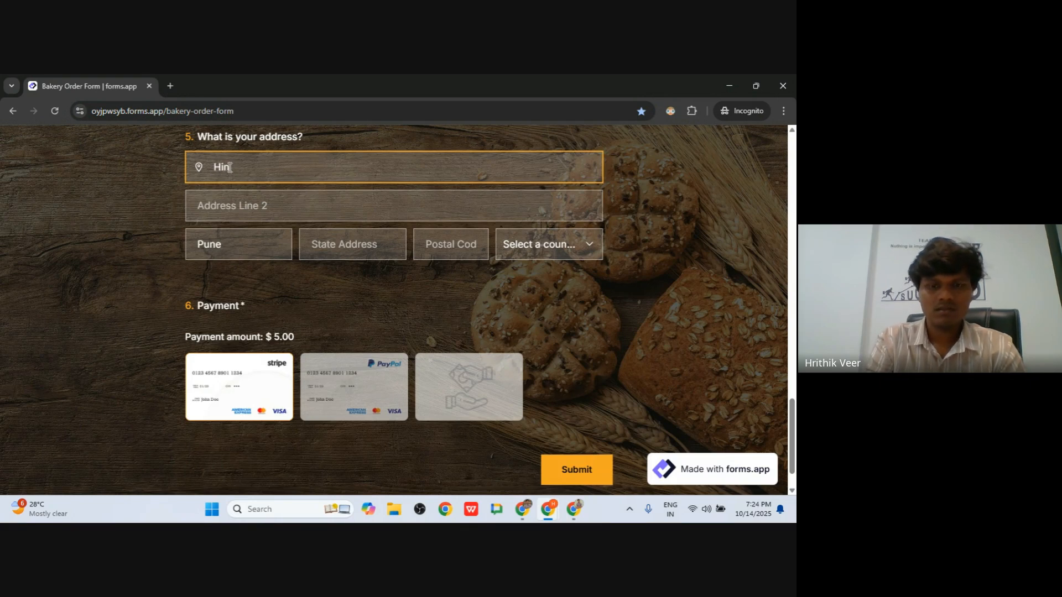
{"action": "type", "text": "jewadi"}
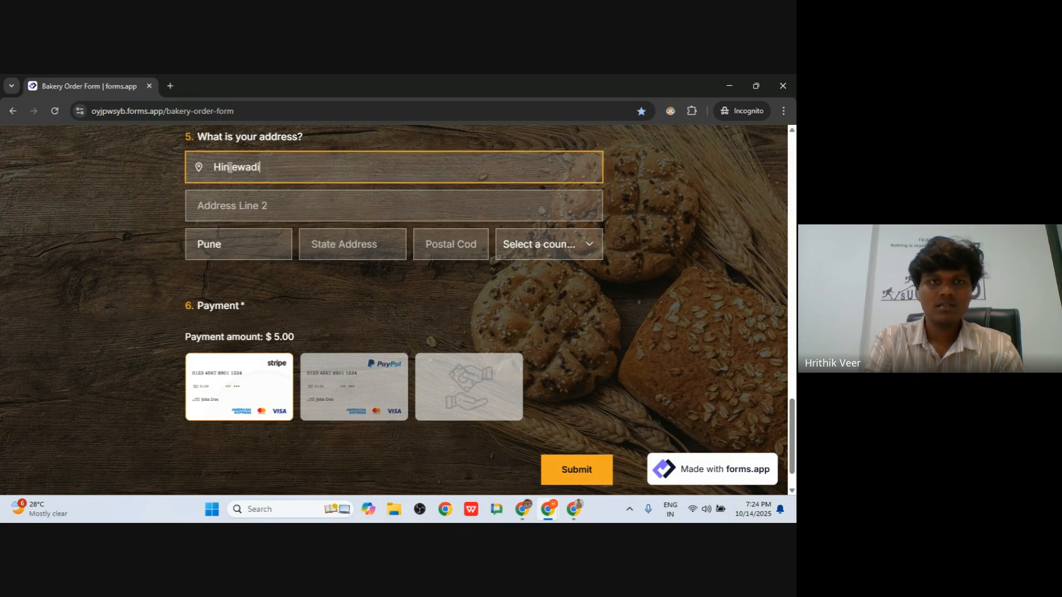
- Choose Cash as the payment method and submit the bakery order
{"action": "left_click", "coordinate": [440, 391]}
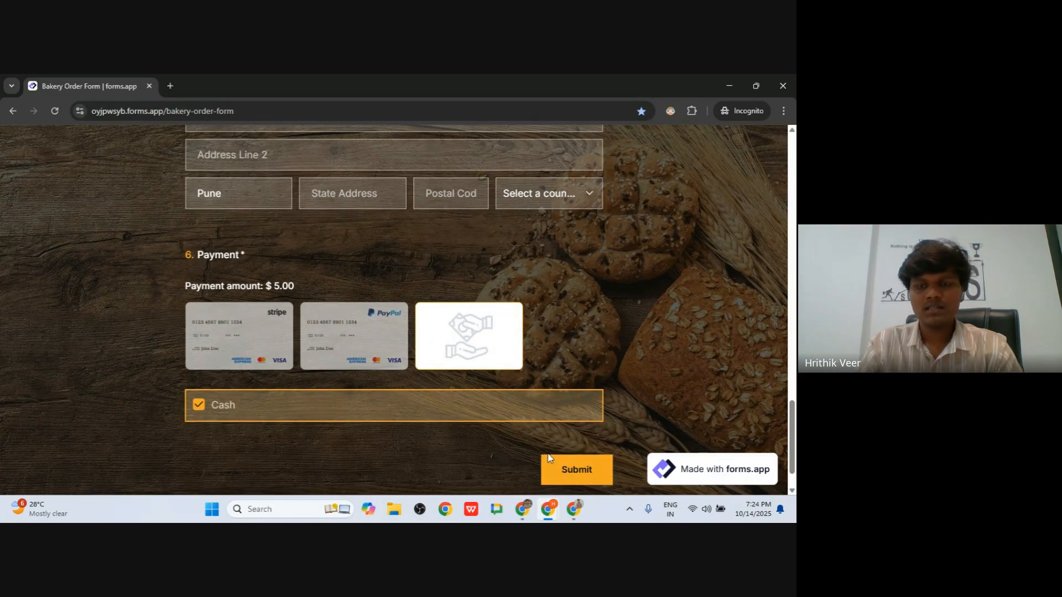
{"action": "left_click", "coordinate": [553, 466]}
{"action": "scroll", "coordinate": [553, 426], "scroll_direction": "down", "scroll_amount": 20}
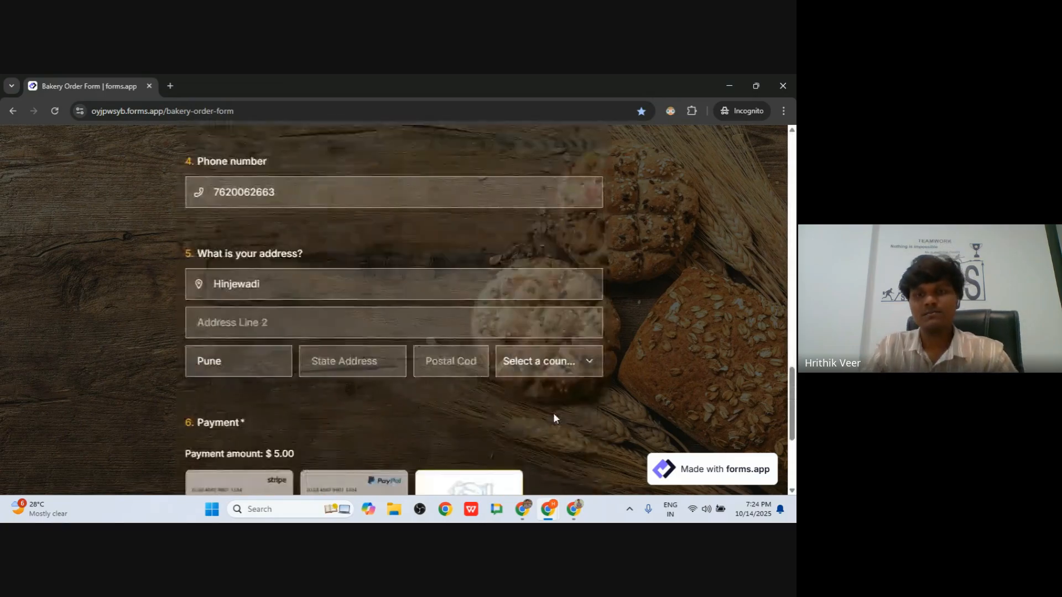
{"action": "left_click", "coordinate": [566, 422]}
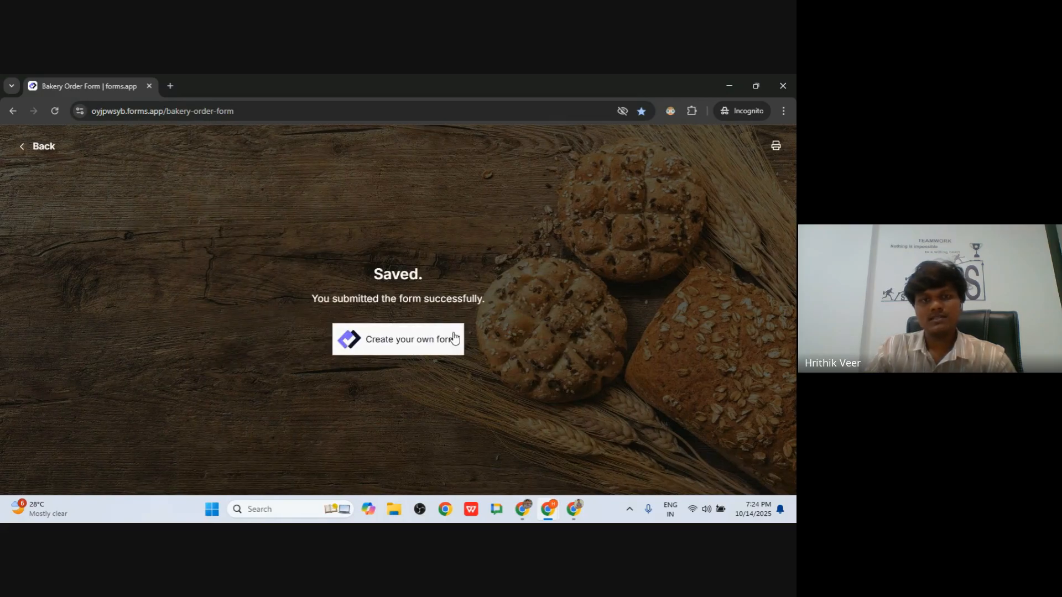
{"action": "key", "text": "alt+Tab"}
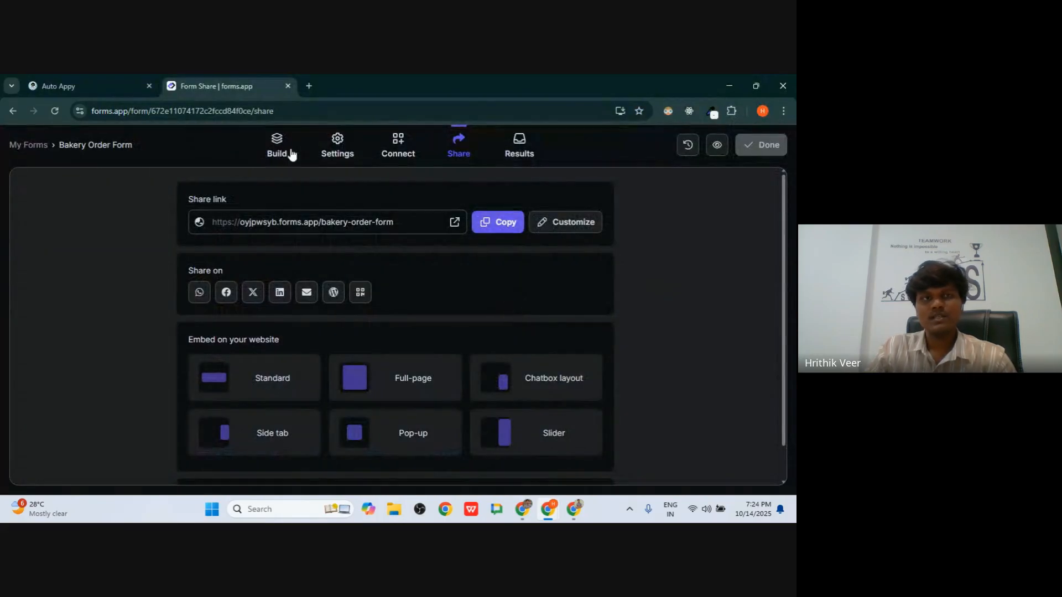
{"action": "left_click", "coordinate": [65, 83]}
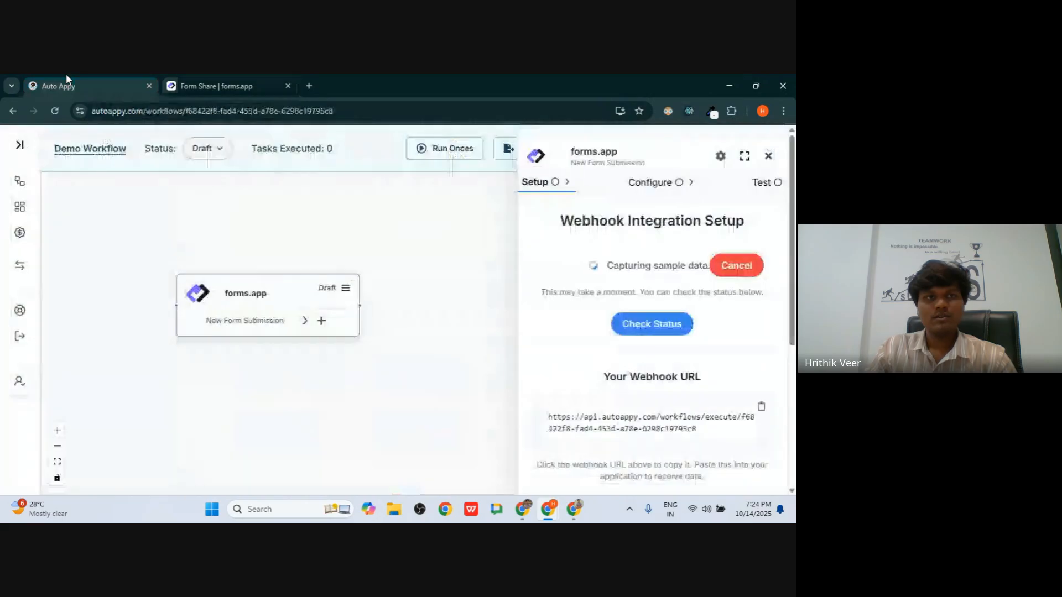
- Run Check Status so the bakery order submission is captured as the trigger's sample data
{"action": "left_click", "coordinate": [639, 329]}
{"action": "scroll", "coordinate": [641, 330], "scroll_direction": "down", "scroll_amount": 15}
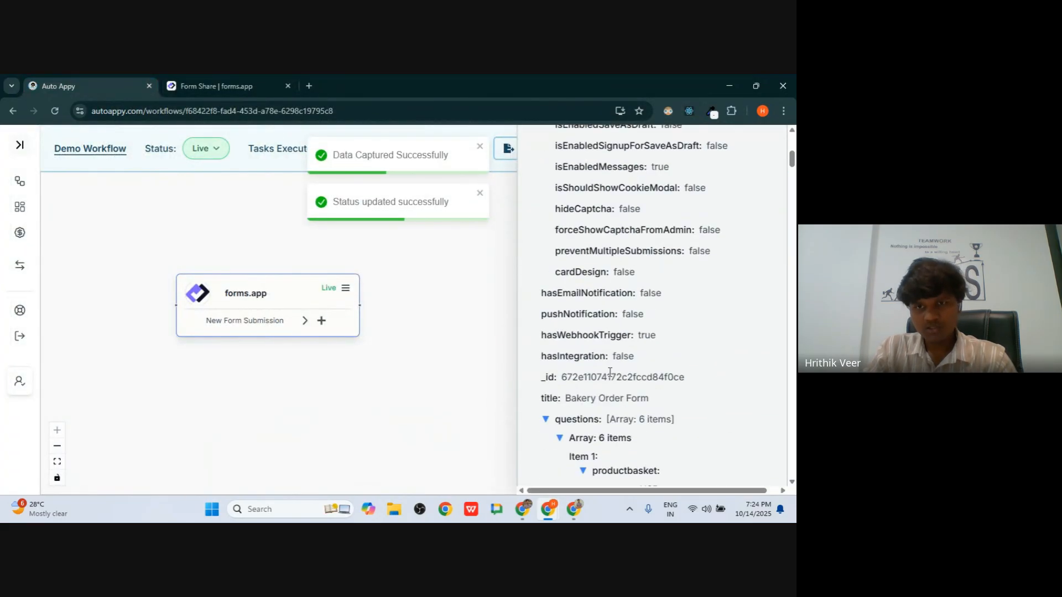
{"action": "scroll", "coordinate": [611, 373], "scroll_direction": "down", "scroll_amount": 10}
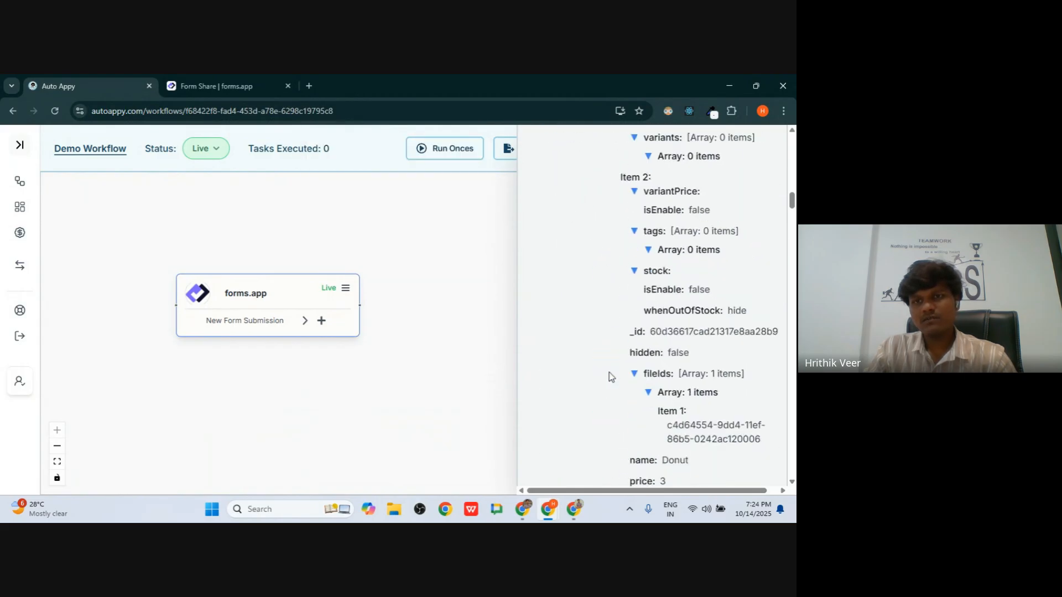
{"action": "scroll", "coordinate": [609, 375], "scroll_direction": "up", "scroll_amount": 5}
{"action": "scroll", "coordinate": [611, 377], "scroll_direction": "down", "scroll_amount": 10}
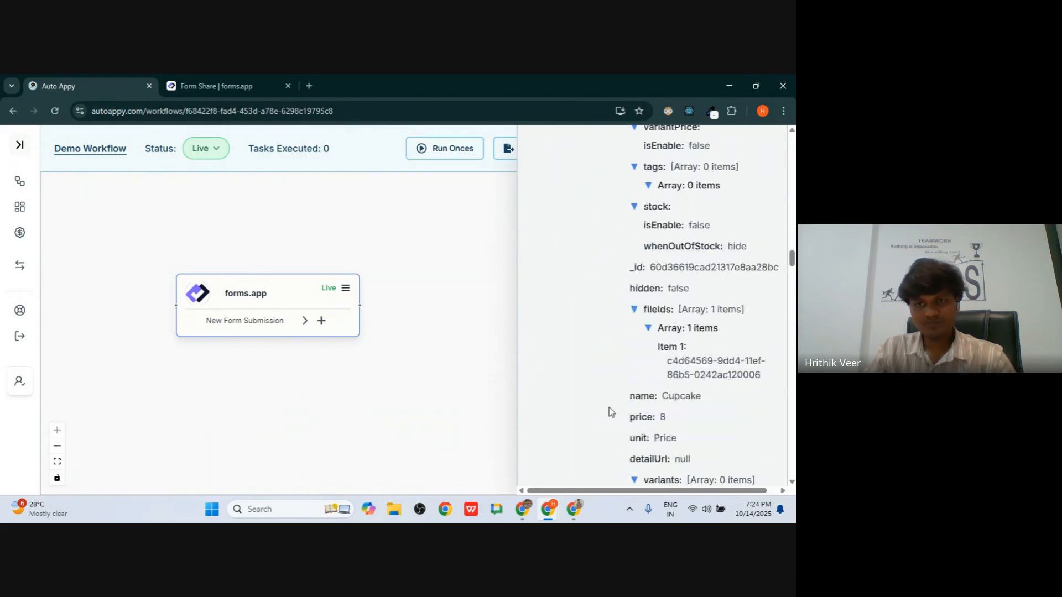
- Compare the captured sample data with the submitted Bakery Order Form
{"action": "key", "text": "alt+Tab"}
{"action": "key", "text": "alt+Tab"}
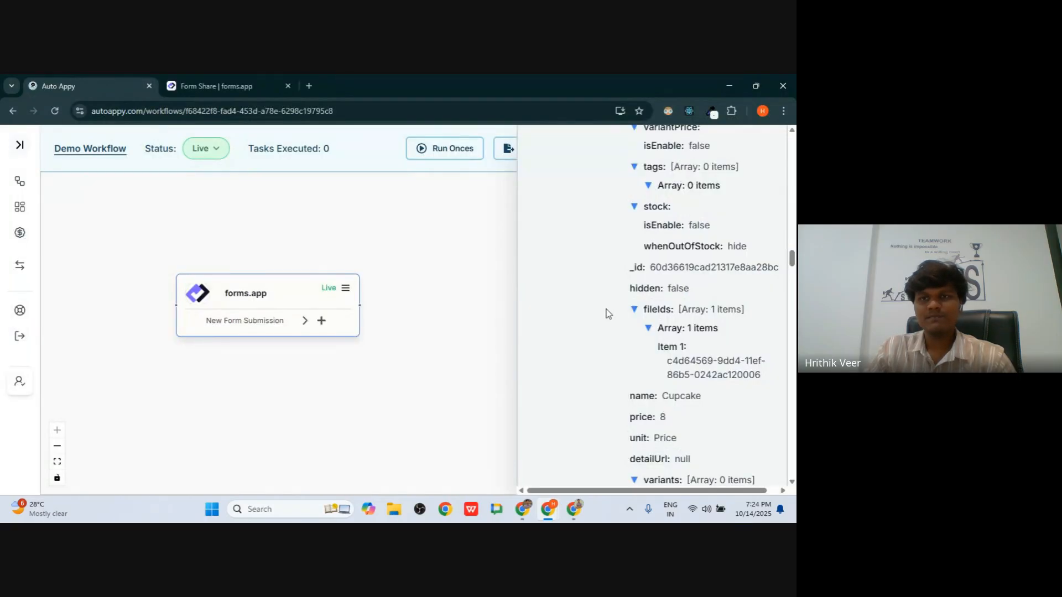
{"action": "scroll", "coordinate": [613, 309], "scroll_direction": "down", "scroll_amount": 10}
{"action": "scroll", "coordinate": [613, 309], "scroll_direction": "up", "scroll_amount": 15}
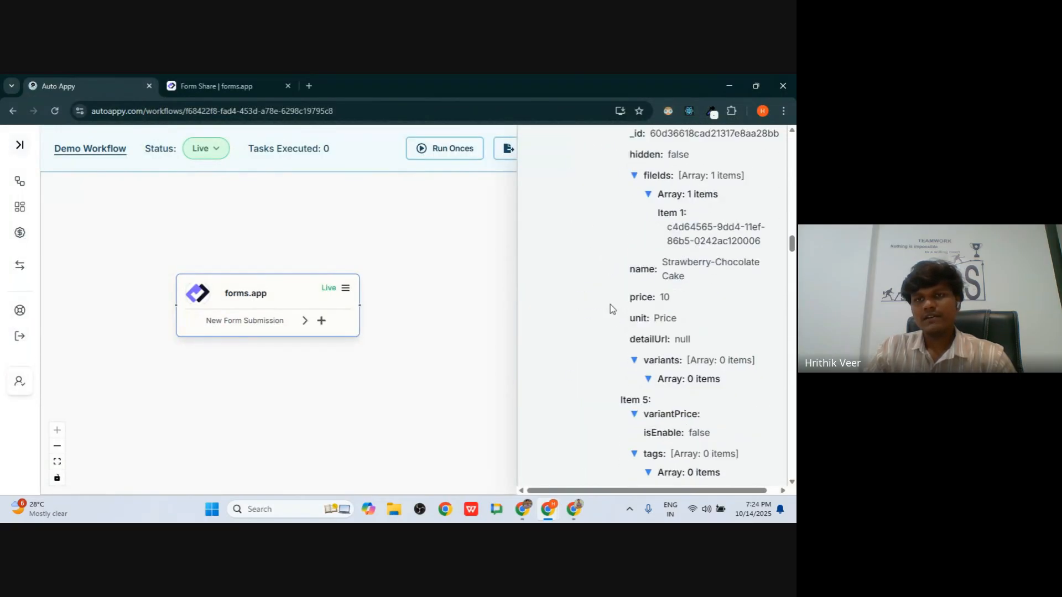
{"action": "scroll", "coordinate": [612, 309], "scroll_direction": "up", "scroll_amount": 10}
{"action": "scroll", "coordinate": [613, 308], "scroll_direction": "down", "scroll_amount": 15}
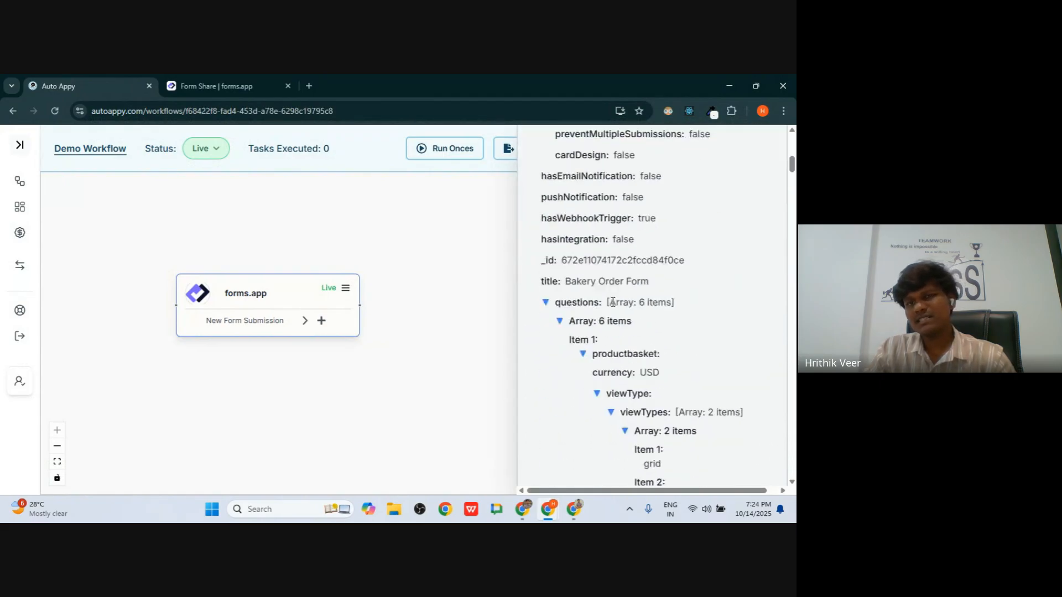
{"action": "scroll", "coordinate": [612, 308], "scroll_direction": "down", "scroll_amount": 20}
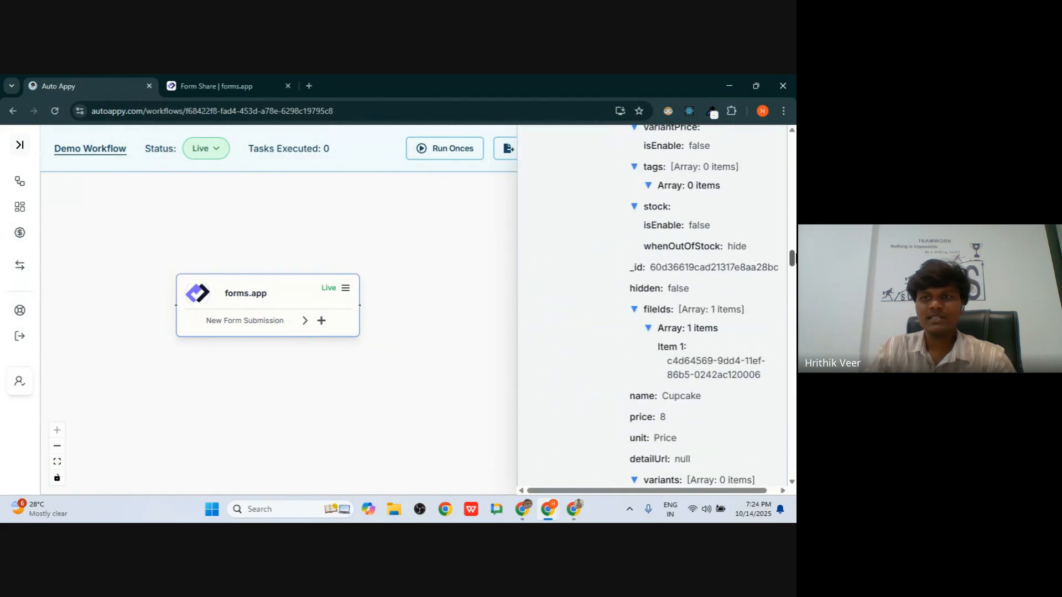
{"action": "left_click_drag", "start_coordinate": [795, 429], "coordinate": [791, 142]}
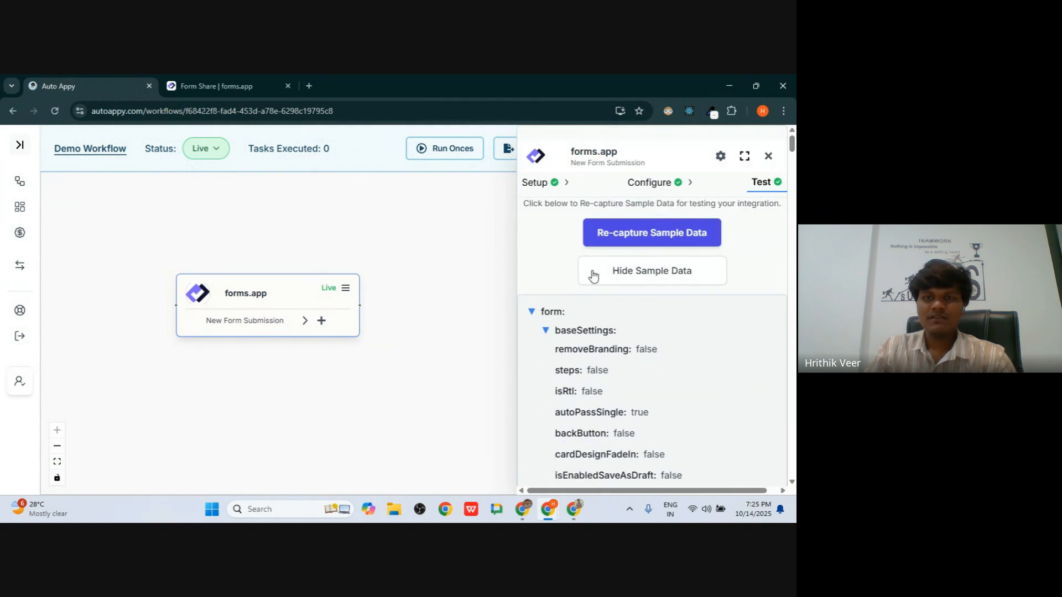
- In the sample data, collapse the answer node, expand the form node, and collapse baseSettings
{"action": "left_click", "coordinate": [531, 333]}
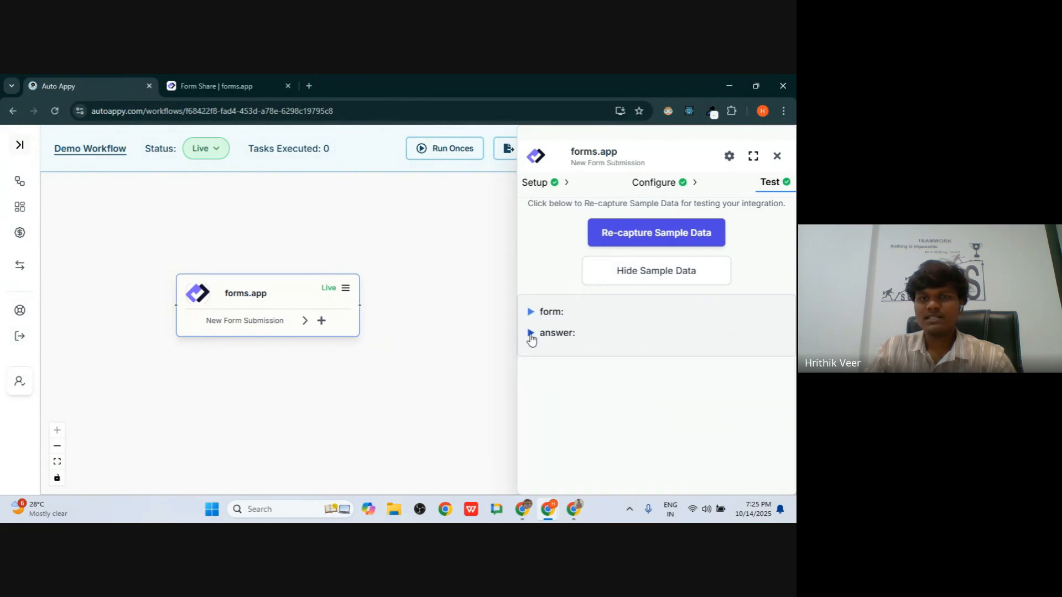
{"action": "left_click", "coordinate": [531, 313]}
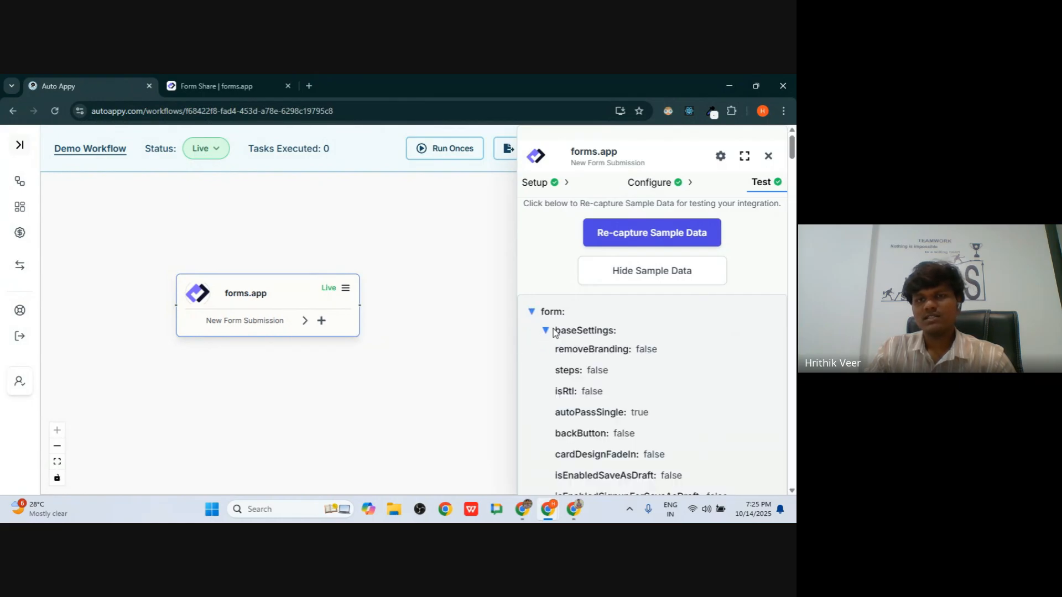
{"action": "left_click", "coordinate": [550, 330]}
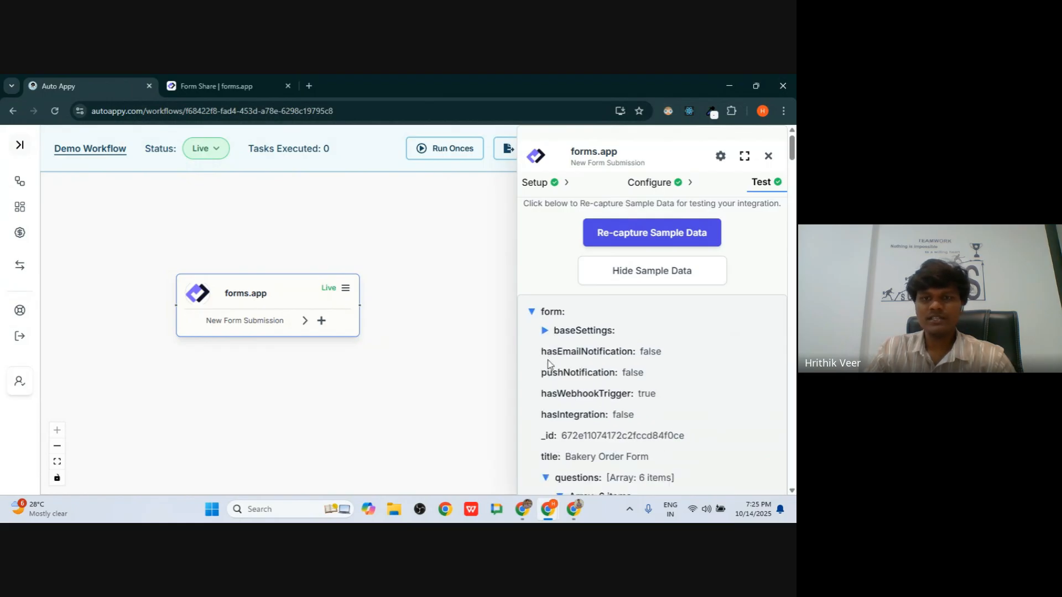
{"action": "scroll", "coordinate": [550, 360], "scroll_direction": "down", "scroll_amount": 4}
{"action": "scroll", "coordinate": [549, 368], "scroll_direction": "up", "scroll_amount": 3}
{"action": "scroll", "coordinate": [549, 368], "scroll_direction": "up", "scroll_amount": 1}
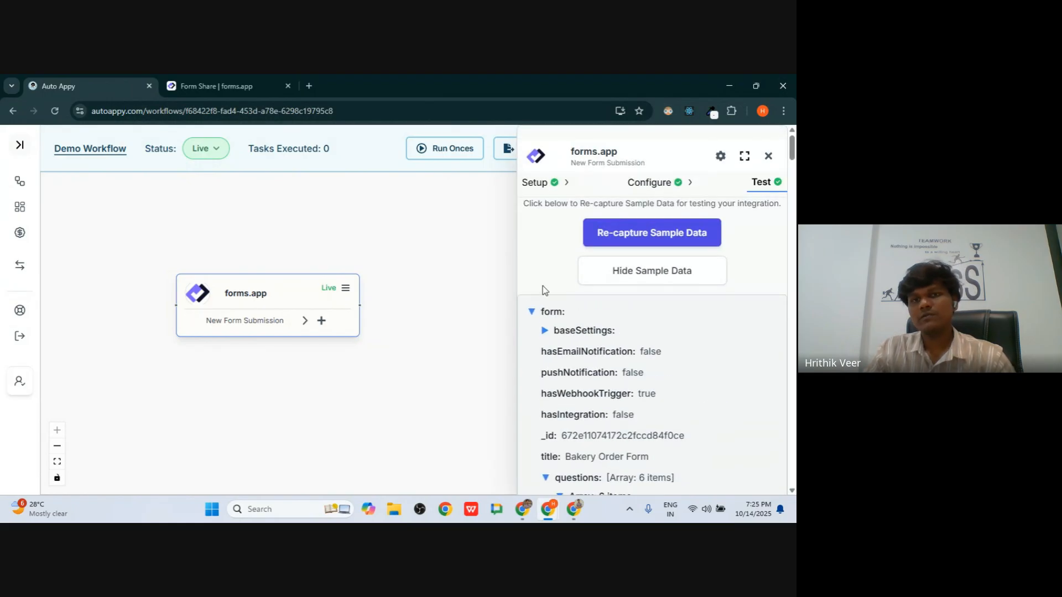
- Close the forms.app panel, shift the trigger node slightly, and add a next app after it
{"action": "left_click", "coordinate": [768, 156]}
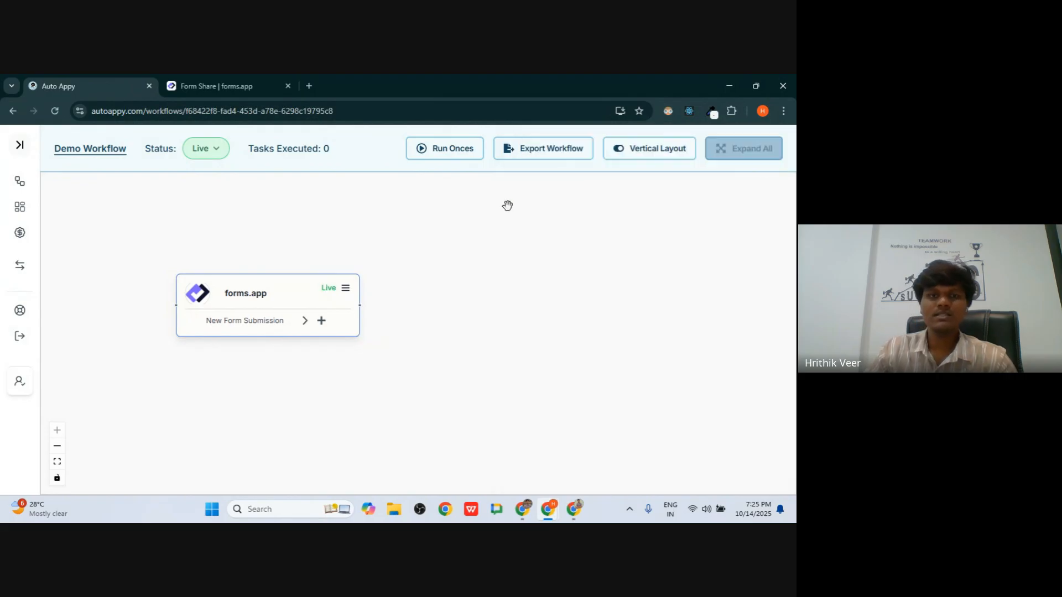
{"action": "mouse_move", "coordinate": [238, 293]}
{"action": "left_mouse_down"}
{"action": "mouse_move", "coordinate": [267, 303]}
{"action": "mouse_move", "coordinate": [250, 297]}
{"action": "left_mouse_up"}
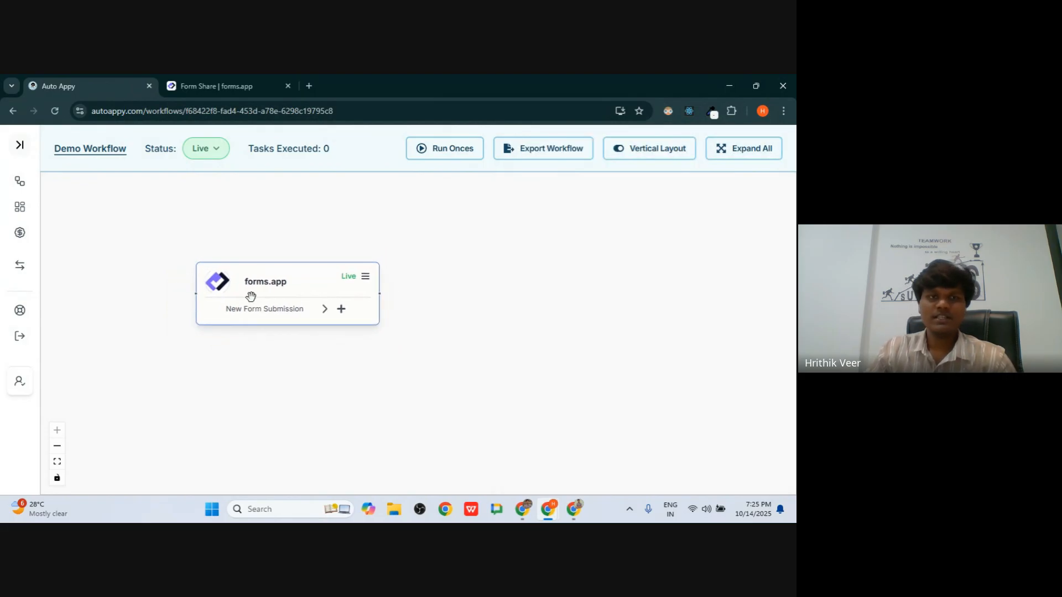
{"action": "left_click", "coordinate": [342, 309]}
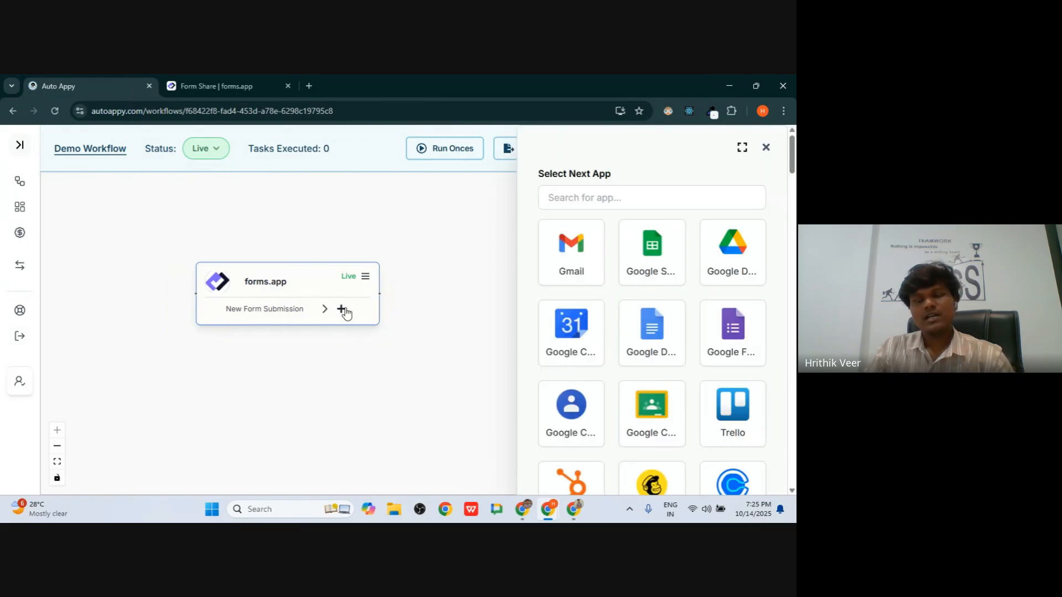
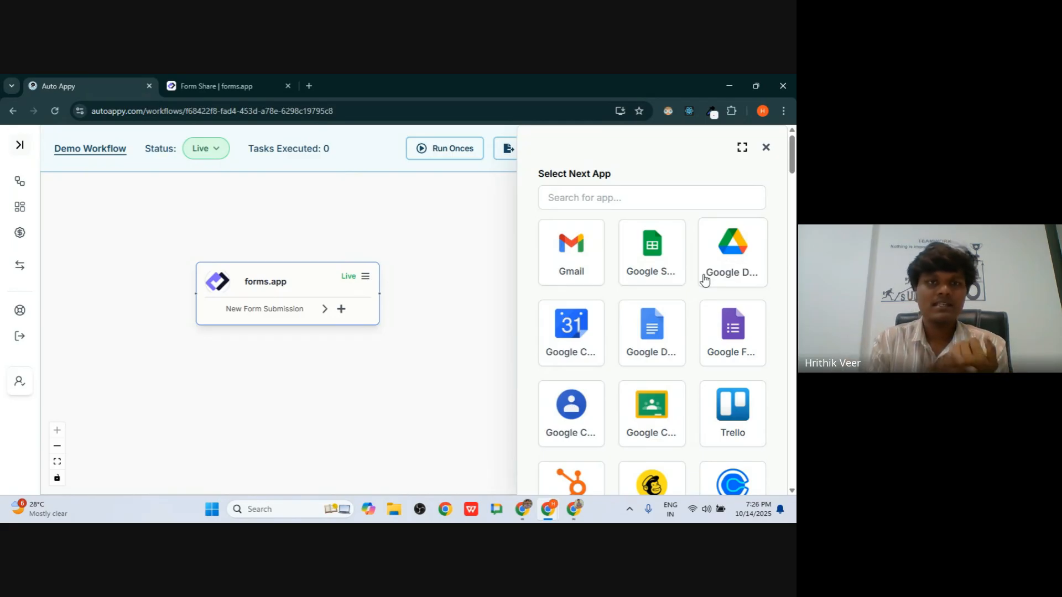
- Add a Google Sheets 'Insert a row in google sheet' node after the forms.app trigger
{"action": "left_click", "coordinate": [657, 253]}
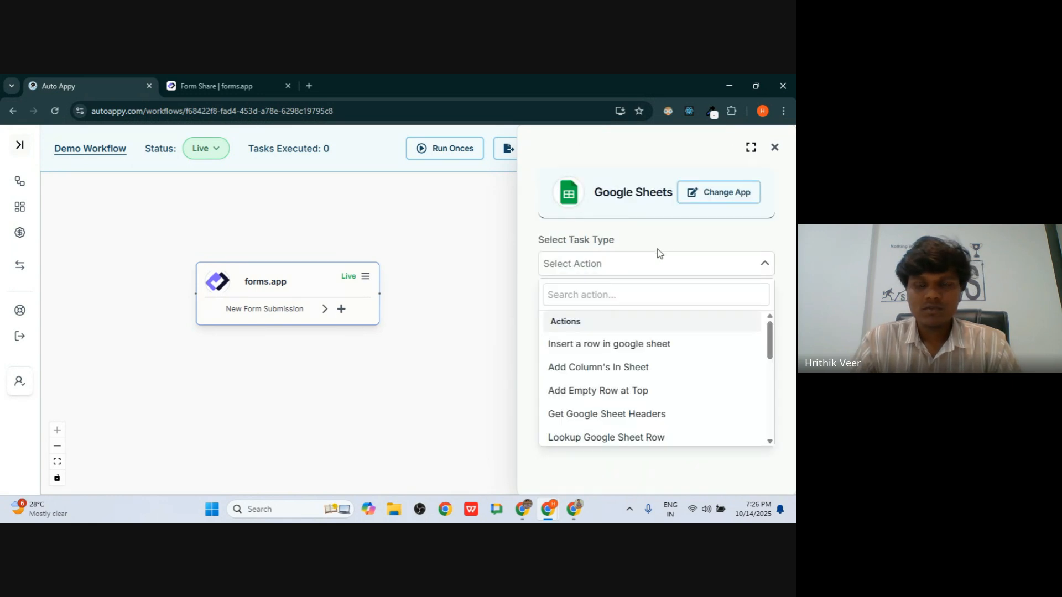
{"action": "scroll", "coordinate": [569, 363], "scroll_direction": "down", "scroll_amount": 3}
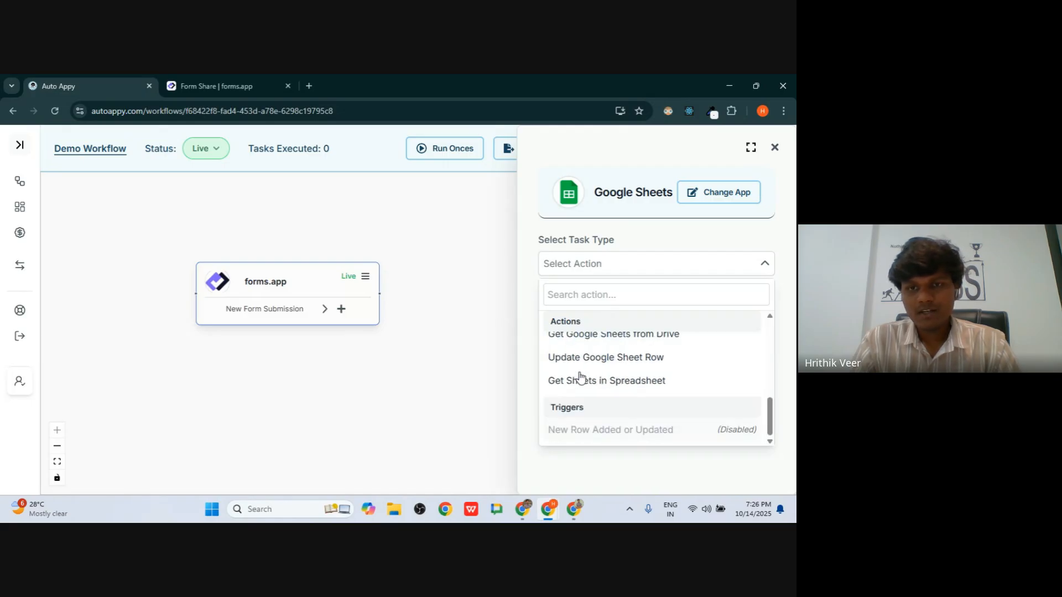
{"action": "scroll", "coordinate": [580, 387], "scroll_direction": "up", "scroll_amount": 3}
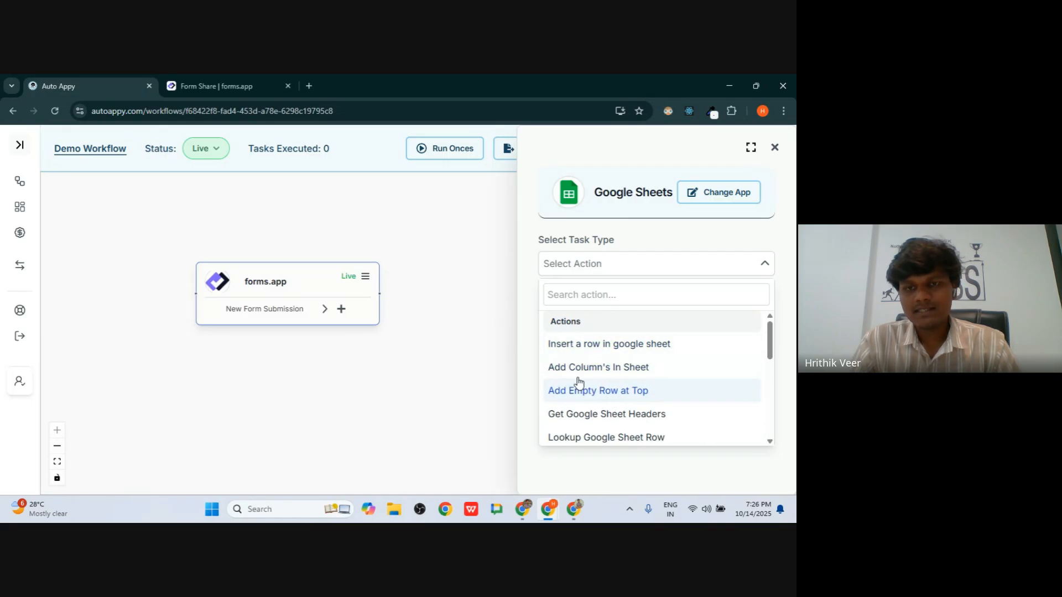
{"action": "left_click", "coordinate": [612, 348]}
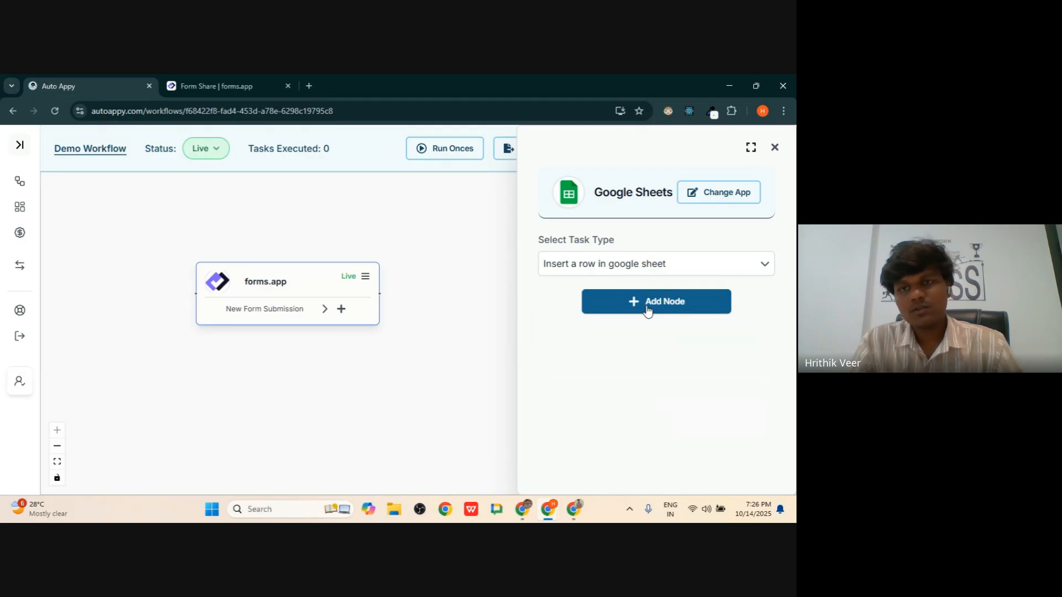
{"action": "left_click", "coordinate": [649, 311]}
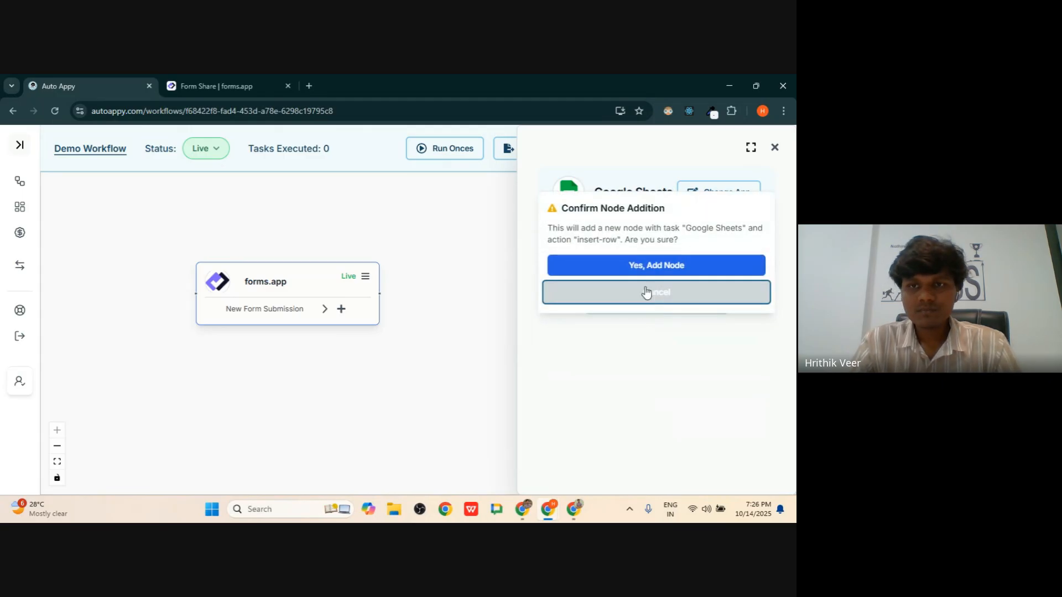
{"action": "left_click", "coordinate": [637, 265]}
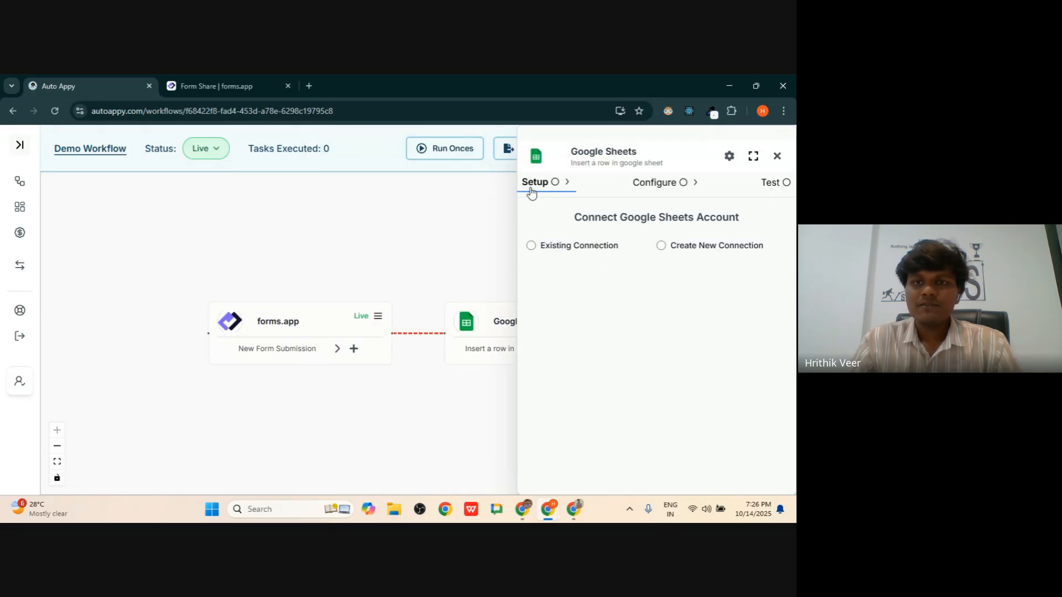
- Position the Google Sheets node beside the trigger and choose Create New Connection
{"action": "left_click_drag", "start_coordinate": [398, 242], "coordinate": [195, 245]}
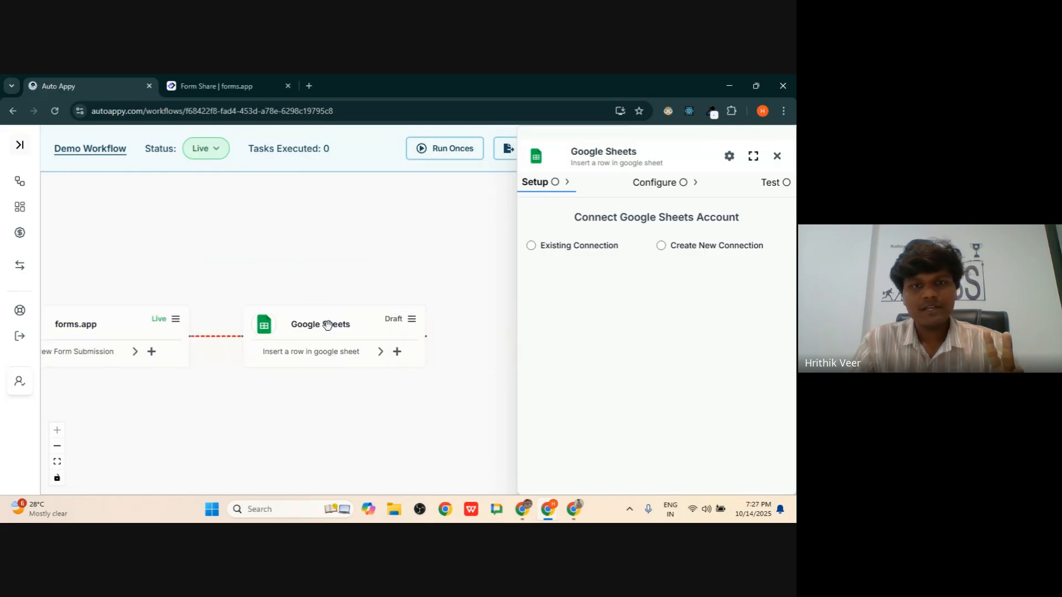
{"action": "left_click_drag", "start_coordinate": [328, 328], "coordinate": [324, 245]}
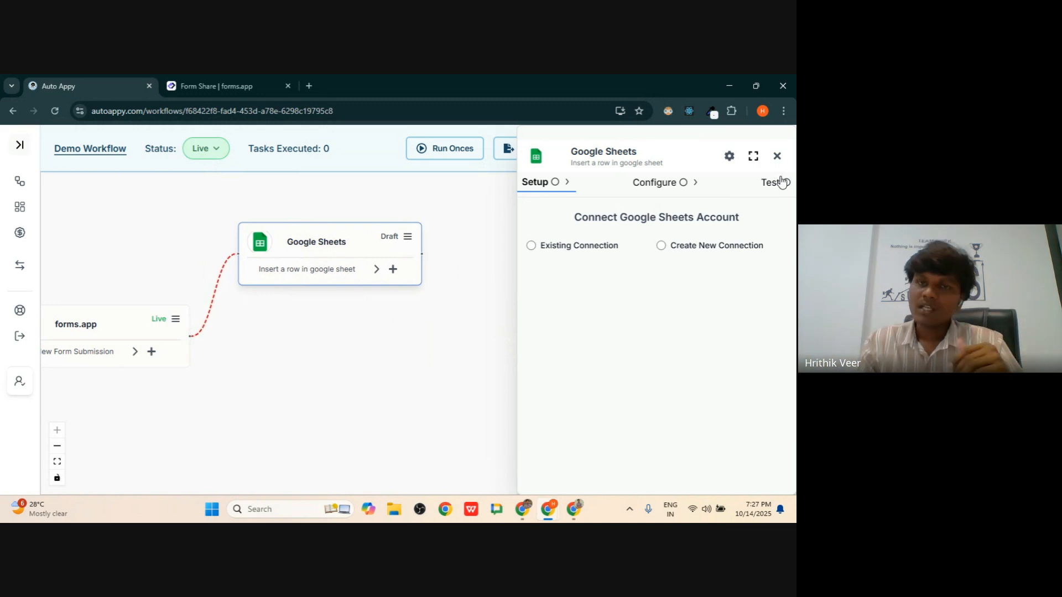
{"action": "left_click", "coordinate": [663, 246]}
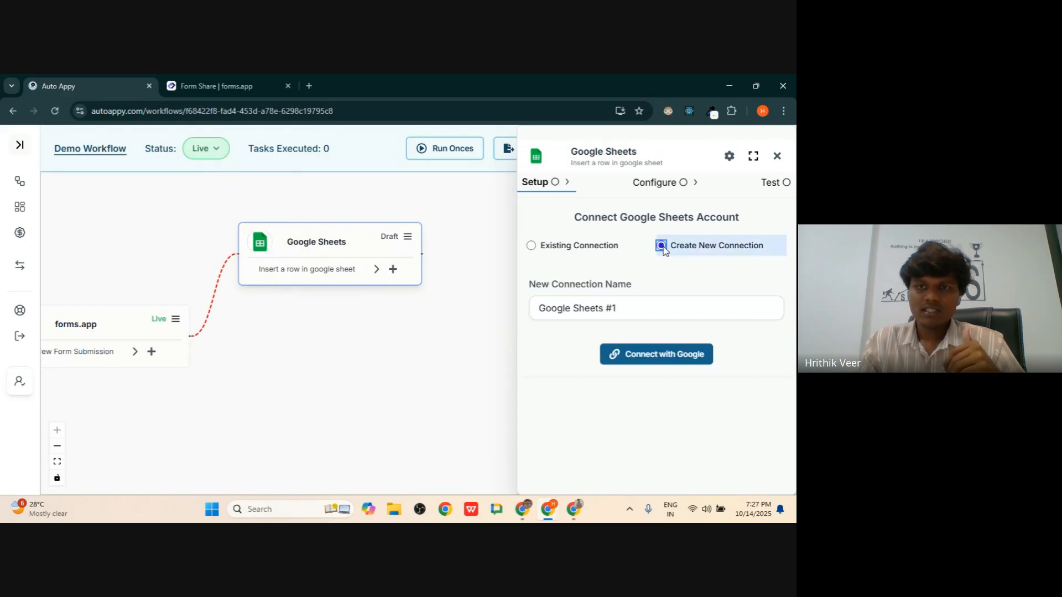
- Connect a Google account to the Sheets step and grant access, then open a new tab
{"action": "left_click", "coordinate": [654, 357]}
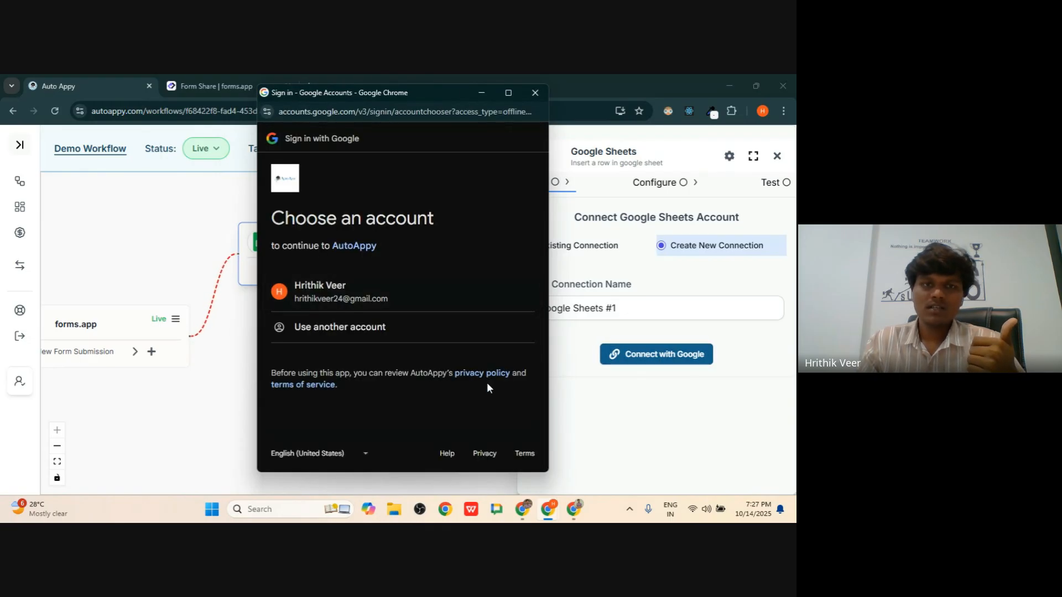
{"action": "left_click", "coordinate": [356, 300]}
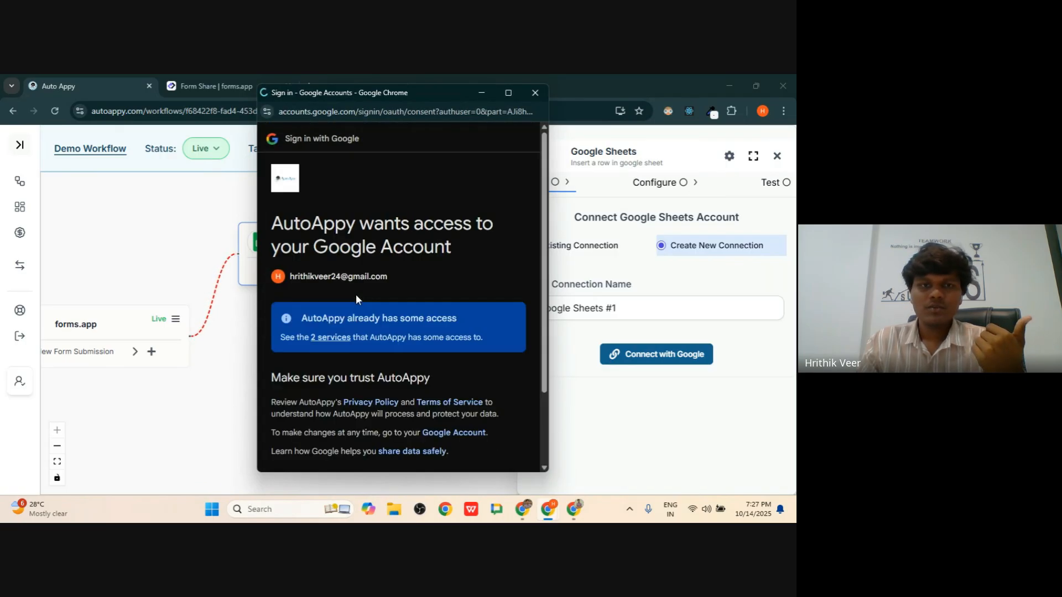
{"action": "scroll", "coordinate": [399, 387], "scroll_direction": "down", "scroll_amount": 2}
{"action": "left_click", "coordinate": [440, 411]}
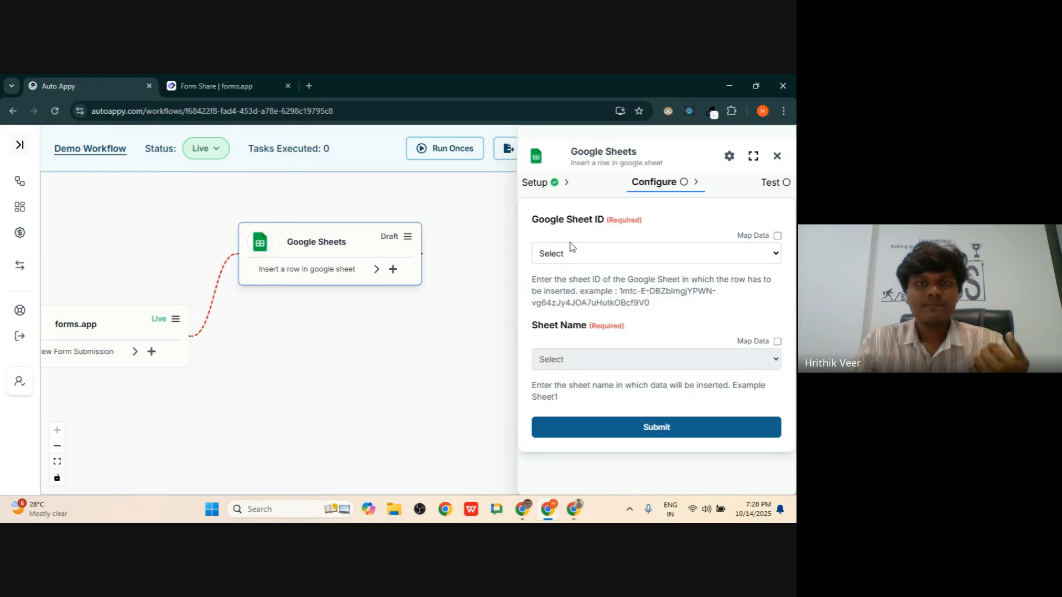
{"action": "left_click", "coordinate": [304, 77]}
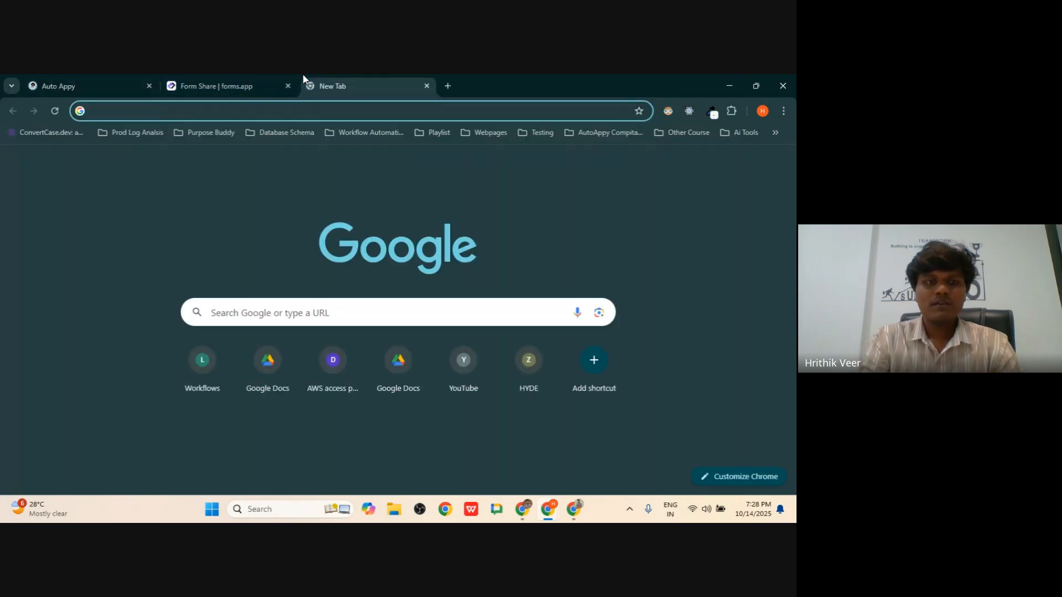
- Create a new blank spreadsheet via sheets.new and title it 'Auto Appy Demo'
{"action": "type", "text": "shee"}
{"action": "key", "text": "Return"}
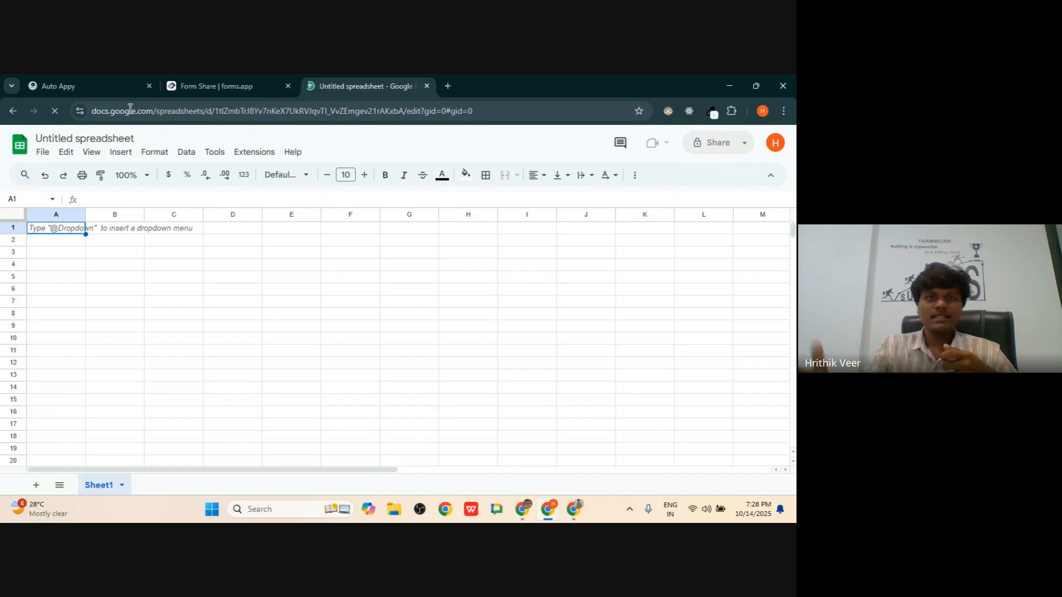
{"action": "left_click", "coordinate": [69, 137]}
{"action": "triple_click", "coordinate": [69, 136]}
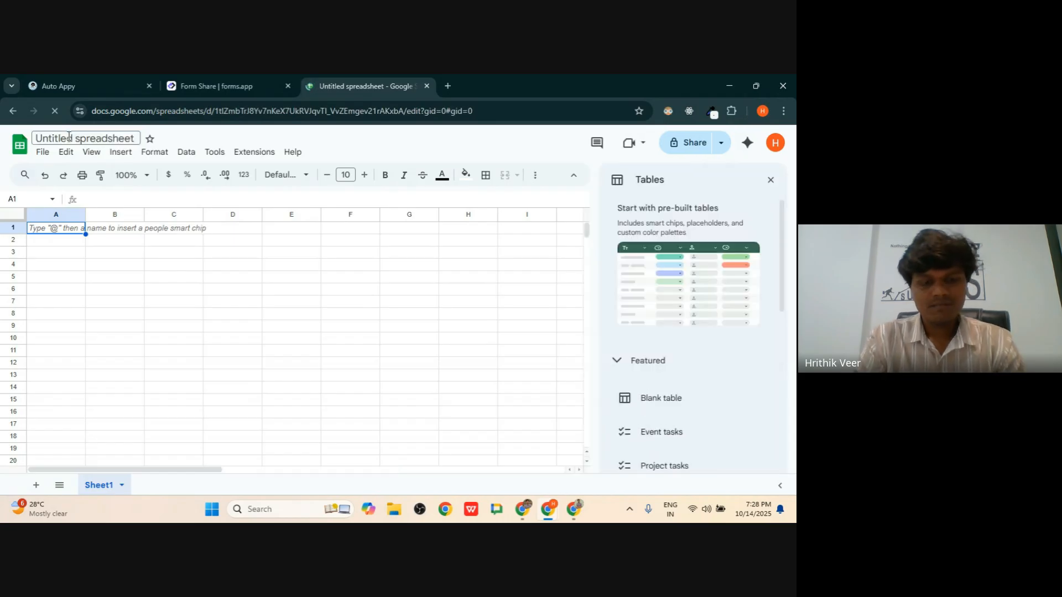
{"action": "type", "text": "Auto"}
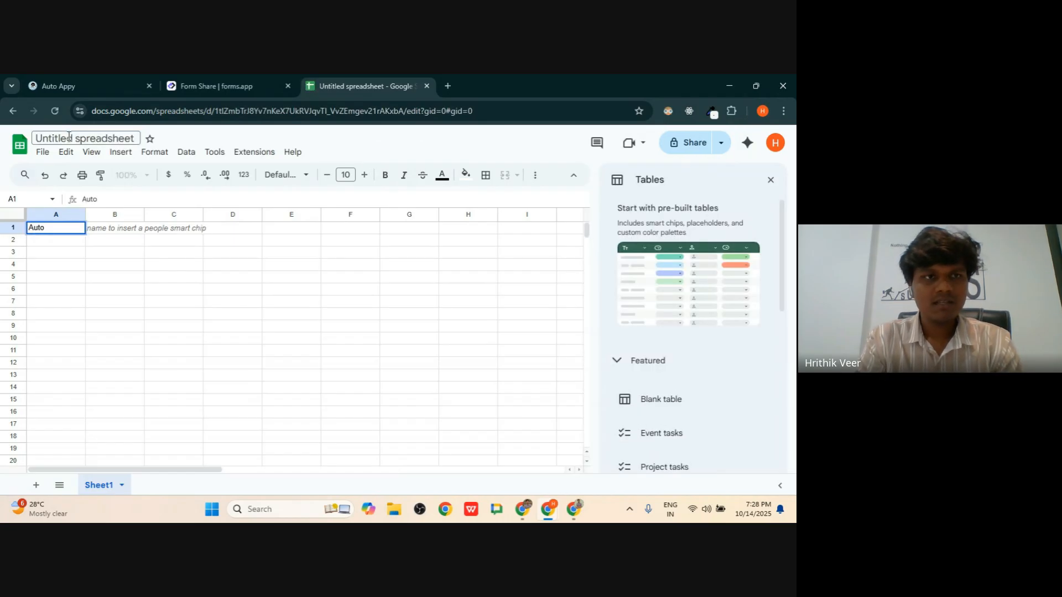
{"action": "double_click", "coordinate": [69, 137]}
{"action": "key", "text": "ctrl+a"}
{"action": "key", "text": "BackSpace"}
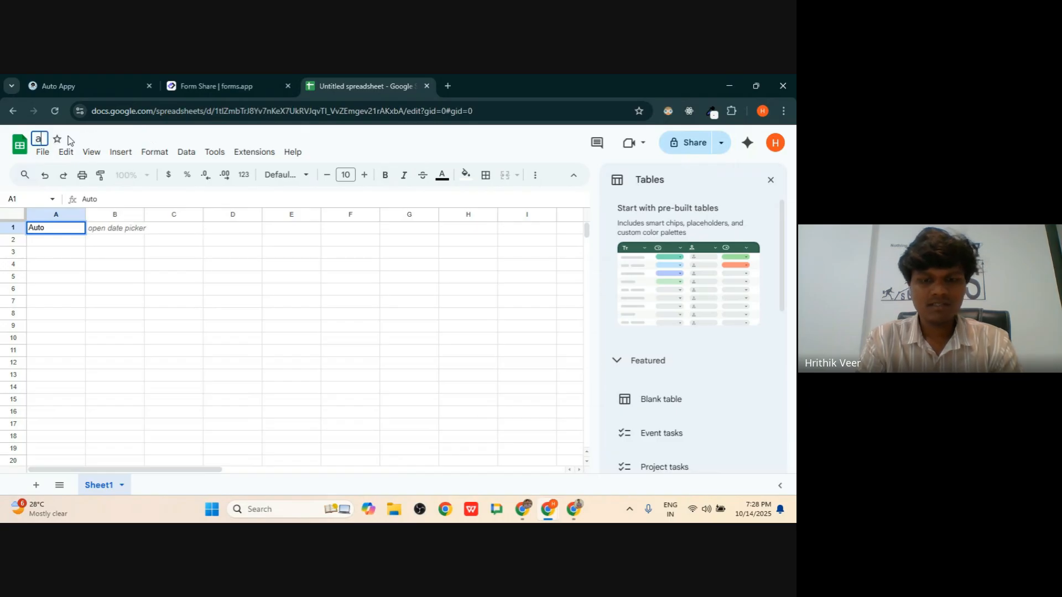
{"action": "type", "text": "Auto"}
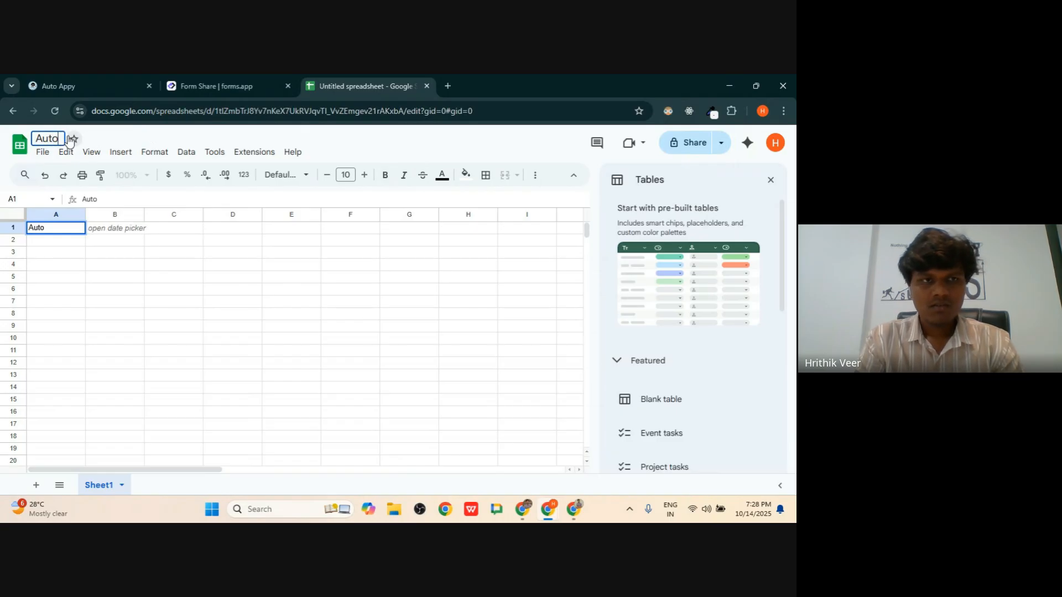
{"action": "type", "text": " Appy Demo"}
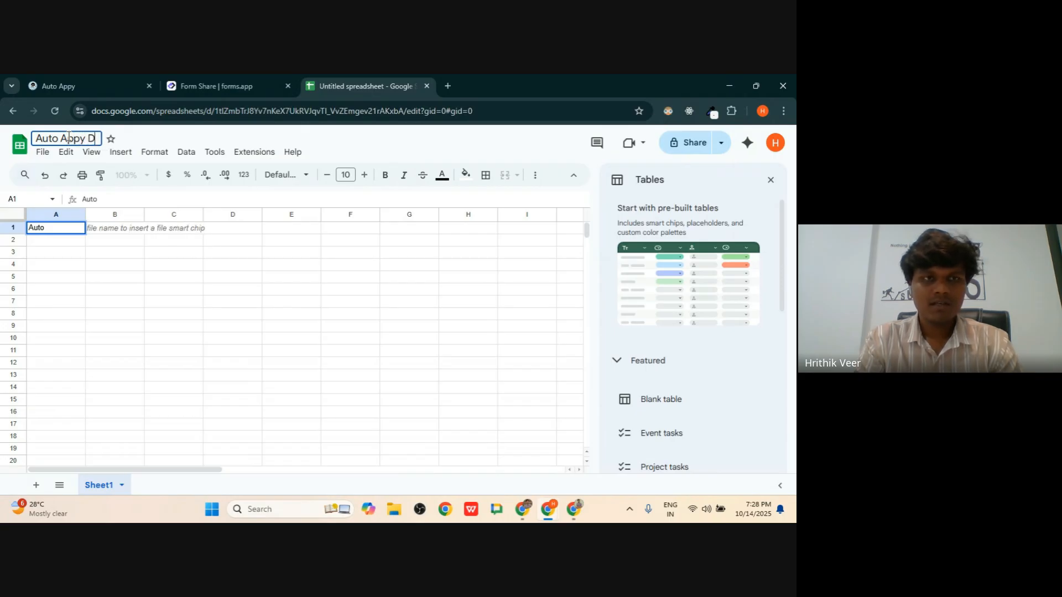
{"action": "left_click", "coordinate": [344, 413]}
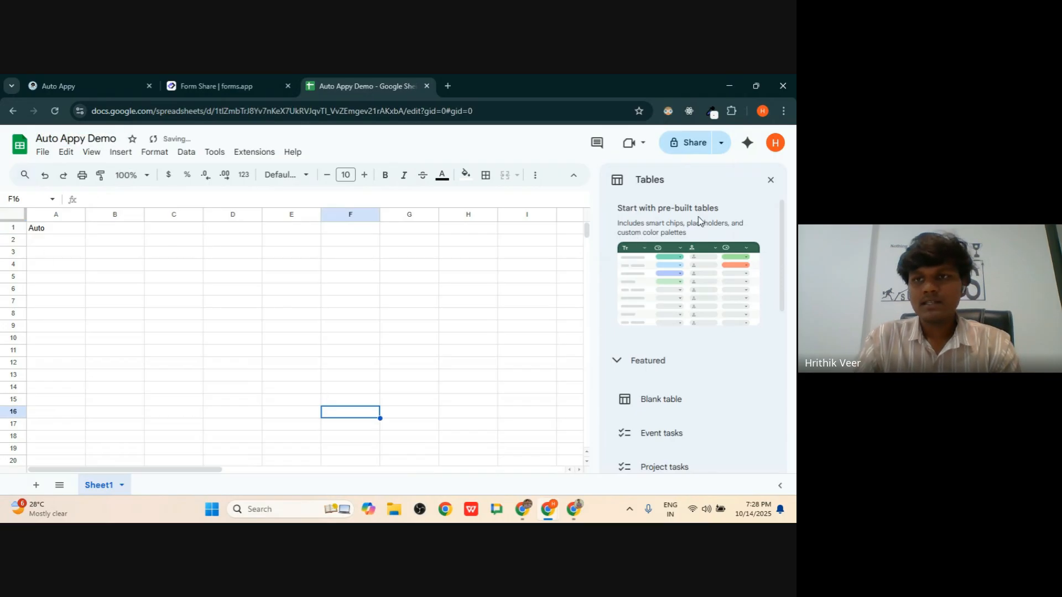
- Enter 'Name' as the A1 header, then return to the forms.app tab
{"action": "left_click", "coordinate": [771, 181]}
{"action": "left_click", "coordinate": [182, 242]}
{"action": "left_click", "coordinate": [64, 229]}
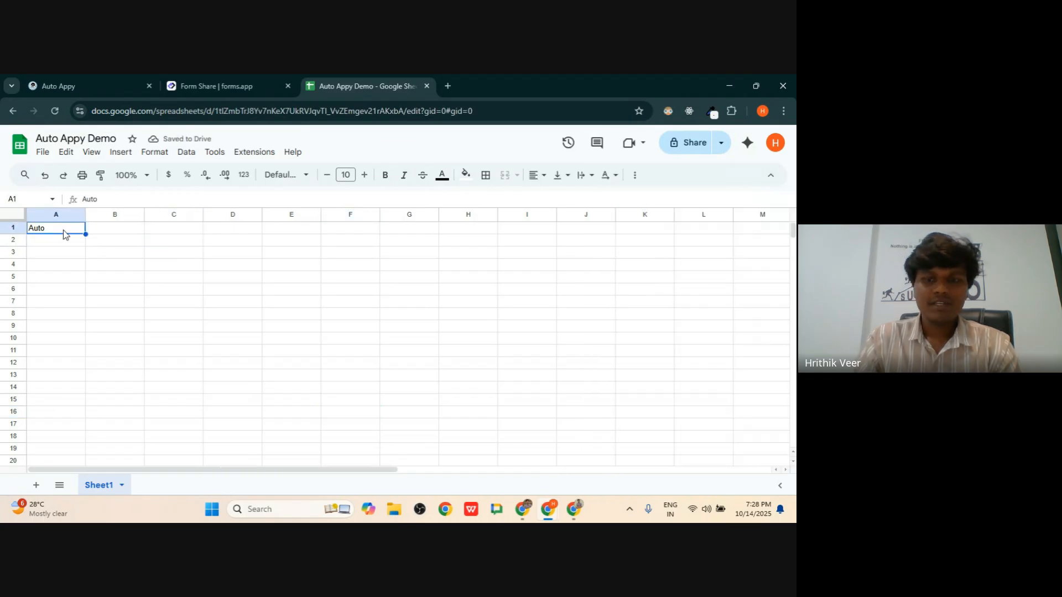
{"action": "key", "text": "Delete"}
{"action": "type", "text": "Name"}
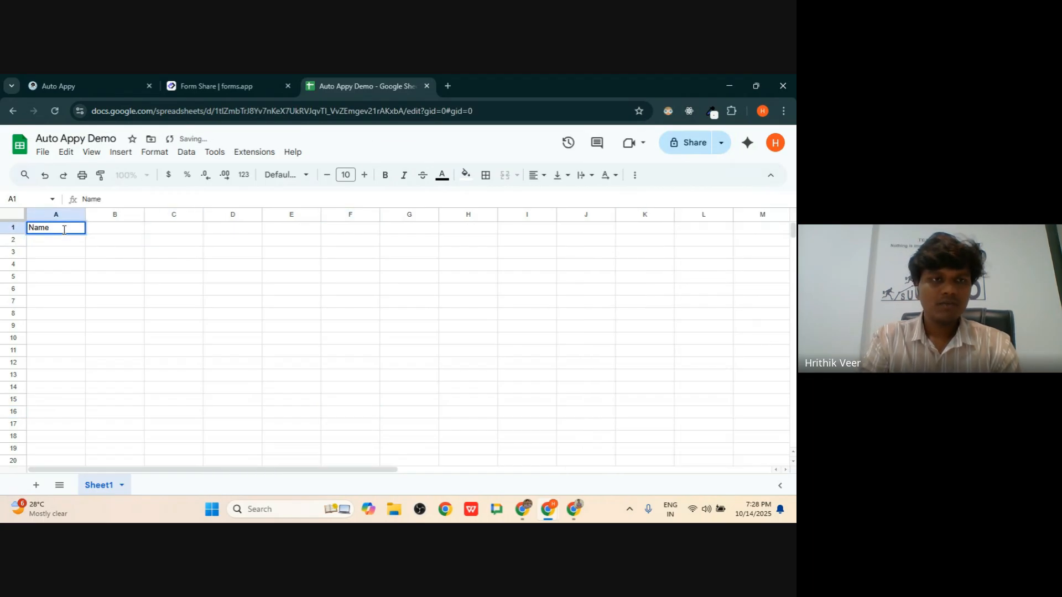
{"action": "key", "text": "Tab"}
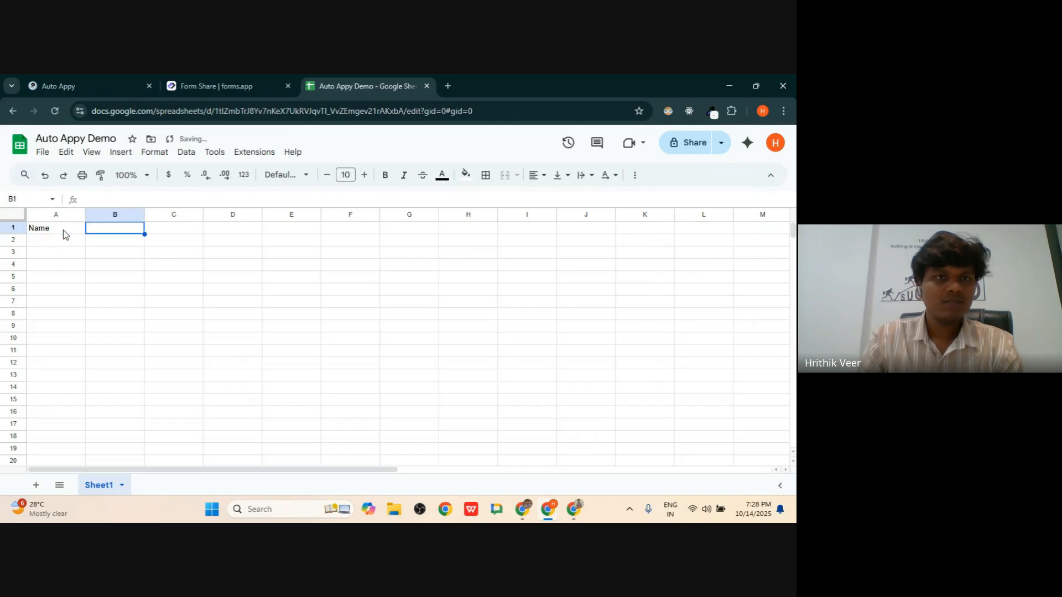
{"action": "left_click", "coordinate": [208, 80]}
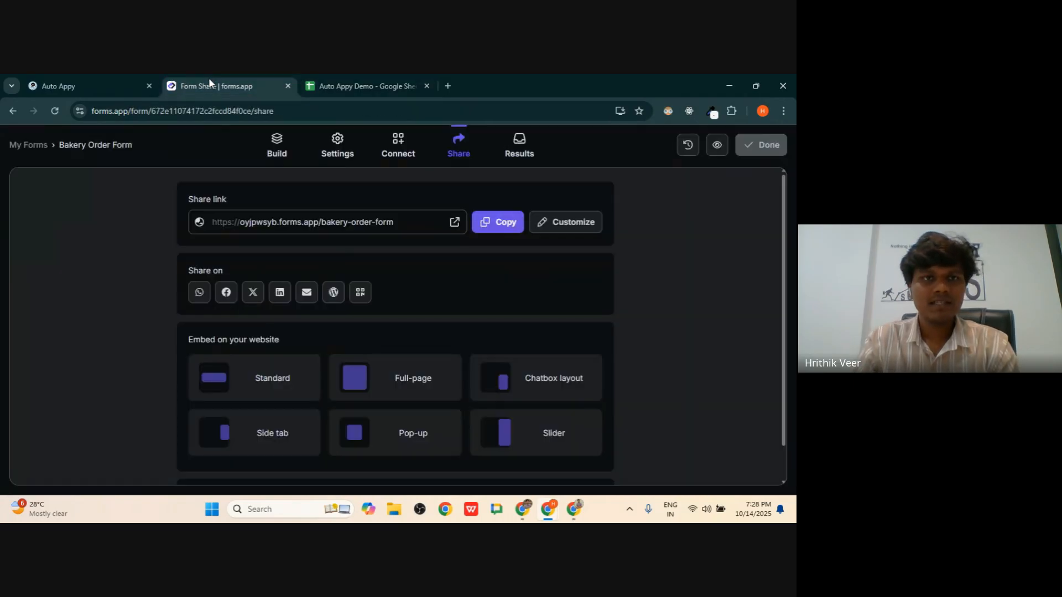
- Bring up the Bakery Order Form window, reload it, and scroll through the form
{"action": "key", "text": "alt+Tab"}
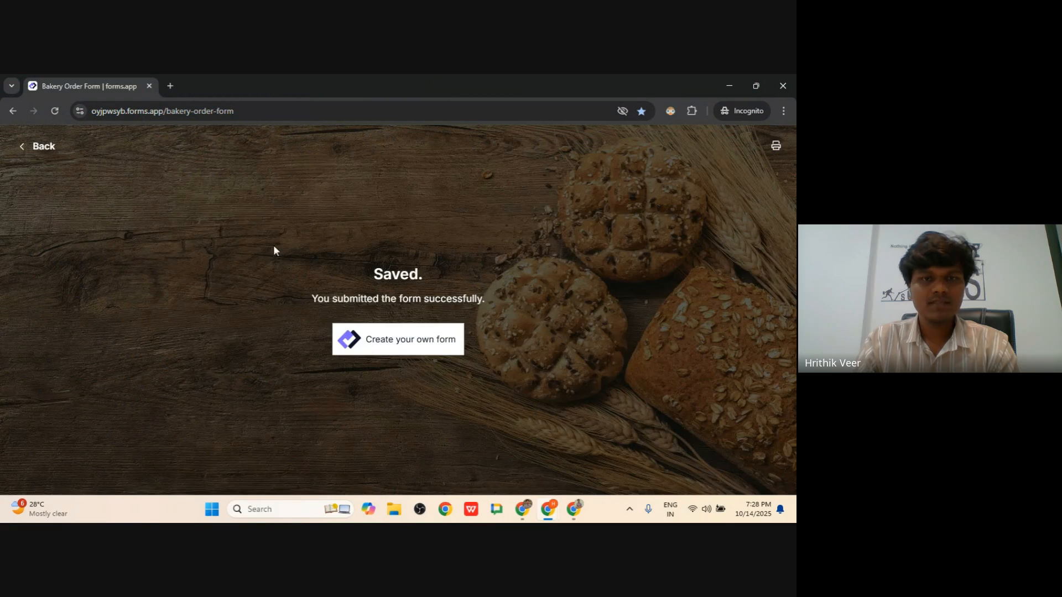
{"action": "left_click", "coordinate": [30, 150]}
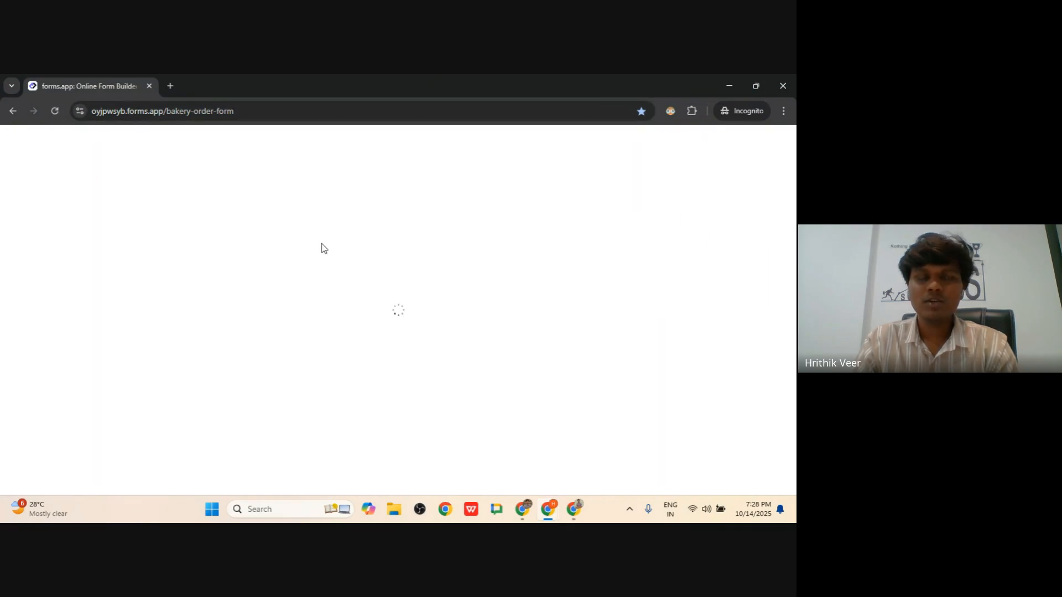
{"action": "scroll", "coordinate": [243, 247], "scroll_direction": "down", "scroll_amount": 6}
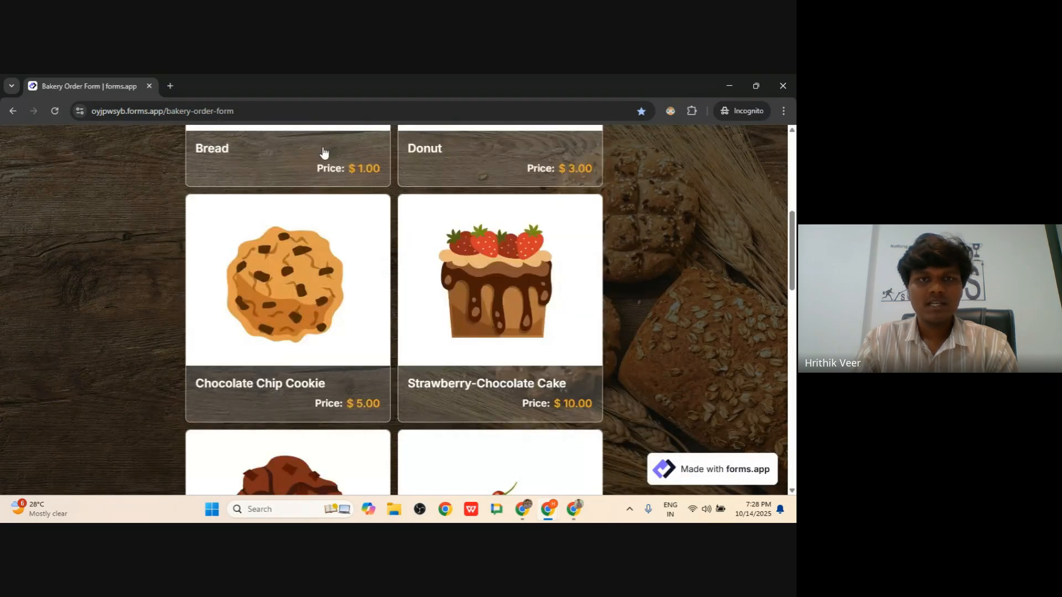
{"action": "scroll", "coordinate": [510, 188], "scroll_direction": "down", "scroll_amount": 5}
{"action": "scroll", "coordinate": [423, 238], "scroll_direction": "down", "scroll_amount": 4}
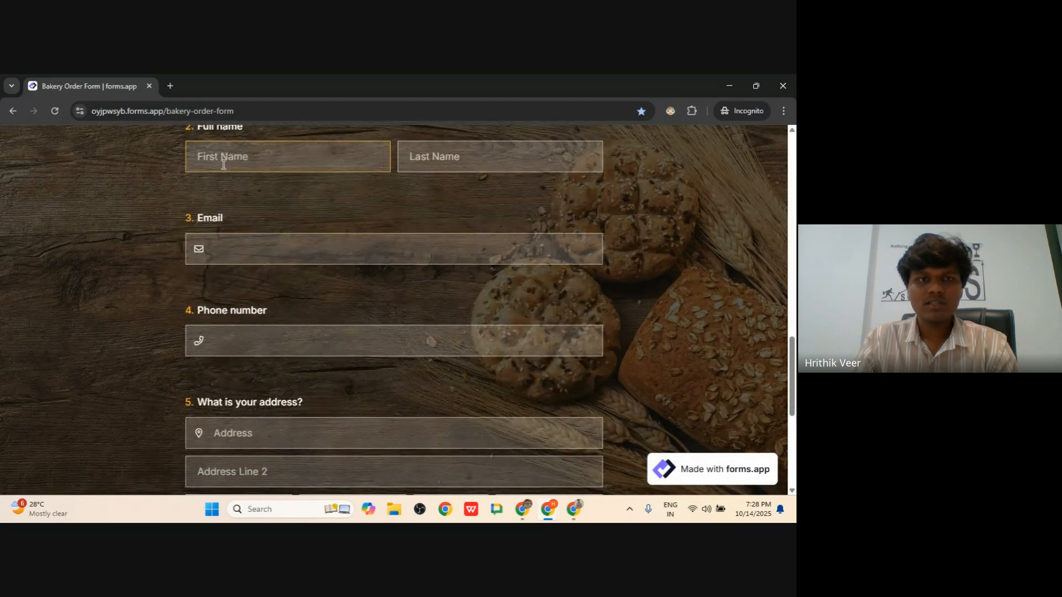
- Review the First Name, Last Name, Email and Phone fields, then return to the Auto Appy Demo spreadsheet
{"action": "left_click", "coordinate": [449, 160]}
{"action": "left_click", "coordinate": [261, 238]}
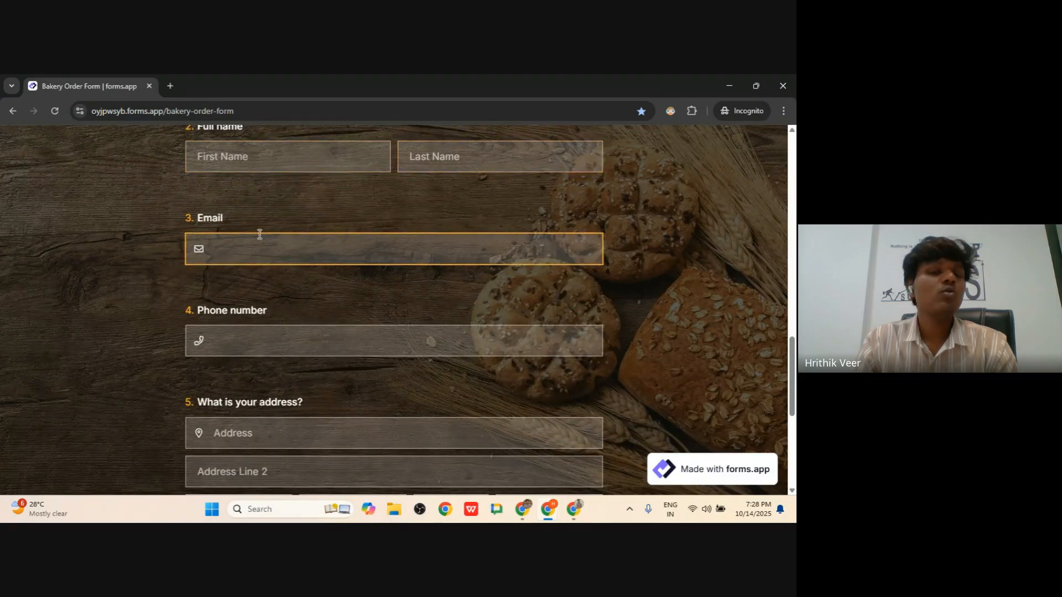
{"action": "left_click", "coordinate": [266, 149]}
{"action": "left_click", "coordinate": [484, 157]}
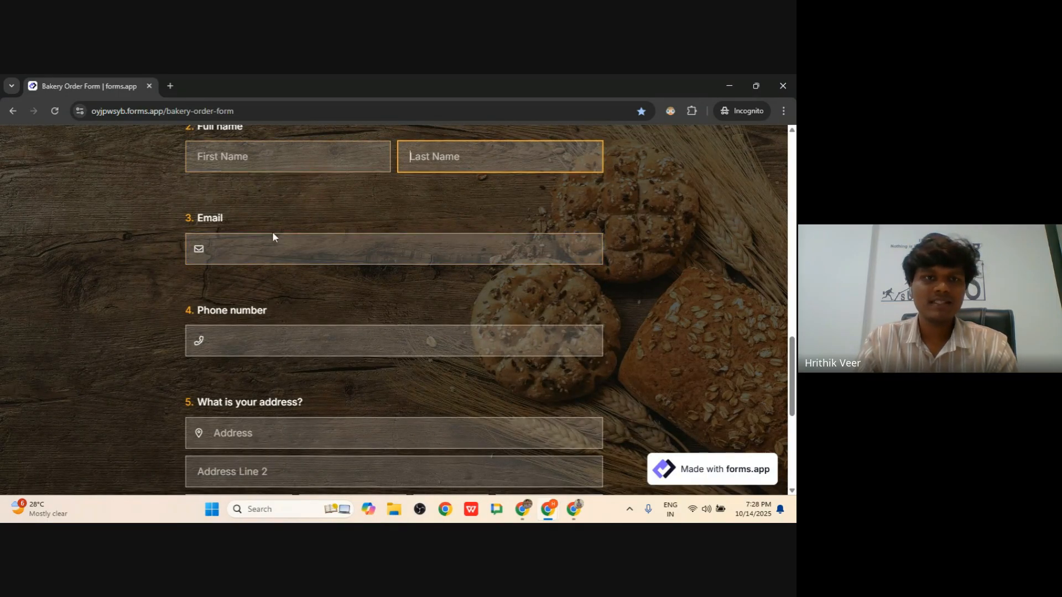
{"action": "left_click", "coordinate": [264, 339]}
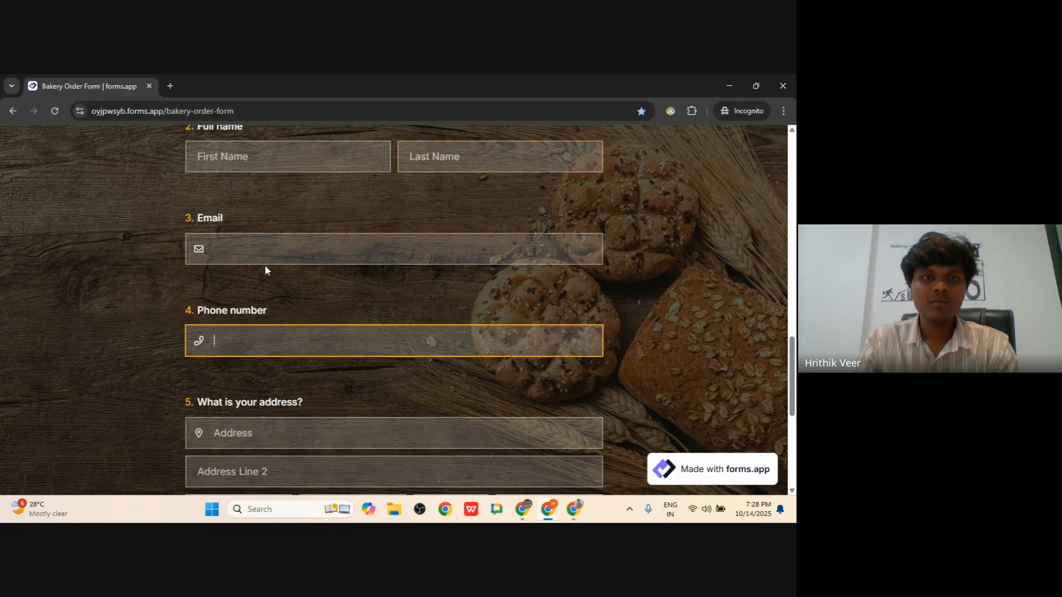
{"action": "left_click", "coordinate": [244, 160]}
{"action": "left_click", "coordinate": [402, 159]}
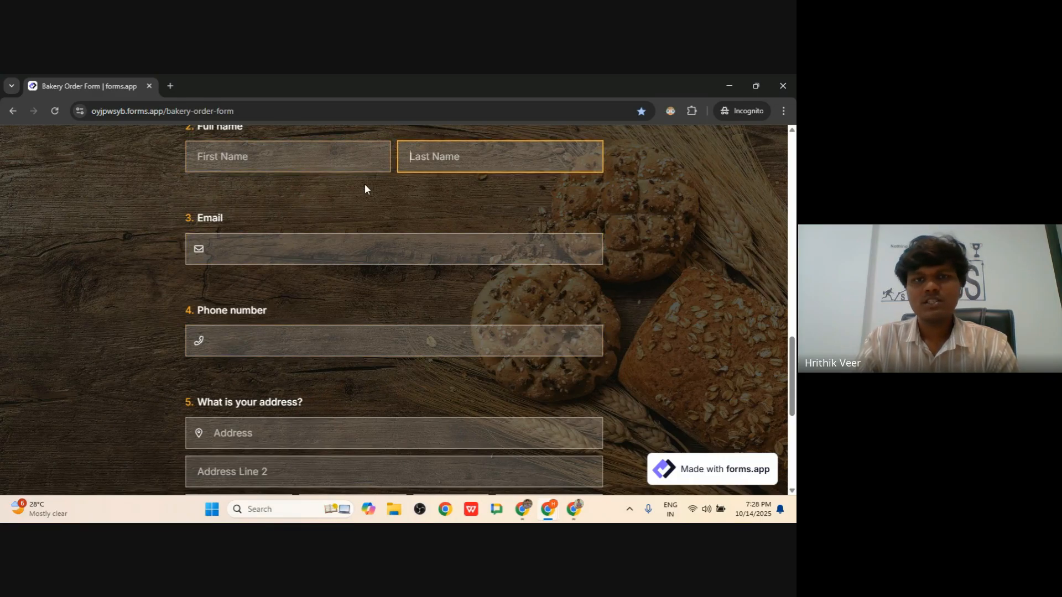
{"action": "left_click", "coordinate": [349, 161]}
{"action": "left_click", "coordinate": [437, 164]}
{"action": "left_click", "coordinate": [273, 240]}
{"action": "left_click", "coordinate": [295, 334]}
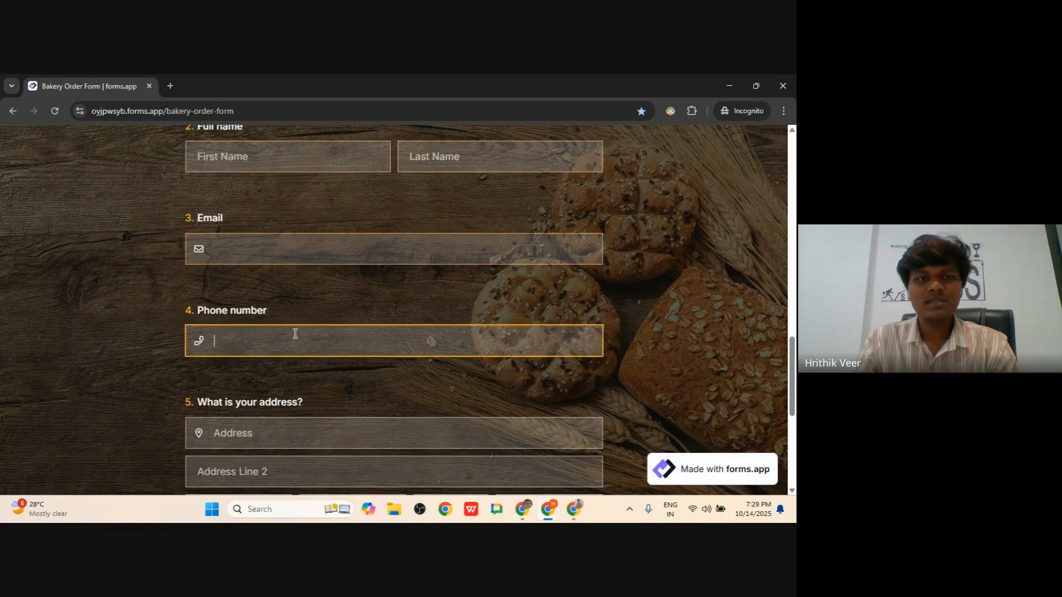
{"action": "scroll", "coordinate": [295, 334], "scroll_direction": "down", "scroll_amount": 5}
{"action": "scroll", "coordinate": [347, 221], "scroll_direction": "up", "scroll_amount": 15}
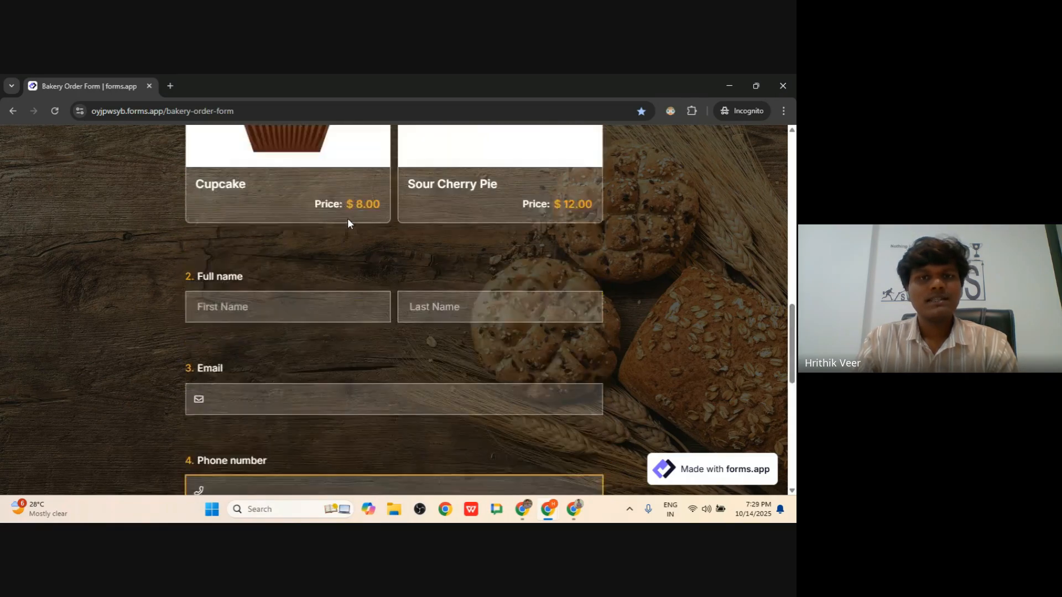
{"action": "key", "text": "alt+Tab"}
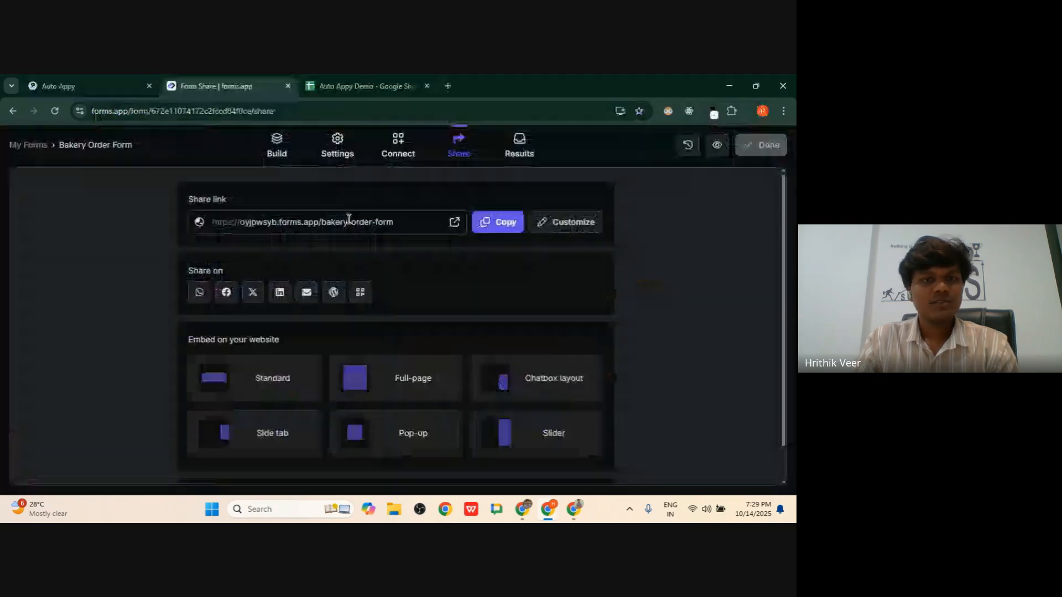
{"action": "left_click", "coordinate": [401, 80]}
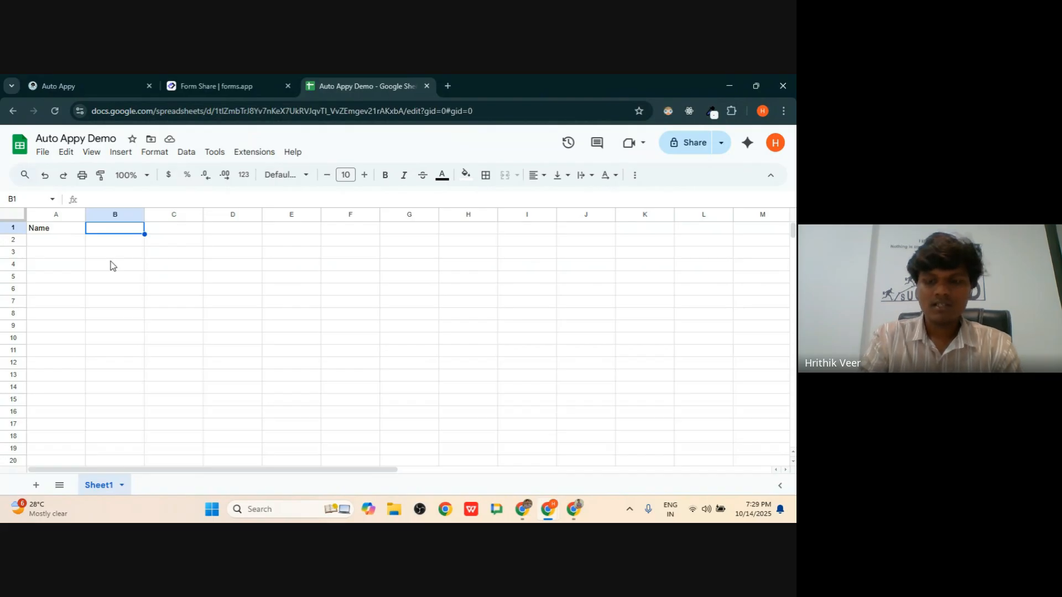
- Replace the A1 header with First Name, Last Name, Phone and Email across A1:D1
{"action": "key", "text": "Left"}
{"action": "key", "text": "Delete"}
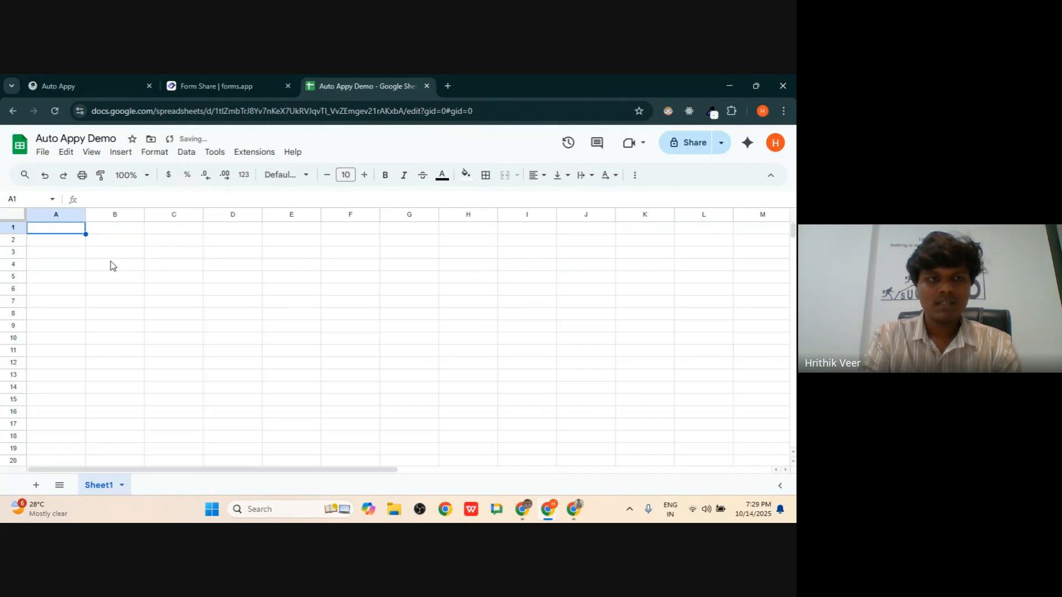
{"action": "type", "text": "First Na"}
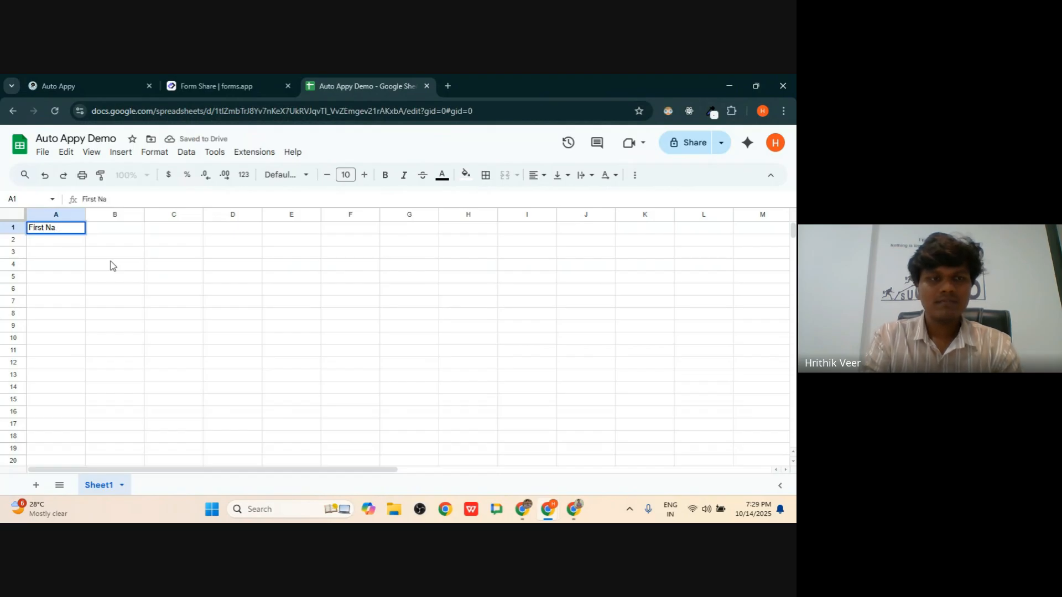
{"action": "type", "text": ",eme"}
{"action": "key", "text": "Tab"}
{"action": "type", "text": "Las"}
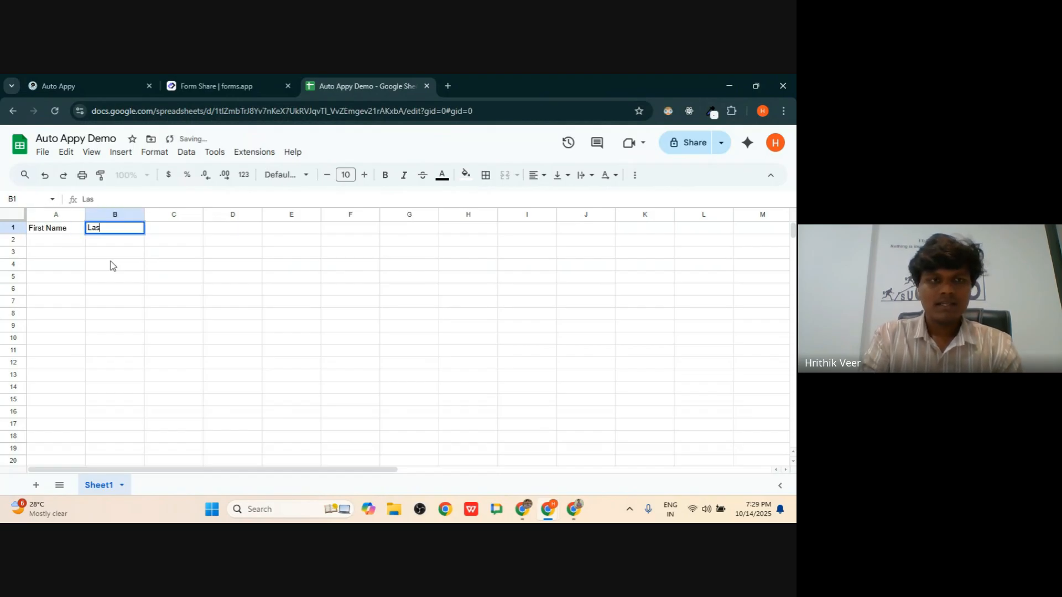
{"action": "type", "text": "t Name"}
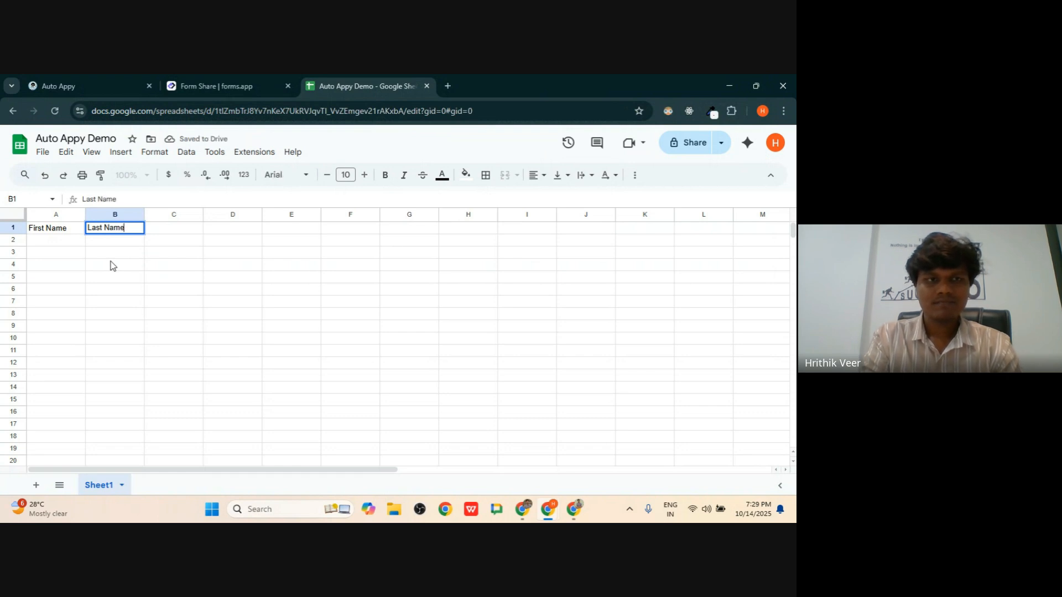
{"action": "key", "text": "Tab"}
{"action": "type", "text": "Ph"}
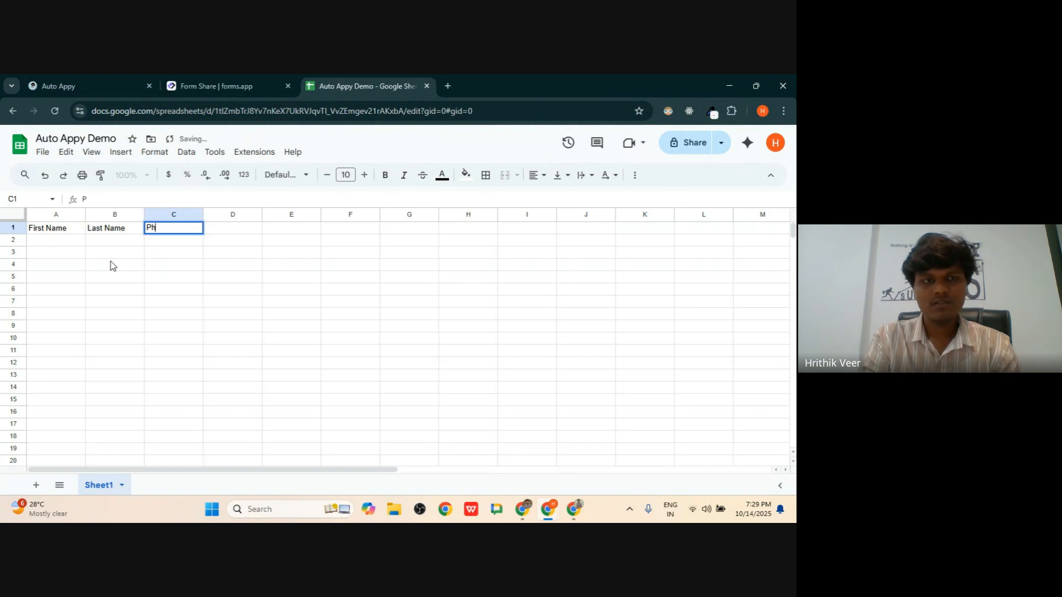
{"action": "type", "text": "oe"}
{"action": "key", "text": "BackSpace"}
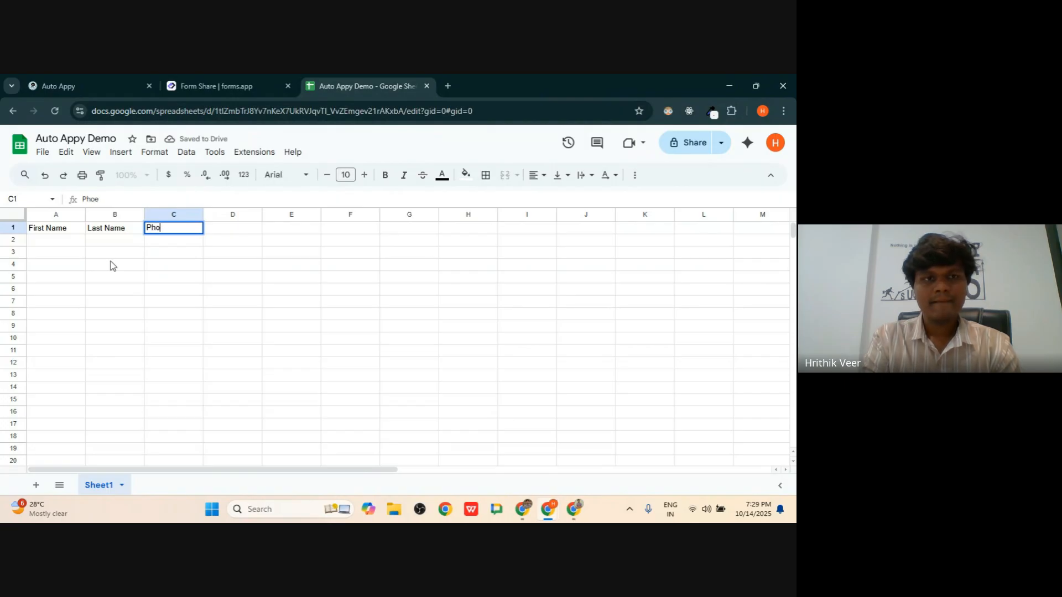
{"action": "type", "text": "ne"}
{"action": "key", "text": "Tab"}
{"action": "type", "text": "Em"}
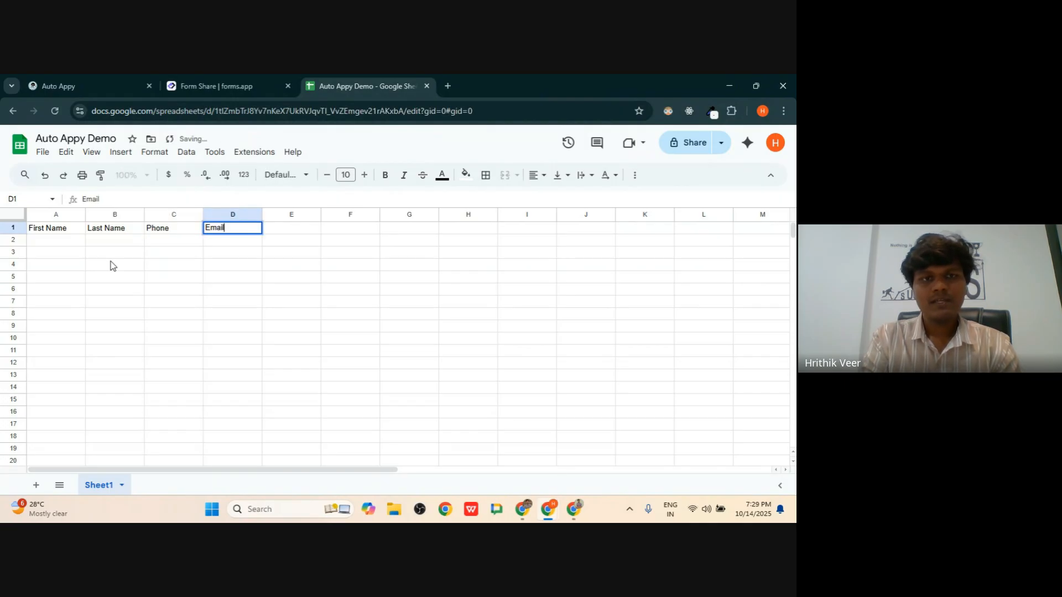
{"action": "type", "text": "ail"}
{"action": "left_click", "coordinate": [105, 266]}
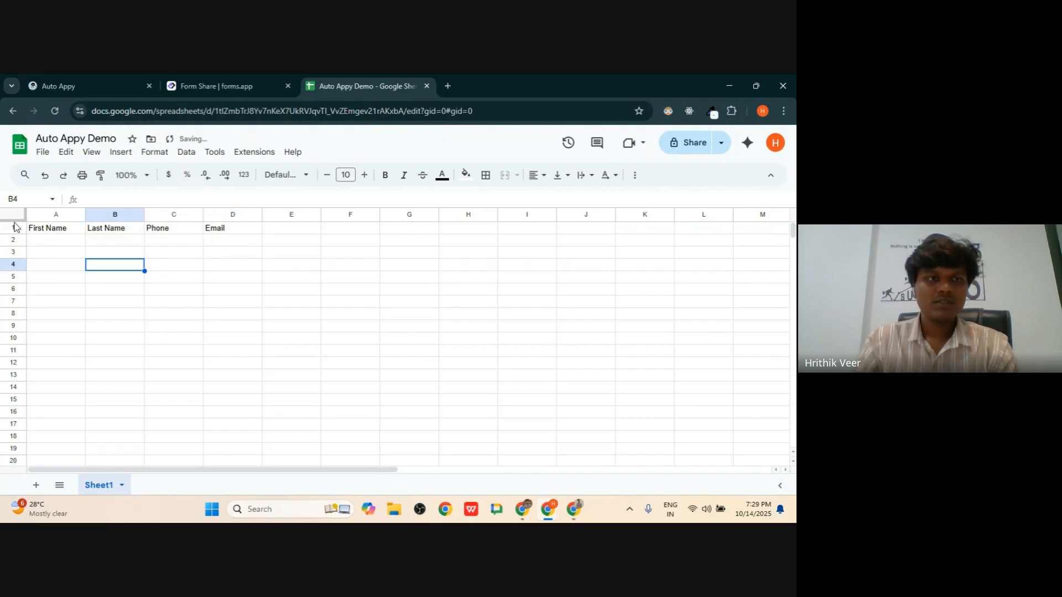
- Freeze row 1 as the header row
{"action": "left_click", "coordinate": [15, 218]}
{"action": "left_click", "coordinate": [80, 254]}
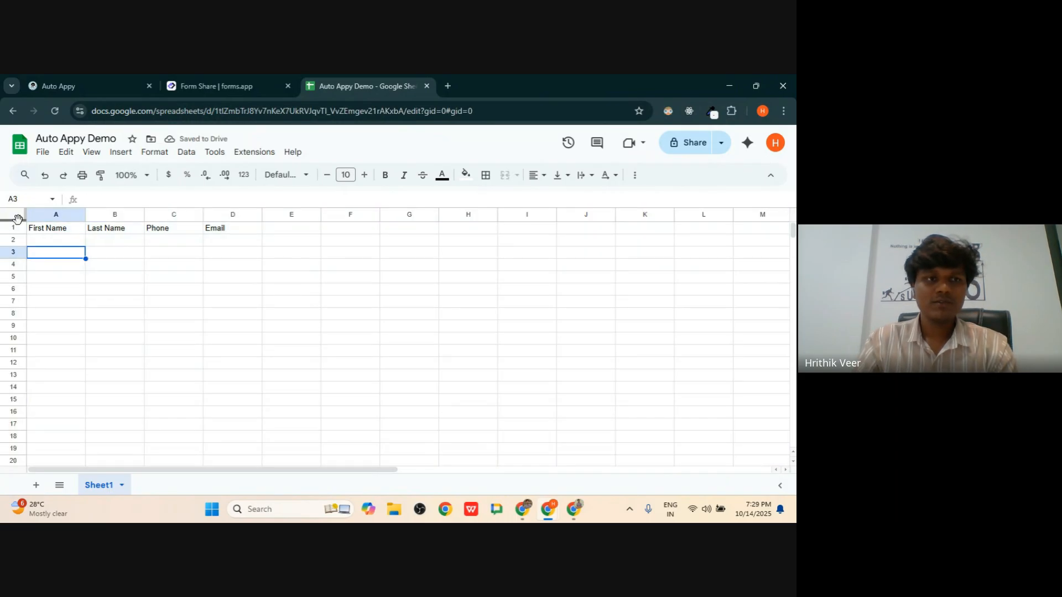
{"action": "left_click_drag", "start_coordinate": [18, 220], "coordinate": [254, 400]}
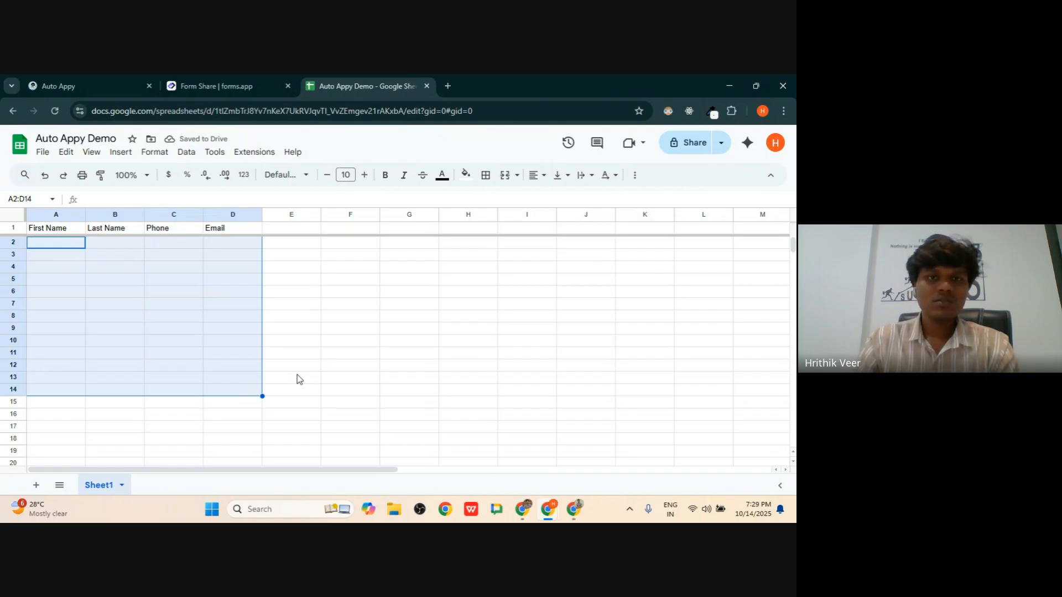
{"action": "left_click", "coordinate": [355, 341]}
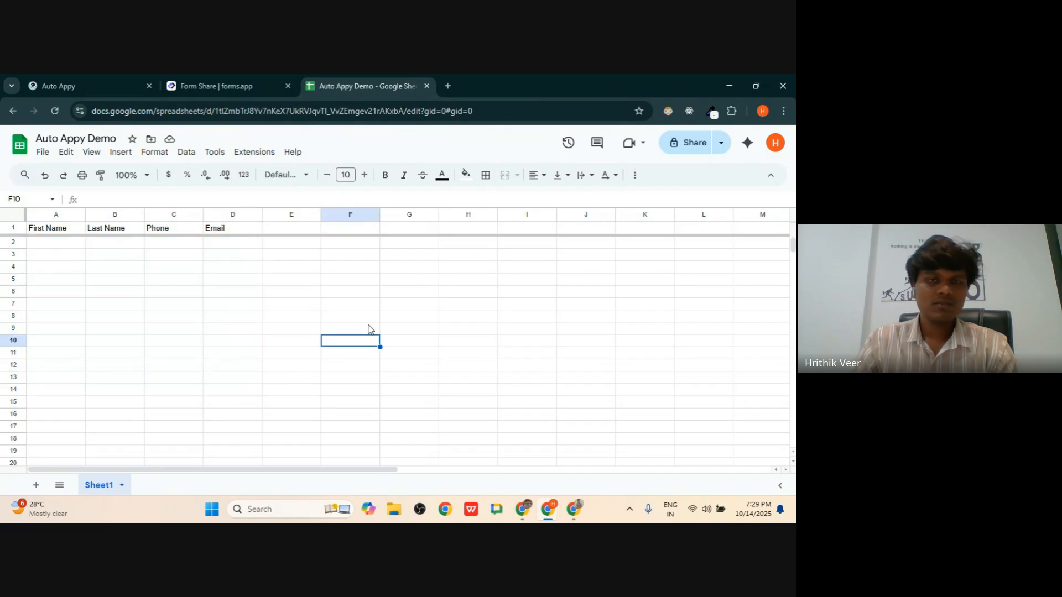
- Copy the spreadsheet ID from between /d/ and /edit in the address, then return to Auto Appy
{"action": "left_click", "coordinate": [218, 111]}
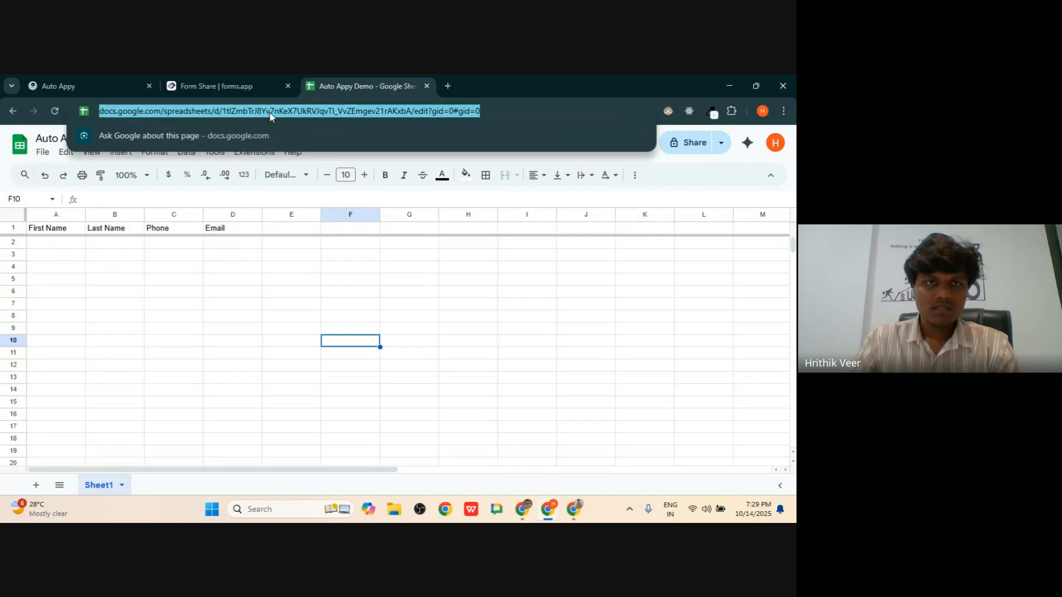
{"action": "double_click", "coordinate": [282, 112]}
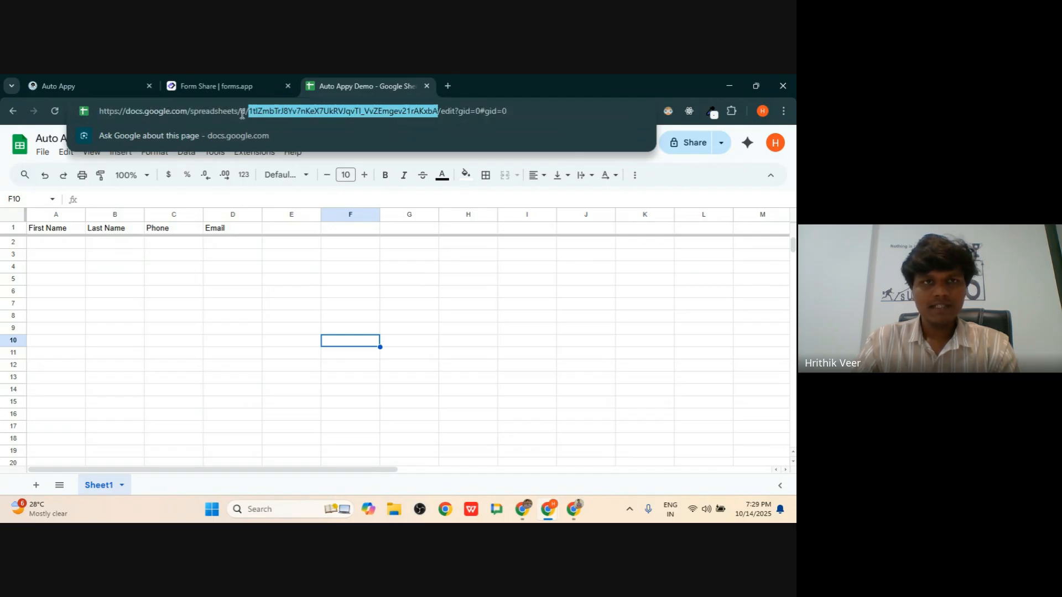
{"action": "left_click", "coordinate": [100, 113]}
{"action": "left_click_drag", "start_coordinate": [101, 113], "coordinate": [187, 111]}
{"action": "double_click", "coordinate": [218, 111]}
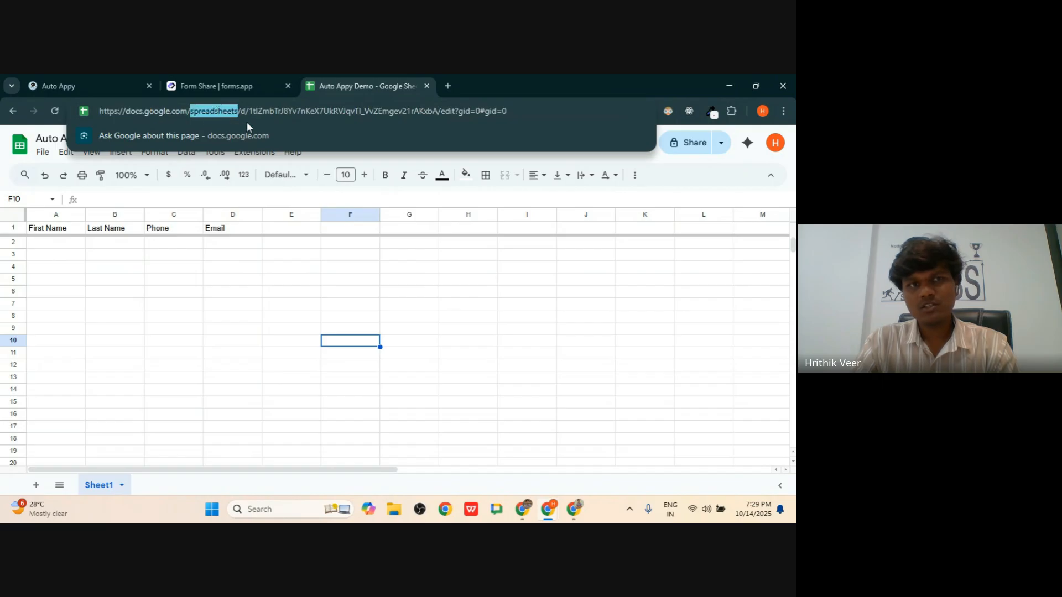
{"action": "double_click", "coordinate": [243, 111]}
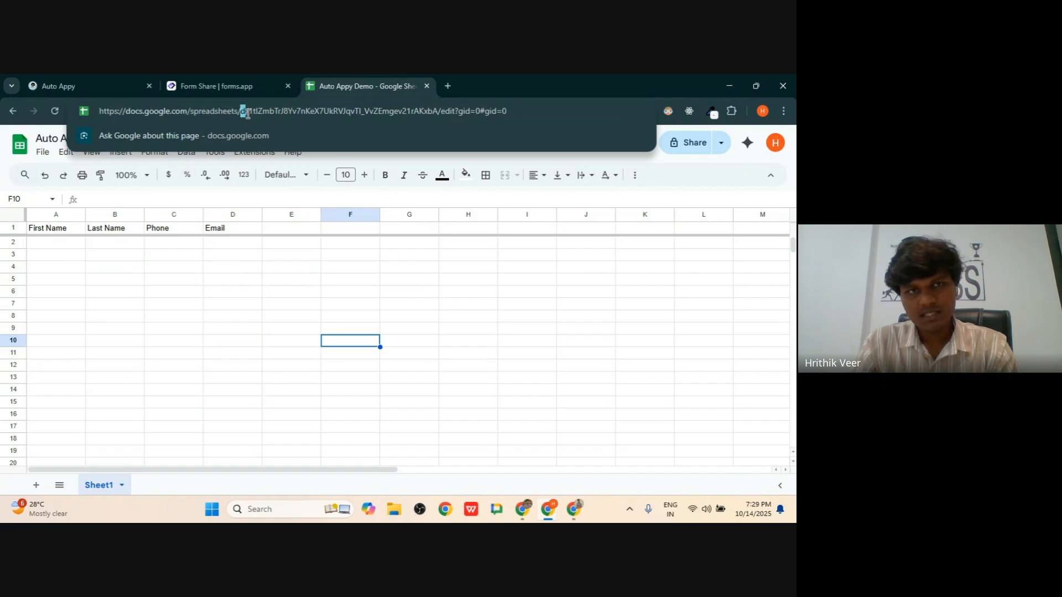
{"action": "left_click", "coordinate": [249, 112]}
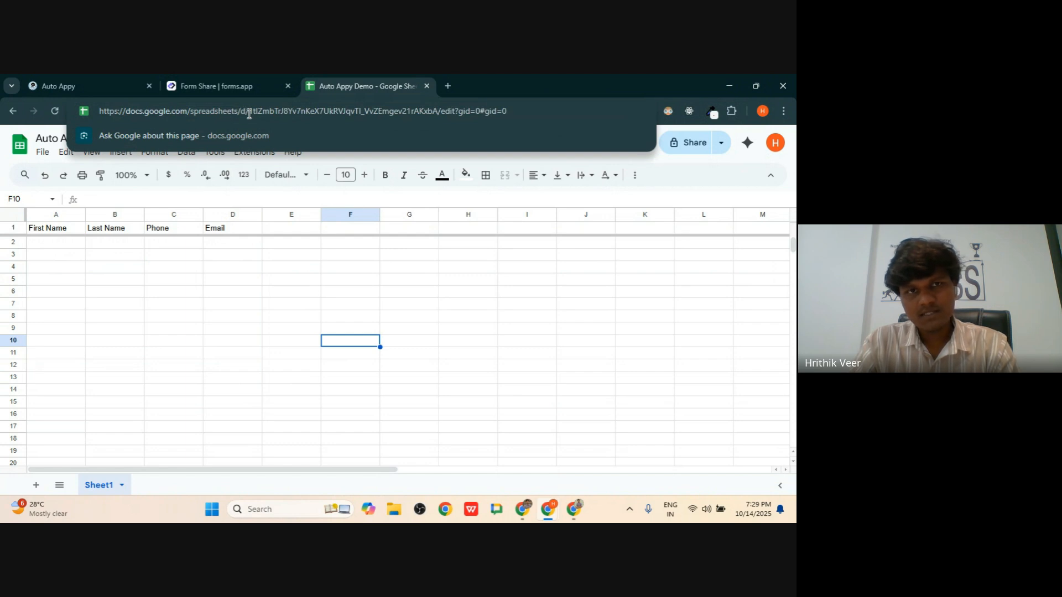
{"action": "left_click_drag", "start_coordinate": [249, 113], "coordinate": [437, 110]}
{"action": "key", "text": "ctrl+c"}
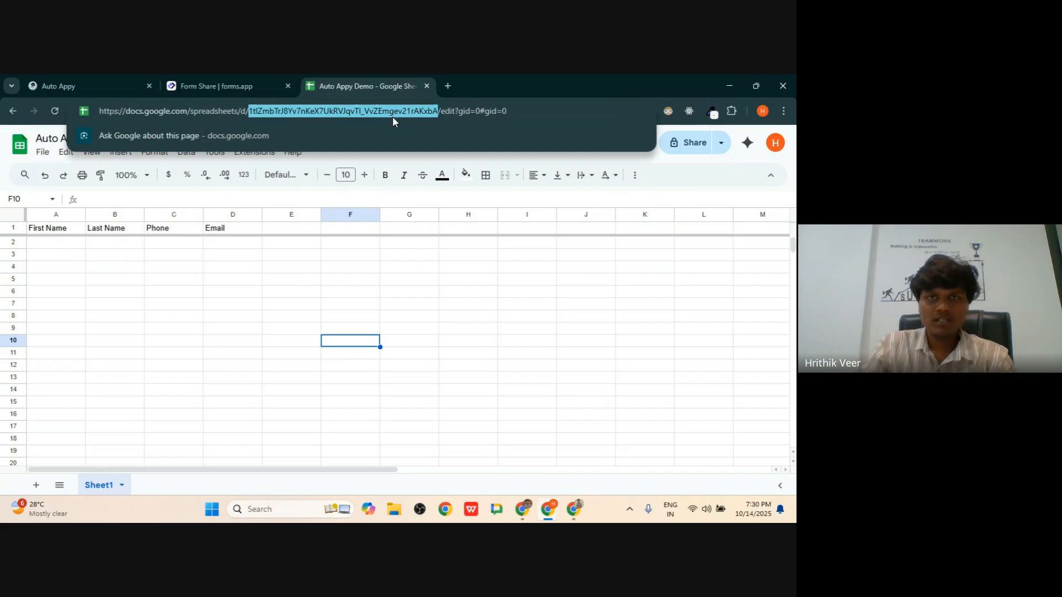
{"action": "left_click", "coordinate": [373, 308]}
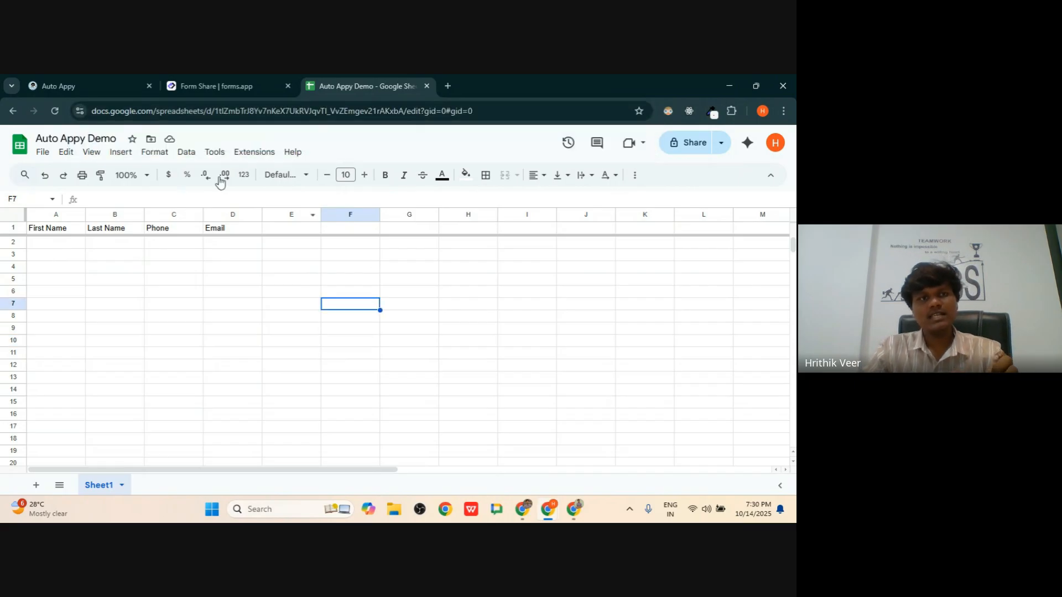
{"action": "double_click", "coordinate": [276, 112]}
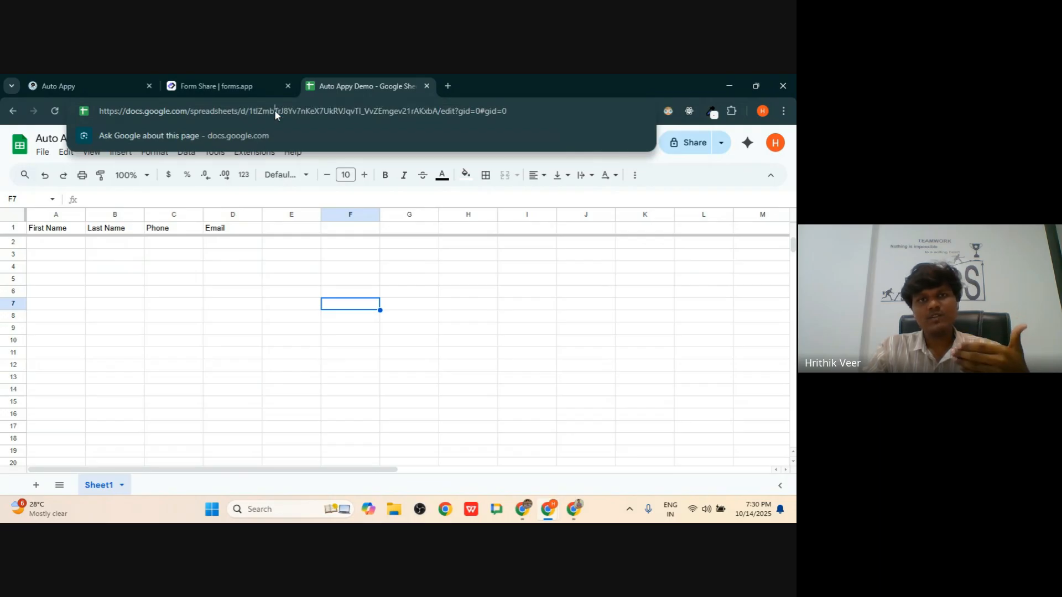
{"action": "left_click", "coordinate": [258, 326]}
{"action": "left_click", "coordinate": [76, 84]}
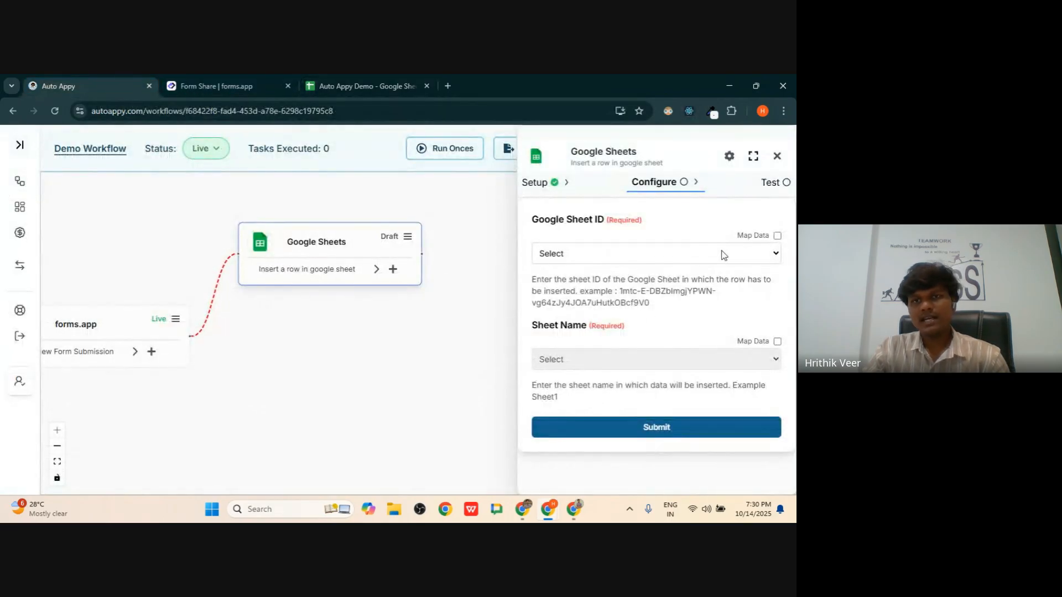
- Paste the copied spreadsheet ID into the Google Sheet ID field
{"action": "left_click", "coordinate": [777, 235]}
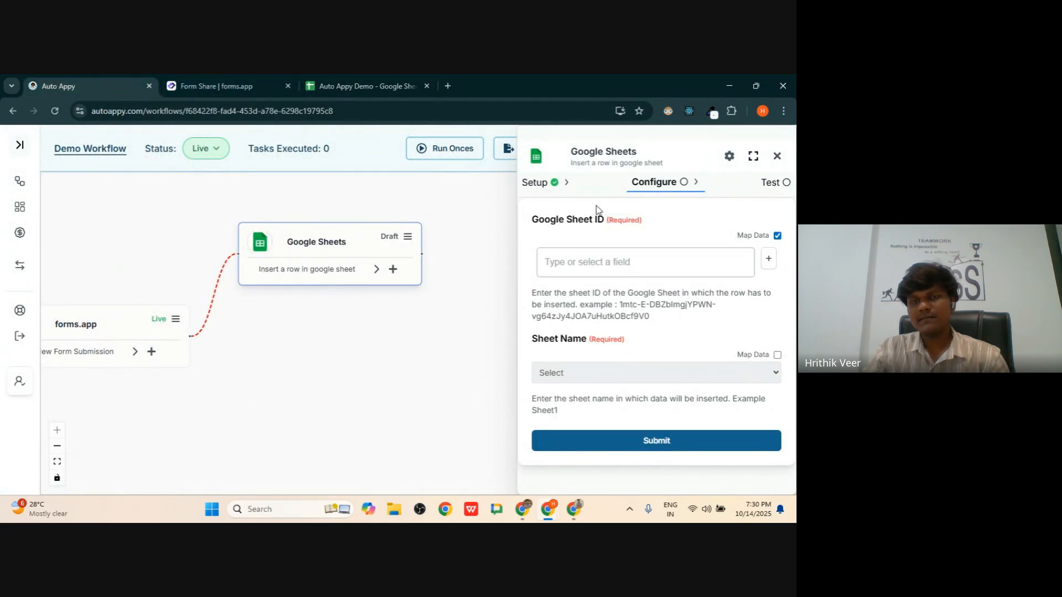
{"action": "left_click", "coordinate": [613, 256]}
{"action": "key", "text": "ctrl+v"}
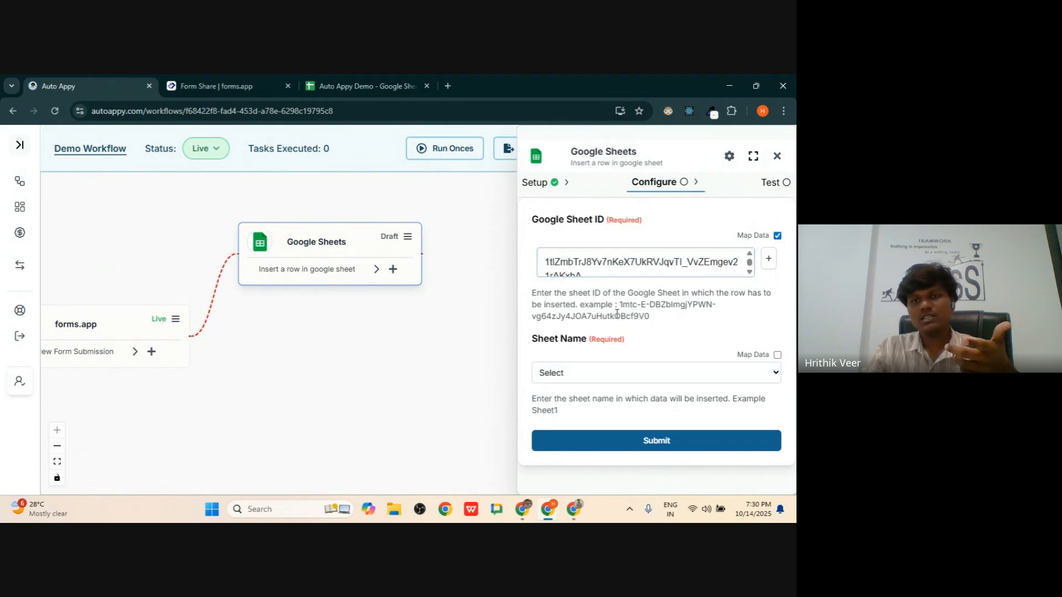
- Set the Sheet Name to Sheet1 after checking the spreadsheet's tab name
{"action": "left_click", "coordinate": [571, 381]}
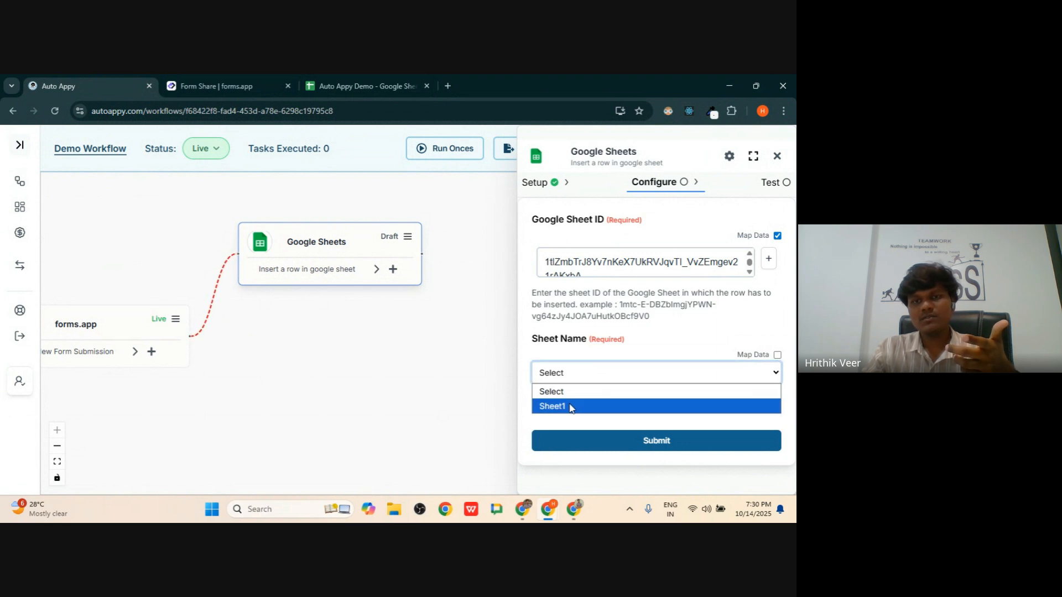
{"action": "left_click", "coordinate": [354, 86]}
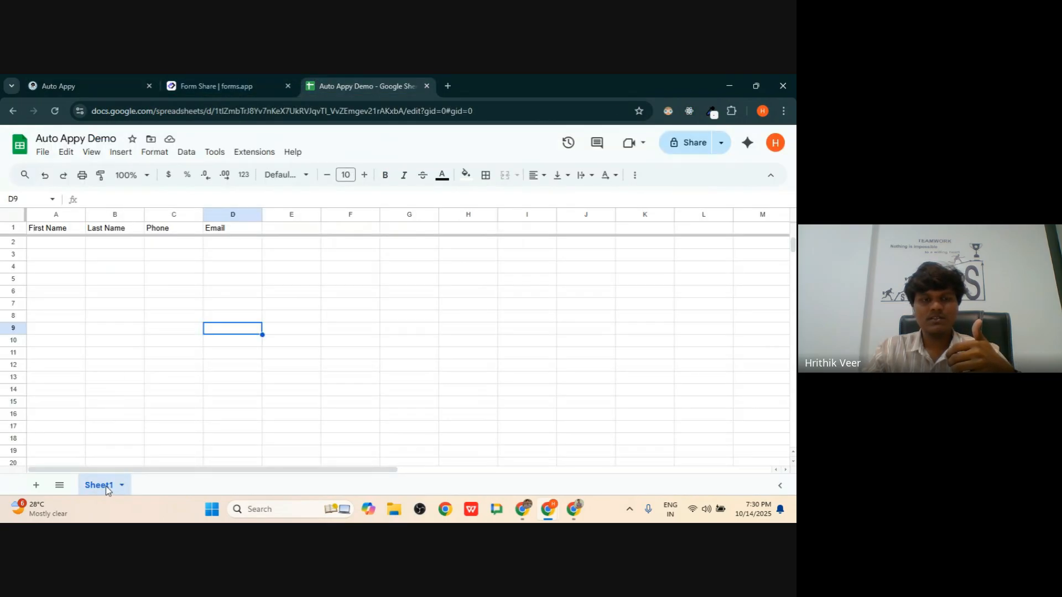
{"action": "left_click", "coordinate": [119, 80]}
{"action": "left_click", "coordinate": [342, 79]}
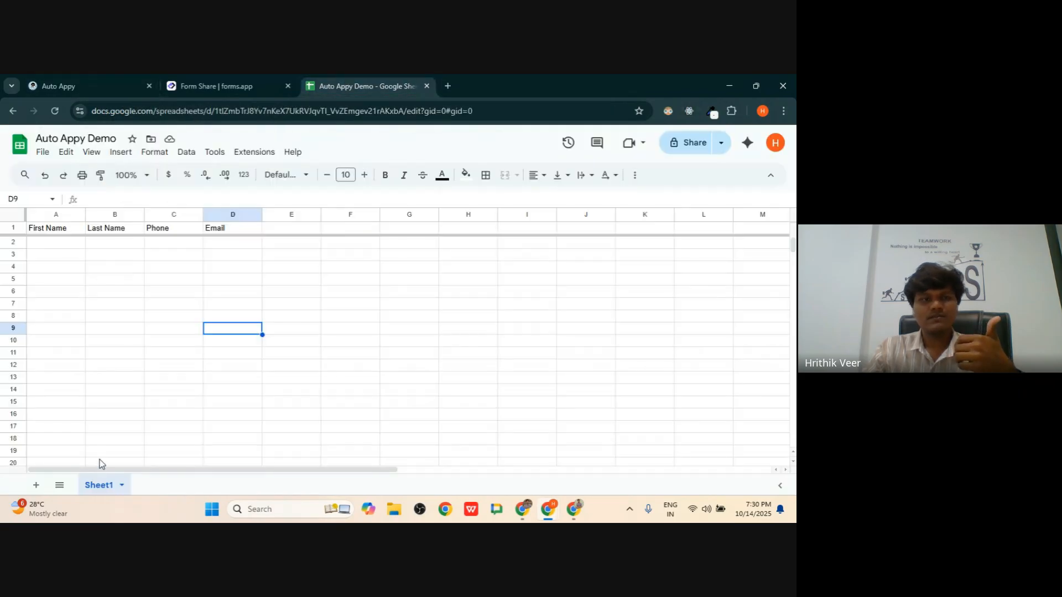
{"action": "left_click", "coordinate": [62, 84]}
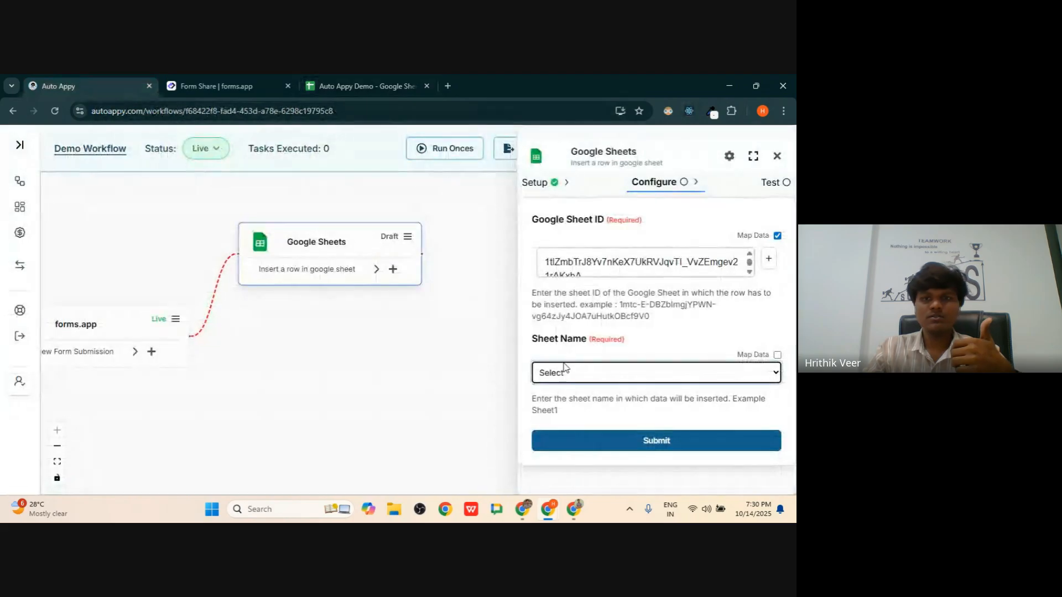
{"action": "left_click", "coordinate": [565, 371]}
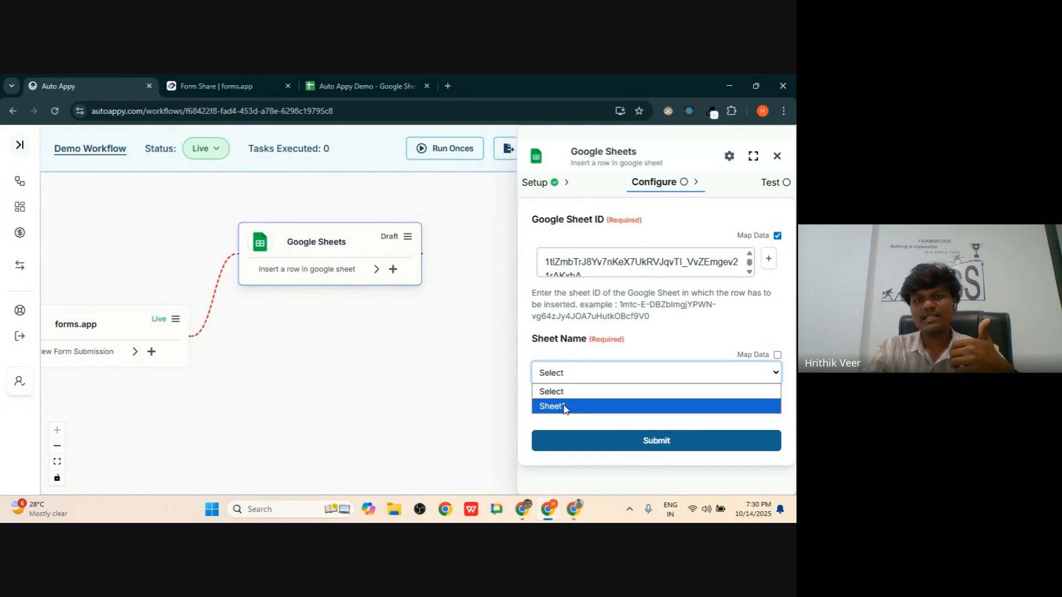
{"action": "left_click", "coordinate": [565, 408]}
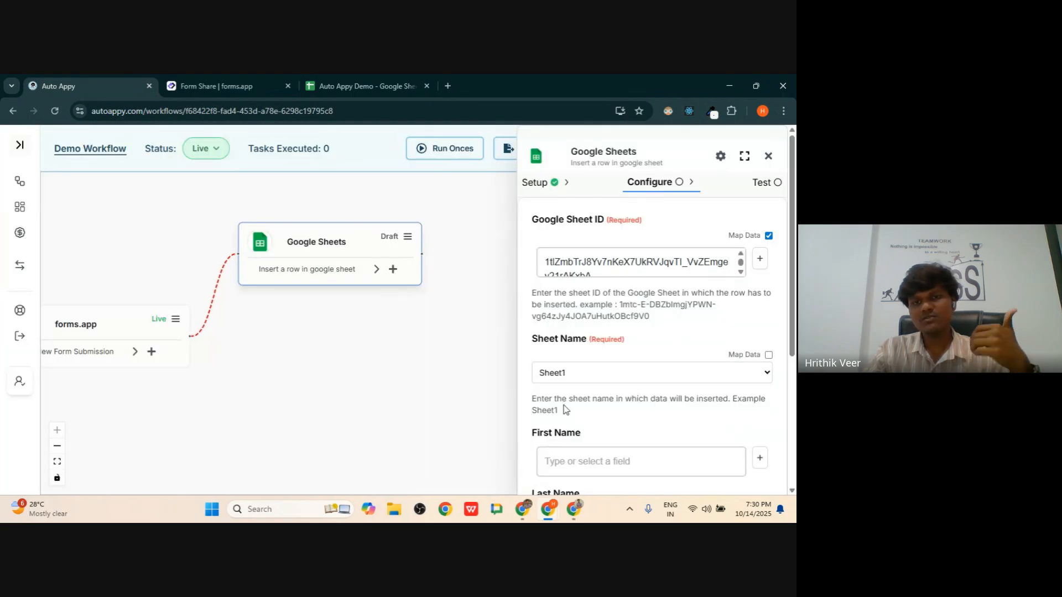
{"action": "scroll", "coordinate": [564, 410], "scroll_direction": "down", "scroll_amount": 2}
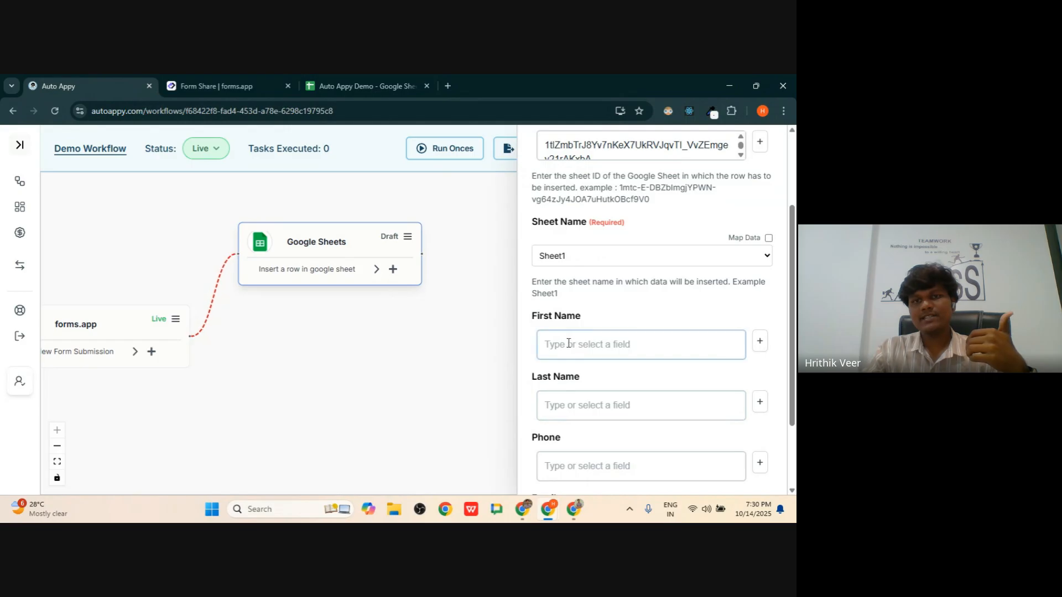
{"action": "left_click_drag", "start_coordinate": [533, 316], "coordinate": [586, 318]}
{"action": "scroll", "coordinate": [566, 381], "scroll_direction": "down", "scroll_amount": 2}
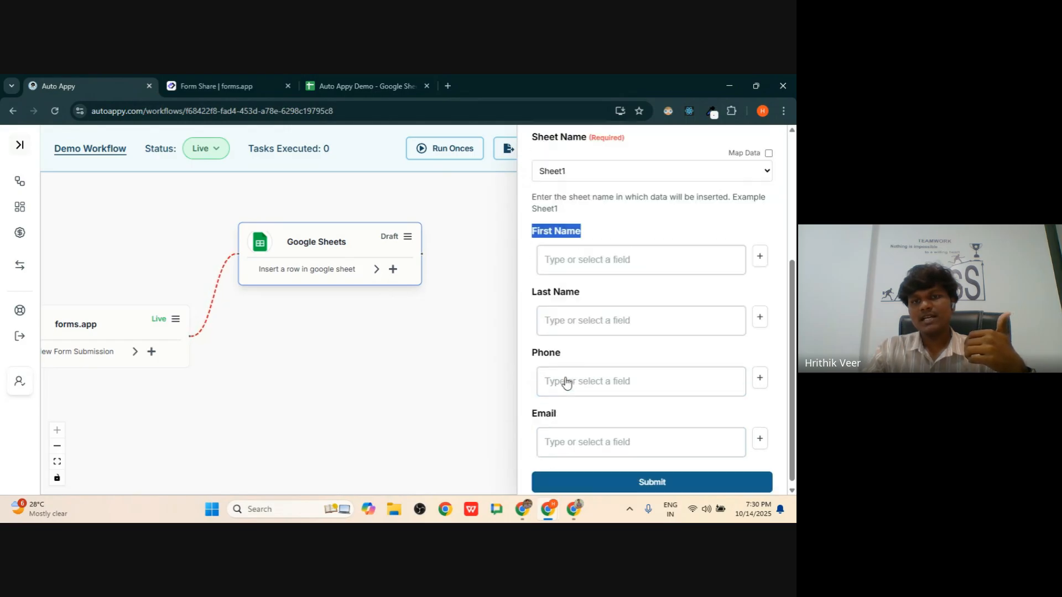
{"action": "left_click", "coordinate": [391, 79]}
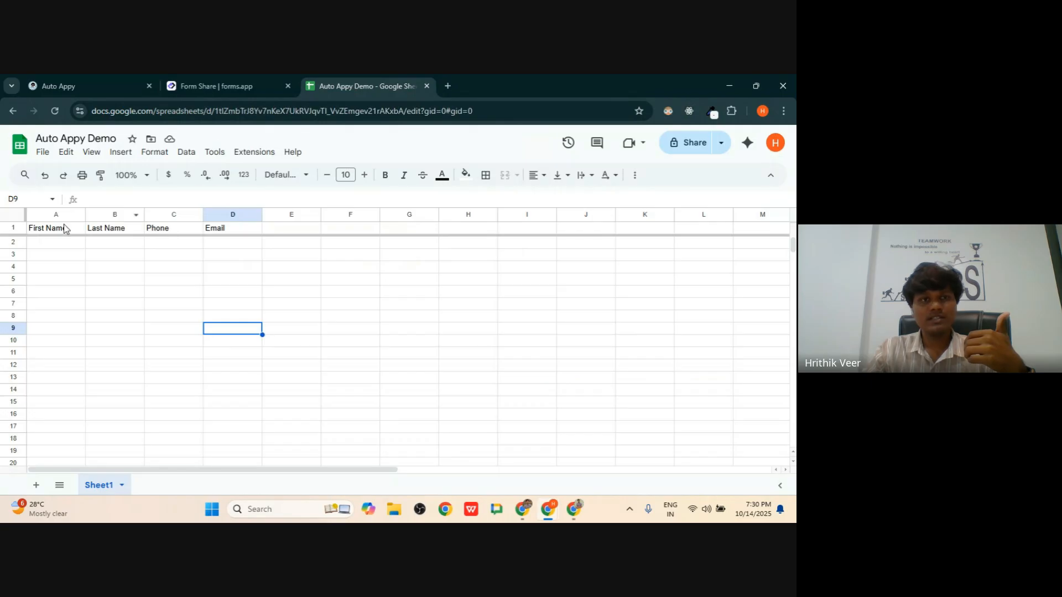
{"action": "left_click_drag", "start_coordinate": [55, 214], "coordinate": [221, 216]}
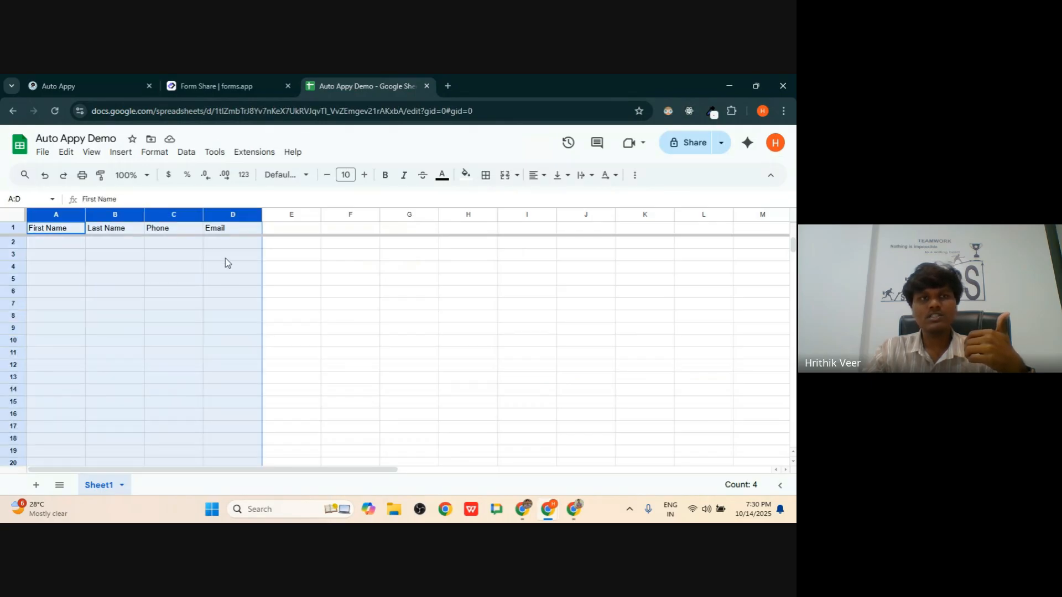
{"action": "left_click", "coordinate": [91, 88]}
{"action": "left_click", "coordinate": [560, 246]}
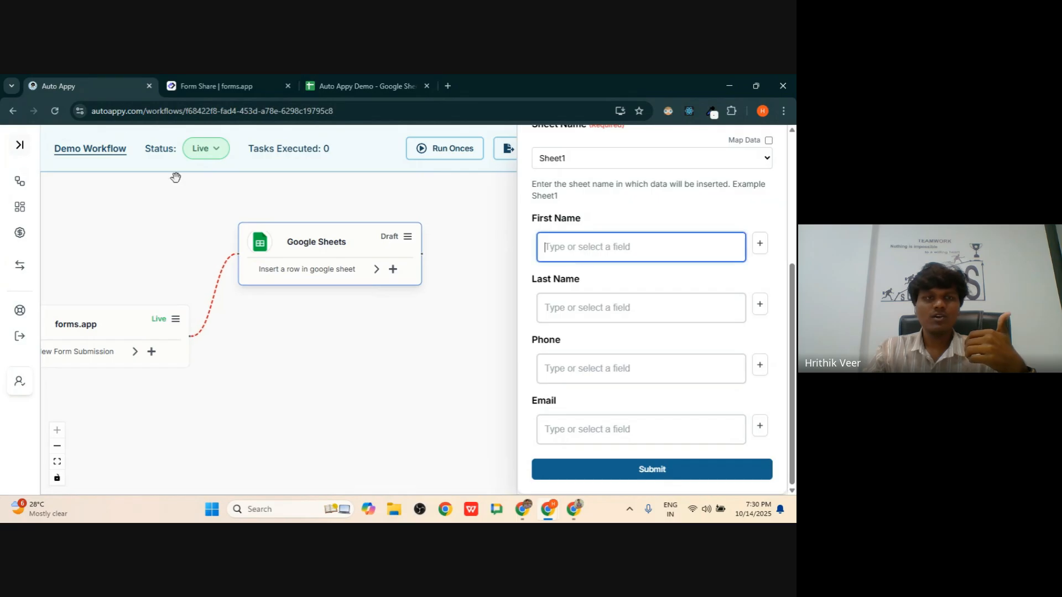
{"action": "scroll", "coordinate": [622, 298], "scroll_direction": "up", "scroll_amount": 4}
{"action": "scroll", "coordinate": [620, 302], "scroll_direction": "down", "scroll_amount": 5}
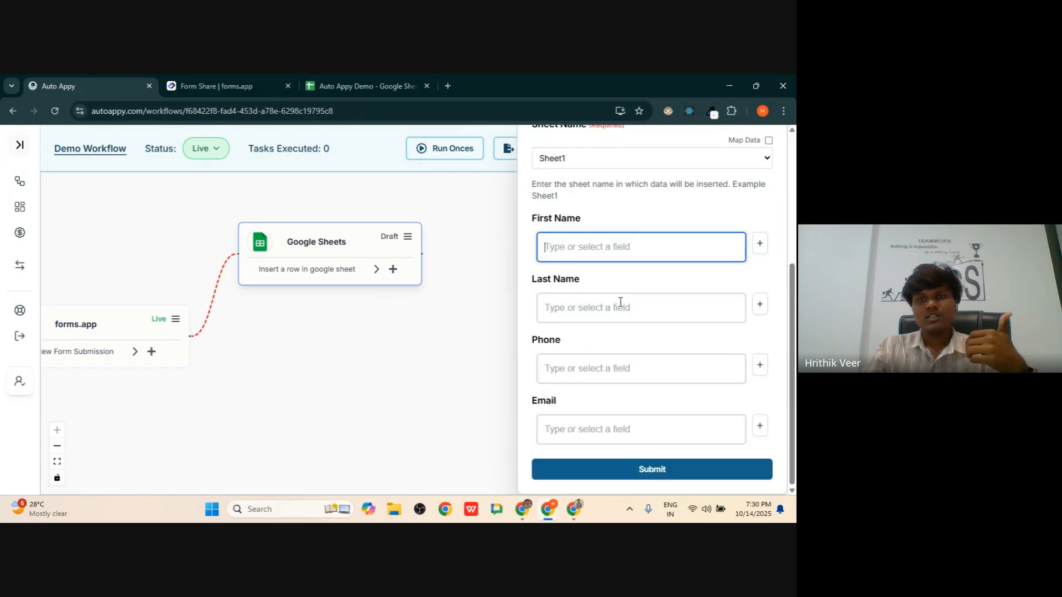
{"action": "left_click", "coordinate": [360, 87]}
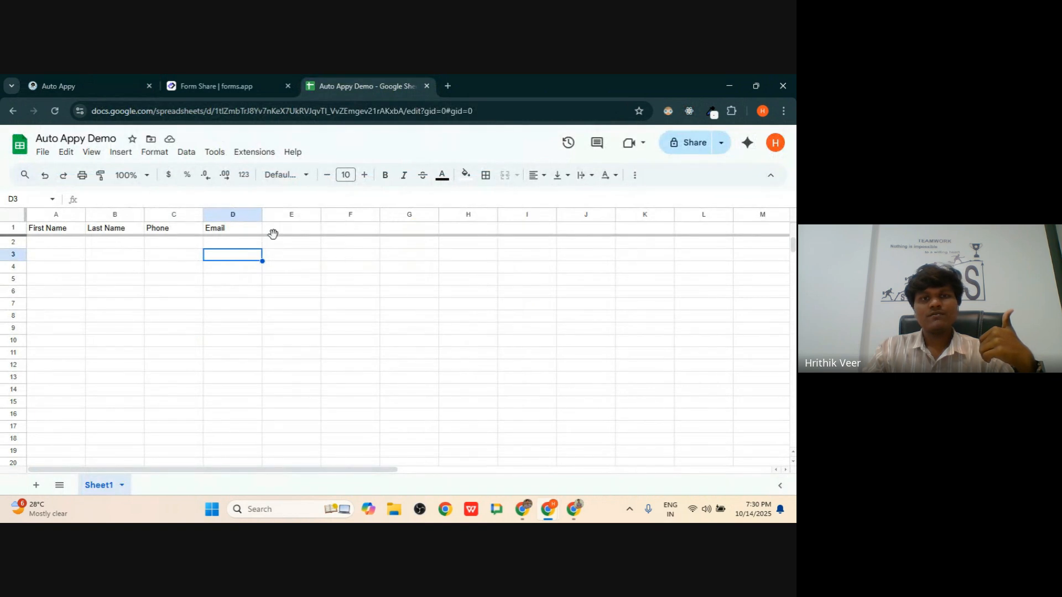
{"action": "left_click_drag", "start_coordinate": [273, 231], "coordinate": [624, 234]}
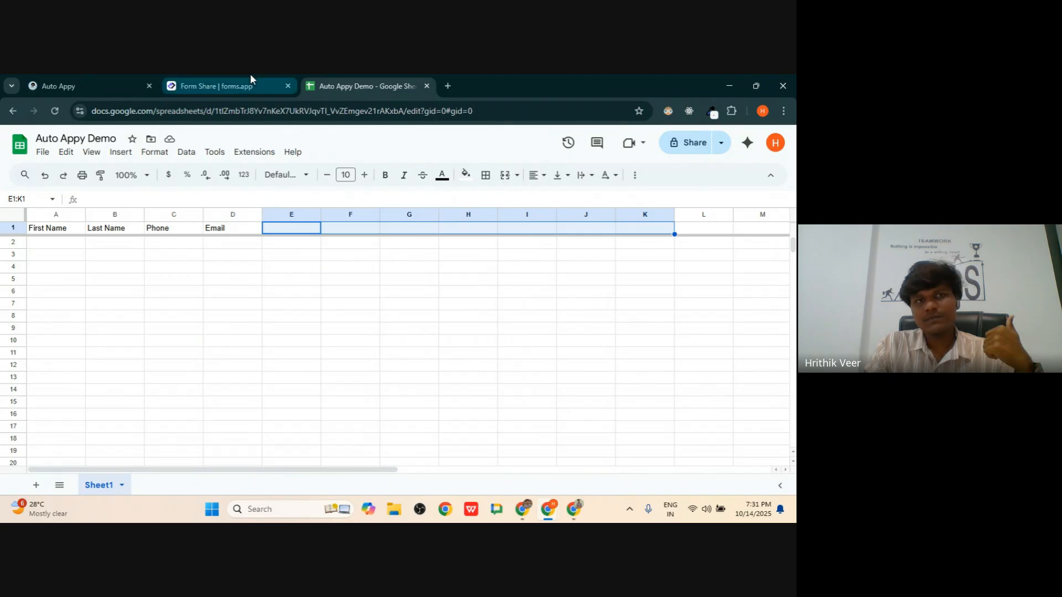
{"action": "left_click", "coordinate": [111, 75]}
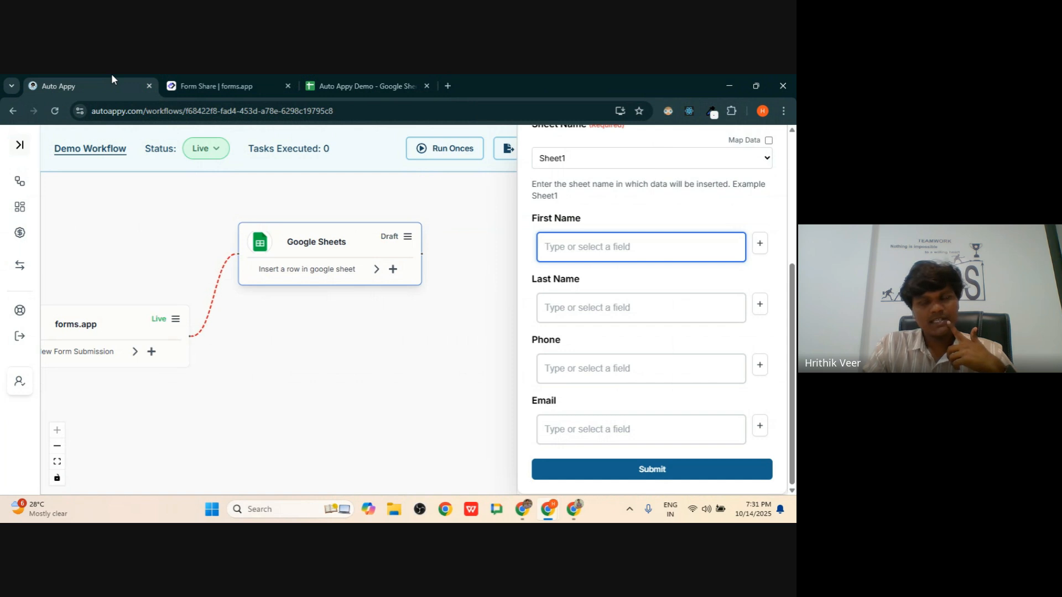
{"action": "left_click_drag", "start_coordinate": [229, 352], "coordinate": [238, 333]}
{"action": "left_click", "coordinate": [718, 243]}
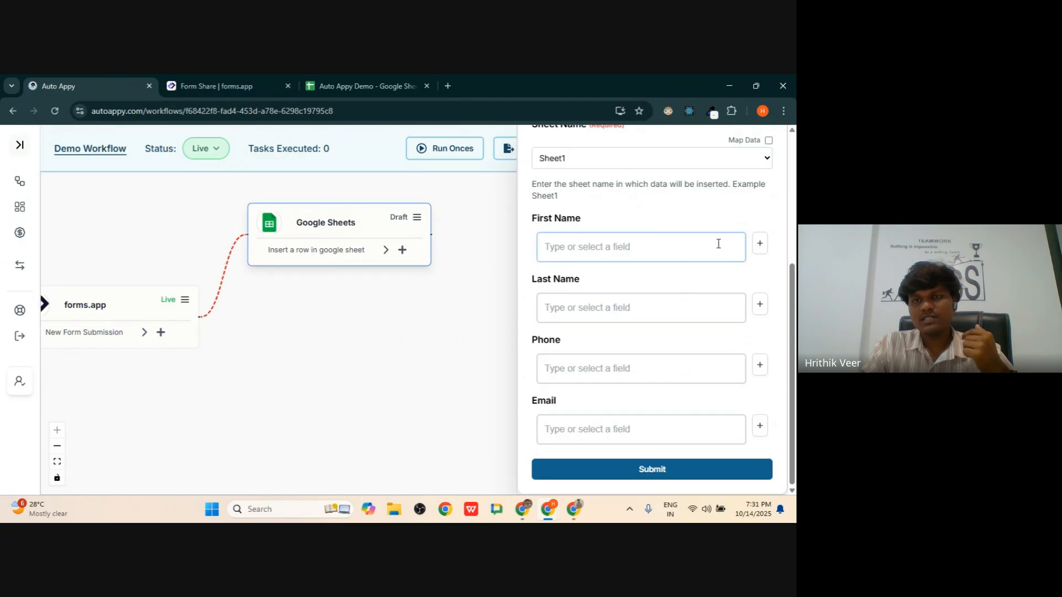
{"action": "left_click", "coordinate": [759, 243]}
{"action": "left_click", "coordinate": [722, 271]}
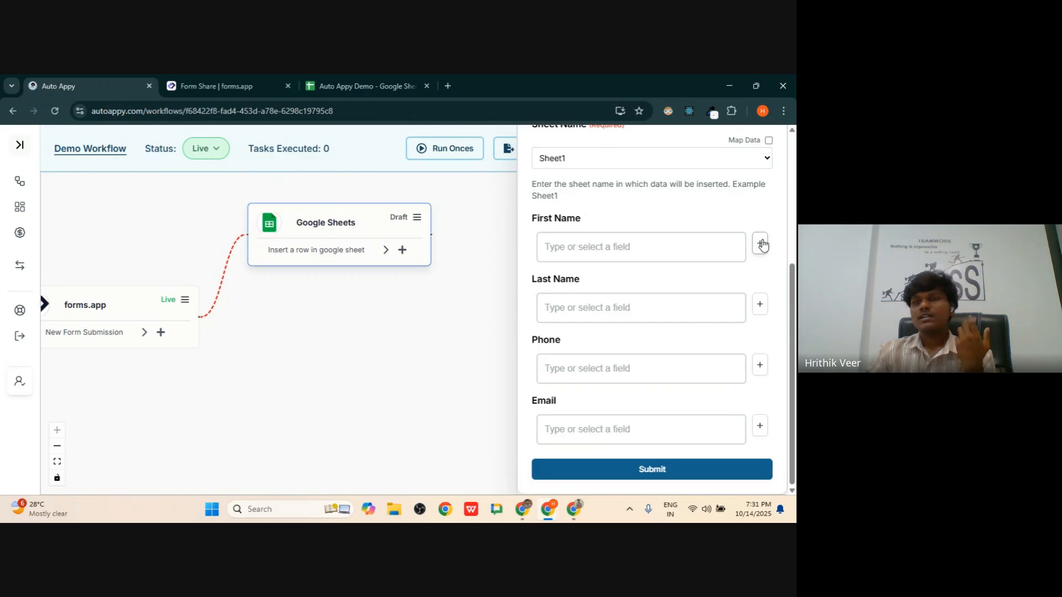
- Map the First Name column to the submitted first-name answer from forms.app
{"action": "left_click", "coordinate": [761, 243]}
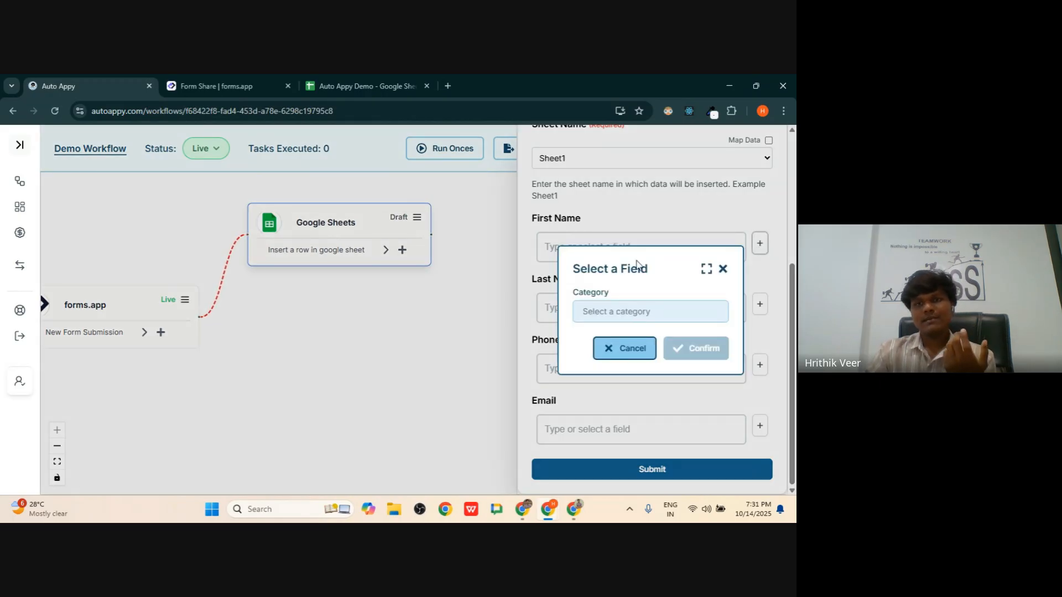
{"action": "left_click", "coordinate": [616, 315]}
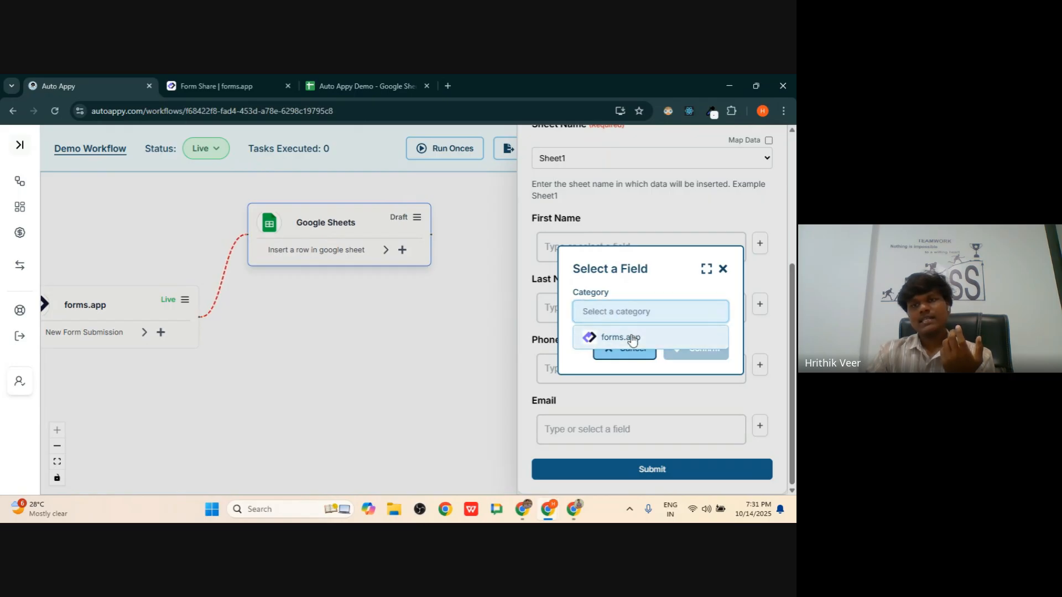
{"action": "left_click", "coordinate": [633, 341]}
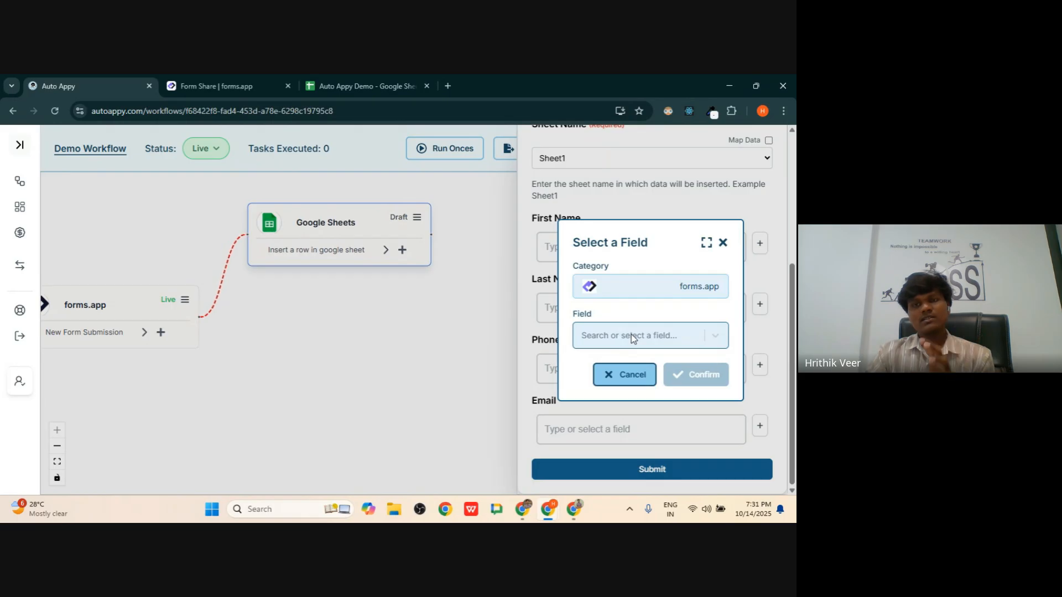
{"action": "left_click", "coordinate": [634, 338]}
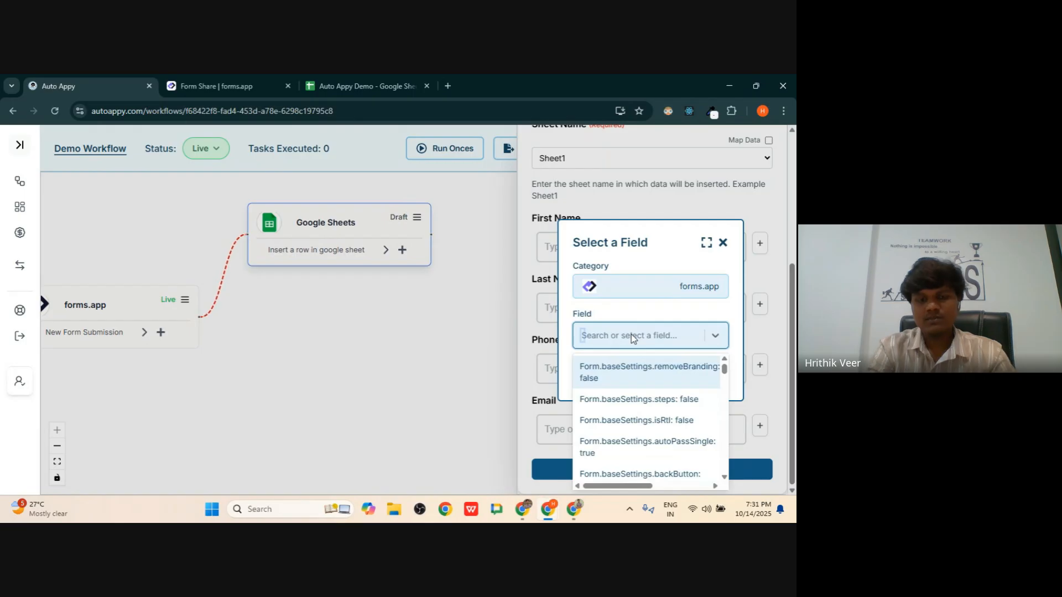
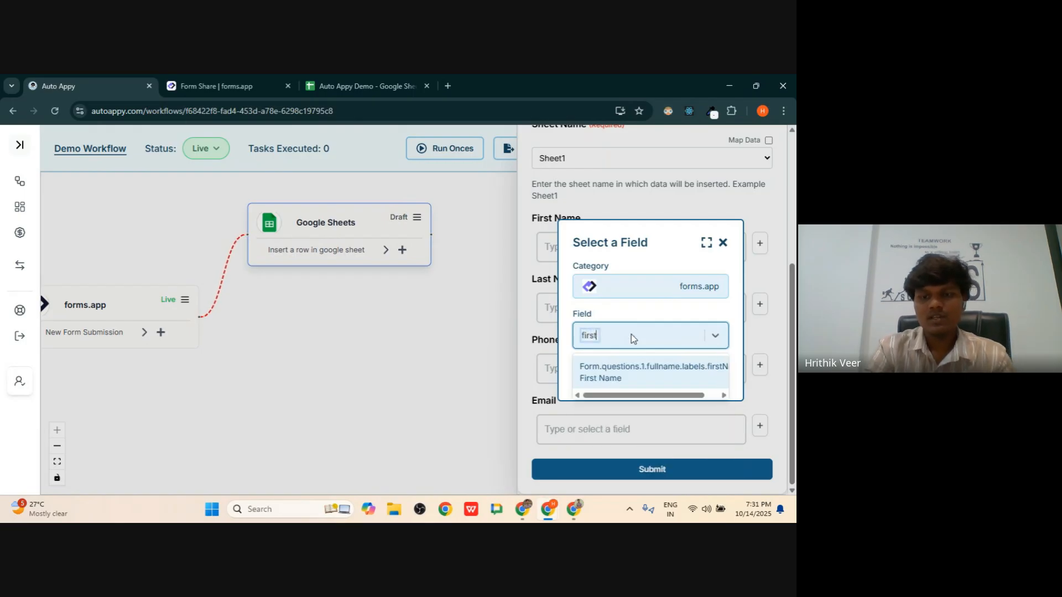
{"action": "key", "text": "BackSpace"}
{"action": "key", "text": "BackSpace"}
{"action": "key", "text": "BackSpace"}
{"action": "key", "text": "BackSpace"}
{"action": "key", "text": "BackSpace"}
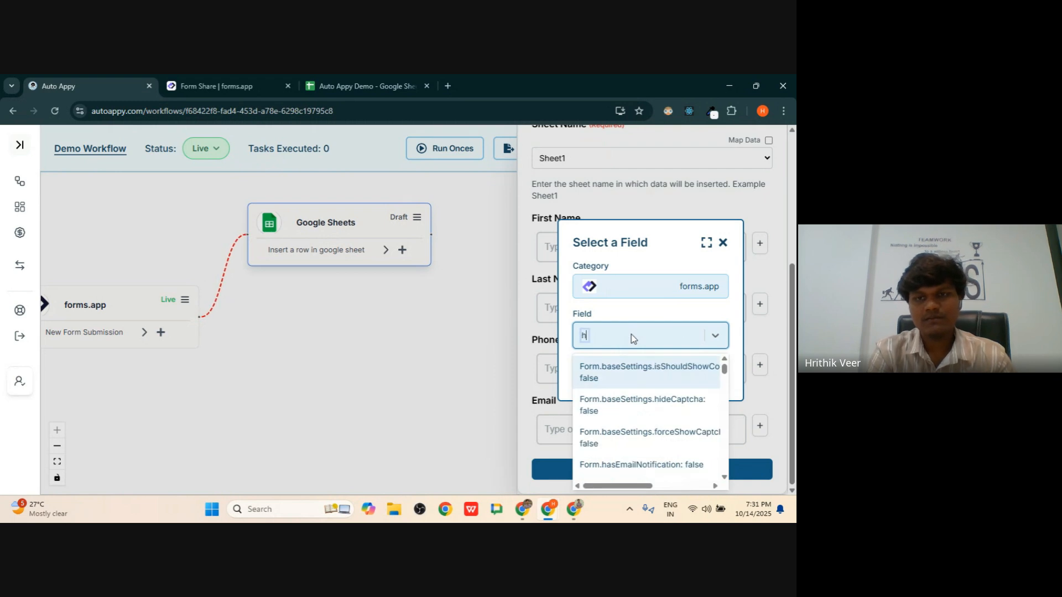
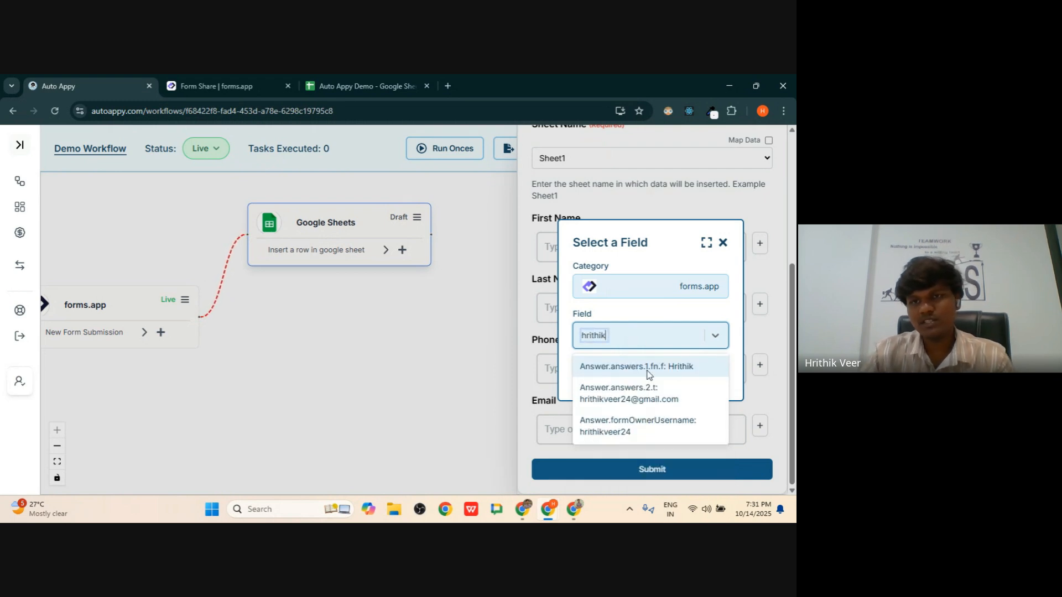
{"action": "left_click", "coordinate": [679, 367]}
{"action": "left_click", "coordinate": [700, 373]}
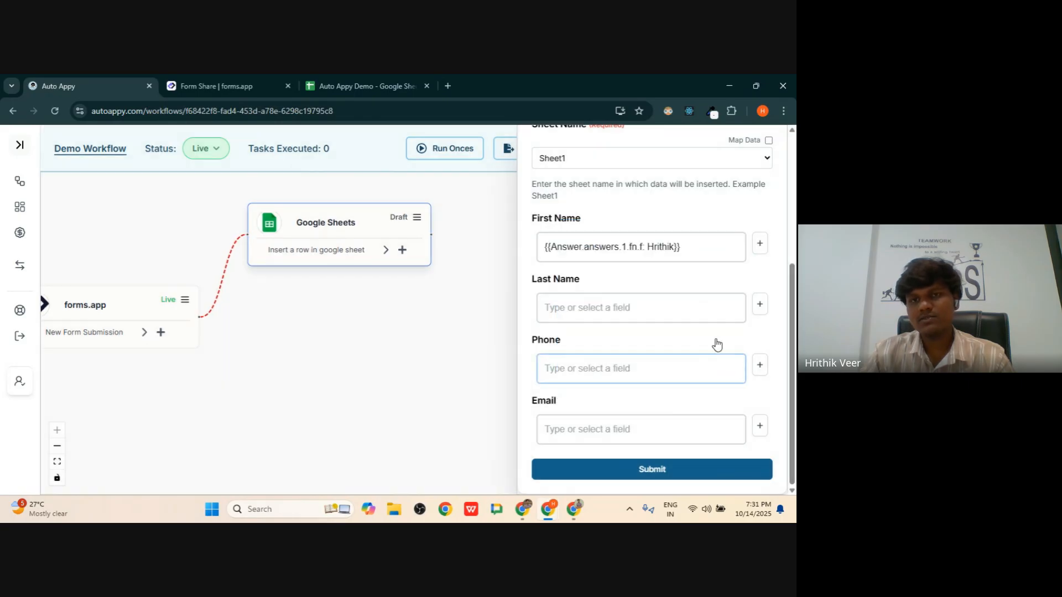
- Map the Last Name column to the submitted last-name answer from forms.app
{"action": "left_click", "coordinate": [759, 306]}
{"action": "left_click", "coordinate": [645, 316]}
{"action": "left_click", "coordinate": [623, 336]}
{"action": "left_click", "coordinate": [621, 335]}
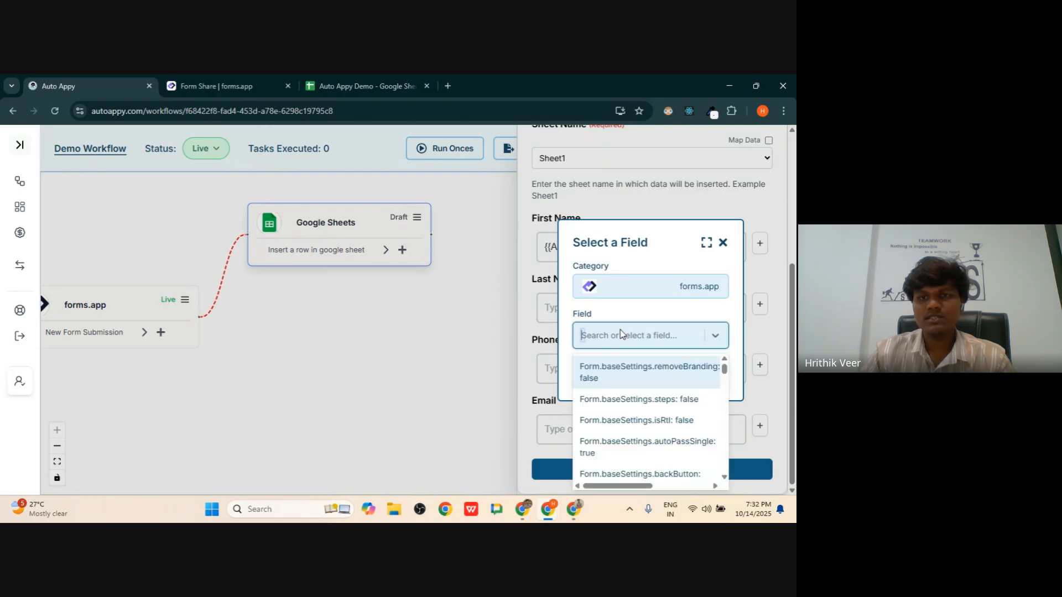
{"action": "type", "text": "veer"}
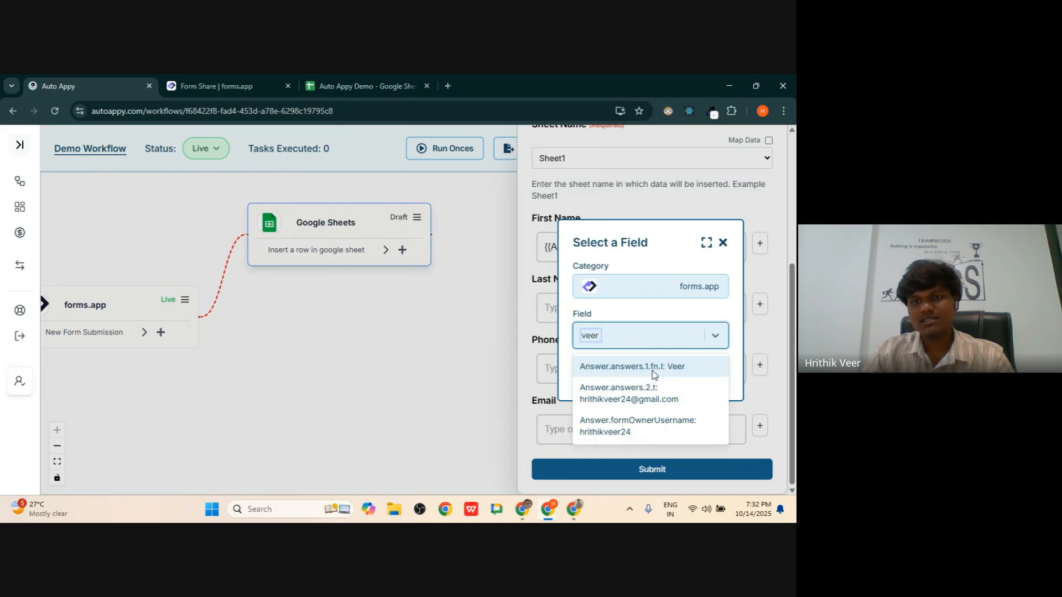
{"action": "key", "text": "BackSpace"}
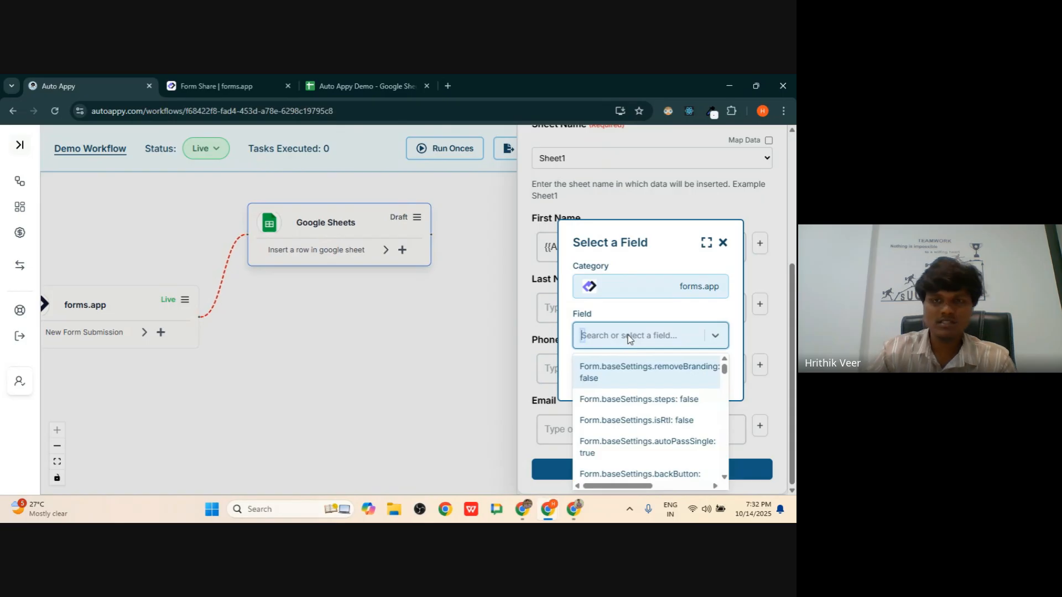
{"action": "scroll", "coordinate": [642, 388], "scroll_direction": "down", "scroll_amount": 10}
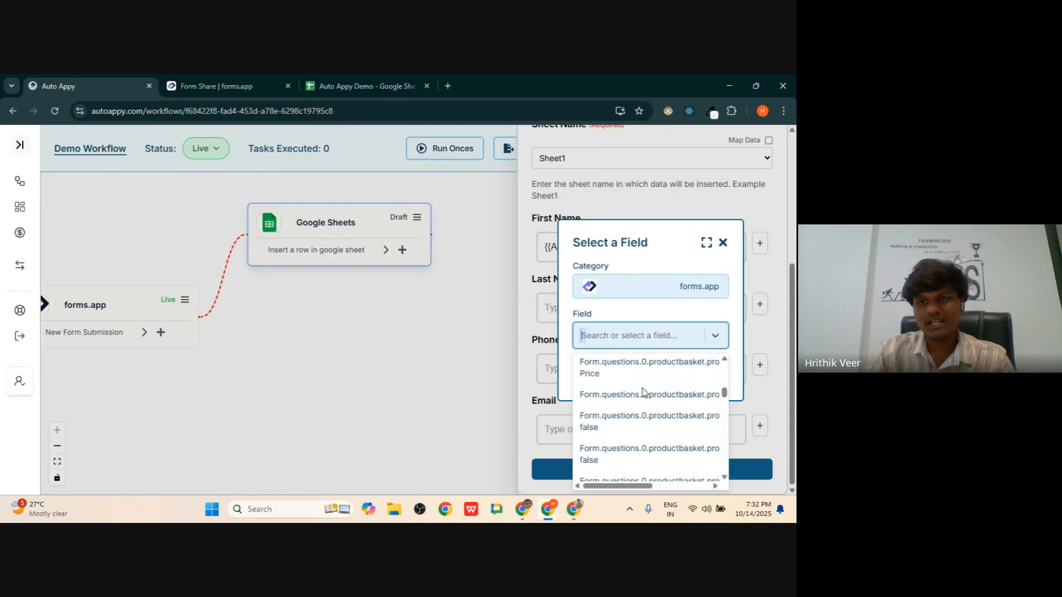
{"action": "left_click_drag", "start_coordinate": [724, 394], "coordinate": [716, 365]}
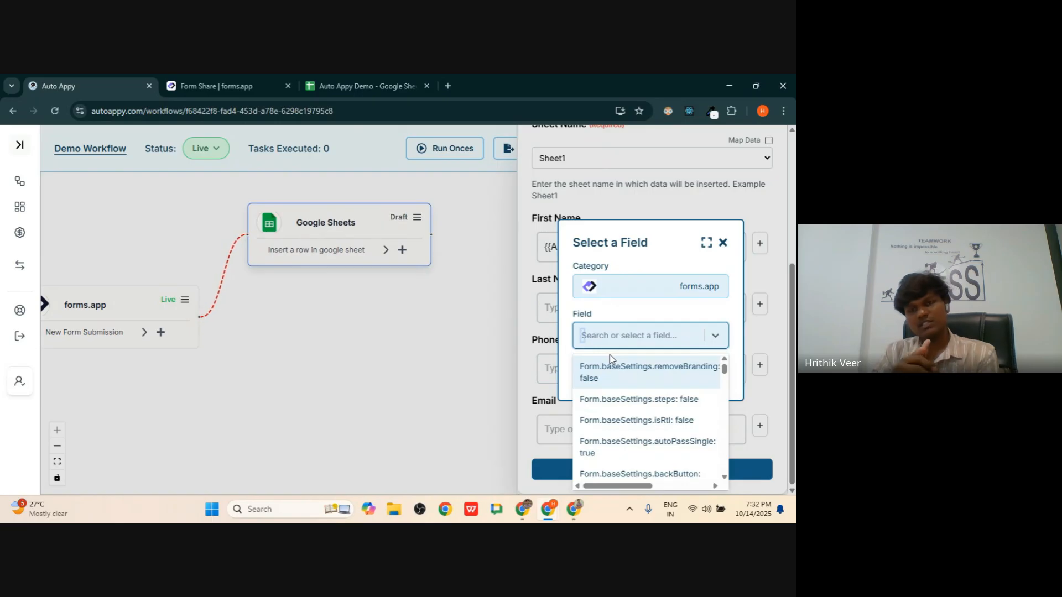
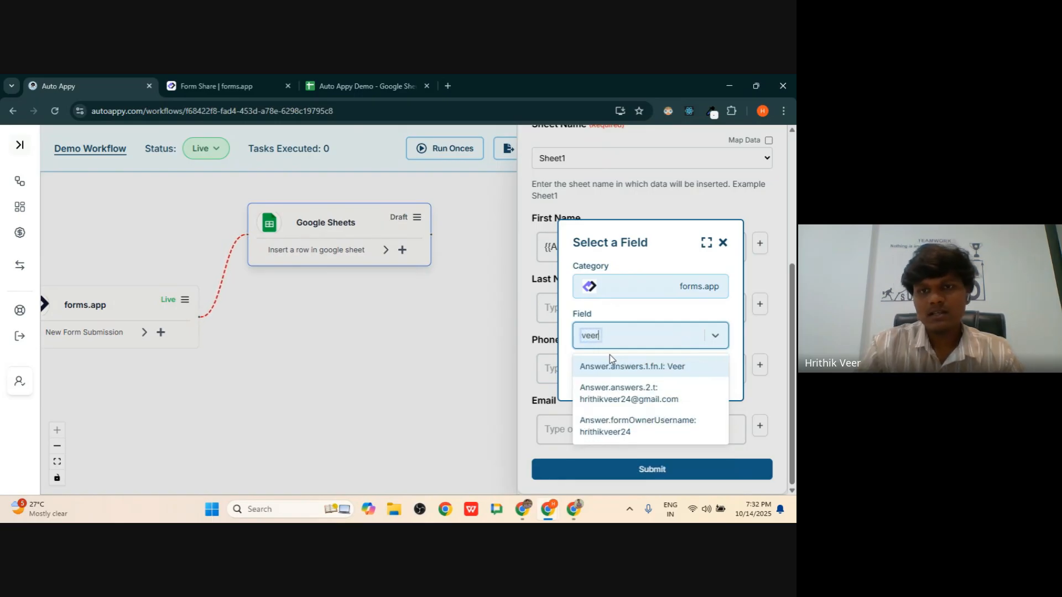
{"action": "left_click", "coordinate": [636, 367]}
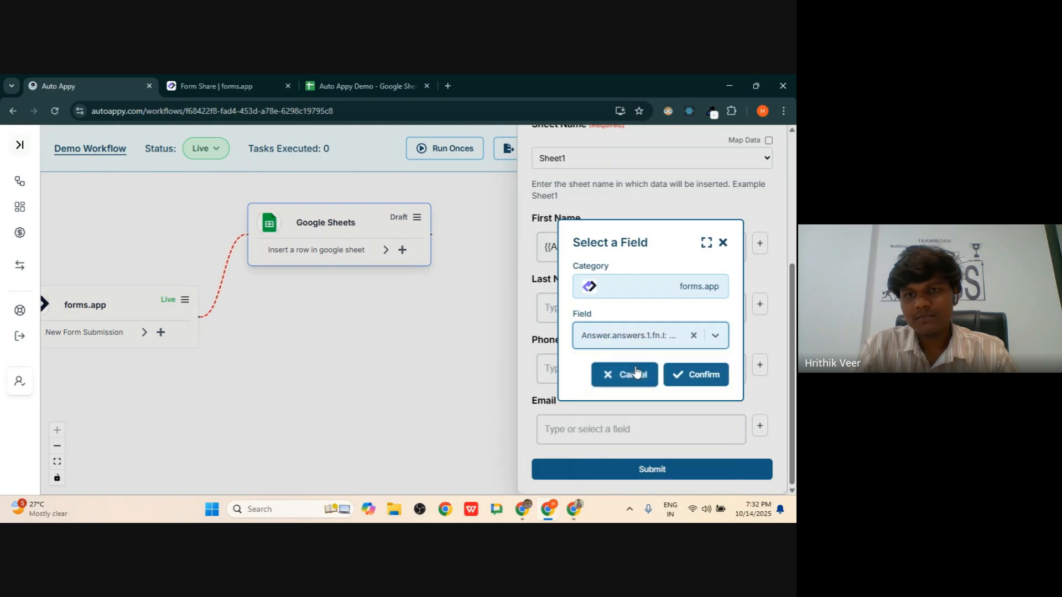
{"action": "left_click", "coordinate": [700, 377]}
- Map the Phone column to the forms.app answer holding the phone number
{"action": "left_click", "coordinate": [614, 369]}
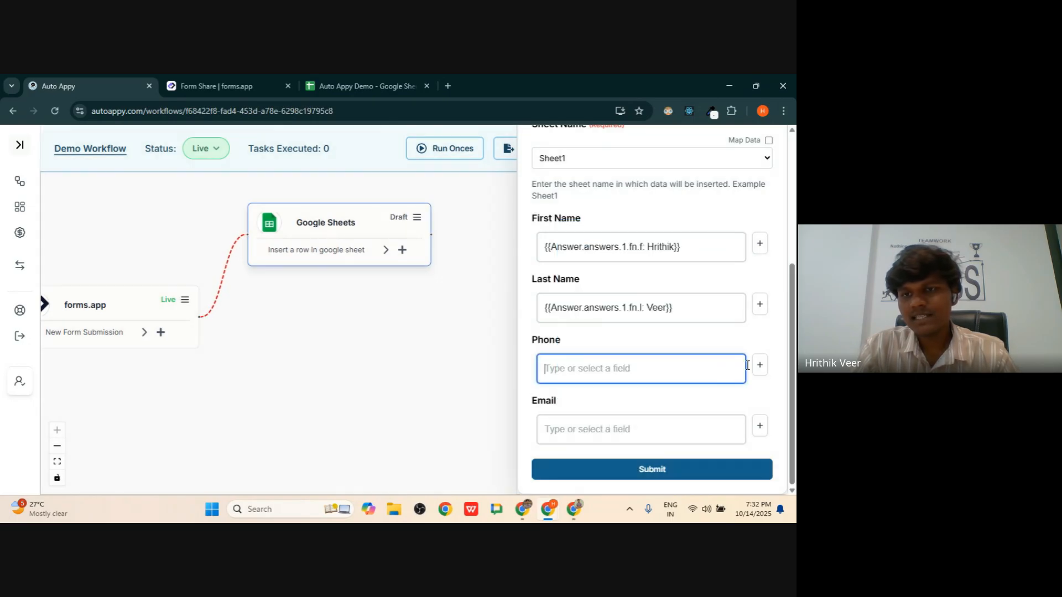
{"action": "left_click", "coordinate": [759, 365]}
{"action": "left_click", "coordinate": [668, 312]}
{"action": "left_click", "coordinate": [617, 338]}
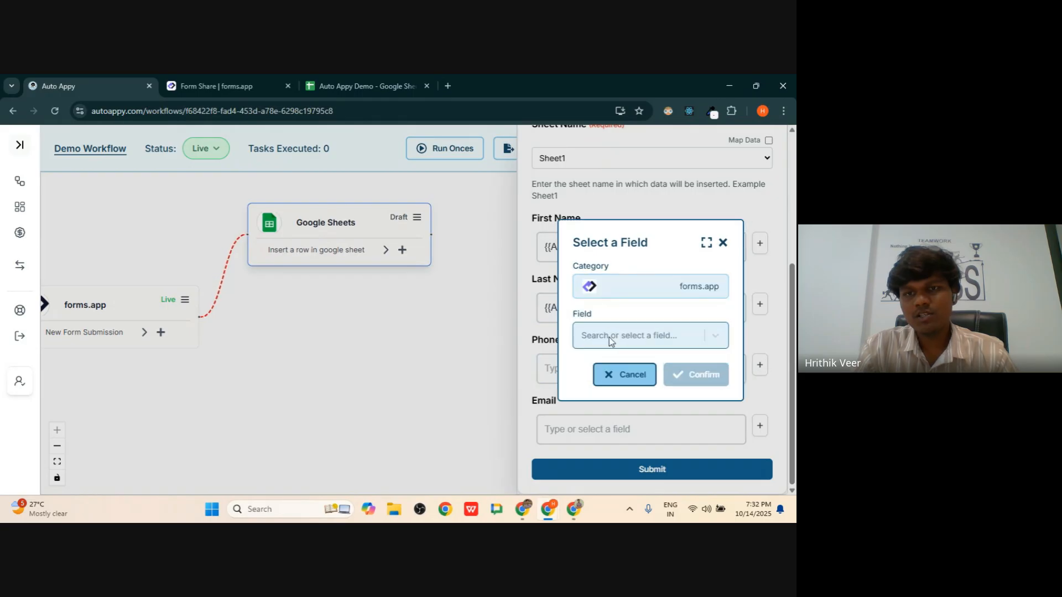
{"action": "left_click", "coordinate": [609, 337]}
{"action": "type", "text": "76"}
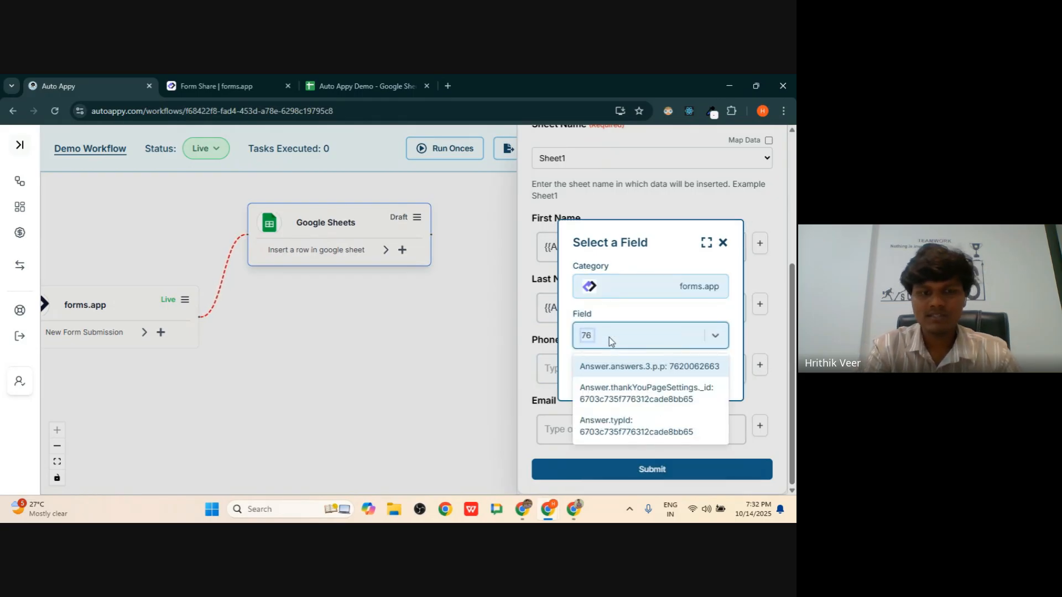
{"action": "left_click", "coordinate": [636, 368]}
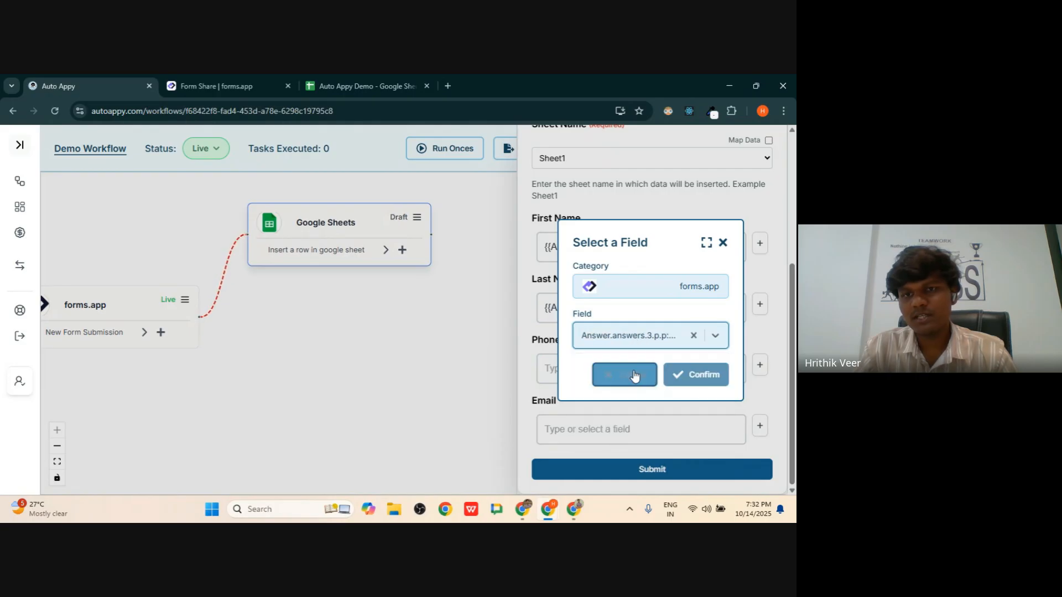
{"action": "left_click", "coordinate": [667, 376]}
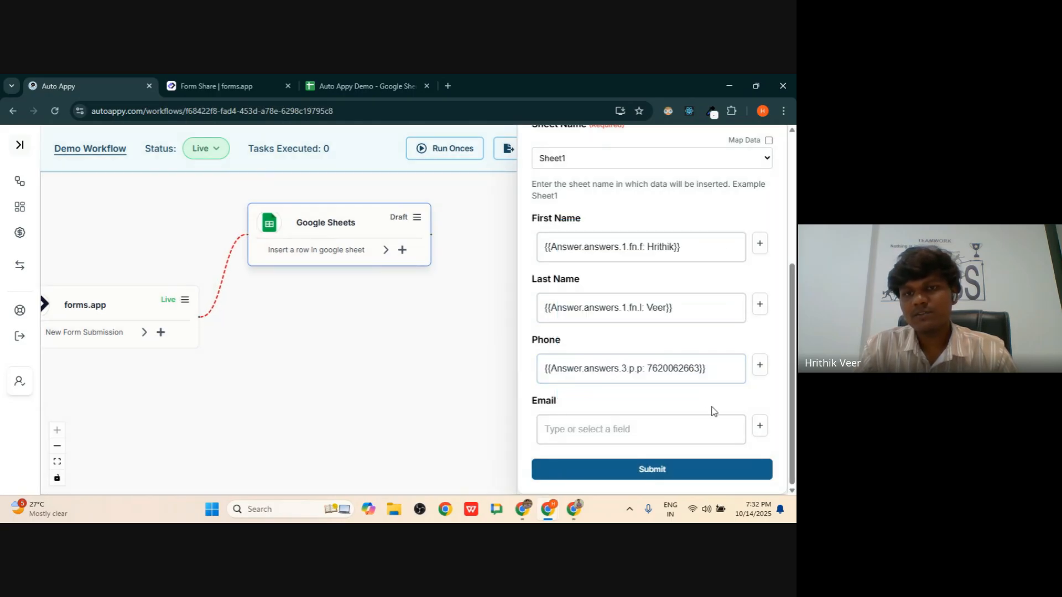
- Map the Email column to the forms.app answer holding the e-mail address
{"action": "left_click", "coordinate": [761, 425]}
{"action": "left_click", "coordinate": [642, 311]}
{"action": "left_click", "coordinate": [639, 337]}
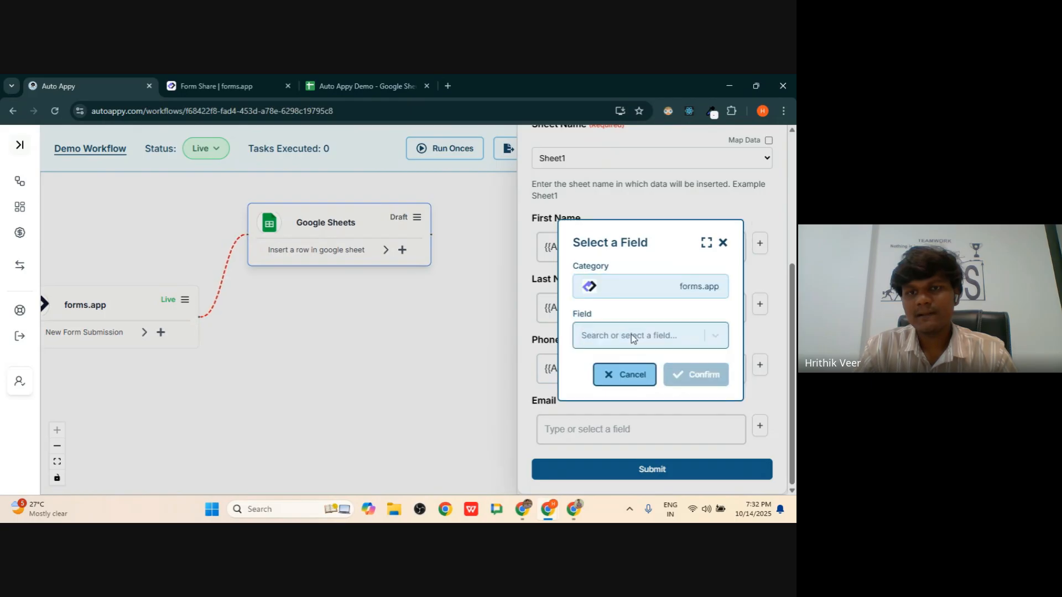
{"action": "left_click", "coordinate": [621, 338]}
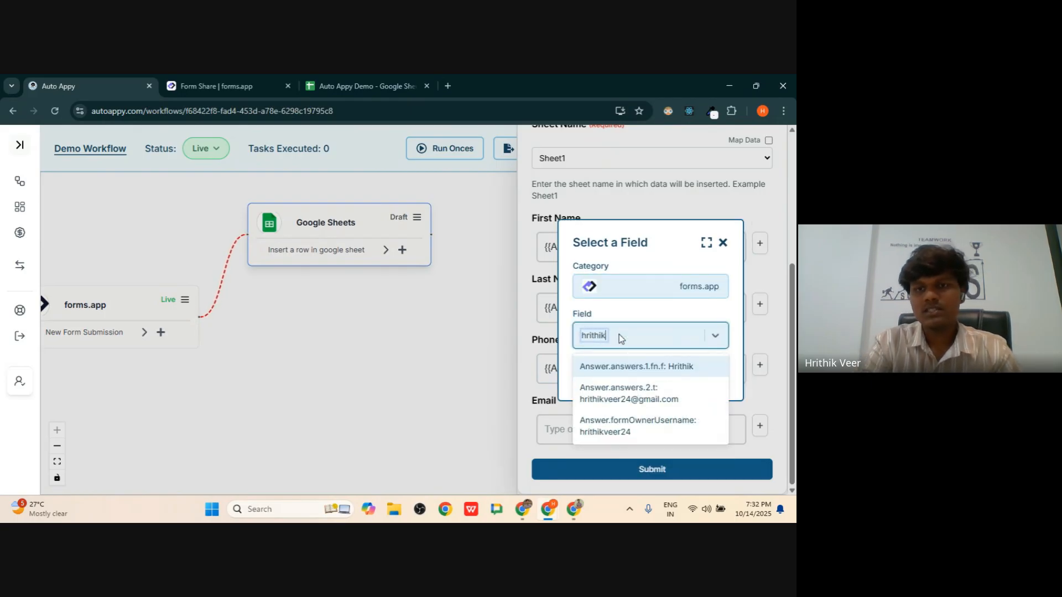
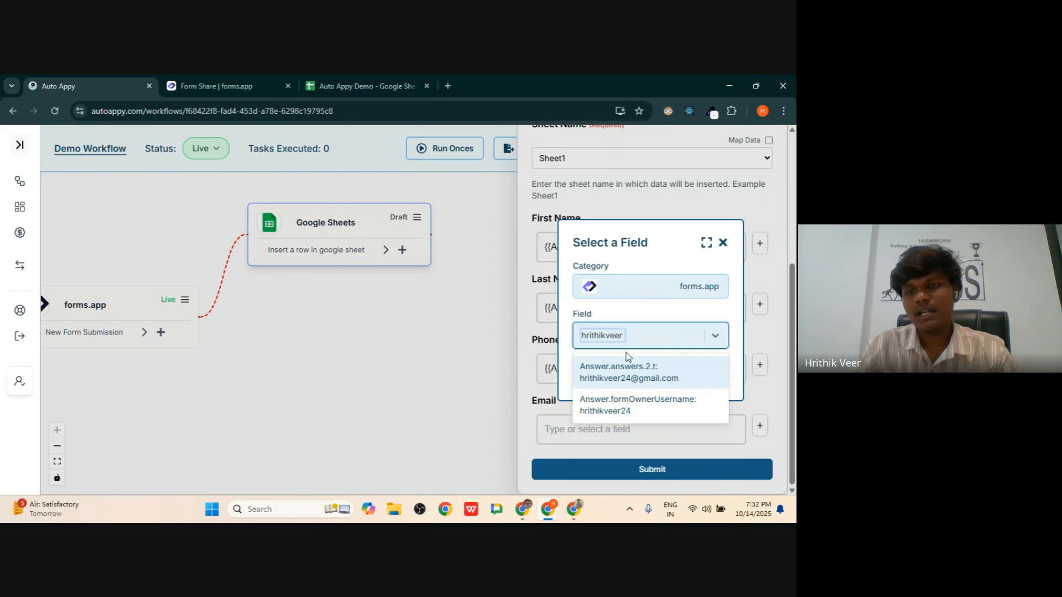
{"action": "left_click", "coordinate": [625, 370]}
{"action": "left_click", "coordinate": [689, 373]}
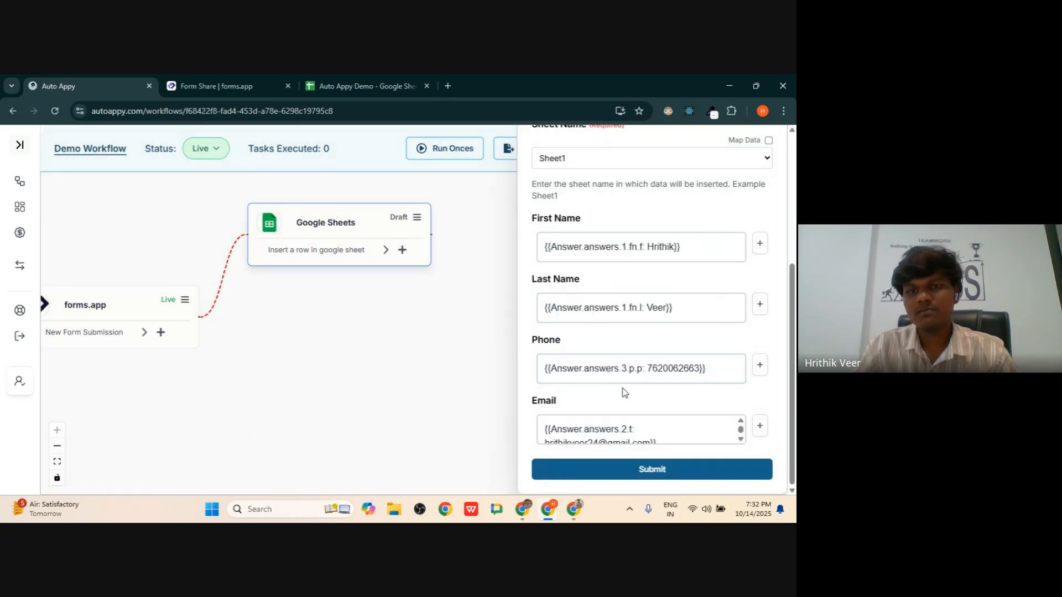
{"action": "scroll", "coordinate": [622, 255], "scroll_direction": "up", "scroll_amount": 4}
{"action": "scroll", "coordinate": [621, 254], "scroll_direction": "down", "scroll_amount": 4}
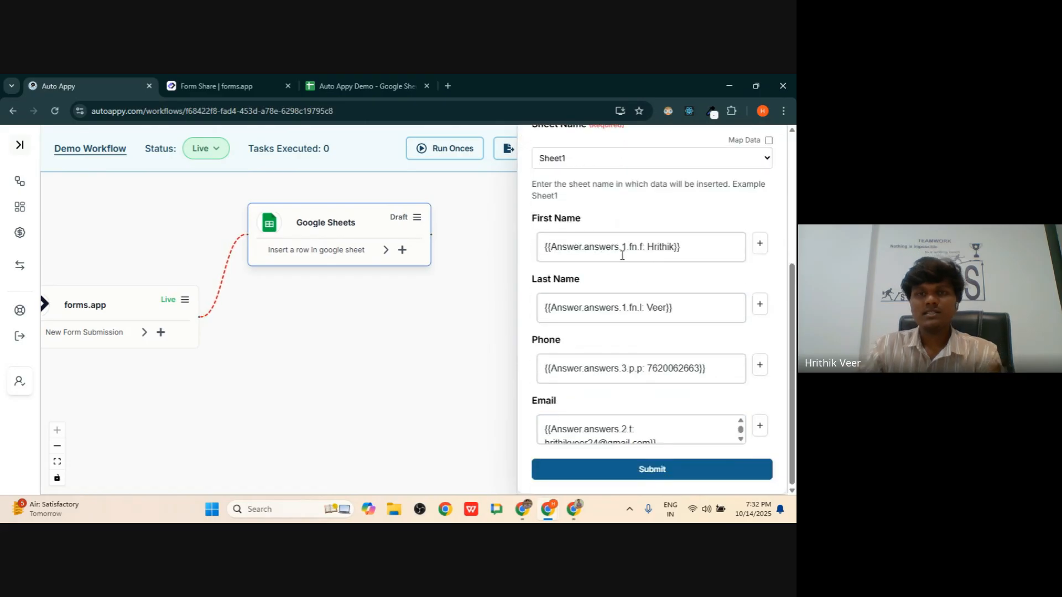
{"action": "scroll", "coordinate": [621, 255], "scroll_direction": "up", "scroll_amount": 4}
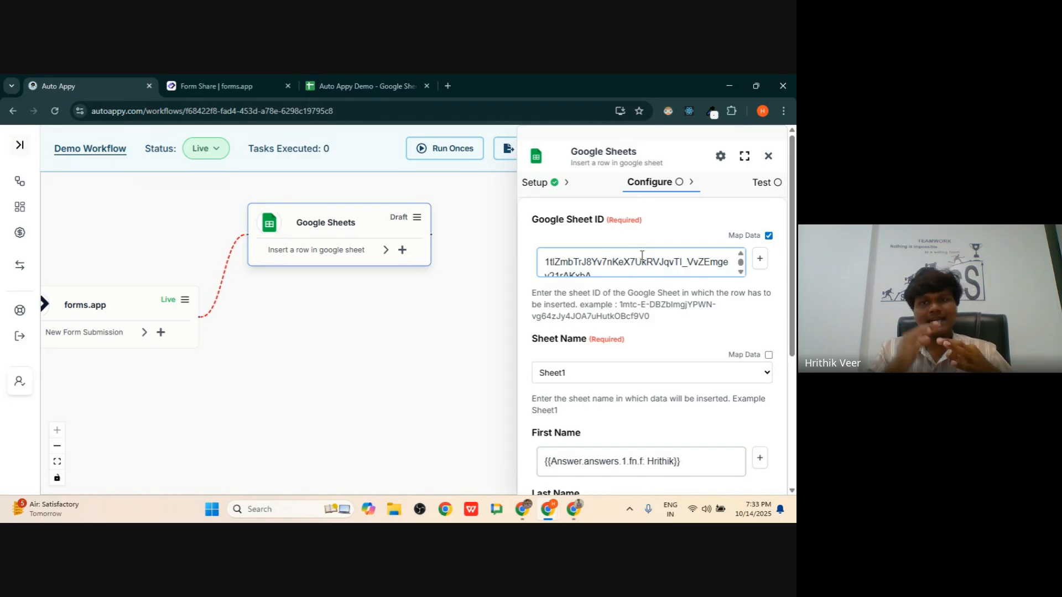
- Review the Sheet ID and mapped First Name, Last Name, Phone and Email fields, then submit
{"action": "scroll", "coordinate": [641, 255], "scroll_direction": "down", "scroll_amount": 5}
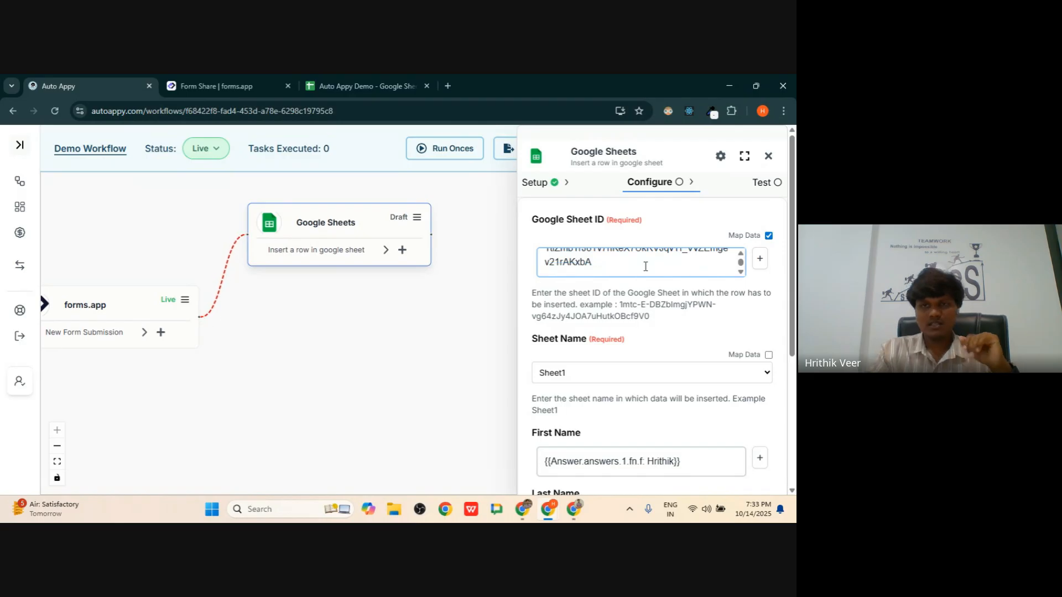
{"action": "scroll", "coordinate": [656, 316], "scroll_direction": "down", "scroll_amount": 1}
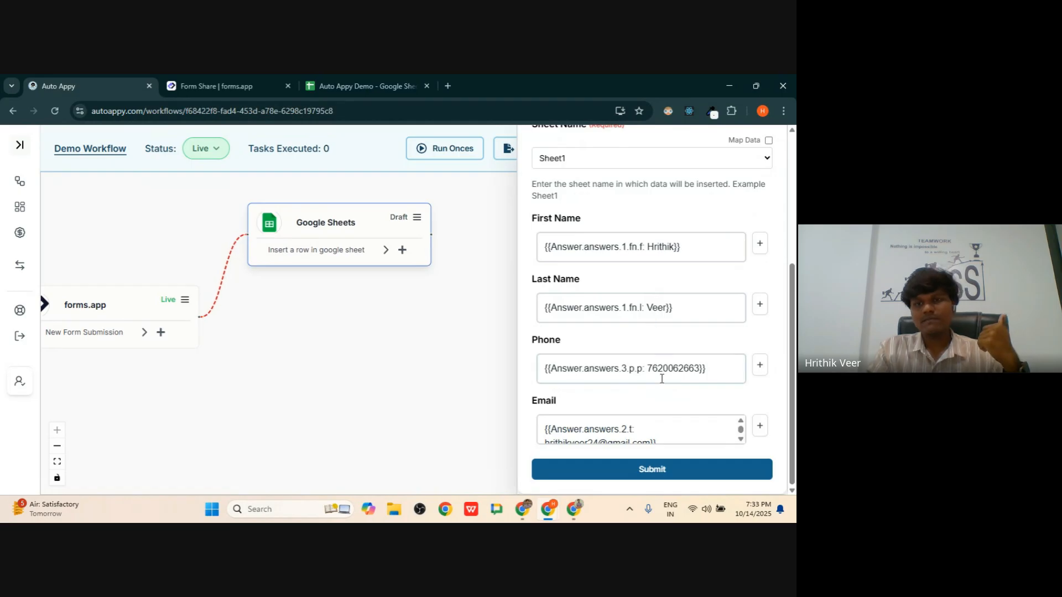
{"action": "scroll", "coordinate": [618, 356], "scroll_direction": "up", "scroll_amount": 6}
{"action": "scroll", "coordinate": [625, 355], "scroll_direction": "down", "scroll_amount": 6}
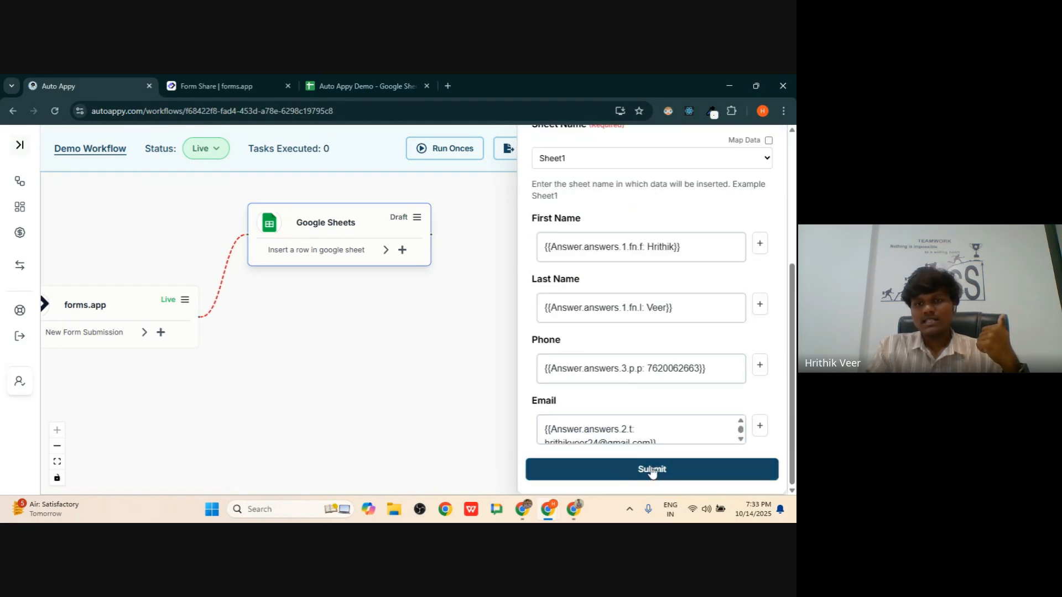
{"action": "left_click", "coordinate": [646, 470]}
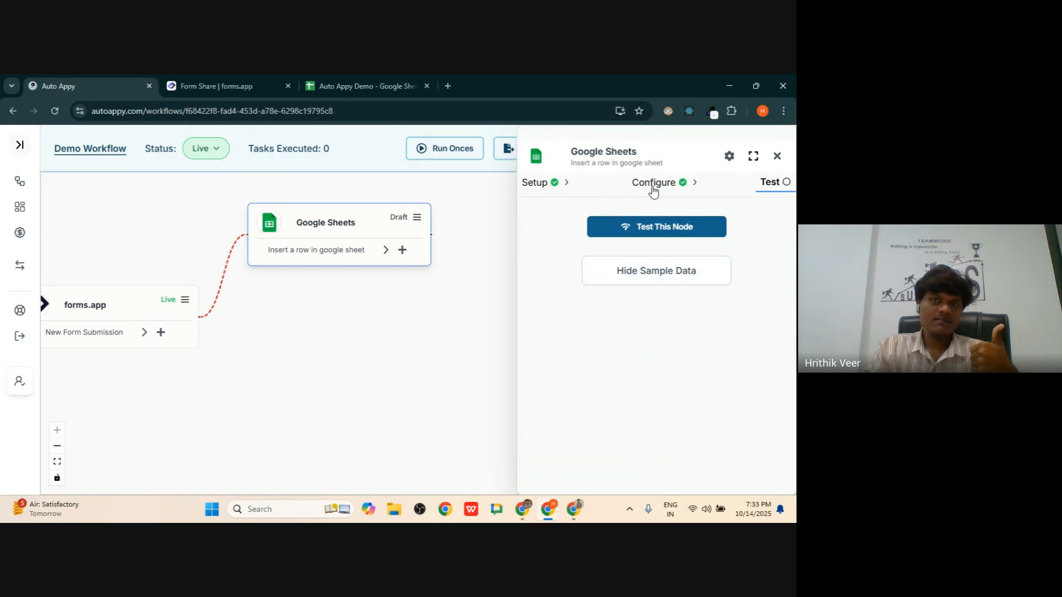
- Test the Google Sheets node and check that insertion_status reads 'Row inserted successfully'
{"action": "left_click", "coordinate": [677, 231]}
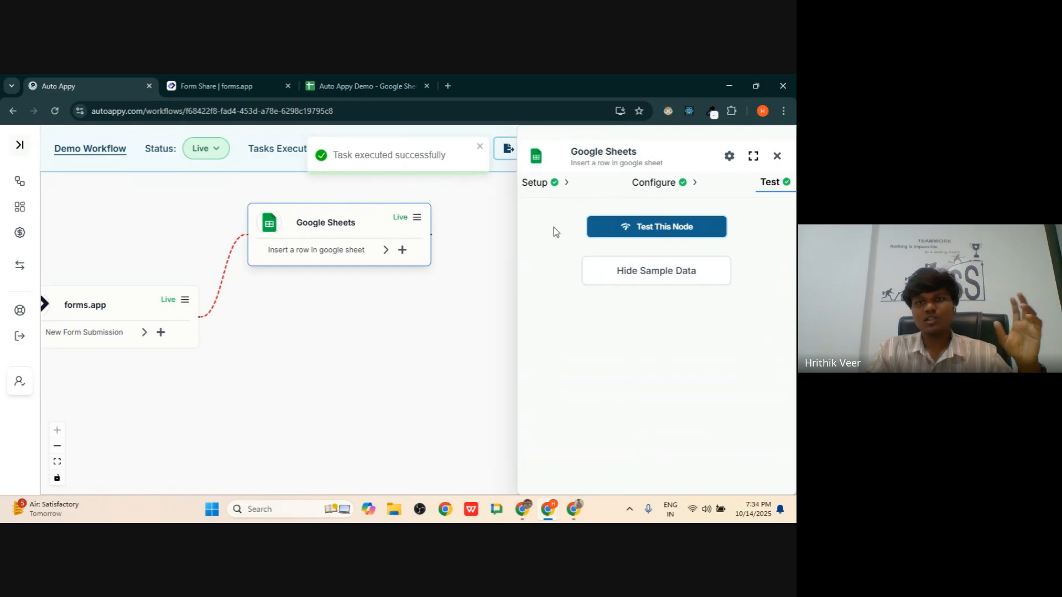
{"action": "left_click", "coordinate": [618, 277]}
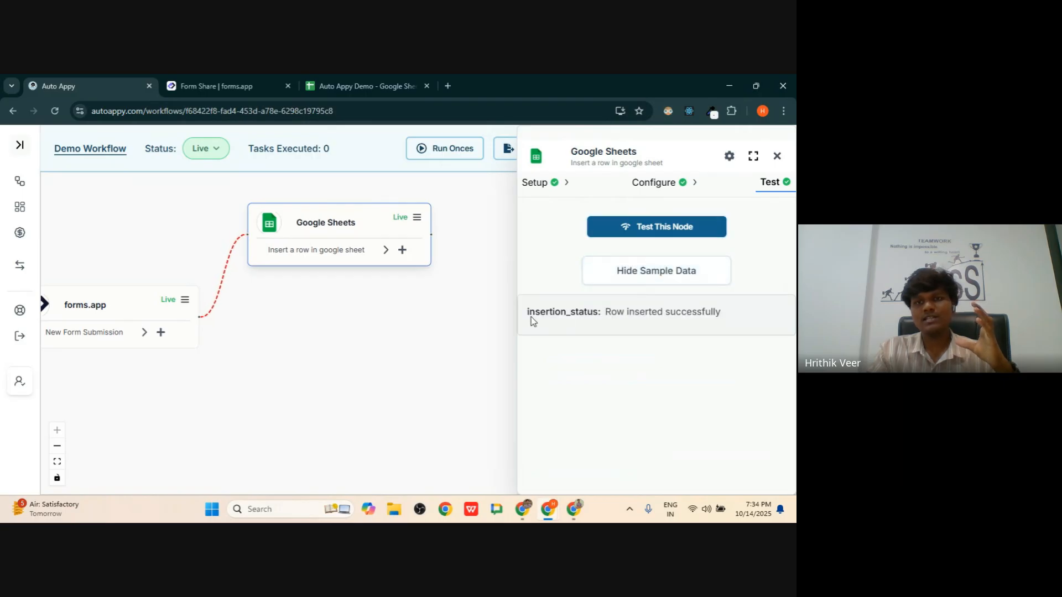
{"action": "left_click_drag", "start_coordinate": [531, 317], "coordinate": [753, 313]}
{"action": "left_click", "coordinate": [742, 314]}
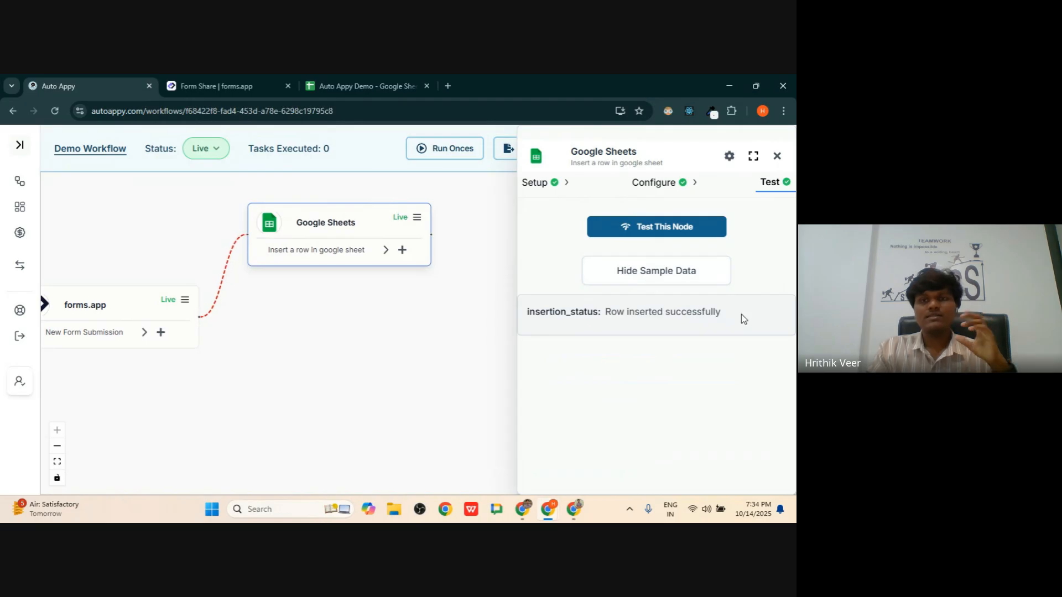
- In the Auto Appy Demo spreadsheet, inspect row 2's first name, last name and phone values
{"action": "left_click", "coordinate": [378, 76]}
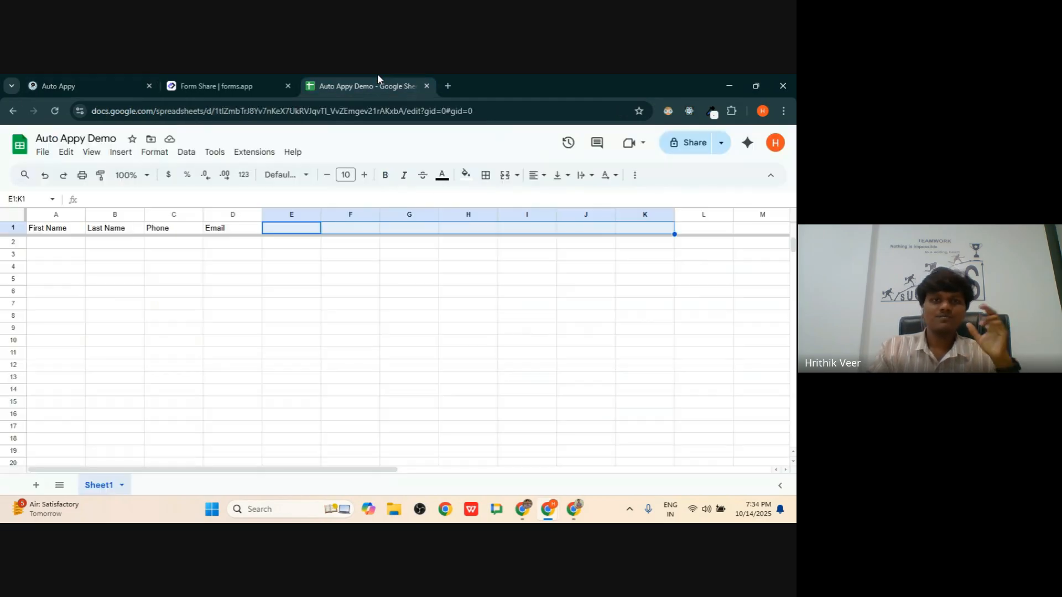
{"action": "left_click", "coordinate": [296, 293]}
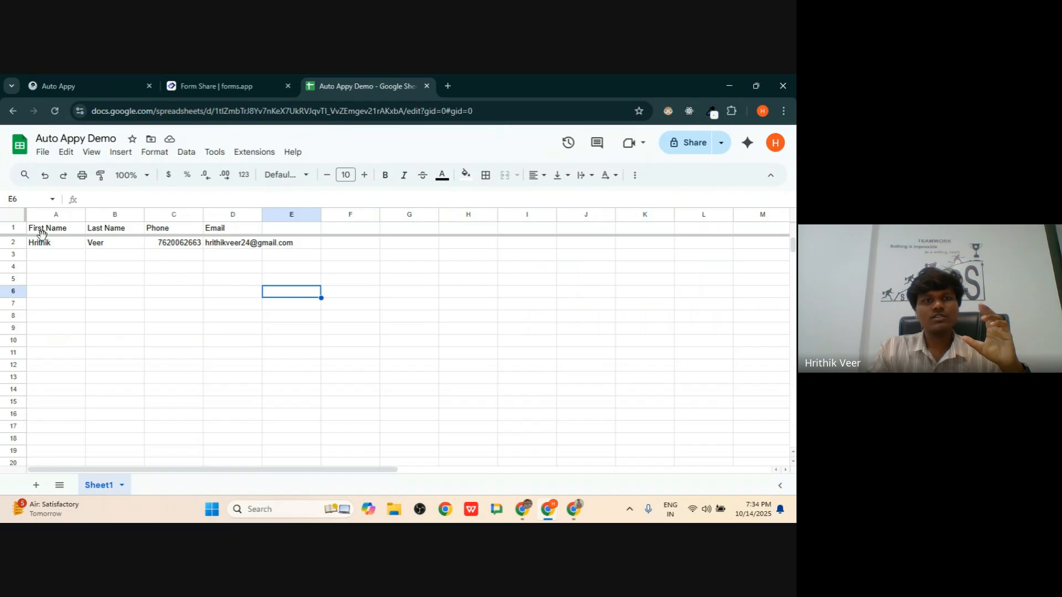
{"action": "left_click_drag", "start_coordinate": [39, 245], "coordinate": [371, 253]}
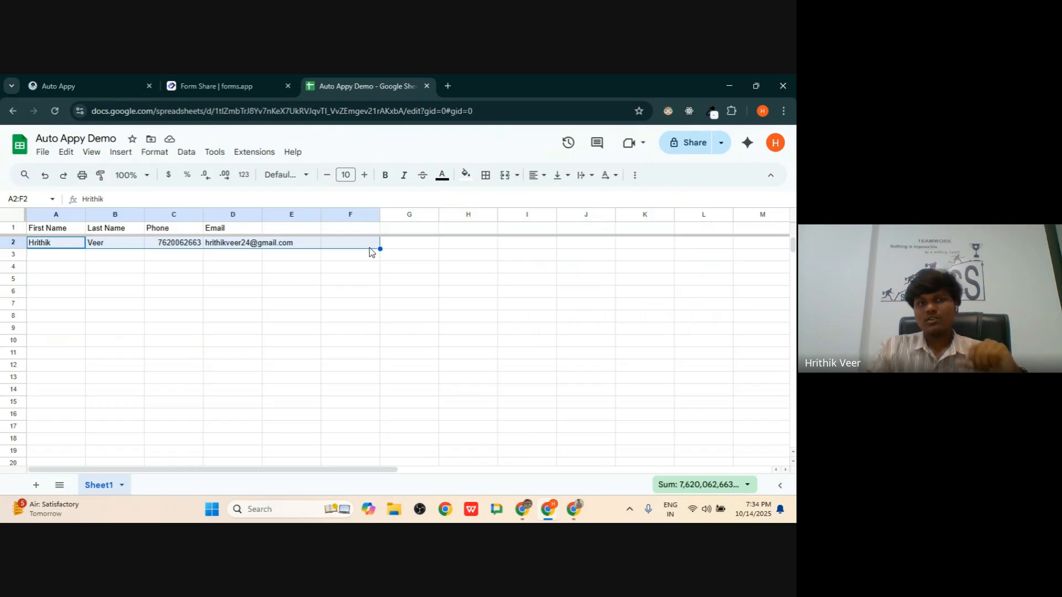
{"action": "left_click", "coordinate": [136, 247]}
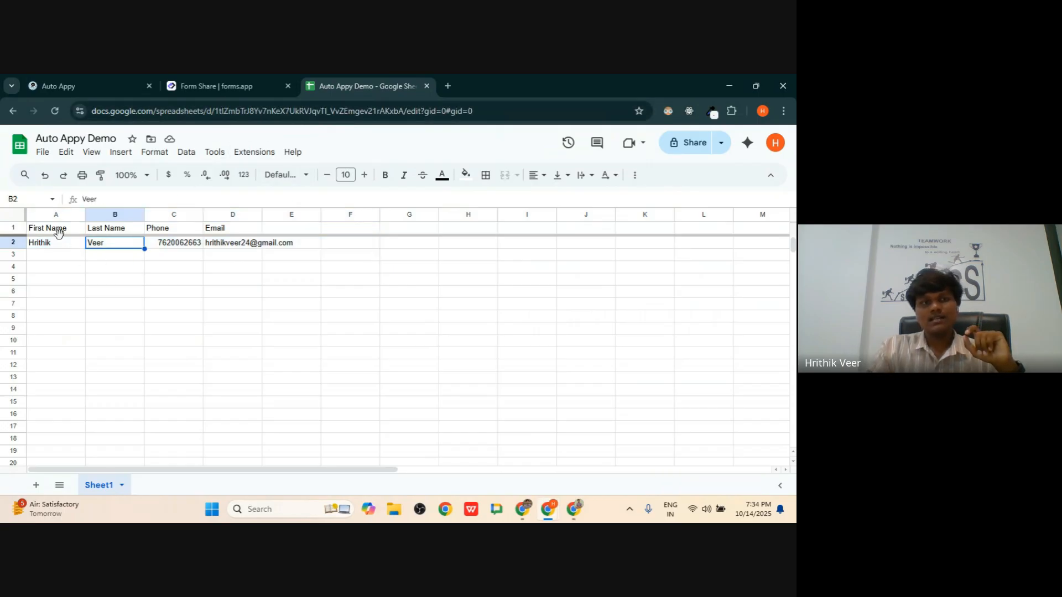
{"action": "left_click", "coordinate": [50, 229]}
{"action": "left_click", "coordinate": [50, 243]}
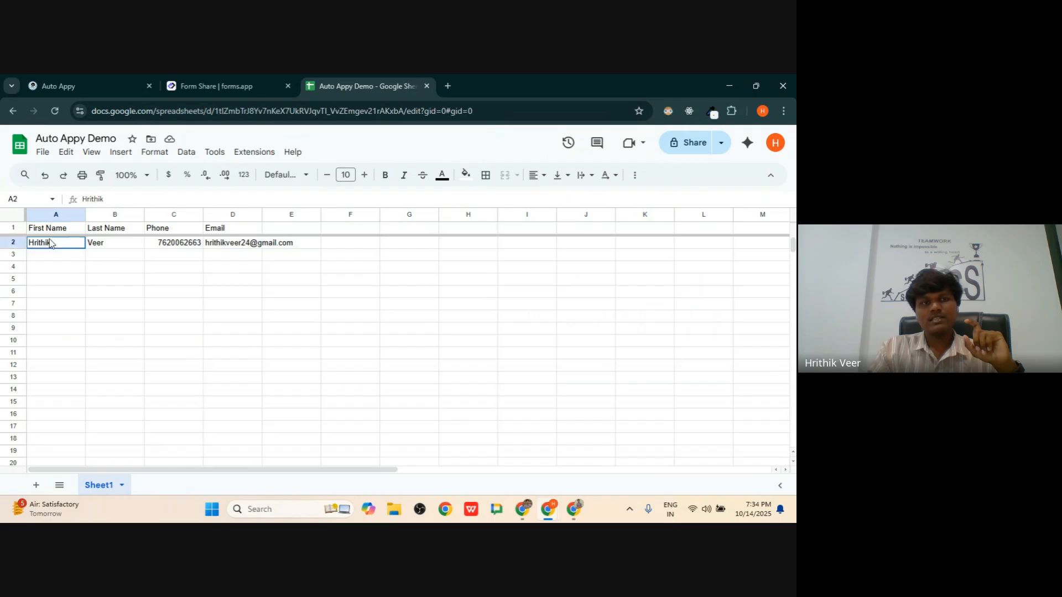
{"action": "left_click", "coordinate": [113, 244]}
{"action": "left_click", "coordinate": [167, 247]}
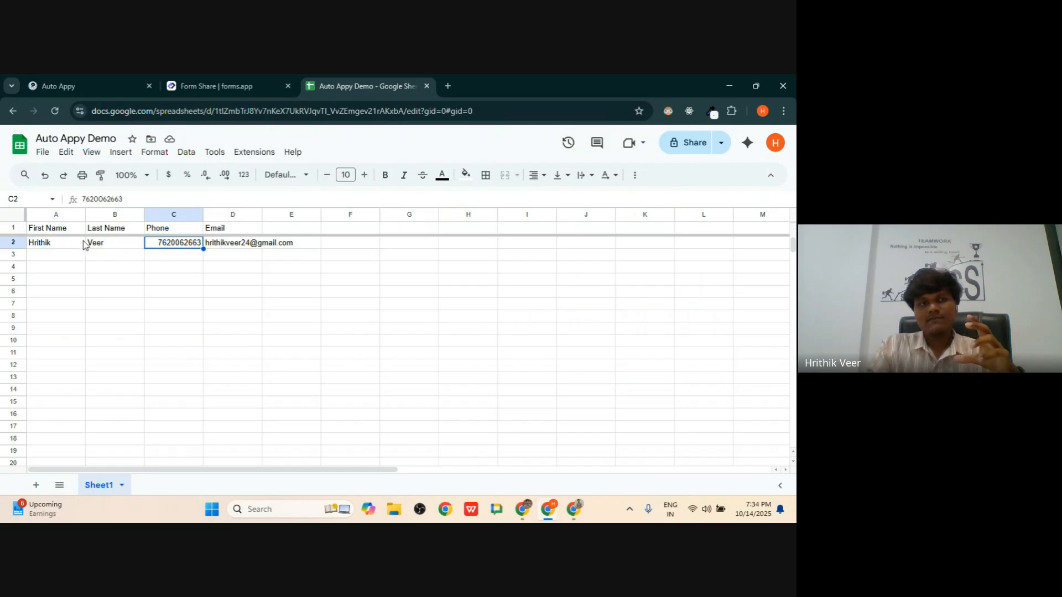
{"action": "left_click_drag", "start_coordinate": [34, 245], "coordinate": [283, 266]}
- Close the Google Sheets node panel, expand all nodes and centre both nodes on the canvas
{"action": "left_click", "coordinate": [266, 75]}
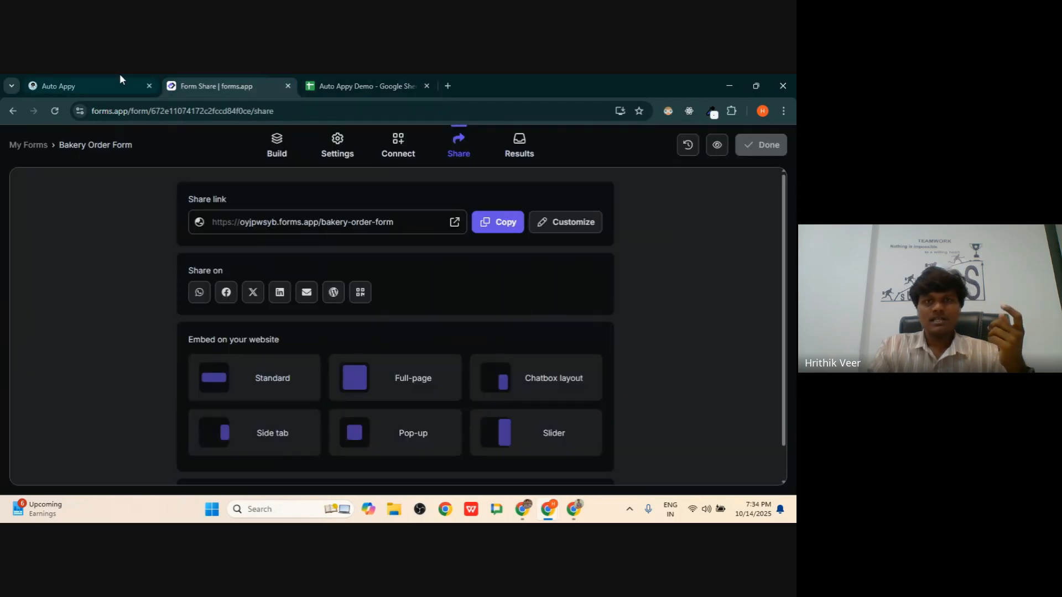
{"action": "left_click", "coordinate": [54, 76]}
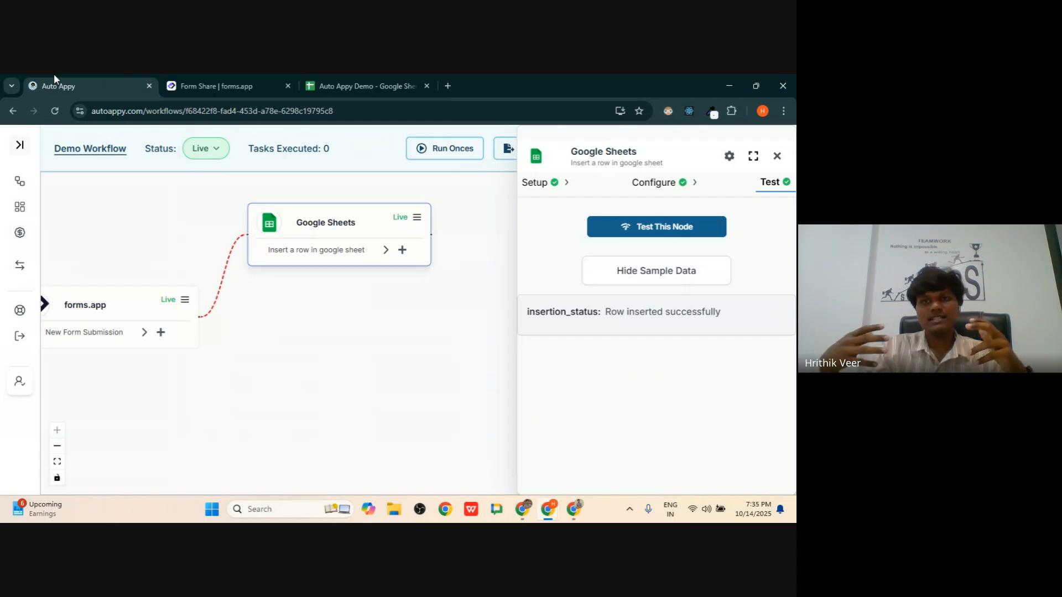
{"action": "left_click", "coordinate": [781, 157]}
{"action": "left_click", "coordinate": [724, 153]}
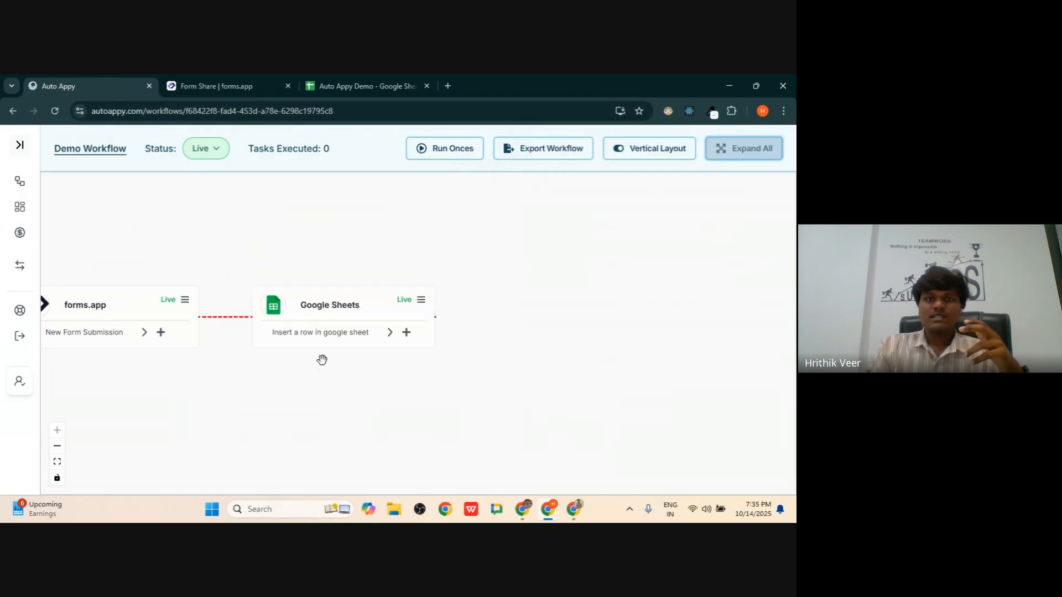
{"action": "left_click_drag", "start_coordinate": [249, 384], "coordinate": [441, 380]}
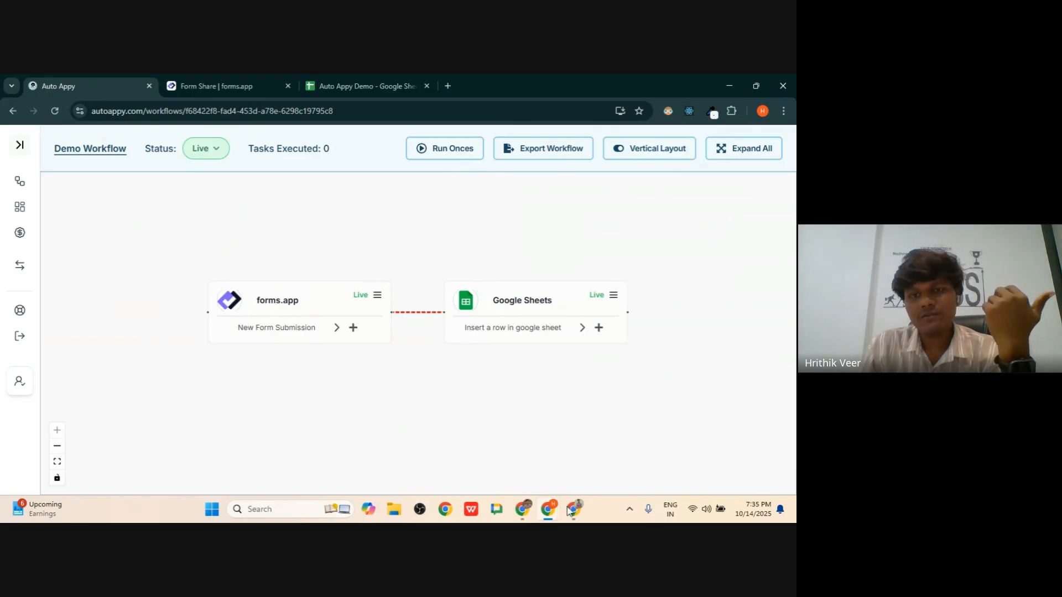
- Reload the Bakery Order Form and add a Donut and a Chocolate Chip Cookie to the basket
{"action": "mouse_move", "coordinate": [551, 517]}
{"action": "left_click", "coordinate": [584, 472]}
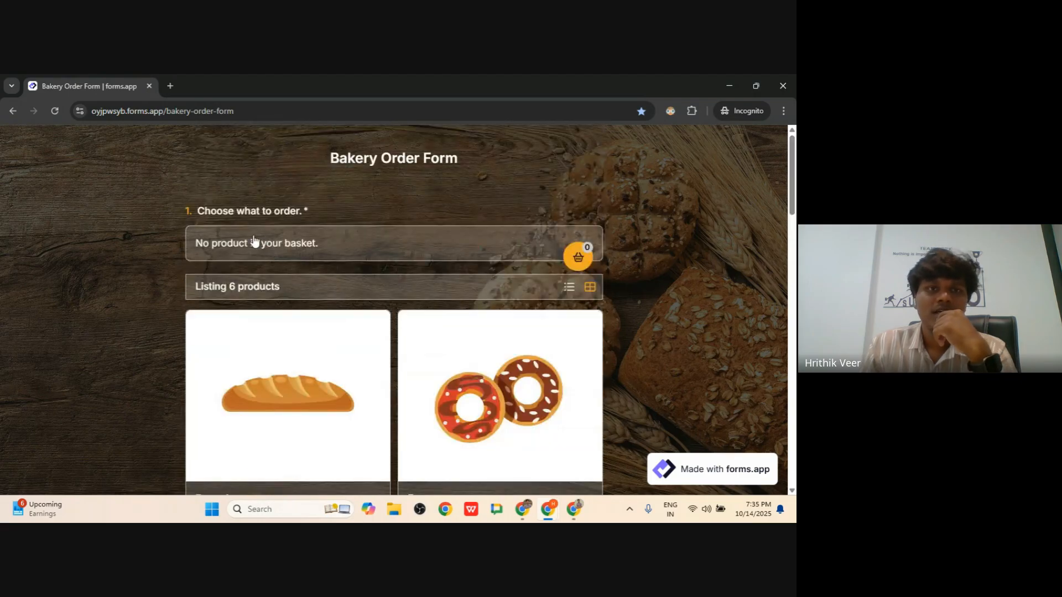
{"action": "scroll", "coordinate": [255, 239], "scroll_direction": "down", "scroll_amount": 5}
{"action": "left_click", "coordinate": [61, 110]}
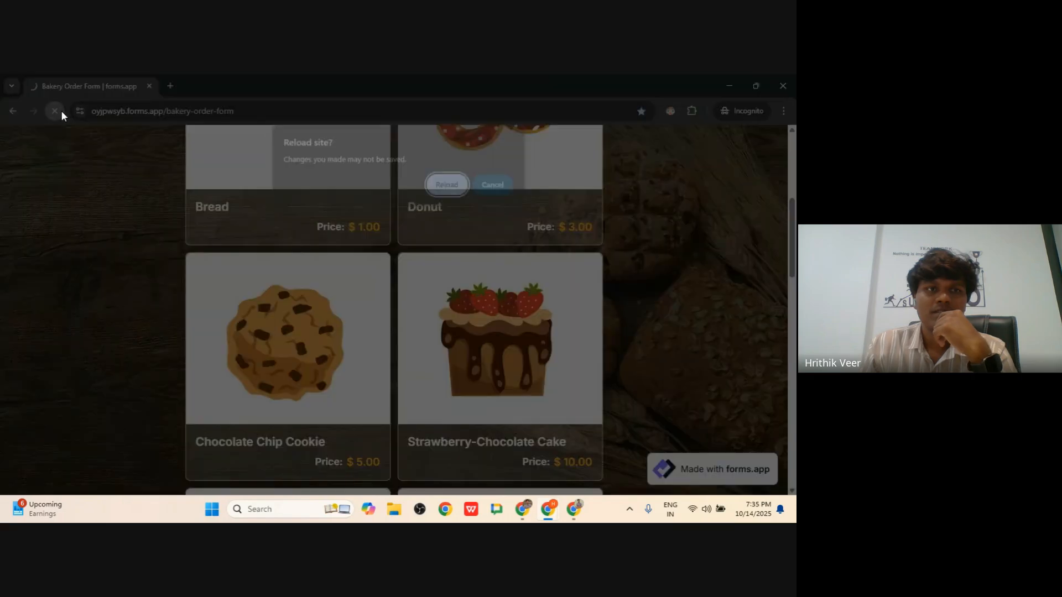
{"action": "left_click", "coordinate": [442, 188]}
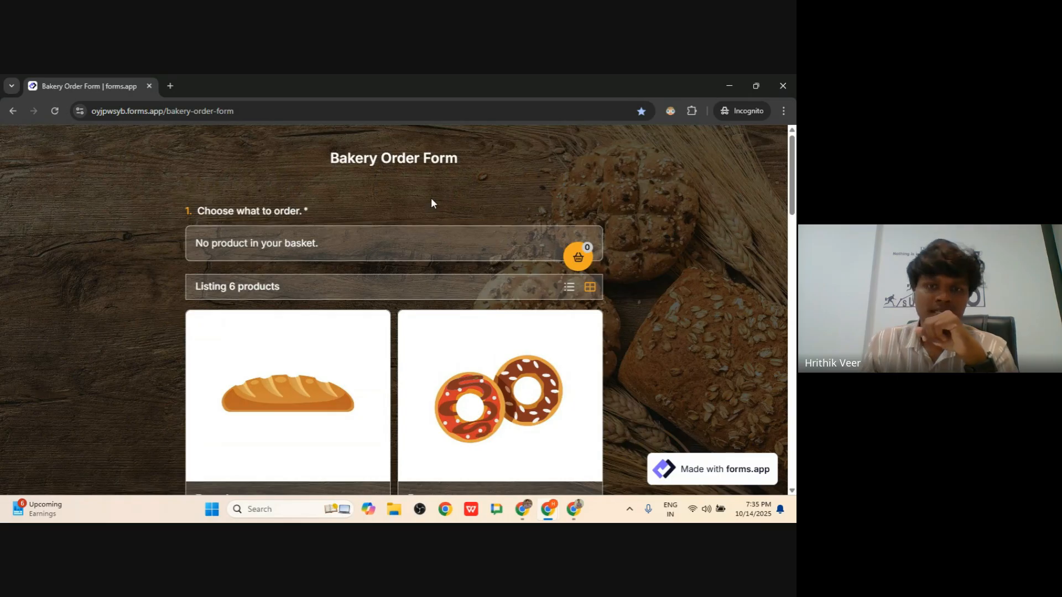
{"action": "scroll", "coordinate": [432, 203], "scroll_direction": "down", "scroll_amount": 4}
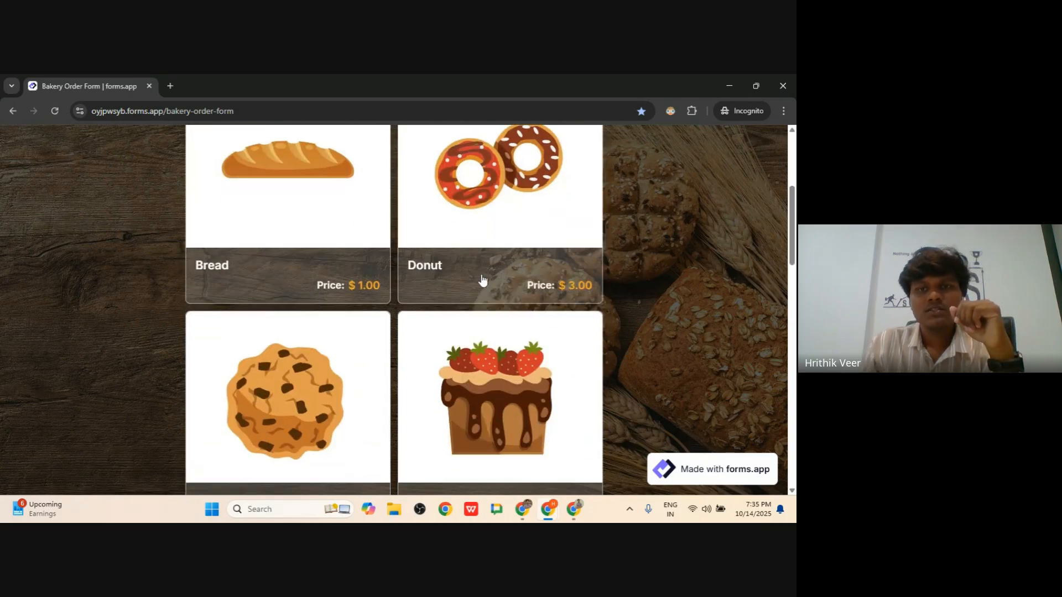
{"action": "left_click", "coordinate": [481, 280]}
{"action": "left_click", "coordinate": [552, 380]}
{"action": "scroll", "coordinate": [356, 360], "scroll_direction": "down", "scroll_amount": 3}
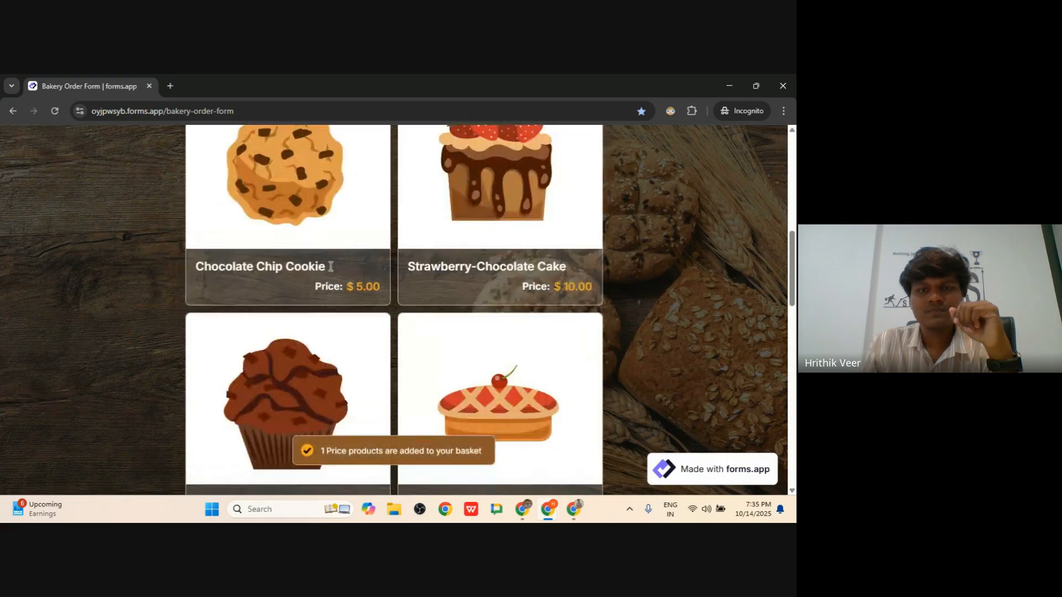
{"action": "left_click", "coordinate": [356, 354]}
{"action": "left_click", "coordinate": [555, 380]}
{"action": "scroll", "coordinate": [419, 291], "scroll_direction": "down", "scroll_amount": 5}
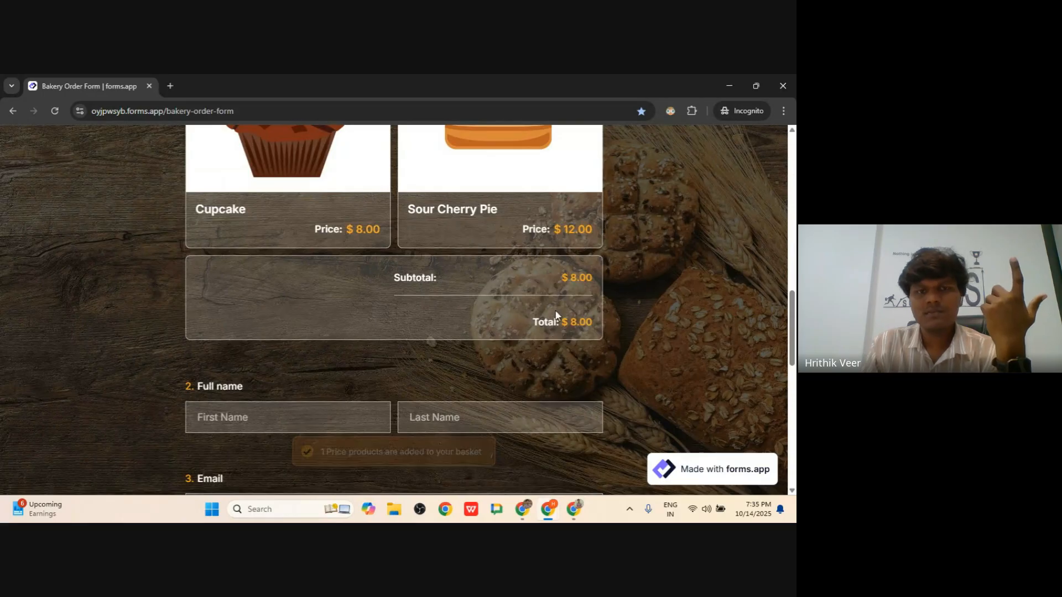
{"action": "scroll", "coordinate": [478, 258], "scroll_direction": "up", "scroll_amount": 1}
{"action": "scroll", "coordinate": [476, 258], "scroll_direction": "up", "scroll_amount": 10}
{"action": "scroll", "coordinate": [476, 258], "scroll_direction": "down", "scroll_amount": 12}
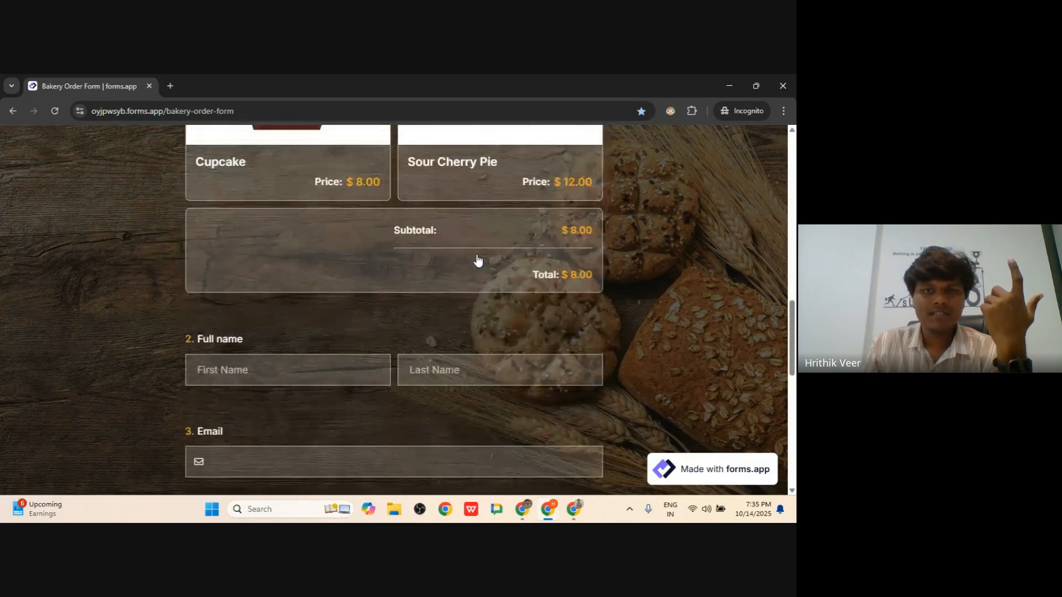
- Fill in the customer's first name, last name, e-mail address and phone number
{"action": "left_click", "coordinate": [282, 312]}
{"action": "type", "text": "Test"}
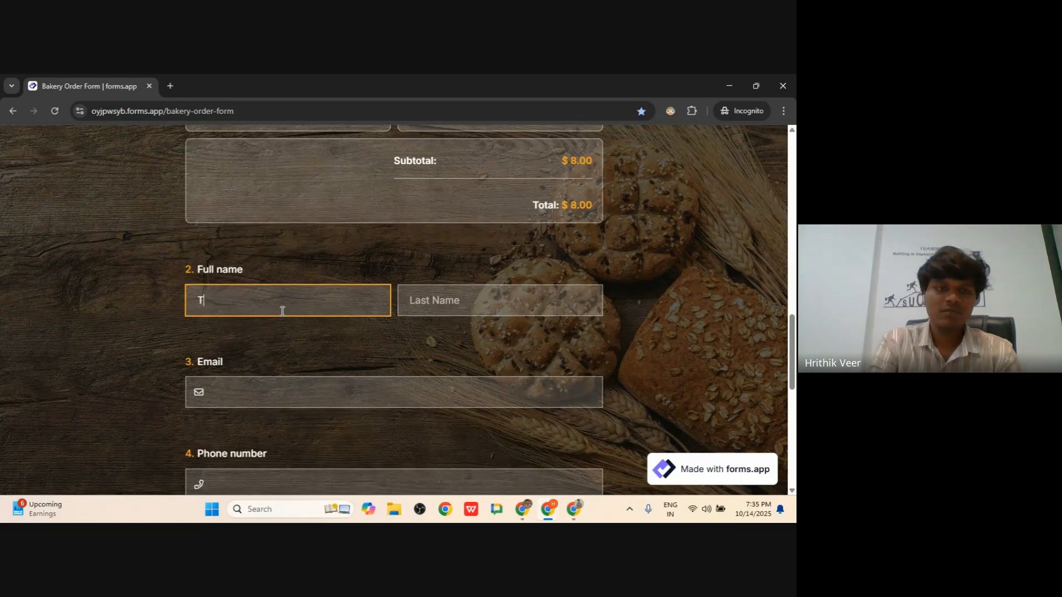
{"action": "key", "text": "BackSpace"}
{"action": "key", "text": "BackSpace"}
{"action": "key", "text": "BackSpace"}
{"action": "key", "text": "BackSpace"}
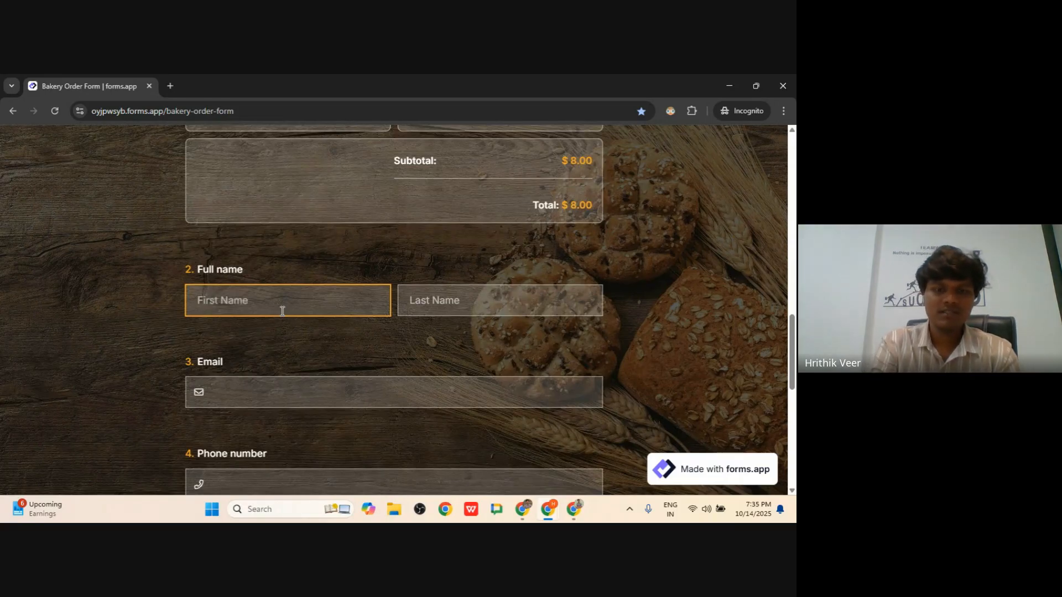
{"action": "type", "text": "John"}
{"action": "key", "text": "Tab"}
{"action": "type", "text": "S"}
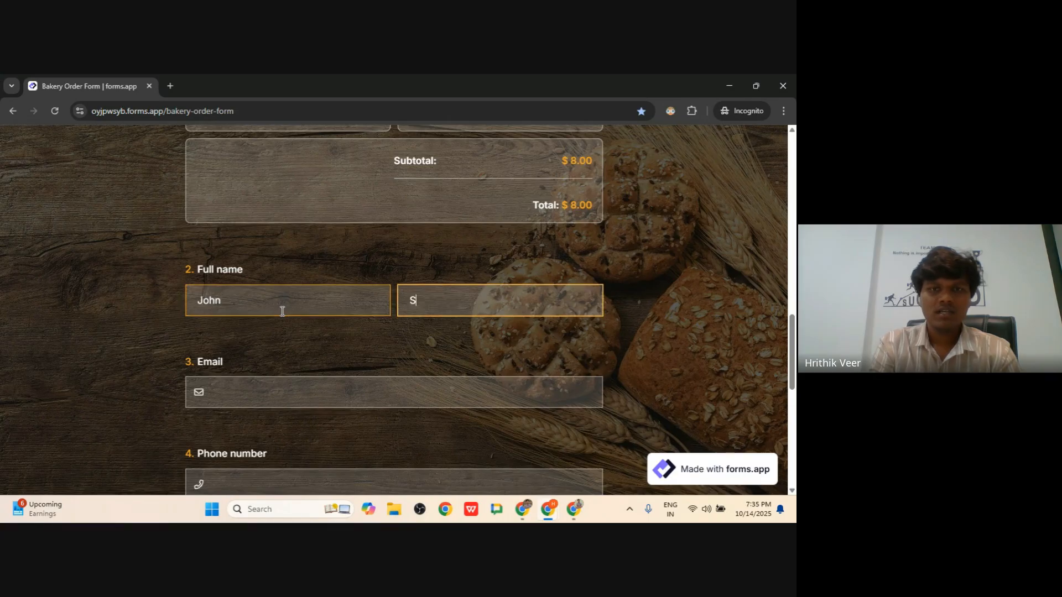
{"action": "type", "text": "mith"}
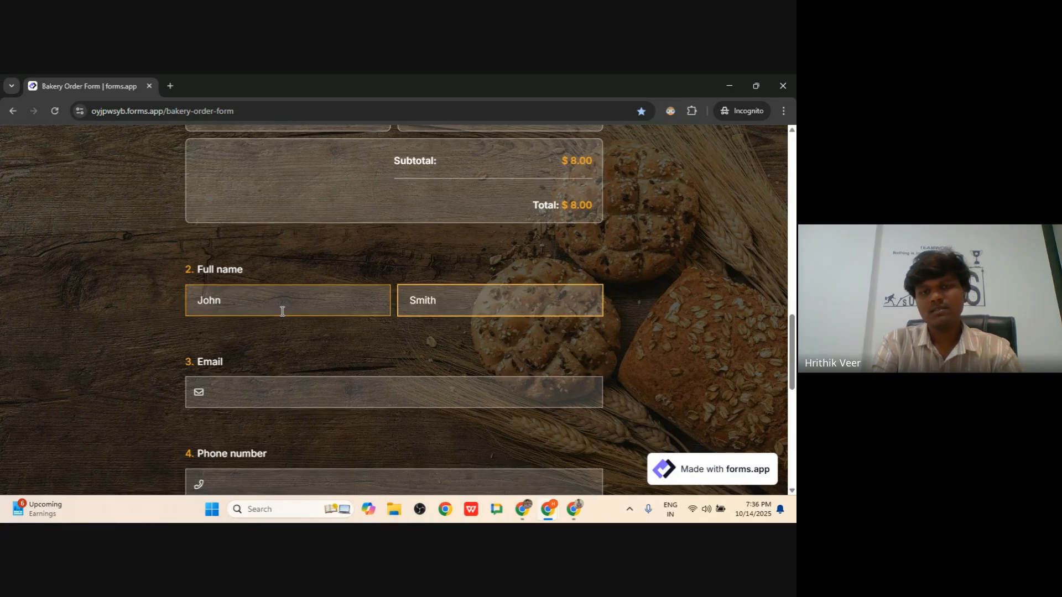
{"action": "key", "text": "Tab"}
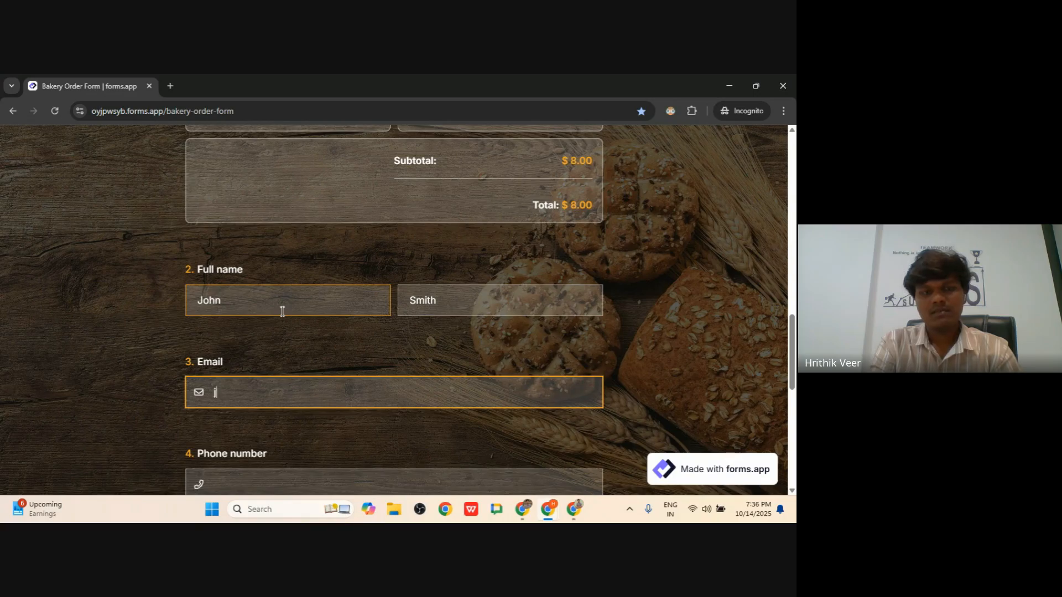
{"action": "type", "text": "john"}
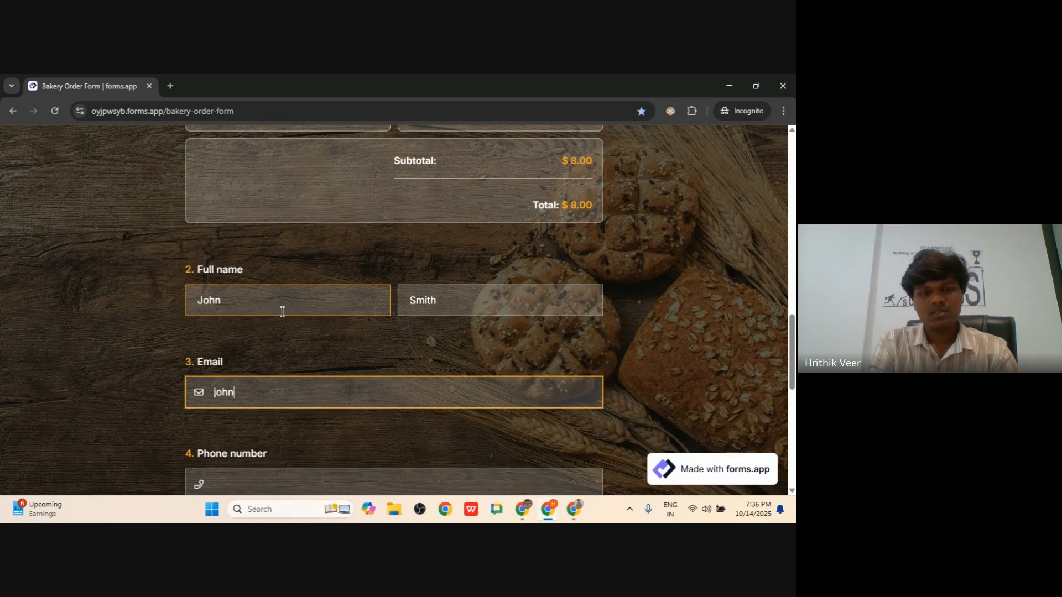
{"action": "type", "text": "@abc"}
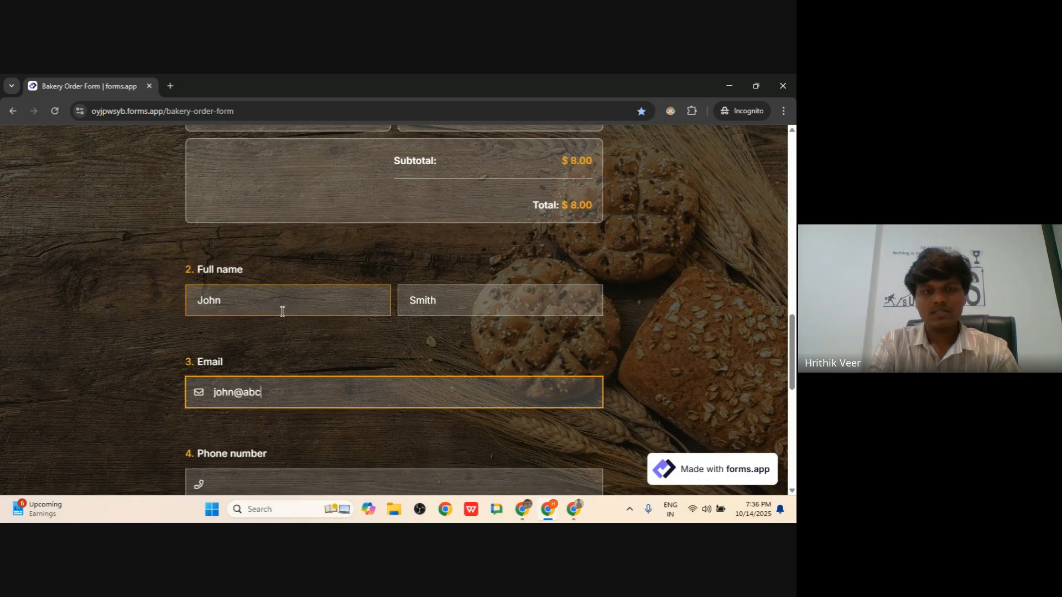
{"action": "type", "text": ".com"}
{"action": "scroll", "coordinate": [280, 308], "scroll_direction": "down", "scroll_amount": 4}
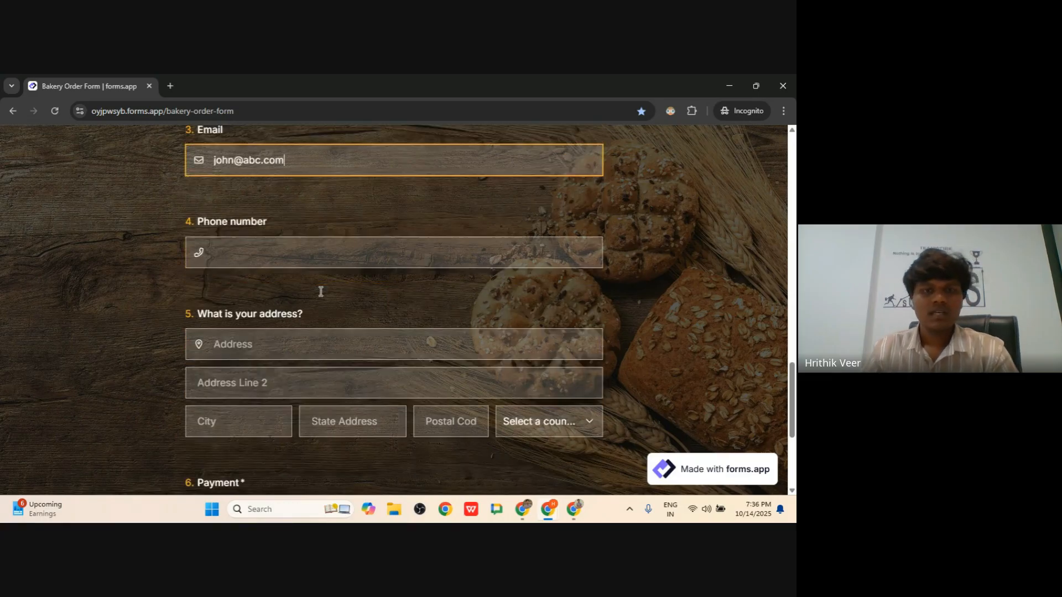
{"action": "left_click", "coordinate": [269, 258]}
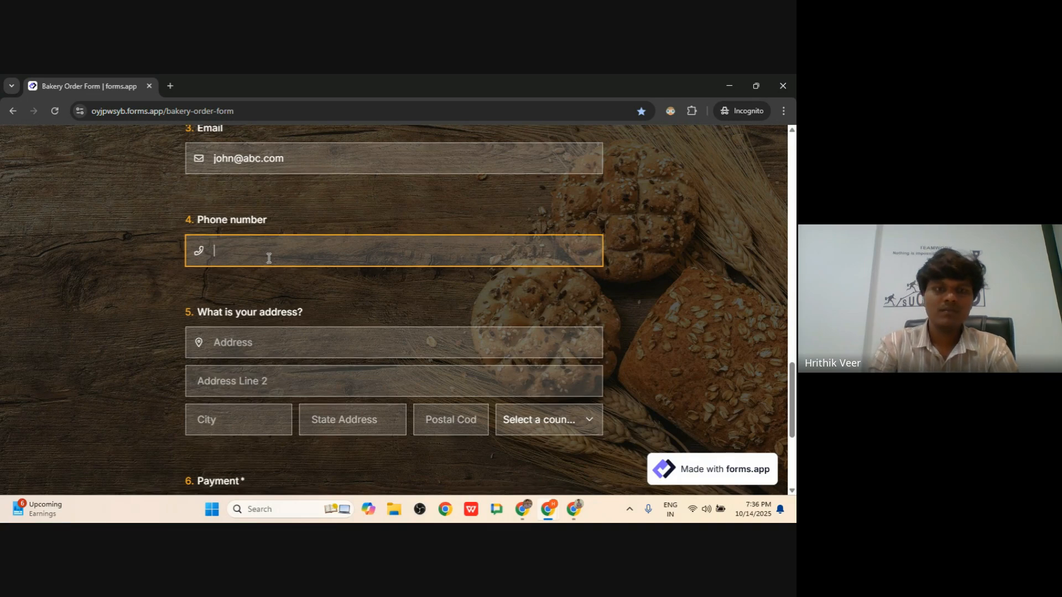
{"action": "type", "text": "11122"}
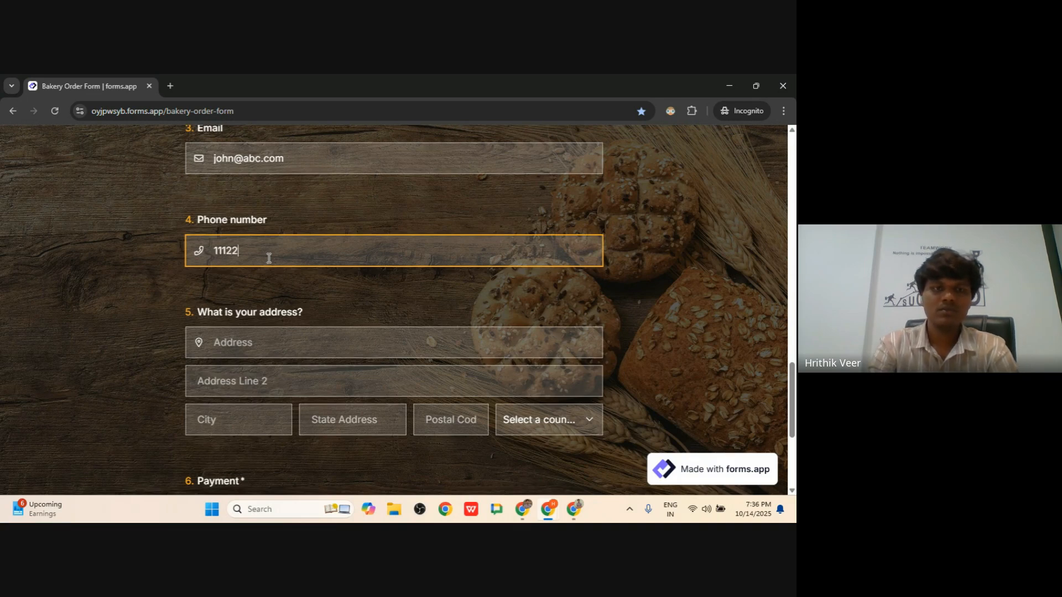
{"action": "type", "text": "23334"}
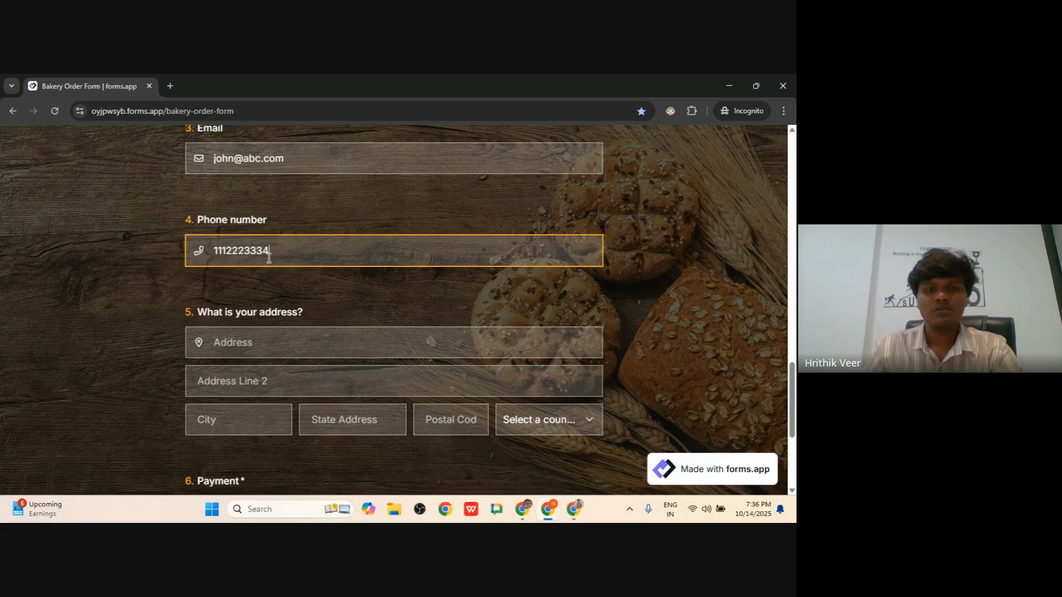
- Choose Cash as the payment method, submit the order and return to the Auto Appy window
{"action": "scroll", "coordinate": [287, 277], "scroll_direction": "down", "scroll_amount": 4}
{"action": "left_click", "coordinate": [450, 339]}
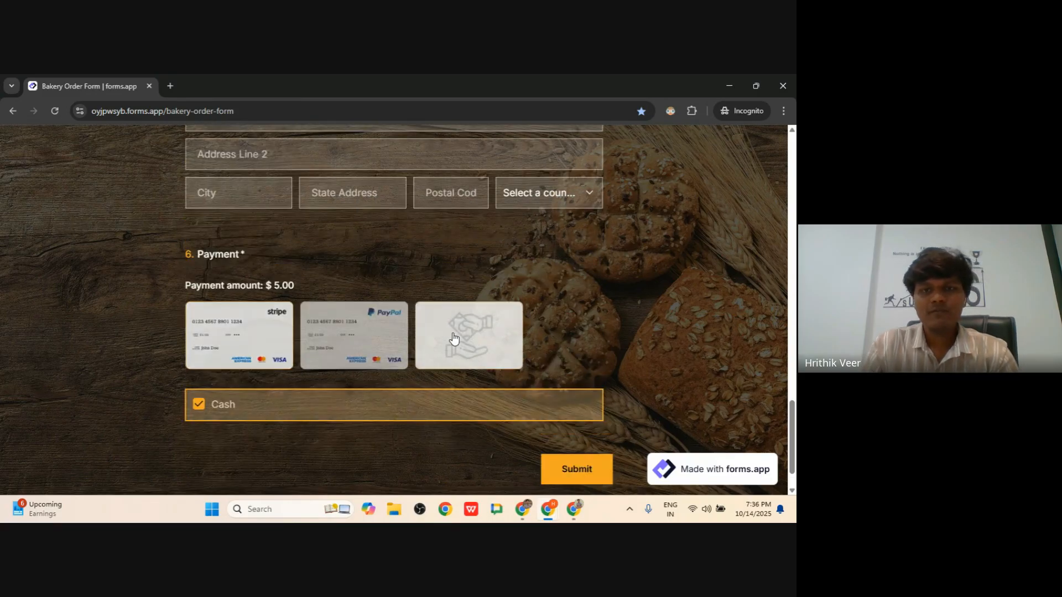
{"action": "scroll", "coordinate": [453, 337], "scroll_direction": "up", "scroll_amount": 9}
{"action": "scroll", "coordinate": [452, 332], "scroll_direction": "up", "scroll_amount": 8}
{"action": "scroll", "coordinate": [453, 332], "scroll_direction": "down", "scroll_amount": 15}
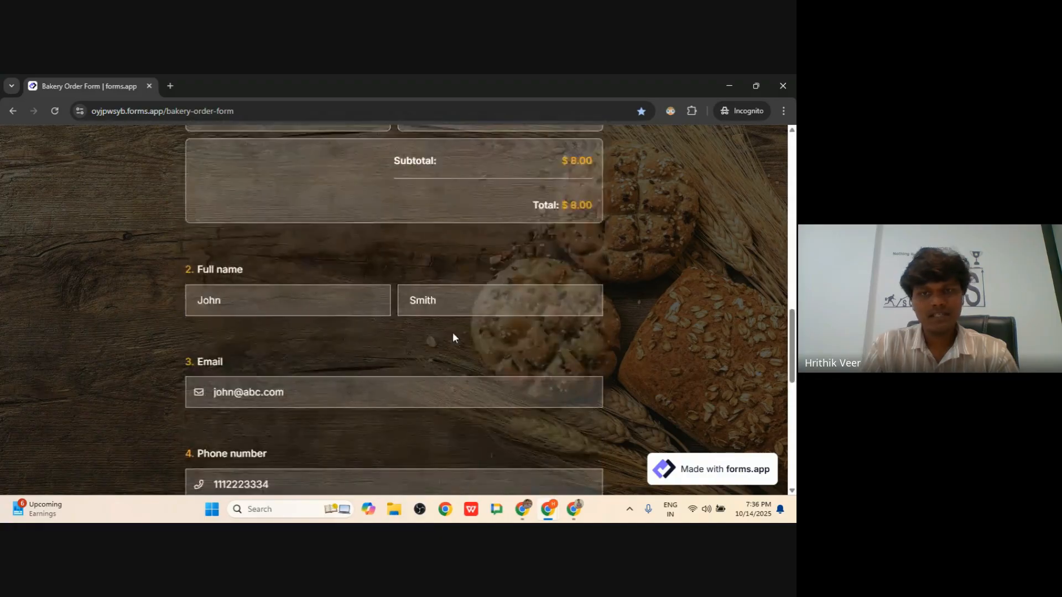
{"action": "scroll", "coordinate": [452, 338], "scroll_direction": "down", "scroll_amount": 1}
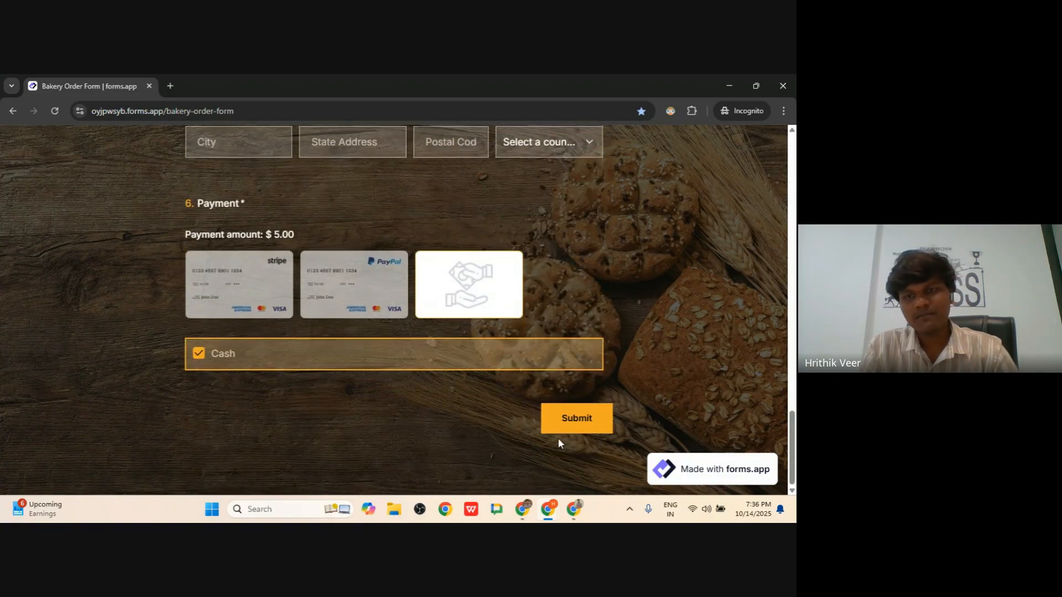
{"action": "left_click", "coordinate": [573, 433]}
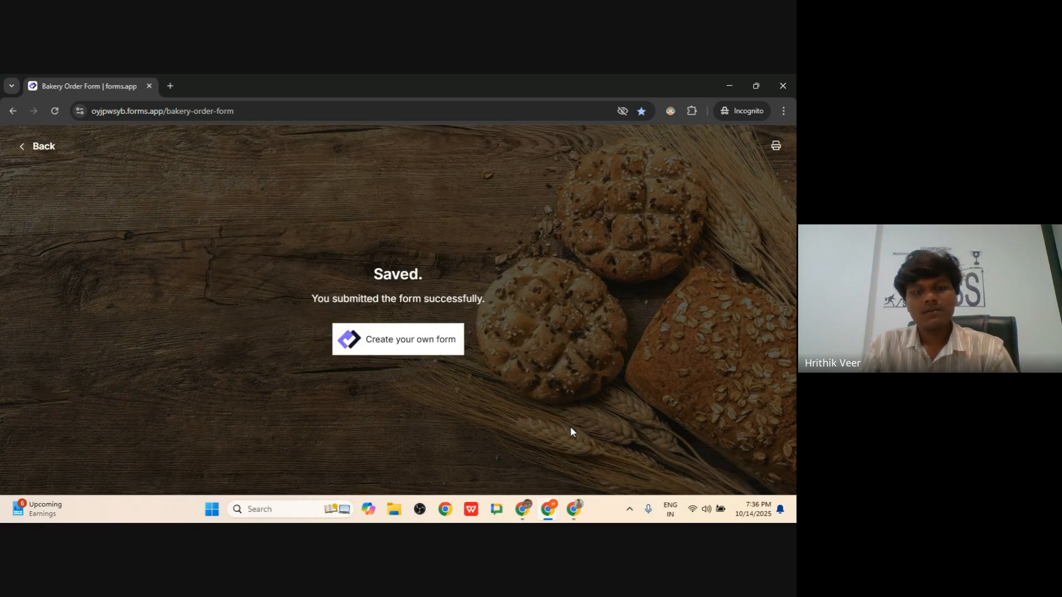
{"action": "key", "text": "alt+Tab"}
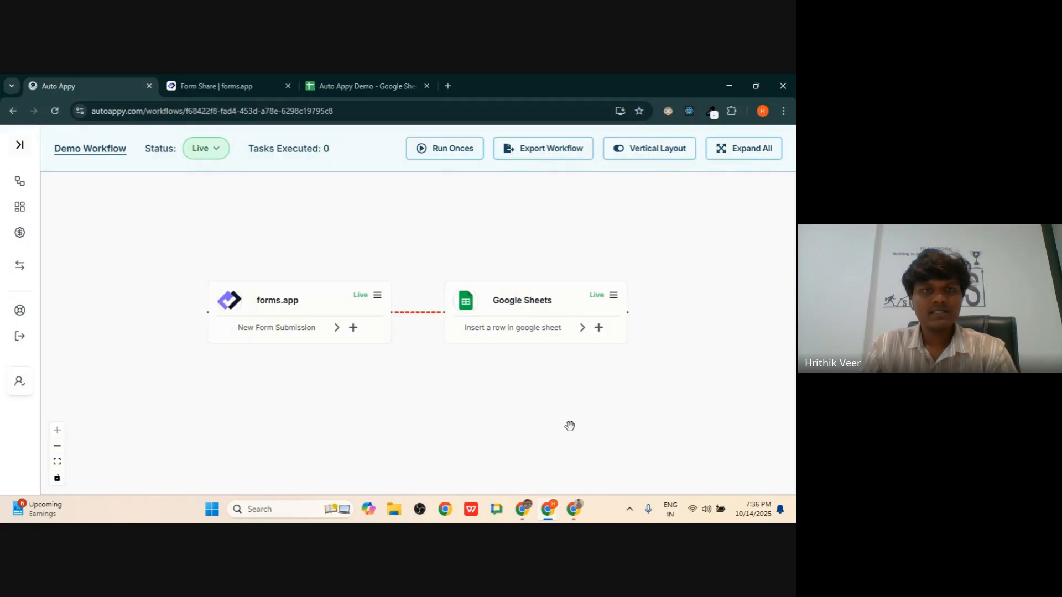
{"action": "left_click", "coordinate": [390, 83]}
{"action": "left_click", "coordinate": [469, 269]}
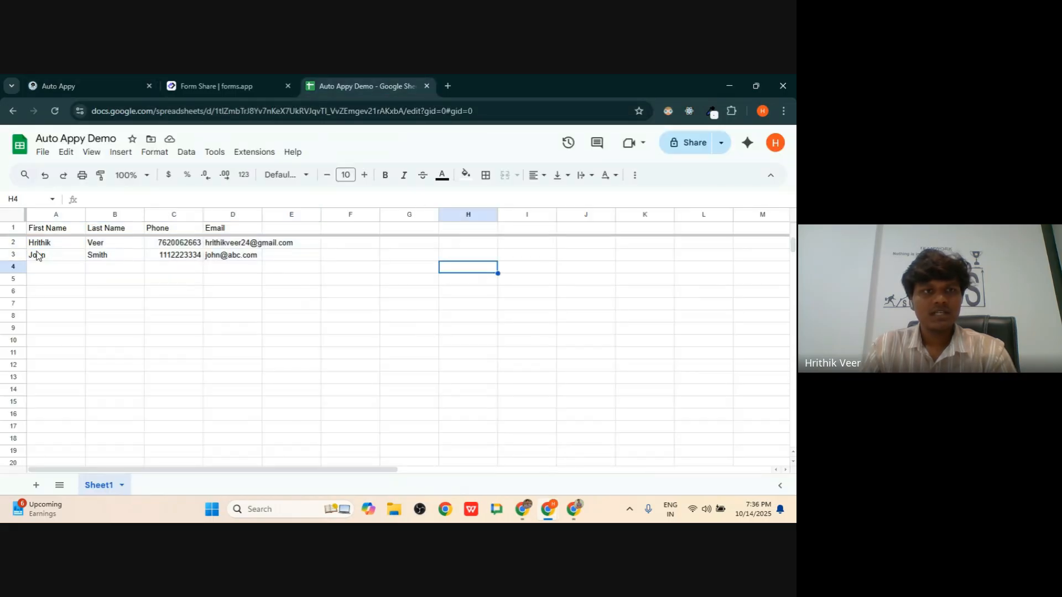
{"action": "left_click_drag", "start_coordinate": [34, 259], "coordinate": [247, 256]}
{"action": "left_click", "coordinate": [280, 264]}
{"action": "left_click_drag", "start_coordinate": [360, 300], "coordinate": [47, 230]}
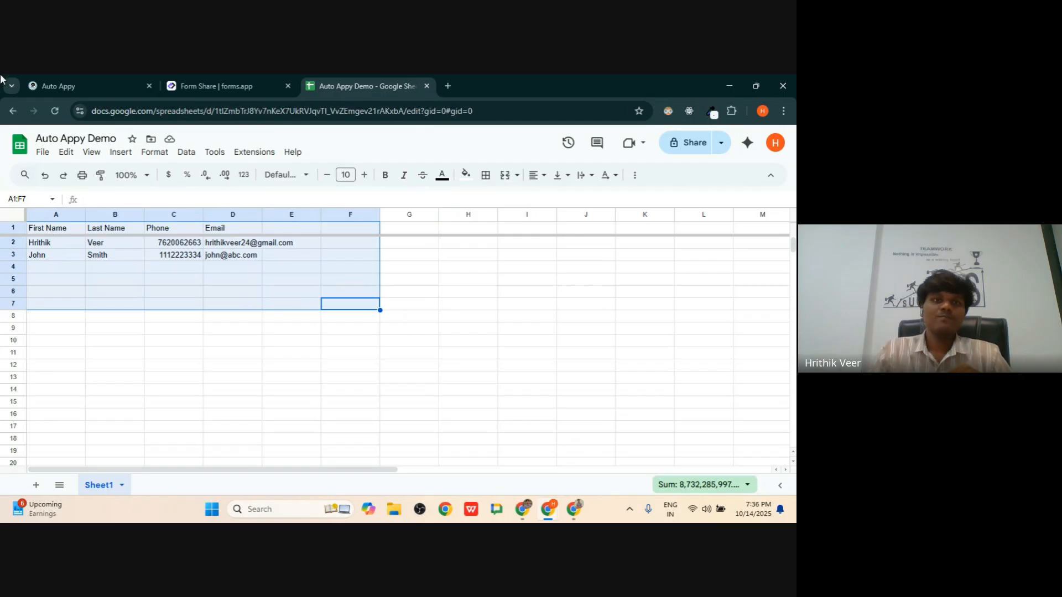
{"action": "left_click", "coordinate": [82, 77]}
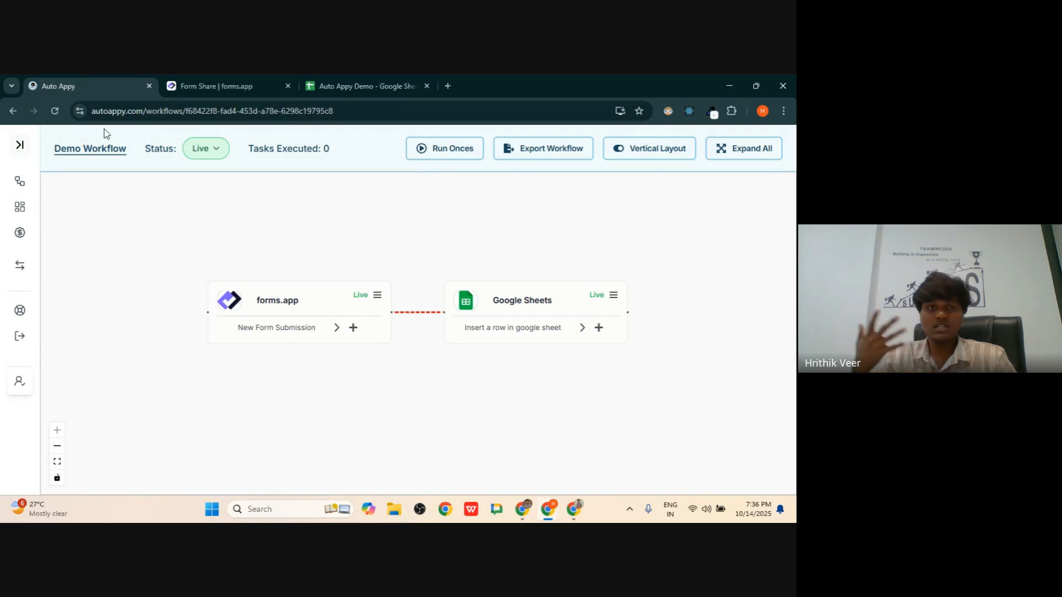
- Add a Gmail Send Email node as the next step after the Google Sheets node
{"action": "left_click", "coordinate": [149, 111]}
{"action": "left_click", "coordinate": [583, 263]}
{"action": "left_click_drag", "start_coordinate": [578, 247], "coordinate": [464, 237]}
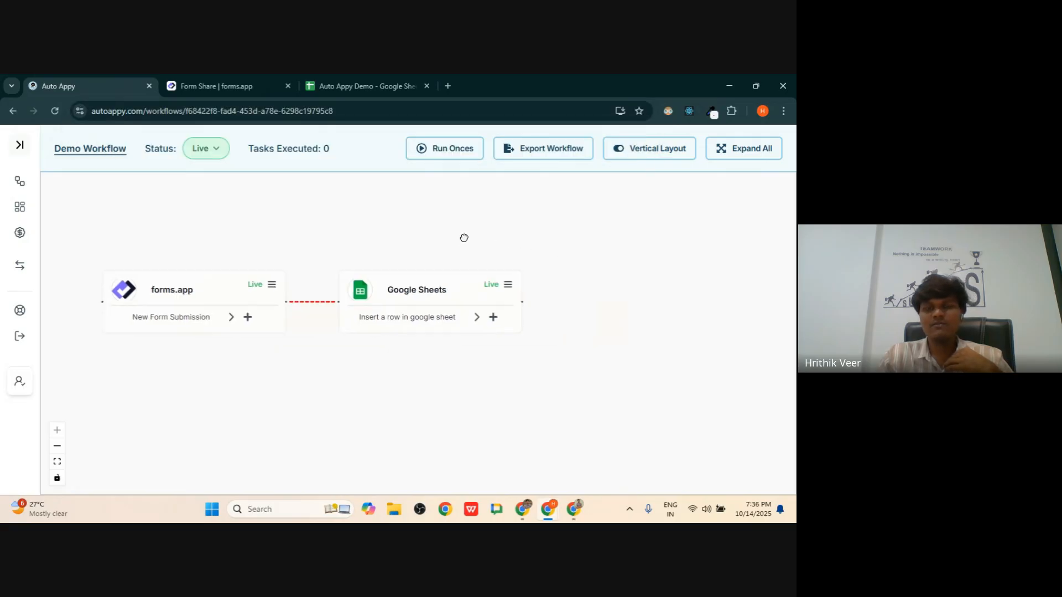
{"action": "left_click", "coordinate": [485, 317]}
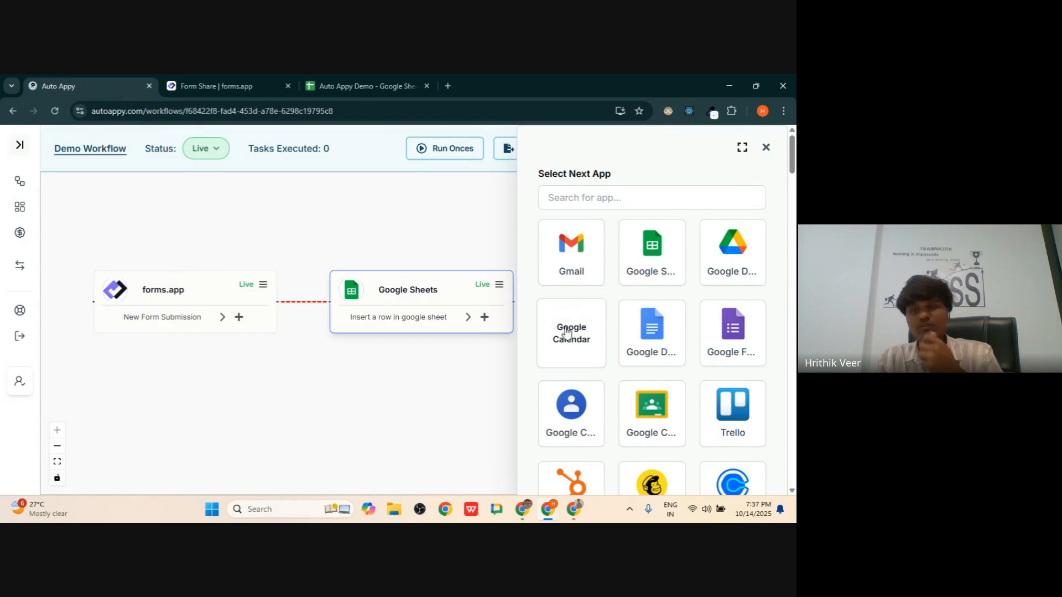
{"action": "left_click", "coordinate": [571, 269]}
{"action": "left_click", "coordinate": [617, 343]}
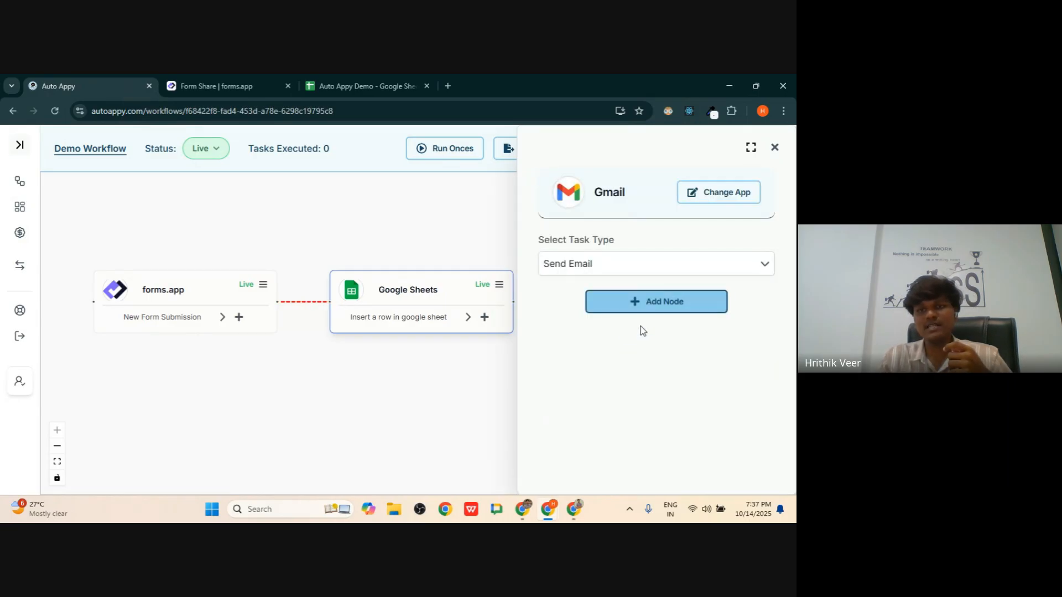
{"action": "left_click", "coordinate": [654, 301]}
{"action": "left_click", "coordinate": [692, 267]}
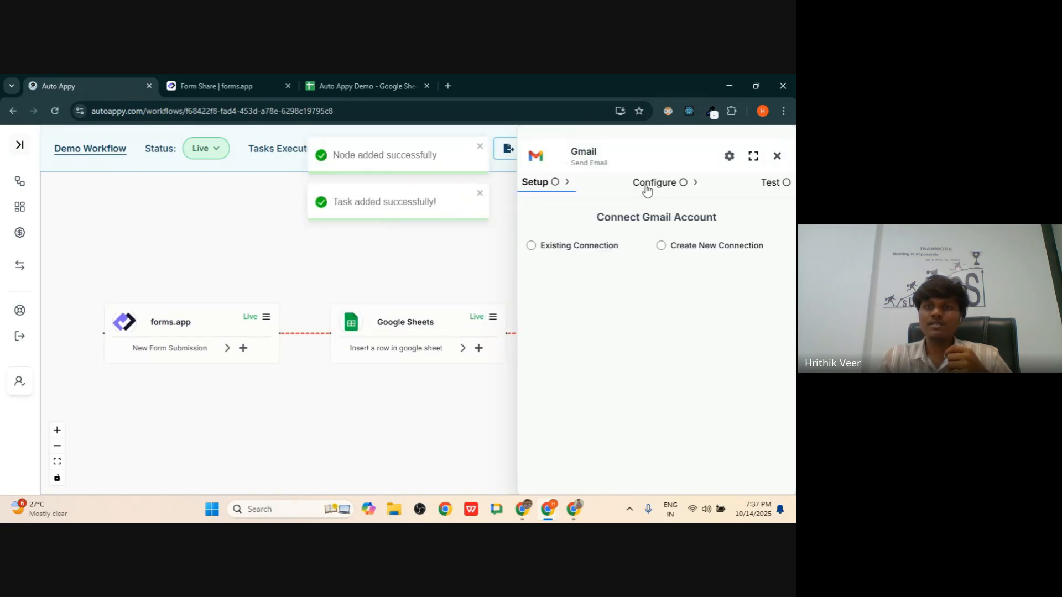
- Close the Gmail setup panel and move the Gmail node higher on the canvas
{"action": "left_click", "coordinate": [356, 78]}
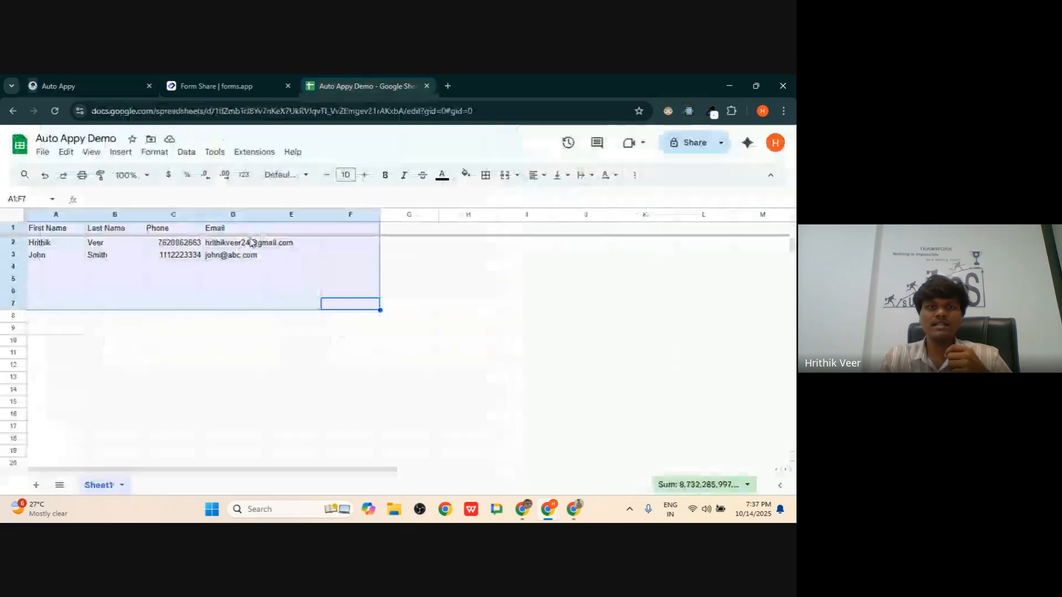
{"action": "left_click", "coordinate": [226, 83]}
{"action": "left_click", "coordinate": [117, 77]}
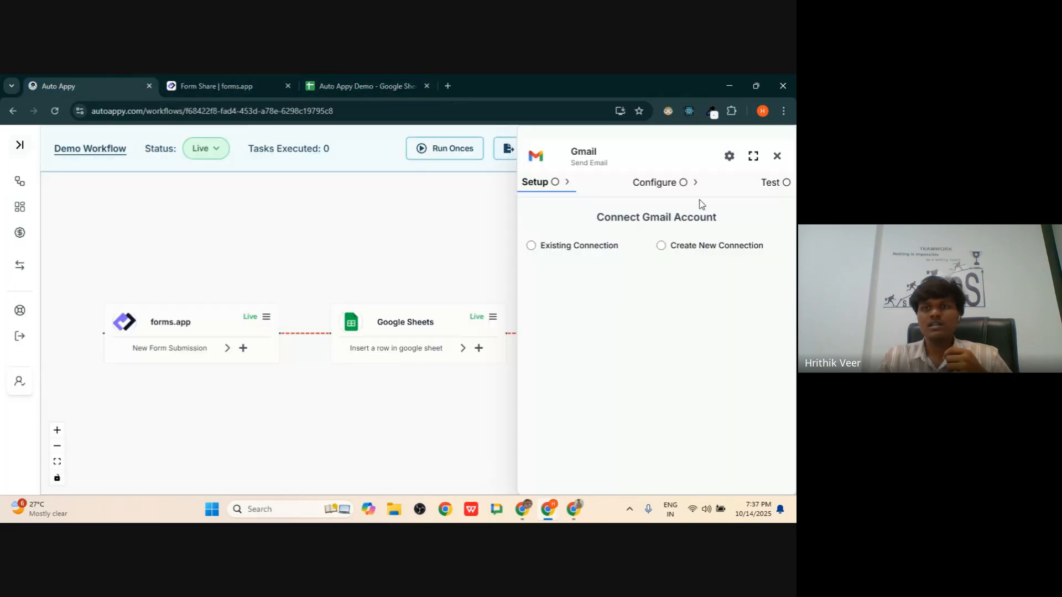
{"action": "left_click", "coordinate": [774, 156]}
{"action": "left_click_drag", "start_coordinate": [703, 223], "coordinate": [543, 240]}
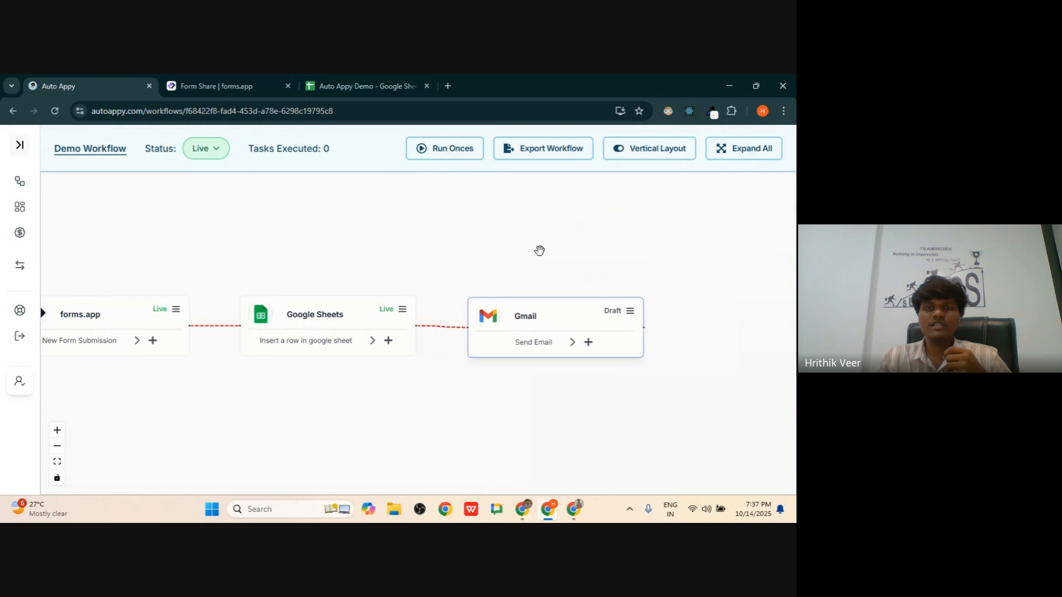
{"action": "left_click_drag", "start_coordinate": [560, 321], "coordinate": [534, 227]}
- Search for AiSensy and add its Send Template Message node as a new branch
{"action": "left_click", "coordinate": [388, 340]}
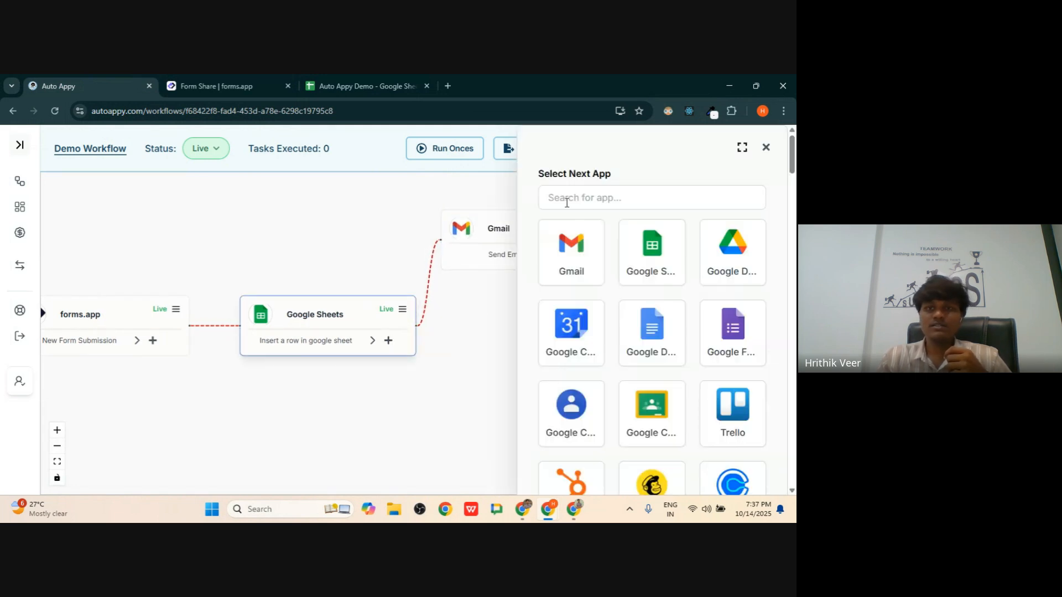
{"action": "left_click", "coordinate": [605, 203]}
{"action": "type", "text": "what"}
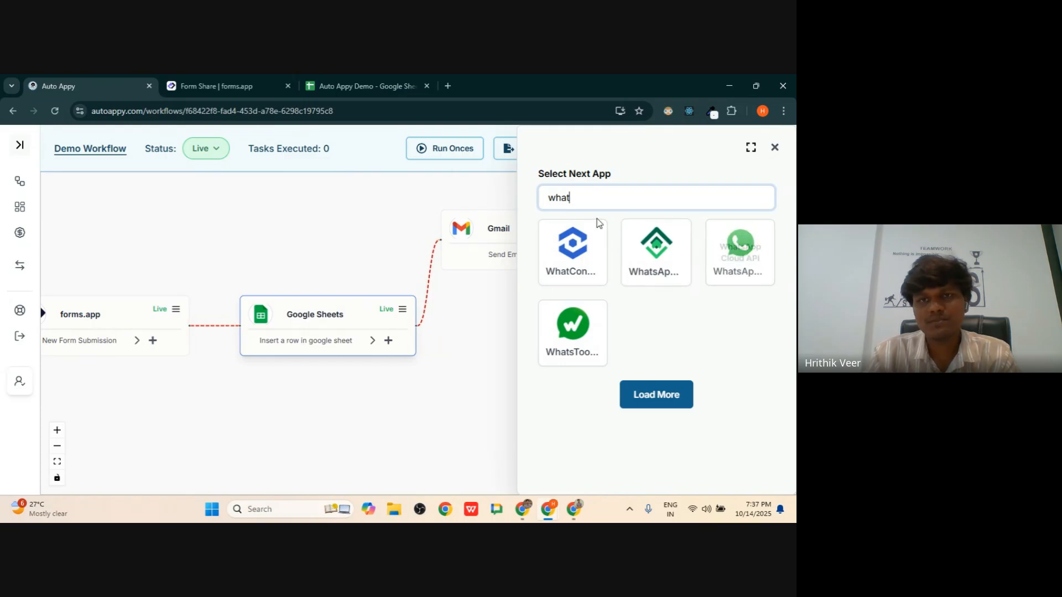
{"action": "double_click", "coordinate": [561, 198]}
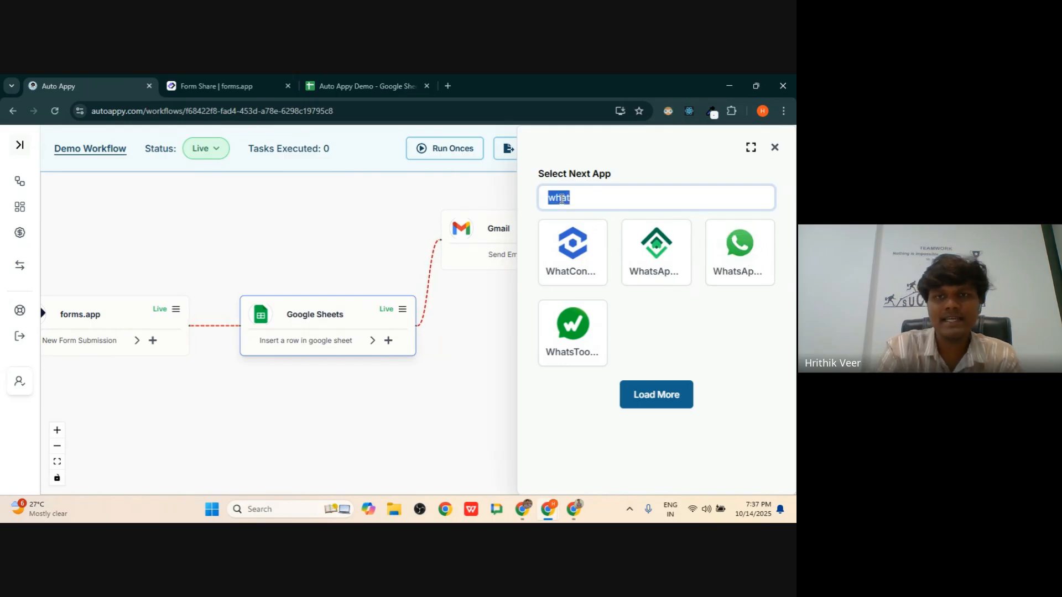
{"action": "type", "text": "I"}
{"action": "key", "text": "BackSpace"}
{"action": "type", "text": "IA"}
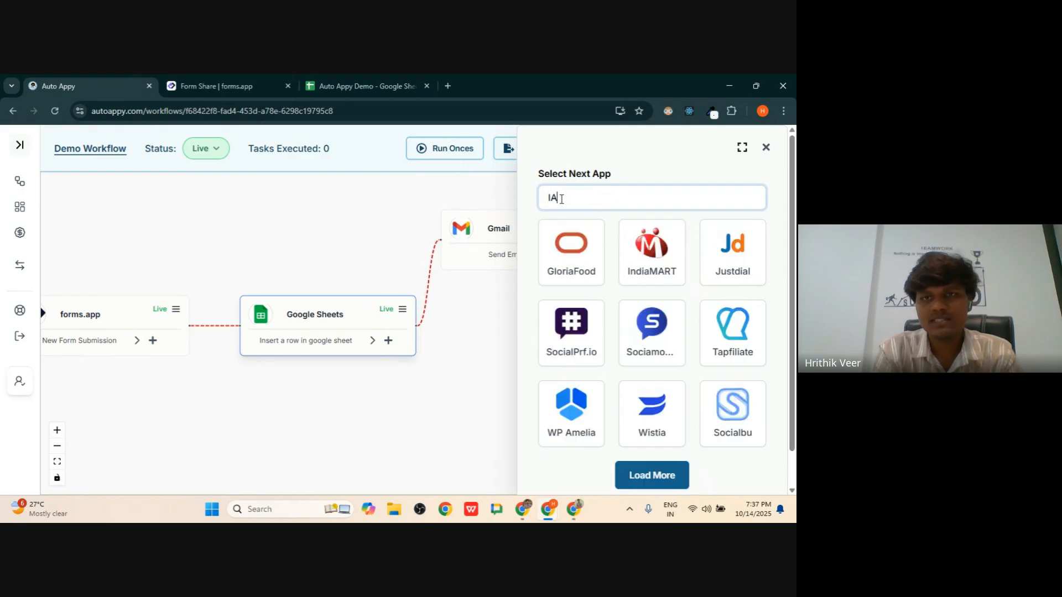
{"action": "key", "text": "BackSpace"}
{"action": "key", "text": "BackSpace"}
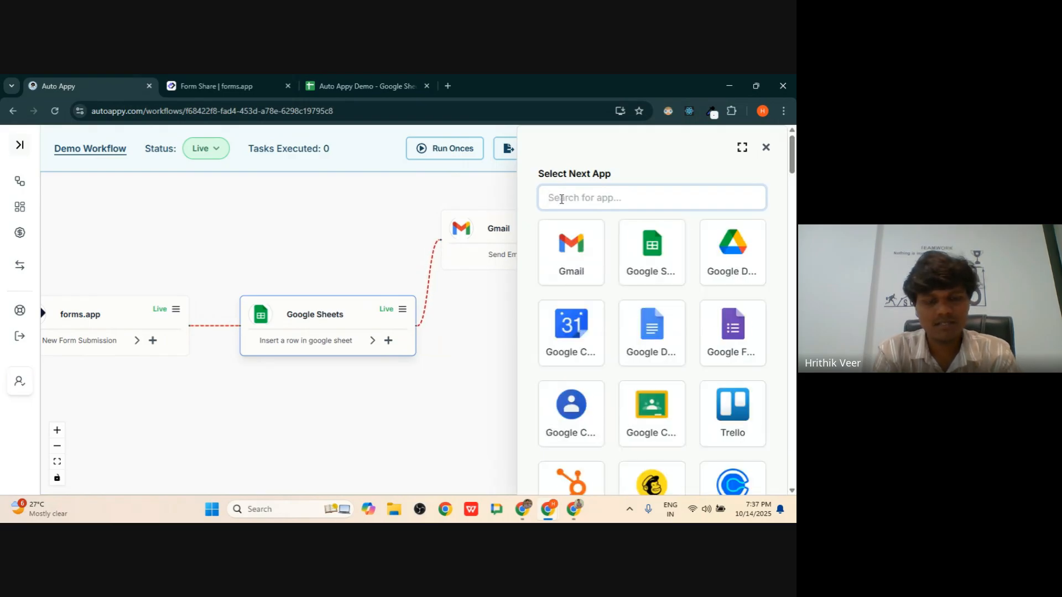
{"action": "type", "text": "Ai"}
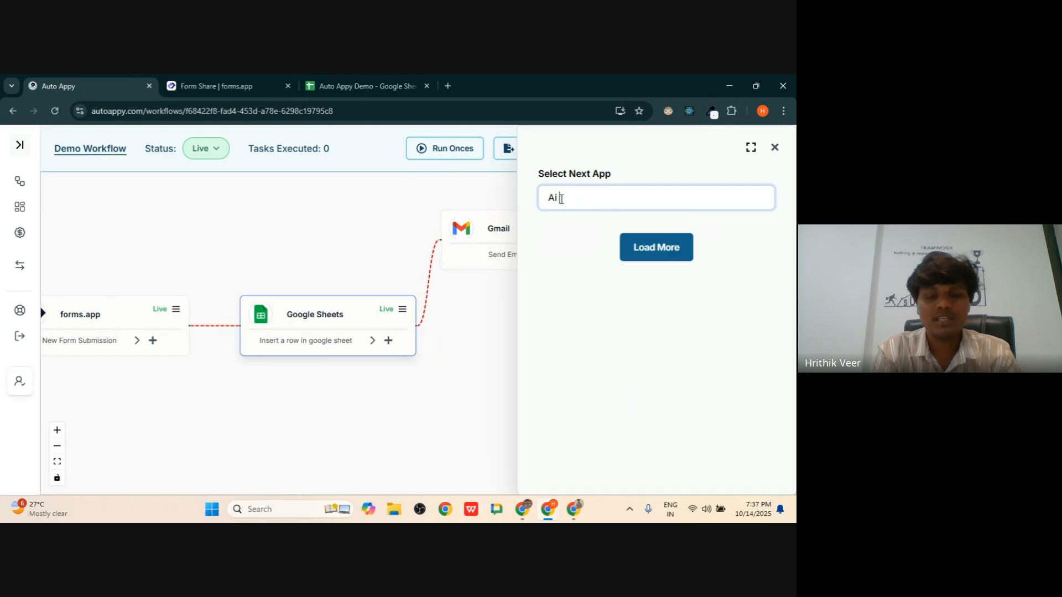
{"action": "key", "text": "BackSpace"}
{"action": "key", "text": "BackSpace"}
{"action": "key", "text": "BackSpace"}
{"action": "type", "text": "sensy"}
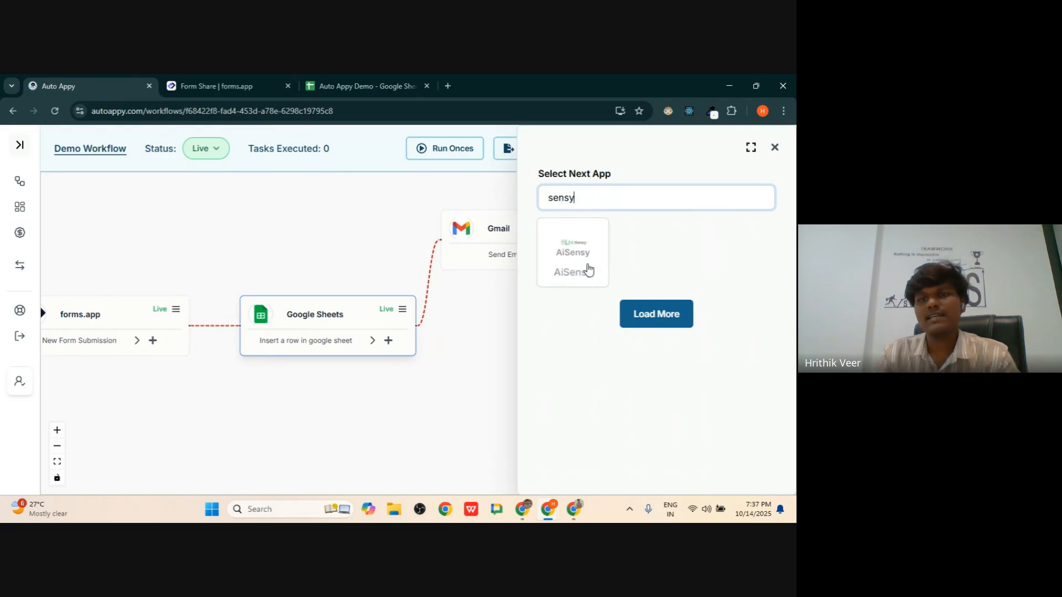
{"action": "left_click", "coordinate": [576, 251]}
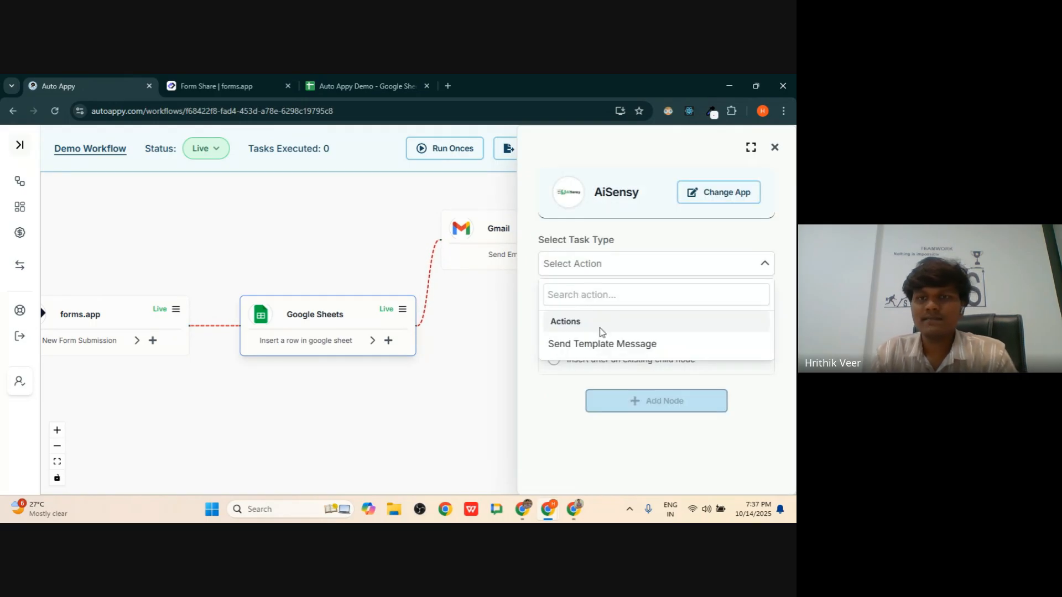
{"action": "left_click", "coordinate": [614, 343]}
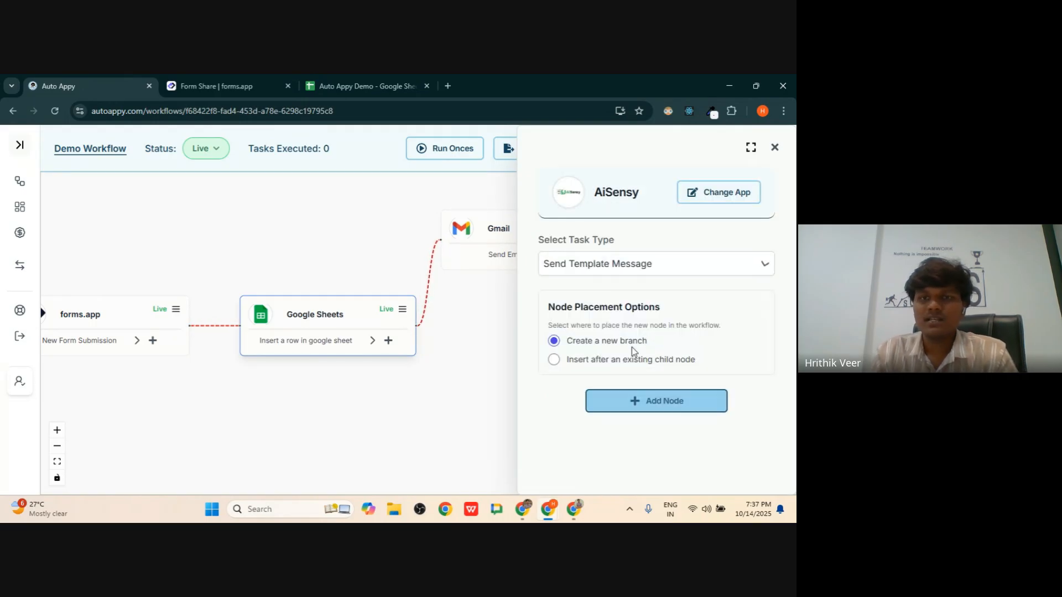
{"action": "left_click", "coordinate": [655, 401]}
{"action": "left_click", "coordinate": [656, 363]}
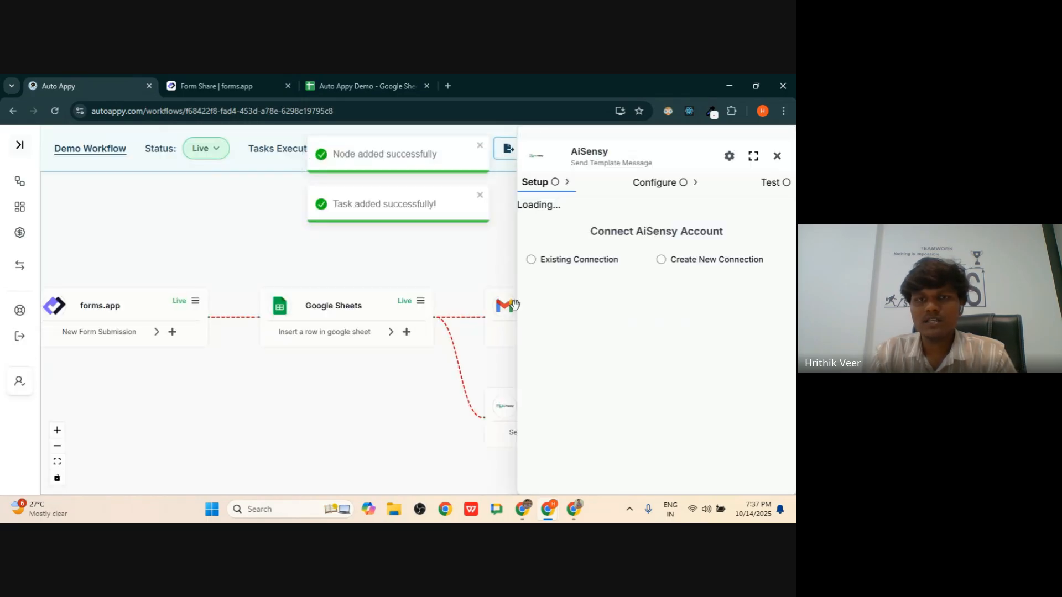
- Close the AiSensy setup and rearrange the canvas, moving the Gmail node up and left
{"action": "left_click", "coordinate": [777, 157]}
{"action": "left_click_drag", "start_coordinate": [597, 342], "coordinate": [542, 319]}
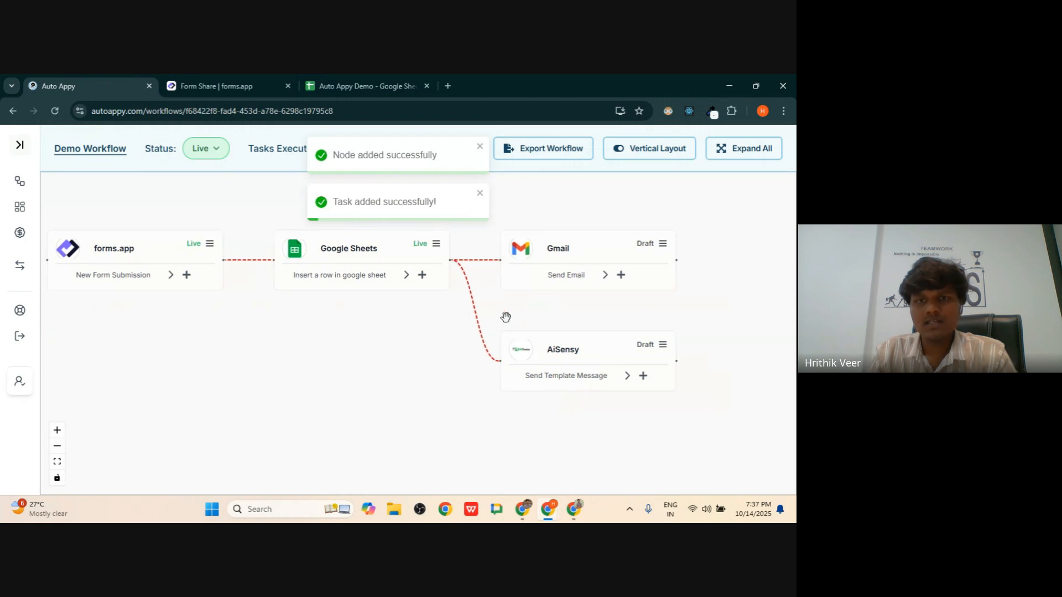
{"action": "left_click_drag", "start_coordinate": [545, 258], "coordinate": [527, 204]}
{"action": "left_click_drag", "start_coordinate": [555, 283], "coordinate": [511, 325]}
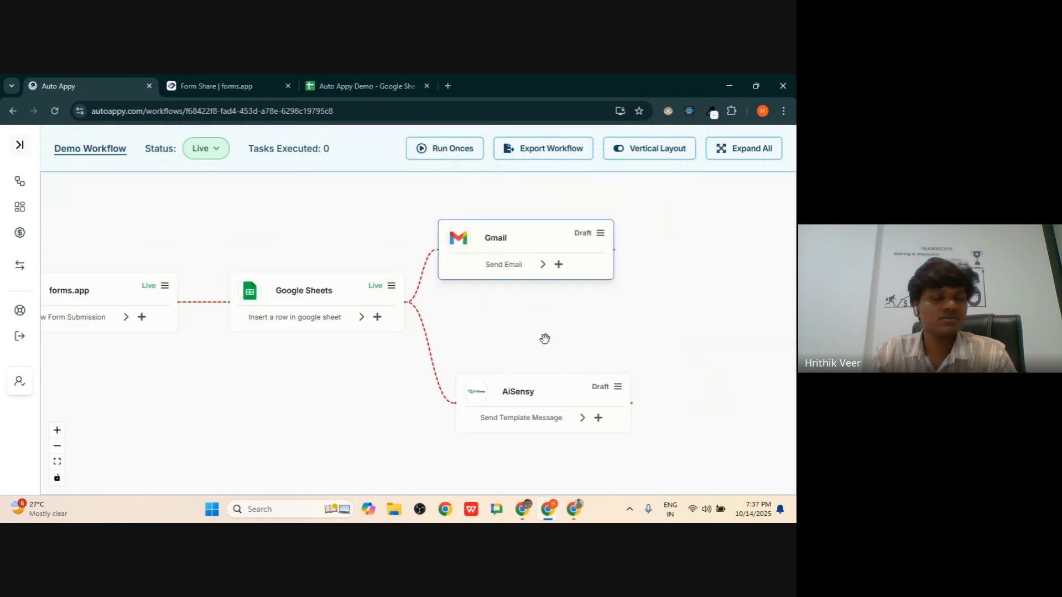
- Add a WATI Send Template Message node as another branch from the Google Sheets step
{"action": "left_click", "coordinate": [376, 316]}
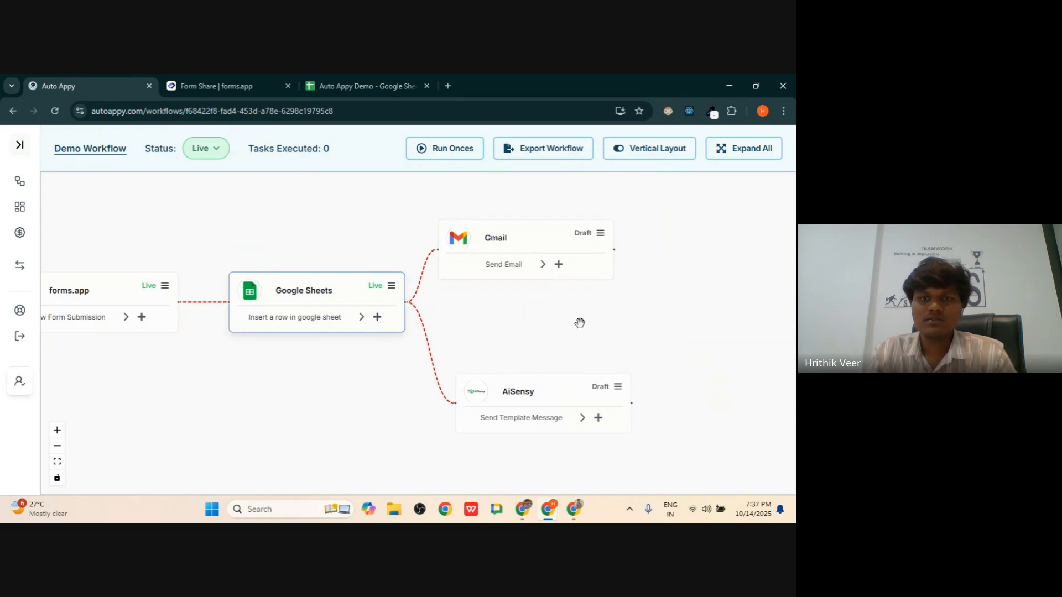
{"action": "left_click", "coordinate": [378, 318]}
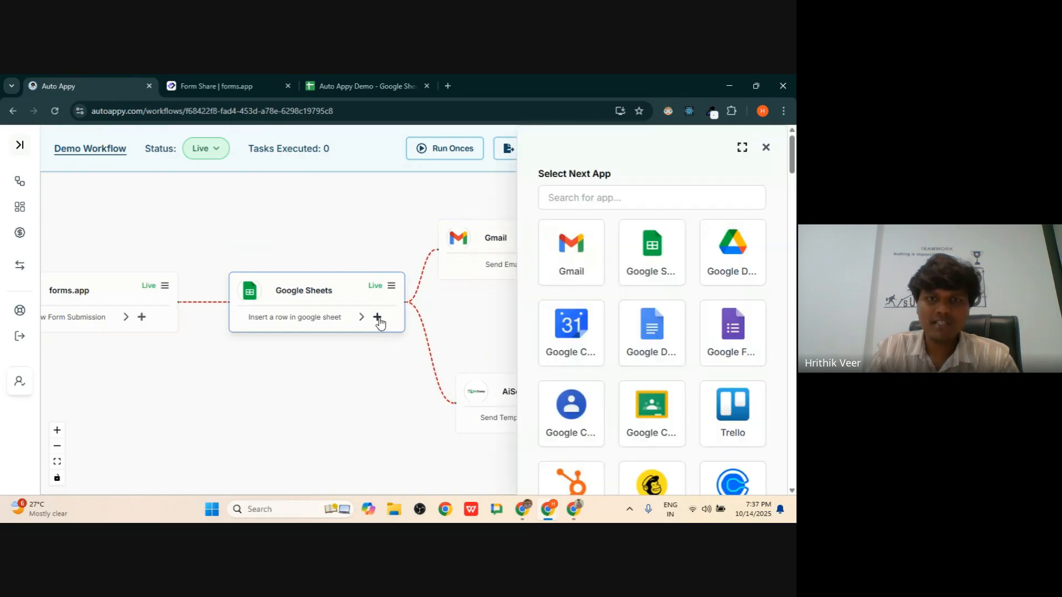
{"action": "left_click", "coordinate": [575, 197]}
{"action": "type", "text": "wat"}
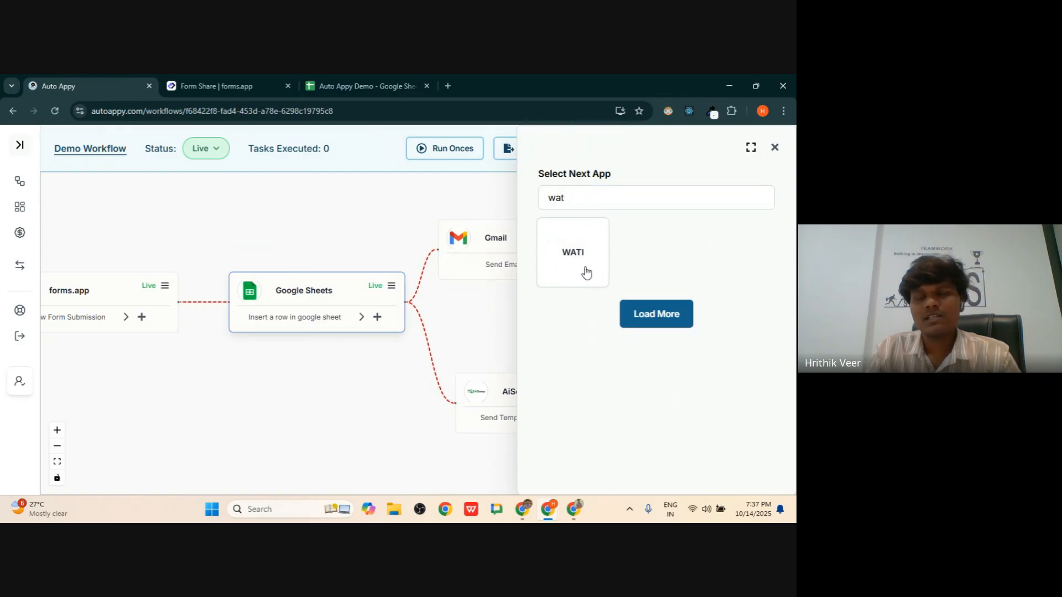
{"action": "left_click", "coordinate": [586, 271]}
{"action": "left_click", "coordinate": [623, 345]}
{"action": "left_click", "coordinate": [664, 400]}
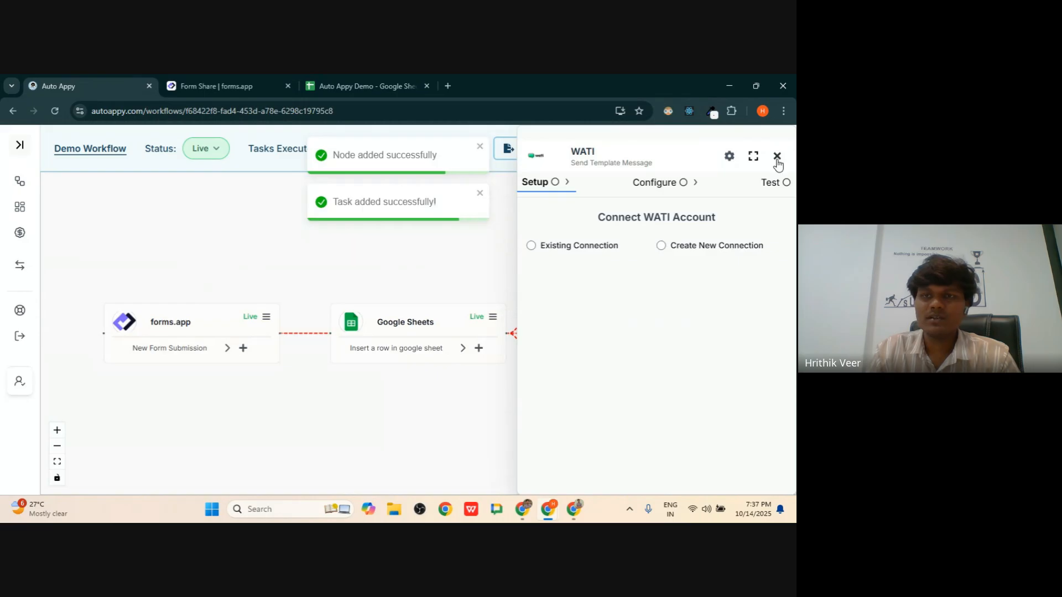
{"action": "left_click", "coordinate": [777, 156]}
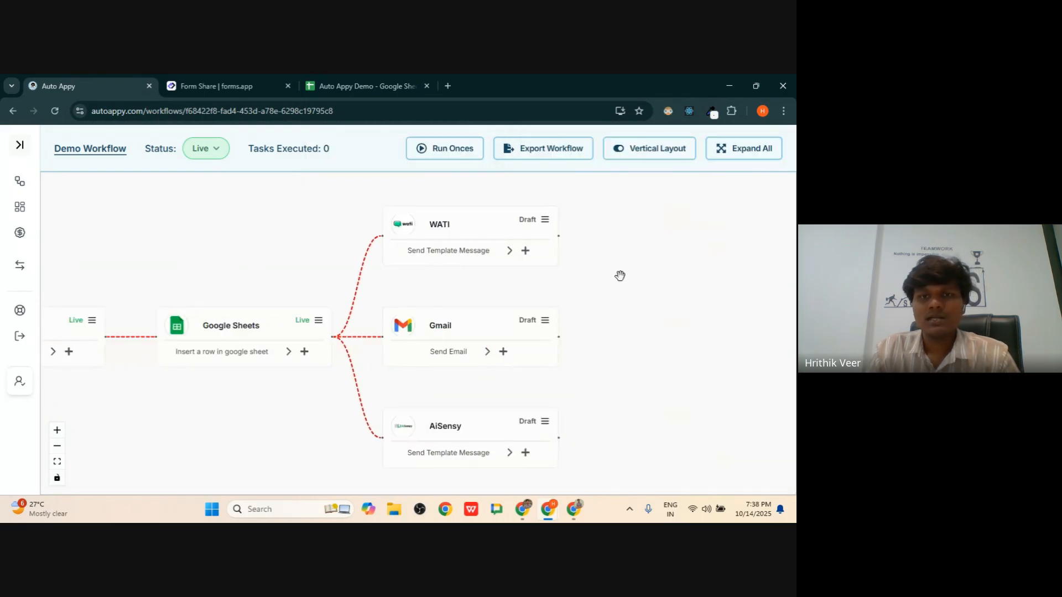
- Open the WATI node's Setup panel from the canvas
{"action": "left_click", "coordinate": [549, 227]}
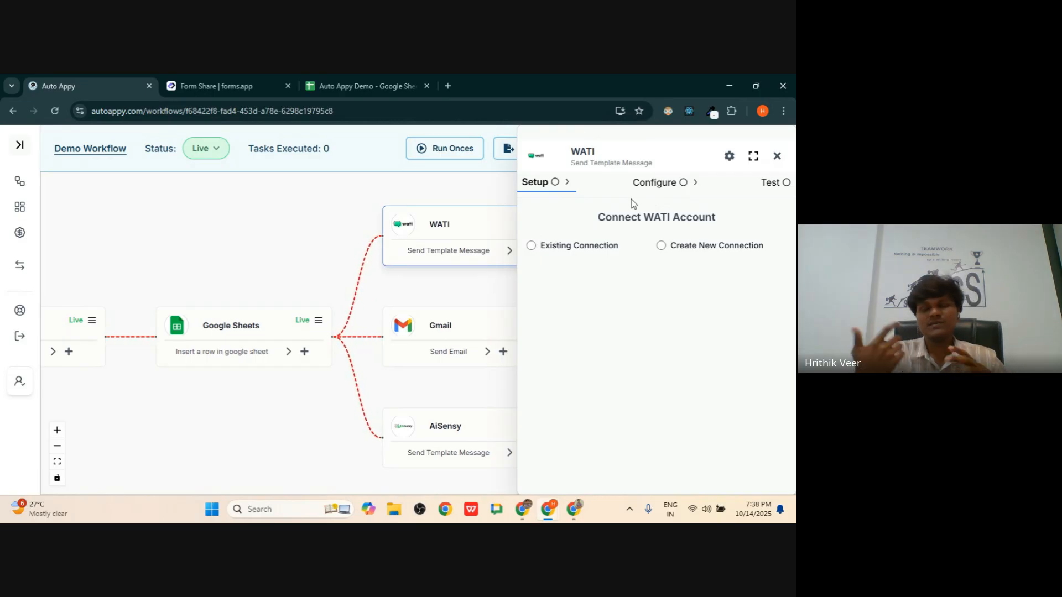
- Start a new WATI #1 connection, look over the Access Token field, then close the setup unsaved
{"action": "left_click", "coordinate": [671, 249]}
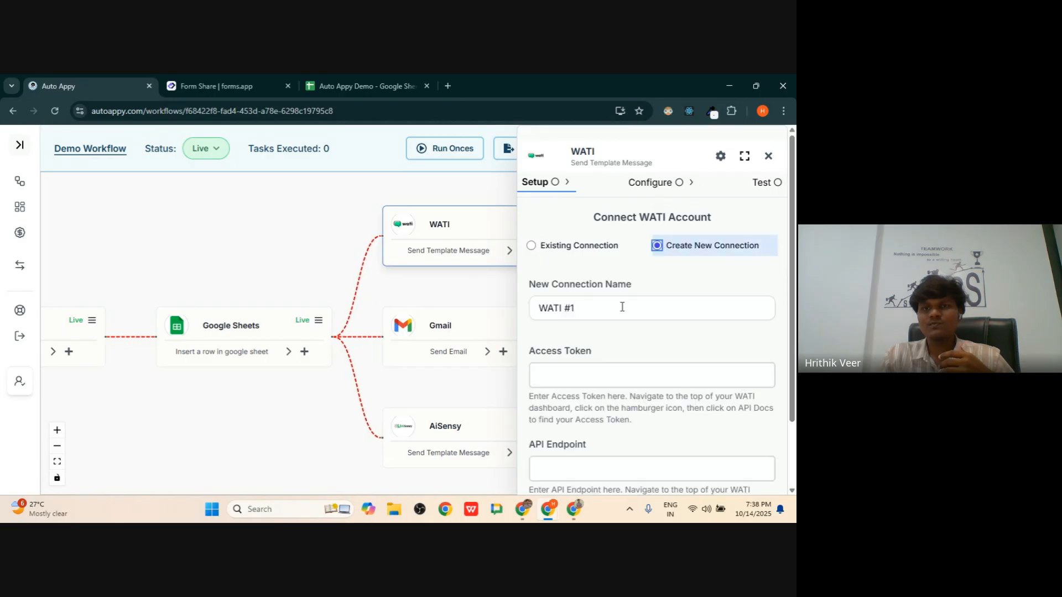
{"action": "left_click", "coordinate": [545, 372]}
{"action": "scroll", "coordinate": [559, 354], "scroll_direction": "down", "scroll_amount": 2}
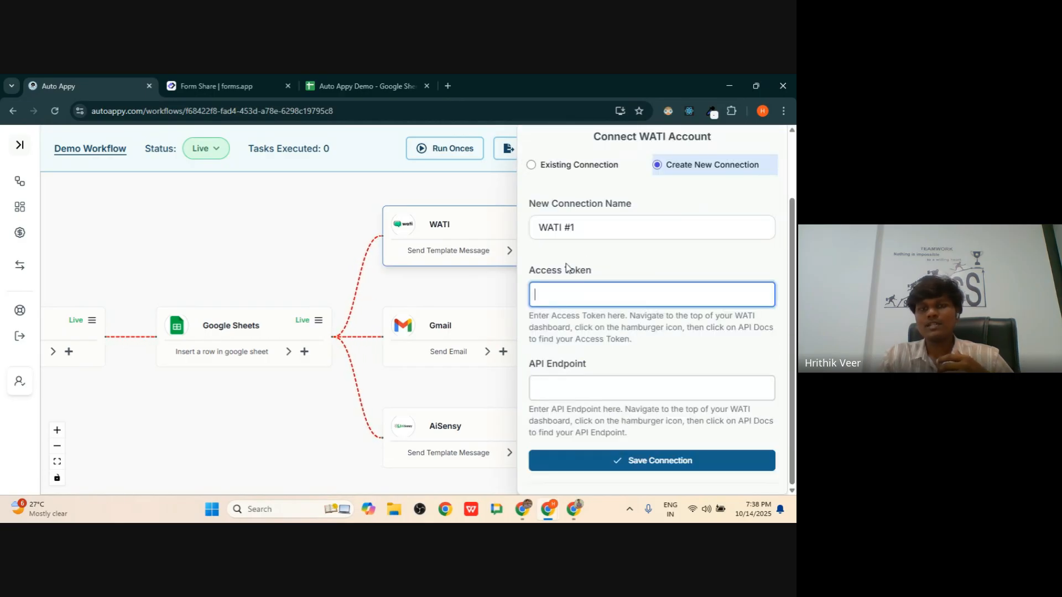
{"action": "scroll", "coordinate": [599, 340], "scroll_direction": "up", "scroll_amount": 2}
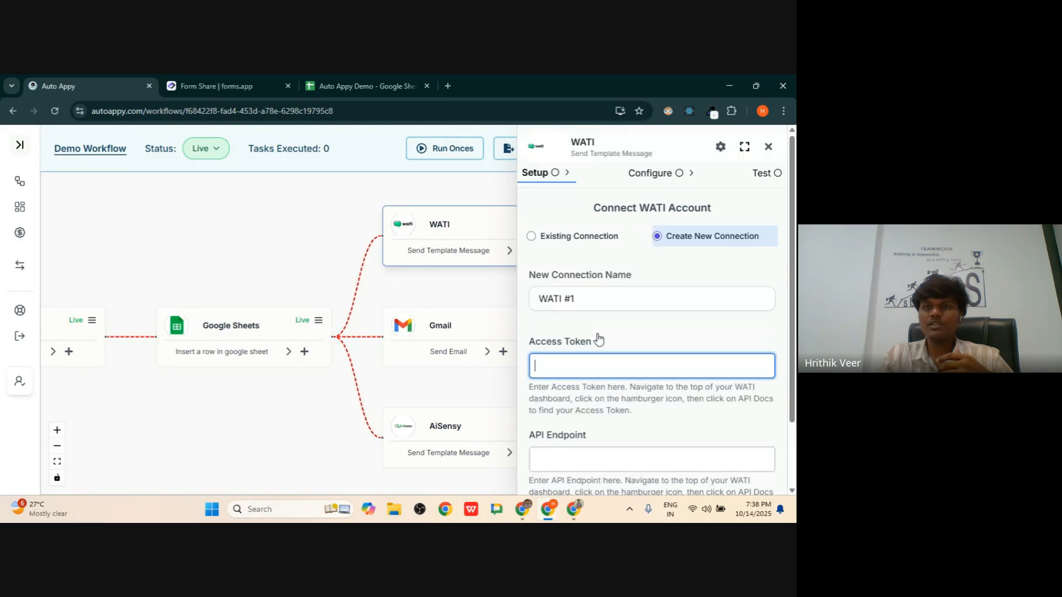
{"action": "left_click", "coordinate": [778, 167]}
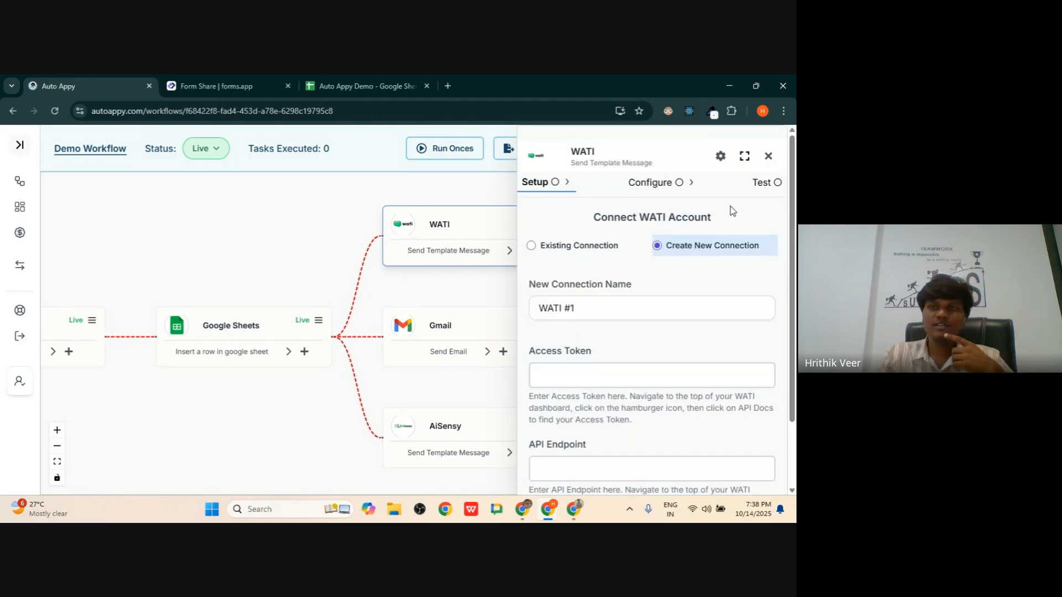
{"action": "left_click", "coordinate": [562, 377]}
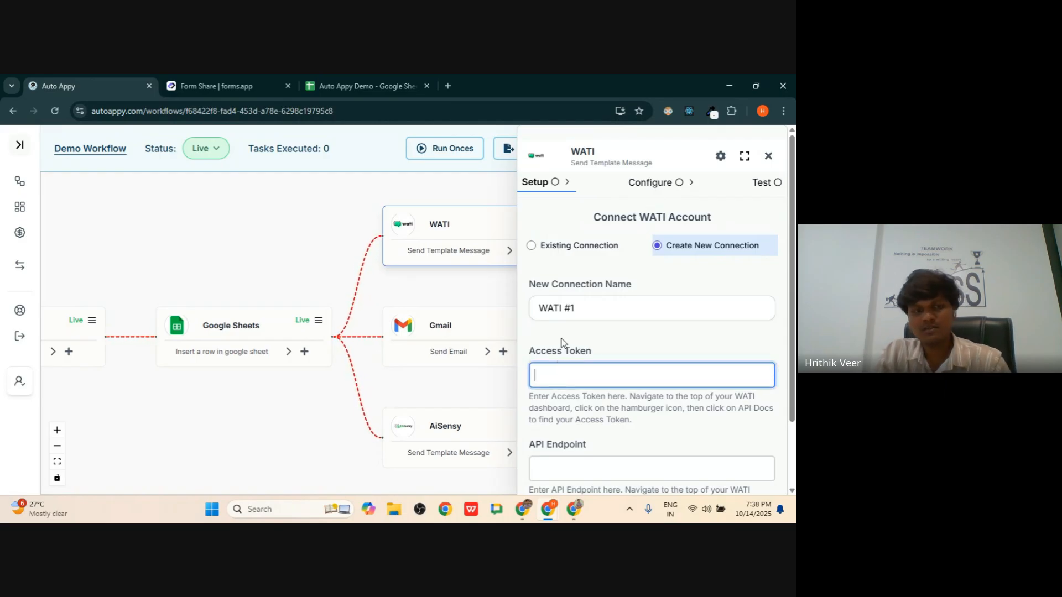
{"action": "scroll", "coordinate": [566, 337], "scroll_direction": "down", "scroll_amount": 2}
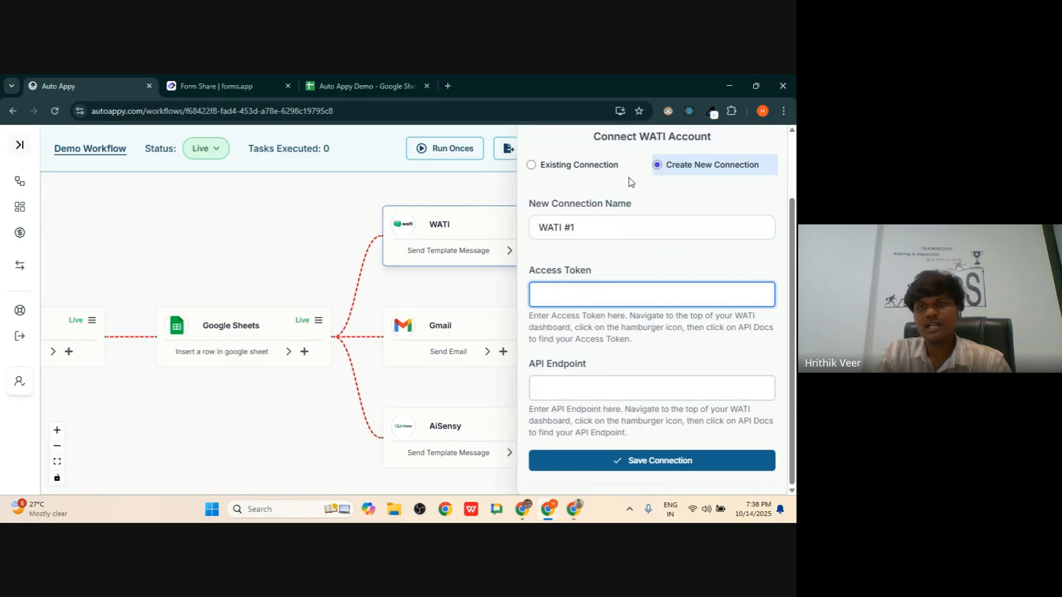
{"action": "scroll", "coordinate": [623, 191], "scroll_direction": "up", "scroll_amount": 2}
{"action": "left_click", "coordinate": [621, 195]}
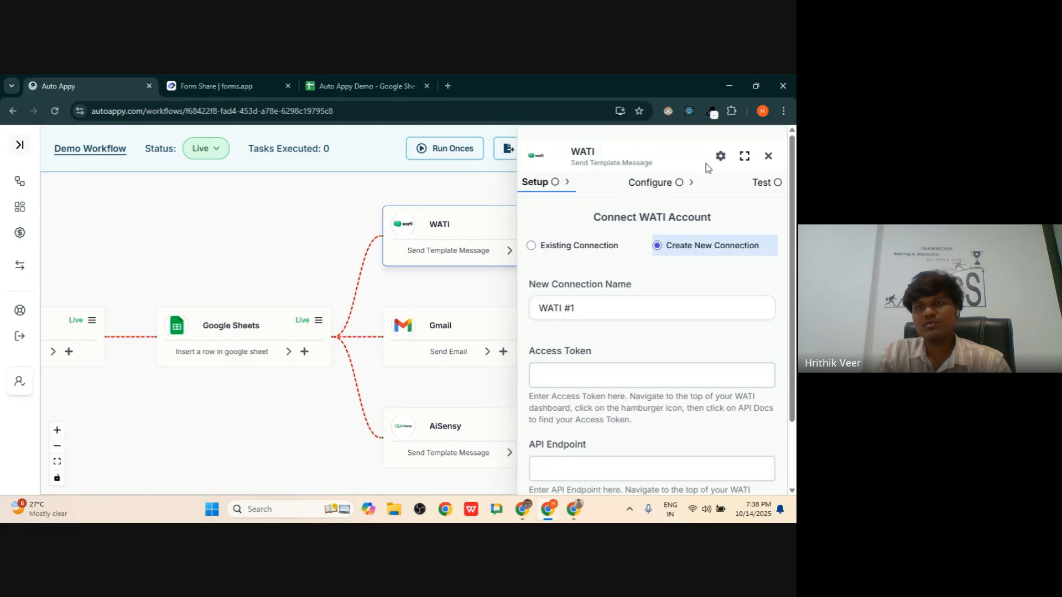
{"action": "left_click", "coordinate": [769, 157]}
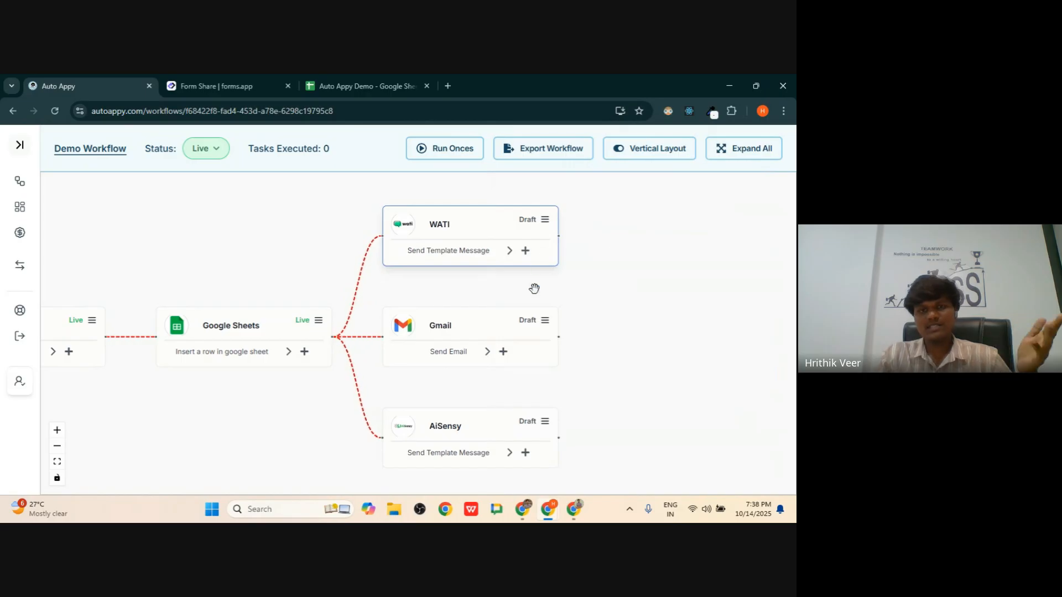
{"action": "left_click", "coordinate": [304, 352]}
{"action": "left_click", "coordinate": [587, 191]}
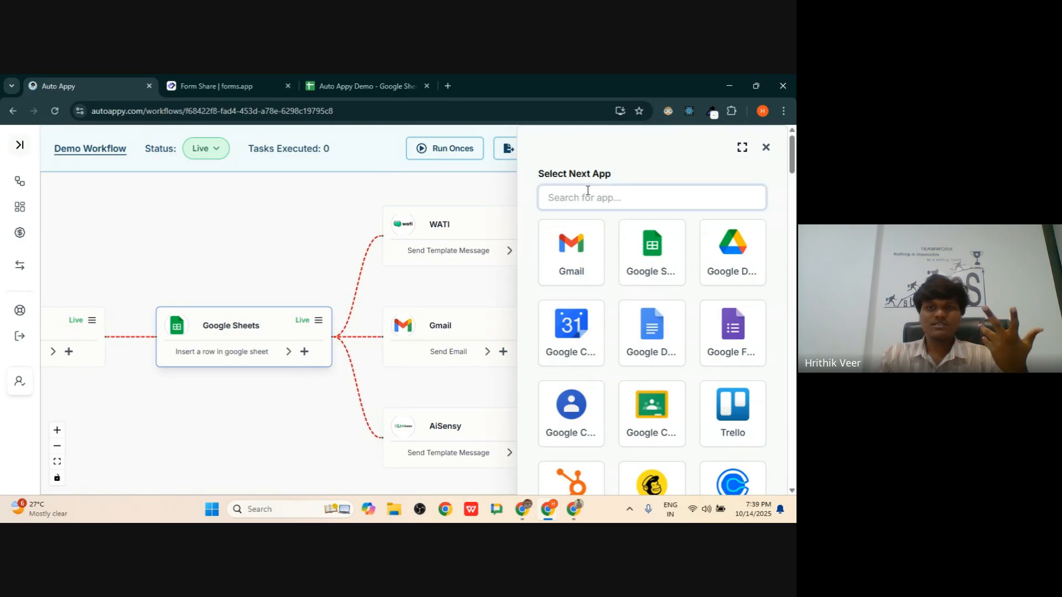
{"action": "scroll", "coordinate": [688, 344], "scroll_direction": "down", "scroll_amount": 15}
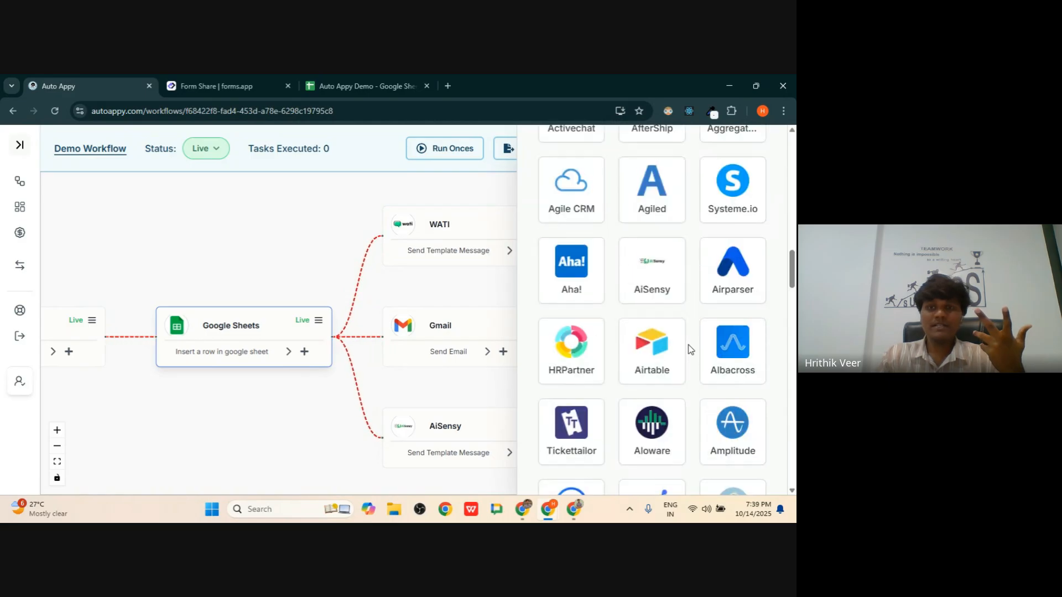
{"action": "scroll", "coordinate": [691, 348], "scroll_direction": "down", "scroll_amount": 6}
{"action": "scroll", "coordinate": [691, 346], "scroll_direction": "up", "scroll_amount": 5}
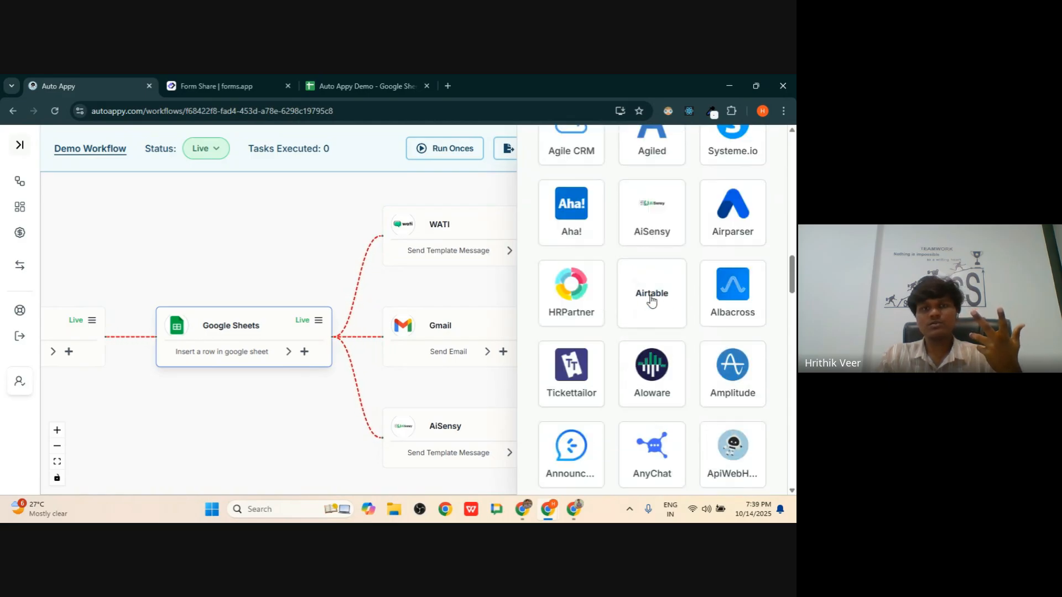
{"action": "scroll", "coordinate": [654, 297], "scroll_direction": "down", "scroll_amount": 20}
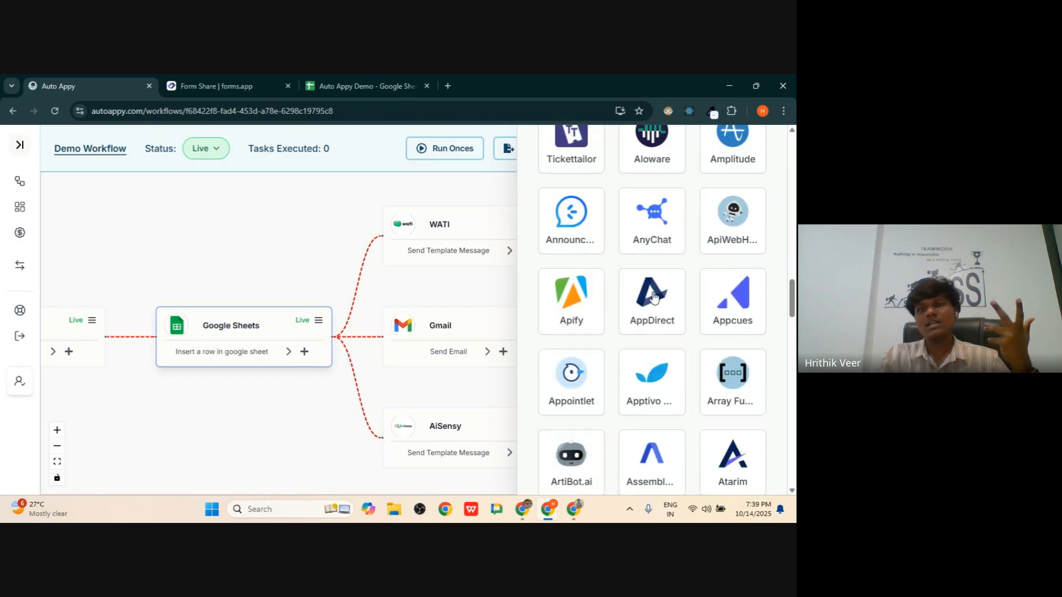
{"action": "scroll", "coordinate": [654, 312], "scroll_direction": "down", "scroll_amount": 10}
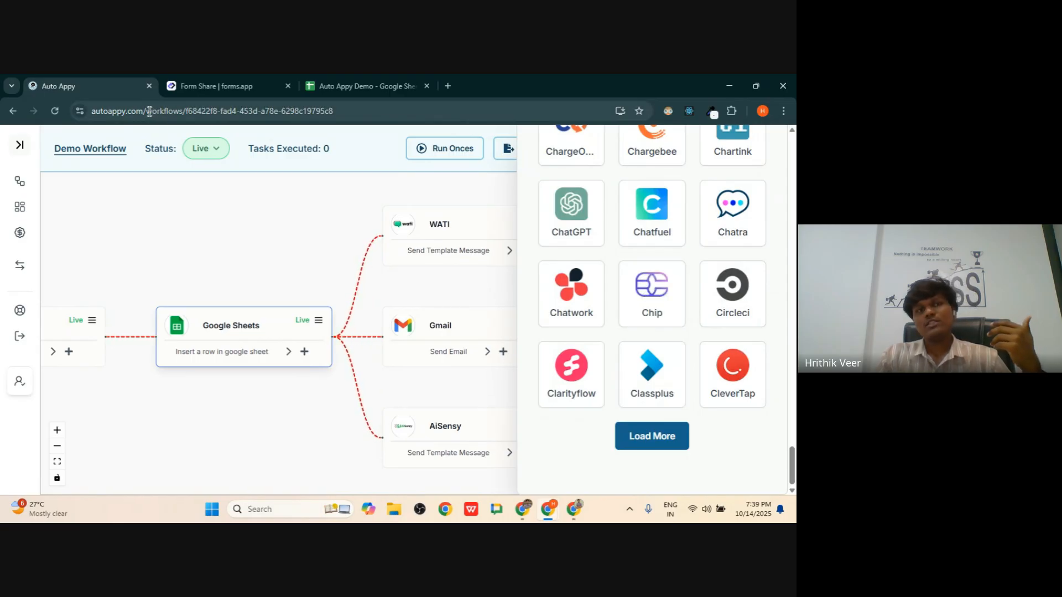
{"action": "scroll", "coordinate": [614, 230], "scroll_direction": "up", "scroll_amount": 20}
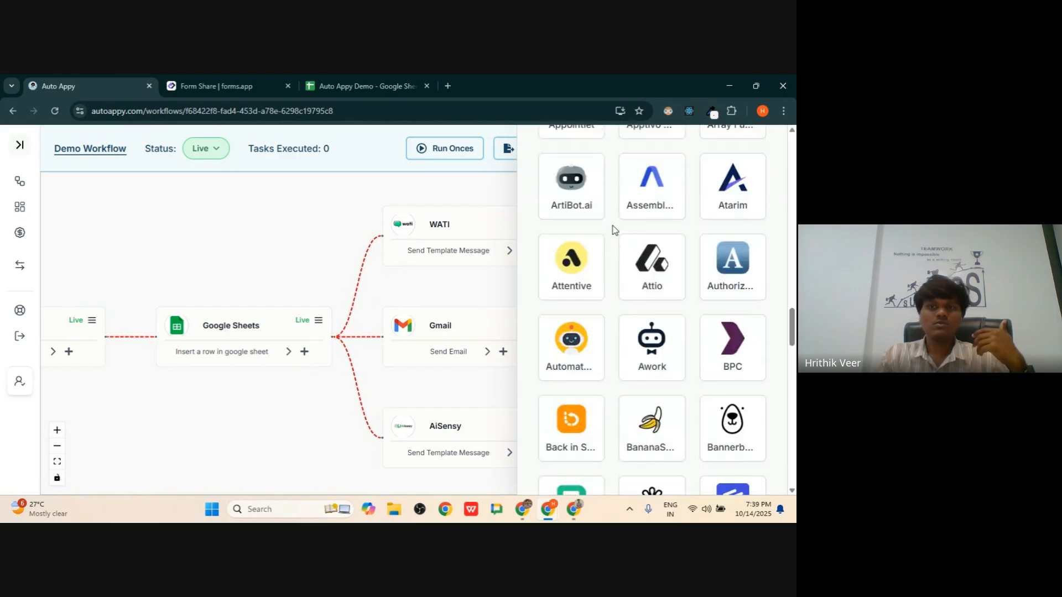
{"action": "scroll", "coordinate": [615, 230], "scroll_direction": "up", "scroll_amount": 15}
{"action": "left_click_drag", "start_coordinate": [793, 224], "coordinate": [789, 112]}
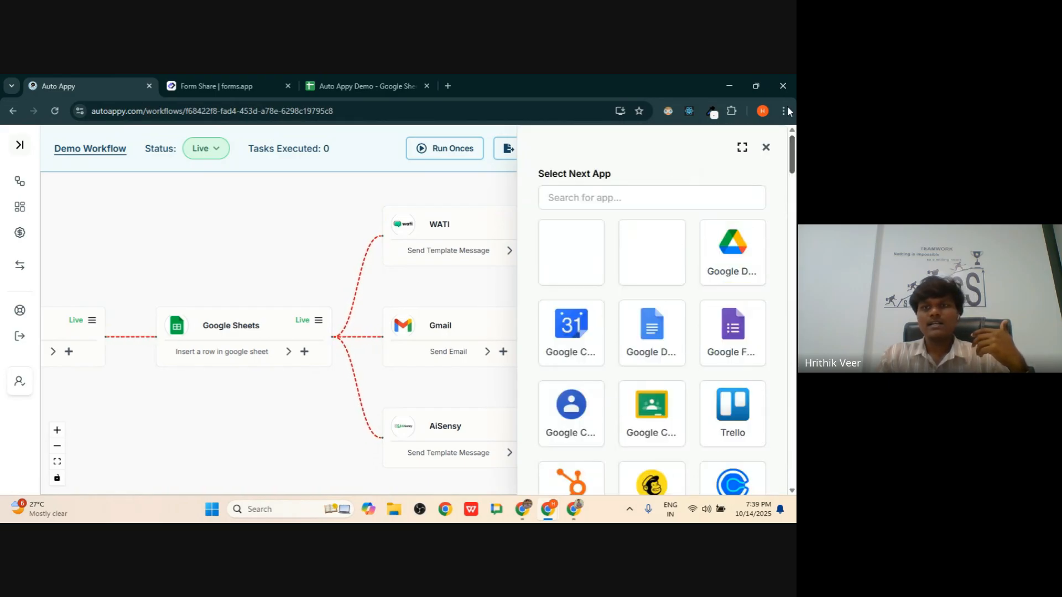
{"action": "left_click", "coordinate": [766, 147]}
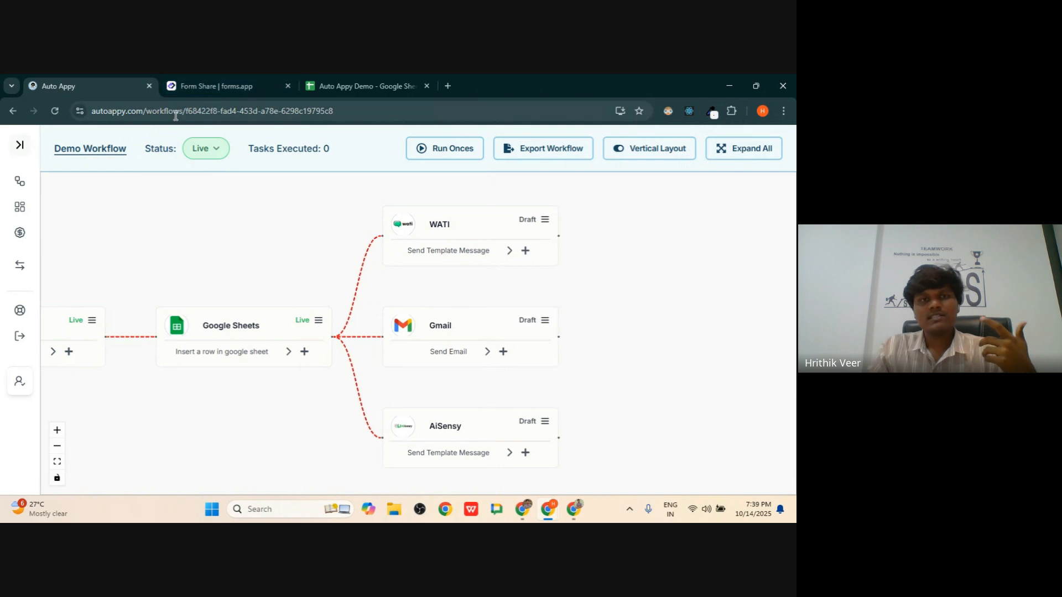
{"action": "left_click_drag", "start_coordinate": [348, 112], "coordinate": [149, 115]}
- Load the autoappy.com home page and open the Learn site from the top navigation
{"action": "key", "text": "BackSpace"}
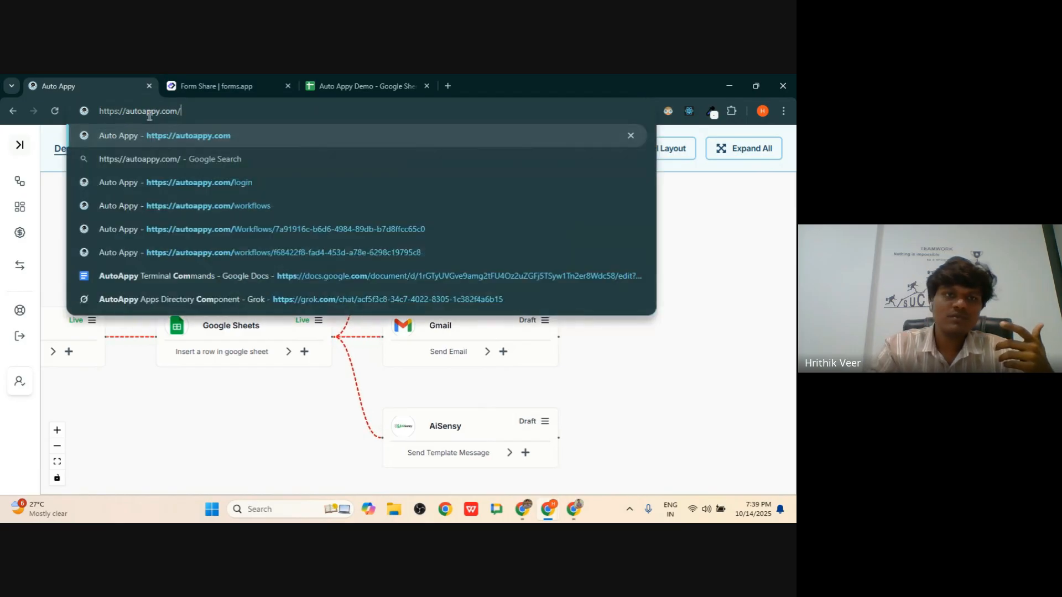
{"action": "key", "text": "Return"}
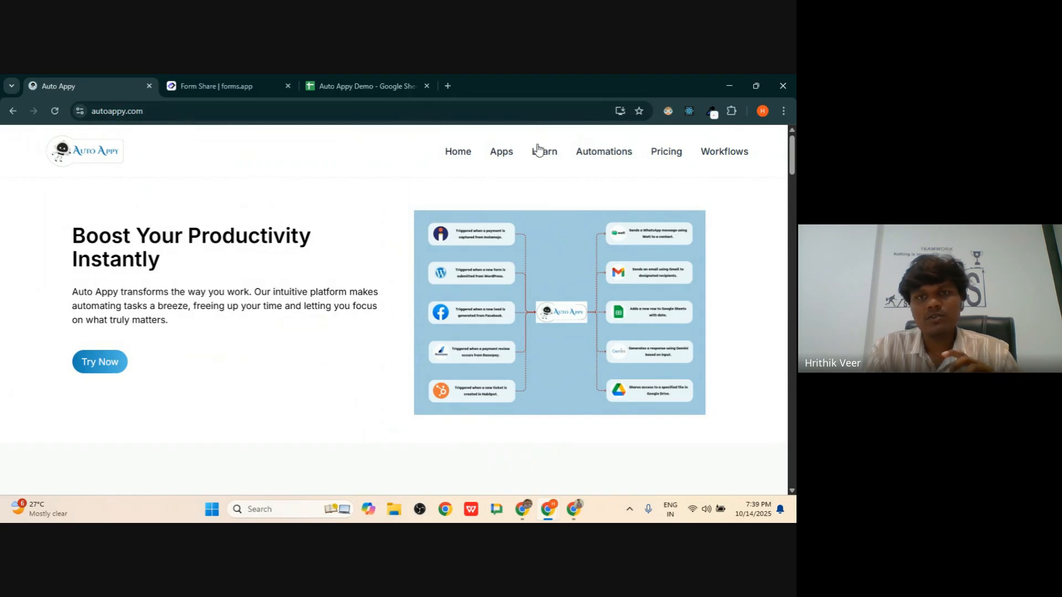
{"action": "double_click", "coordinate": [115, 111]}
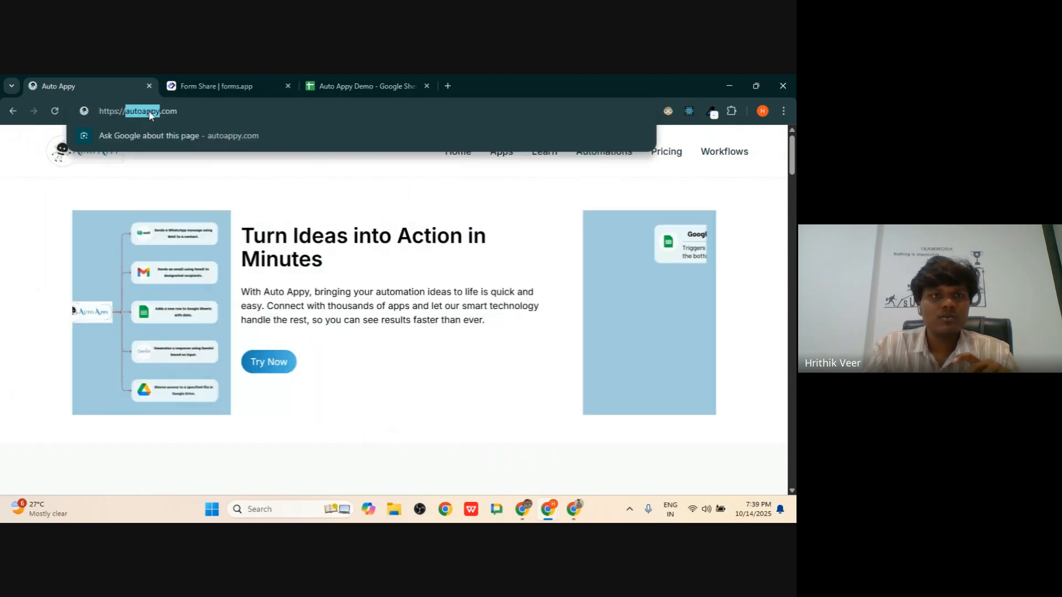
{"action": "double_click", "coordinate": [168, 112]}
{"action": "left_click", "coordinate": [371, 233]}
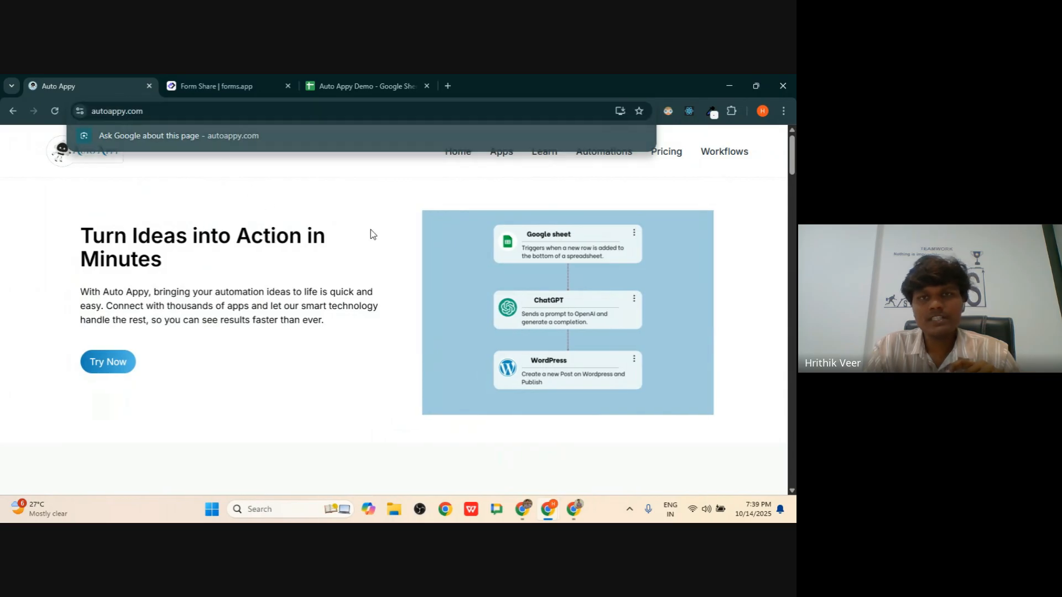
{"action": "left_click", "coordinate": [547, 153]}
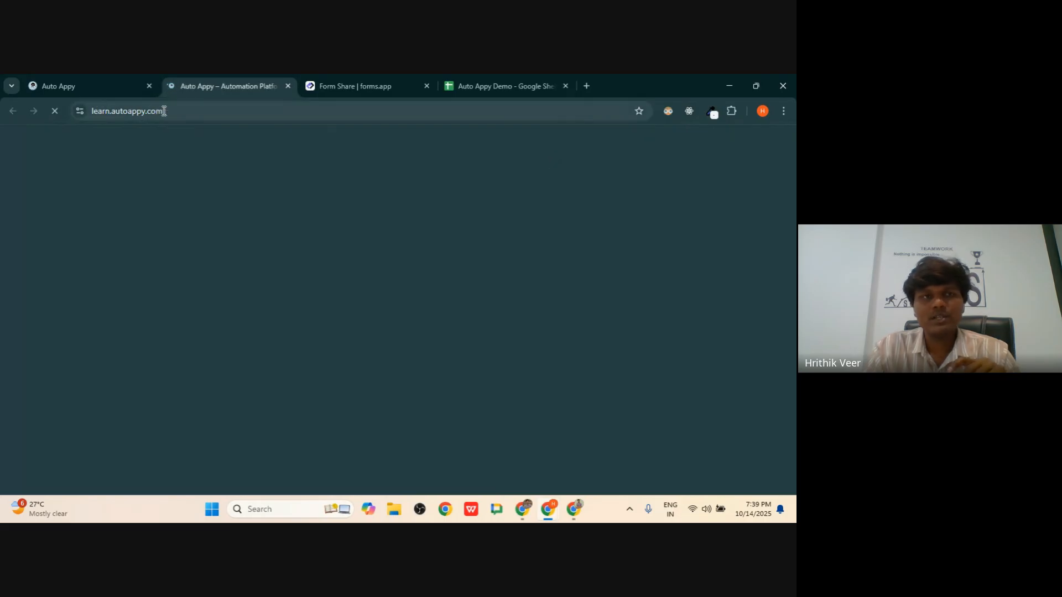
- Scroll to Popular Courses and start the Auto Appy Foundation course
{"action": "scroll", "coordinate": [369, 232], "scroll_direction": "down", "scroll_amount": 1}
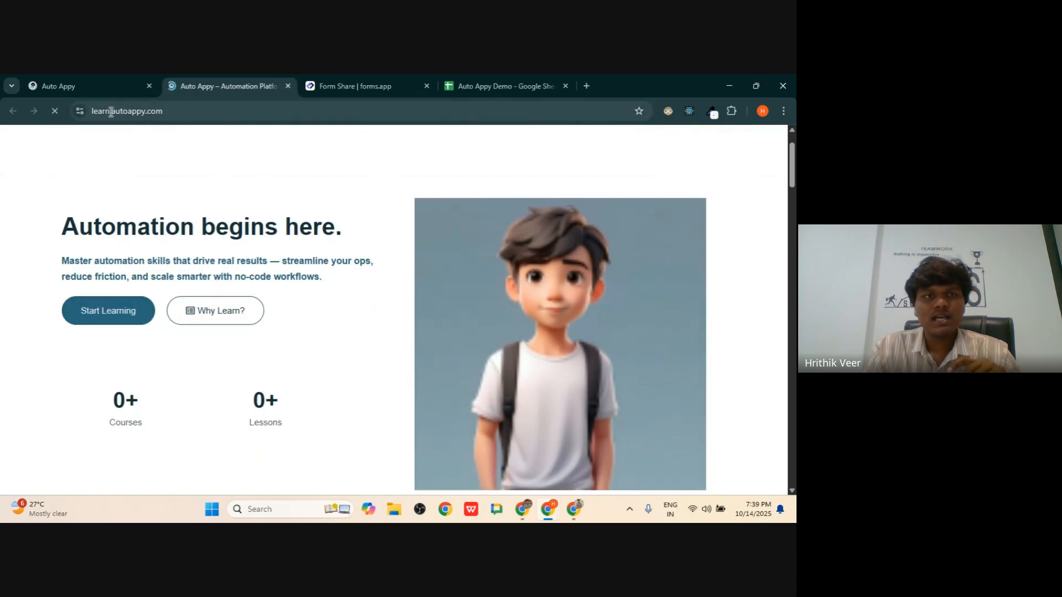
{"action": "scroll", "coordinate": [158, 204], "scroll_direction": "up", "scroll_amount": 1}
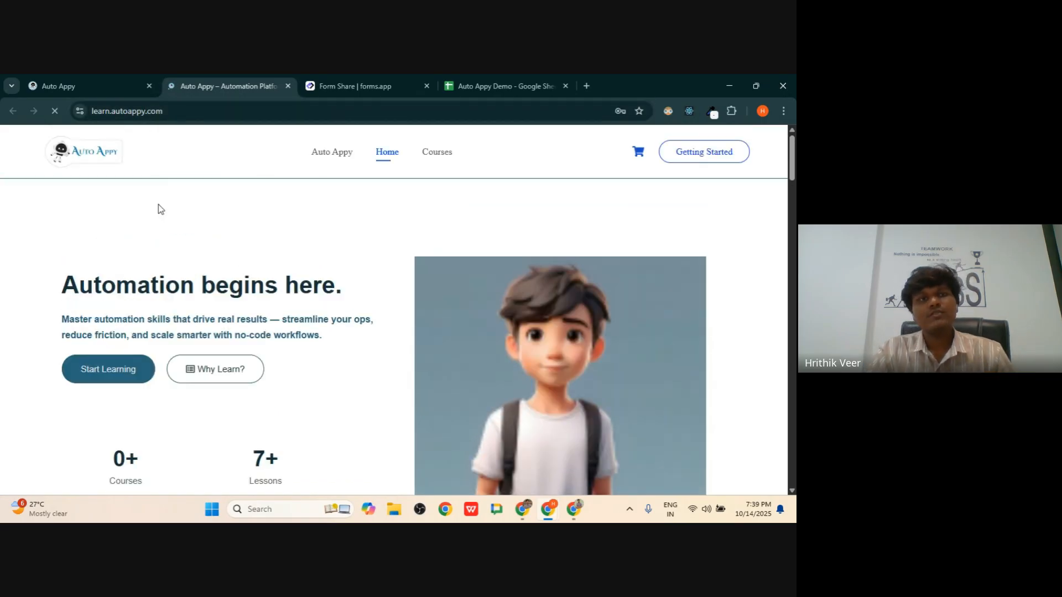
{"action": "scroll", "coordinate": [159, 204], "scroll_direction": "down", "scroll_amount": 6}
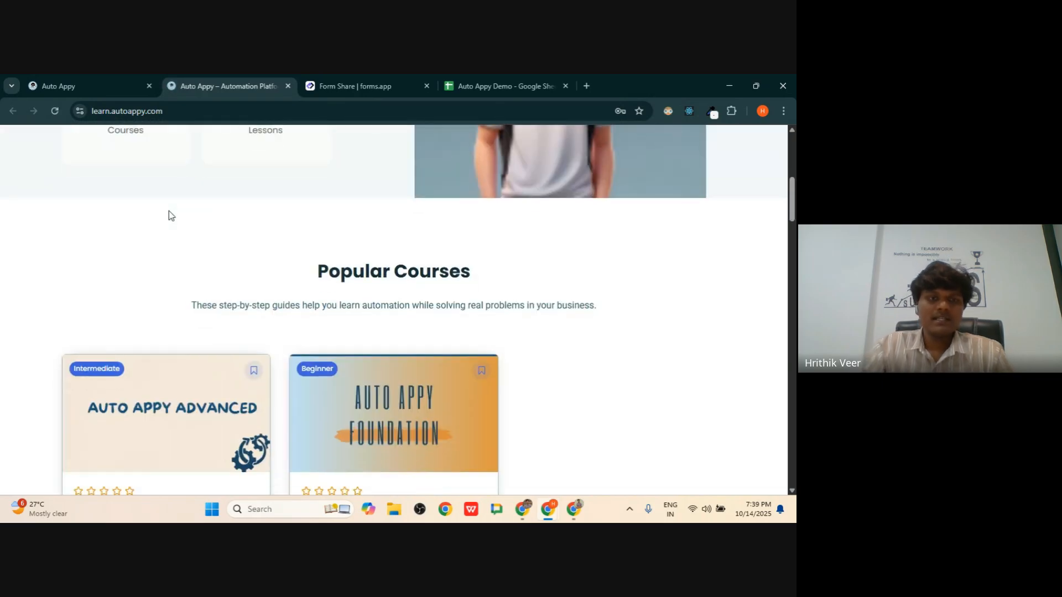
{"action": "scroll", "coordinate": [171, 215], "scroll_direction": "down", "scroll_amount": 3}
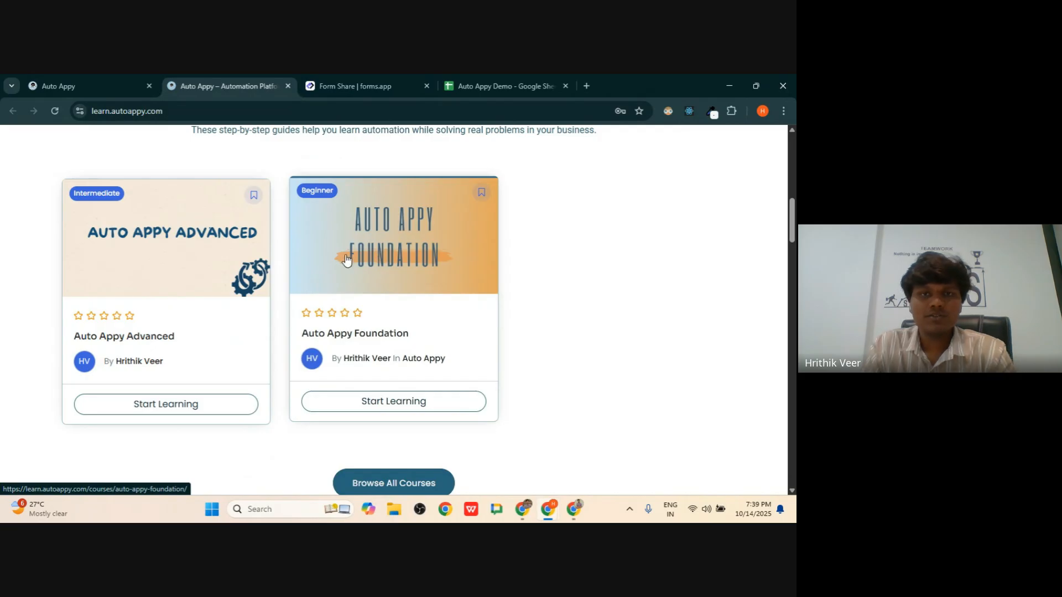
{"action": "left_click", "coordinate": [388, 403]}
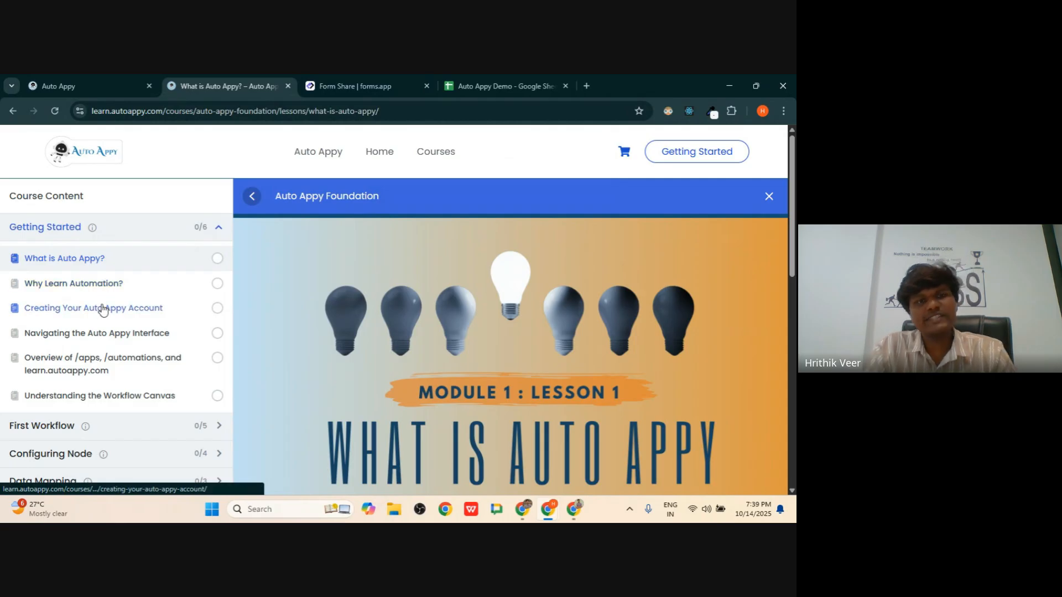
- Expand the First Workflow lessons and open 'What are Apps, Tasks and Nodes?'
{"action": "scroll", "coordinate": [73, 375], "scroll_direction": "down", "scroll_amount": 1}
{"action": "scroll", "coordinate": [73, 375], "scroll_direction": "down", "scroll_amount": 4}
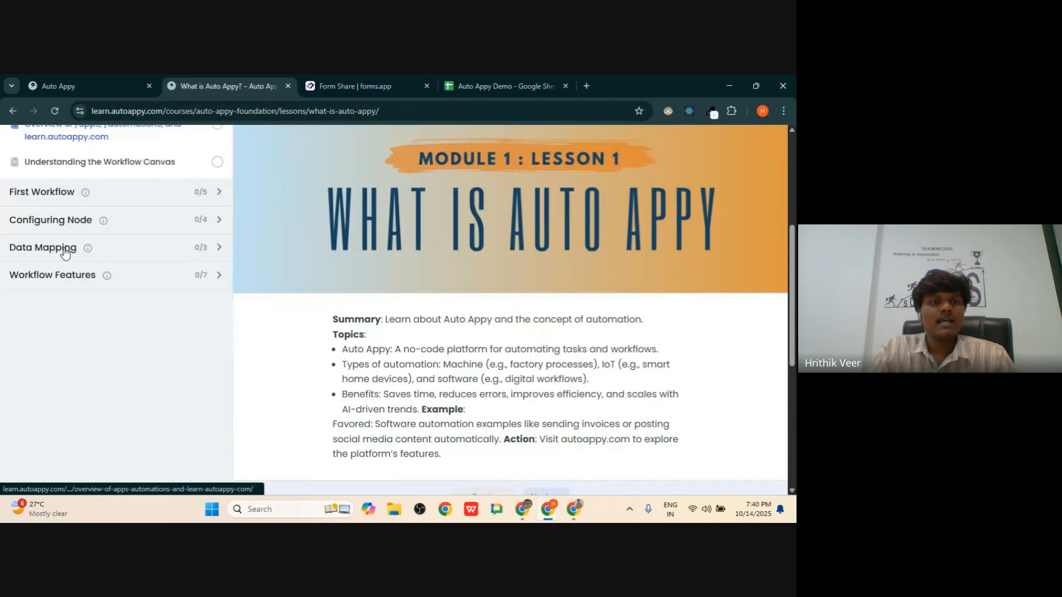
{"action": "left_click", "coordinate": [56, 195]}
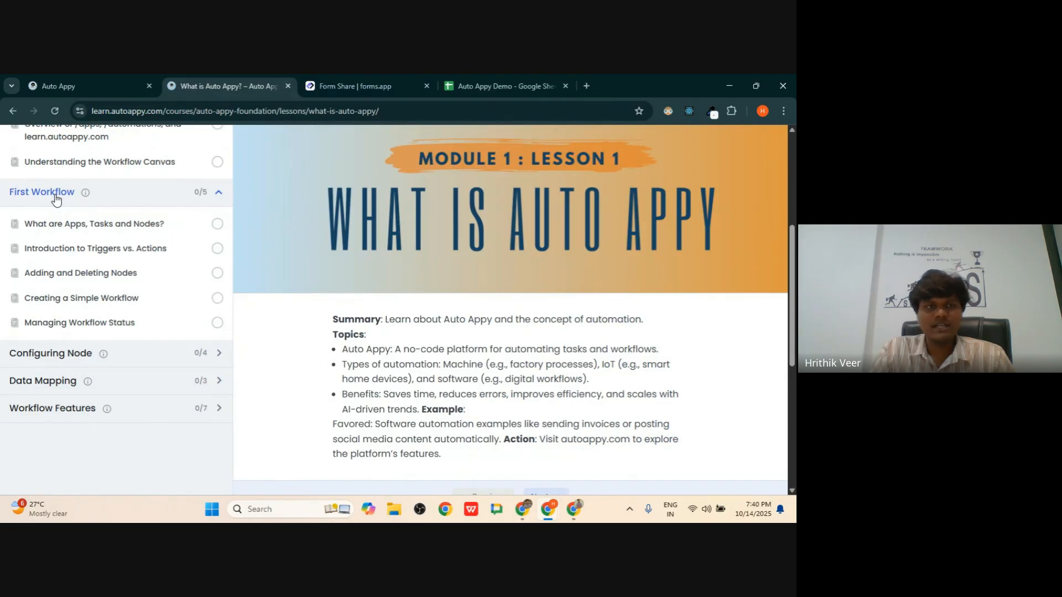
{"action": "left_click", "coordinate": [64, 233]}
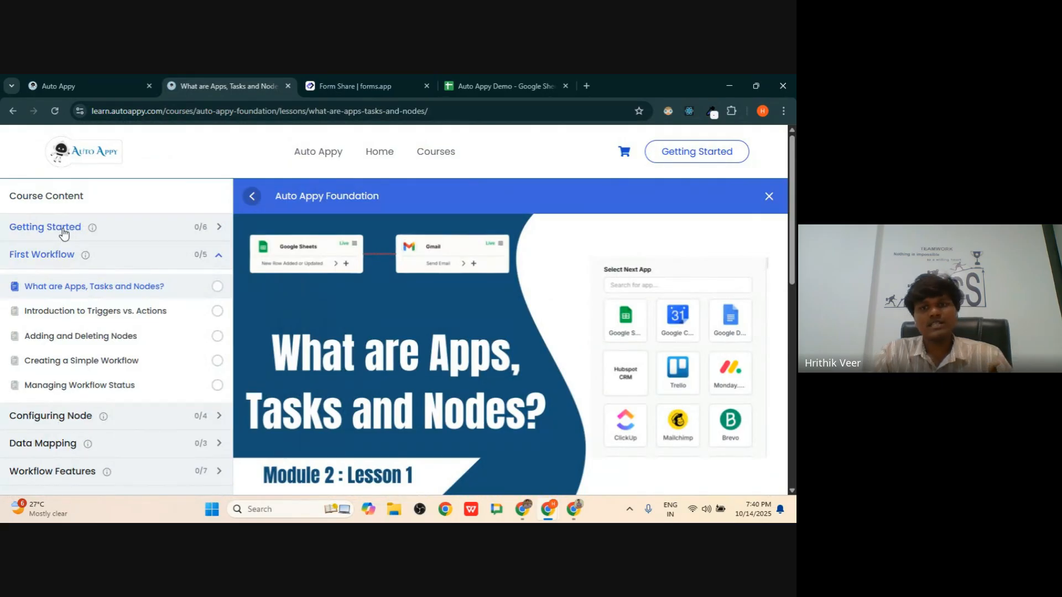
- Read the 'Introduction to Triggers vs. Actions' lesson, then go back to the Auto Appy home page
{"action": "scroll", "coordinate": [447, 380], "scroll_direction": "down", "scroll_amount": 5}
{"action": "scroll", "coordinate": [447, 380], "scroll_direction": "up", "scroll_amount": 3}
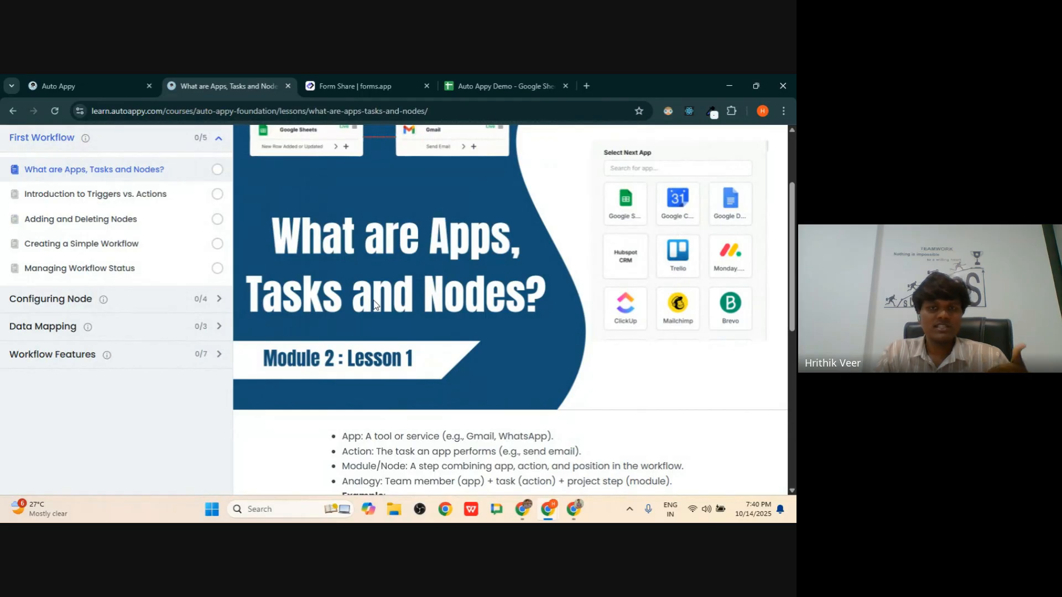
{"action": "left_click", "coordinate": [38, 194]}
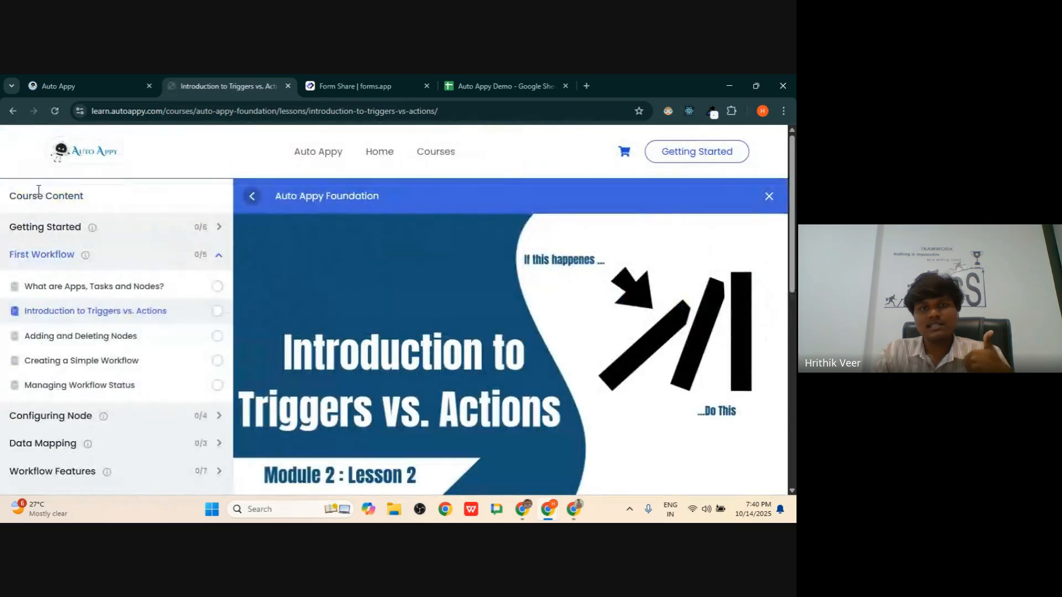
{"action": "scroll", "coordinate": [325, 300], "scroll_direction": "down", "scroll_amount": 3}
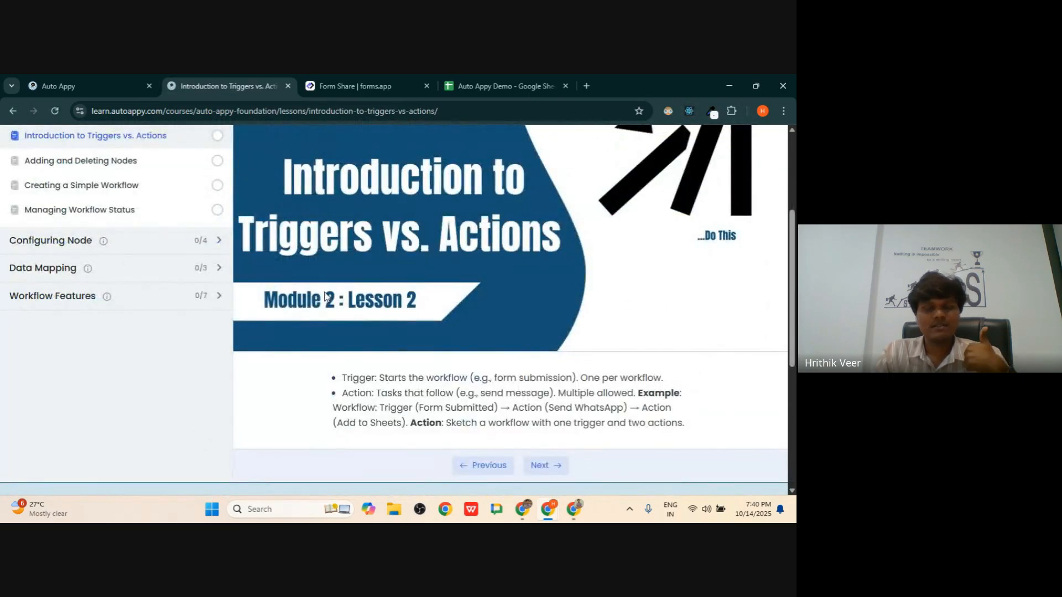
{"action": "scroll", "coordinate": [247, 269], "scroll_direction": "up", "scroll_amount": 2}
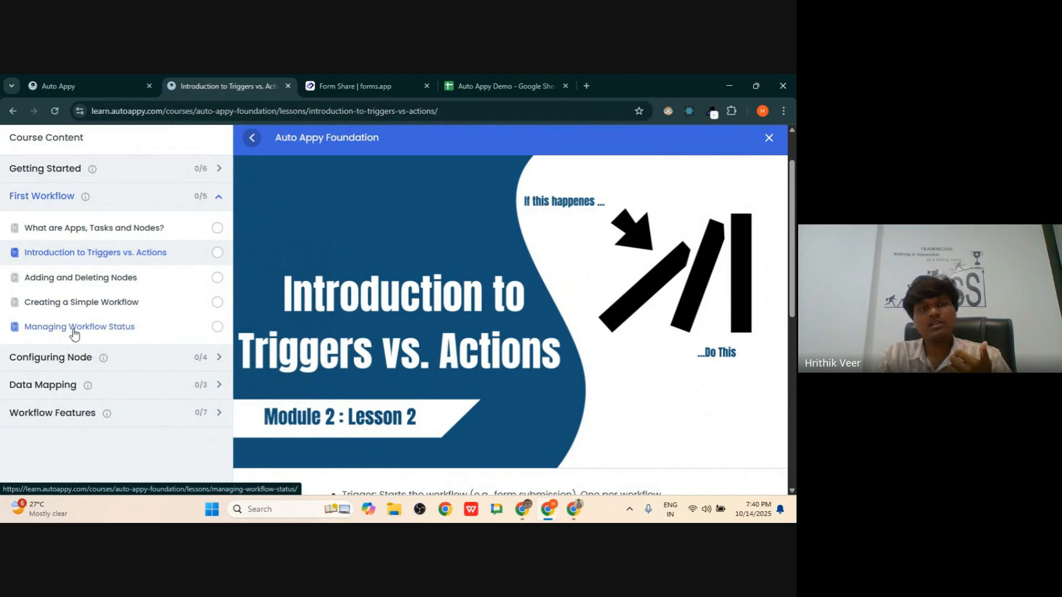
{"action": "left_click", "coordinate": [111, 82]}
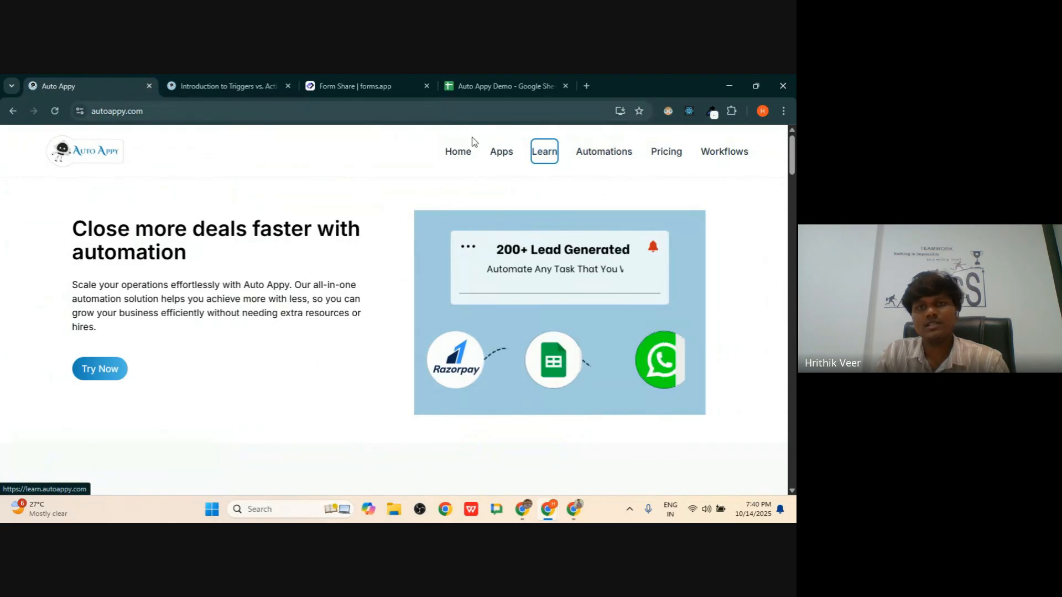
- Open Demo Workflow from the workflows list and select its Google Sheets node
{"action": "left_click", "coordinate": [724, 151]}
{"action": "left_click", "coordinate": [260, 293]}
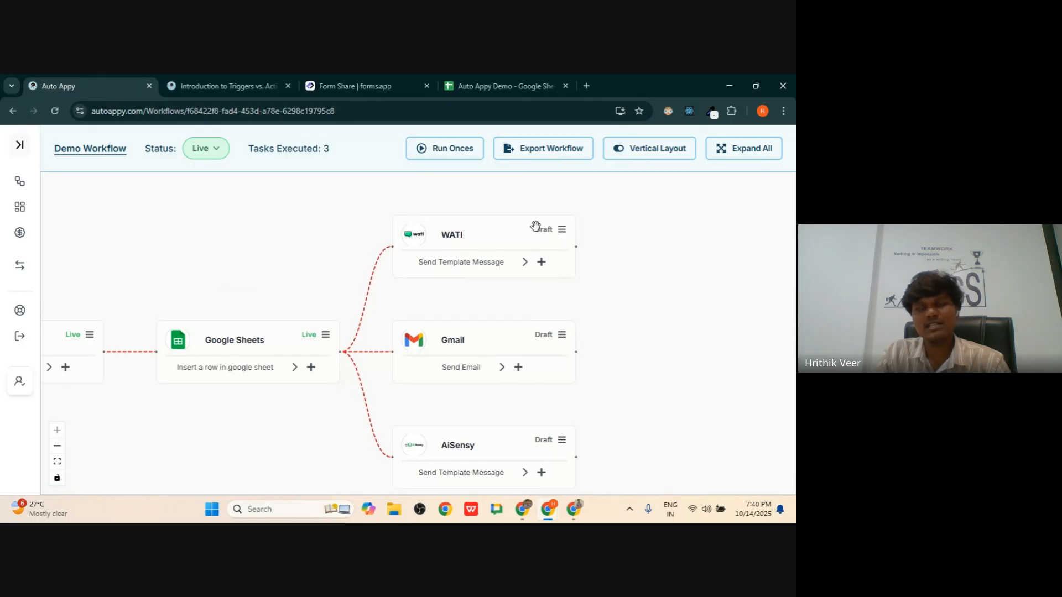
{"action": "left_click", "coordinate": [308, 333]}
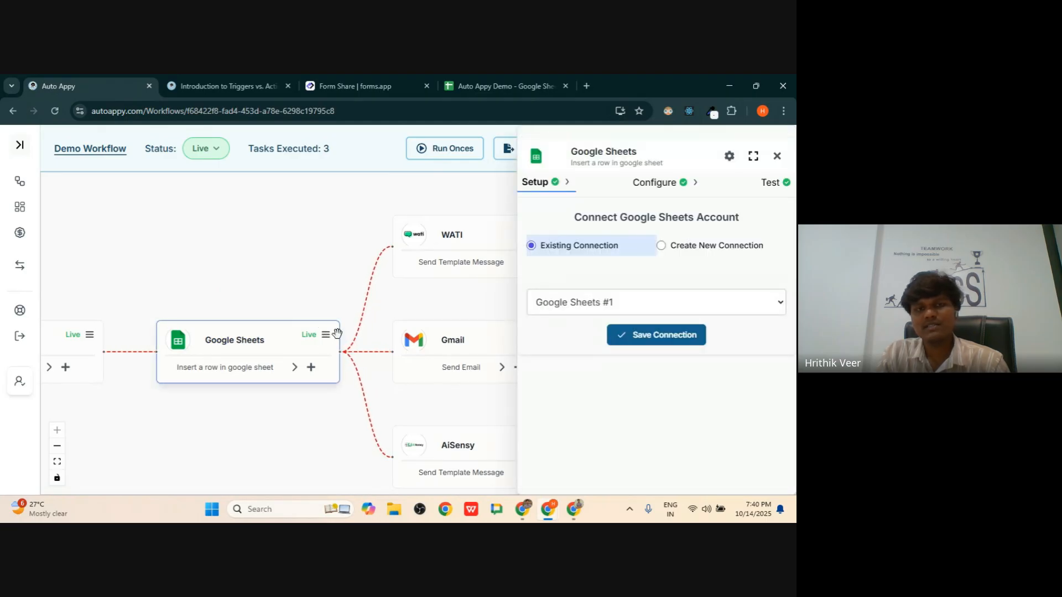
- Change the Google Sheets node's status to Pause, then pan so every node is visible
{"action": "left_click", "coordinate": [728, 157]}
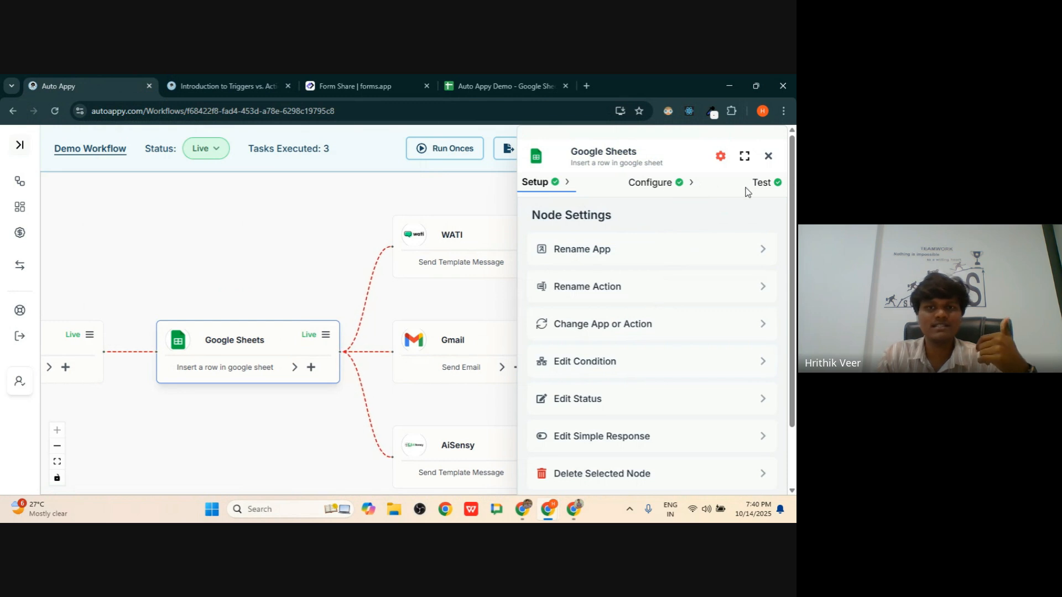
{"action": "left_click", "coordinate": [624, 395]}
{"action": "left_click", "coordinate": [606, 298]}
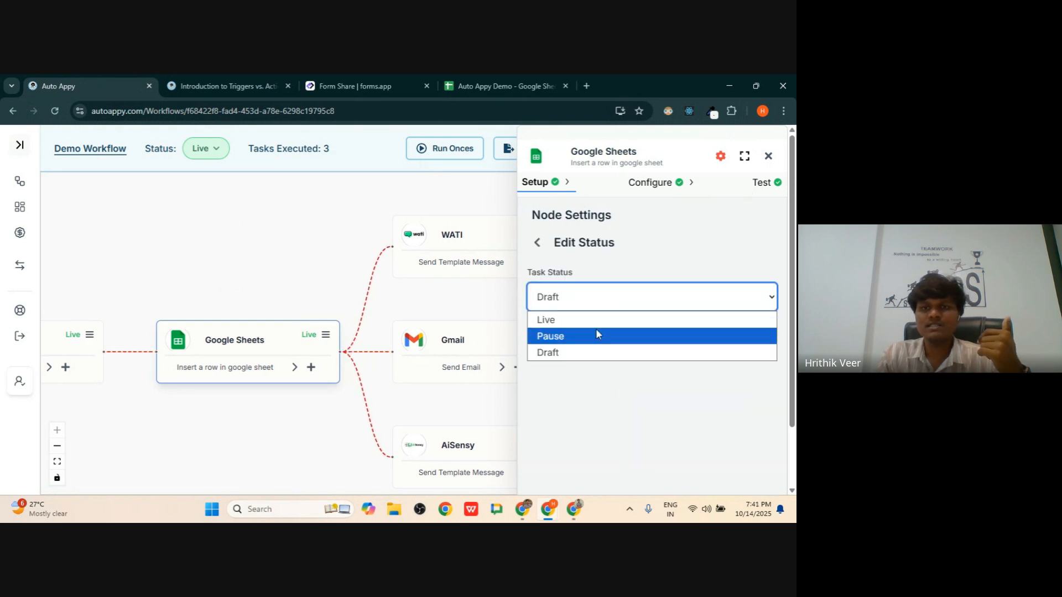
{"action": "left_click", "coordinate": [596, 329]}
{"action": "left_click", "coordinate": [750, 347]}
{"action": "left_click", "coordinate": [768, 156]}
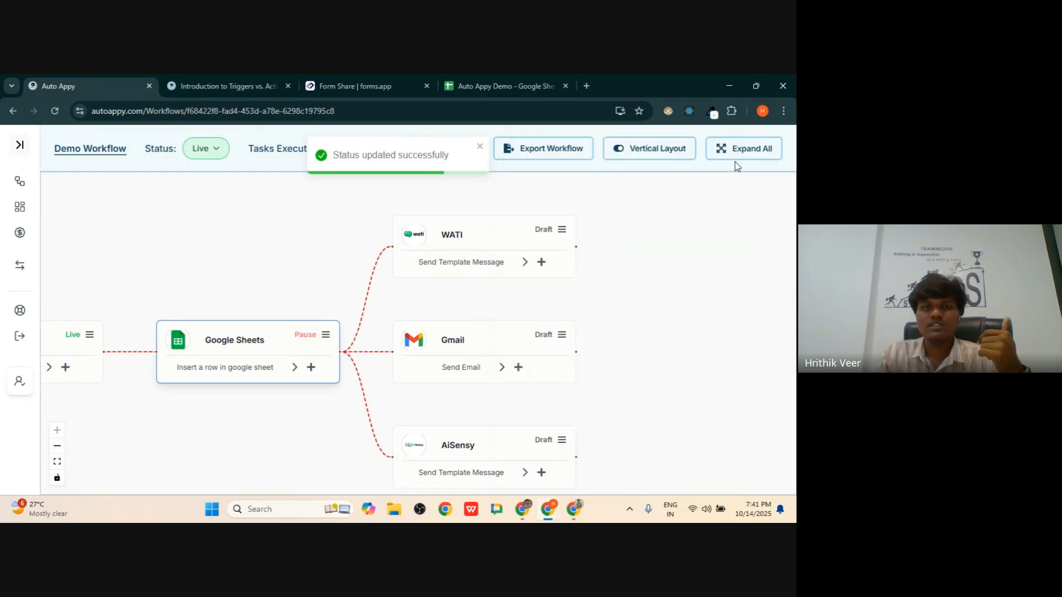
{"action": "left_click_drag", "start_coordinate": [145, 258], "coordinate": [328, 259]}
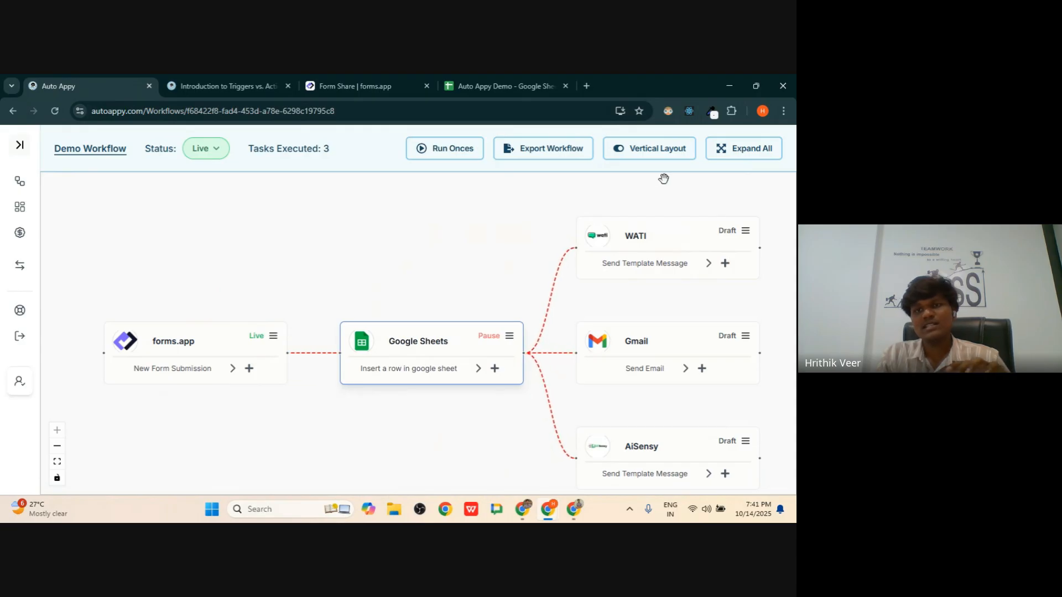
{"action": "left_click_drag", "start_coordinate": [357, 276], "coordinate": [320, 281]}
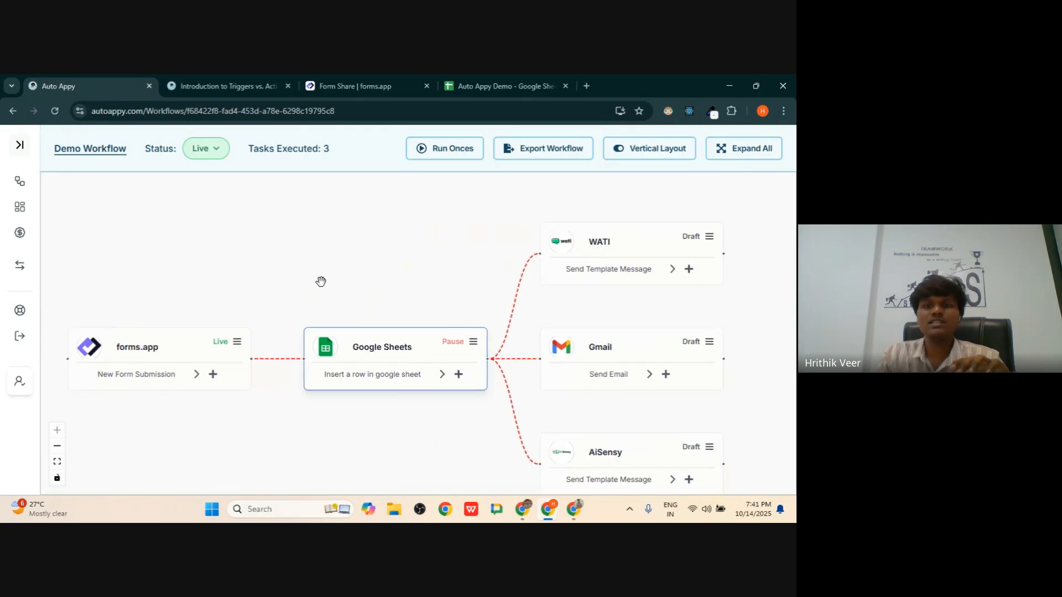
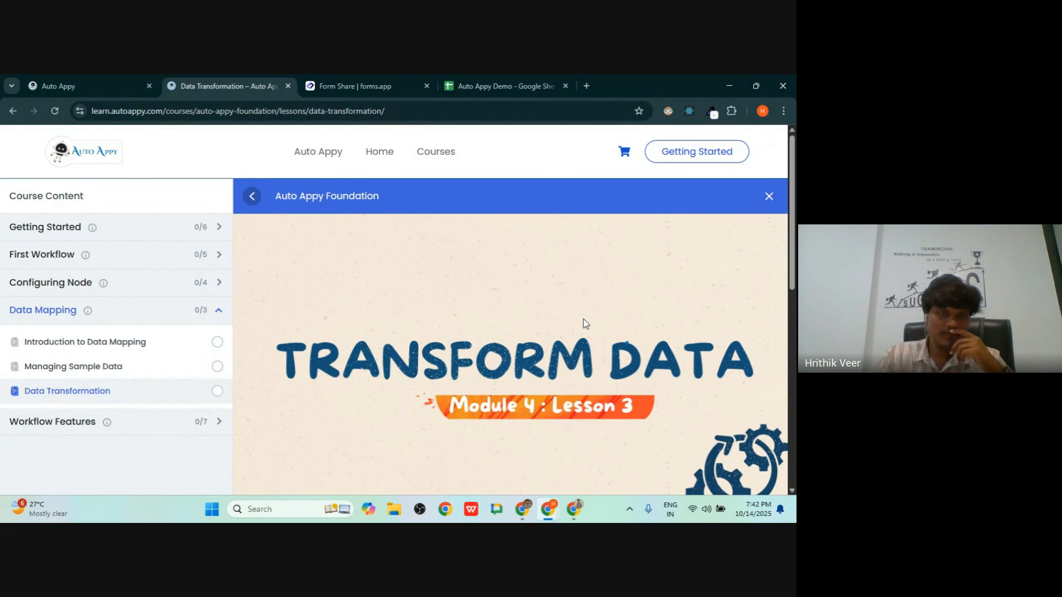
- Expand Workflow Features and open the Logical Decisions and Filters lesson (Module 5, Lesson 1)
{"action": "left_click", "coordinate": [147, 425]}
{"action": "scroll", "coordinate": [89, 390], "scroll_direction": "down", "scroll_amount": 3}
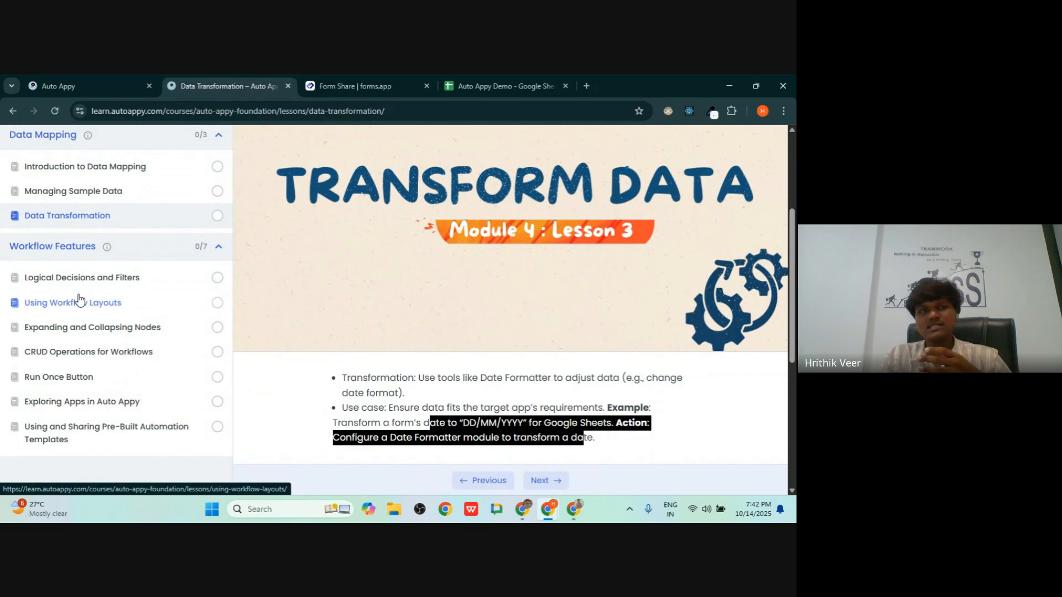
{"action": "left_click", "coordinate": [142, 276]}
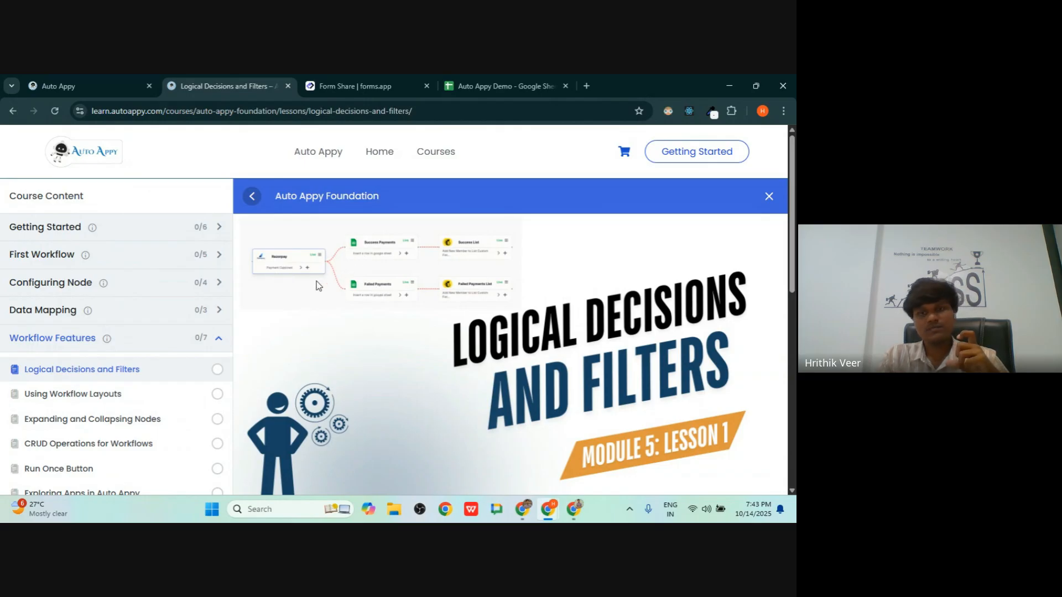
- Read through Logical Decisions and Filters, open Using Workflow Layouts, then return to the workflow editor
{"action": "scroll", "coordinate": [598, 378], "scroll_direction": "down", "scroll_amount": 3}
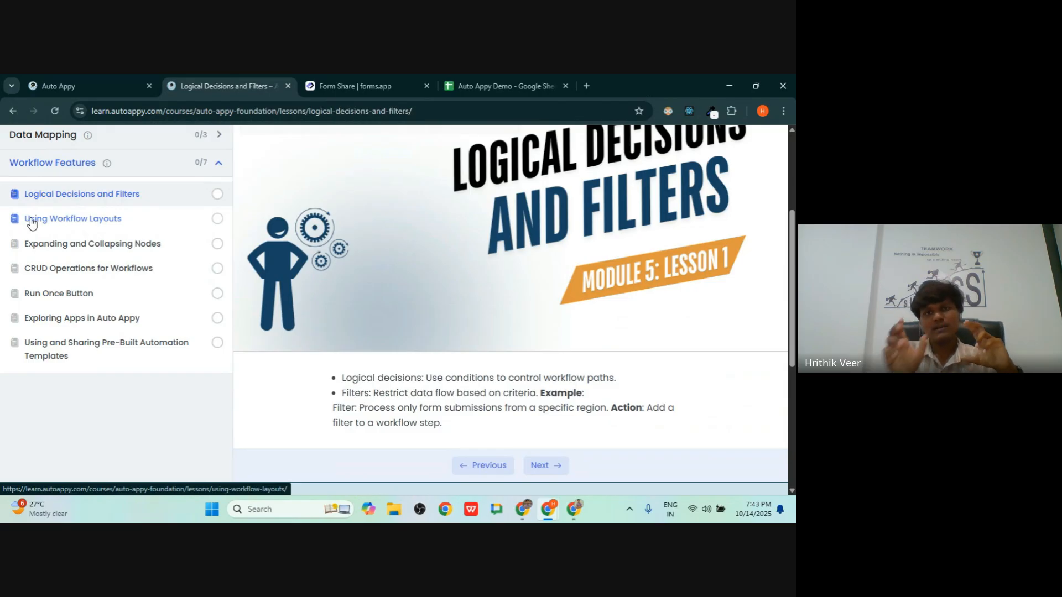
{"action": "scroll", "coordinate": [59, 220], "scroll_direction": "up", "scroll_amount": 3}
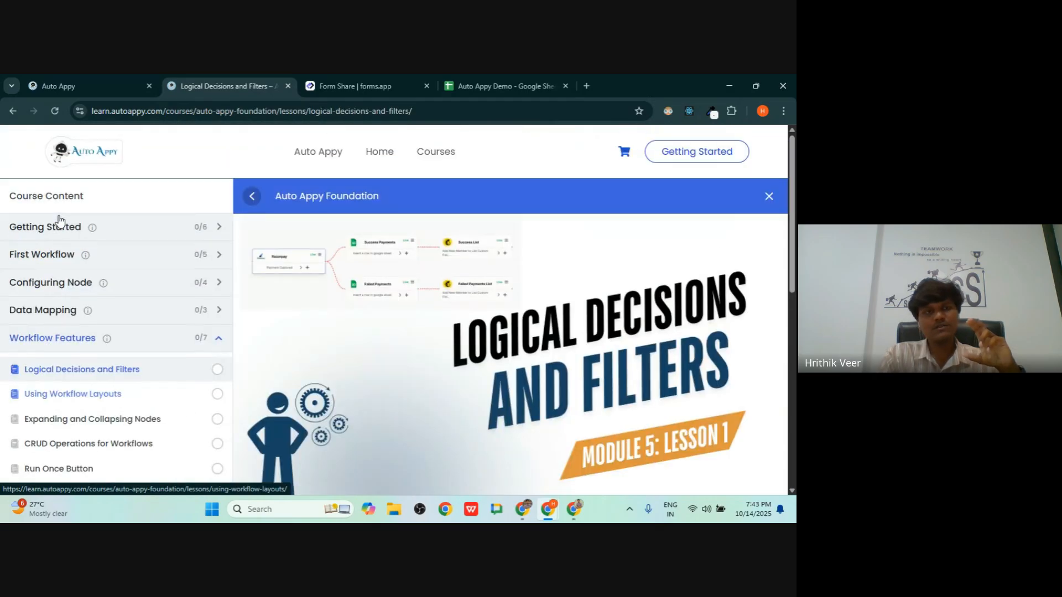
{"action": "scroll", "coordinate": [441, 283], "scroll_direction": "down", "scroll_amount": 3}
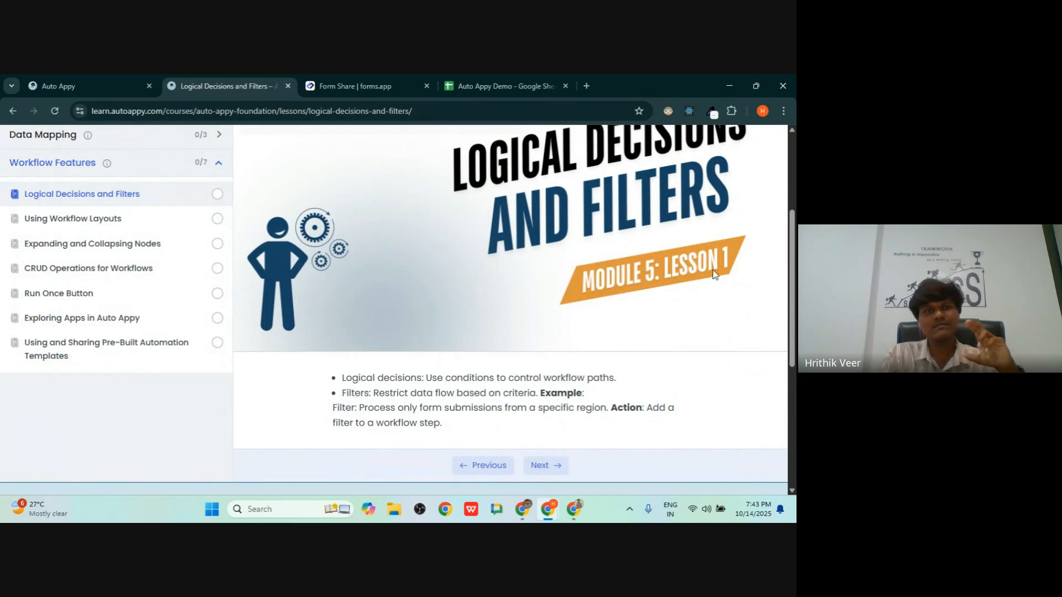
{"action": "left_click", "coordinate": [129, 227]}
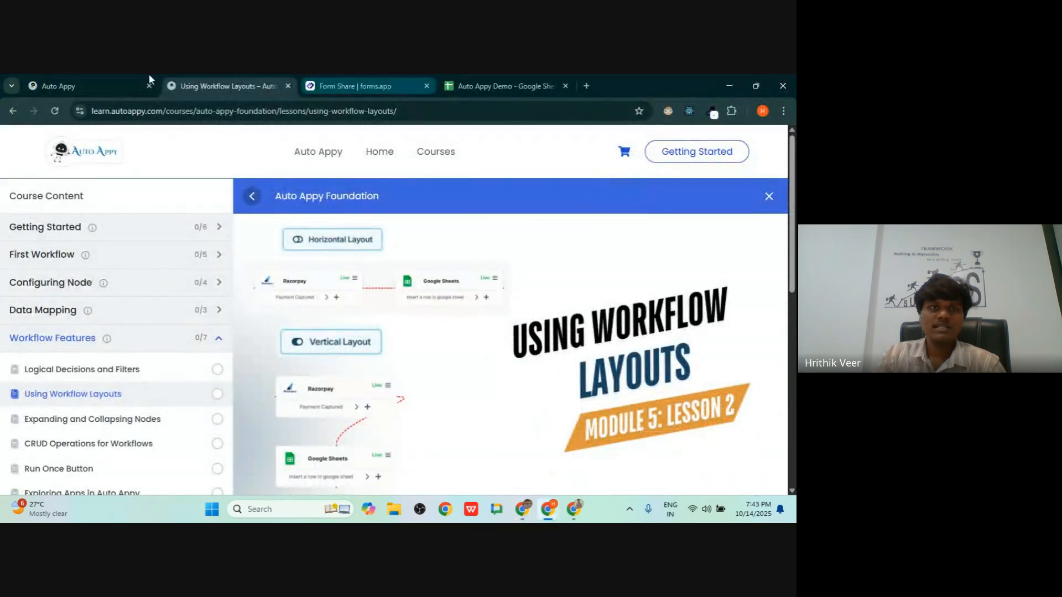
{"action": "left_click", "coordinate": [128, 77]}
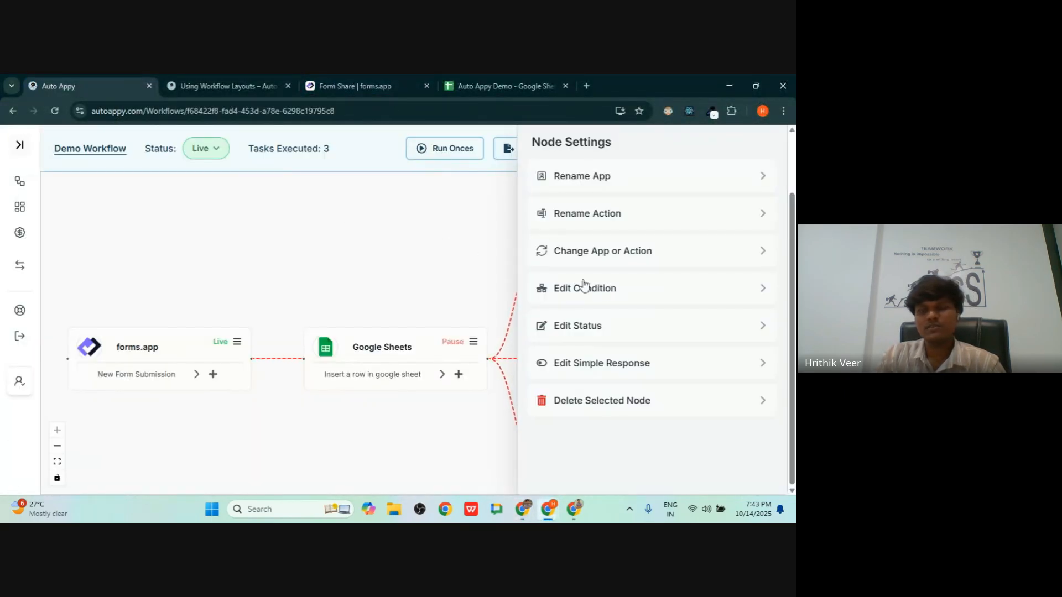
- Close Node Settings, switch Demo Workflow to vertical layout, expand all nodes, and reposition forms.app and Gmail
{"action": "scroll", "coordinate": [603, 290], "scroll_direction": "up", "scroll_amount": 2}
{"action": "left_click", "coordinate": [767, 158]}
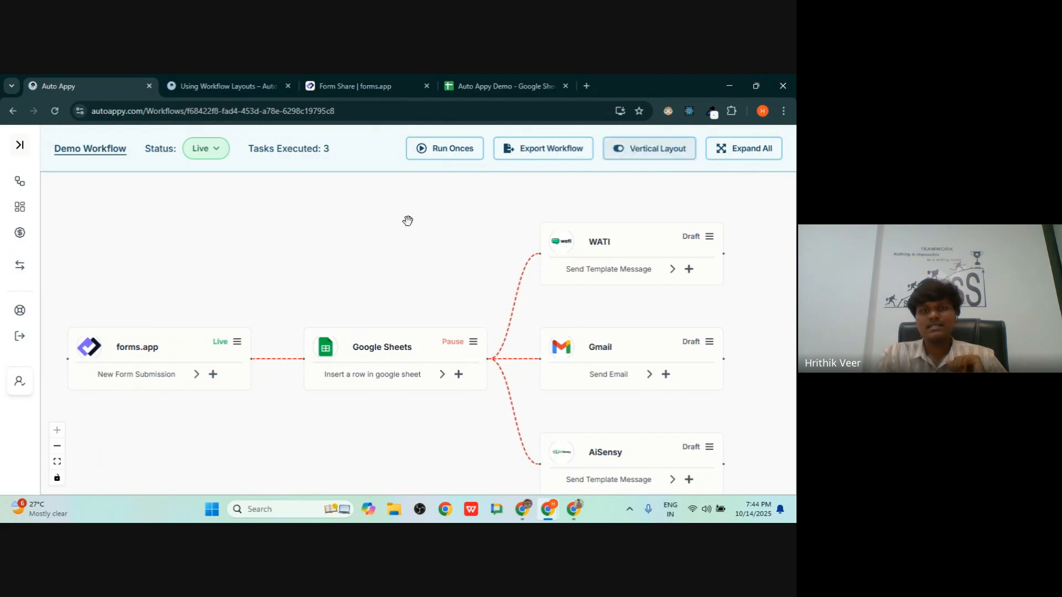
{"action": "left_click", "coordinate": [625, 158]}
{"action": "left_click", "coordinate": [751, 159]}
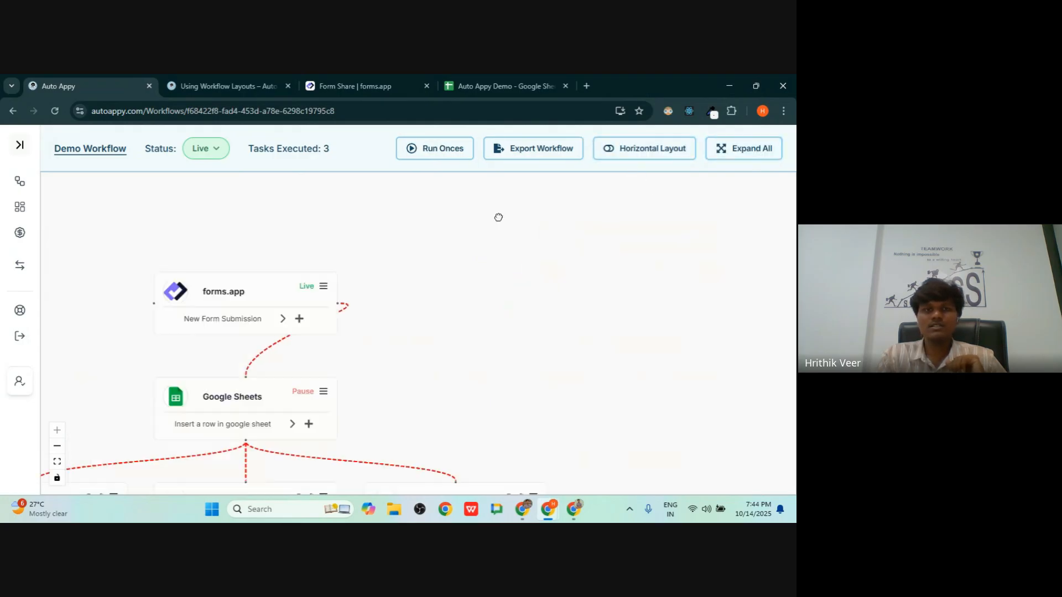
{"action": "mouse_move", "coordinate": [711, 302]}
{"action": "left_mouse_down"}
{"action": "mouse_move", "coordinate": [702, 268]}
{"action": "mouse_move", "coordinate": [716, 282]}
{"action": "left_mouse_up"}
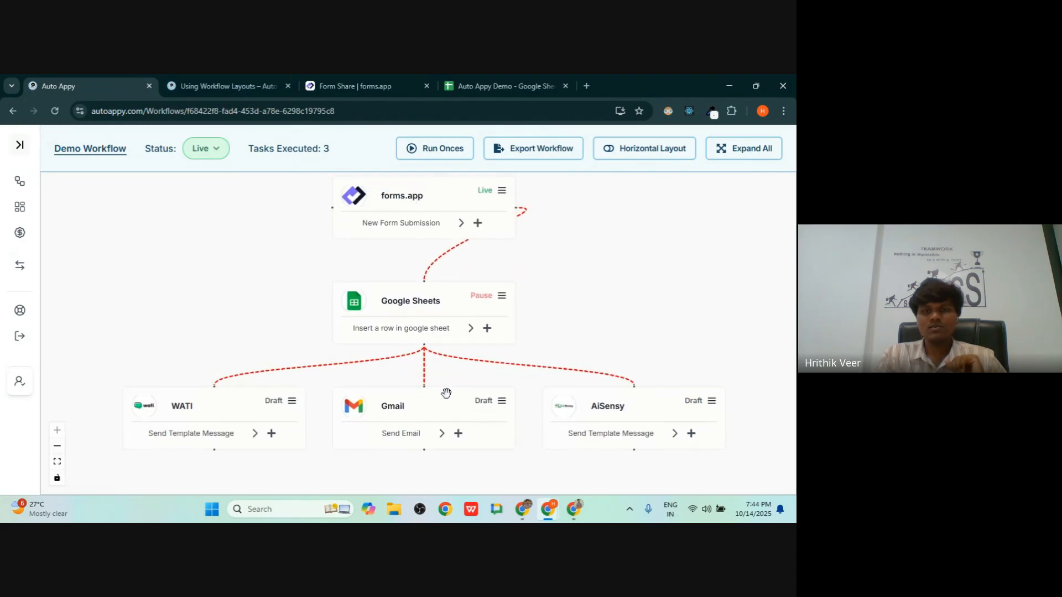
{"action": "mouse_move", "coordinate": [431, 227]}
{"action": "left_mouse_down"}
{"action": "mouse_move", "coordinate": [422, 200]}
{"action": "mouse_move", "coordinate": [425, 218]}
{"action": "left_mouse_up"}
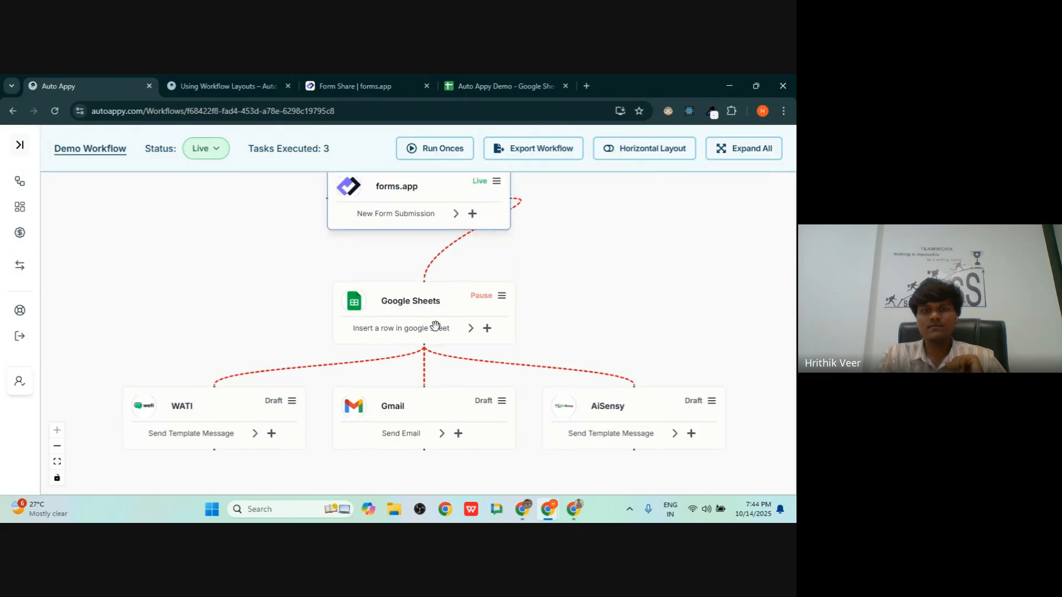
{"action": "left_click_drag", "start_coordinate": [421, 418], "coordinate": [417, 463]}
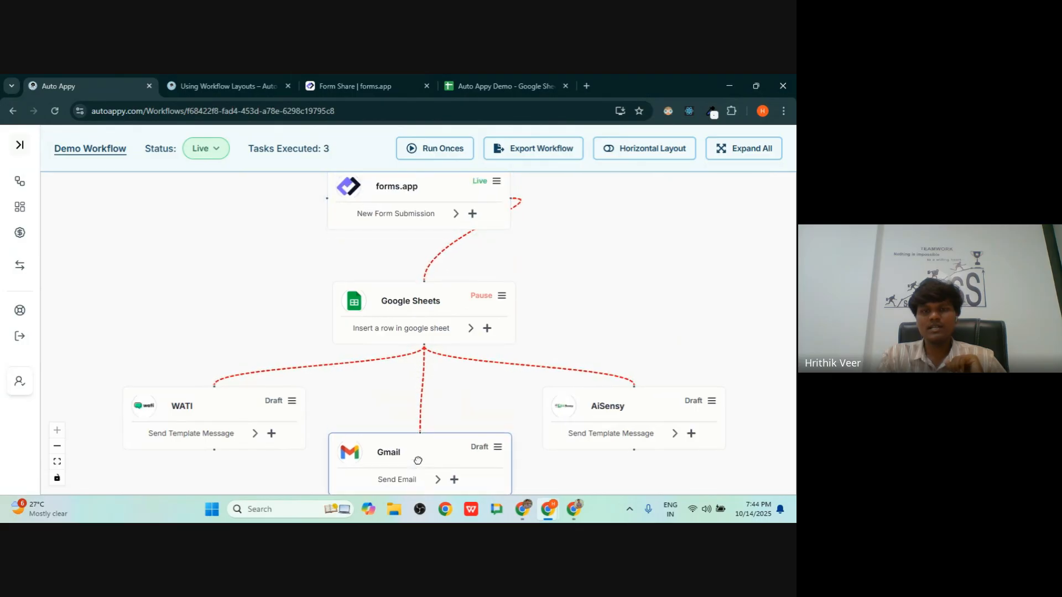
- Restore the horizontal layout with all five nodes visible, then return to the Using Workflow Layouts lesson
{"action": "left_click", "coordinate": [631, 151]}
{"action": "left_click_drag", "start_coordinate": [425, 357], "coordinate": [297, 444]}
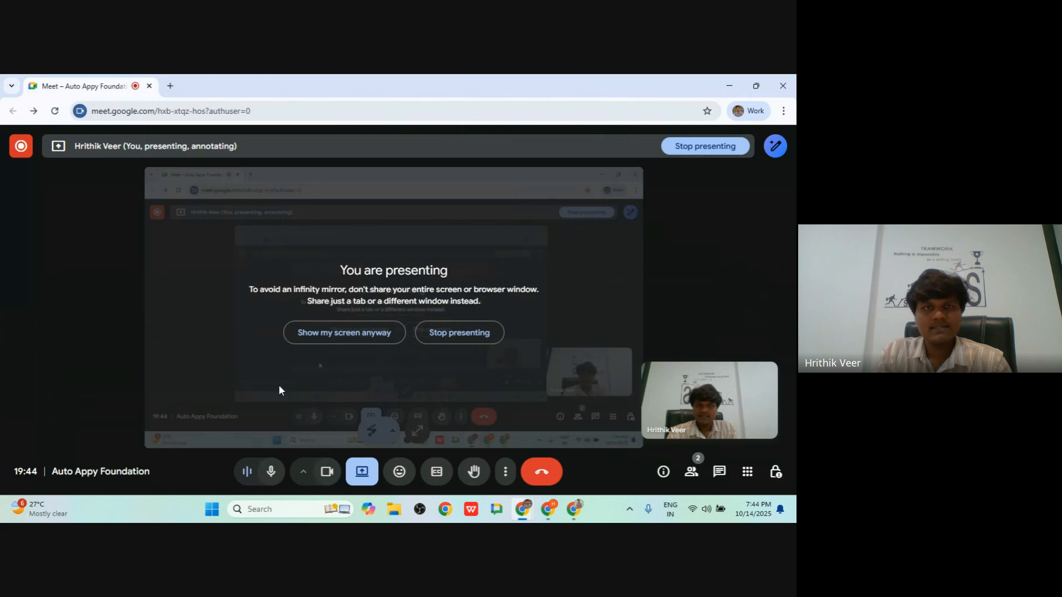
{"action": "left_click", "coordinate": [340, 83]}
{"action": "left_click", "coordinate": [228, 75]}
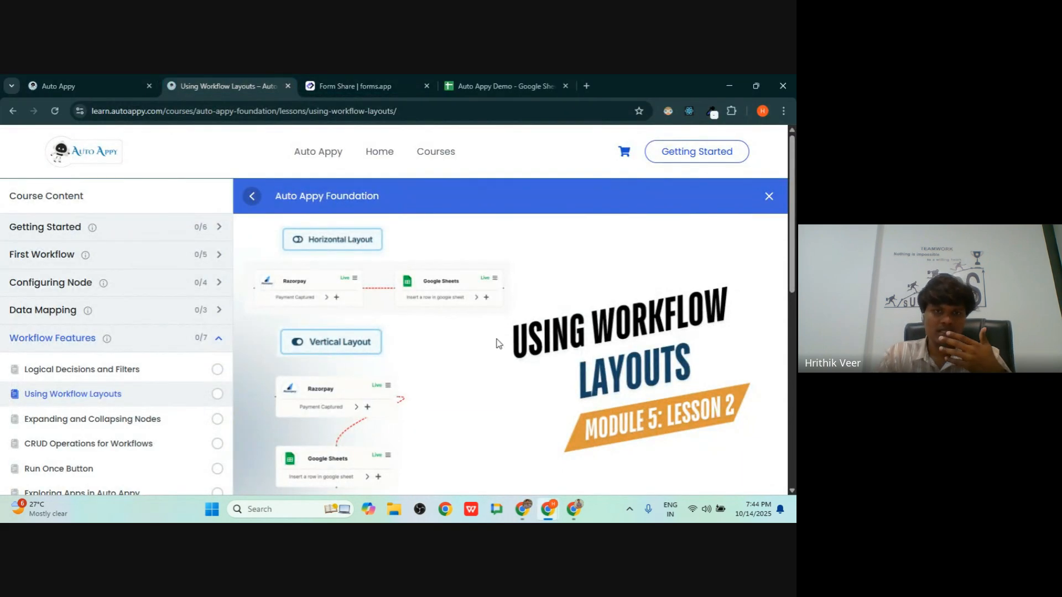
{"action": "scroll", "coordinate": [500, 348], "scroll_direction": "down", "scroll_amount": 2}
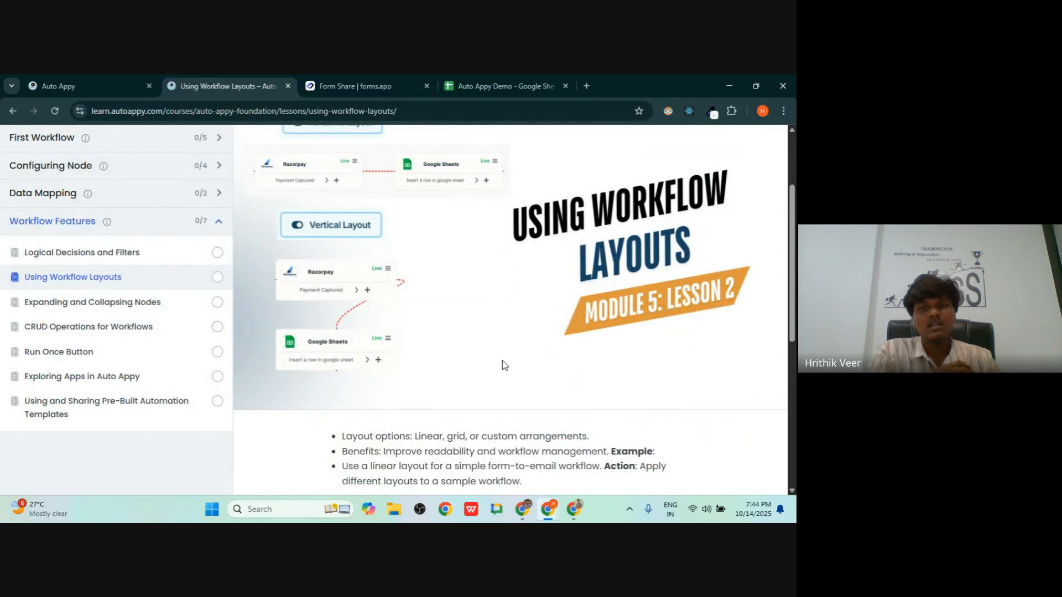
- Open the Expanding and Collapsing Nodes lesson from the Course Content sidebar
{"action": "scroll", "coordinate": [555, 339], "scroll_direction": "up", "scroll_amount": 2}
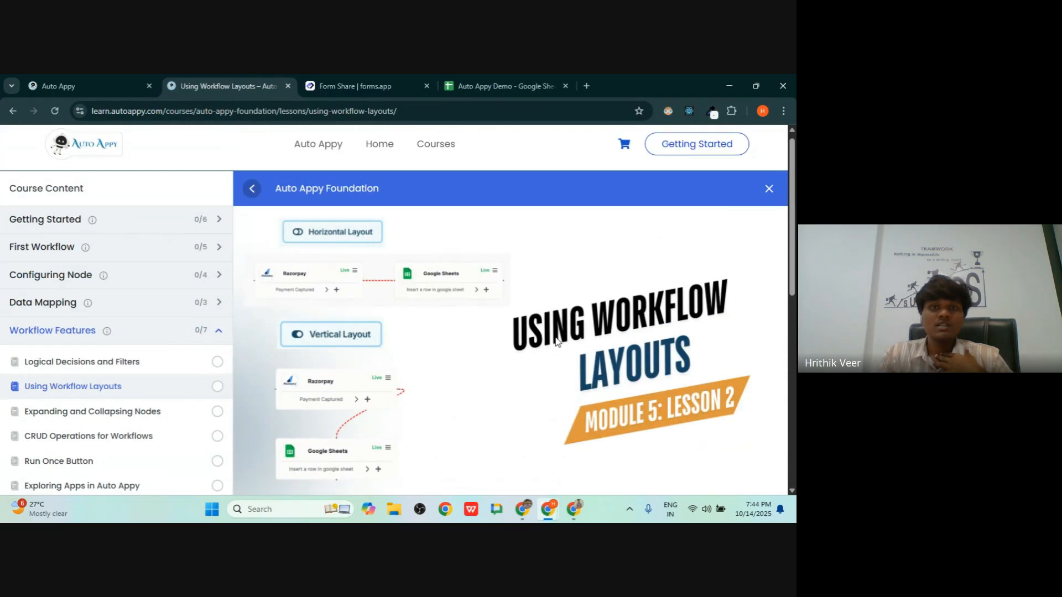
{"action": "scroll", "coordinate": [555, 341], "scroll_direction": "down", "scroll_amount": 1}
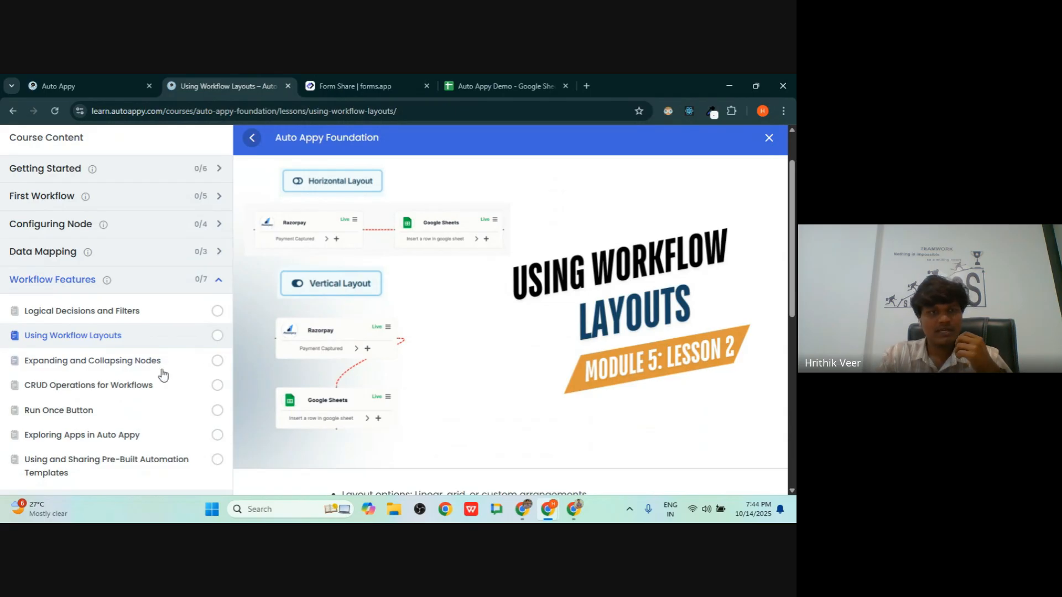
{"action": "left_click", "coordinate": [98, 367]}
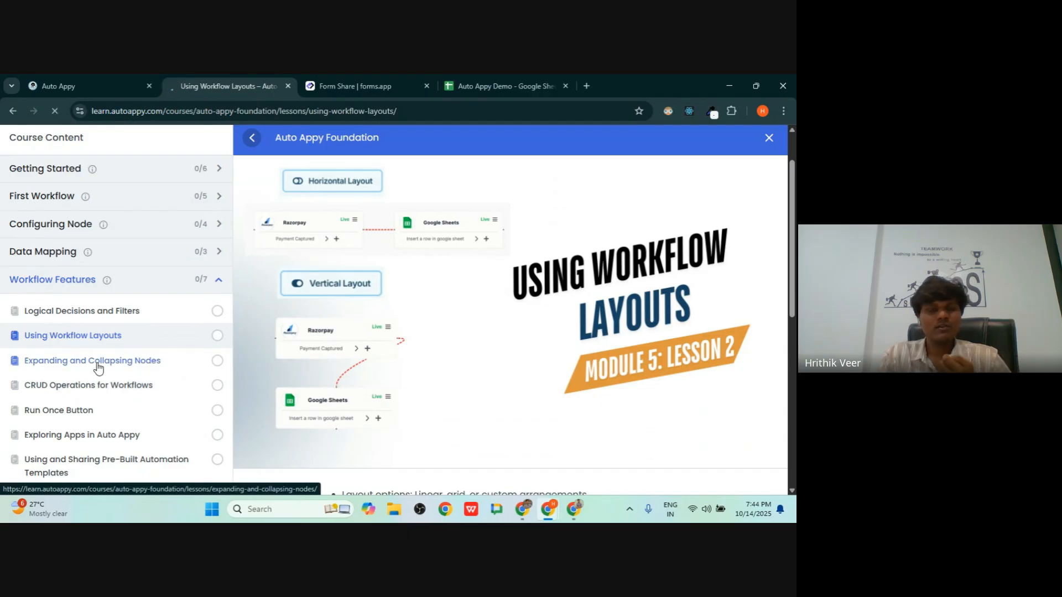
{"action": "scroll", "coordinate": [332, 365], "scroll_direction": "down", "scroll_amount": 5}
- Cycle through the open windows and bring the Auto Appy Demo Workflow editor to the front
{"action": "key", "text": "alt+Tab"}
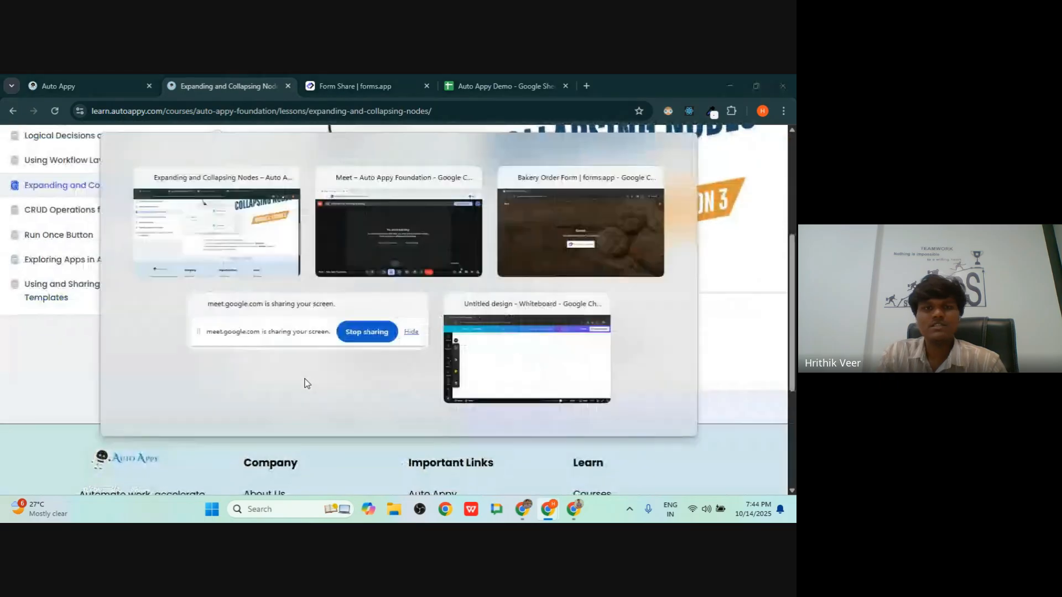
{"action": "key", "text": "alt+Tab"}
{"action": "key", "text": "Tab"}
{"action": "key", "text": "alt+Tab"}
{"action": "key", "text": "Tab"}
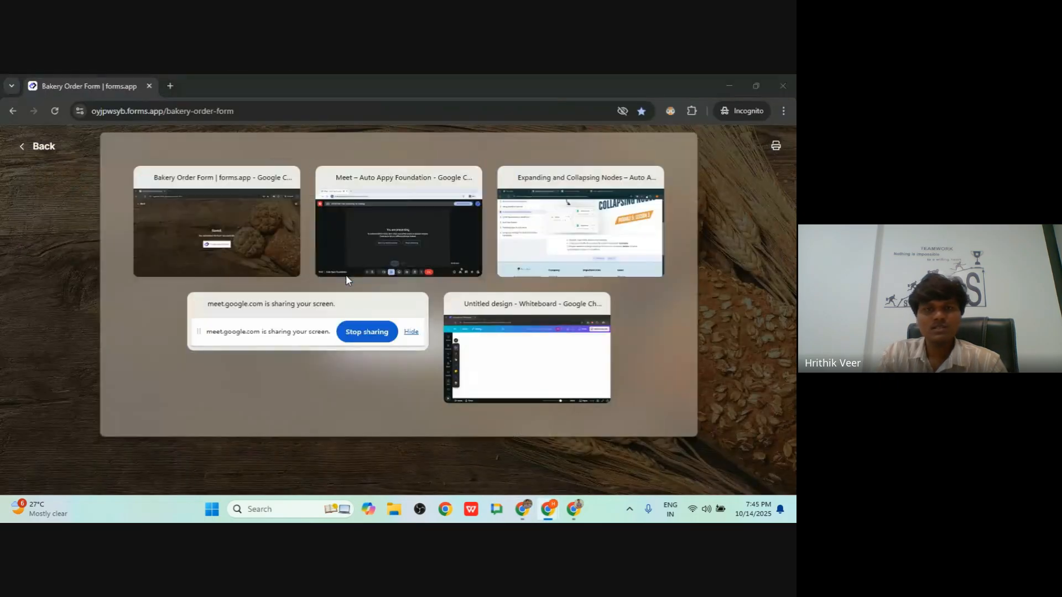
{"action": "key", "text": "alt+Tab"}
{"action": "key", "text": "alt+Tab"}
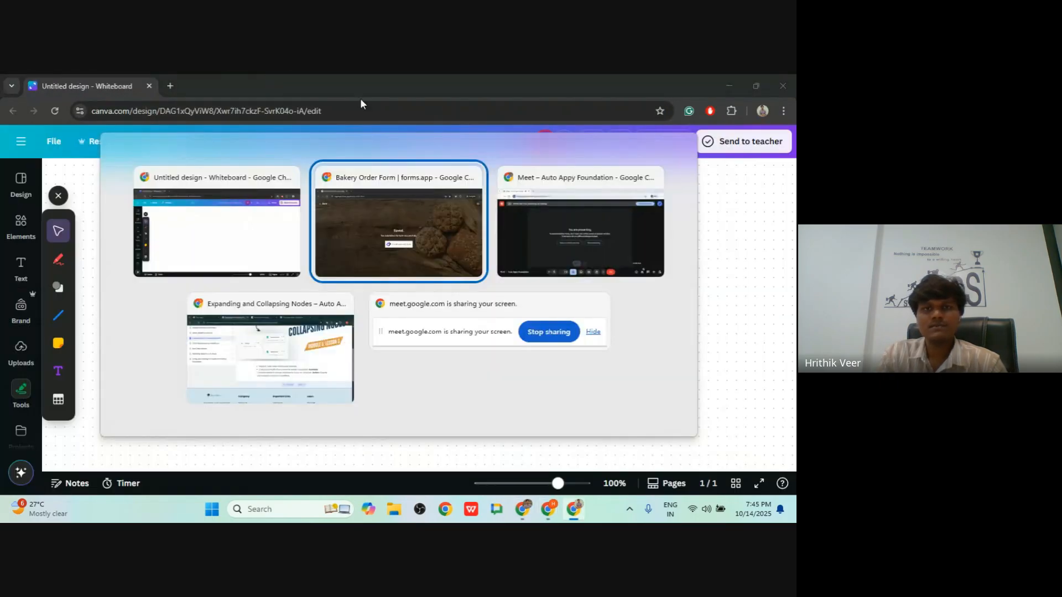
{"action": "key", "text": "alt+Tab"}
{"action": "key", "text": "Tab"}
{"action": "key", "text": "Tab"}
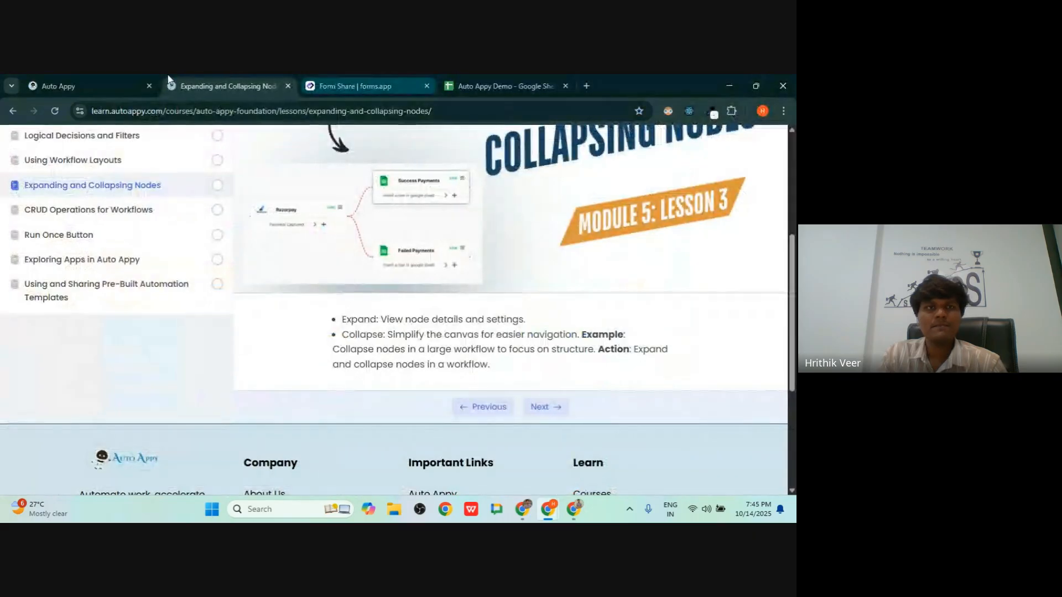
{"action": "left_click", "coordinate": [131, 75]}
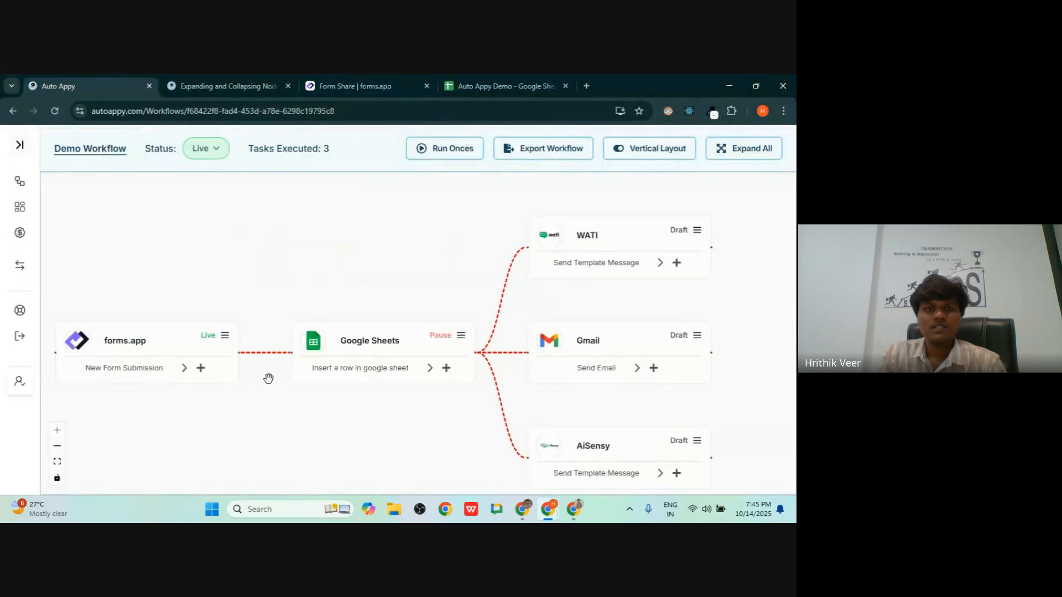
{"action": "left_click", "coordinate": [183, 367]}
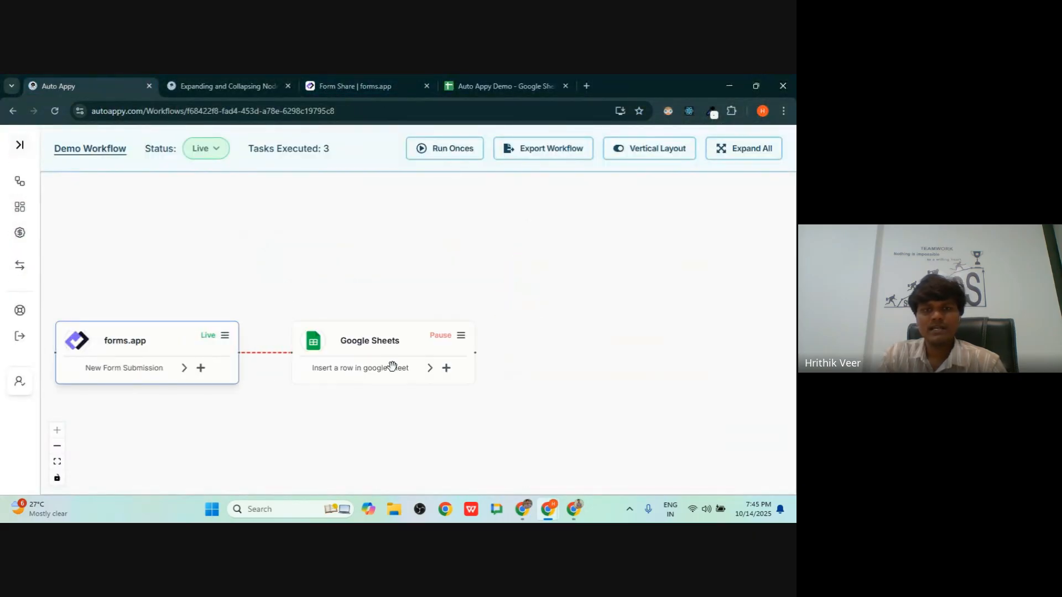
{"action": "left_click", "coordinate": [430, 367]}
{"action": "left_click", "coordinate": [184, 369]}
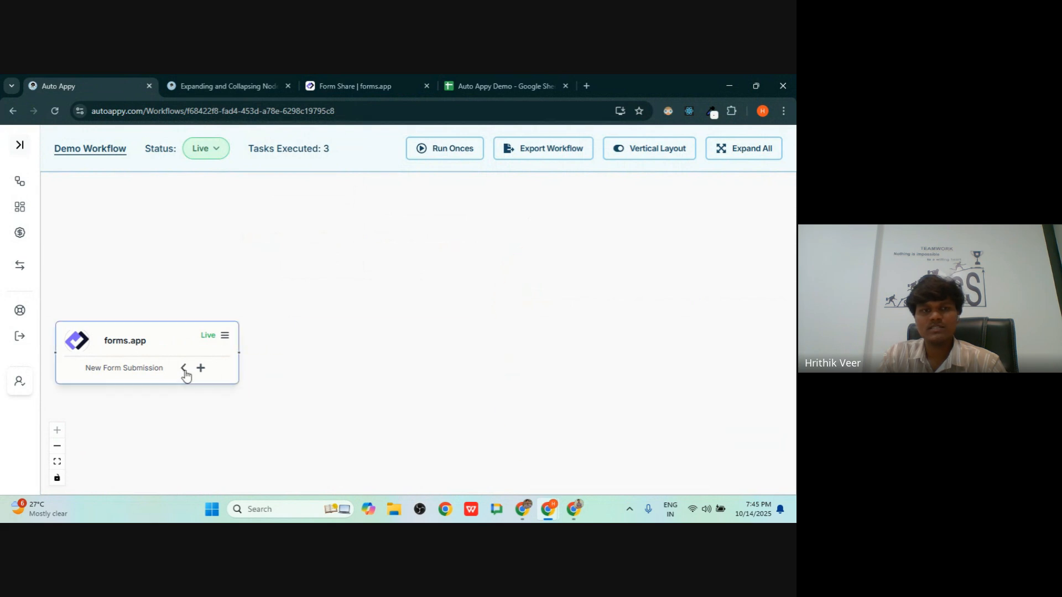
{"action": "left_click", "coordinate": [735, 160]}
{"action": "left_click", "coordinate": [430, 369]}
{"action": "left_click", "coordinate": [429, 371]}
{"action": "left_click", "coordinate": [430, 371]}
{"action": "left_click", "coordinate": [429, 371]}
{"action": "left_click", "coordinate": [430, 371]}
{"action": "left_click", "coordinate": [429, 370]}
{"action": "left_click", "coordinate": [429, 371]}
{"action": "left_click", "coordinate": [429, 370]}
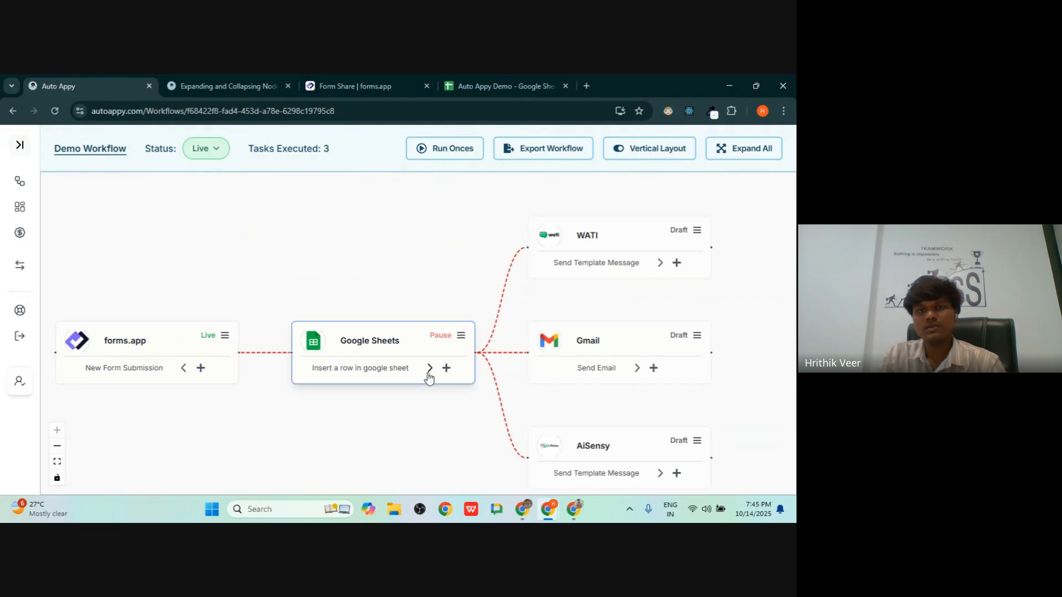
{"action": "left_click_drag", "start_coordinate": [304, 315], "coordinate": [154, 280]}
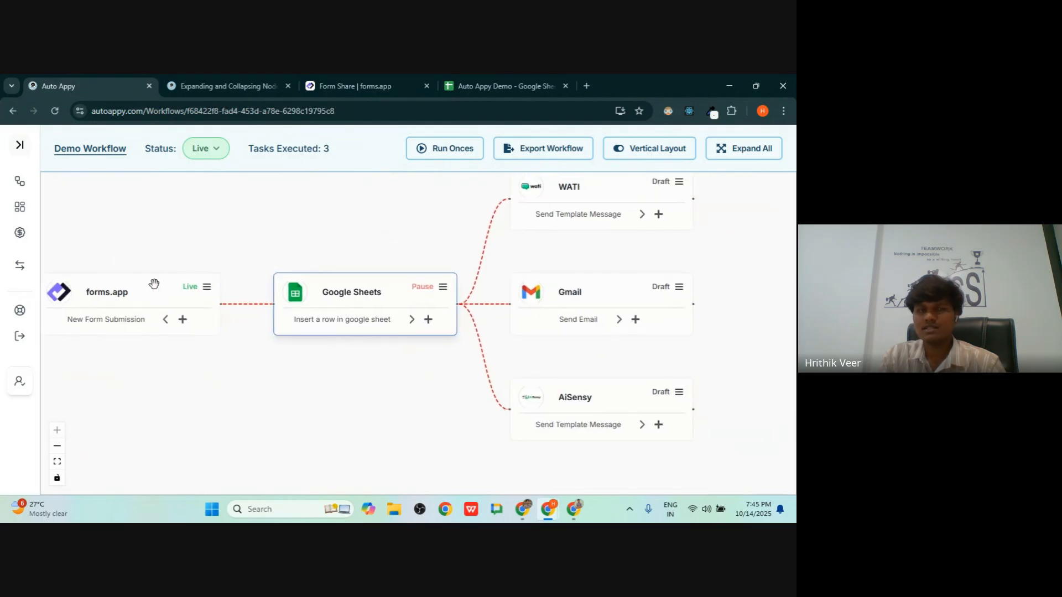
{"action": "left_click", "coordinate": [167, 319]}
{"action": "left_click", "coordinate": [167, 319]}
{"action": "left_click", "coordinate": [406, 319]}
{"action": "left_click_drag", "start_coordinate": [439, 380], "coordinate": [490, 443]}
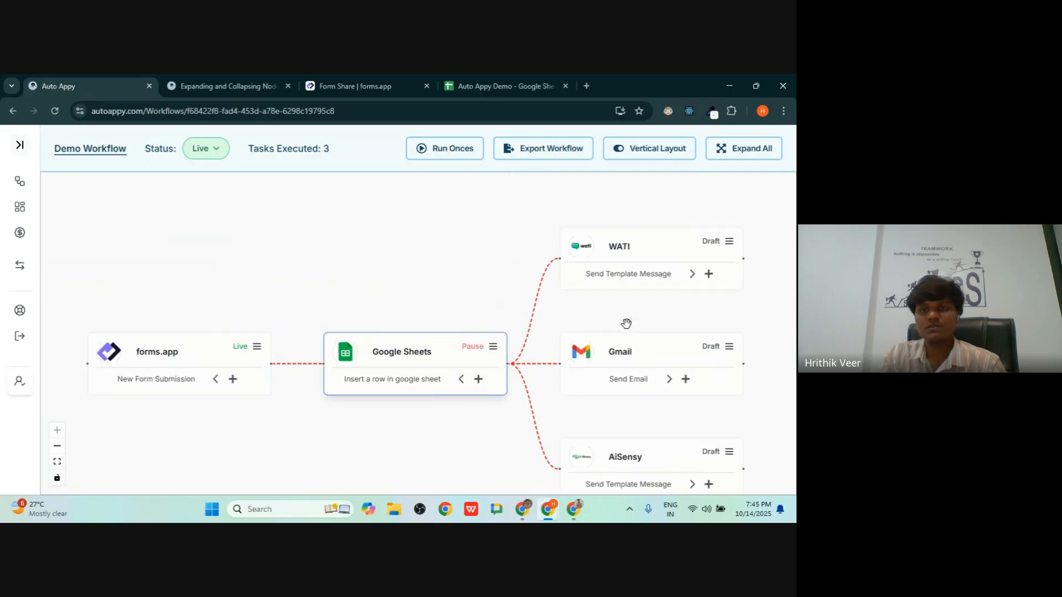
{"action": "left_click_drag", "start_coordinate": [709, 358], "coordinate": [644, 345]}
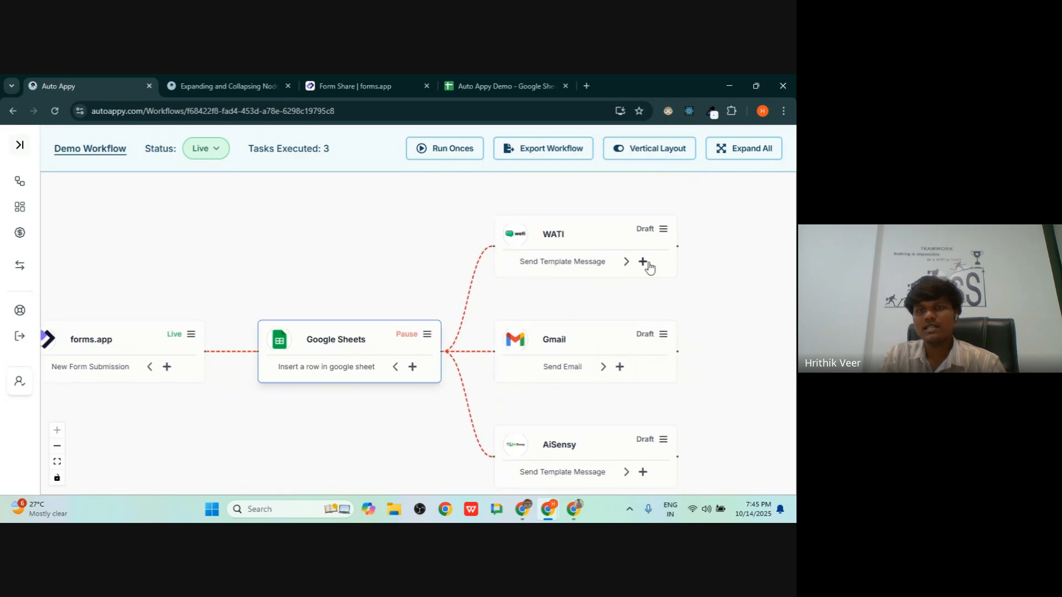
- Add a Google Sheets node with the insert-row task after WATI
{"action": "left_click", "coordinate": [670, 266]}
{"action": "left_click", "coordinate": [674, 256]}
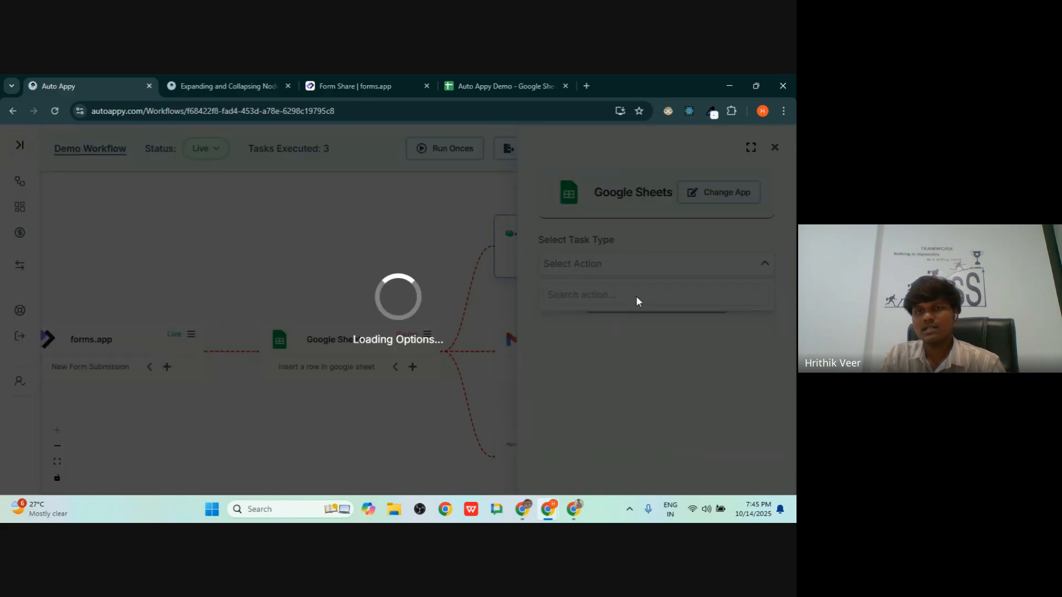
{"action": "left_click", "coordinate": [659, 345]}
{"action": "left_click", "coordinate": [658, 304]}
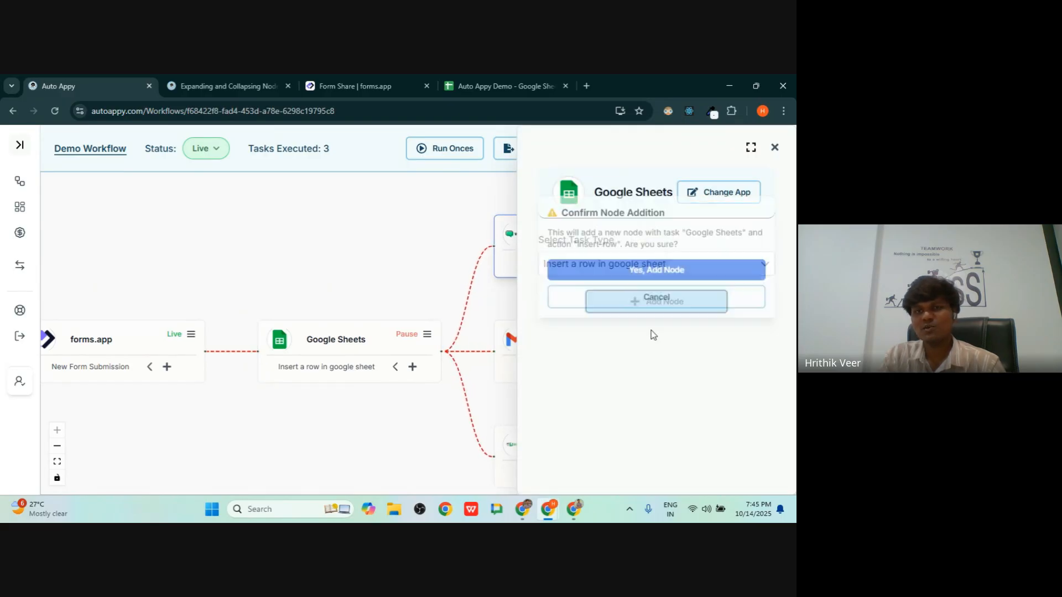
{"action": "left_click", "coordinate": [641, 271]}
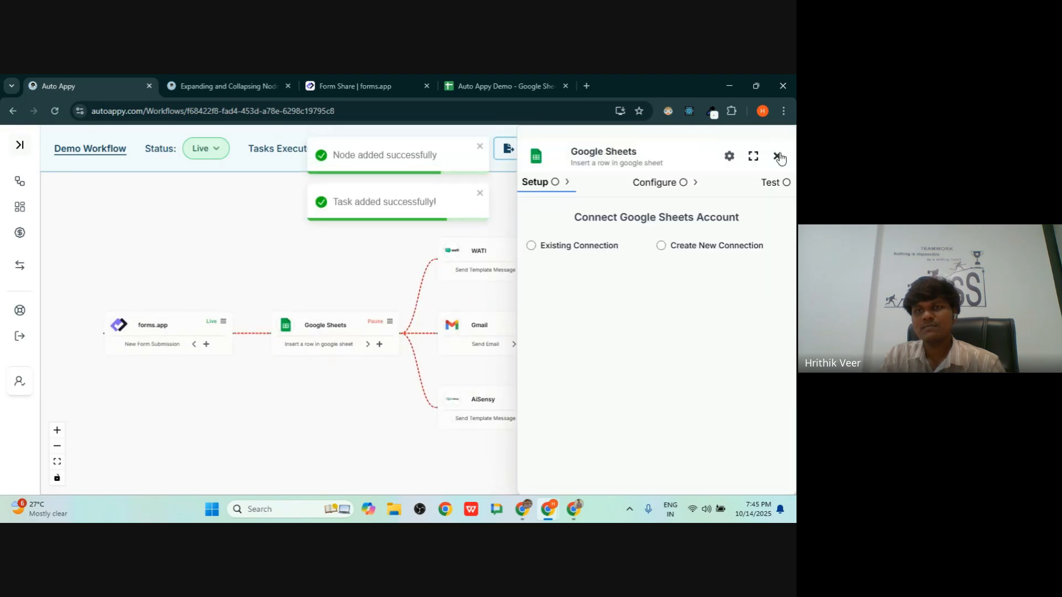
{"action": "left_click", "coordinate": [778, 158]}
- Collapse the Google Sheets step, use Expand All, and try then cancel a Google Forms step
{"action": "left_click_drag", "start_coordinate": [617, 332], "coordinate": [600, 360]}
{"action": "left_click", "coordinate": [514, 299]}
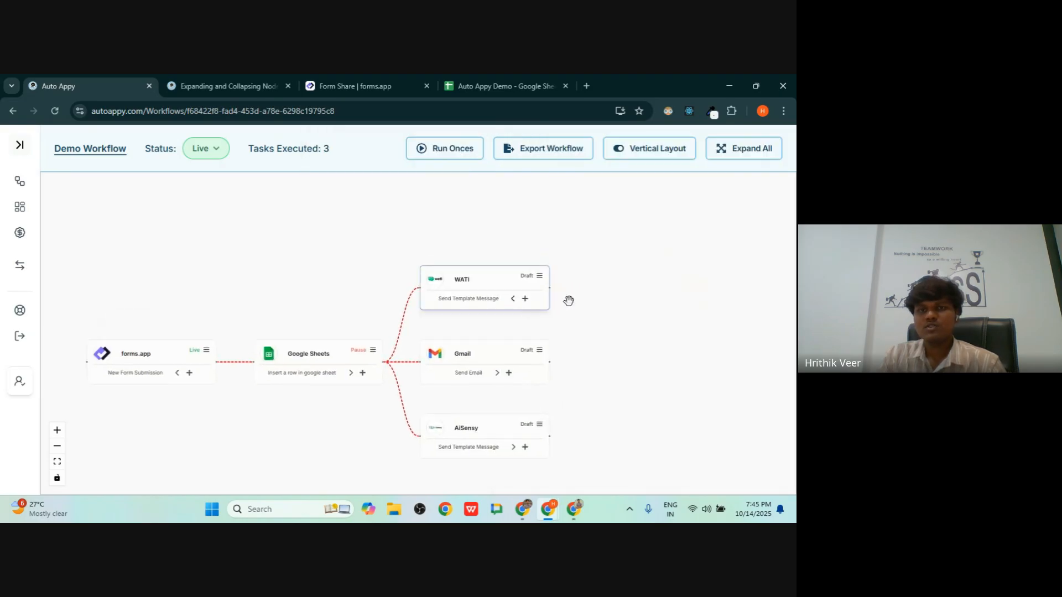
{"action": "left_click", "coordinate": [752, 155]}
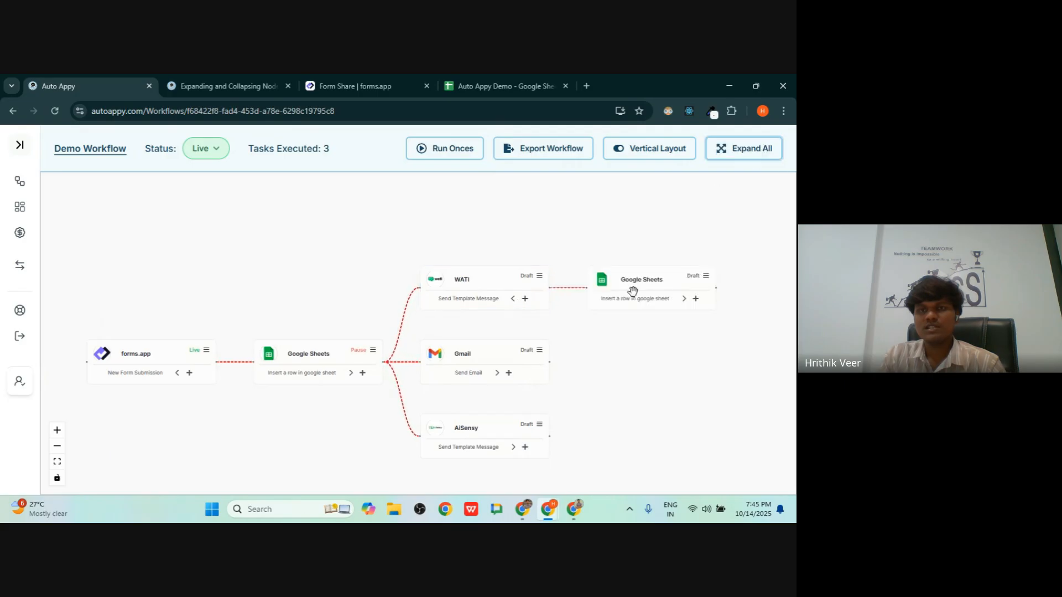
{"action": "left_click", "coordinate": [696, 299]}
{"action": "left_click", "coordinate": [714, 318]}
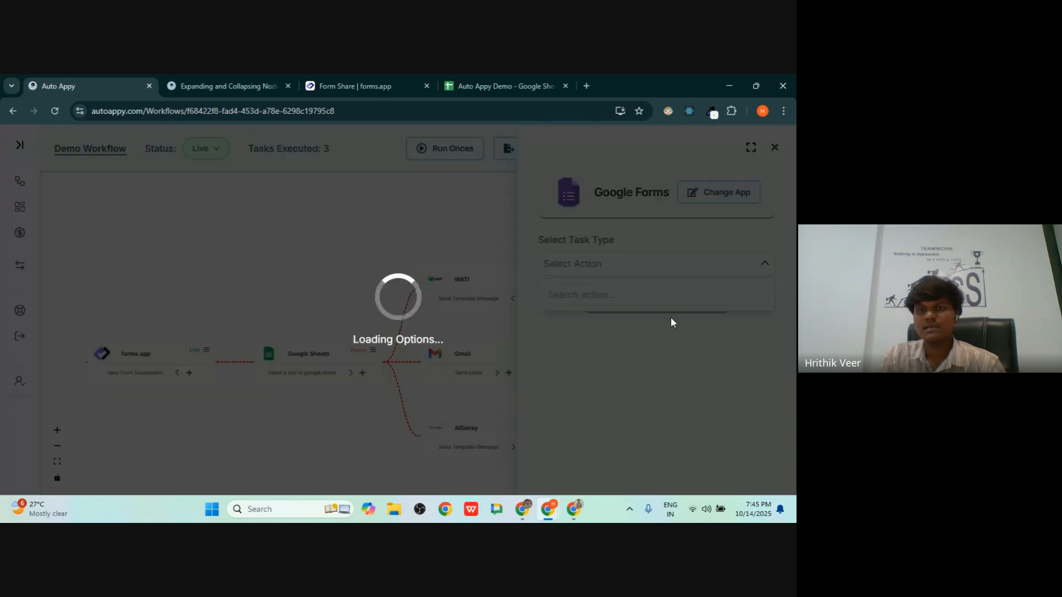
{"action": "left_click", "coordinate": [775, 149]}
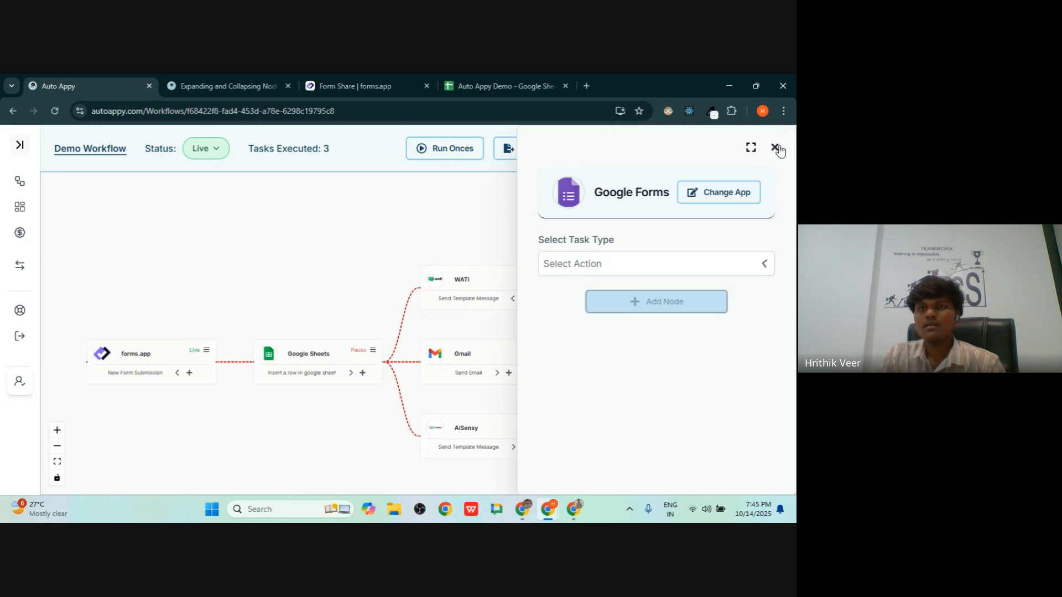
- Add a Gmail Send Email node after the Google Sheets node
{"action": "left_click", "coordinate": [696, 299]}
{"action": "left_click", "coordinate": [598, 265]}
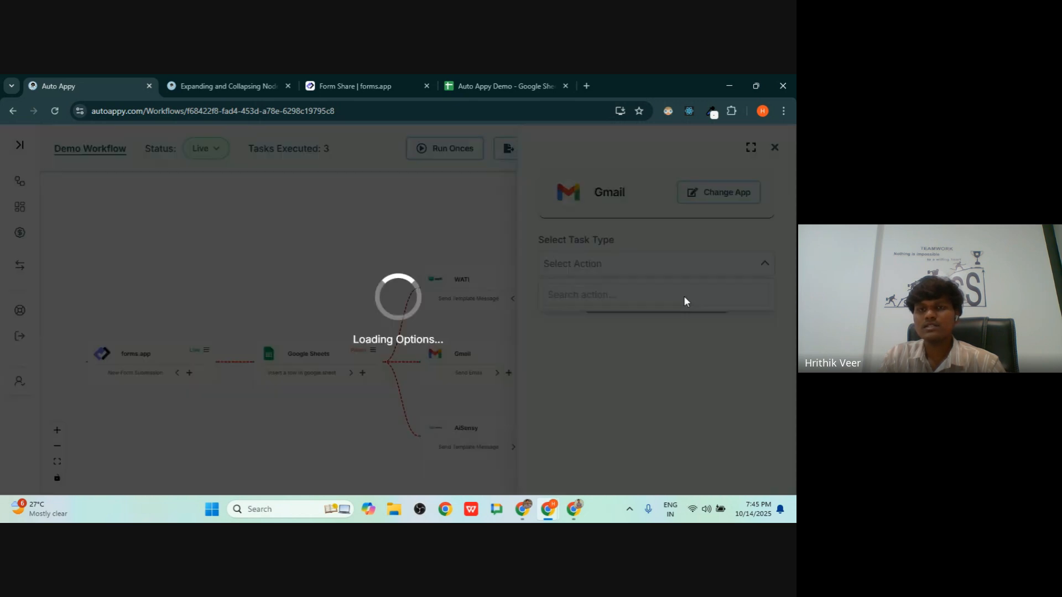
{"action": "left_click", "coordinate": [584, 347]}
{"action": "left_click", "coordinate": [658, 302]}
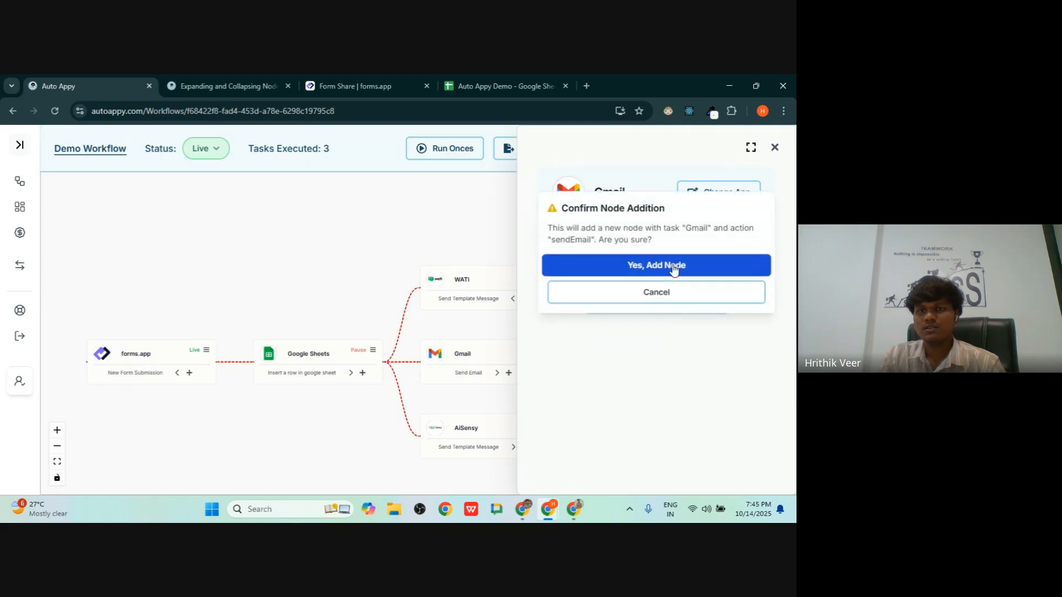
{"action": "left_click", "coordinate": [667, 267]}
{"action": "left_click", "coordinate": [777, 157]}
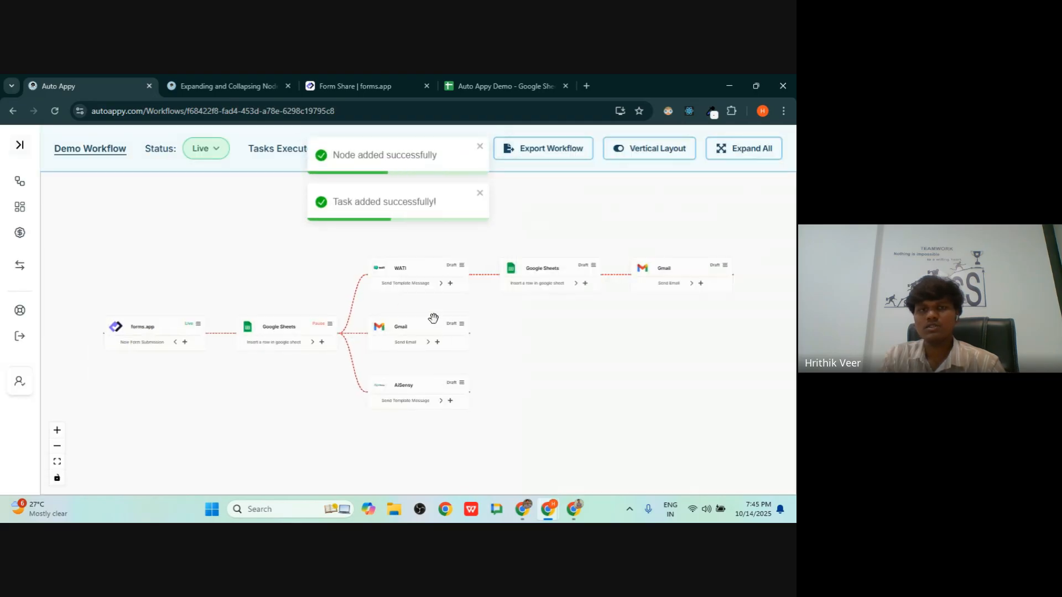
- Collapse and re-expand the nodes after WATI, fit the view, then return to the lesson
{"action": "left_click", "coordinate": [440, 284]}
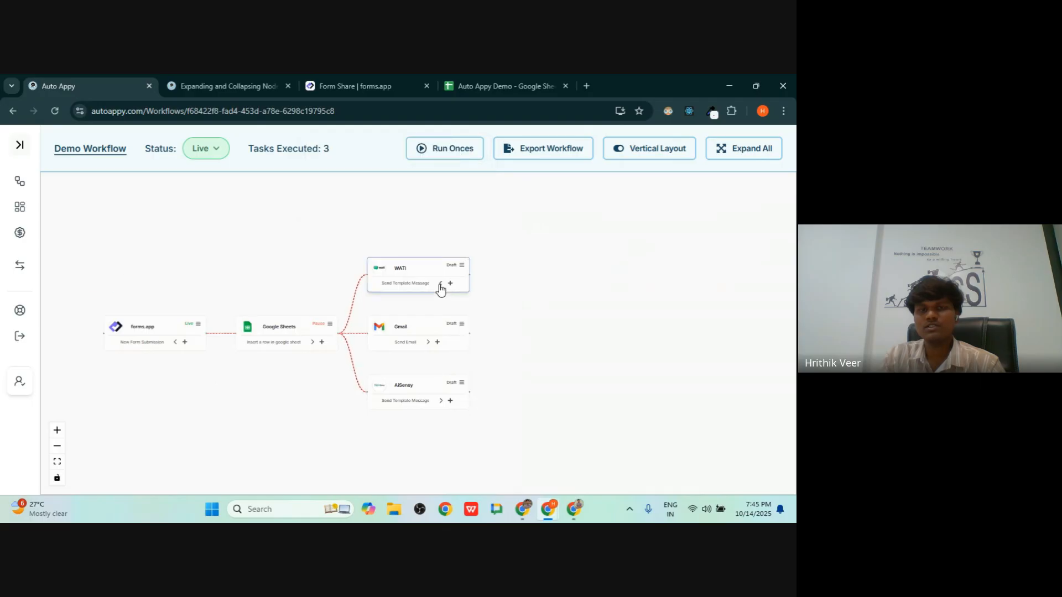
{"action": "left_click", "coordinate": [53, 462]}
{"action": "left_click", "coordinate": [695, 244]}
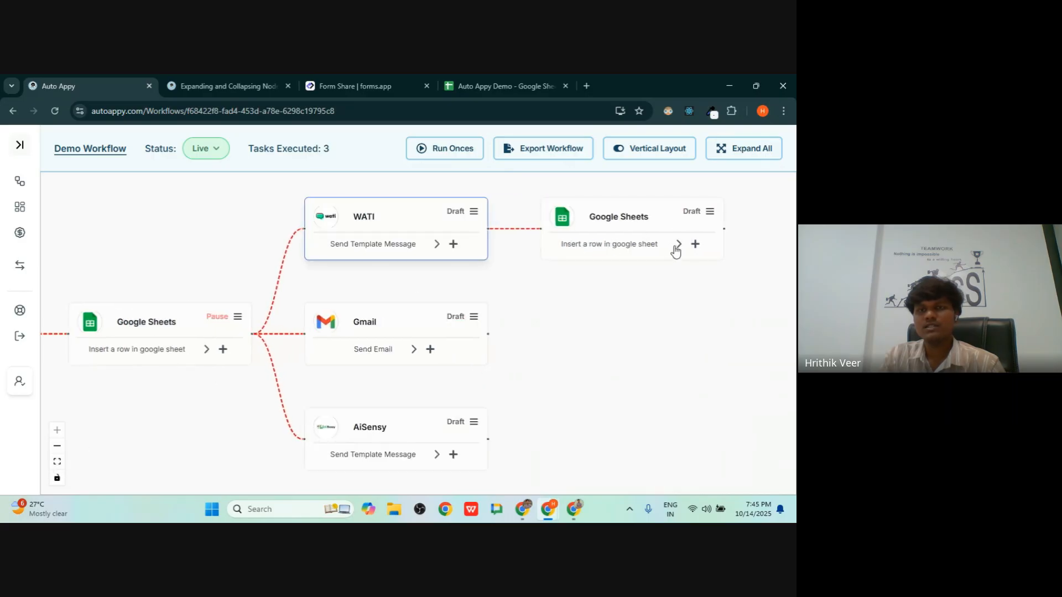
{"action": "key", "text": "alt+Tab"}
{"action": "key", "text": "alt+Tab"}
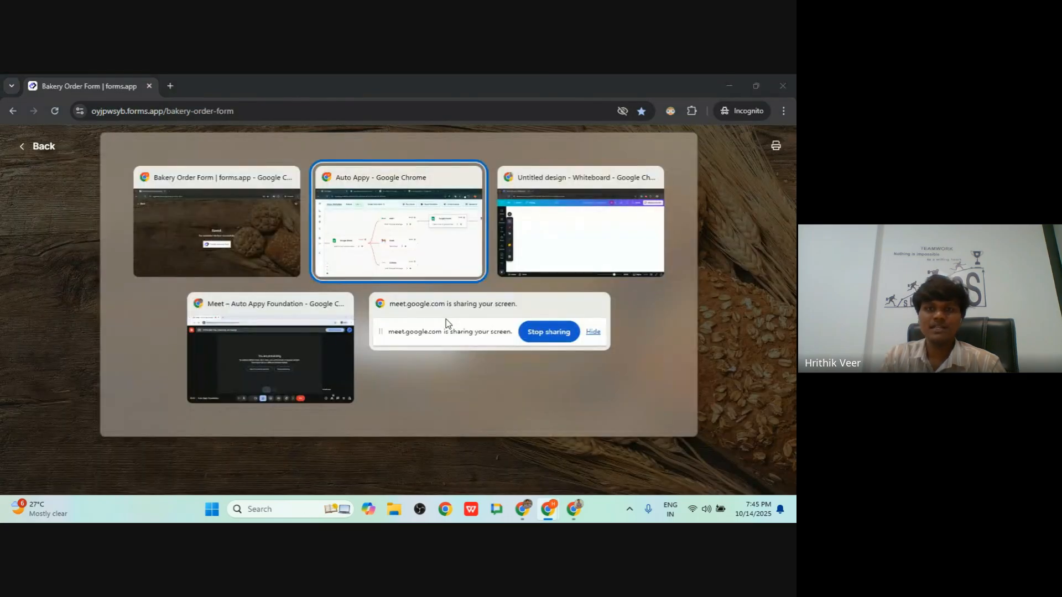
{"action": "key", "text": "alt+Tab"}
{"action": "key", "text": "alt+Tab"}
{"action": "key", "text": "alt+Tab"}
{"action": "key", "text": "alt+Tab"}
{"action": "key", "text": "alt+Tab"}
{"action": "key", "text": "alt+Tab"}
{"action": "key", "text": "alt+Tab"}
{"action": "key", "text": "alt+Tab"}
{"action": "left_click", "coordinate": [232, 86]}
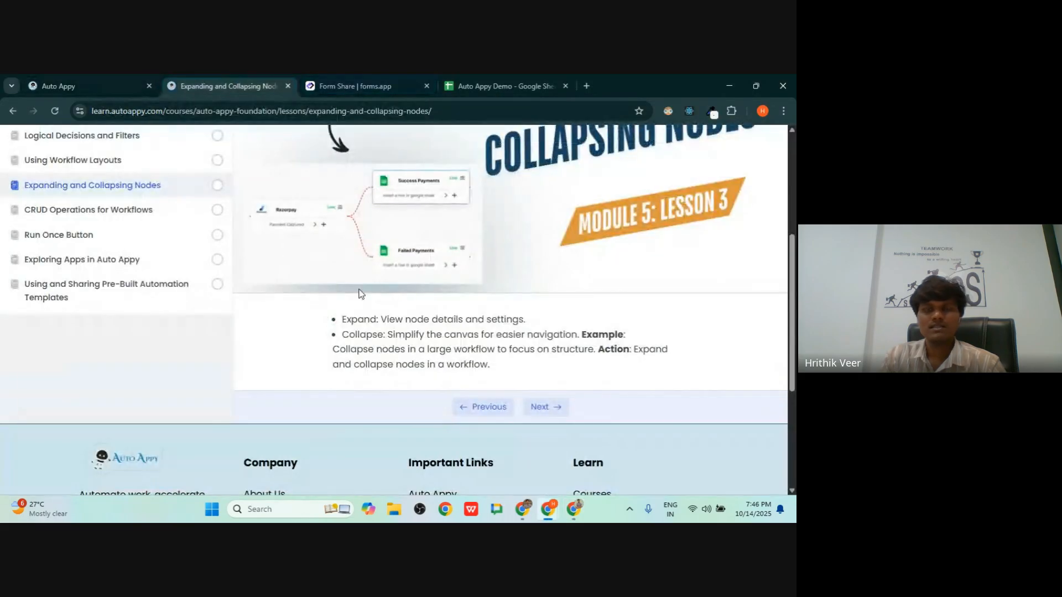
{"action": "scroll", "coordinate": [40, 337], "scroll_direction": "up", "scroll_amount": 2}
- Read the CRUD Operations for Workflows lesson (Module 5, Lesson 4), then return to the Demo Workflow editor
{"action": "scroll", "coordinate": [591, 307], "scroll_direction": "up", "scroll_amount": 2}
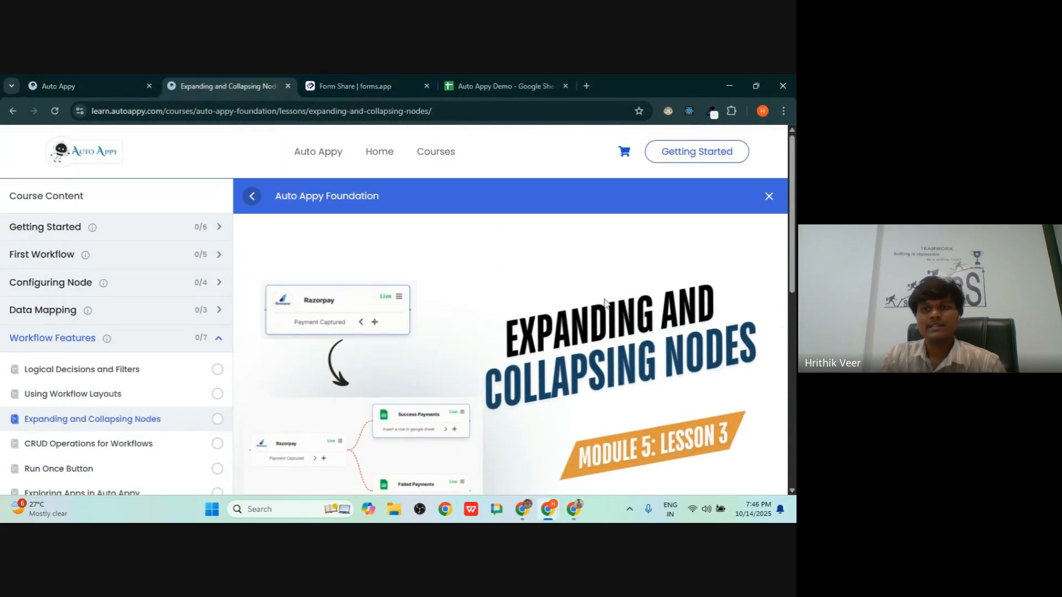
{"action": "scroll", "coordinate": [591, 307], "scroll_direction": "down", "scroll_amount": 4}
{"action": "scroll", "coordinate": [83, 390], "scroll_direction": "up", "scroll_amount": 3}
{"action": "left_click", "coordinate": [83, 394]}
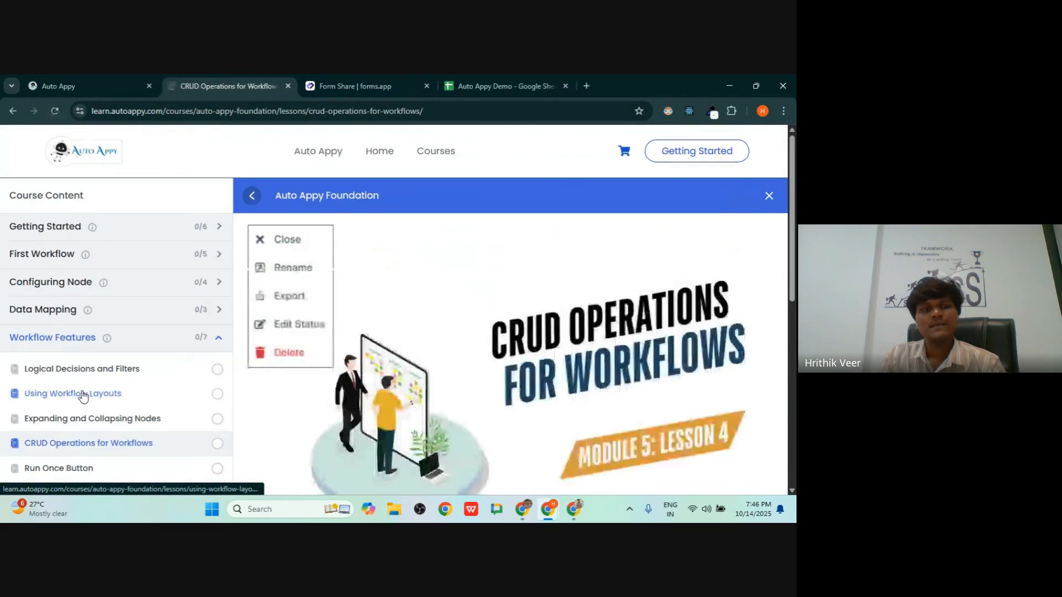
{"action": "scroll", "coordinate": [83, 394], "scroll_direction": "down", "scroll_amount": 2}
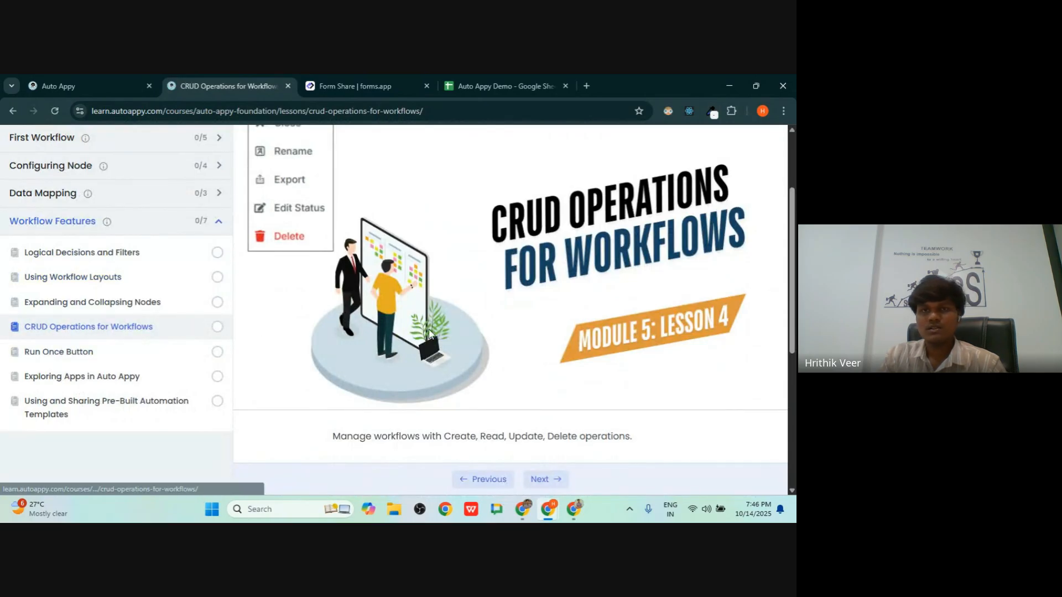
{"action": "scroll", "coordinate": [450, 334], "scroll_direction": "up", "scroll_amount": 2}
{"action": "scroll", "coordinate": [449, 334], "scroll_direction": "down", "scroll_amount": 2}
{"action": "scroll", "coordinate": [449, 334], "scroll_direction": "up", "scroll_amount": 2}
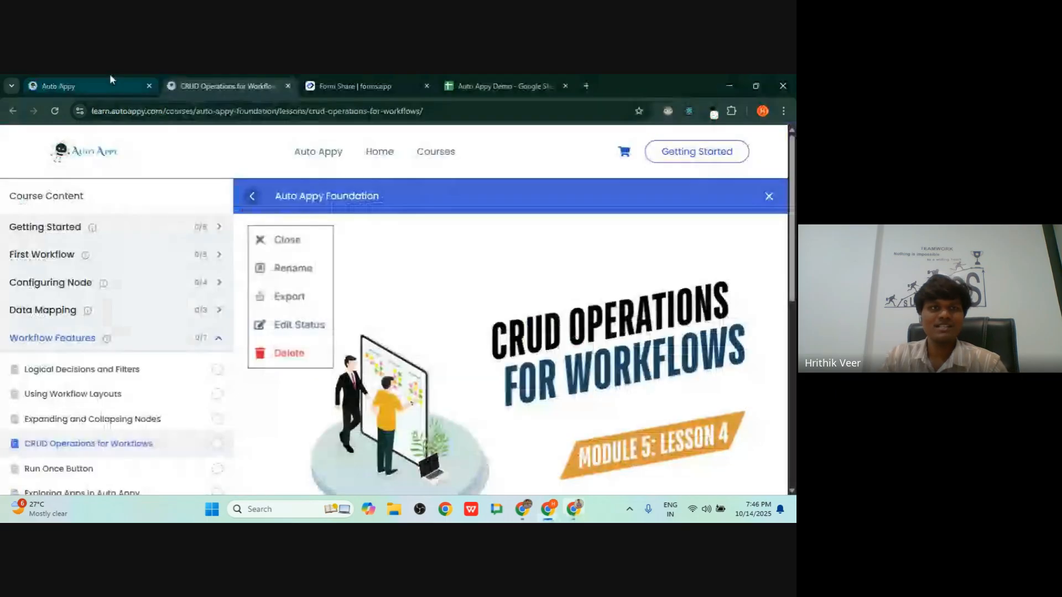
{"action": "left_click", "coordinate": [110, 80]}
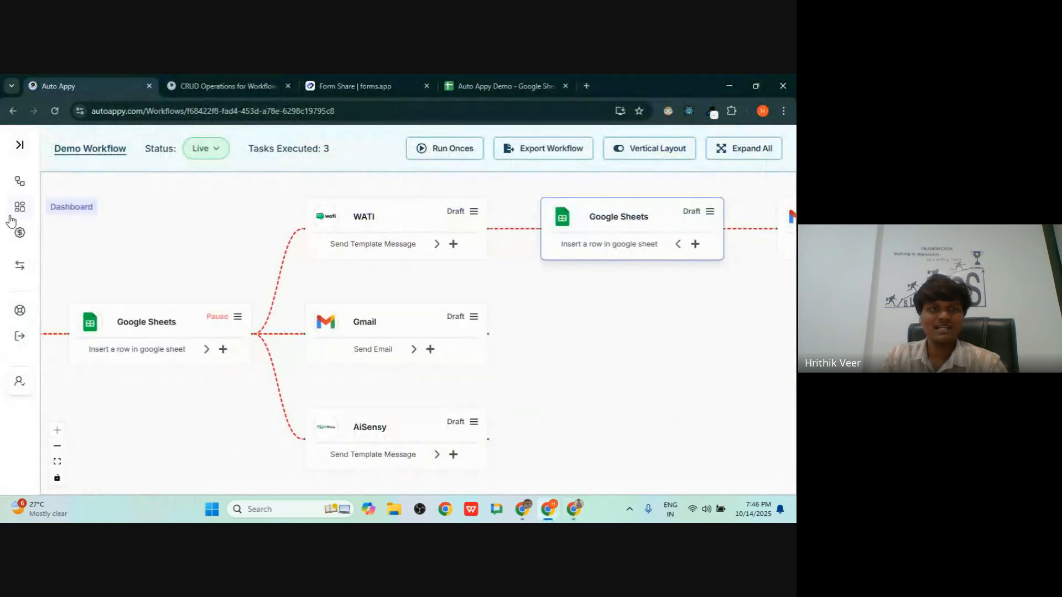
- Create and save a new workflow named 'asdfg', then go back to the workflows list
{"action": "left_click", "coordinate": [19, 181]}
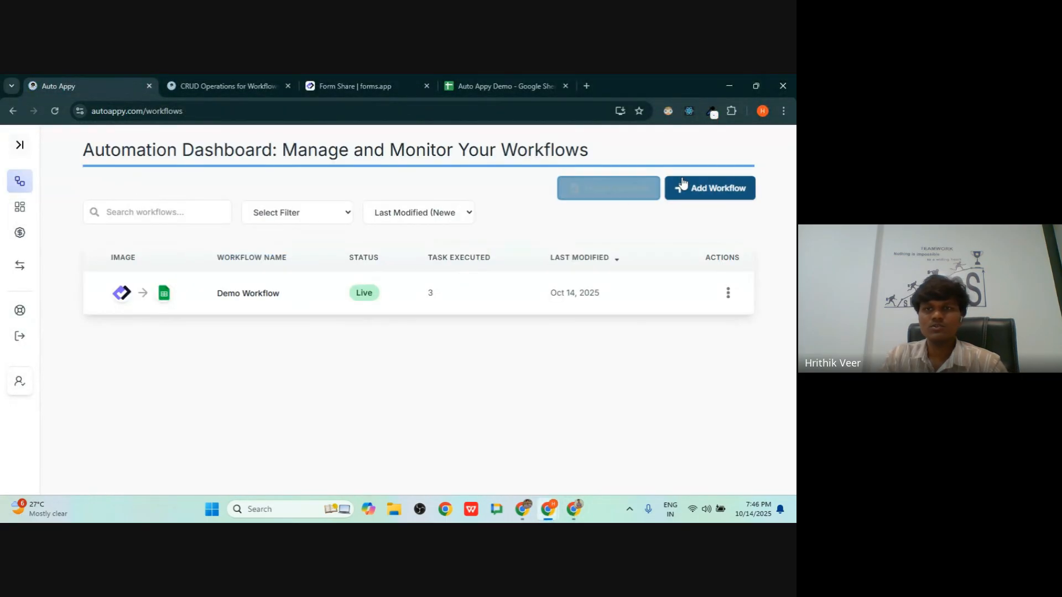
{"action": "left_click", "coordinate": [683, 183]}
{"action": "left_click", "coordinate": [485, 357]}
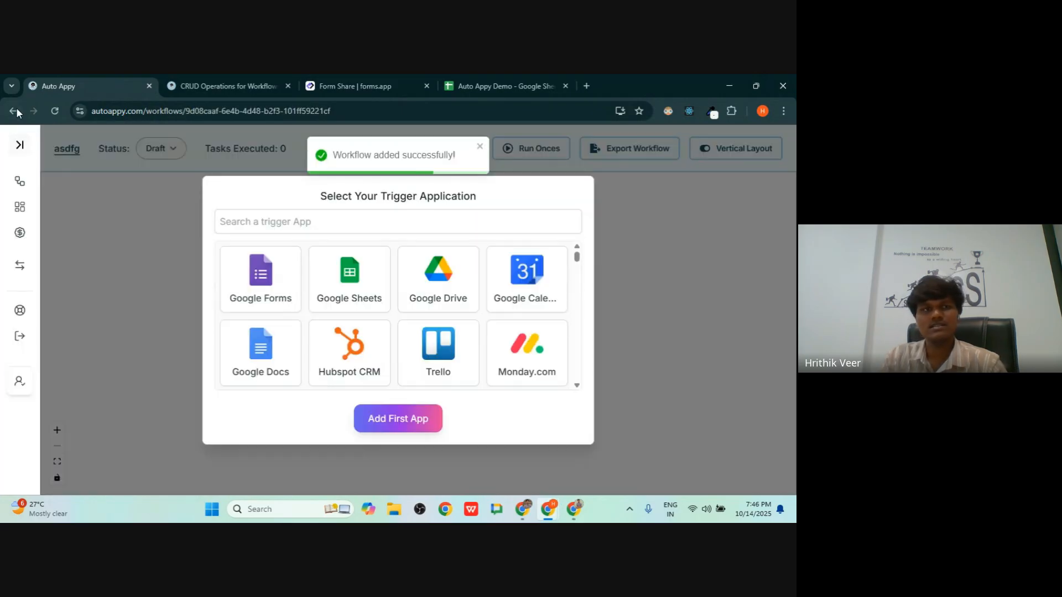
{"action": "left_click", "coordinate": [13, 111]}
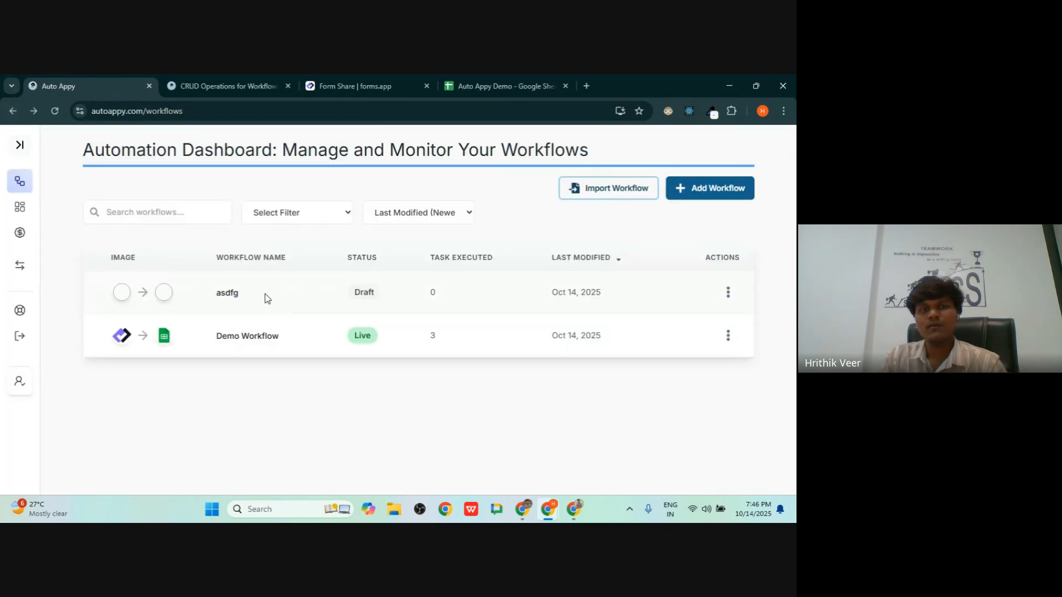
- Delete the asdfg workflow and switch to the Bakery Order Form window
{"action": "left_click", "coordinate": [728, 293]}
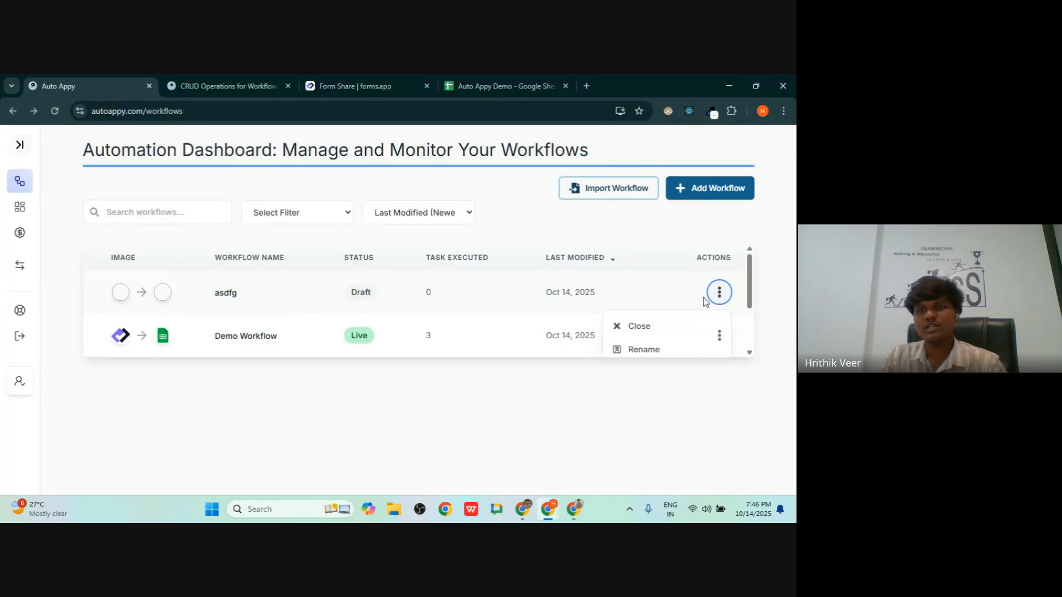
{"action": "scroll", "coordinate": [689, 303], "scroll_direction": "down", "scroll_amount": 1}
{"action": "scroll", "coordinate": [656, 320], "scroll_direction": "down", "scroll_amount": 1}
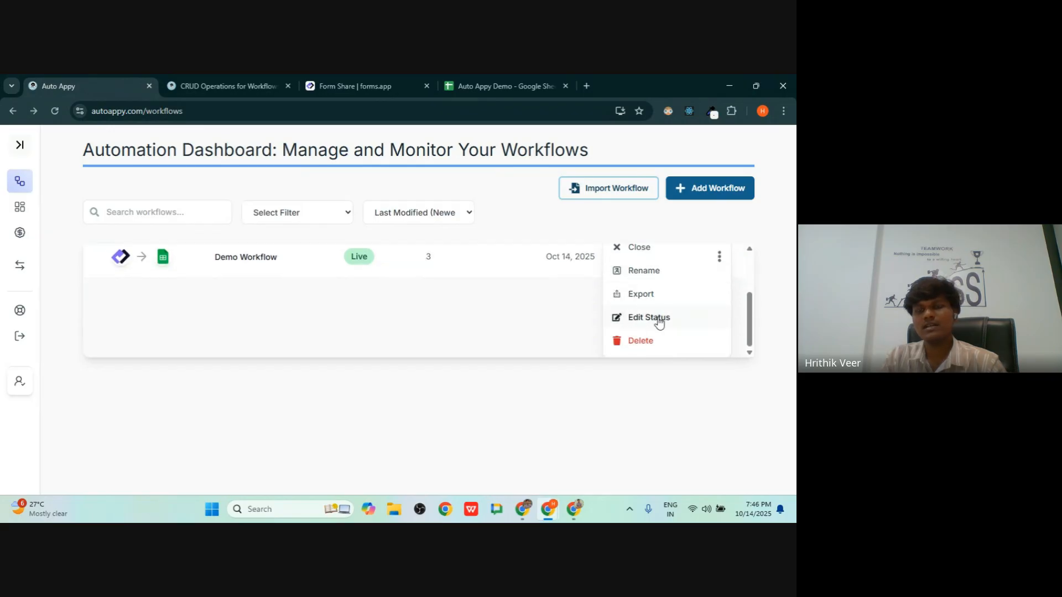
{"action": "left_click", "coordinate": [641, 340]}
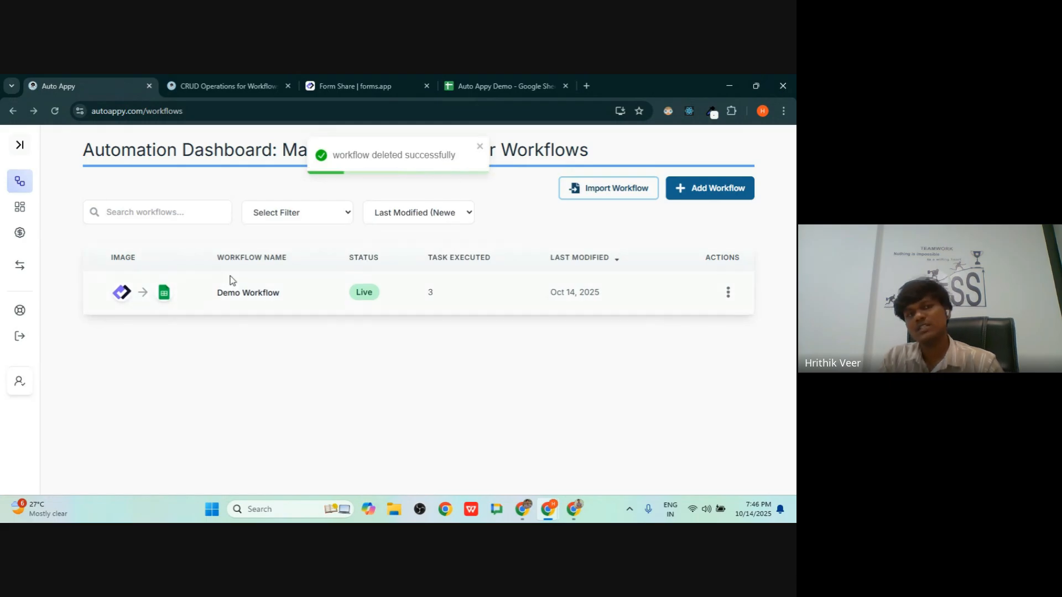
{"action": "key", "text": "alt+Tab"}
{"action": "key", "text": "alt+Tab"}
{"action": "key", "text": "alt+Tab"}
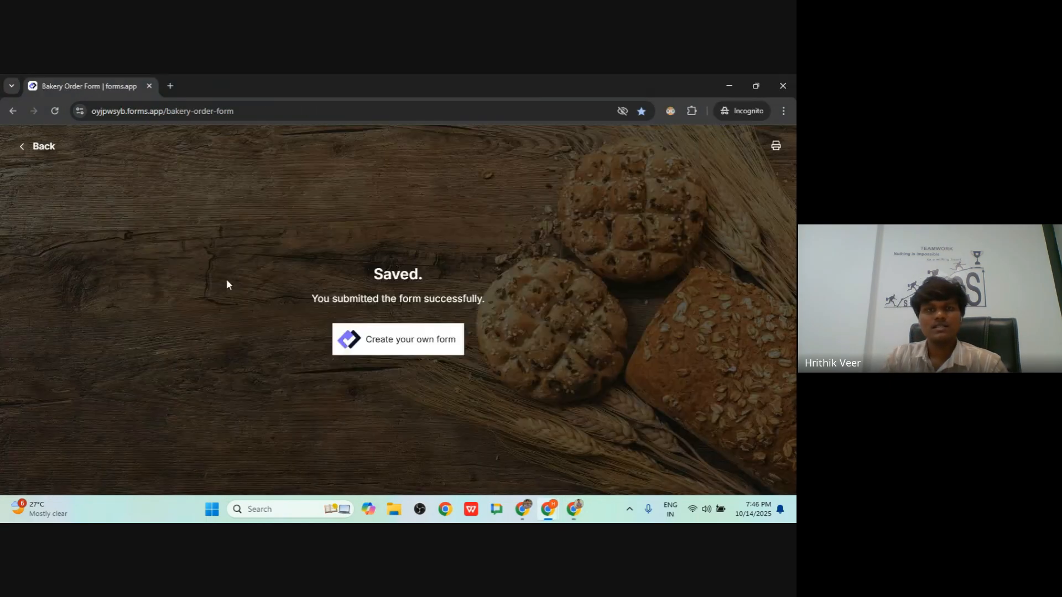
{"action": "key", "text": "alt+Tab"}
{"action": "key", "text": "alt+Tab"}
{"action": "key", "text": "alt+Tab"}
{"action": "key", "text": "alt+Tab"}
{"action": "key", "text": "alt+Tab"}
{"action": "key", "text": "alt+Tab"}
- Open the Run Once Button lesson (Module 5, Lesson 5), then go back to the workflows dashboard
{"action": "left_click", "coordinate": [227, 86]}
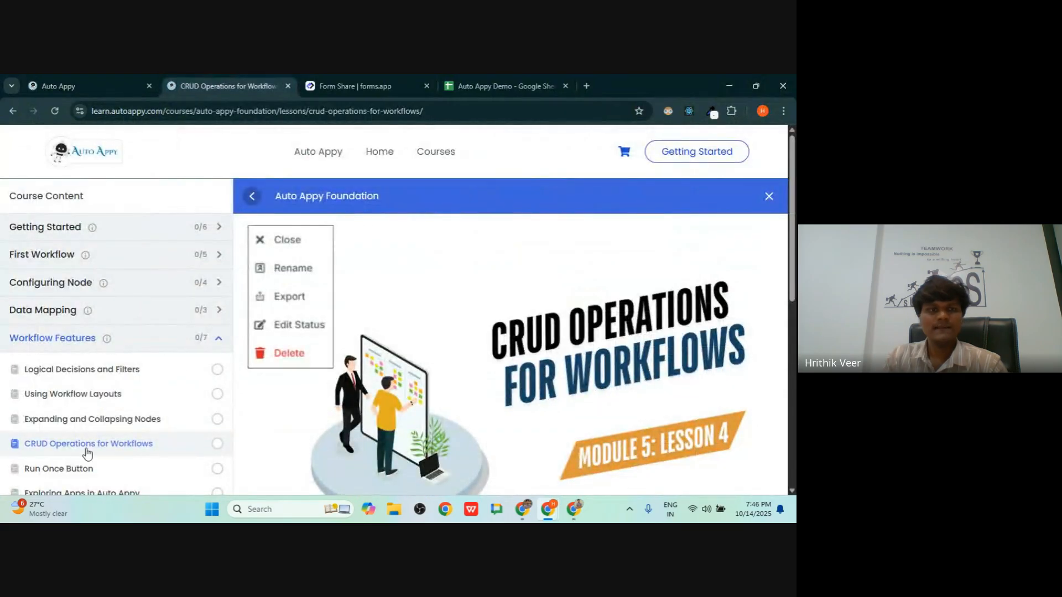
{"action": "scroll", "coordinate": [92, 448], "scroll_direction": "down", "scroll_amount": 2}
{"action": "left_click", "coordinate": [48, 364]}
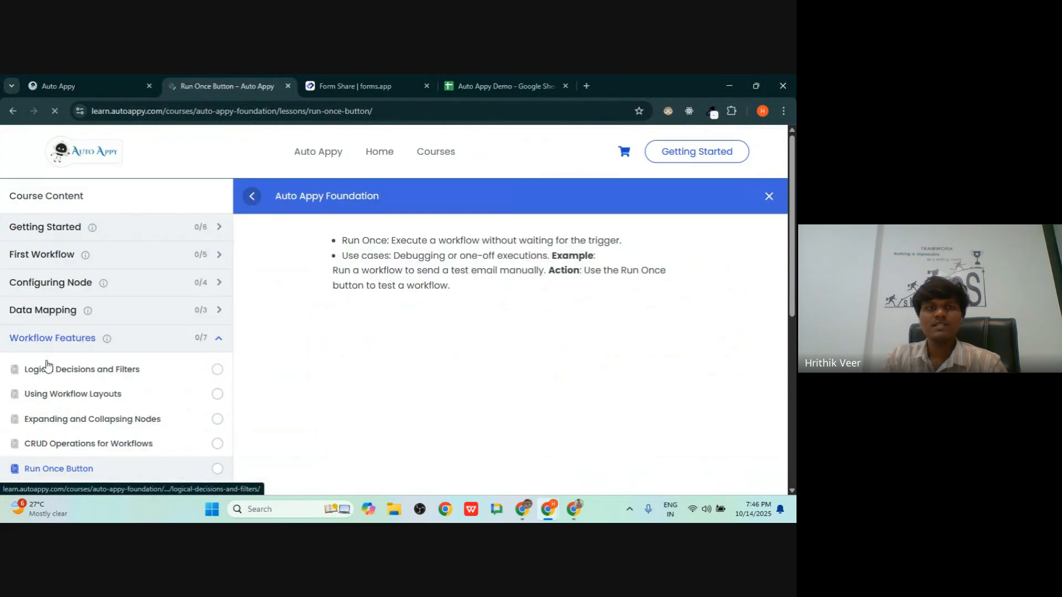
{"action": "key", "text": "alt+Tab"}
{"action": "key", "text": "alt+Tab"}
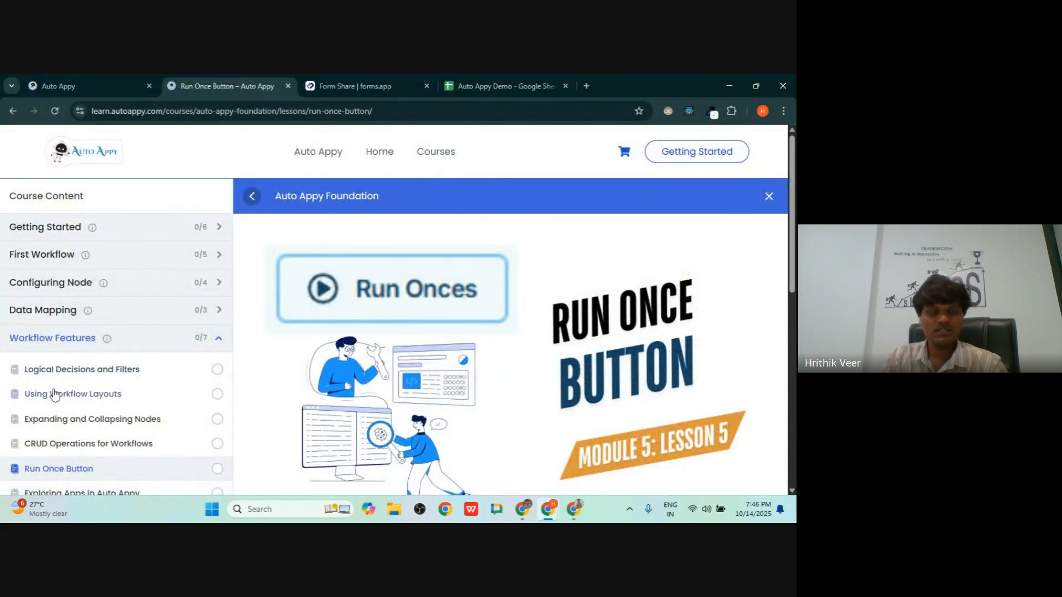
{"action": "scroll", "coordinate": [52, 391], "scroll_direction": "down", "scroll_amount": 5}
{"action": "scroll", "coordinate": [52, 391], "scroll_direction": "up", "scroll_amount": 4}
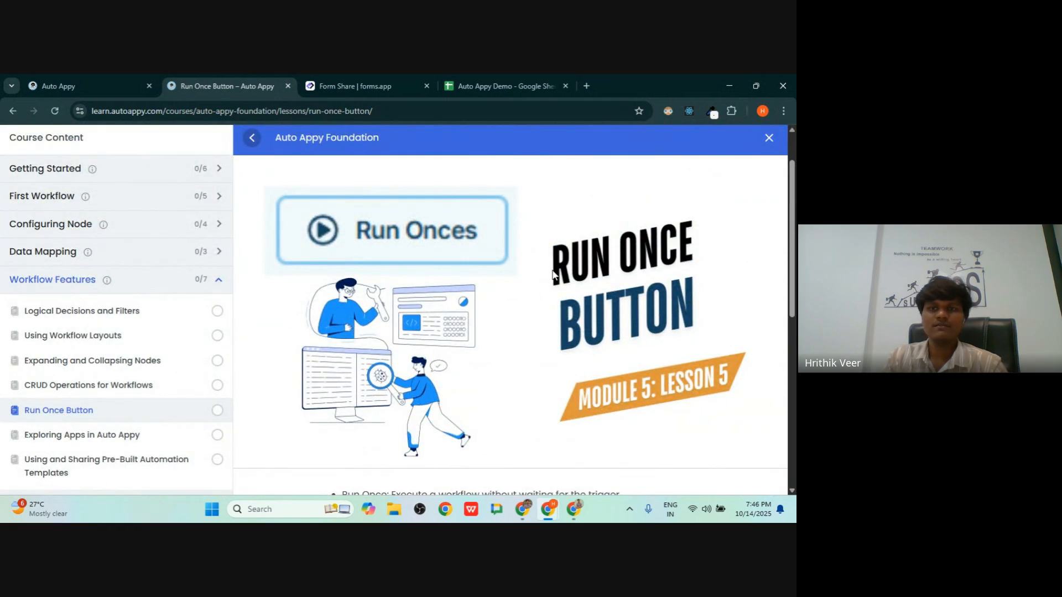
{"action": "left_click", "coordinate": [89, 83]}
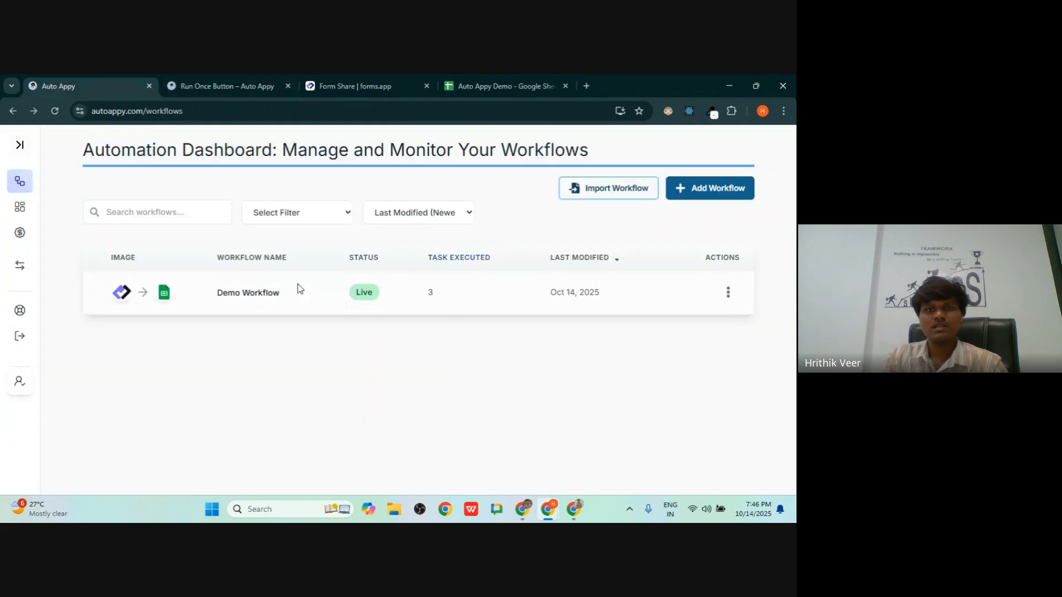
- Open Demo Workflow and pan the canvas to bring the forms.app trigger into view
{"action": "left_click", "coordinate": [260, 293]}
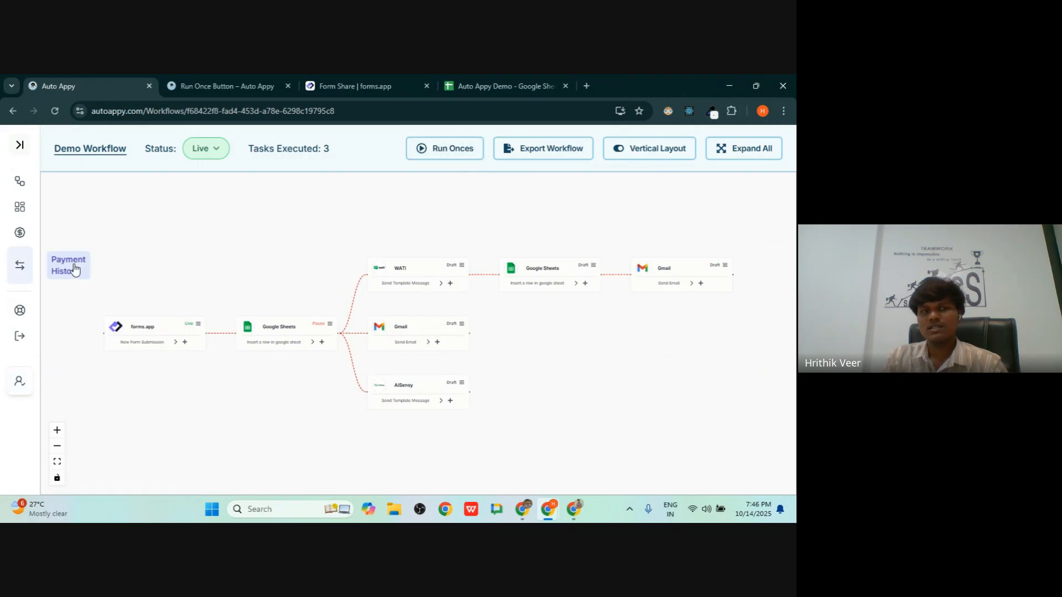
{"action": "scroll", "coordinate": [445, 318], "scroll_direction": "up", "scroll_amount": 3}
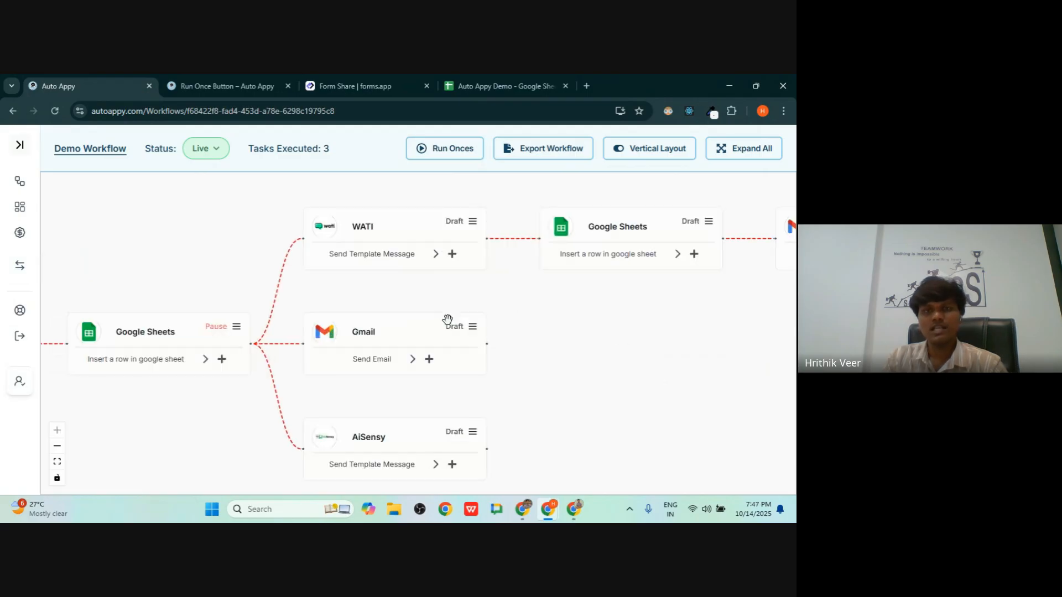
{"action": "left_click_drag", "start_coordinate": [425, 289], "coordinate": [576, 301]}
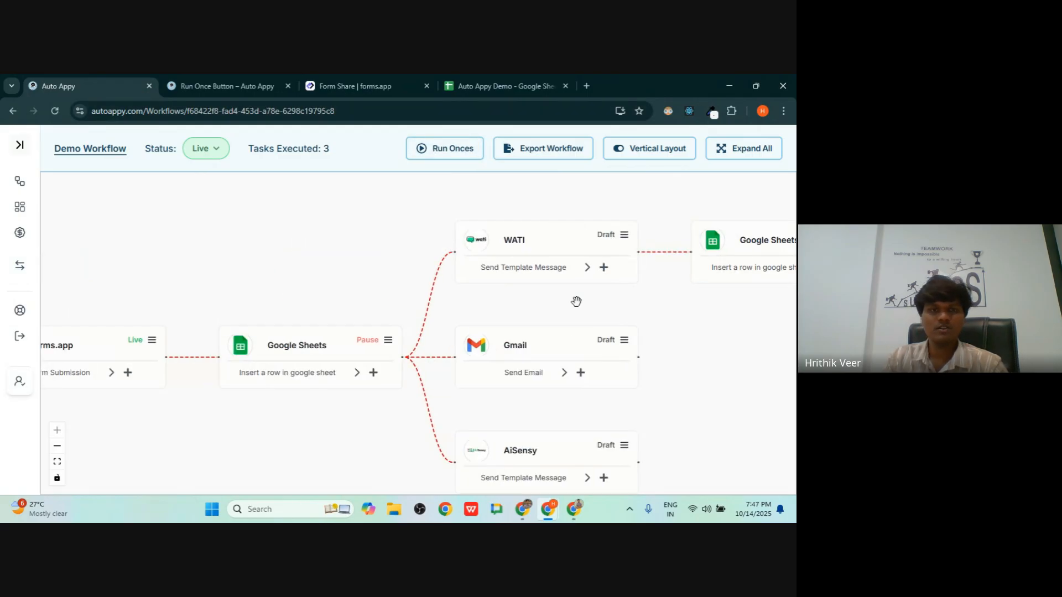
{"action": "left_click_drag", "start_coordinate": [185, 254], "coordinate": [270, 255]}
- Glance at the Run Once Button lesson, return to the canvas, and select the workflow path in the address bar
{"action": "left_click", "coordinate": [251, 81]}
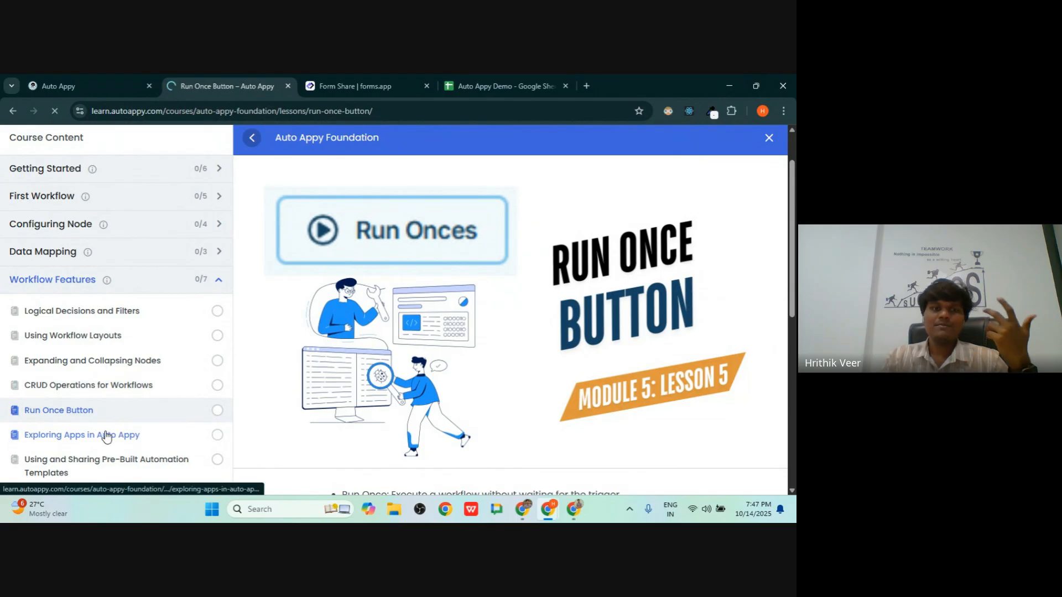
{"action": "scroll", "coordinate": [507, 382], "scroll_direction": "down", "scroll_amount": 10}
{"action": "scroll", "coordinate": [506, 382], "scroll_direction": "up", "scroll_amount": 15}
{"action": "left_click", "coordinate": [79, 87]}
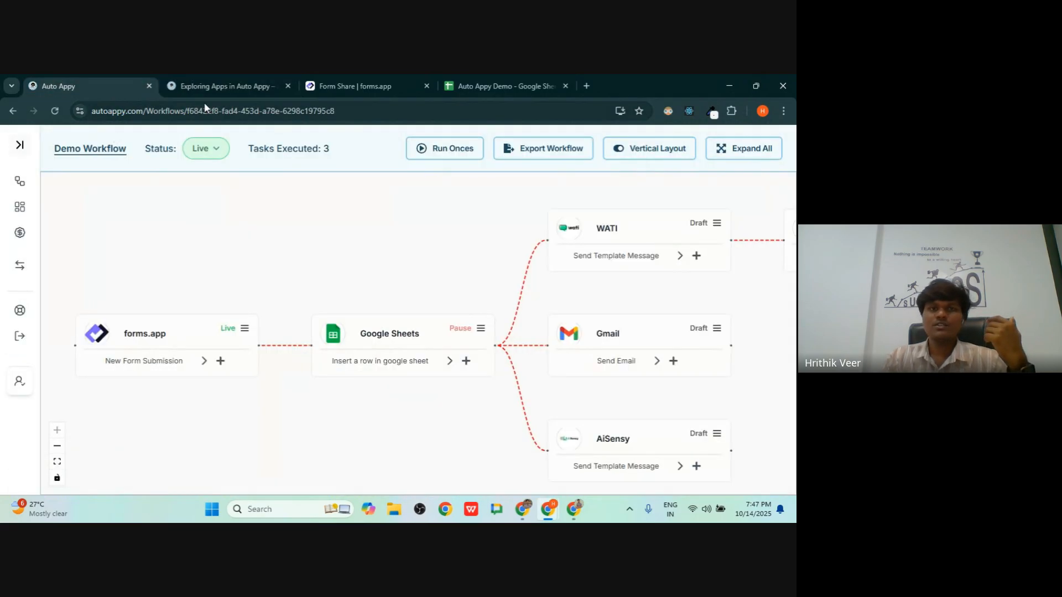
{"action": "left_click", "coordinate": [107, 111]}
{"action": "left_click_drag", "start_coordinate": [169, 112], "coordinate": [468, 112]}
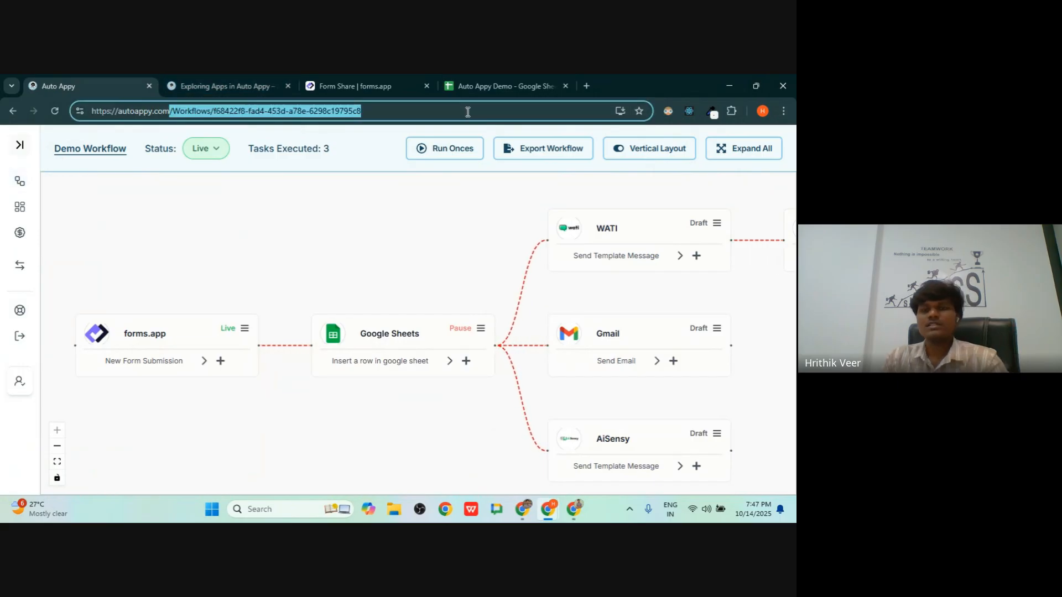
- Trim the address to the Auto Appy homepage and open the Apps catalogue
{"action": "key", "text": "BackSpace"}
{"action": "key", "text": "Return"}
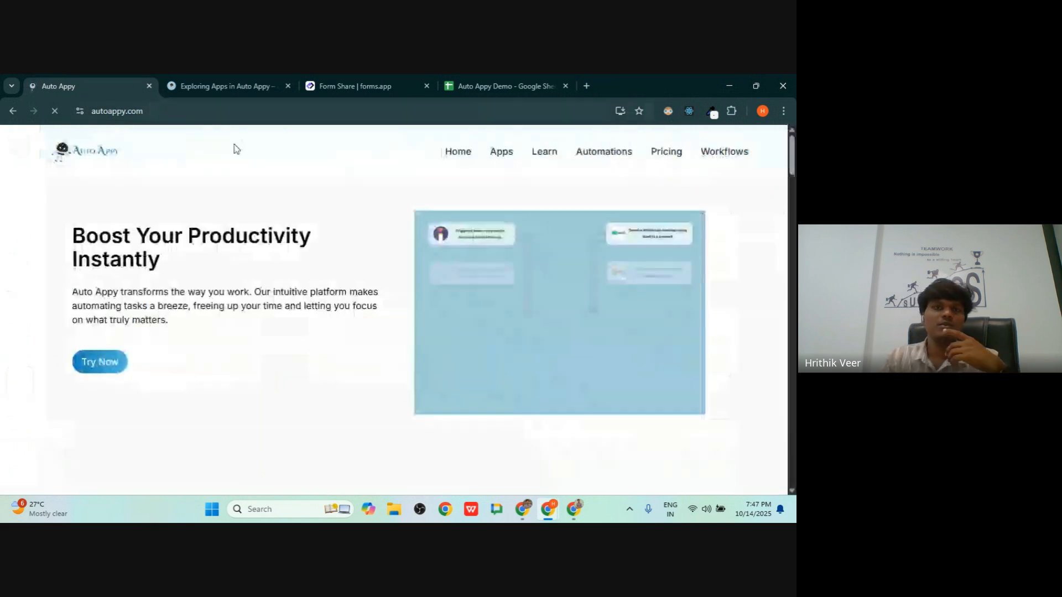
{"action": "left_click", "coordinate": [508, 155]}
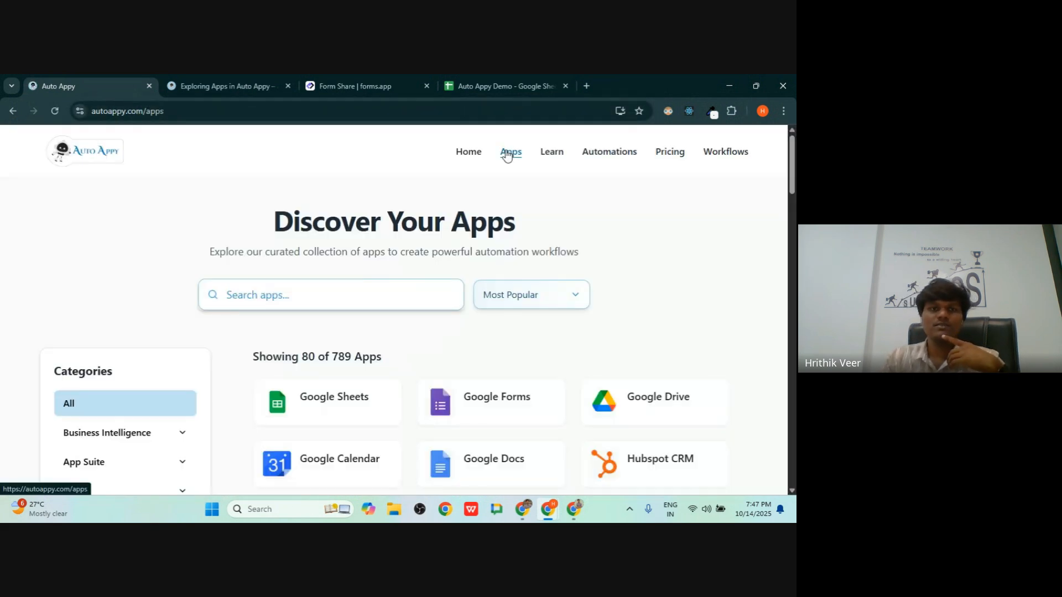
{"action": "scroll", "coordinate": [339, 291], "scroll_direction": "down", "scroll_amount": 3}
{"action": "scroll", "coordinate": [339, 290], "scroll_direction": "down", "scroll_amount": 2}
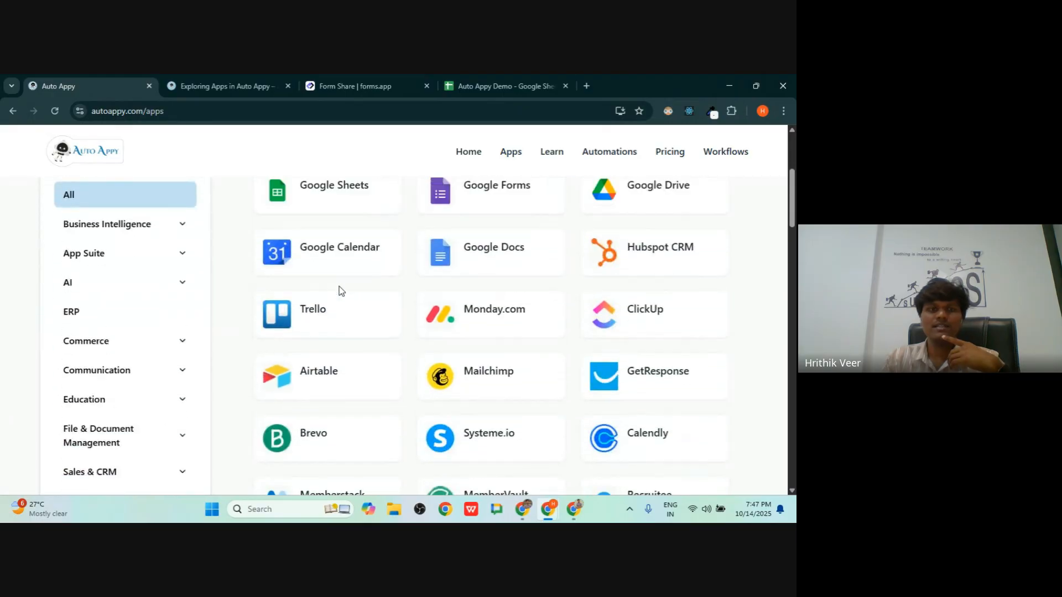
{"action": "scroll", "coordinate": [335, 292], "scroll_direction": "up", "scroll_amount": 3}
{"action": "scroll", "coordinate": [96, 346], "scroll_direction": "down", "scroll_amount": 2}
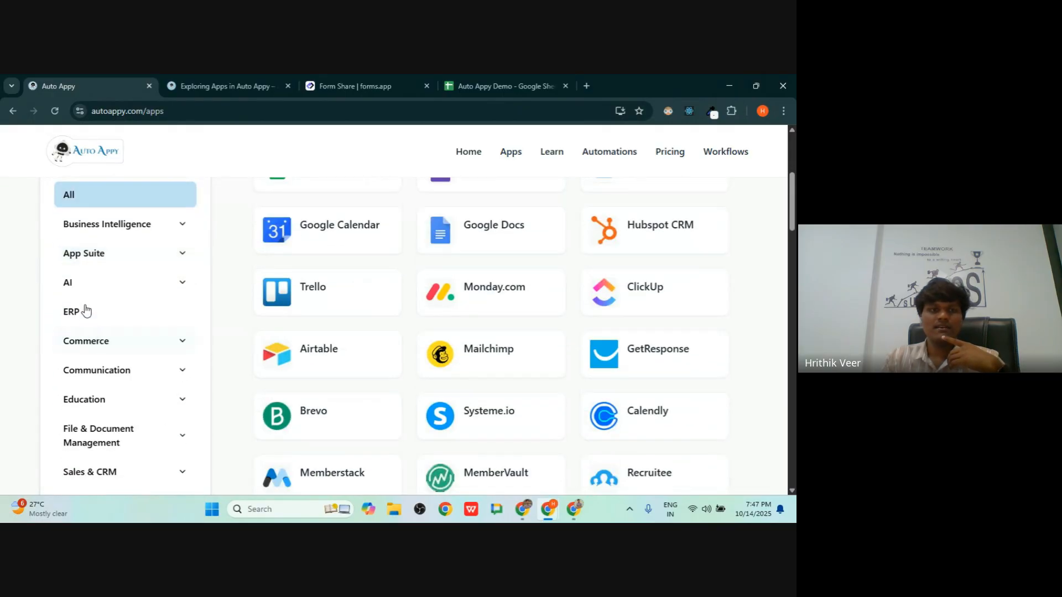
- Filter the apps by Commerce, then Accounting and E-Commerce
{"action": "left_click", "coordinate": [97, 342]}
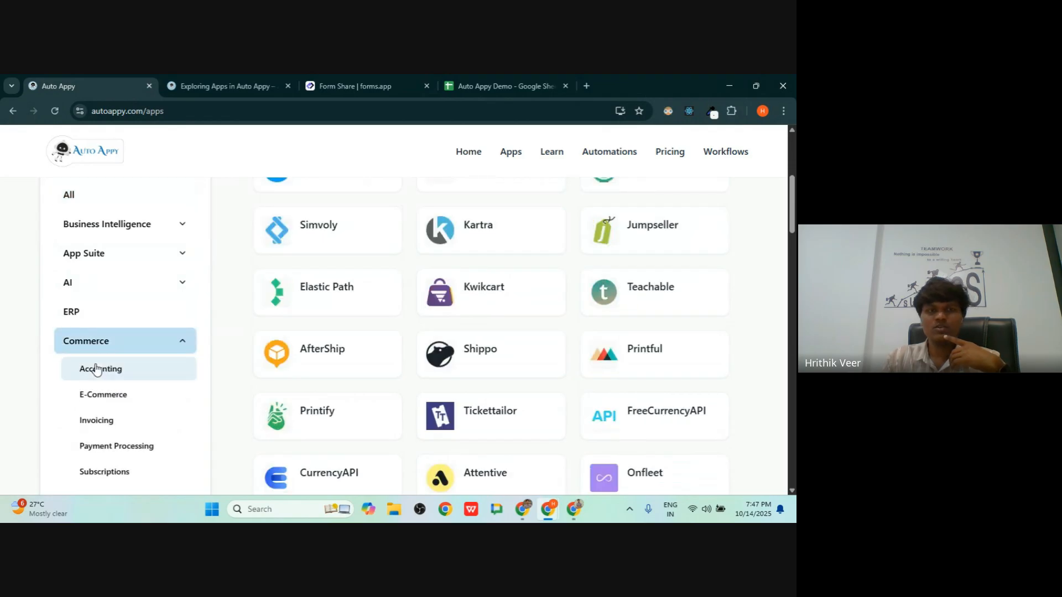
{"action": "left_click", "coordinate": [99, 369]}
{"action": "left_click", "coordinate": [104, 372]}
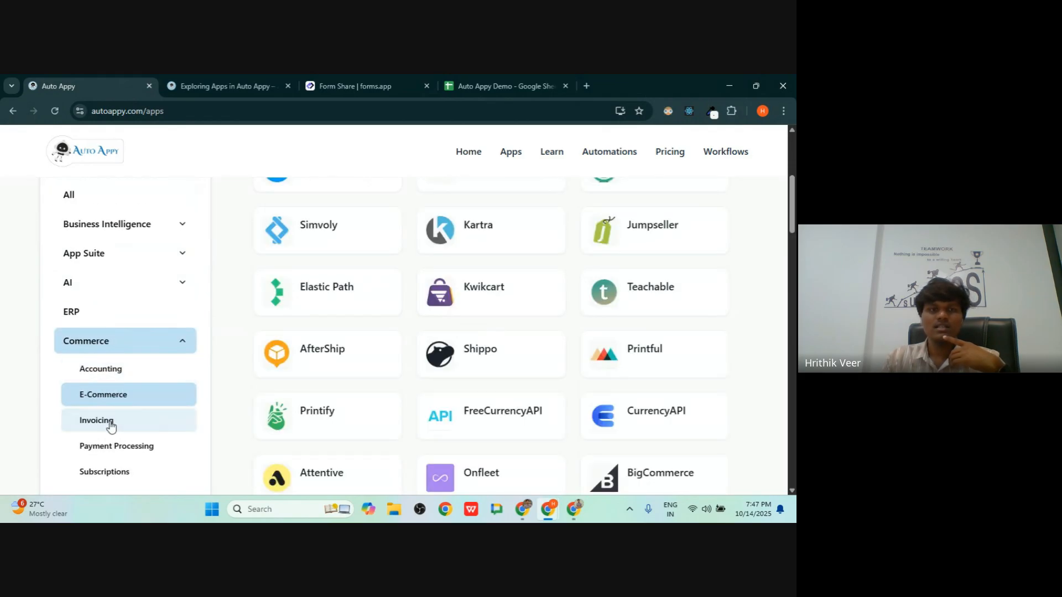
{"action": "scroll", "coordinate": [387, 327], "scroll_direction": "down", "scroll_amount": 5}
{"action": "scroll", "coordinate": [72, 382], "scroll_direction": "down", "scroll_amount": 8}
- Expand the Education category and filter the apps to Online Courses
{"action": "left_click", "coordinate": [107, 380]}
{"action": "scroll", "coordinate": [83, 256], "scroll_direction": "up", "scroll_amount": 10}
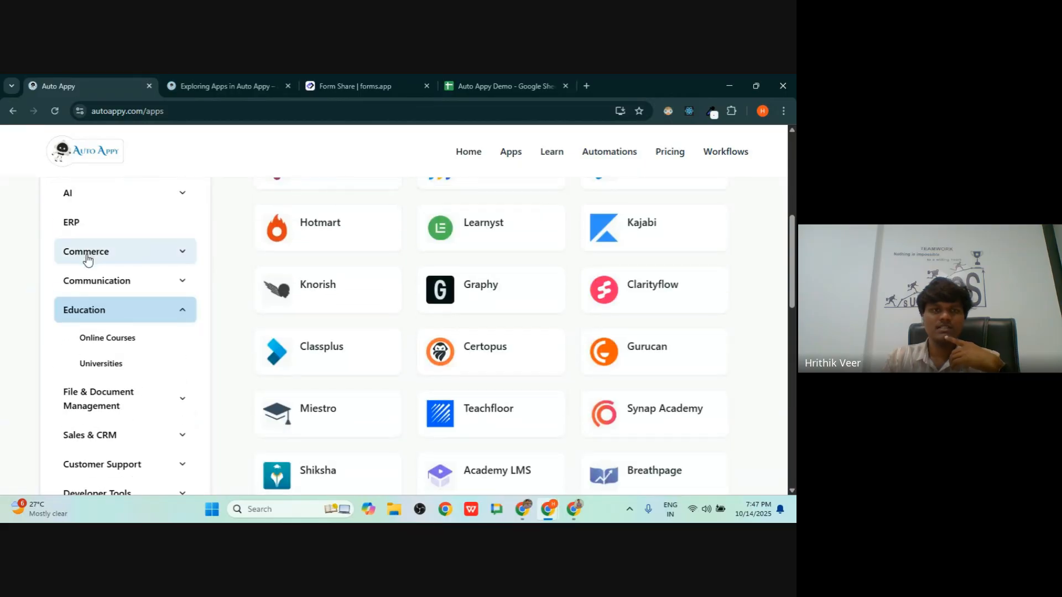
{"action": "left_click", "coordinate": [126, 341]}
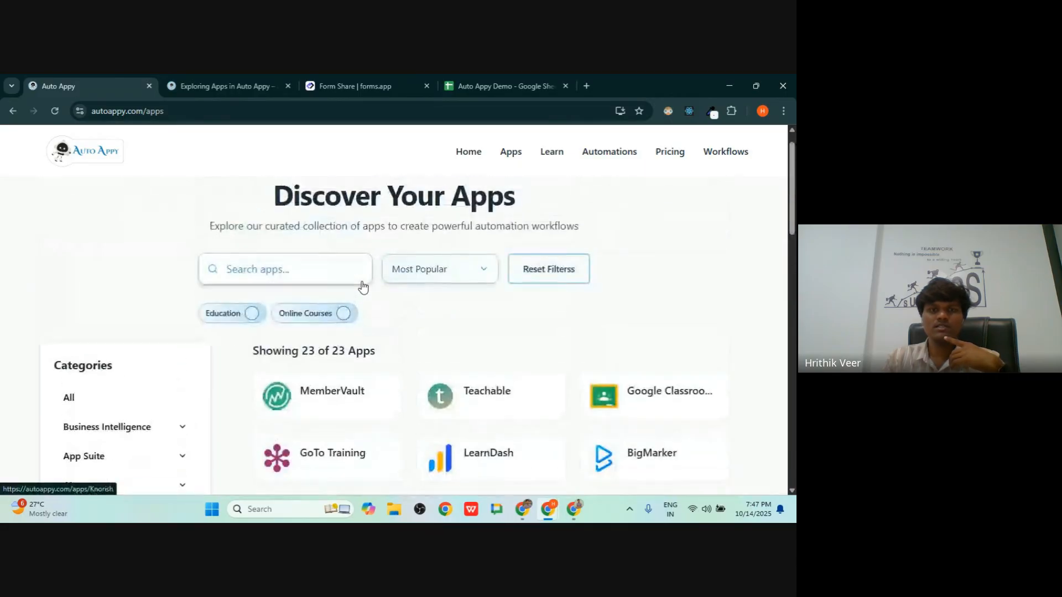
{"action": "scroll", "coordinate": [362, 282], "scroll_direction": "down", "scroll_amount": 4}
{"action": "scroll", "coordinate": [71, 365], "scroll_direction": "down", "scroll_amount": 4}
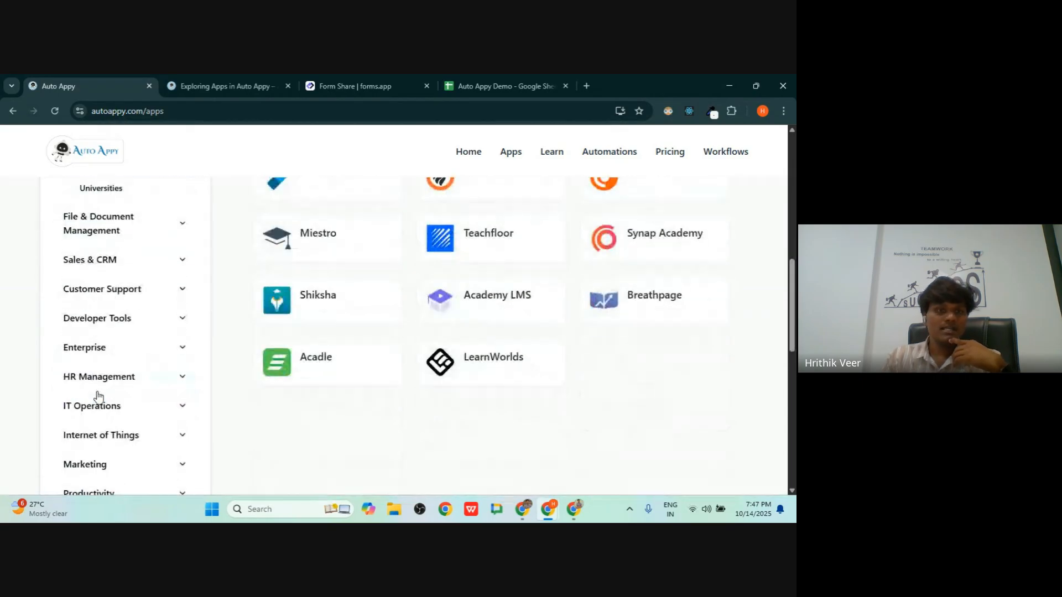
- Filter the apps to HR Management, then remove the HR Management chip to clear filters
{"action": "left_click", "coordinate": [98, 377]}
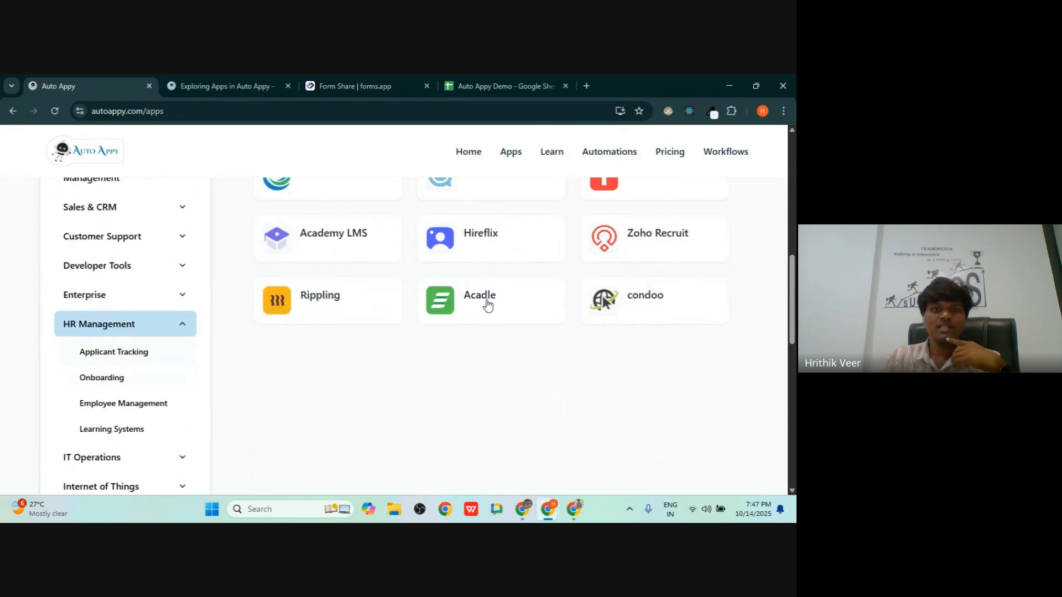
{"action": "scroll", "coordinate": [504, 303], "scroll_direction": "up", "scroll_amount": 6}
{"action": "scroll", "coordinate": [504, 303], "scroll_direction": "up", "scroll_amount": 3}
{"action": "scroll", "coordinate": [503, 303], "scroll_direction": "down", "scroll_amount": 10}
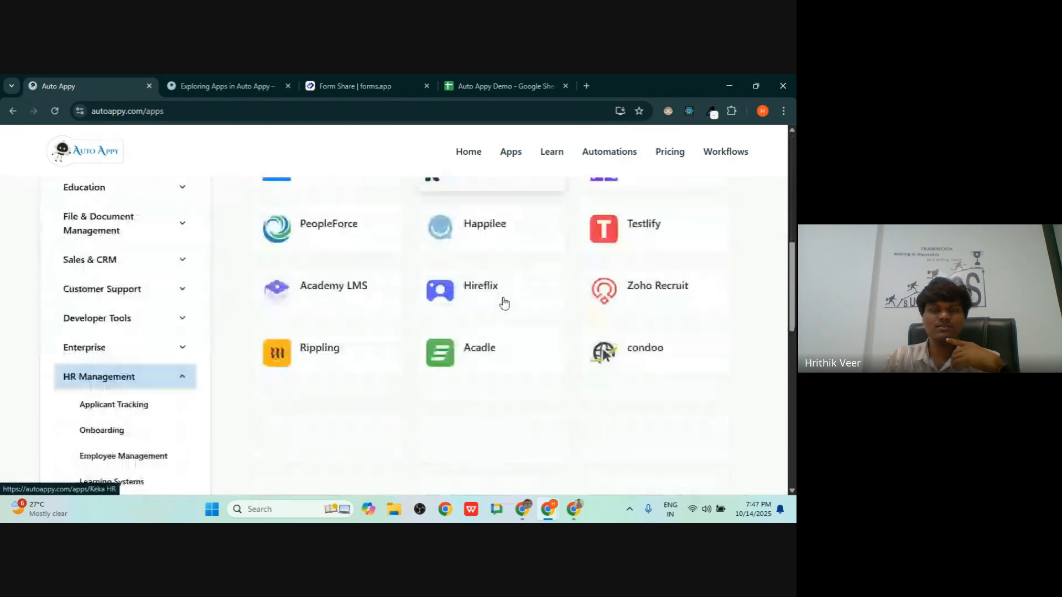
{"action": "scroll", "coordinate": [77, 331], "scroll_direction": "up", "scroll_amount": 10}
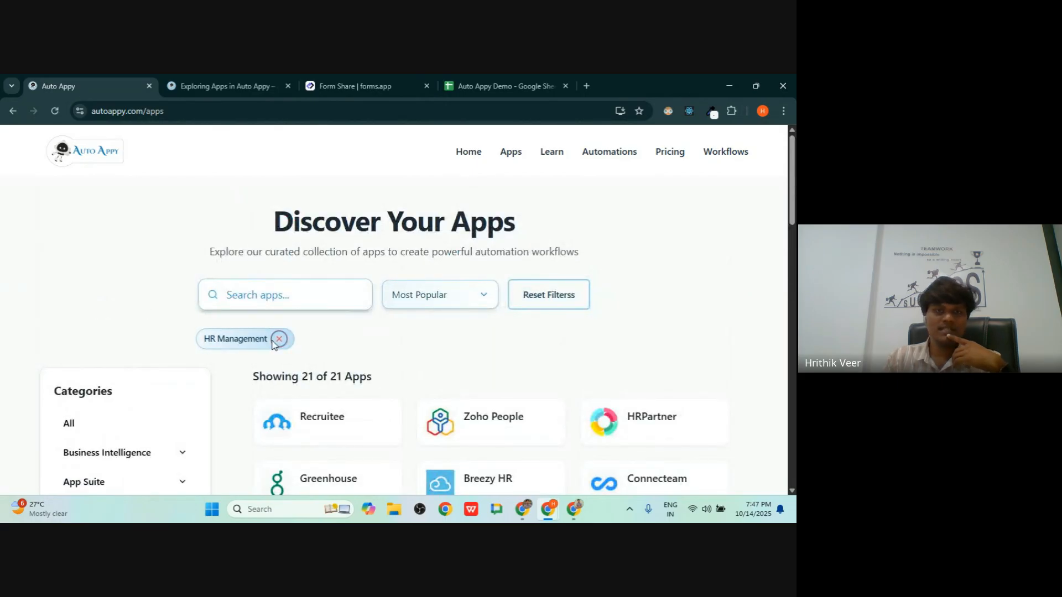
{"action": "left_click", "coordinate": [279, 339]}
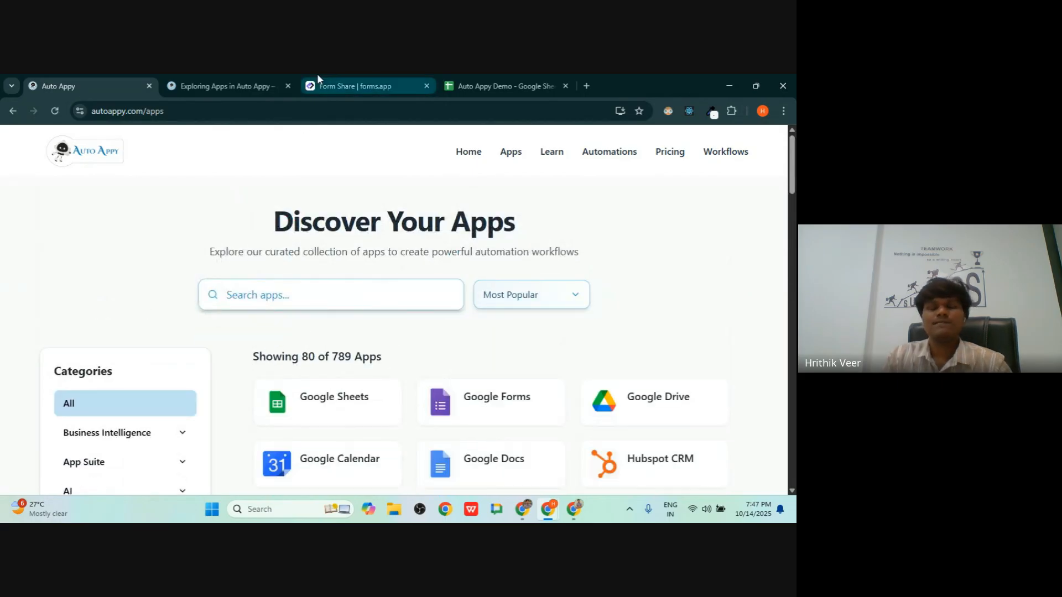
- Cycle through the open windows and tabs, ending on the Exploring Apps in Auto Appy lesson
{"action": "left_click", "coordinate": [227, 83]}
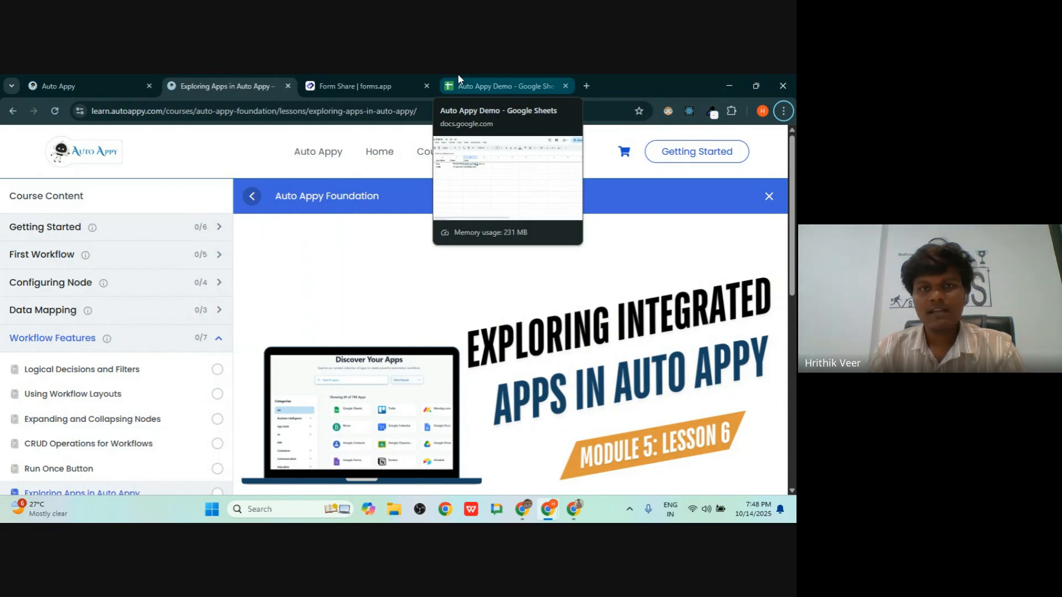
{"action": "key", "text": "alt+Tab"}
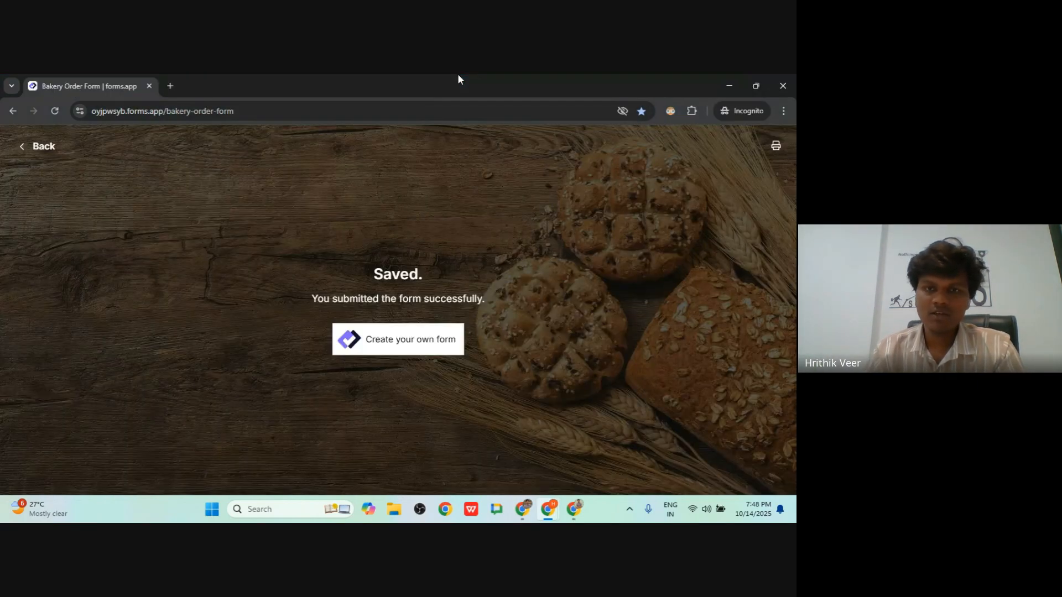
{"action": "key", "text": "alt+Tab"}
{"action": "key", "text": "alt+Tab"}
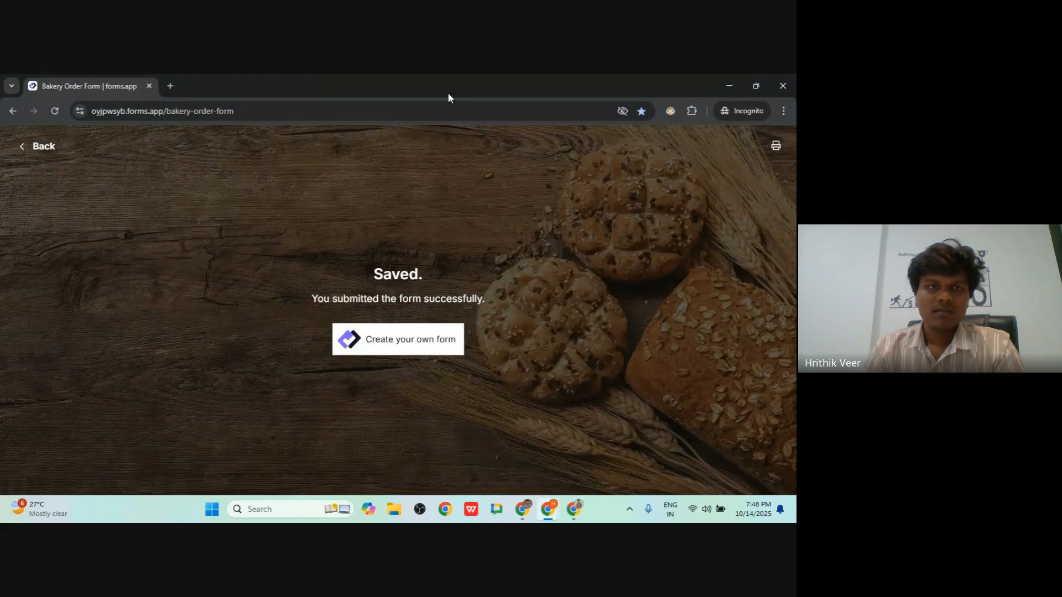
{"action": "key", "text": "alt+Tab"}
{"action": "left_click", "coordinate": [102, 83]}
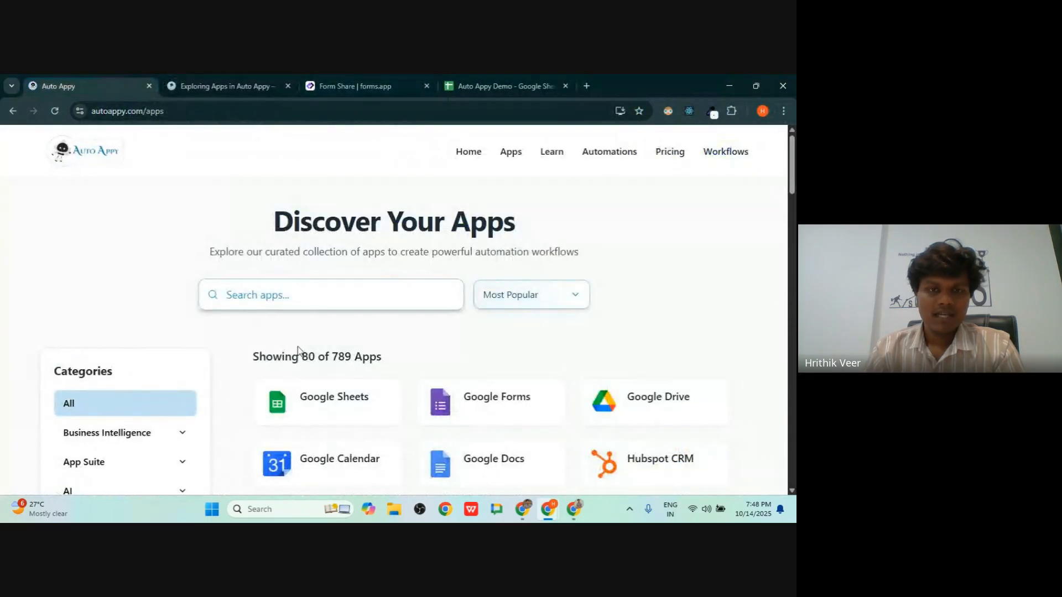
{"action": "left_click", "coordinate": [242, 83]}
- Open the Using and Sharing Pre-Built Automation Templates lesson, then return to the Auto Appy apps catalogue
{"action": "scroll", "coordinate": [152, 340], "scroll_direction": "down", "scroll_amount": 3}
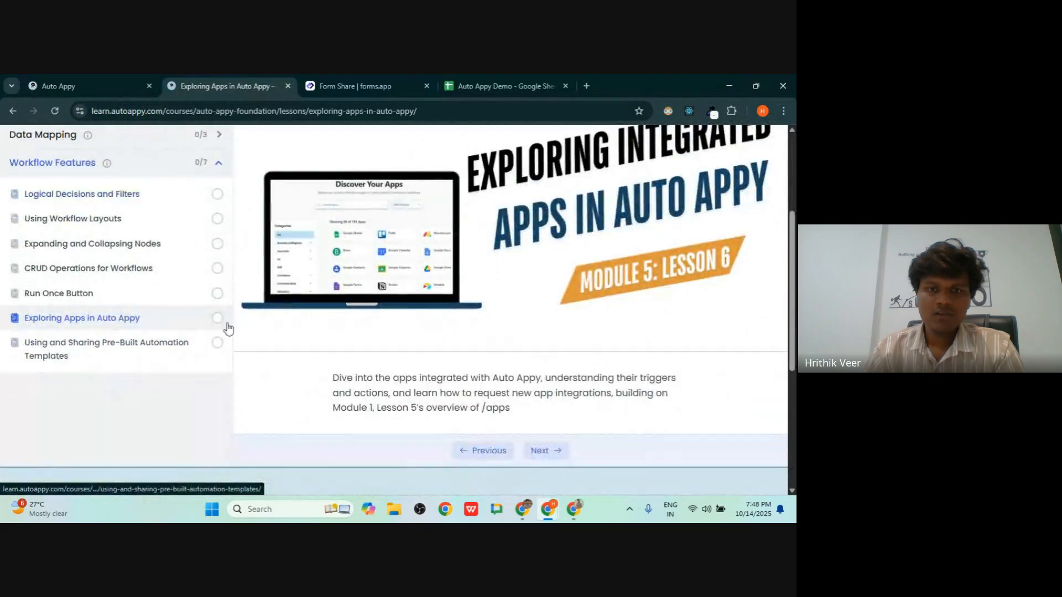
{"action": "scroll", "coordinate": [152, 340], "scroll_direction": "up", "scroll_amount": 2}
{"action": "scroll", "coordinate": [152, 341], "scroll_direction": "down", "scroll_amount": 2}
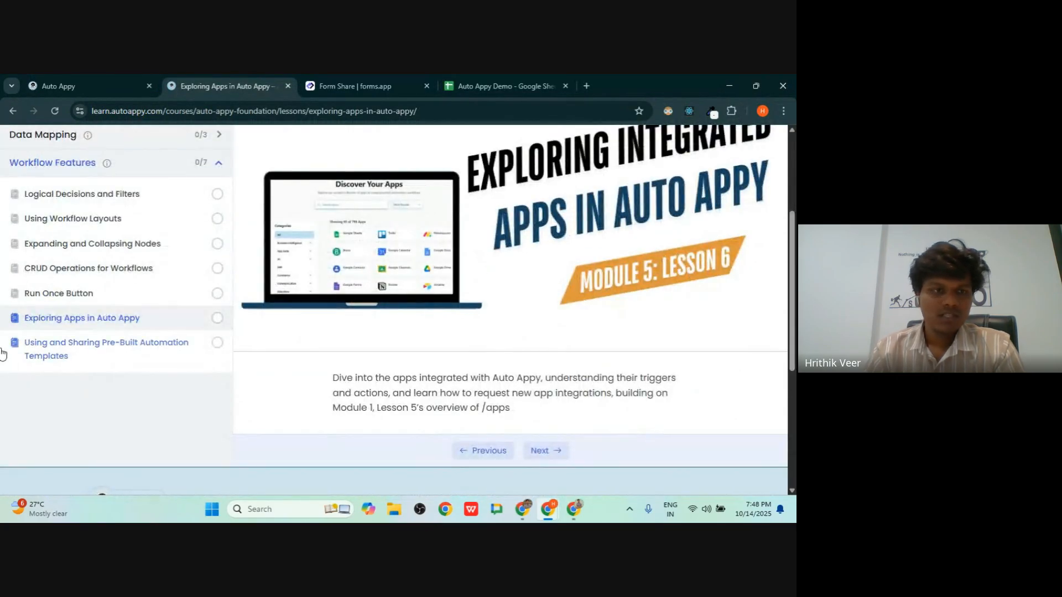
{"action": "left_click", "coordinate": [41, 348]}
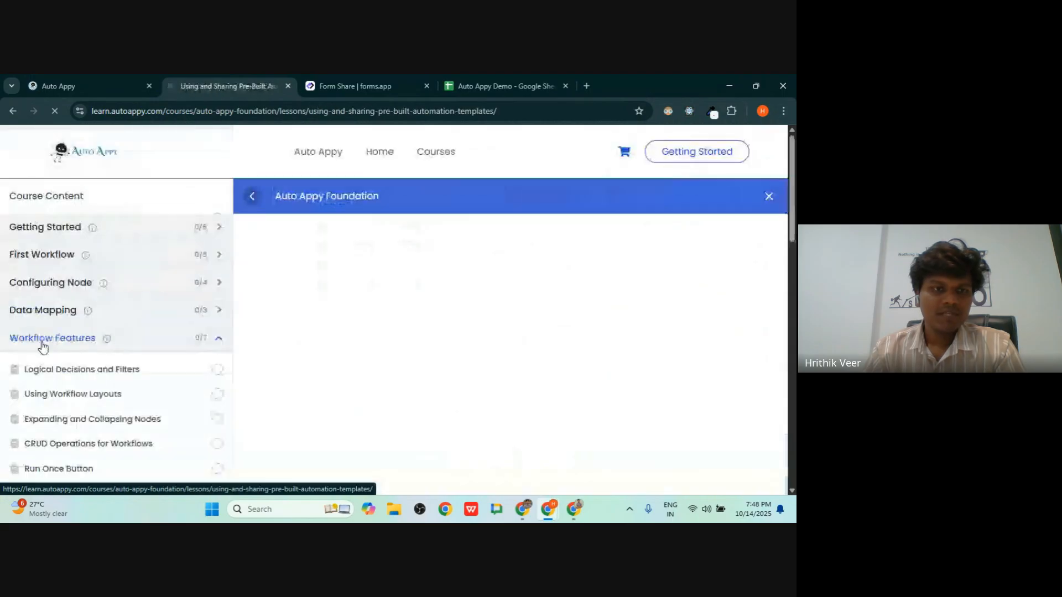
{"action": "scroll", "coordinate": [343, 414], "scroll_direction": "up", "scroll_amount": 10}
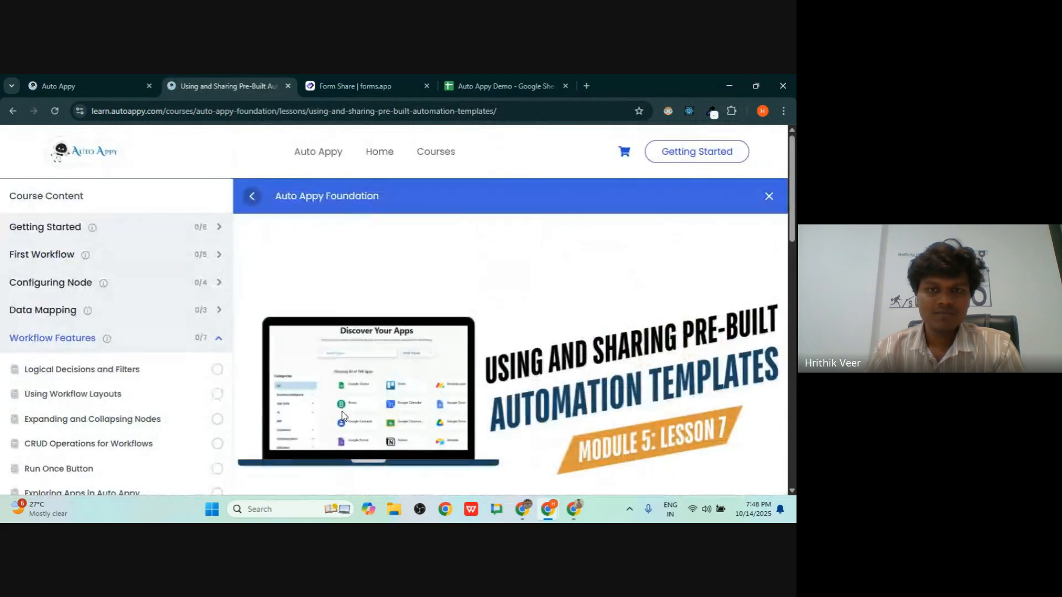
{"action": "scroll", "coordinate": [343, 398], "scroll_direction": "down", "scroll_amount": 15}
{"action": "left_click", "coordinate": [125, 79]}
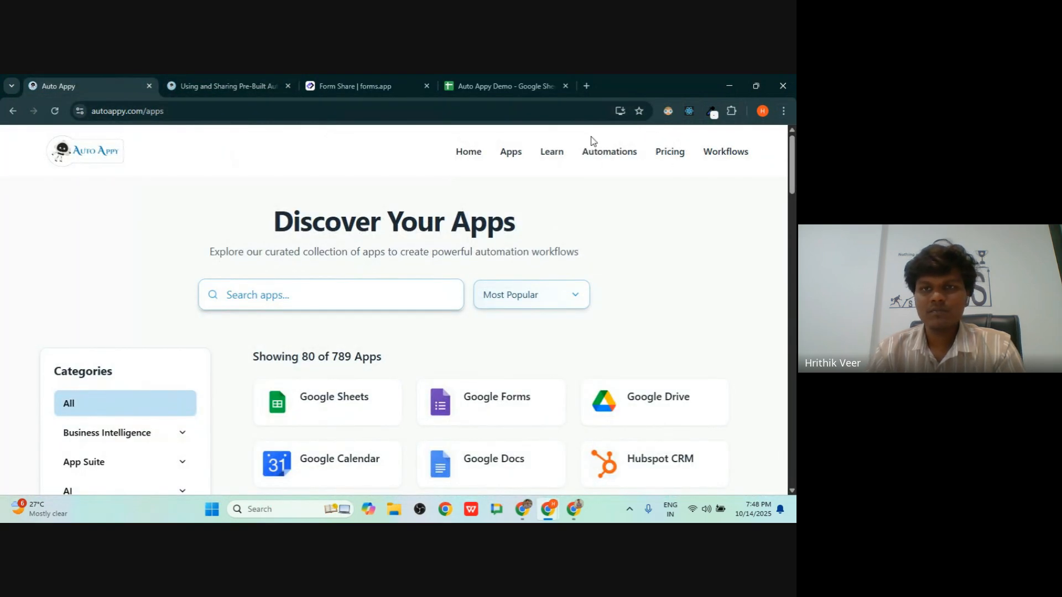
- Import the Capture Form Leads template as the Capture Form Leads_imported workflow, then go back to the templates
{"action": "left_click", "coordinate": [618, 162]}
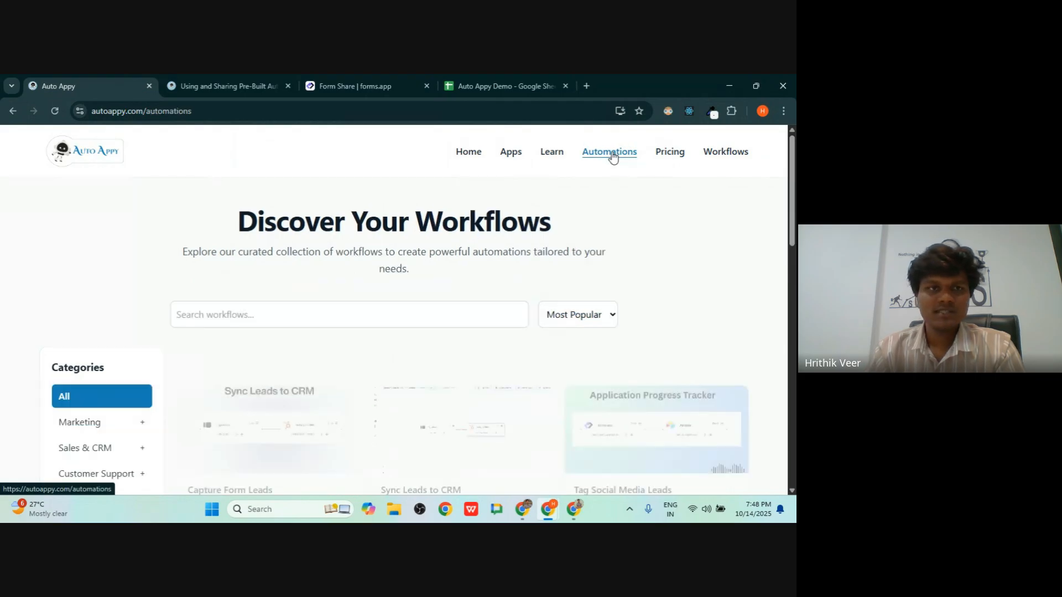
{"action": "scroll", "coordinate": [424, 317], "scroll_direction": "down", "scroll_amount": 3}
{"action": "scroll", "coordinate": [114, 267], "scroll_direction": "down", "scroll_amount": 2}
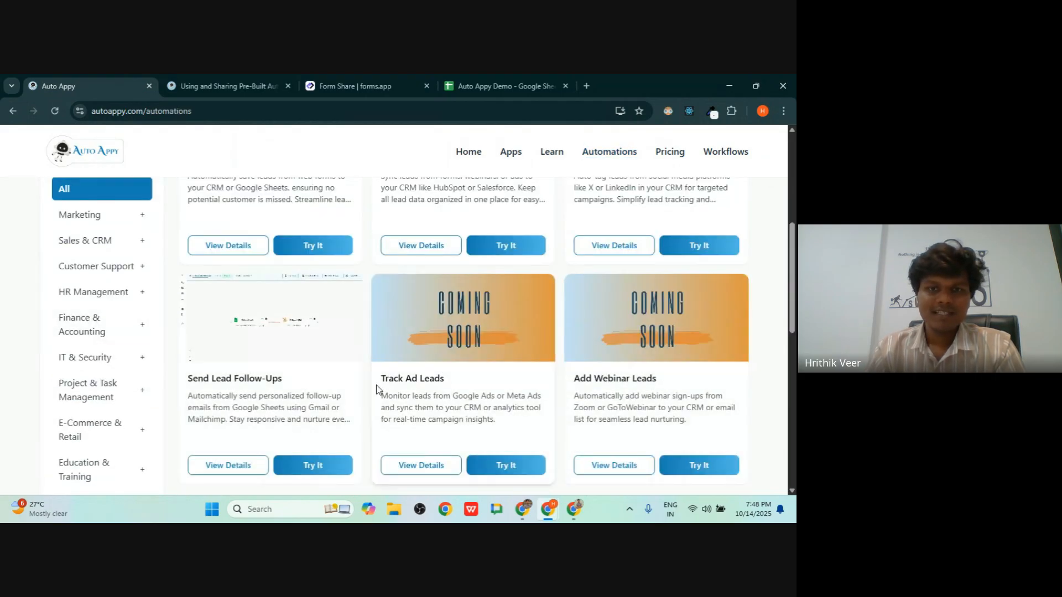
{"action": "scroll", "coordinate": [353, 407], "scroll_direction": "up", "scroll_amount": 5}
{"action": "scroll", "coordinate": [353, 408], "scroll_direction": "down", "scroll_amount": 1}
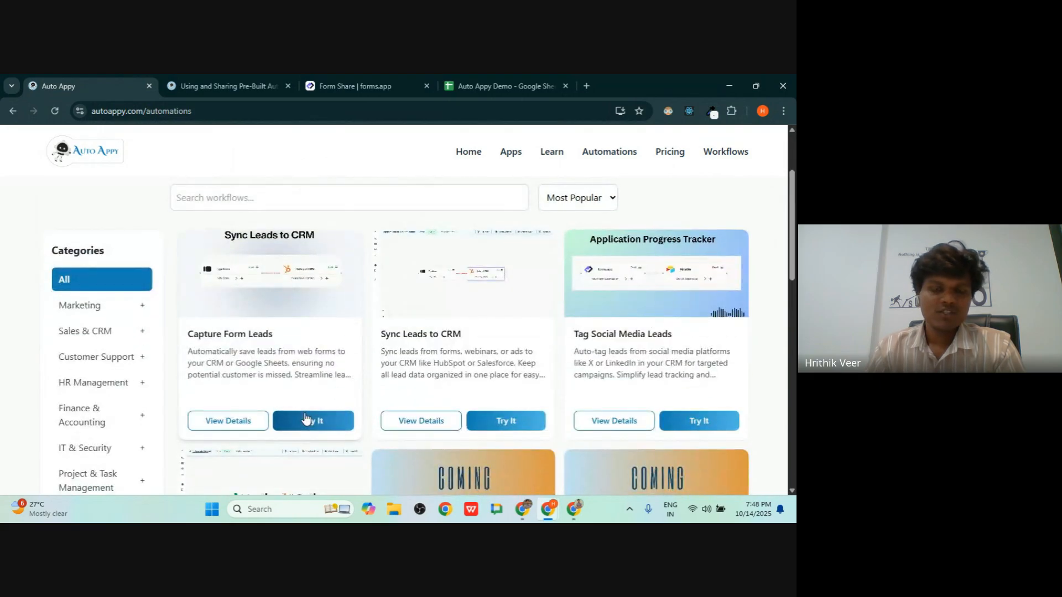
{"action": "left_click", "coordinate": [306, 421]}
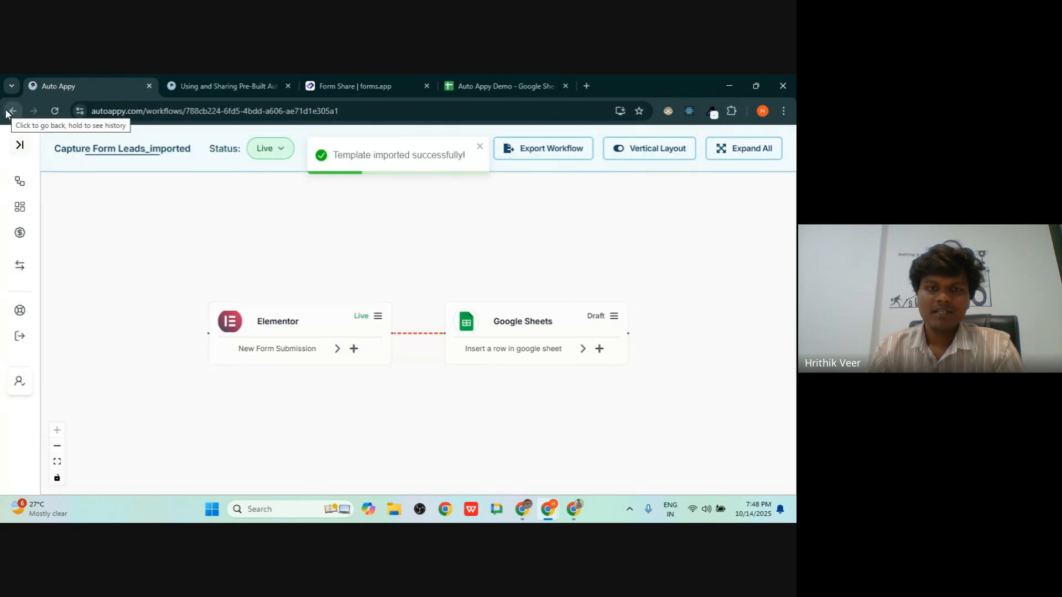
{"action": "left_click", "coordinate": [14, 112]}
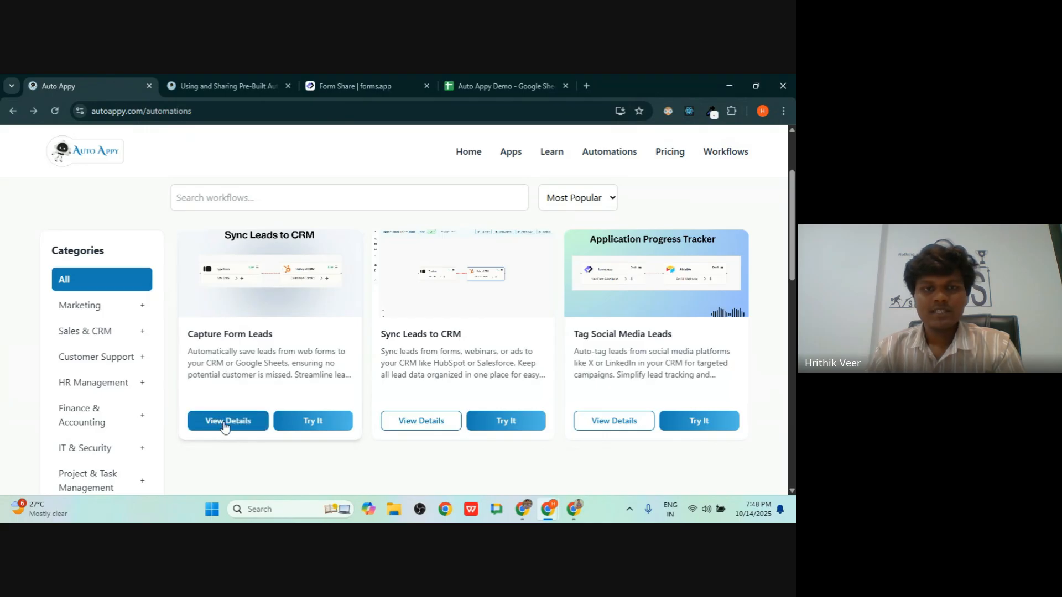
{"action": "left_click", "coordinate": [224, 422]}
{"action": "scroll", "coordinate": [319, 260], "scroll_direction": "down", "scroll_amount": 5}
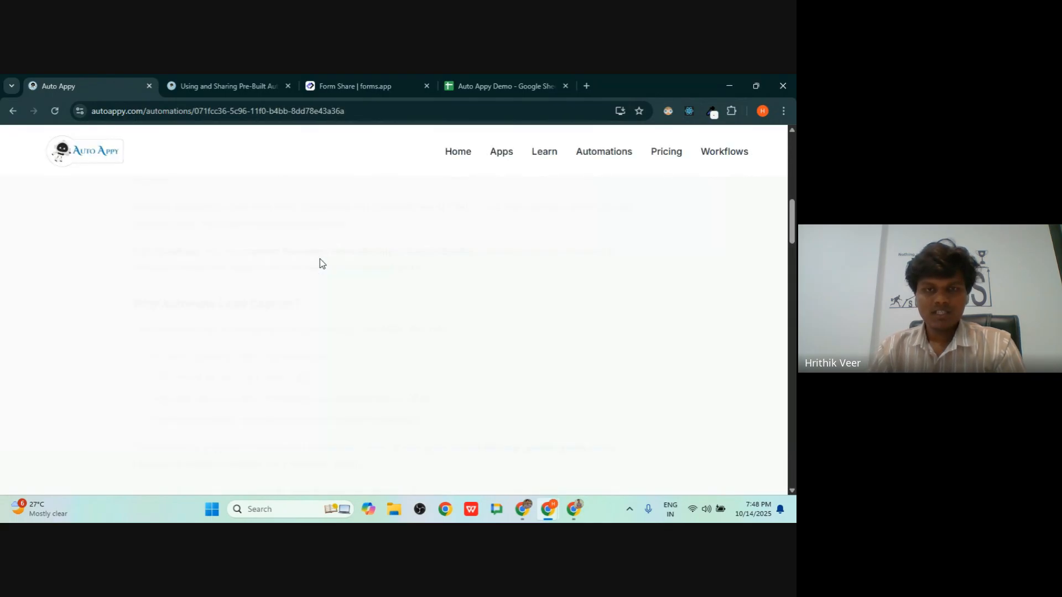
{"action": "scroll", "coordinate": [320, 263], "scroll_direction": "down", "scroll_amount": 2}
{"action": "scroll", "coordinate": [320, 260], "scroll_direction": "up", "scroll_amount": 10}
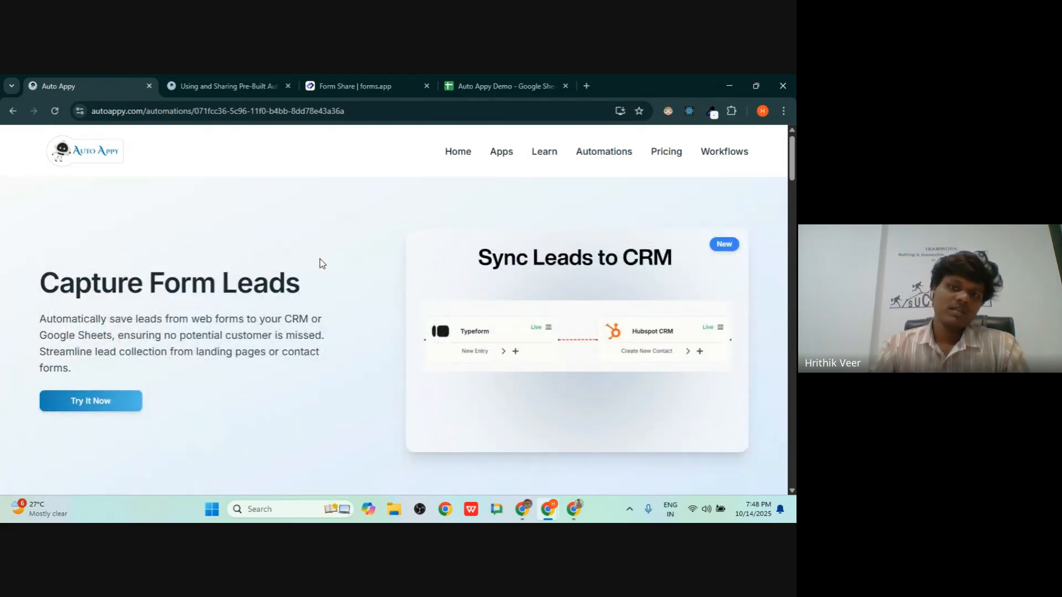
{"action": "scroll", "coordinate": [320, 264], "scroll_direction": "down", "scroll_amount": 10}
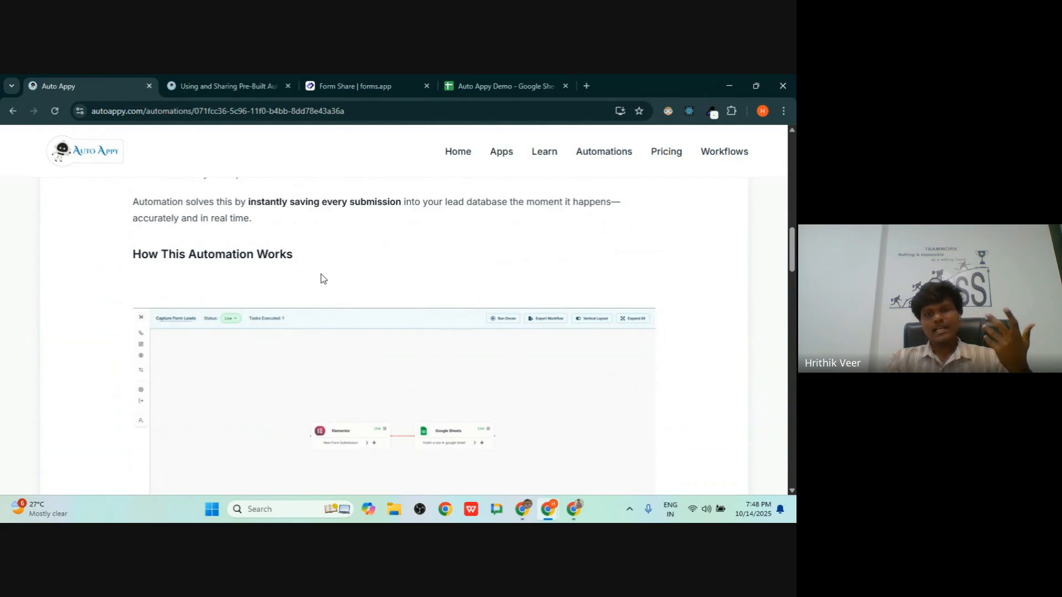
{"action": "left_click", "coordinate": [11, 113]}
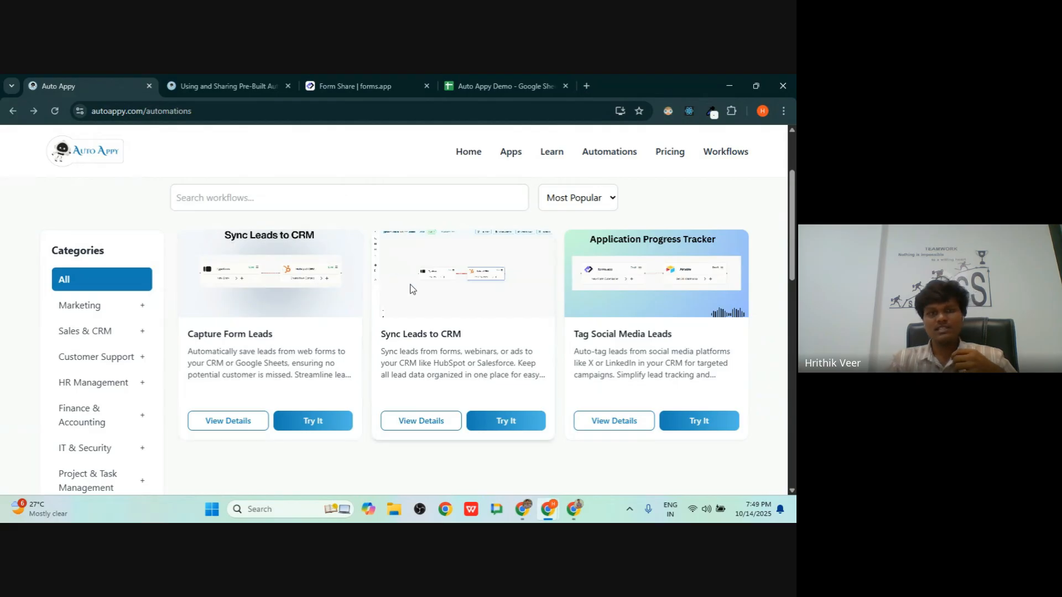
- Scroll down the automations gallery and load the first extra batch of templates
{"action": "scroll", "coordinate": [407, 285], "scroll_direction": "up", "scroll_amount": 2}
{"action": "scroll", "coordinate": [340, 289], "scroll_direction": "down", "scroll_amount": 5}
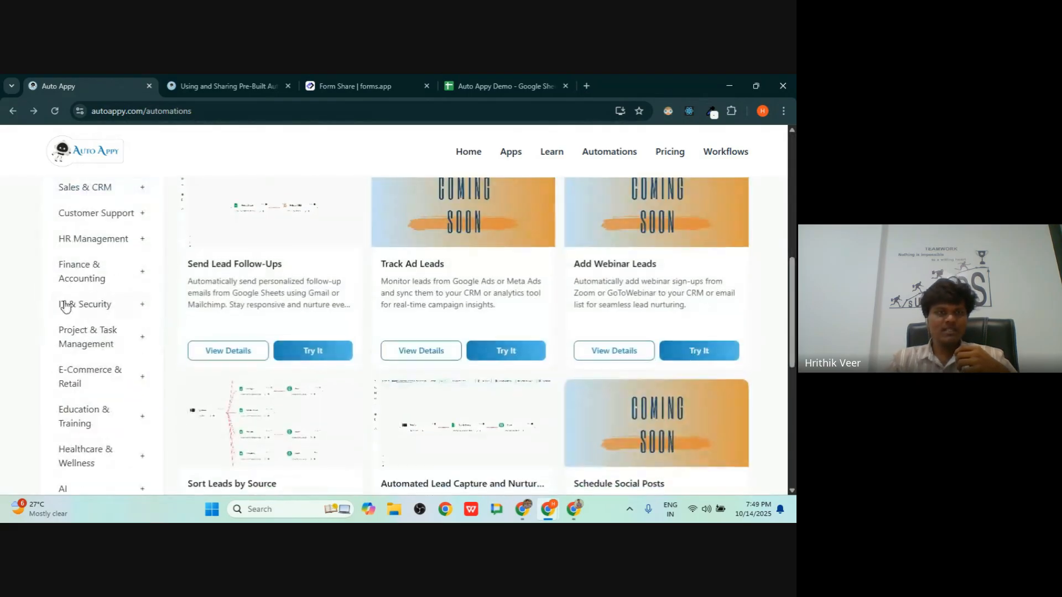
{"action": "scroll", "coordinate": [173, 270], "scroll_direction": "up", "scroll_amount": 5}
{"action": "left_click_drag", "start_coordinate": [51, 367], "coordinate": [118, 365]}
{"action": "scroll", "coordinate": [119, 365], "scroll_direction": "down", "scroll_amount": 4}
{"action": "scroll", "coordinate": [313, 316], "scroll_direction": "up", "scroll_amount": 4}
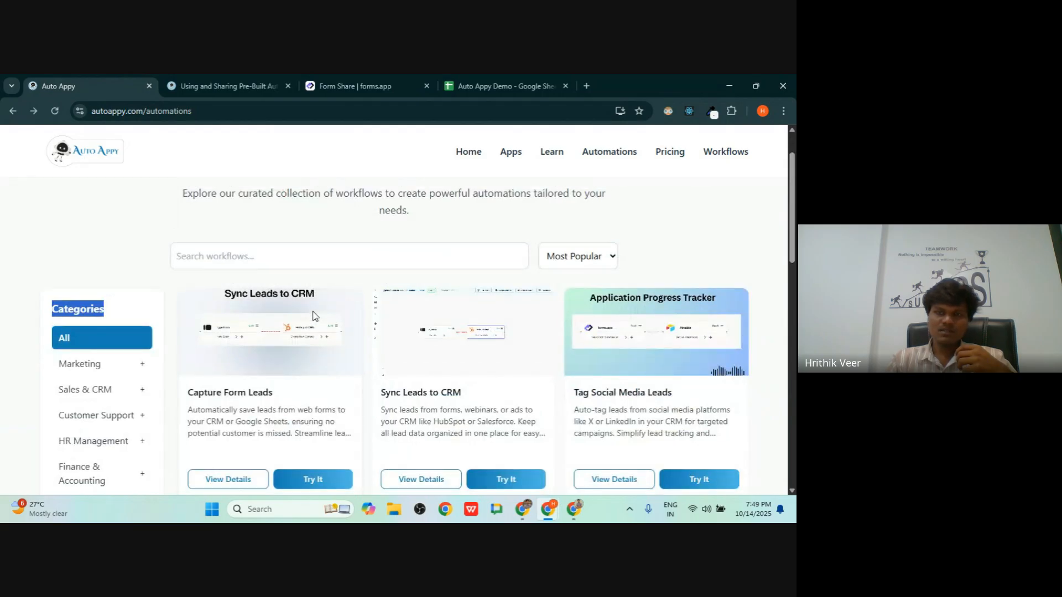
{"action": "scroll", "coordinate": [313, 316], "scroll_direction": "down", "scroll_amount": 1}
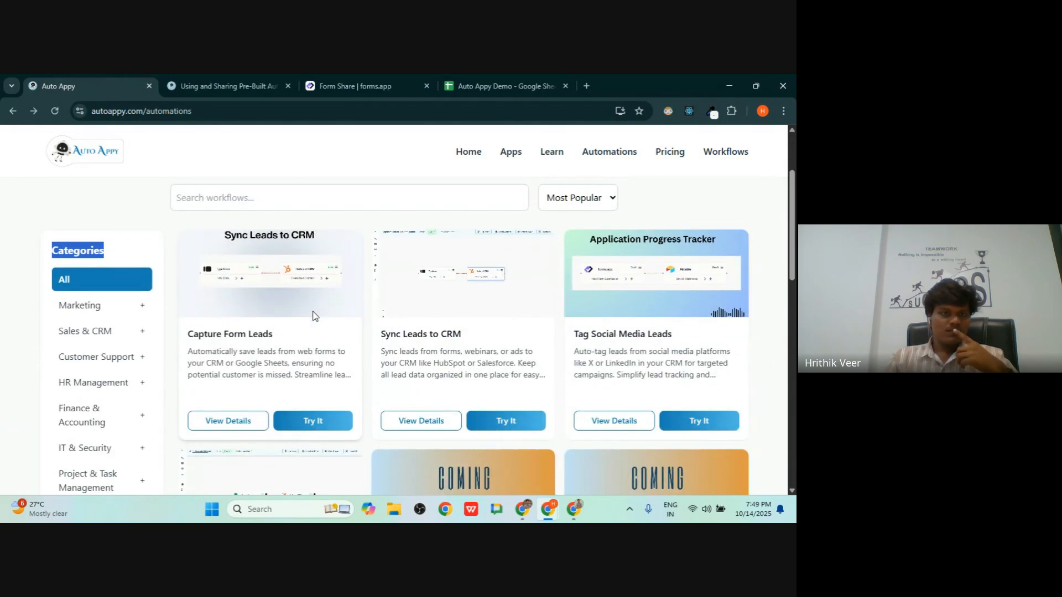
{"action": "scroll", "coordinate": [313, 316], "scroll_direction": "down", "scroll_amount": 2}
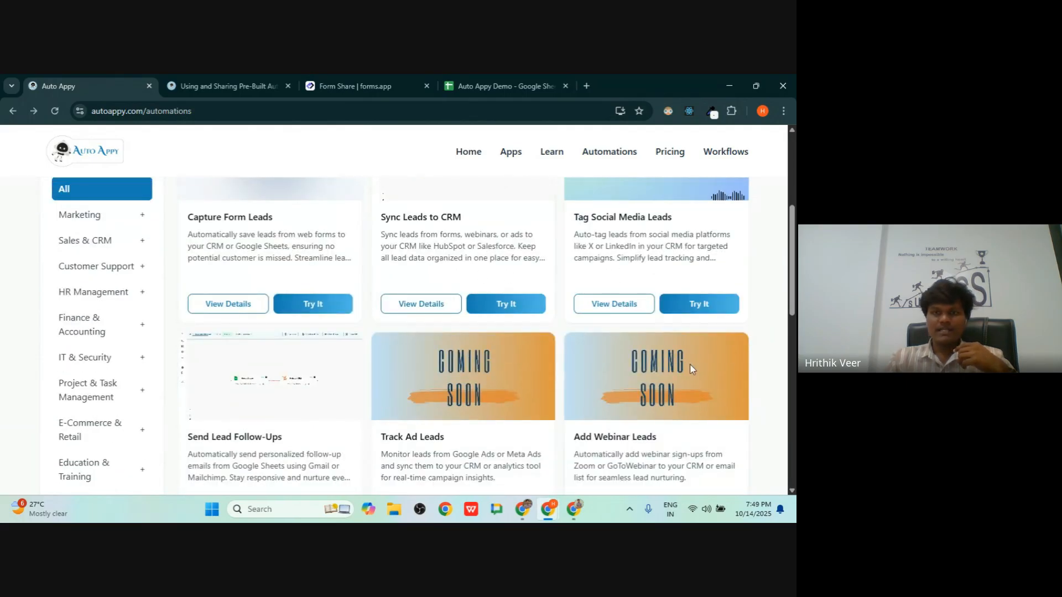
{"action": "scroll", "coordinate": [697, 356], "scroll_direction": "down", "scroll_amount": 8}
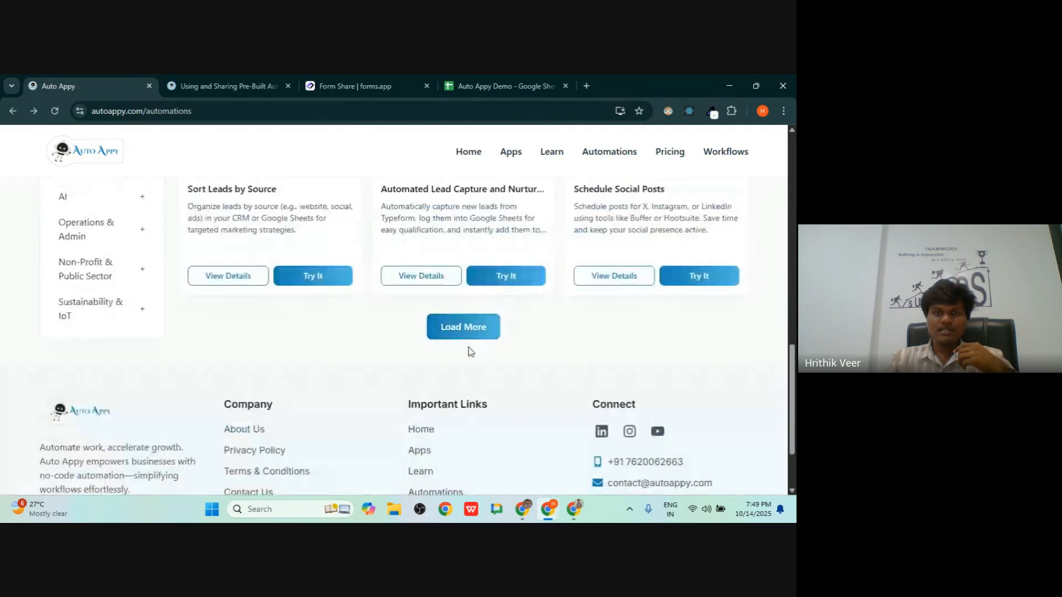
{"action": "left_click", "coordinate": [467, 330]}
- Load the remaining template batches, such as Personalize Ads and Schedule IG Stories, then scroll back up
{"action": "scroll", "coordinate": [467, 330], "scroll_direction": "down", "scroll_amount": 1}
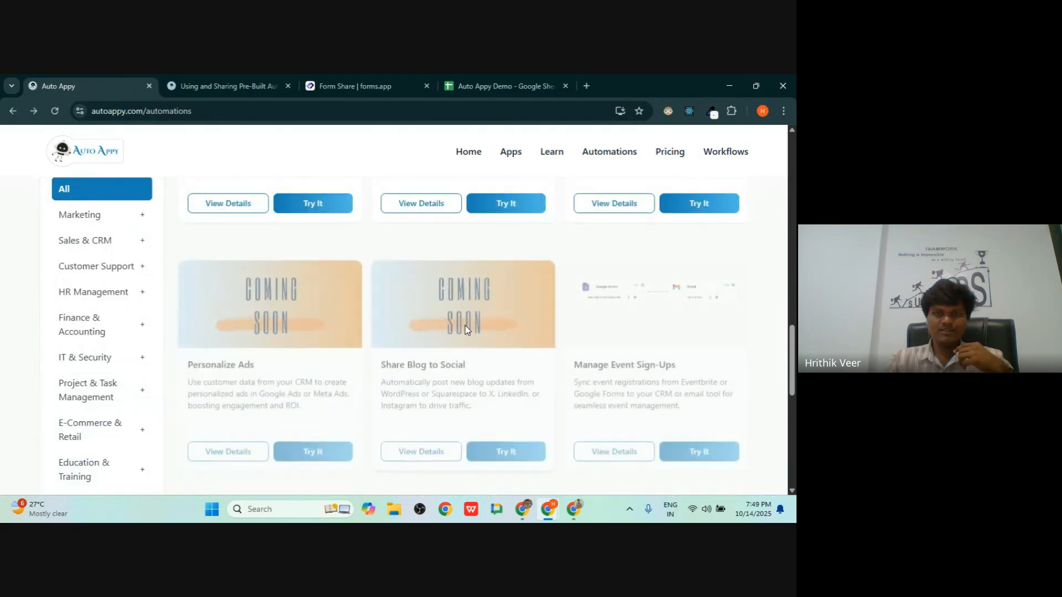
{"action": "scroll", "coordinate": [465, 330], "scroll_direction": "down", "scroll_amount": 6}
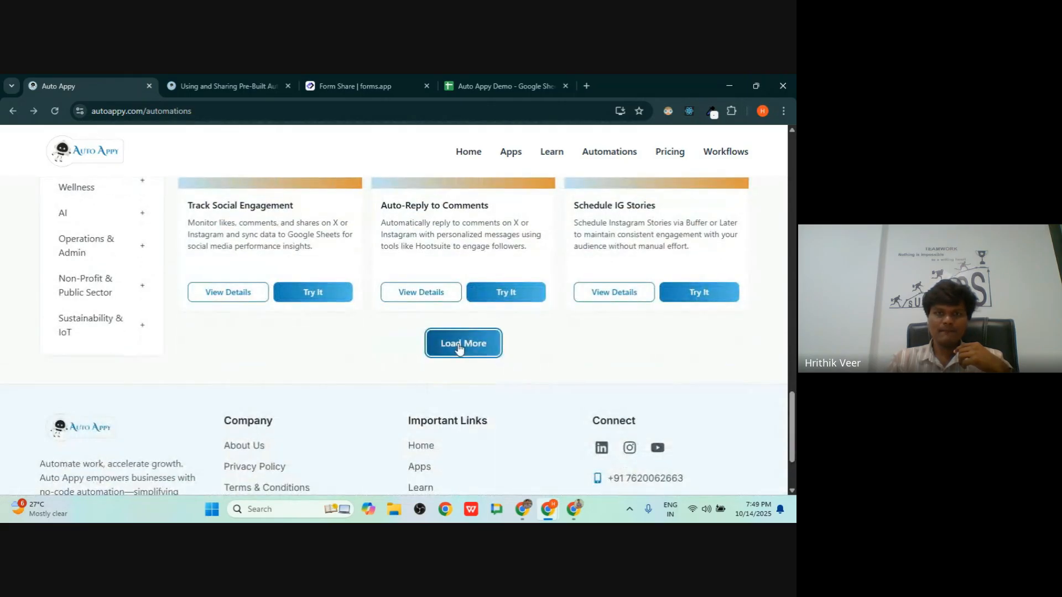
{"action": "left_click", "coordinate": [460, 349]}
{"action": "scroll", "coordinate": [349, 333], "scroll_direction": "down", "scroll_amount": 12}
{"action": "left_click", "coordinate": [479, 363]}
{"action": "scroll", "coordinate": [163, 239], "scroll_direction": "down", "scroll_amount": 5}
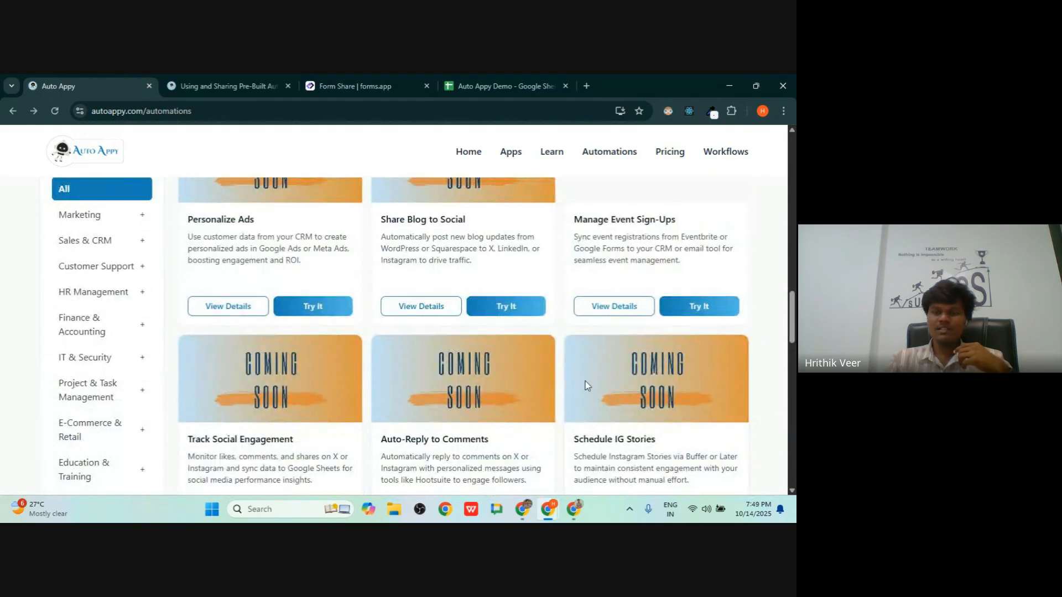
{"action": "scroll", "coordinate": [588, 386], "scroll_direction": "up", "scroll_amount": 10}
{"action": "scroll", "coordinate": [585, 386], "scroll_direction": "up", "scroll_amount": 10}
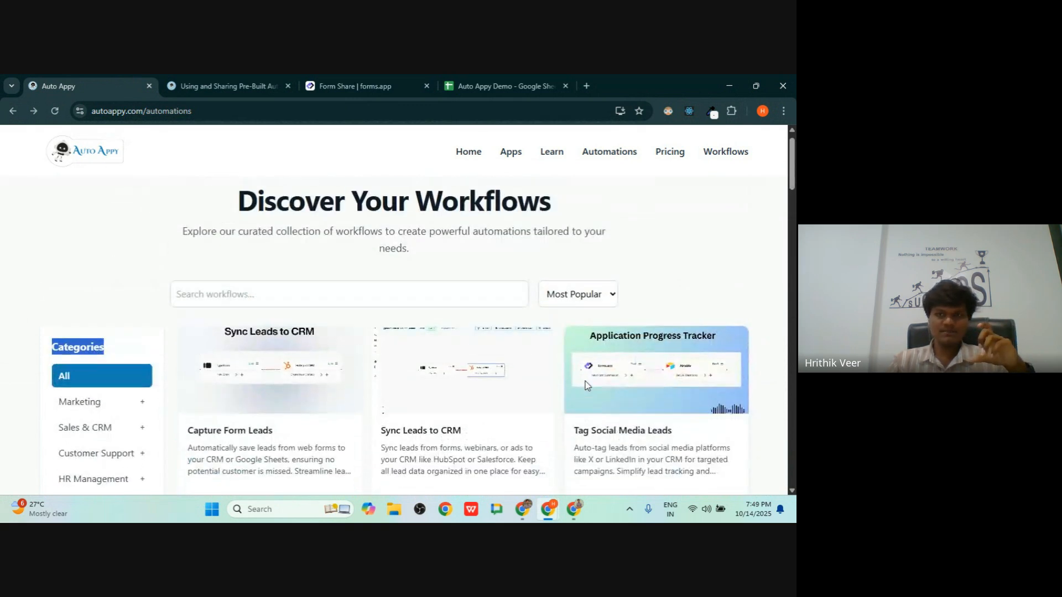
{"action": "scroll", "coordinate": [585, 386], "scroll_direction": "down", "scroll_amount": 3}
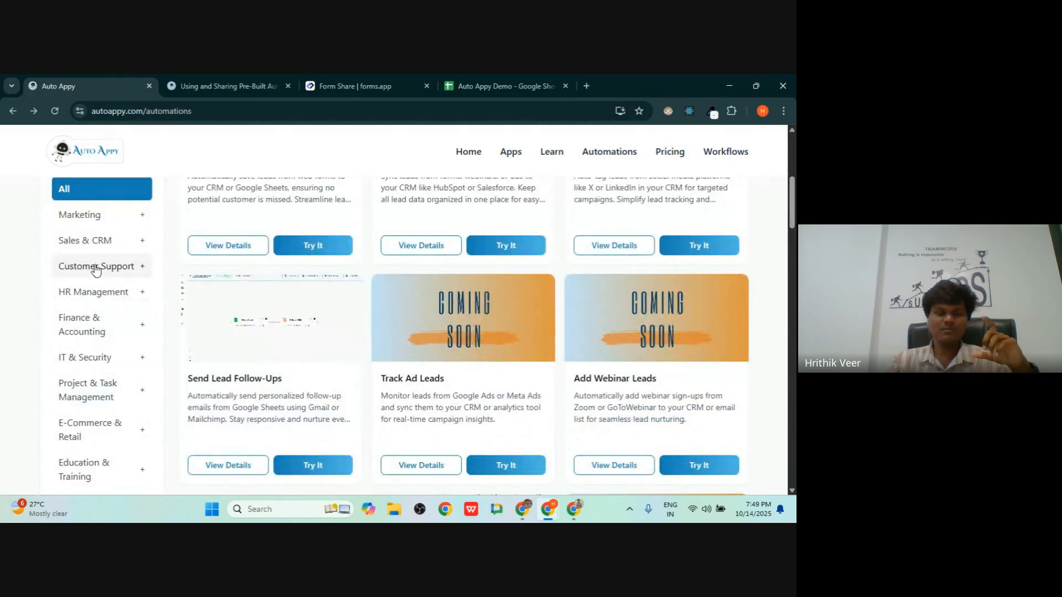
{"action": "scroll", "coordinate": [95, 303], "scroll_direction": "up", "scroll_amount": 3}
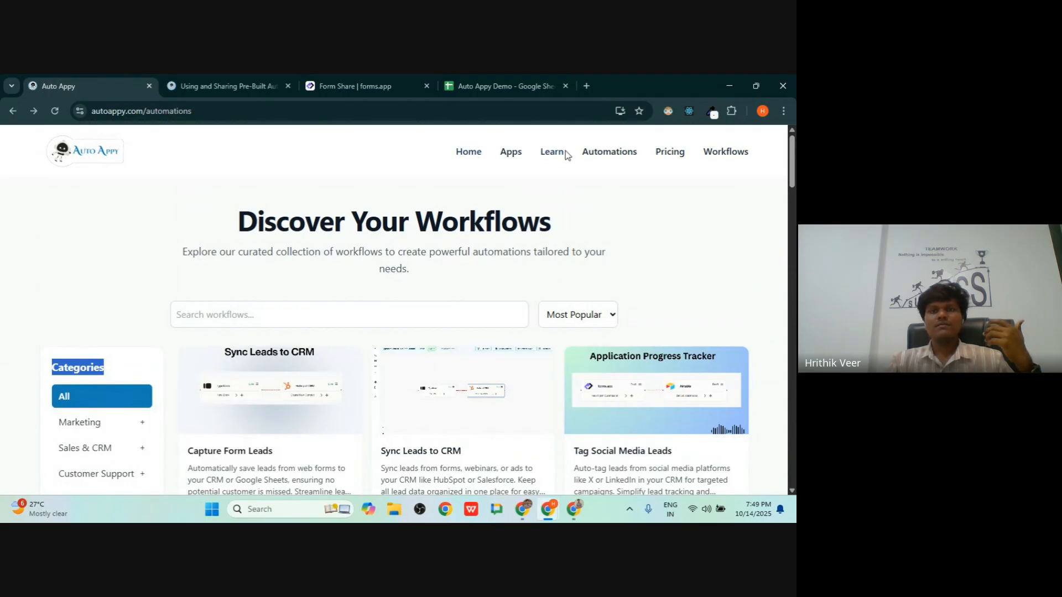
{"action": "left_click", "coordinate": [508, 150]}
- Collapse Workflow Features in the lesson tab and go back to the Exploring Apps in Auto Appy lesson
{"action": "left_click", "coordinate": [467, 155]}
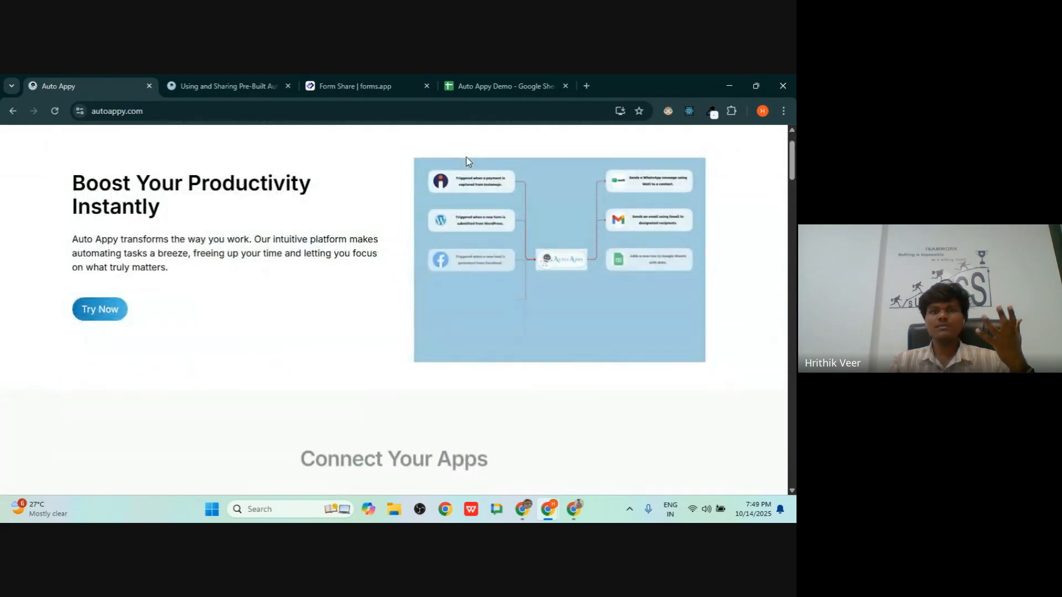
{"action": "left_click", "coordinate": [269, 84]}
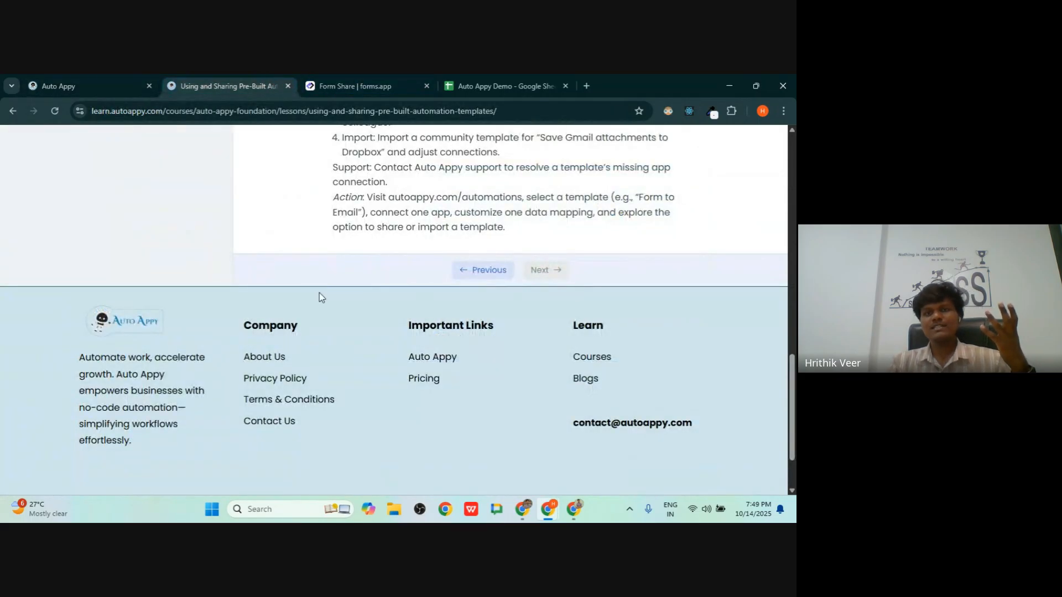
{"action": "scroll", "coordinate": [319, 293], "scroll_direction": "up", "scroll_amount": 13}
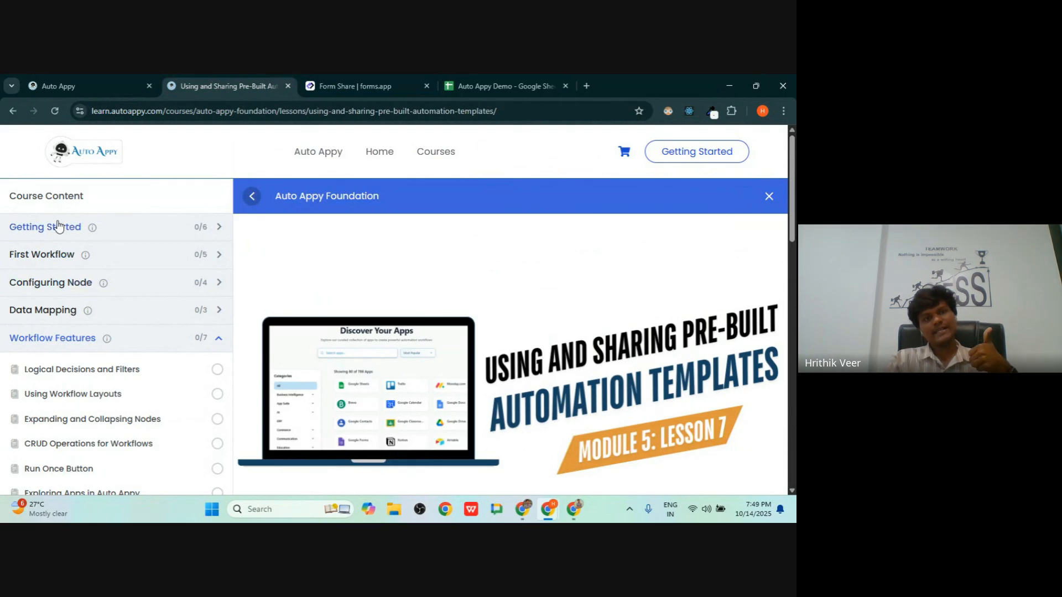
{"action": "left_click", "coordinate": [71, 339]}
{"action": "left_click", "coordinate": [13, 111]}
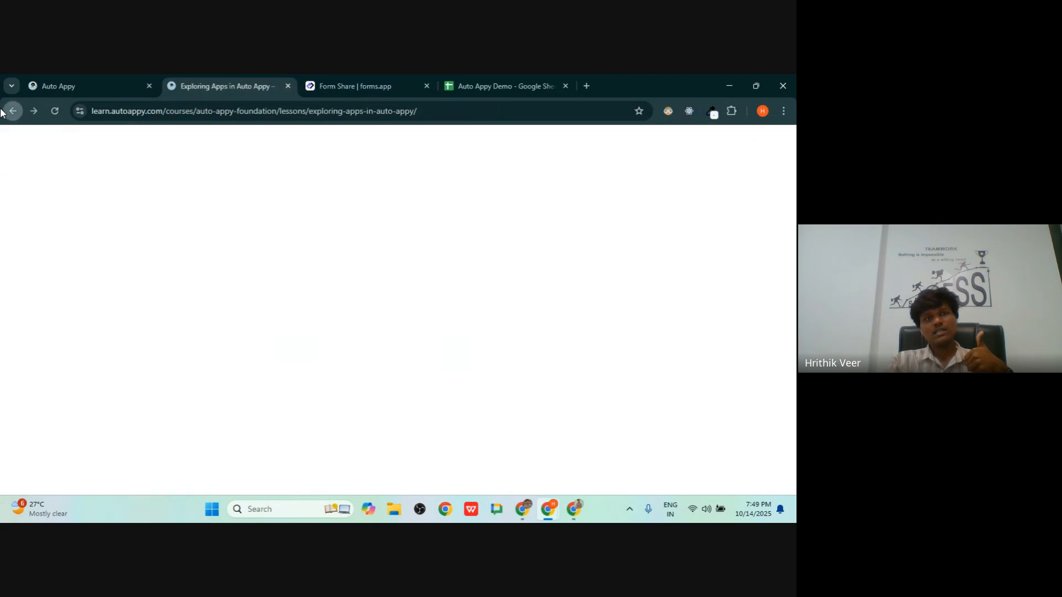
- Return to the Auto Appy site tab and open the learning site in a new tab
{"action": "left_click_drag", "start_coordinate": [167, 111], "coordinate": [419, 120]}
{"action": "left_click", "coordinate": [12, 79]}
{"action": "left_click", "coordinate": [61, 78]}
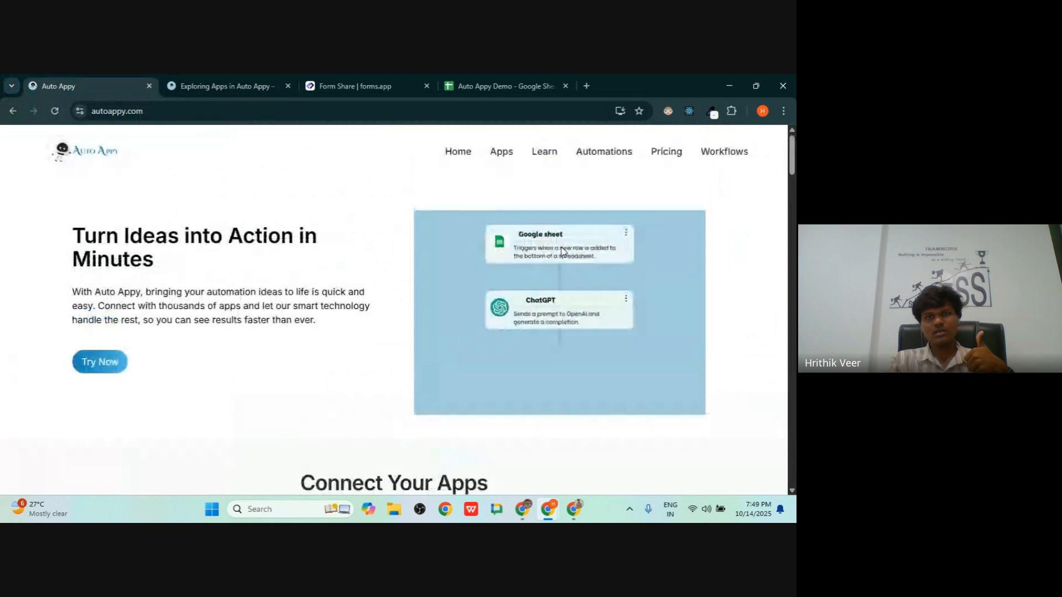
{"action": "left_click", "coordinate": [539, 160]}
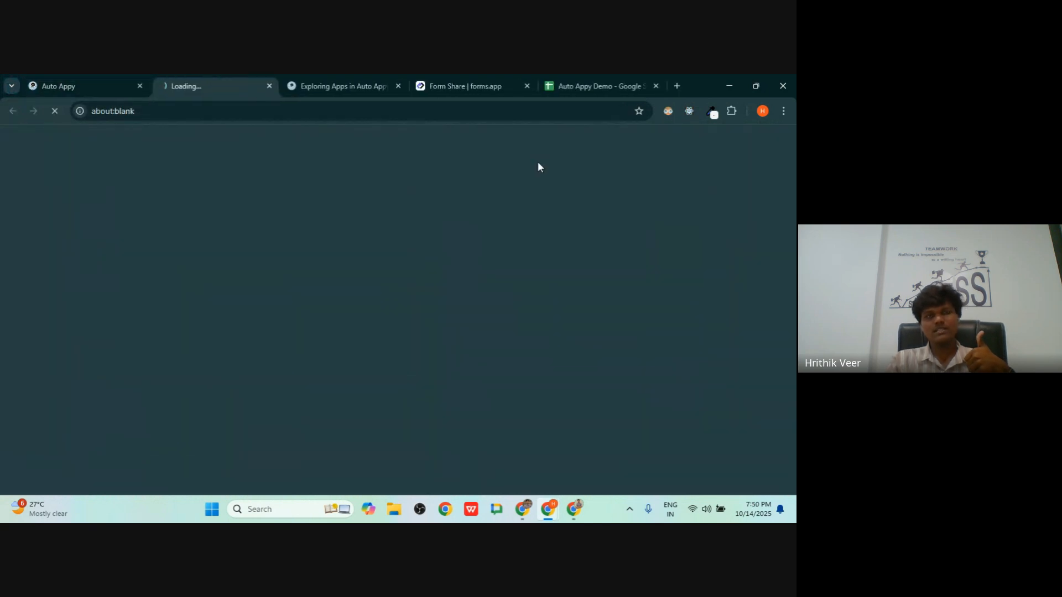
- Open the Auto Appy Foundation course page and scroll through its overview and lessons
{"action": "scroll", "coordinate": [373, 362], "scroll_direction": "down", "scroll_amount": 10}
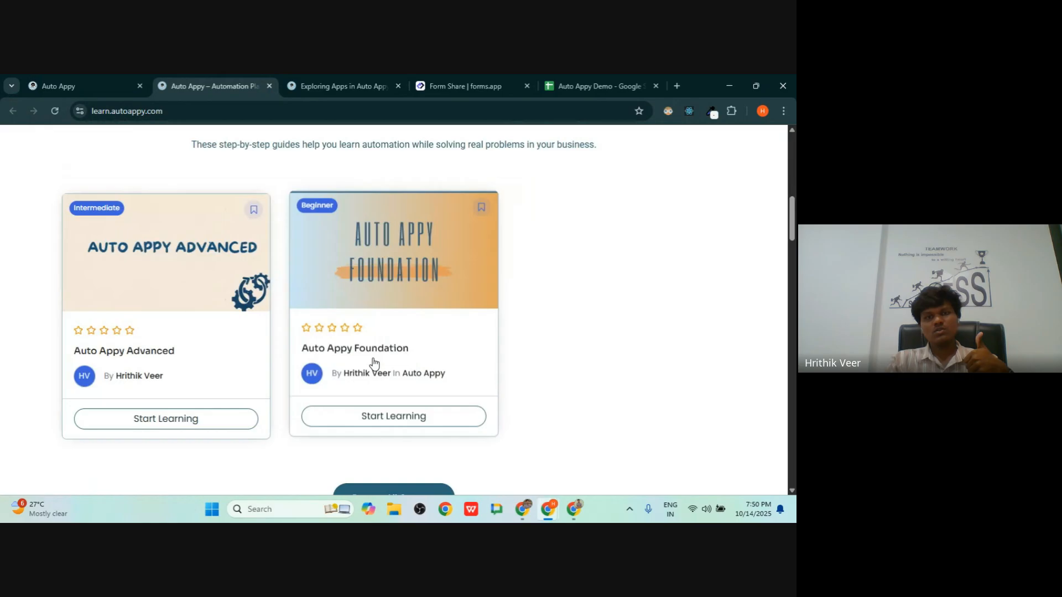
{"action": "scroll", "coordinate": [373, 363], "scroll_direction": "down", "scroll_amount": 1}
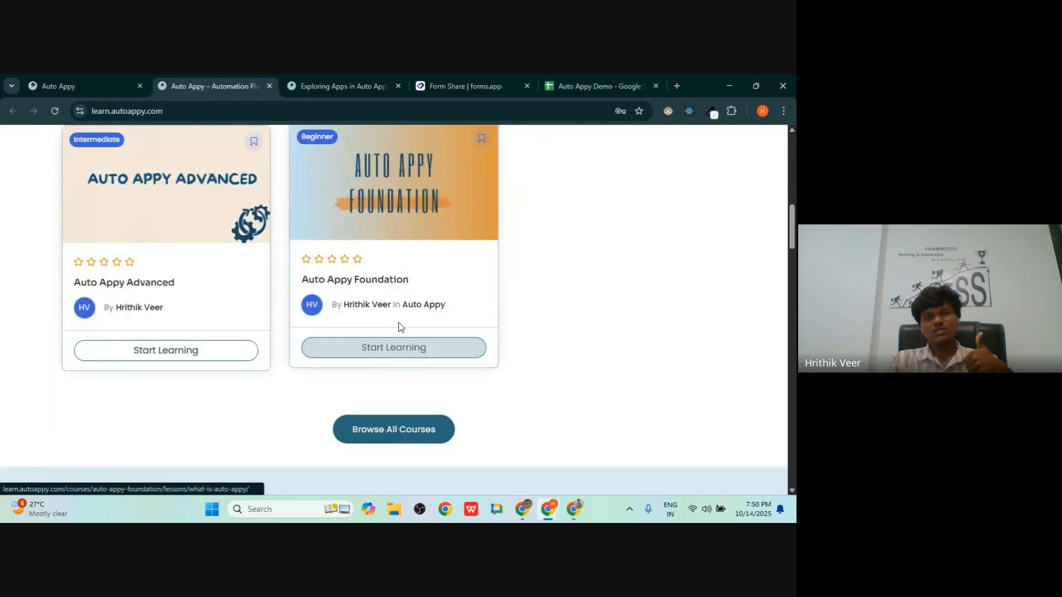
{"action": "left_click", "coordinate": [375, 284]}
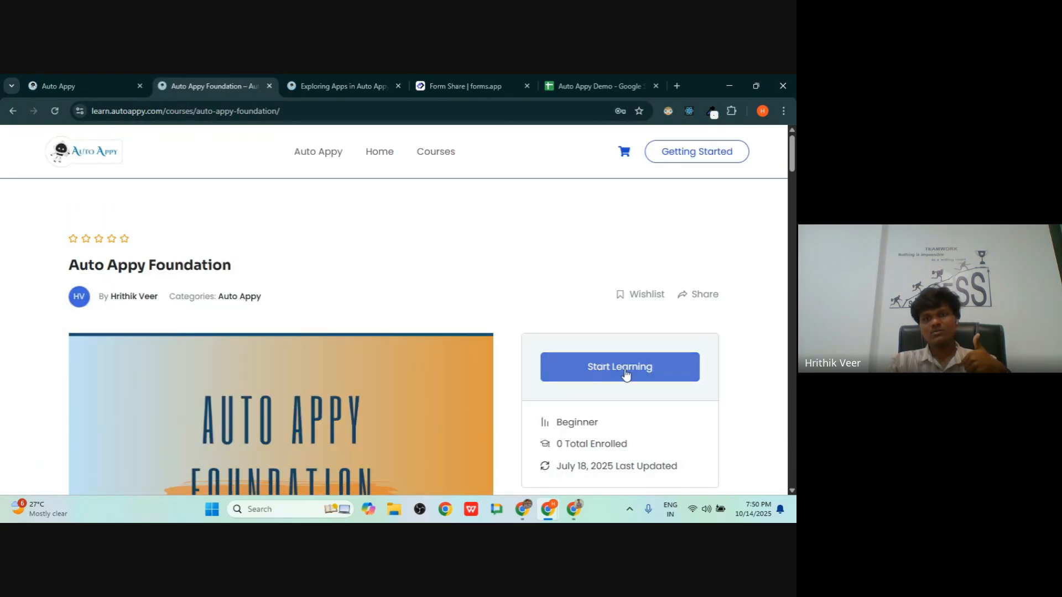
{"action": "scroll", "coordinate": [261, 199], "scroll_direction": "down", "scroll_amount": 5}
{"action": "scroll", "coordinate": [262, 214], "scroll_direction": "down", "scroll_amount": 5}
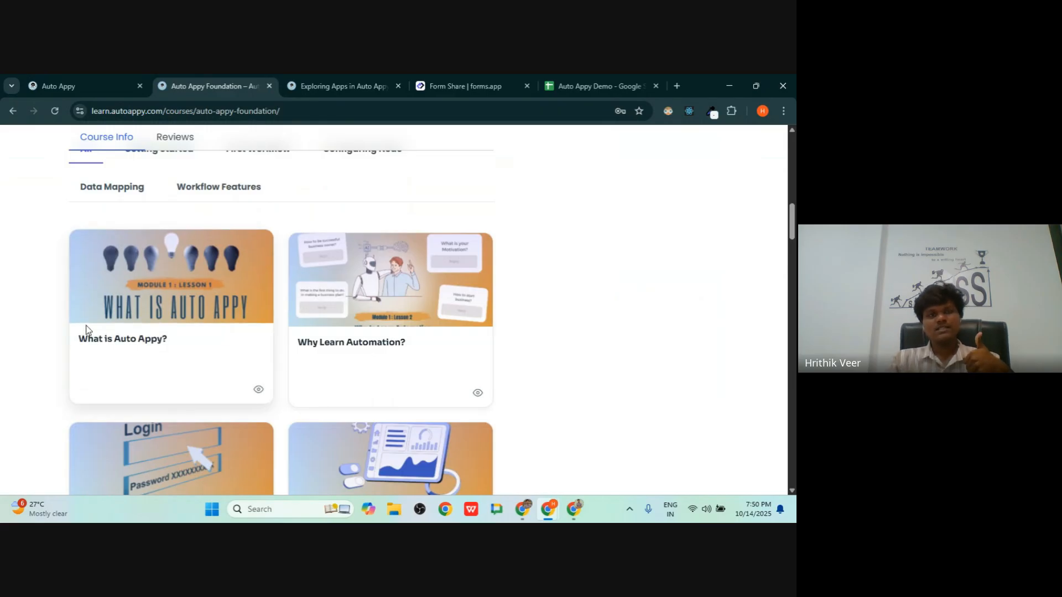
{"action": "scroll", "coordinate": [180, 261], "scroll_direction": "up", "scroll_amount": 2}
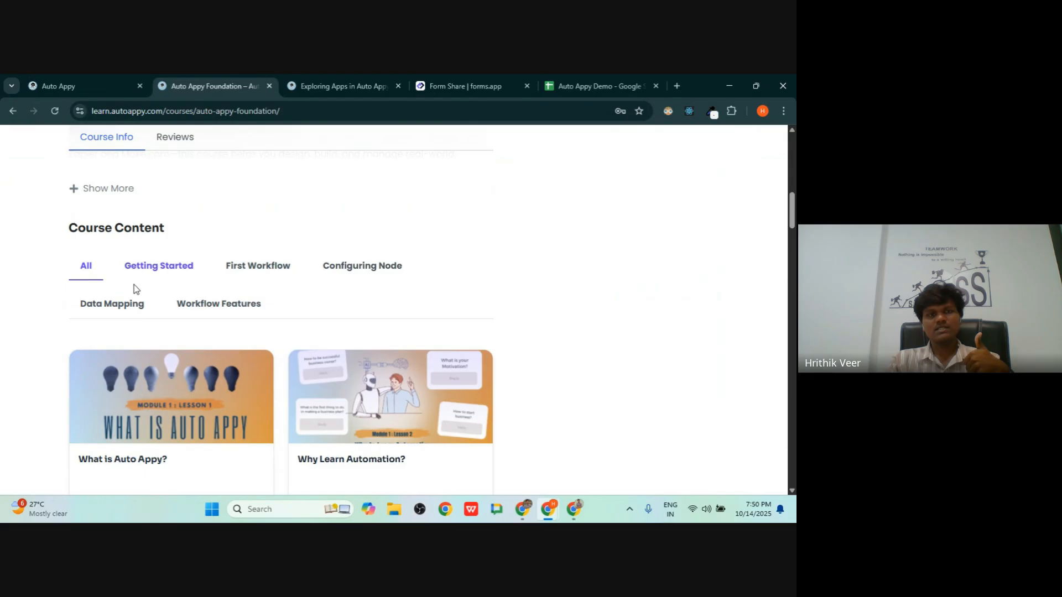
{"action": "scroll", "coordinate": [97, 339], "scroll_direction": "down", "scroll_amount": 2}
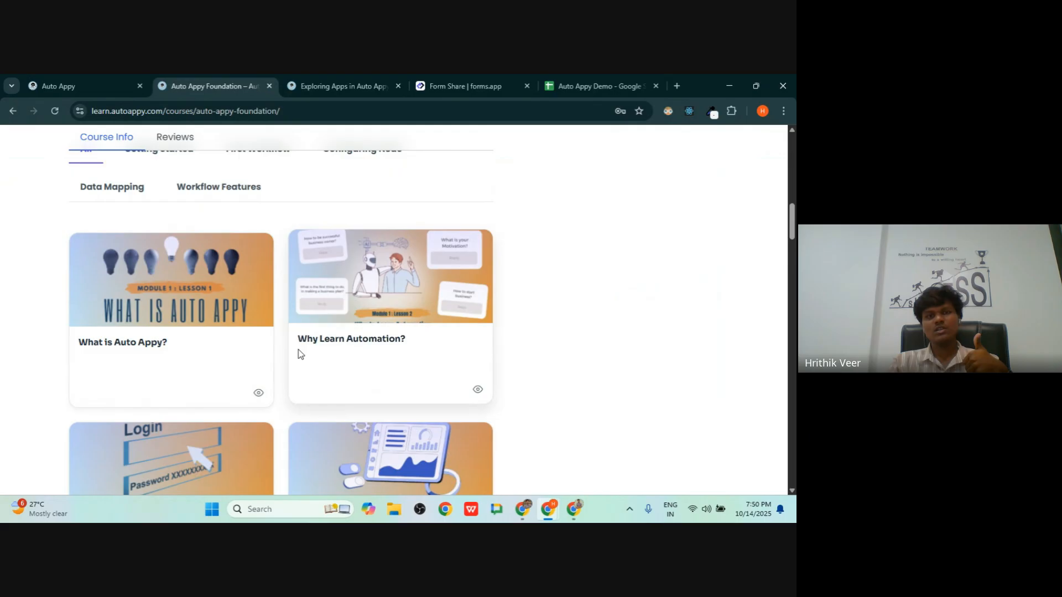
{"action": "scroll", "coordinate": [406, 346], "scroll_direction": "down", "scroll_amount": 3}
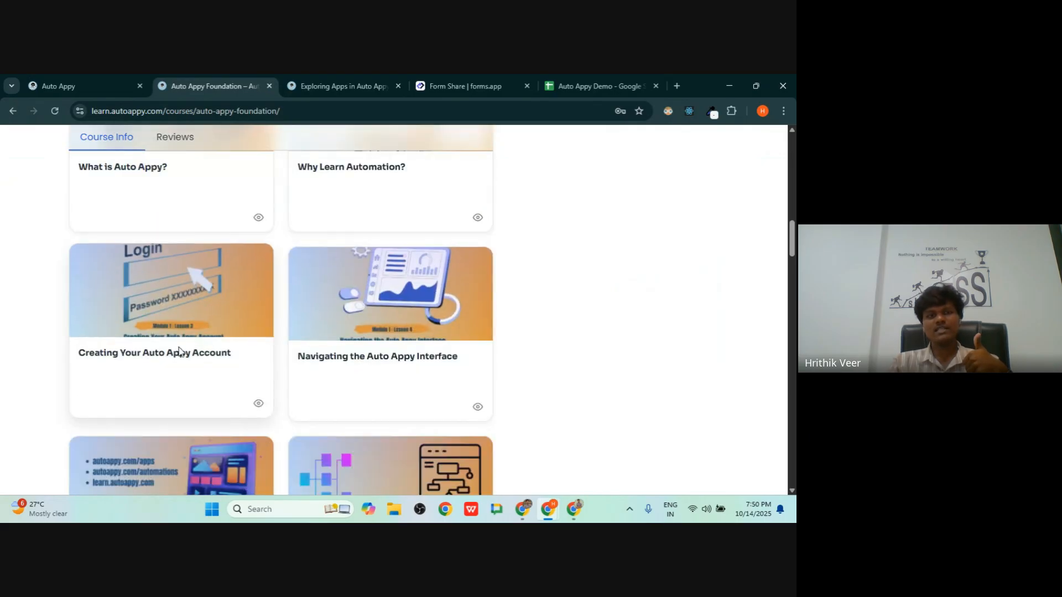
{"action": "scroll", "coordinate": [291, 367], "scroll_direction": "down", "scroll_amount": 7}
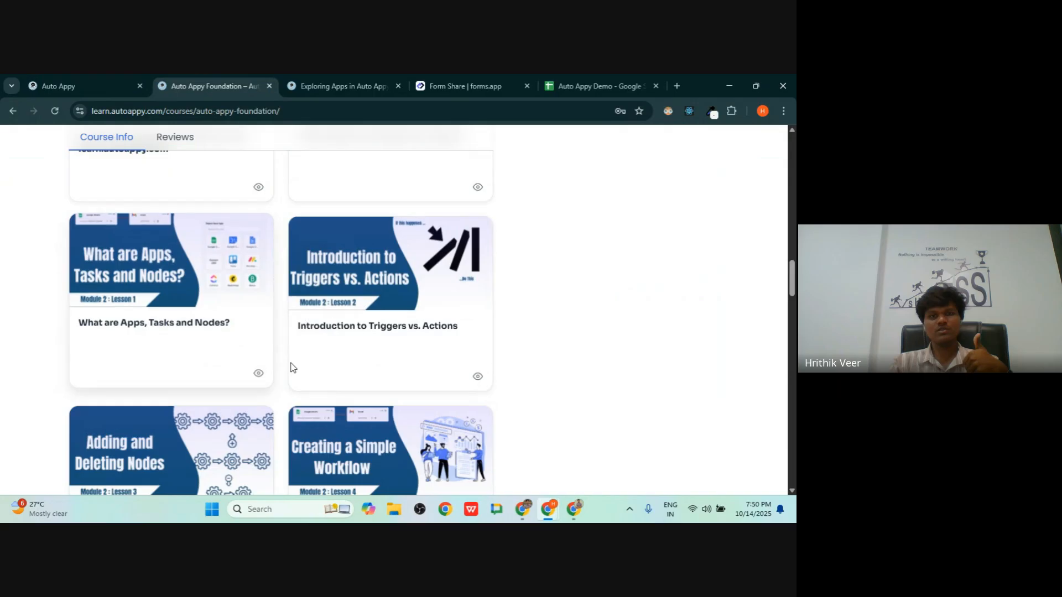
{"action": "scroll", "coordinate": [278, 369], "scroll_direction": "up", "scroll_amount": 2}
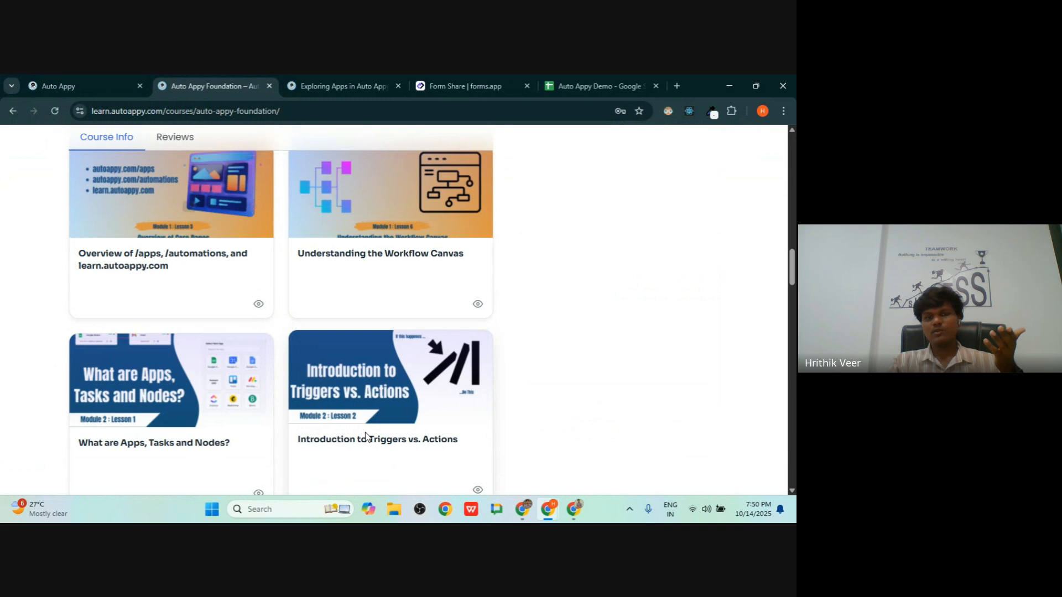
{"action": "scroll", "coordinate": [365, 437], "scroll_direction": "down", "scroll_amount": 2}
{"action": "scroll", "coordinate": [194, 351], "scroll_direction": "down", "scroll_amount": 3}
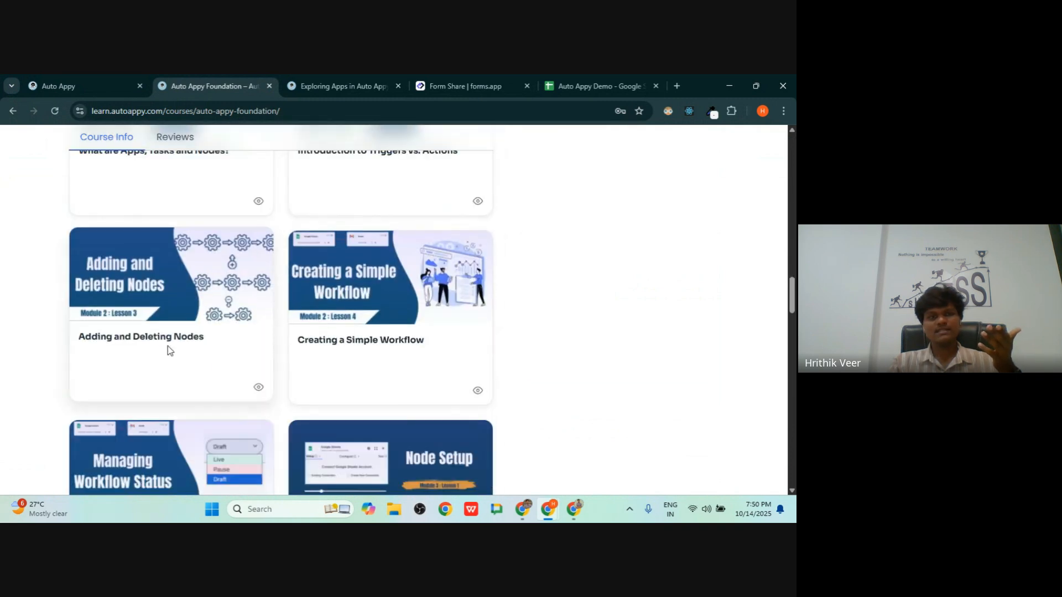
{"action": "scroll", "coordinate": [349, 339], "scroll_direction": "down", "scroll_amount": 6}
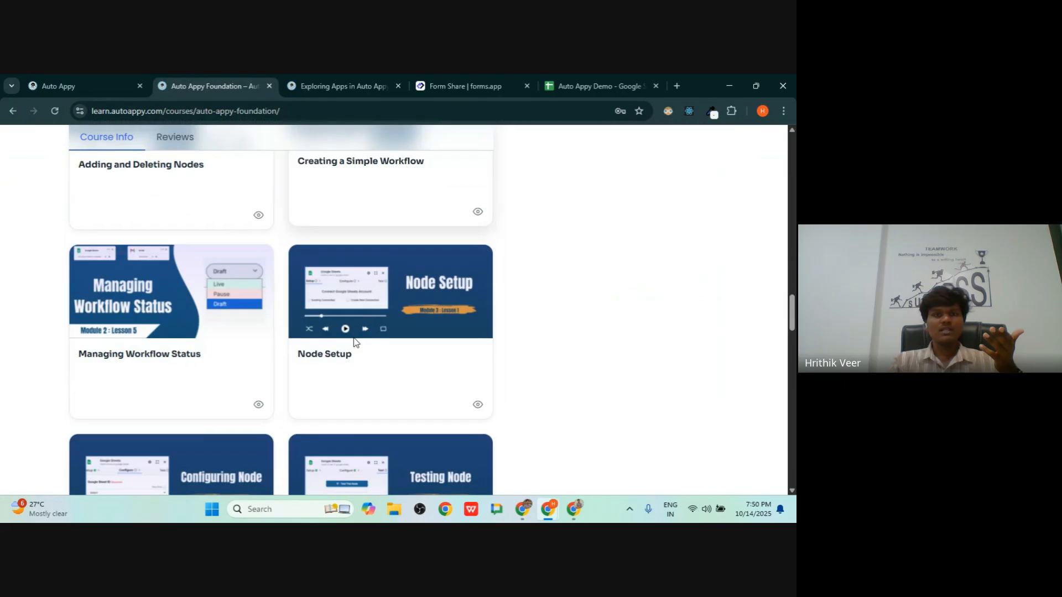
{"action": "scroll", "coordinate": [348, 334], "scroll_direction": "up", "scroll_amount": 15}
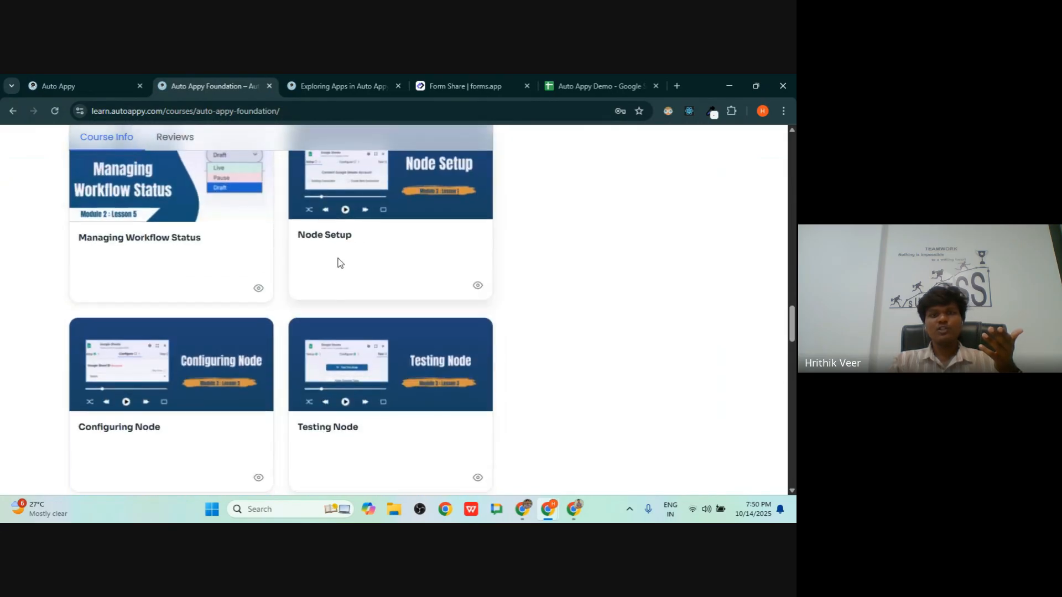
{"action": "scroll", "coordinate": [338, 263], "scroll_direction": "up", "scroll_amount": 7}
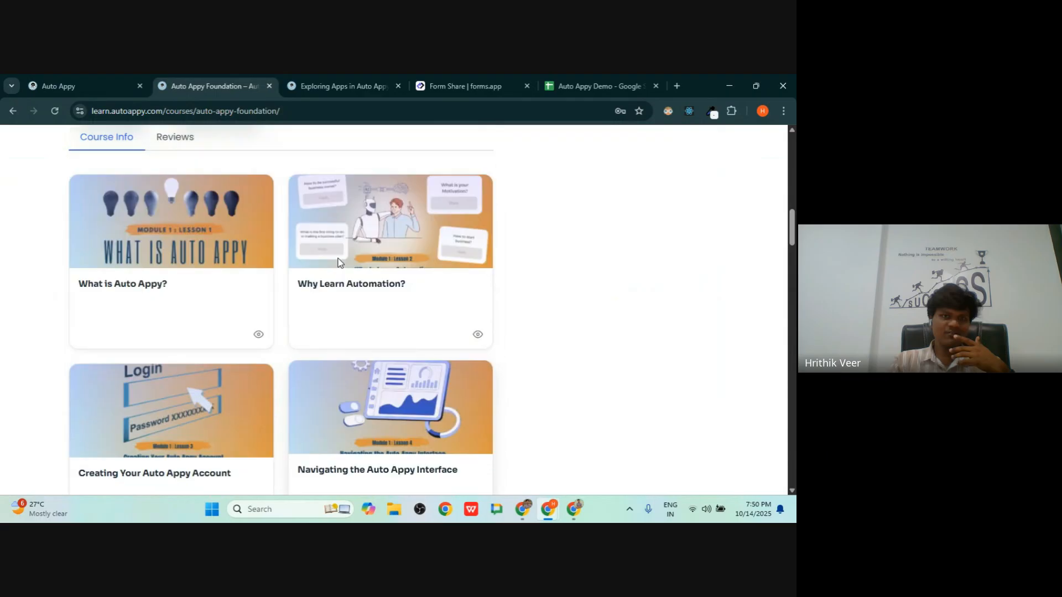
{"action": "scroll", "coordinate": [333, 262], "scroll_direction": "down", "scroll_amount": 14}
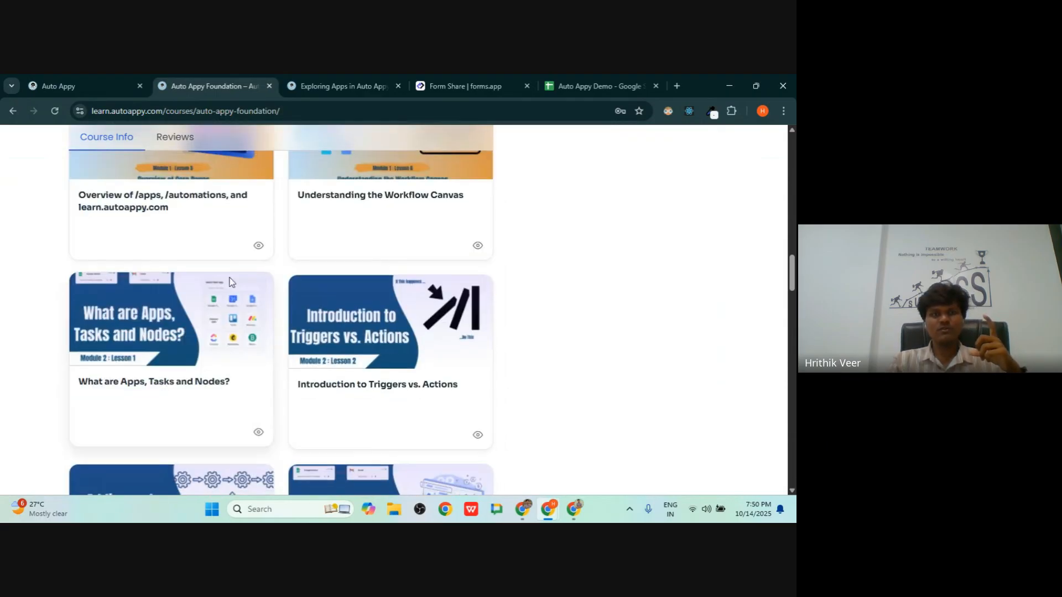
{"action": "scroll", "coordinate": [320, 274], "scroll_direction": "down", "scroll_amount": 13}
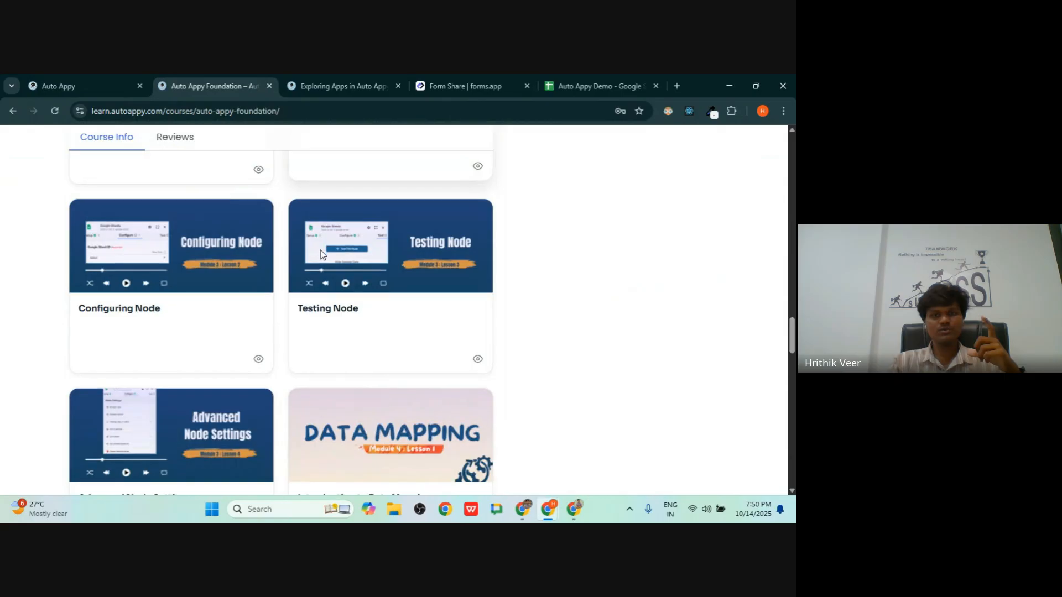
{"action": "scroll", "coordinate": [396, 217], "scroll_direction": "up", "scroll_amount": 8}
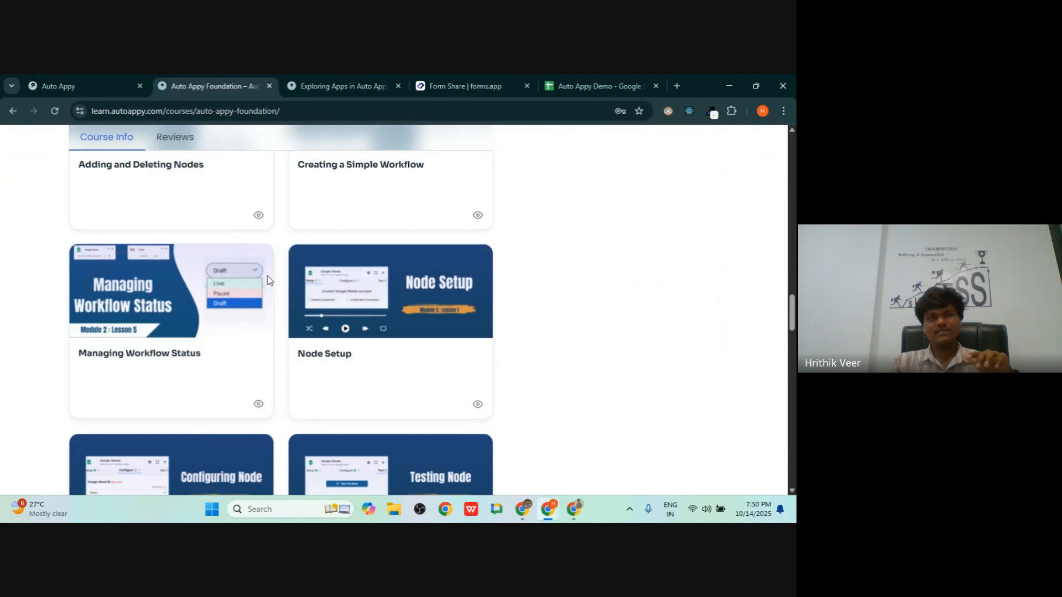
{"action": "scroll", "coordinate": [288, 313], "scroll_direction": "down", "scroll_amount": 4}
{"action": "scroll", "coordinate": [288, 313], "scroll_direction": "up", "scroll_amount": 4}
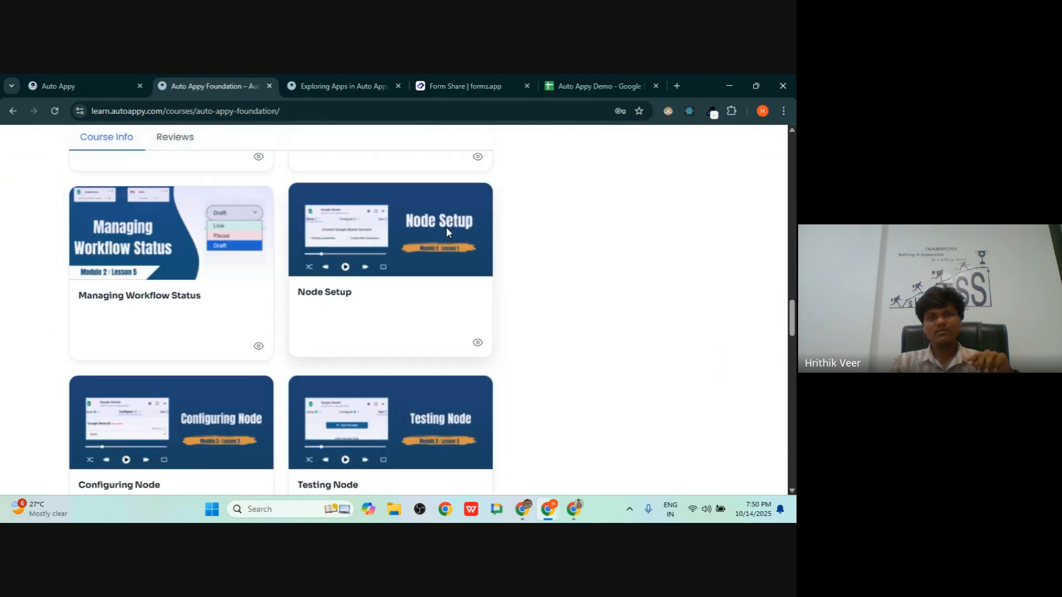
{"action": "scroll", "coordinate": [364, 319], "scroll_direction": "down", "scroll_amount": 2}
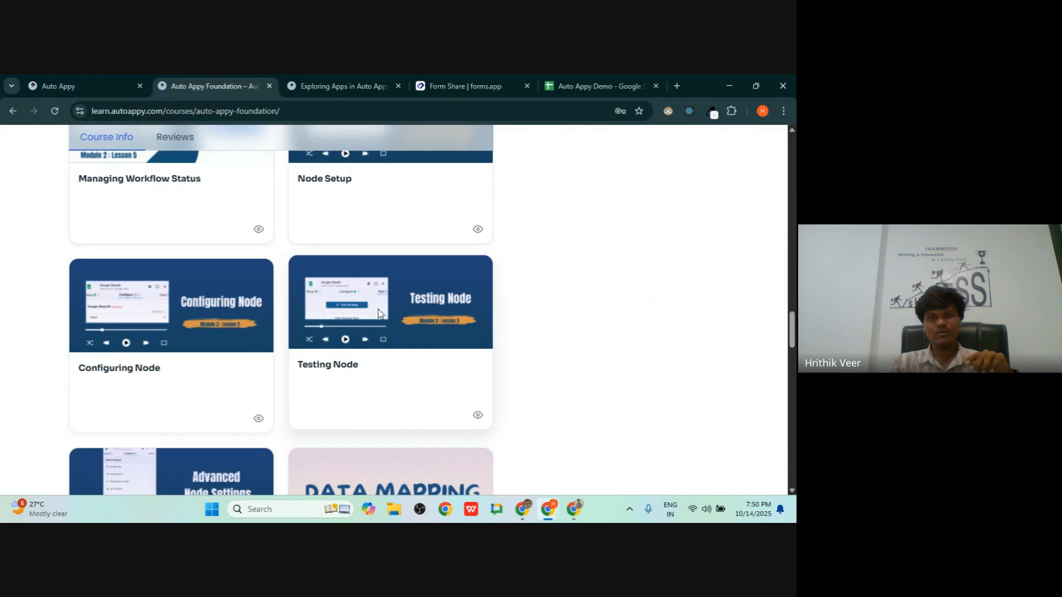
{"action": "scroll", "coordinate": [422, 309], "scroll_direction": "up", "scroll_amount": 20}
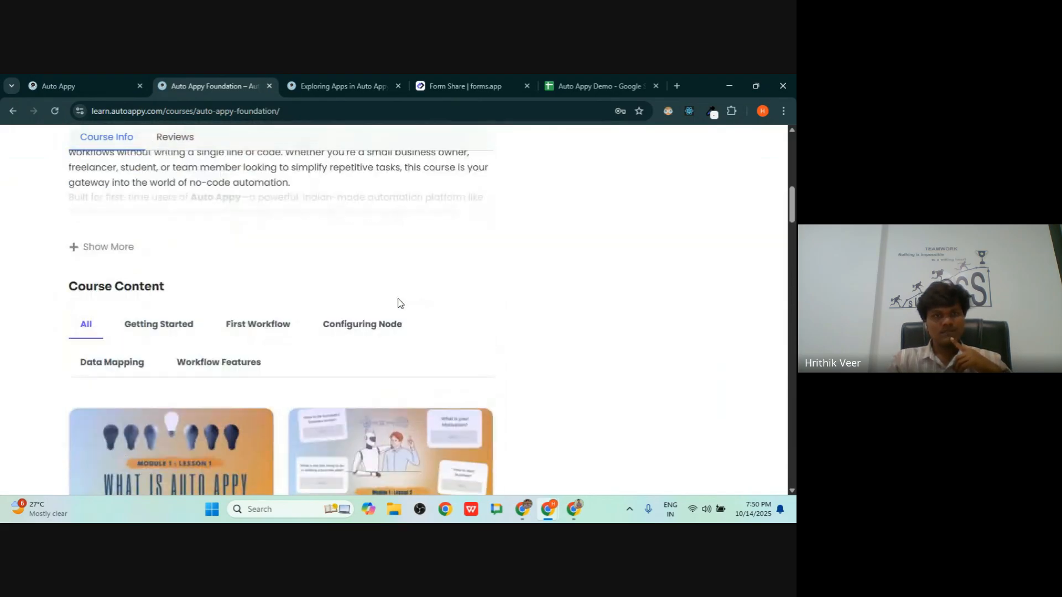
- Filter the course content through Getting Started, First Workflow, Configuring Node, Data Mapping, ending on Workflow Features
{"action": "left_click", "coordinate": [149, 390]}
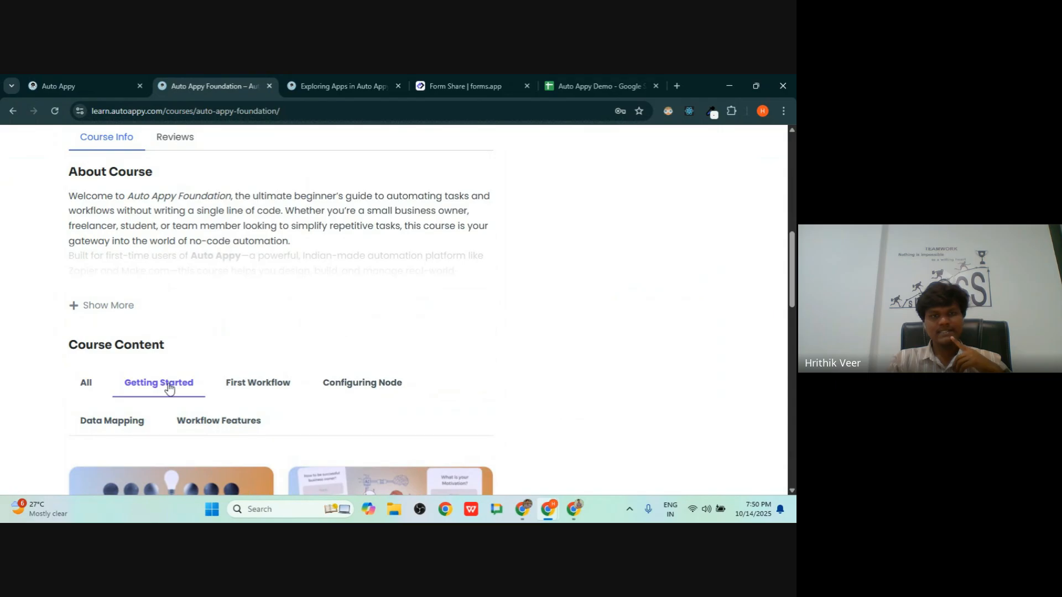
{"action": "left_click", "coordinate": [251, 387]}
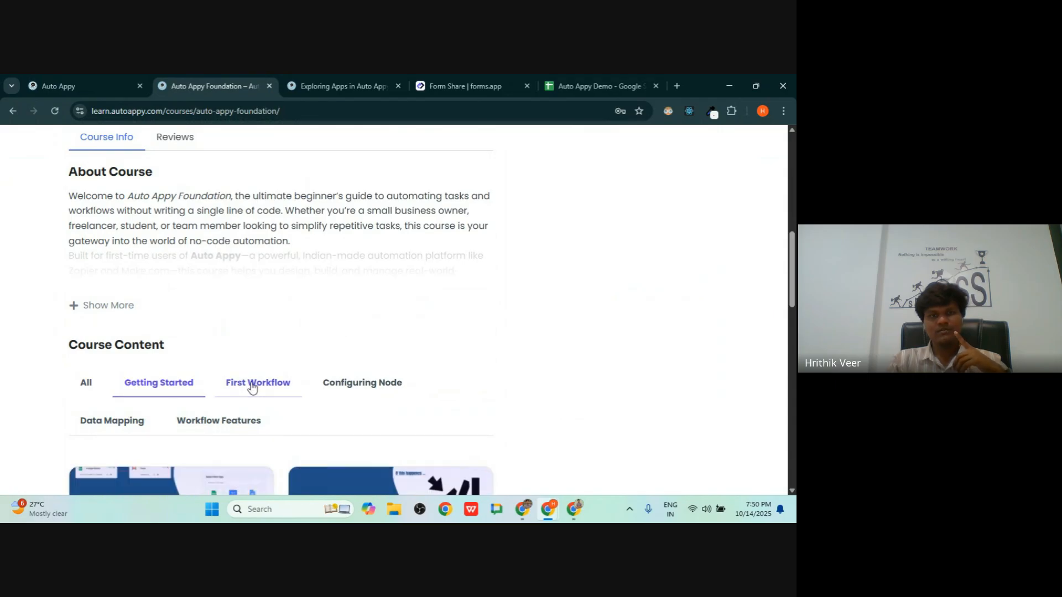
{"action": "left_click", "coordinate": [340, 387]}
{"action": "left_click", "coordinate": [139, 423]}
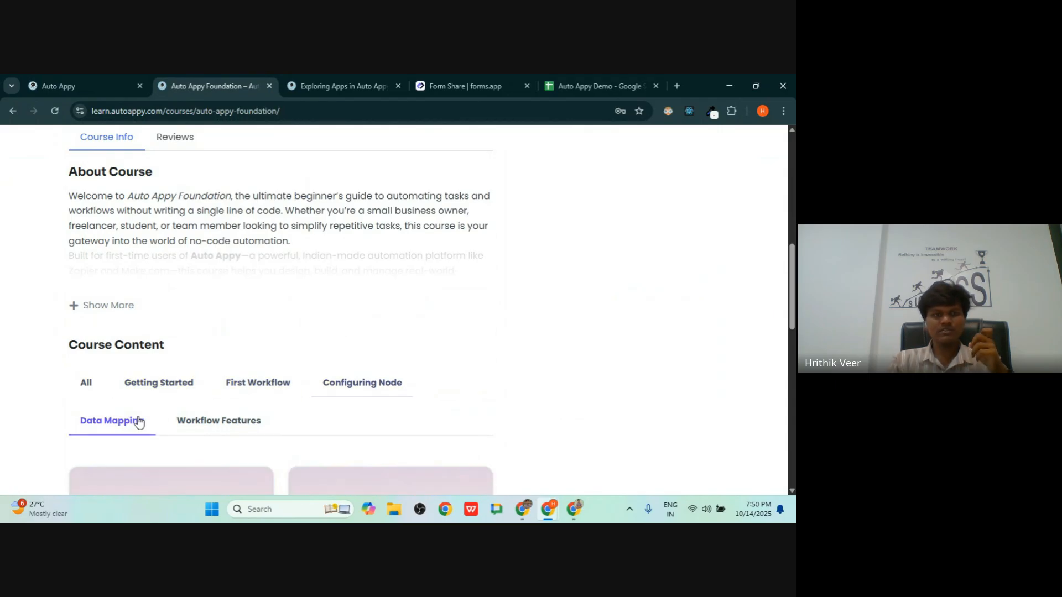
{"action": "left_click", "coordinate": [233, 434]}
{"action": "scroll", "coordinate": [233, 427], "scroll_direction": "down", "scroll_amount": 10}
{"action": "scroll", "coordinate": [237, 421], "scroll_direction": "up", "scroll_amount": 4}
{"action": "scroll", "coordinate": [237, 422], "scroll_direction": "up", "scroll_amount": 10}
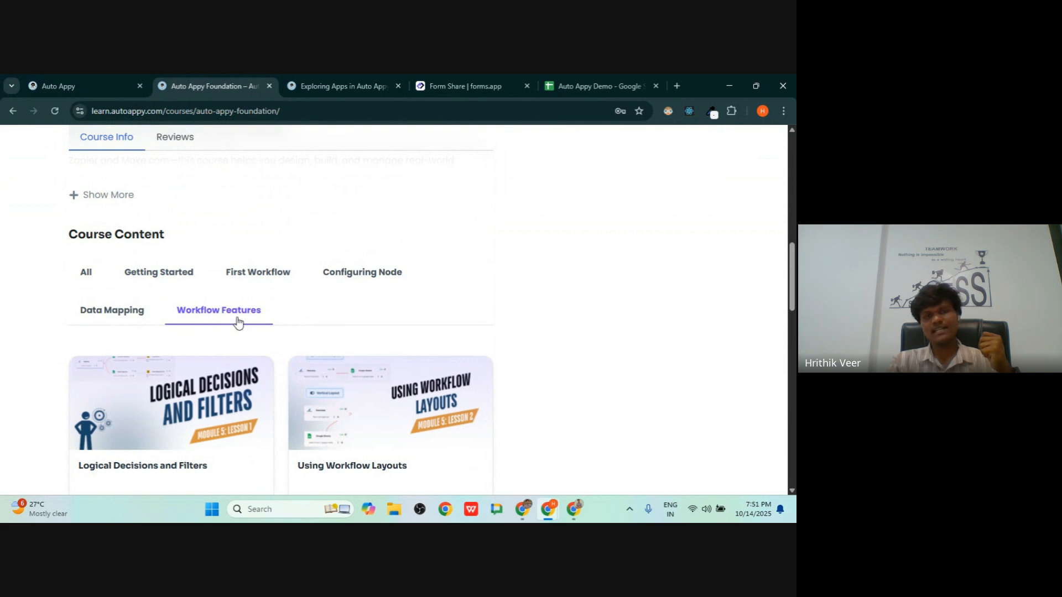
{"action": "scroll", "coordinate": [240, 325], "scroll_direction": "down", "scroll_amount": 5}
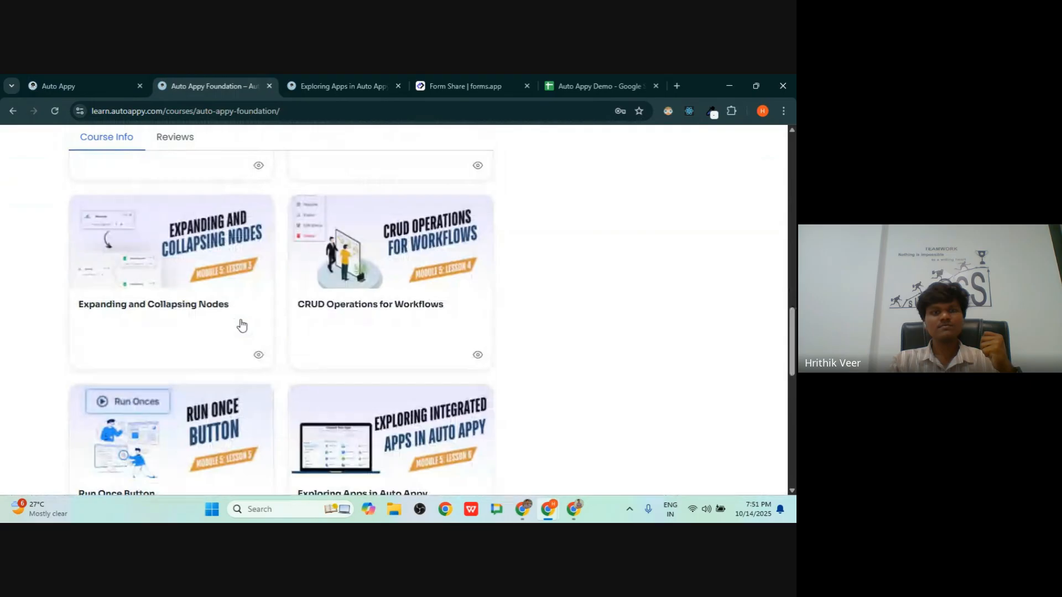
{"action": "scroll", "coordinate": [241, 325], "scroll_direction": "down", "scroll_amount": 5}
{"action": "scroll", "coordinate": [241, 325], "scroll_direction": "up", "scroll_amount": 6}
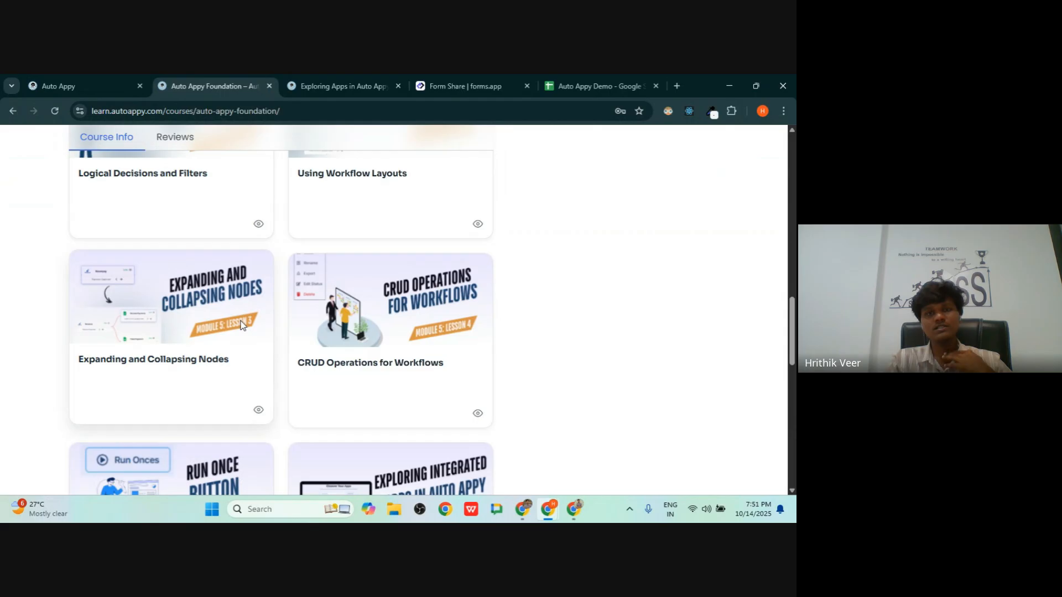
{"action": "scroll", "coordinate": [240, 325], "scroll_direction": "up", "scroll_amount": 12}
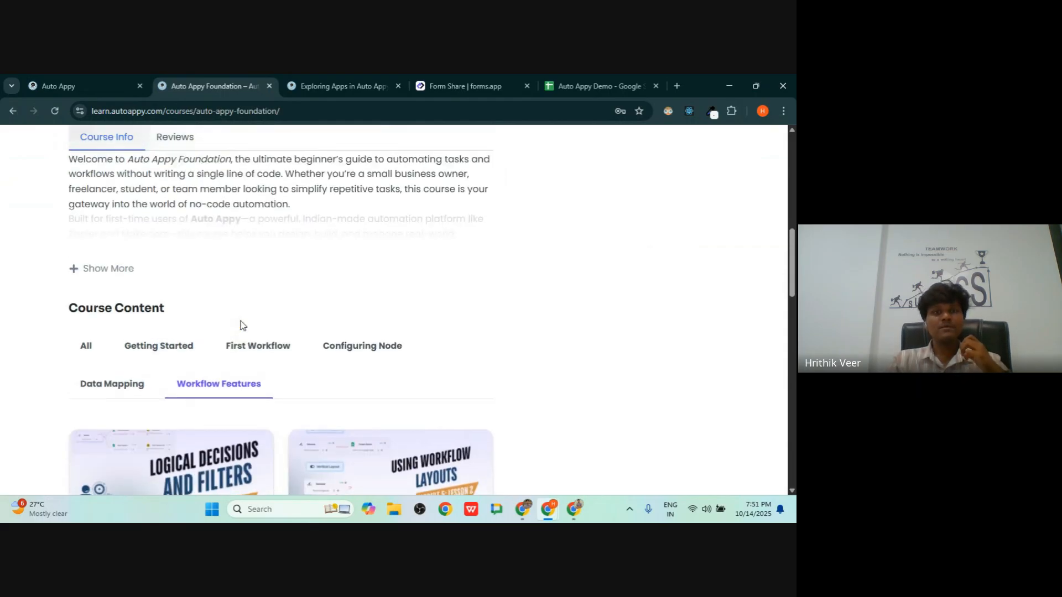
{"action": "scroll", "coordinate": [241, 325], "scroll_direction": "up", "scroll_amount": 2}
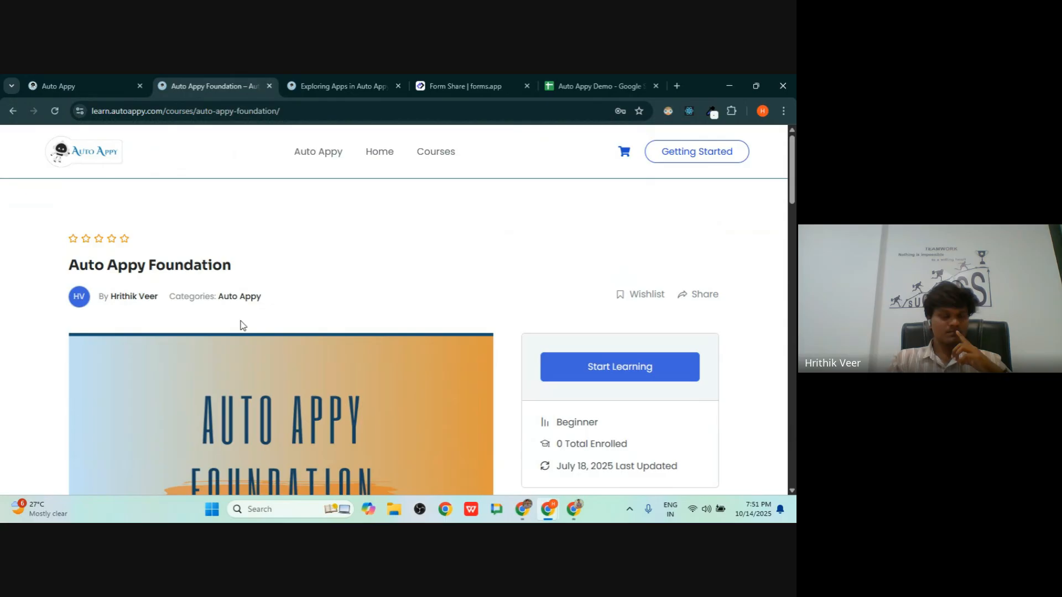
{"action": "scroll", "coordinate": [240, 324], "scroll_direction": "down", "scroll_amount": 15}
{"action": "scroll", "coordinate": [244, 322], "scroll_direction": "up", "scroll_amount": 6}
{"action": "scroll", "coordinate": [238, 322], "scroll_direction": "down", "scroll_amount": 2}
{"action": "scroll", "coordinate": [249, 322], "scroll_direction": "down", "scroll_amount": 7}
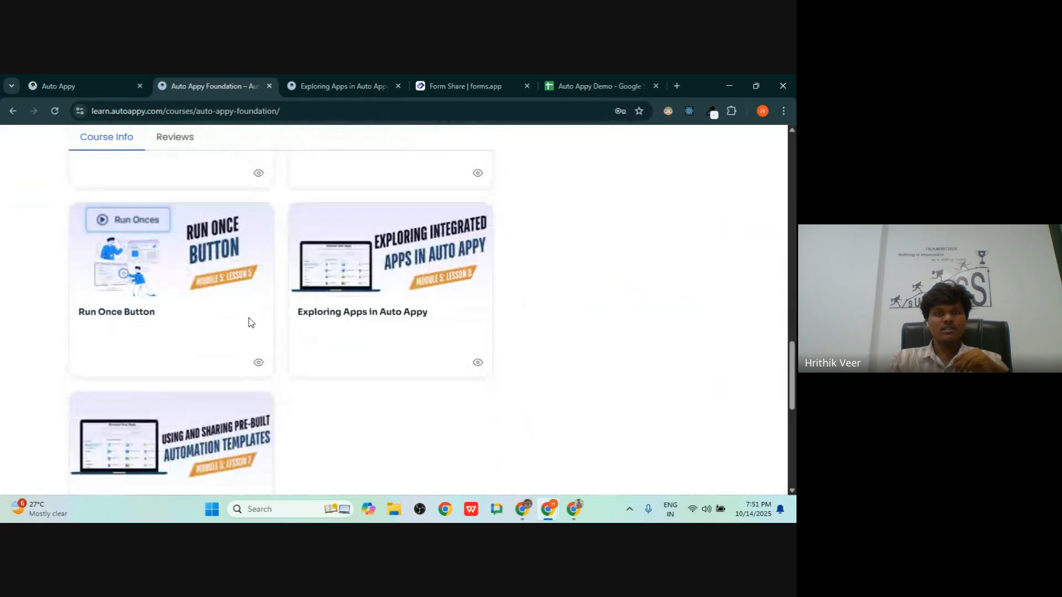
{"action": "scroll", "coordinate": [250, 320], "scroll_direction": "up", "scroll_amount": 8}
{"action": "scroll", "coordinate": [250, 323], "scroll_direction": "up", "scroll_amount": 8}
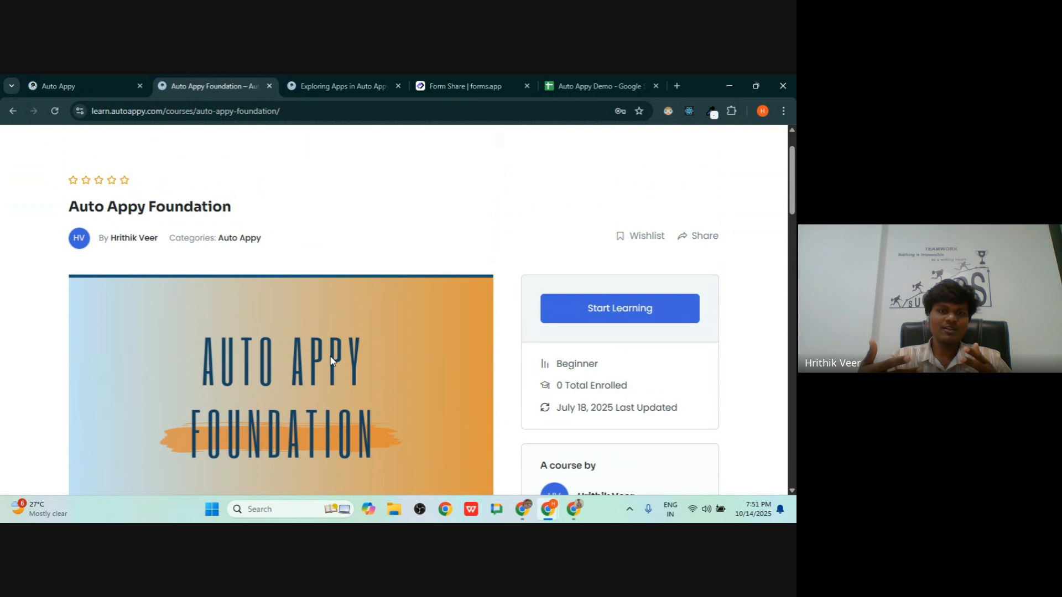
{"action": "mouse_move", "coordinate": [107, 79]}
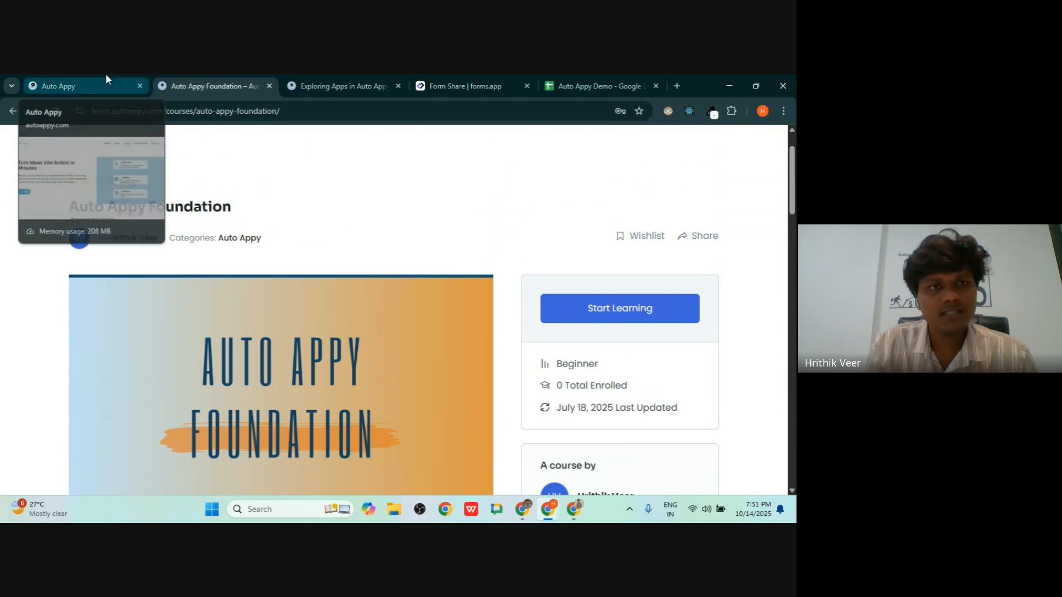
- Go back to the course list and open the Auto Appy Advanced course
{"action": "left_click", "coordinate": [12, 111]}
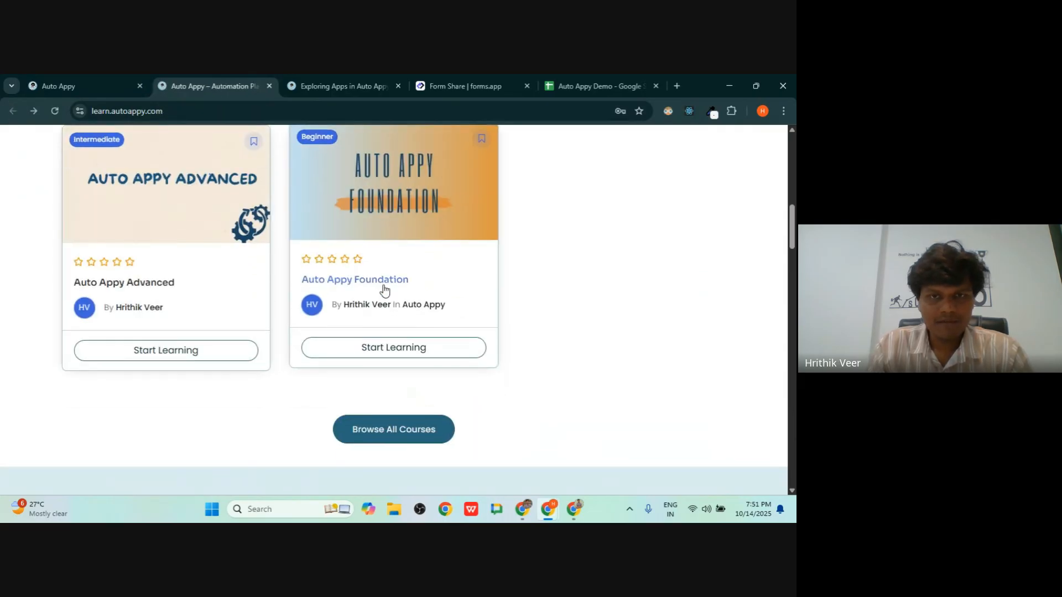
{"action": "left_click", "coordinate": [114, 285]}
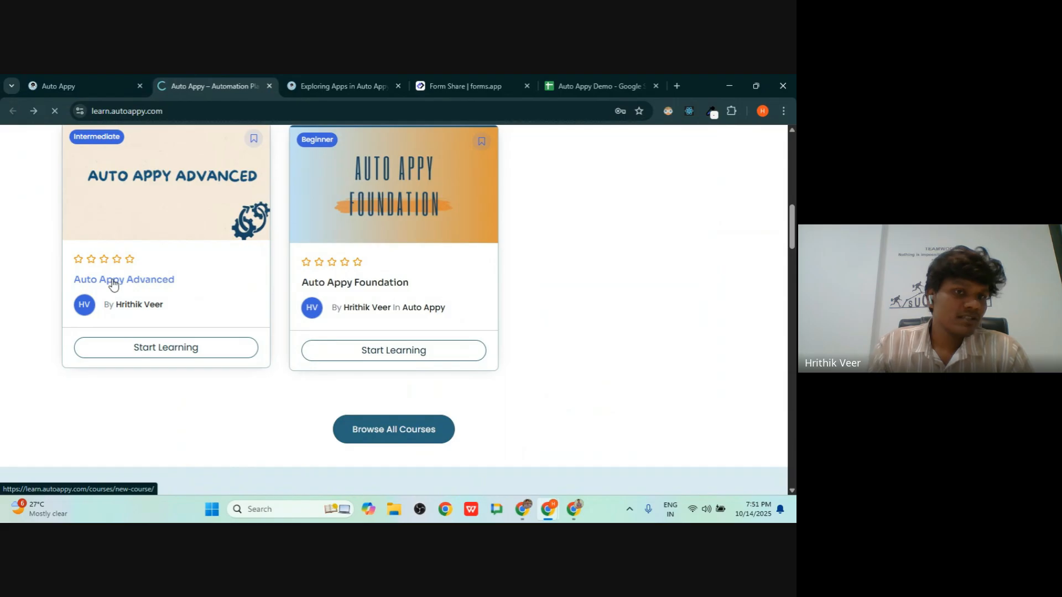
{"action": "left_click_drag", "start_coordinate": [81, 269], "coordinate": [265, 275]}
{"action": "scroll", "coordinate": [265, 277], "scroll_direction": "down", "scroll_amount": 10}
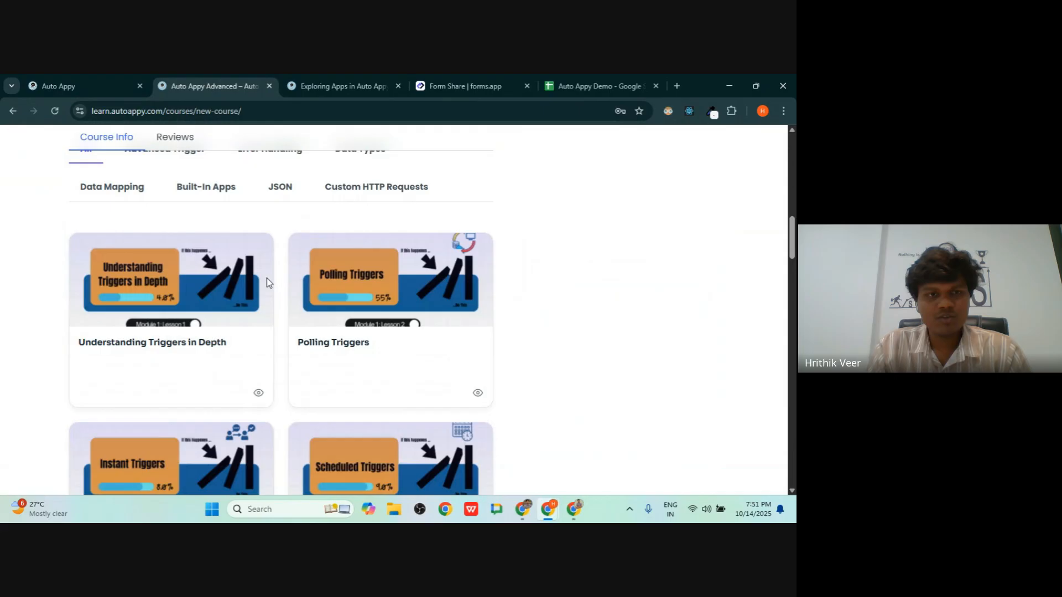
{"action": "scroll", "coordinate": [267, 281], "scroll_direction": "up", "scroll_amount": 2}
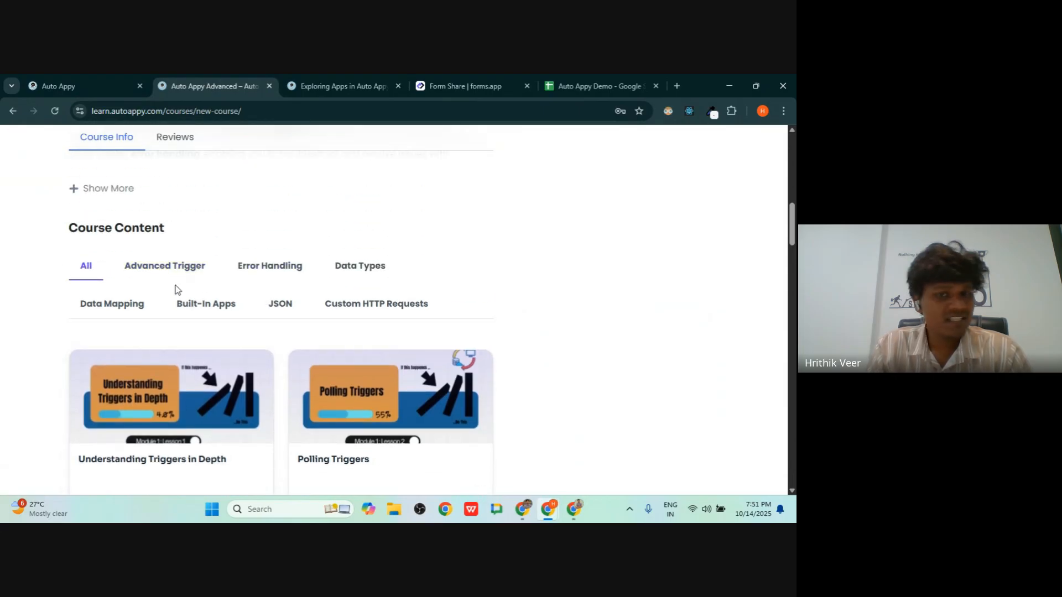
- Review the Advanced Trigger lessons, then switch the content list to Error Handling
{"action": "left_click", "coordinate": [149, 272]}
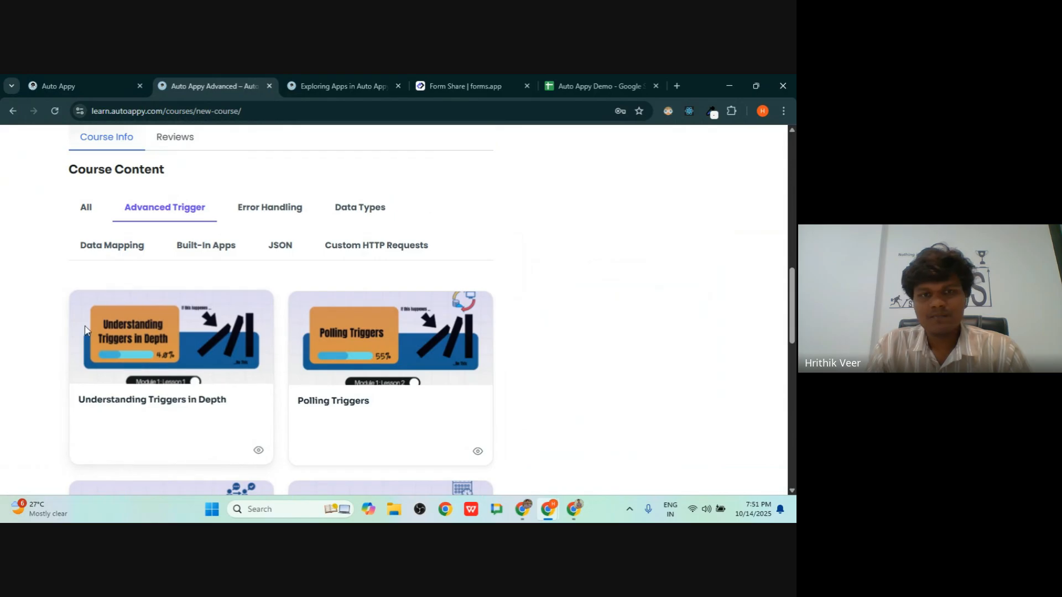
{"action": "scroll", "coordinate": [282, 326], "scroll_direction": "down", "scroll_amount": 5}
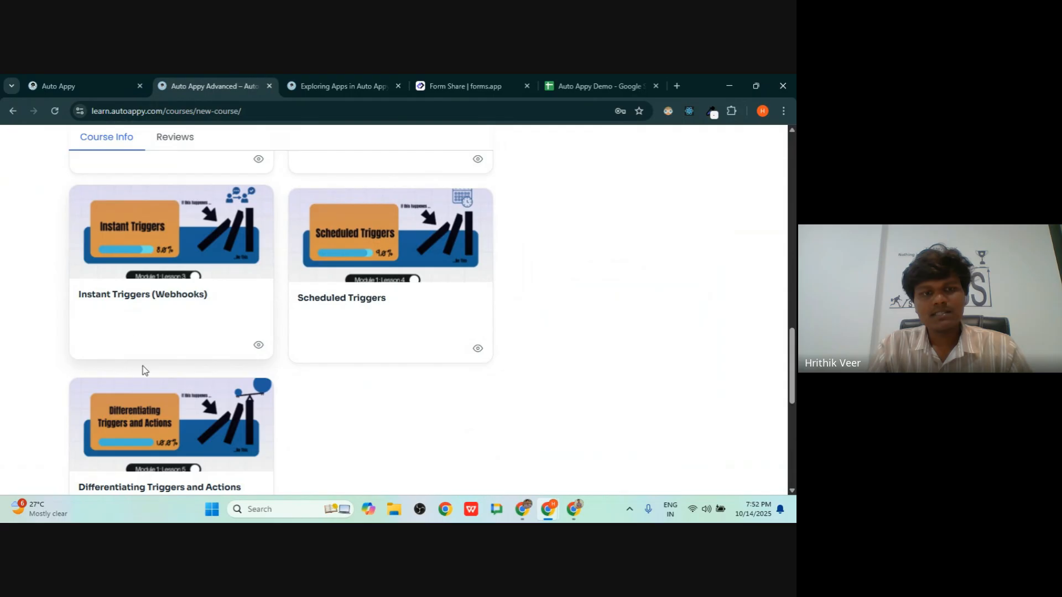
{"action": "scroll", "coordinate": [294, 405], "scroll_direction": "up", "scroll_amount": 10}
{"action": "scroll", "coordinate": [293, 405], "scroll_direction": "down", "scroll_amount": 4}
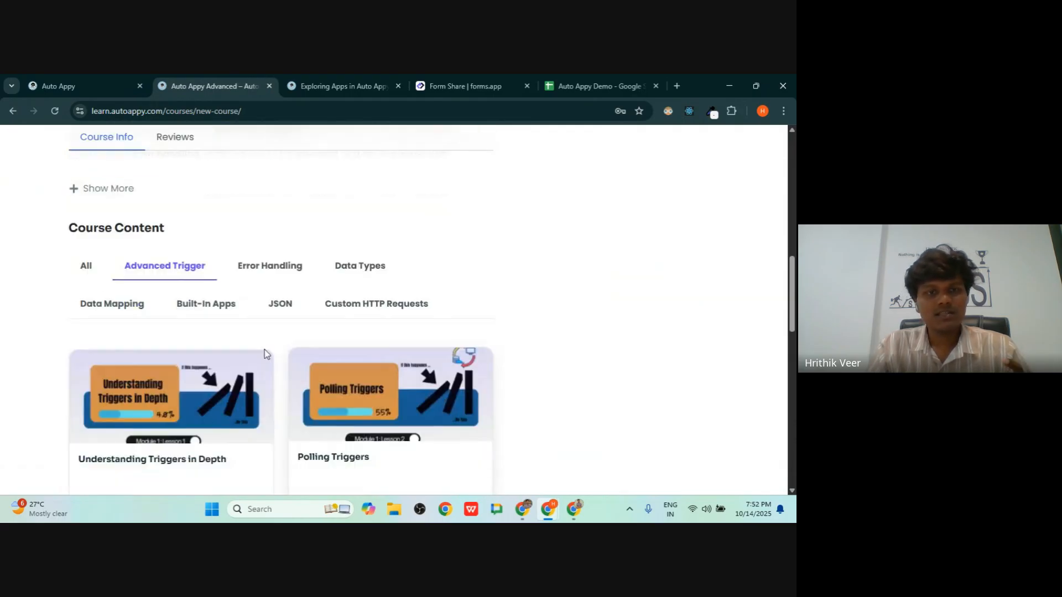
{"action": "left_click", "coordinate": [269, 276]}
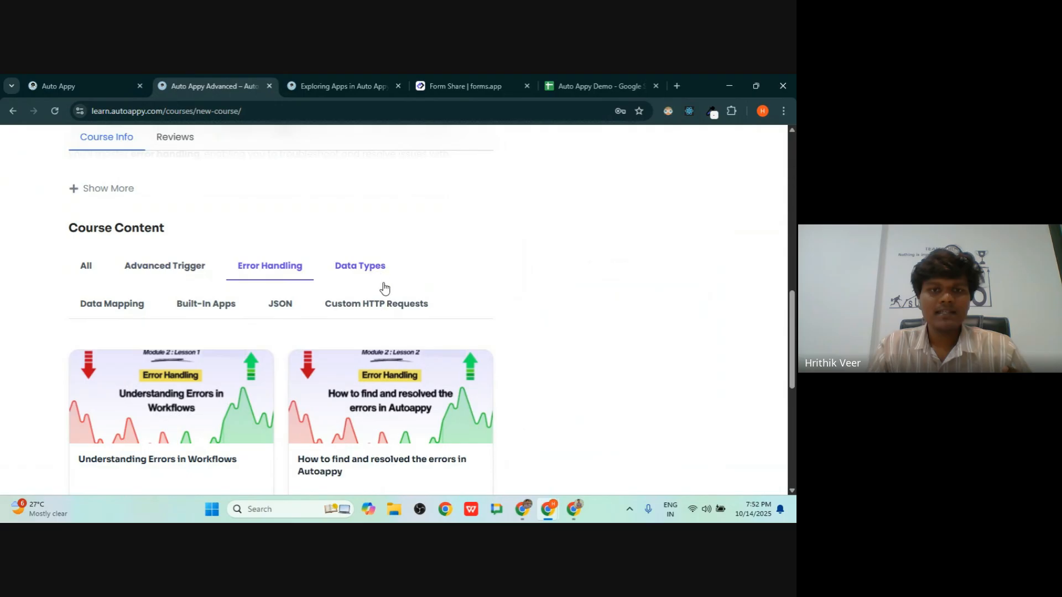
- Review the Data Types and Data Mapping lesson lists of the Advanced course
{"action": "scroll", "coordinate": [386, 305], "scroll_direction": "down", "scroll_amount": 4}
{"action": "scroll", "coordinate": [383, 297], "scroll_direction": "up", "scroll_amount": 4}
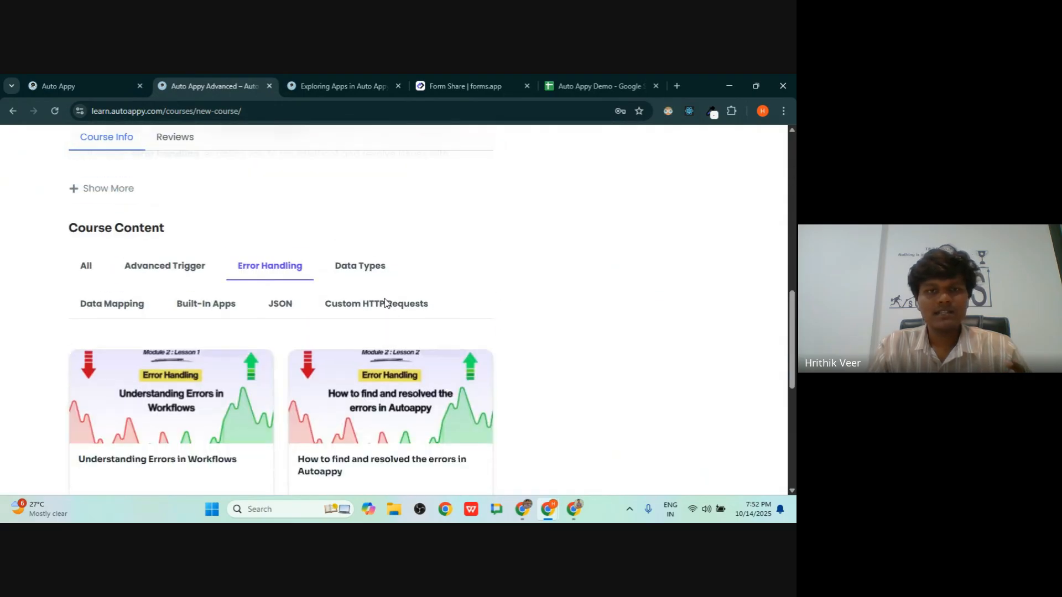
{"action": "left_click", "coordinate": [367, 266]}
{"action": "scroll", "coordinate": [169, 320], "scroll_direction": "down", "scroll_amount": 4}
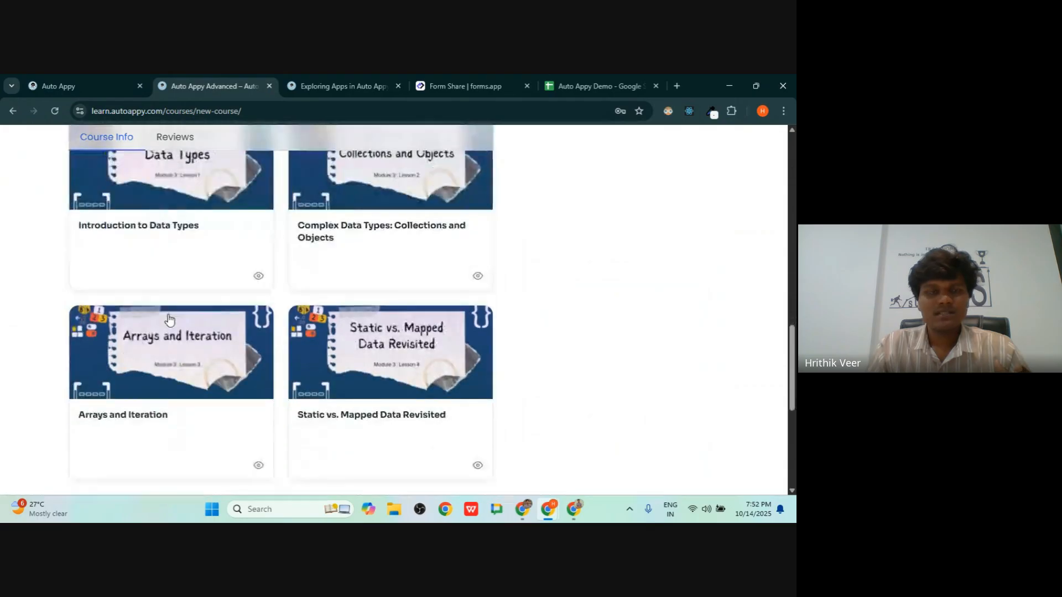
{"action": "scroll", "coordinate": [169, 320], "scroll_direction": "up", "scroll_amount": 3}
{"action": "scroll", "coordinate": [169, 319], "scroll_direction": "down", "scroll_amount": 4}
{"action": "scroll", "coordinate": [169, 320], "scroll_direction": "up", "scroll_amount": 5}
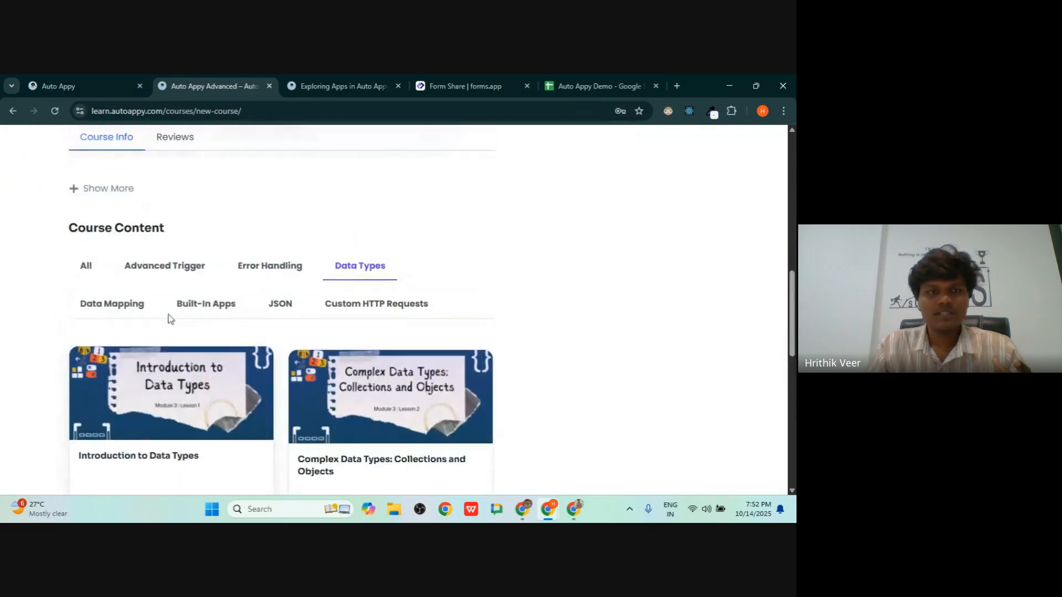
{"action": "left_click", "coordinate": [113, 304]}
{"action": "scroll", "coordinate": [224, 310], "scroll_direction": "down", "scroll_amount": 6}
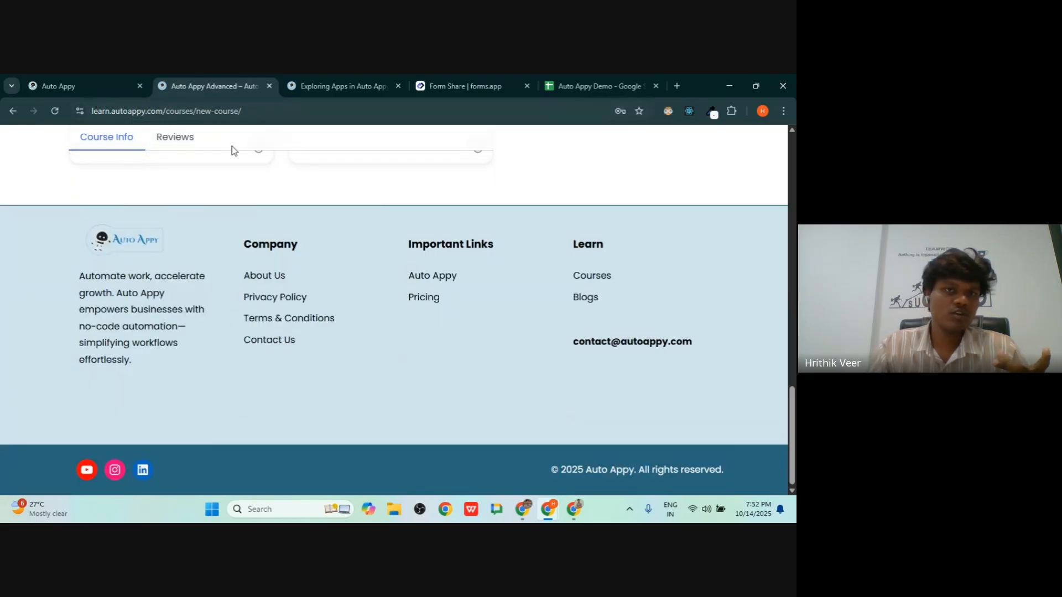
{"action": "scroll", "coordinate": [263, 221], "scroll_direction": "up", "scroll_amount": 5}
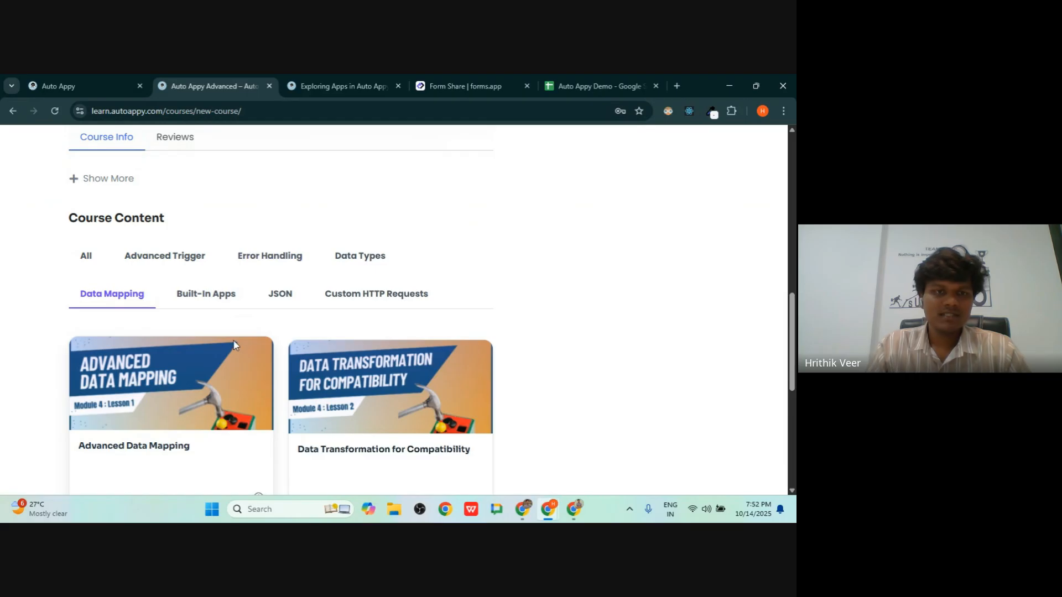
- Show the Built-In Apps lessons and scroll through the whole list
{"action": "left_click", "coordinate": [221, 296]}
{"action": "scroll", "coordinate": [352, 317], "scroll_direction": "down", "scroll_amount": 5}
{"action": "scroll", "coordinate": [352, 317], "scroll_direction": "up", "scroll_amount": 5}
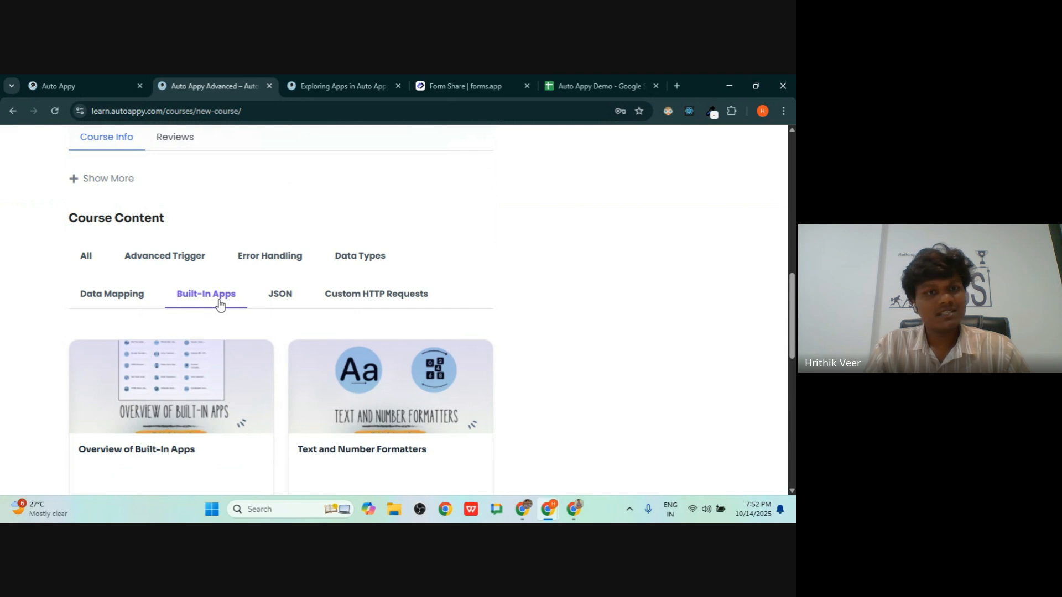
{"action": "scroll", "coordinate": [263, 297], "scroll_direction": "down", "scroll_amount": 4}
{"action": "scroll", "coordinate": [263, 297], "scroll_direction": "up", "scroll_amount": 3}
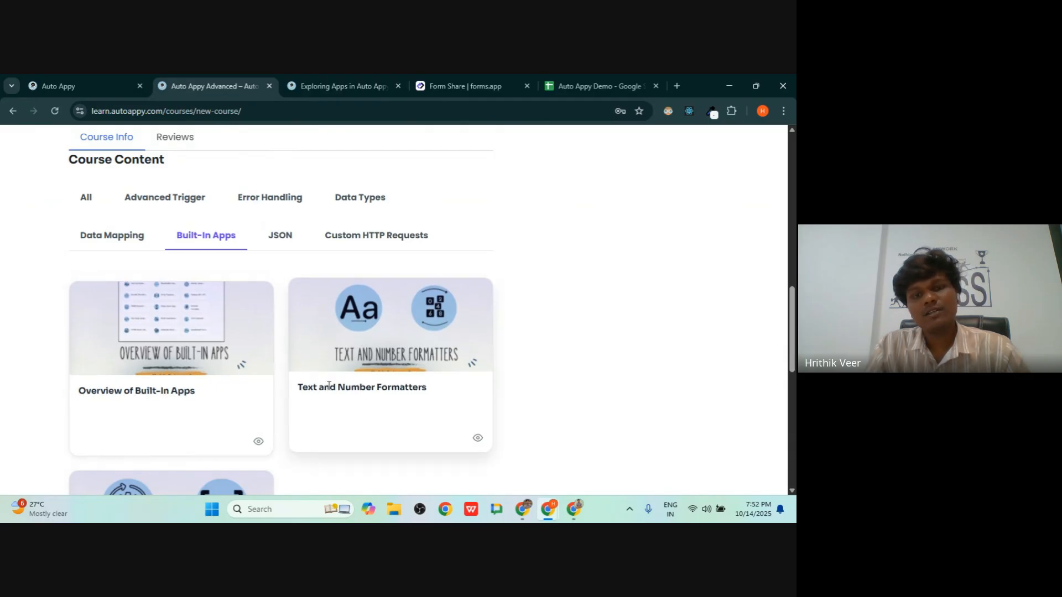
{"action": "scroll", "coordinate": [414, 394], "scroll_direction": "down", "scroll_amount": 3}
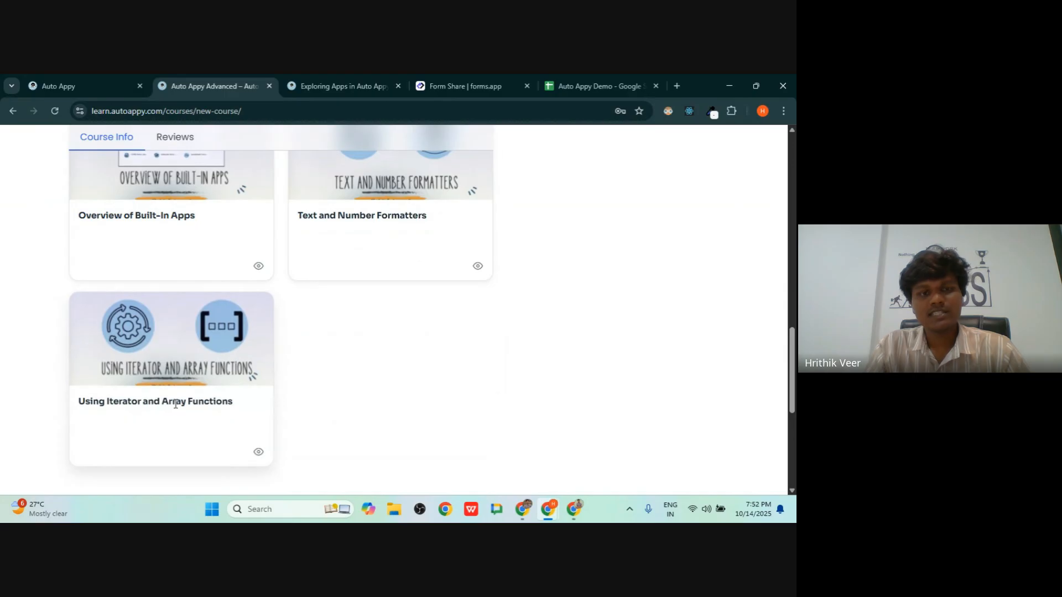
{"action": "scroll", "coordinate": [209, 395], "scroll_direction": "up", "scroll_amount": 2}
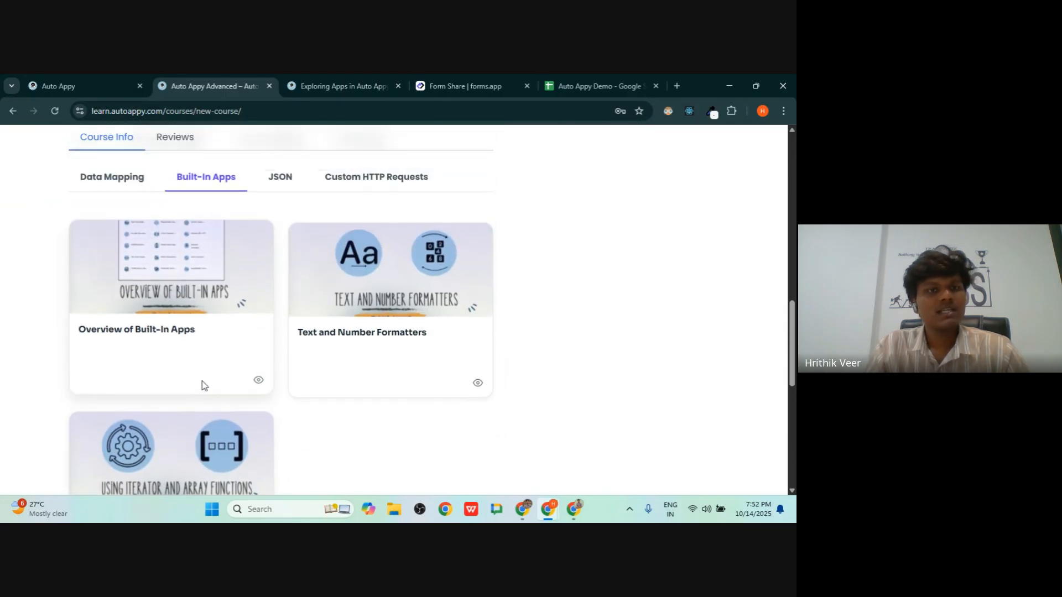
{"action": "scroll", "coordinate": [222, 340], "scroll_direction": "up", "scroll_amount": 3}
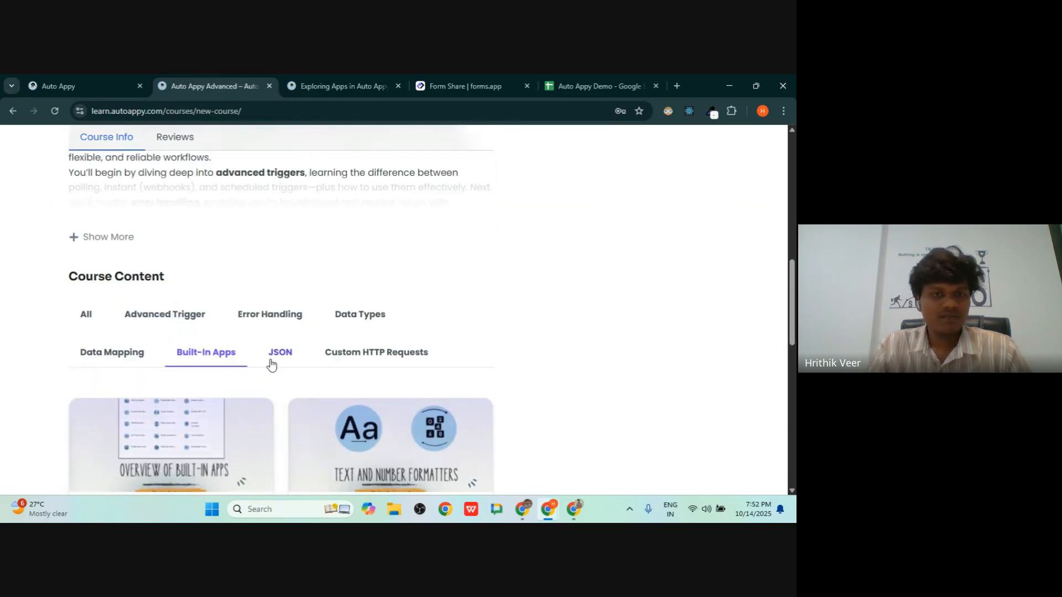
{"action": "scroll", "coordinate": [270, 364], "scroll_direction": "up", "scroll_amount": 5}
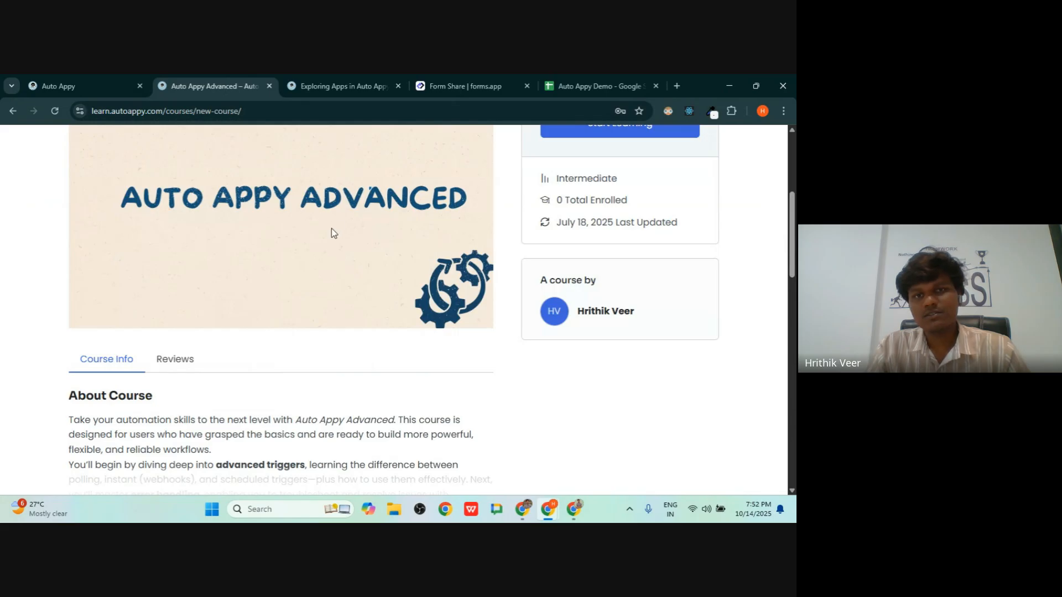
{"action": "scroll", "coordinate": [334, 227], "scroll_direction": "up", "scroll_amount": 1}
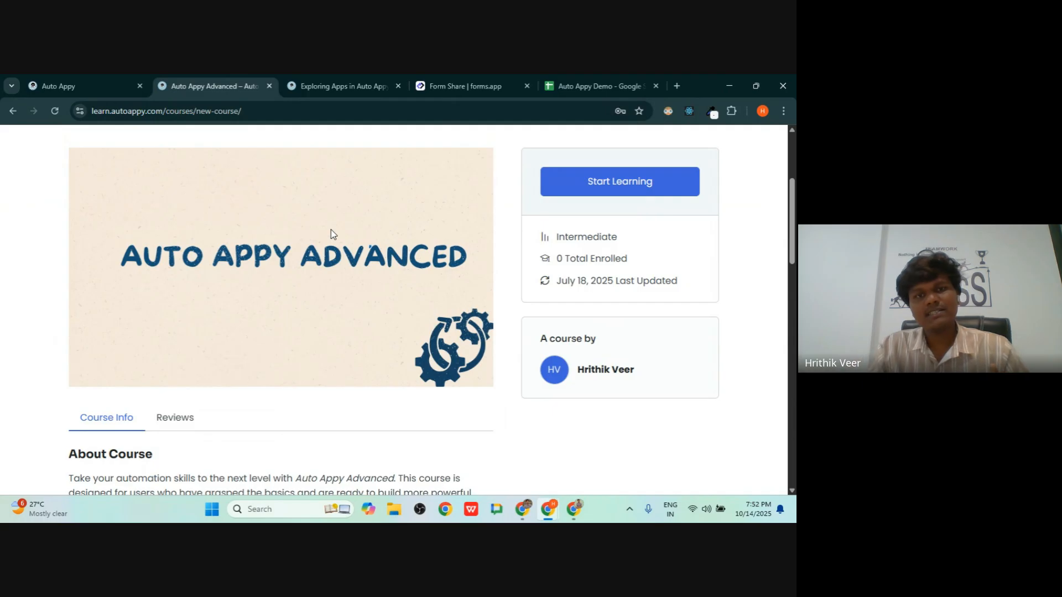
{"action": "scroll", "coordinate": [351, 247], "scroll_direction": "down", "scroll_amount": 6}
{"action": "scroll", "coordinate": [264, 414], "scroll_direction": "down", "scroll_amount": 5}
{"action": "scroll", "coordinate": [290, 288], "scroll_direction": "up", "scroll_amount": 4}
- Review the JSON lessons, then the two Custom HTTP Requests lessons
{"action": "left_click", "coordinate": [283, 360]}
{"action": "scroll", "coordinate": [249, 351], "scroll_direction": "down", "scroll_amount": 4}
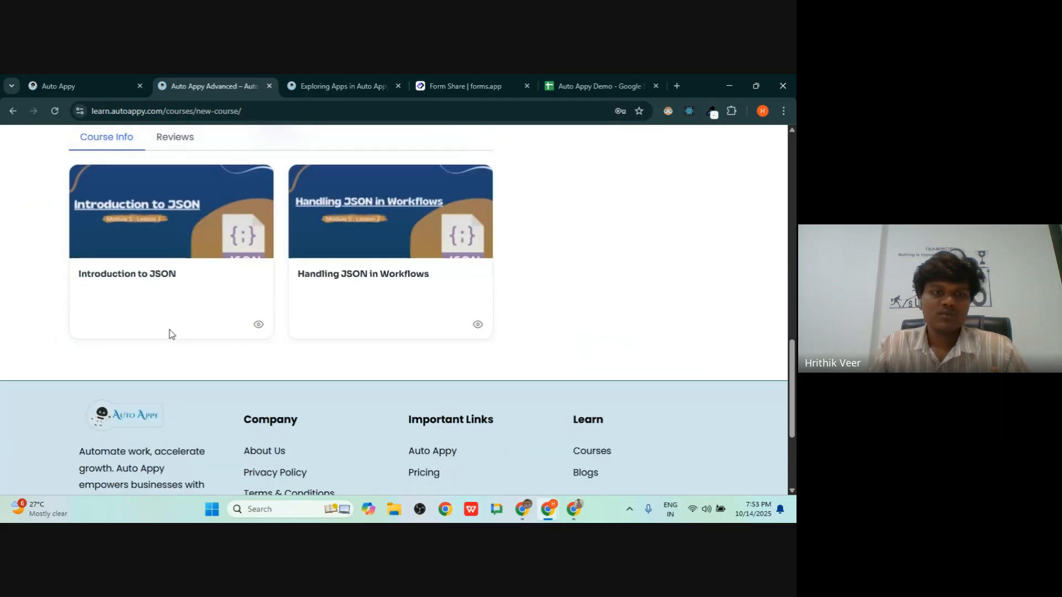
{"action": "scroll", "coordinate": [351, 228], "scroll_direction": "up", "scroll_amount": 4}
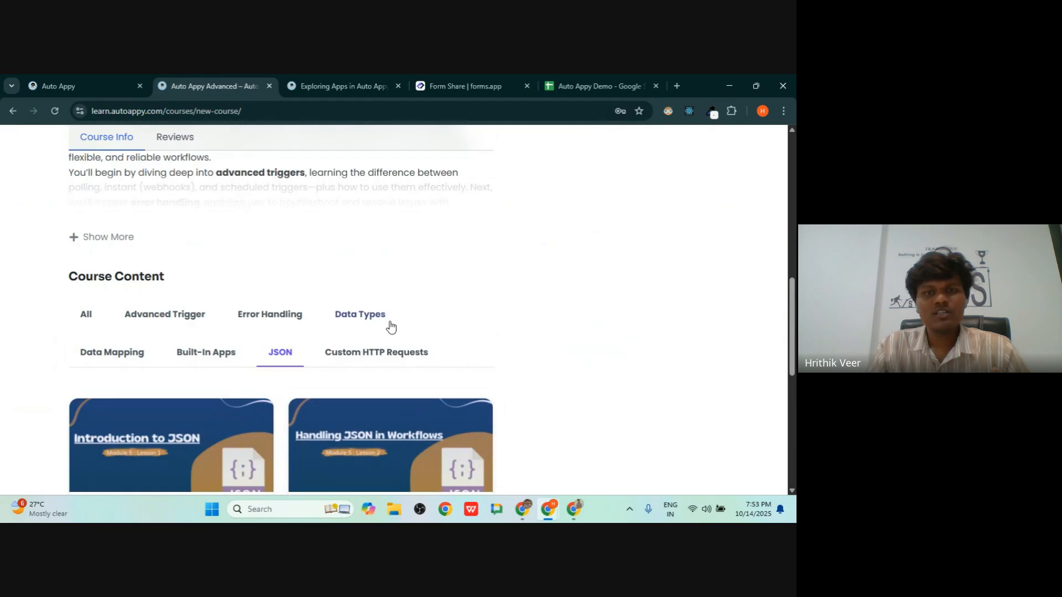
{"action": "left_click", "coordinate": [378, 354]}
{"action": "scroll", "coordinate": [378, 355], "scroll_direction": "down", "scroll_amount": 4}
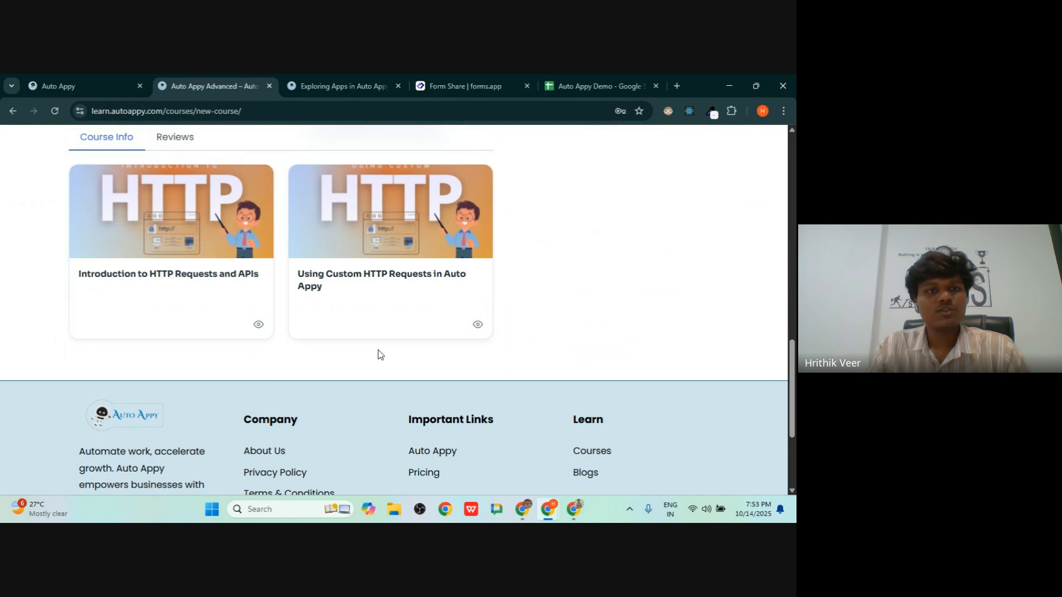
{"action": "scroll", "coordinate": [378, 354], "scroll_direction": "up", "scroll_amount": 3}
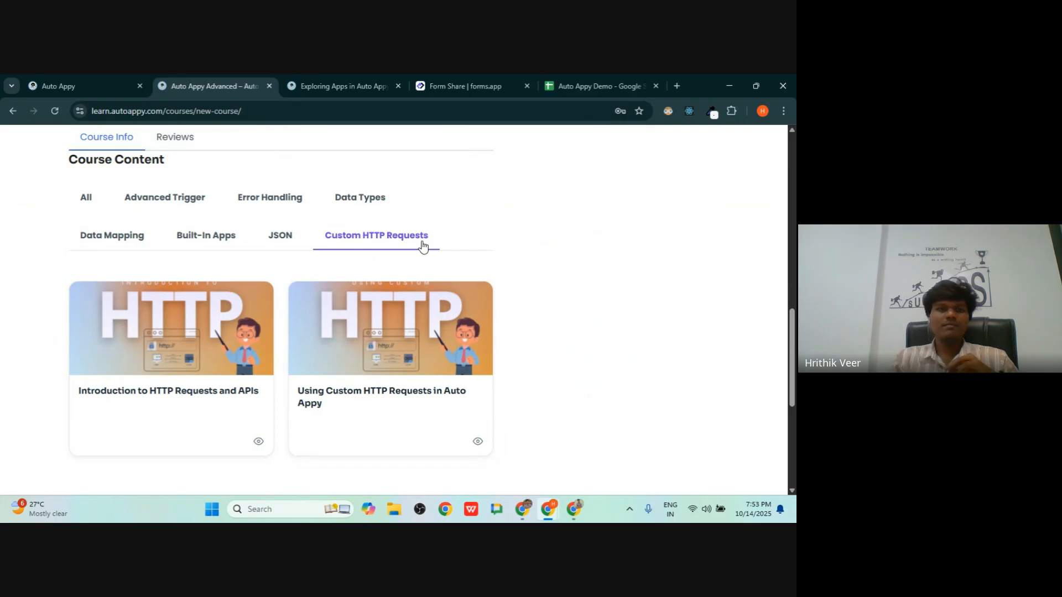
- Return to the learn.autoappy.com home page, scroll it, then switch to the autoappy.com tab
{"action": "left_click", "coordinate": [12, 110]}
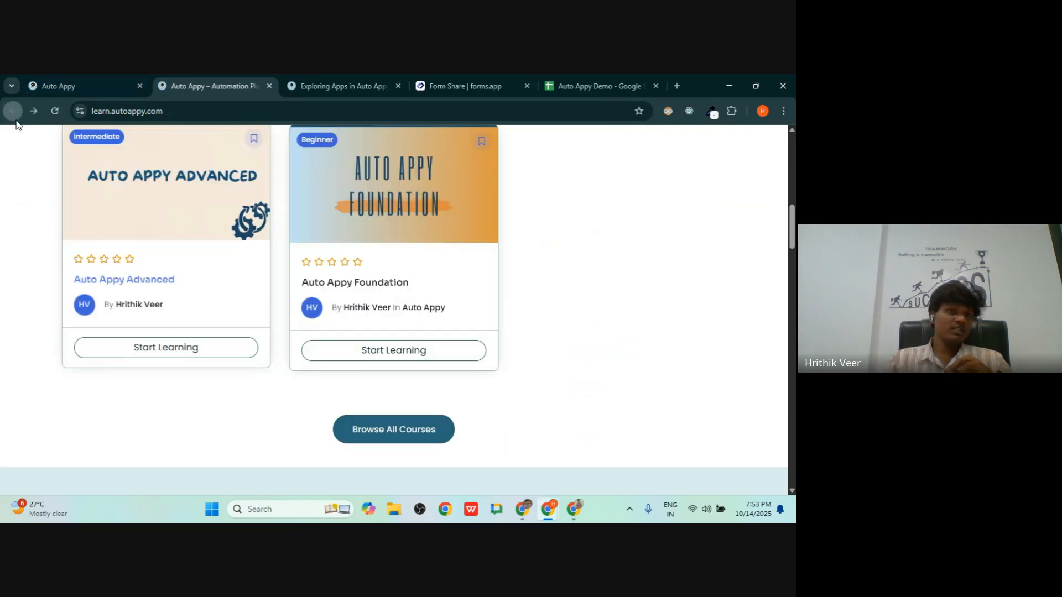
{"action": "scroll", "coordinate": [261, 224], "scroll_direction": "down", "scroll_amount": 12}
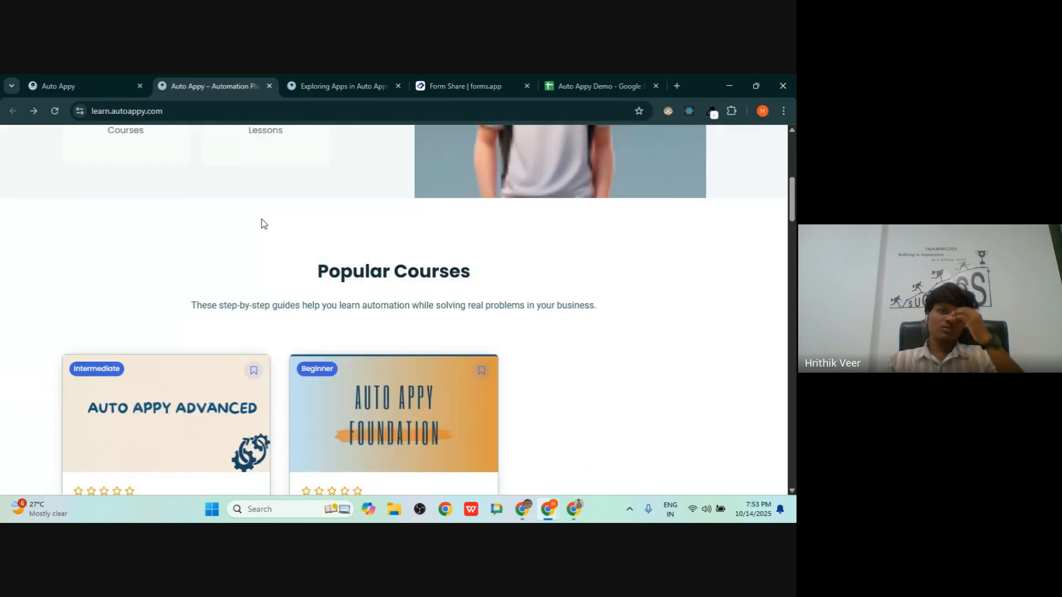
{"action": "scroll", "coordinate": [260, 224], "scroll_direction": "down", "scroll_amount": 5}
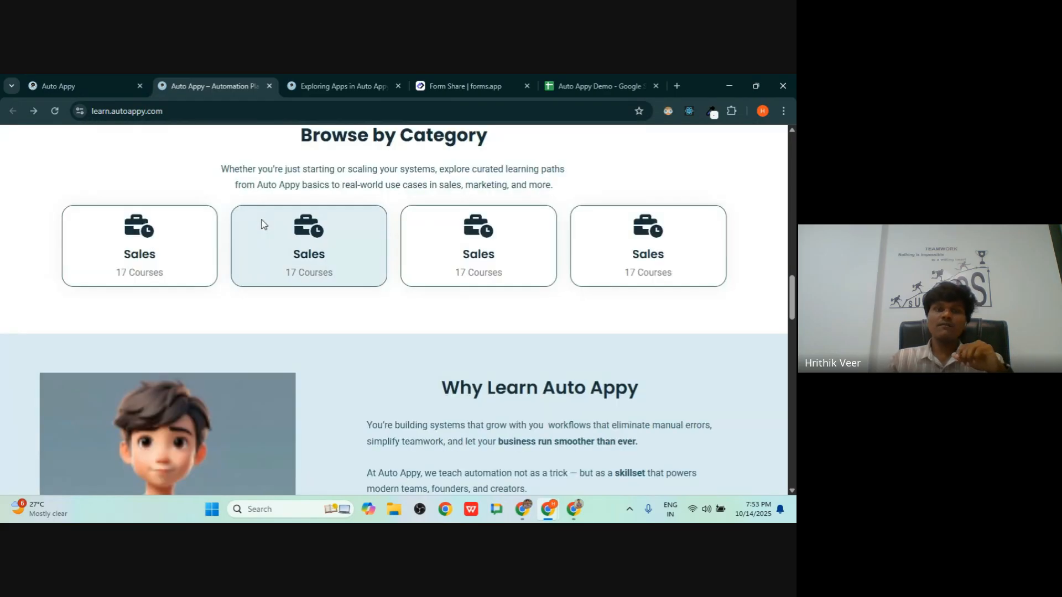
{"action": "scroll", "coordinate": [263, 223], "scroll_direction": "down", "scroll_amount": 6}
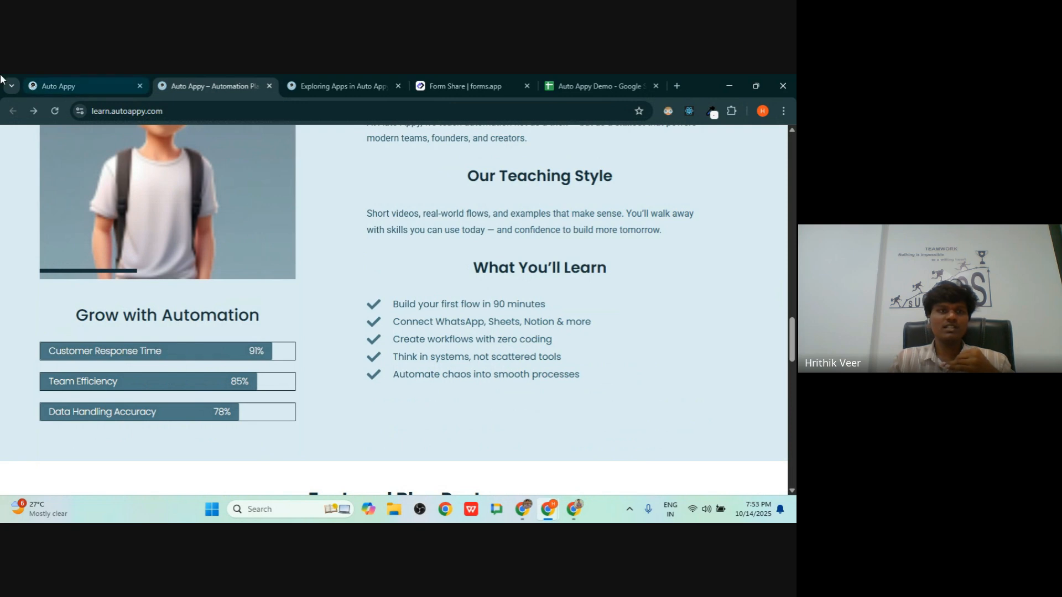
{"action": "left_click", "coordinate": [65, 83]}
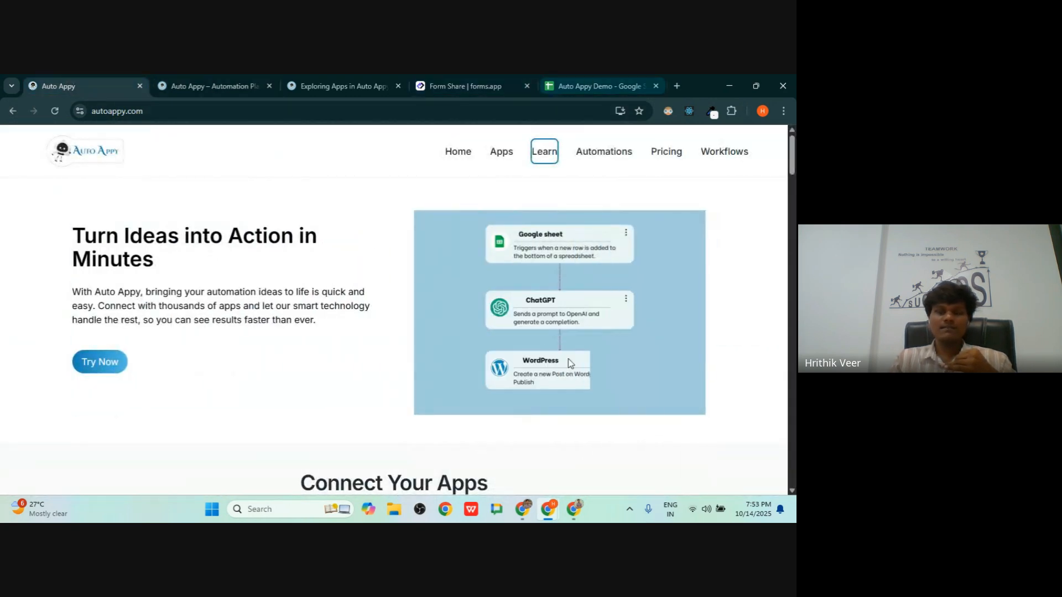
- Stop presenting the screen in the Google Meet meeting
{"action": "mouse_move", "coordinate": [520, 512]}
{"action": "left_click", "coordinate": [489, 457]}
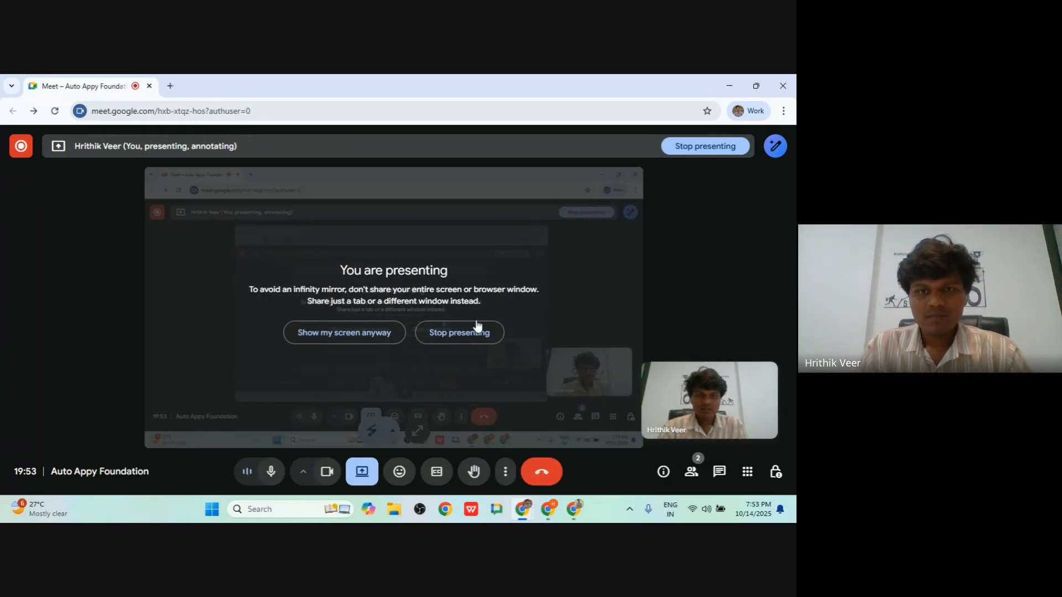
{"action": "left_click", "coordinate": [473, 332]}
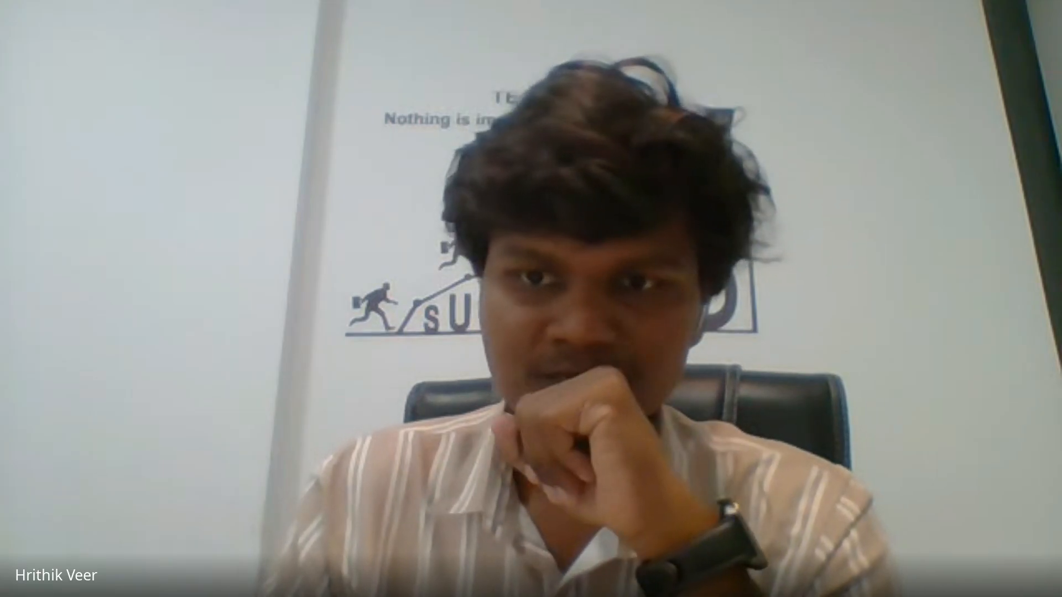